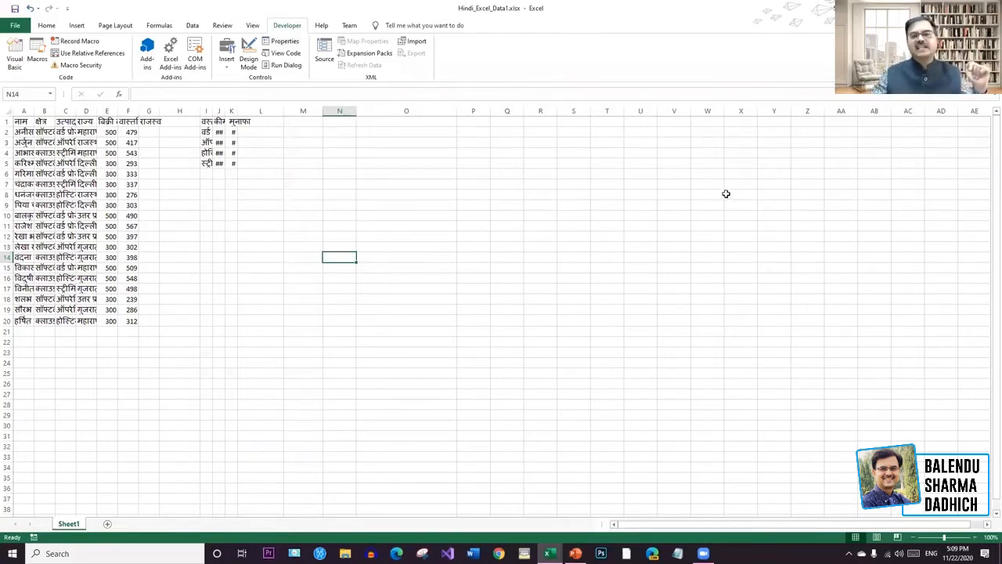
Narrow the empty columns O and H to match the widths of the neighbouring columns.
left_click_drag(455, 108, 391, 105)
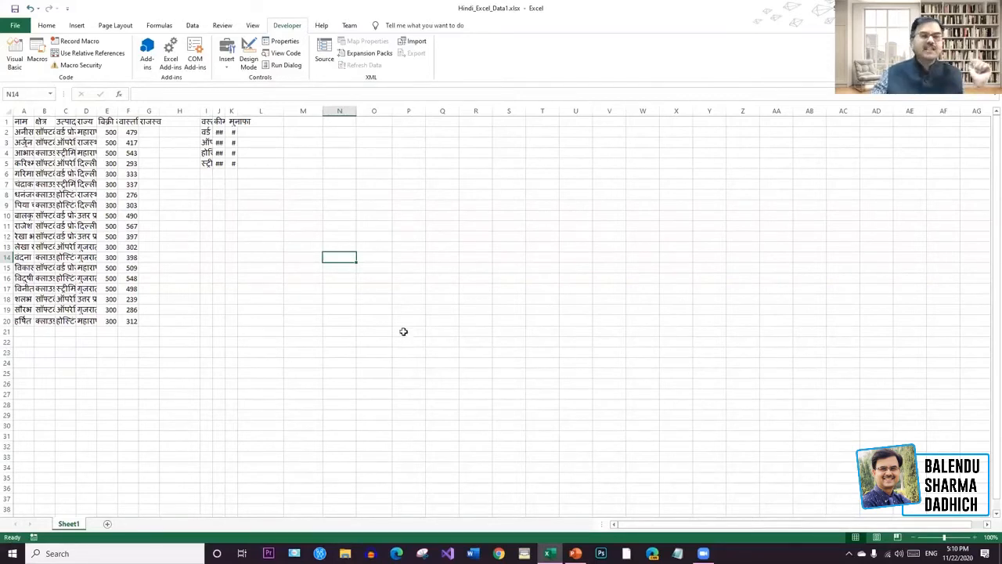
left_click_drag(196, 110, 185, 111)
left_click(447, 162)
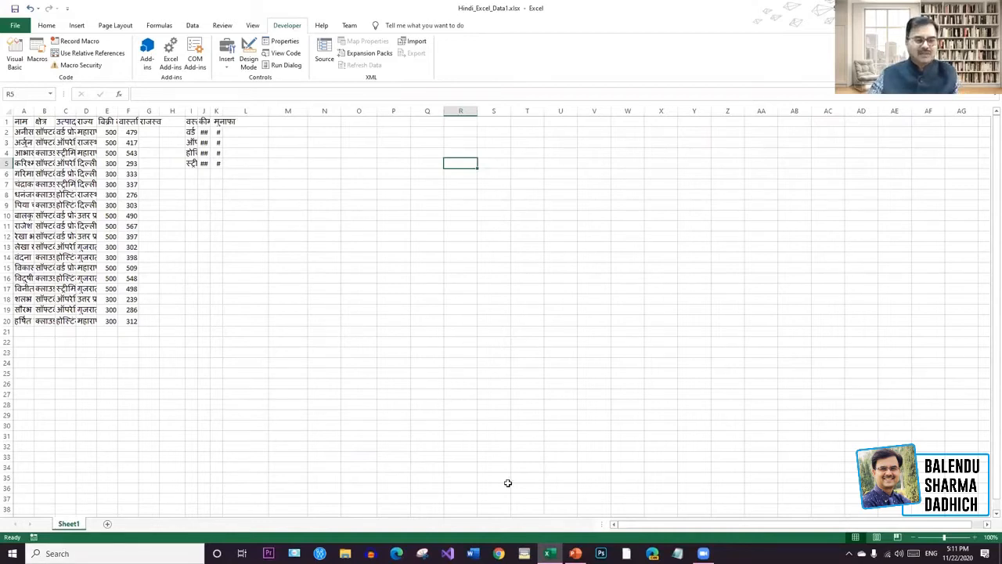
left_click_drag(835, 526, 819, 518)
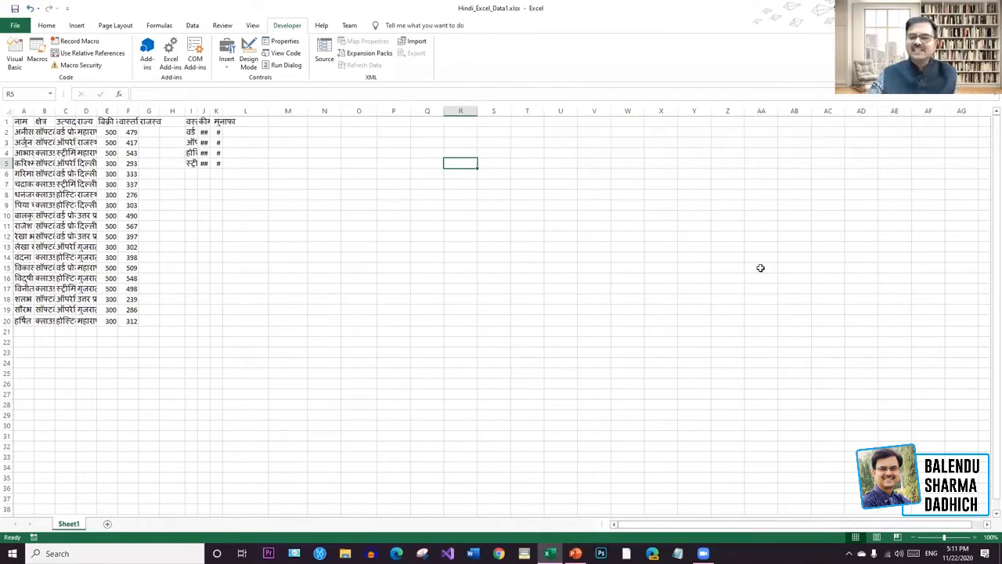
left_click(987, 524)
left_click_drag(986, 527, 987, 527)
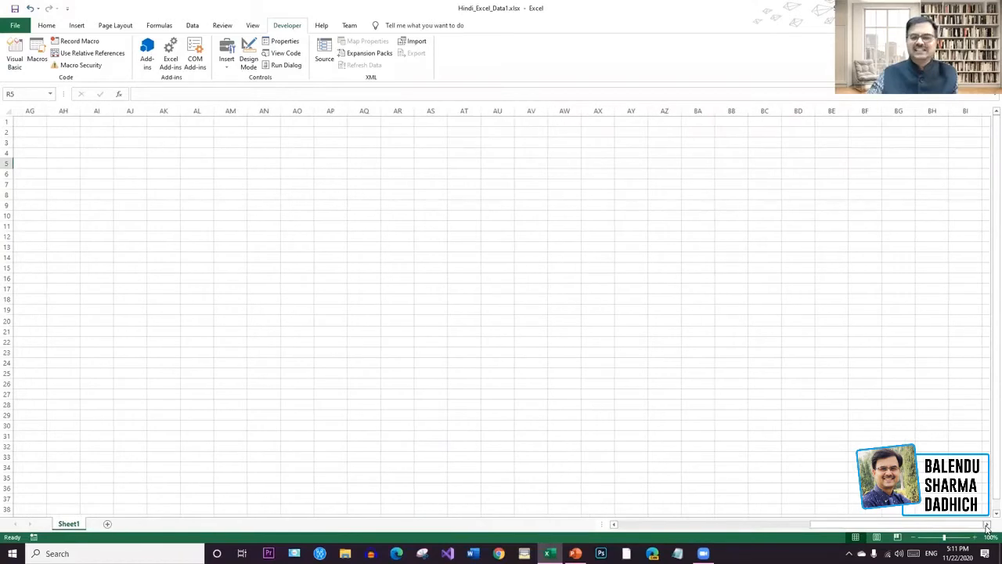
left_click(989, 514)
left_click_drag(988, 516, 988, 516)
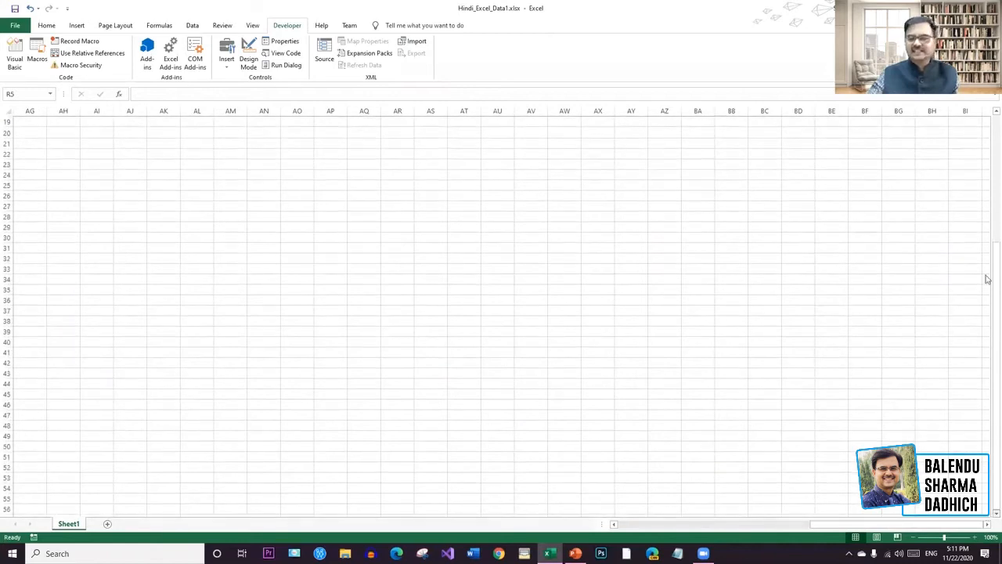
left_click_drag(987, 231, 986, 214)
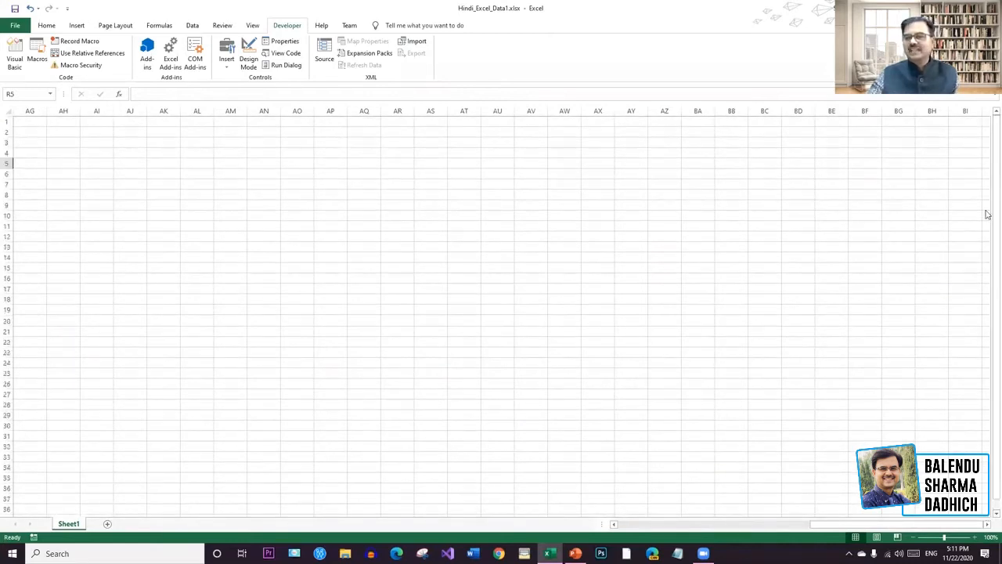
left_click_drag(904, 524, 649, 528)
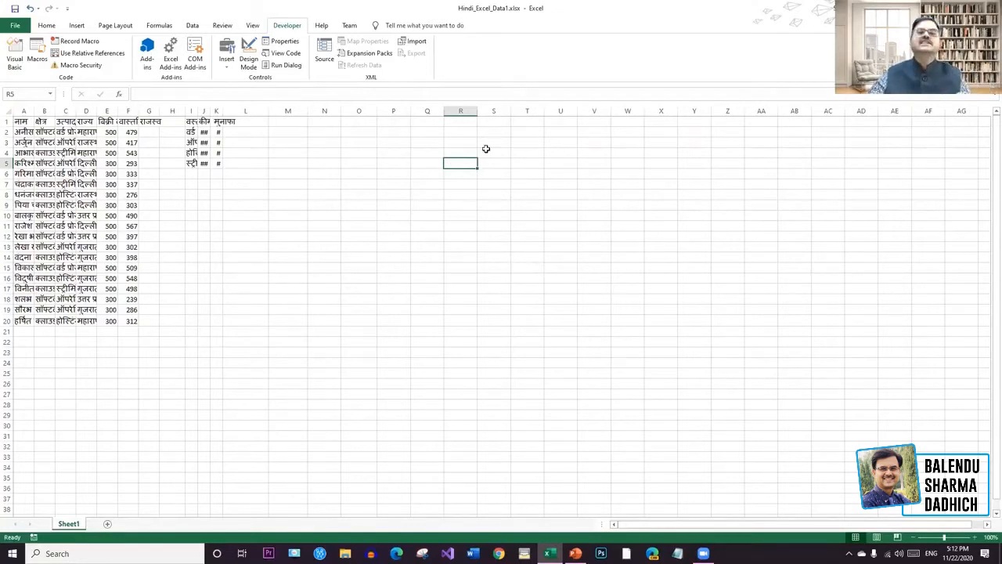
left_click(484, 163)
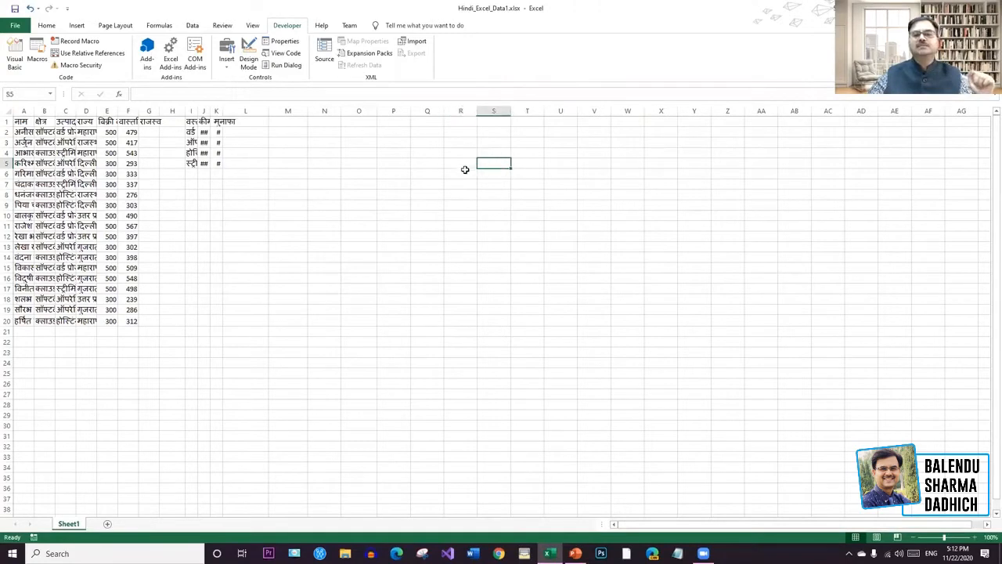
left_click(457, 160)
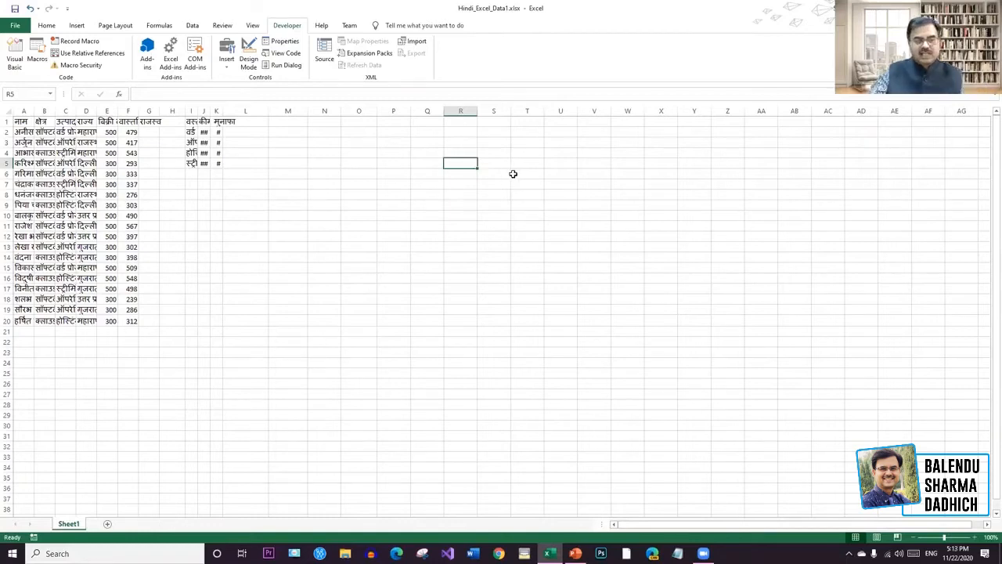
left_click(462, 123)
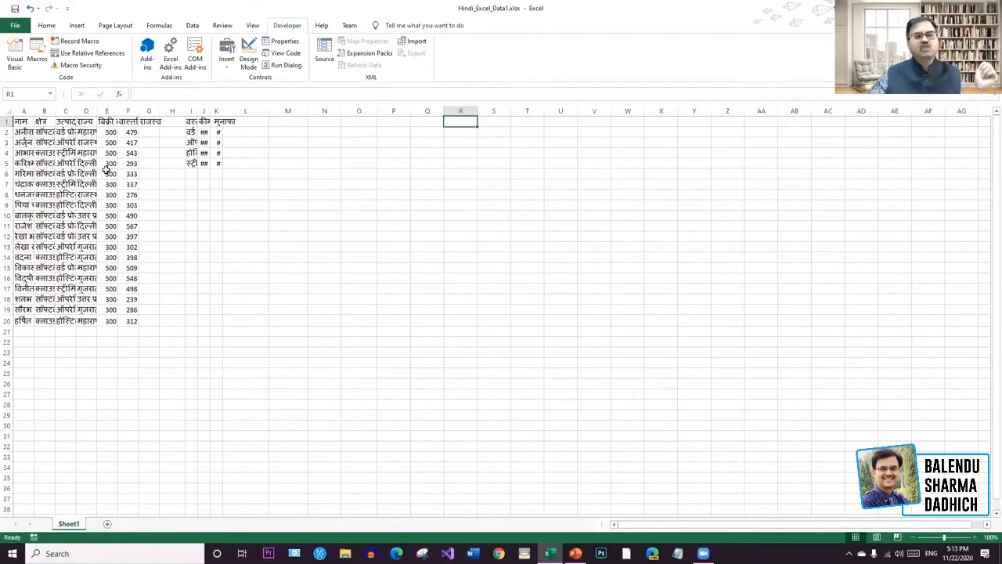
left_click(131, 133)
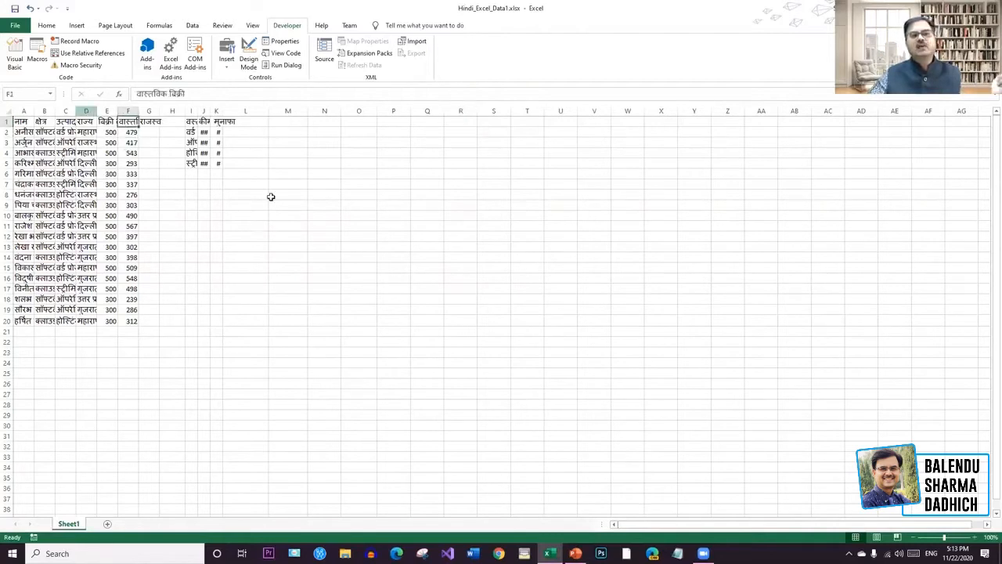
left_click(503, 213)
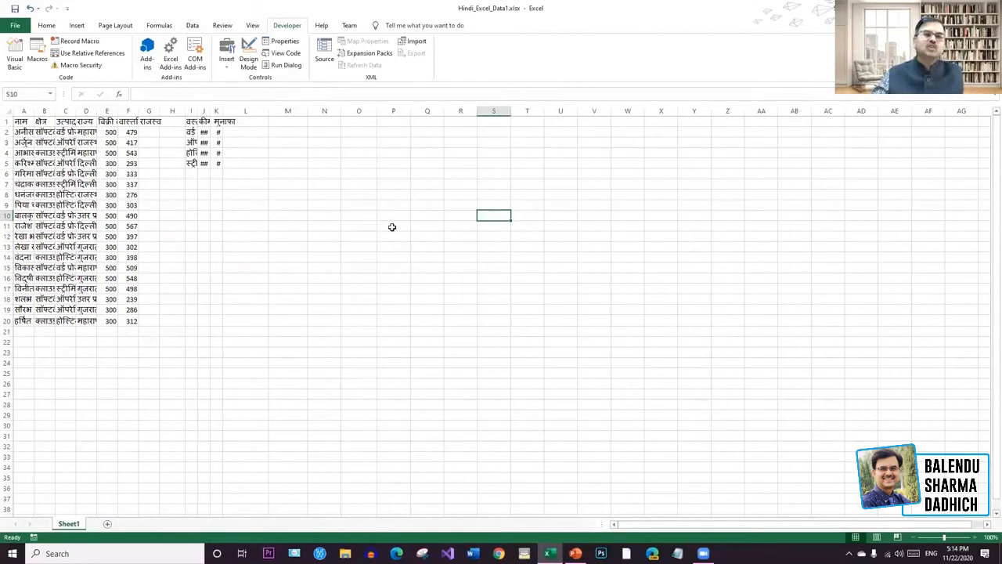
left_click(365, 124)
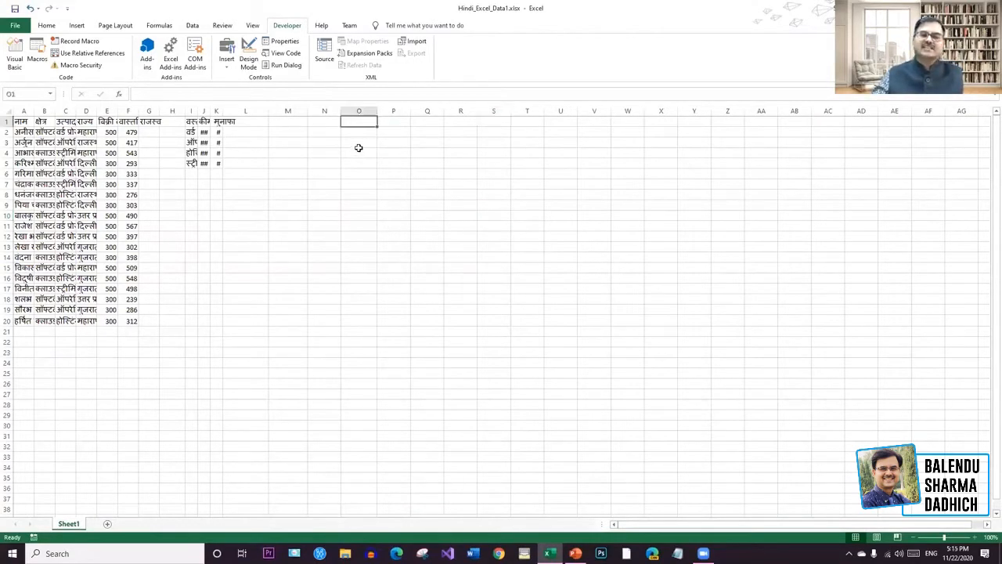
left_click(362, 135)
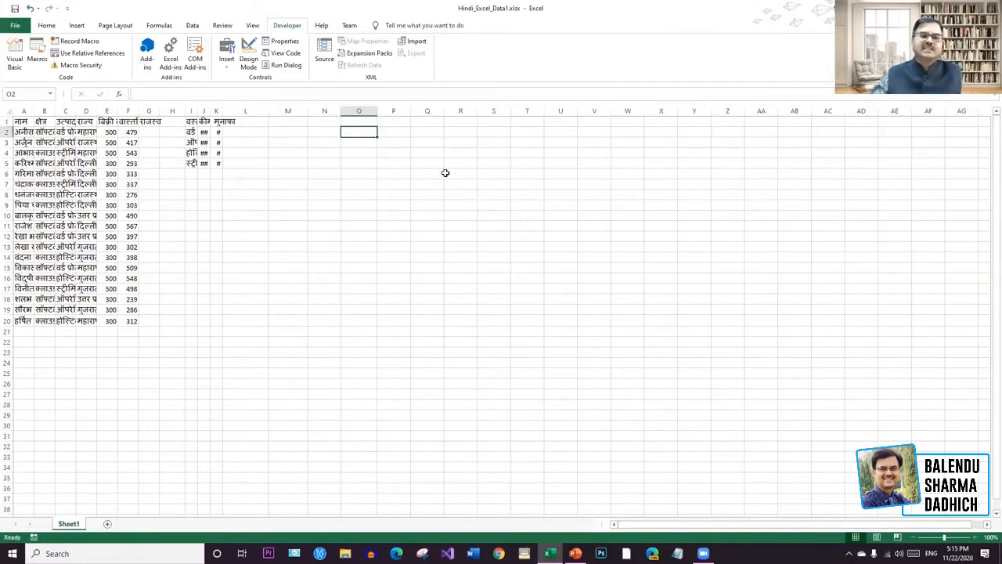
left_click(393, 134)
left_click(355, 126)
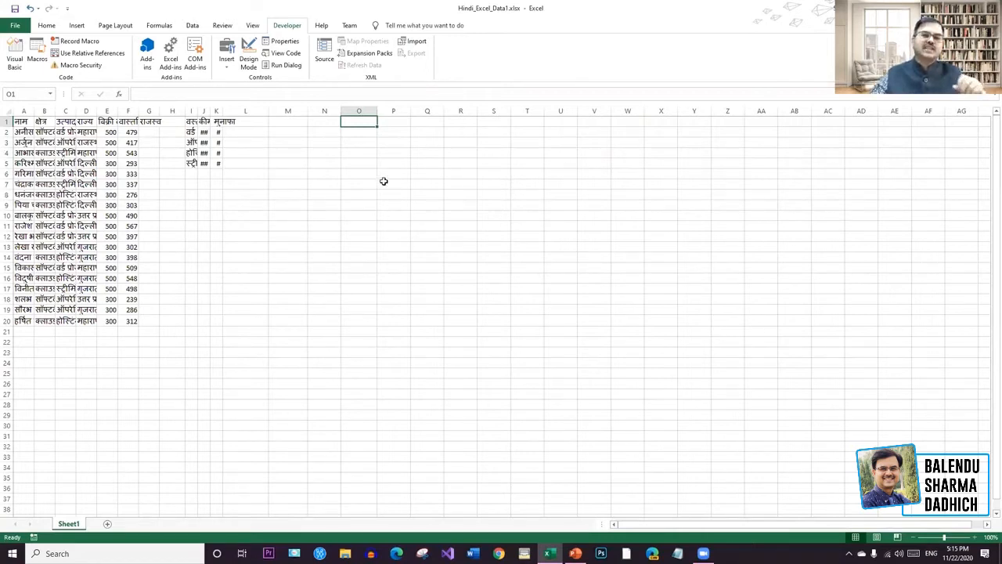
left_click(387, 184)
left_click(437, 189)
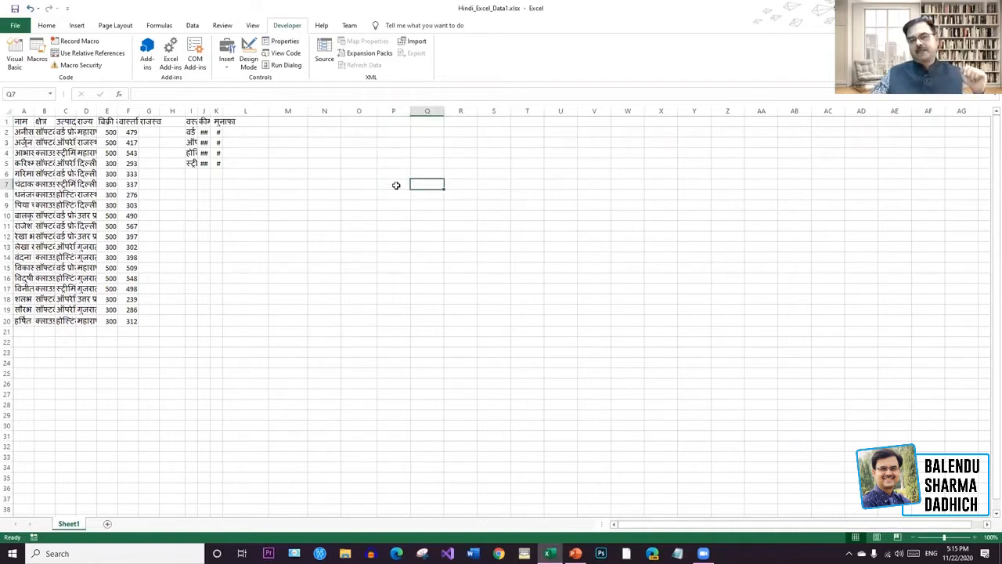
left_click(397, 184)
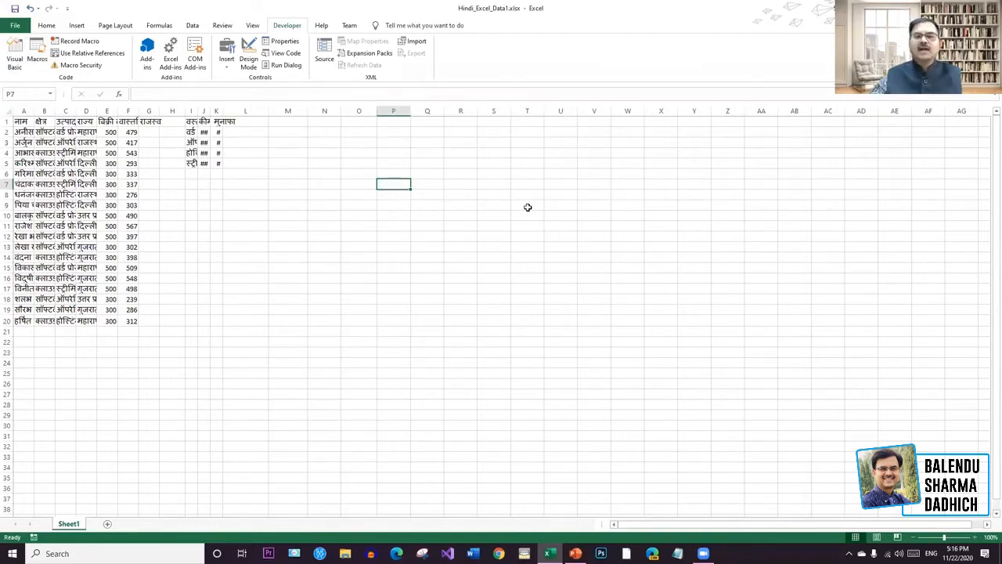
left_click(494, 184)
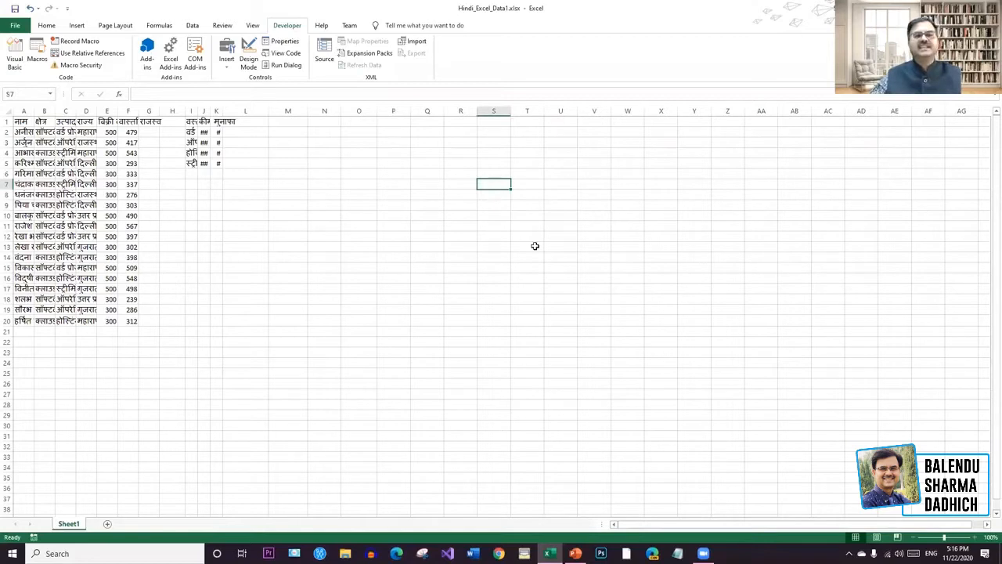
left_click(499, 208)
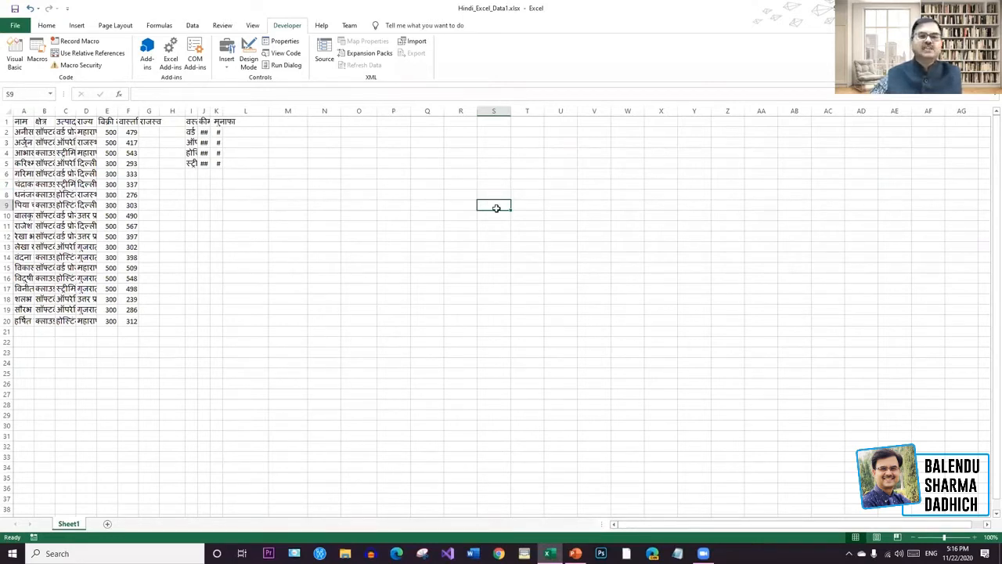
key("Left")
key("Left")
key("Left")
key("Left")
key("Down")
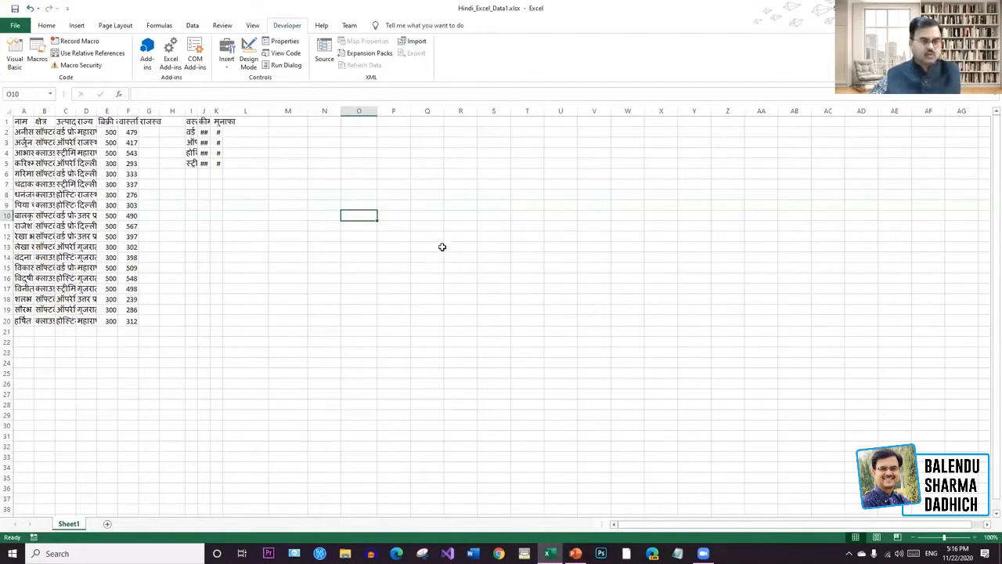
Zoom the sheet in to 220%, back out to 115%, and select cell P1.
key("alt")
scroll(635, 371, "up", 2)
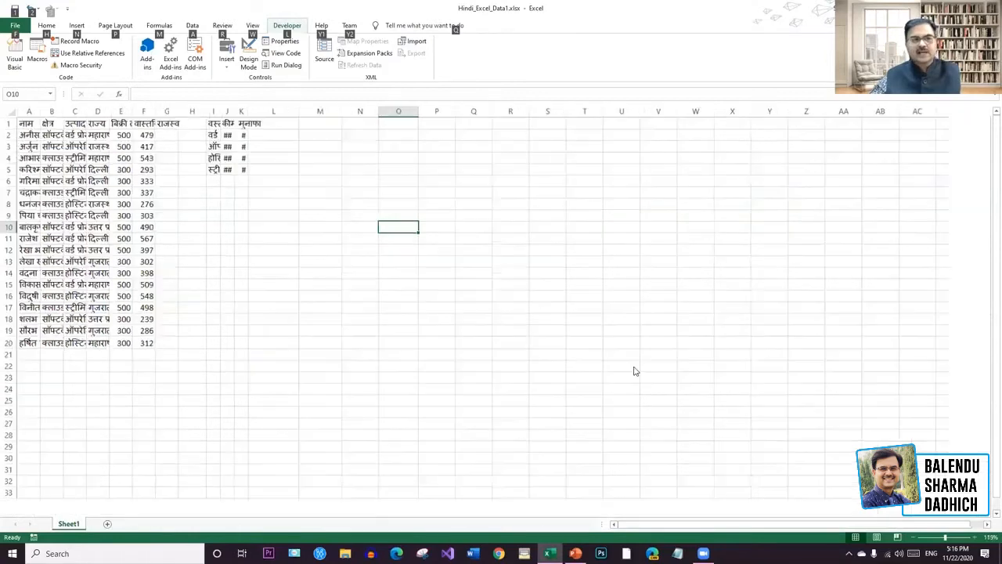
scroll(592, 385, "up", 5)
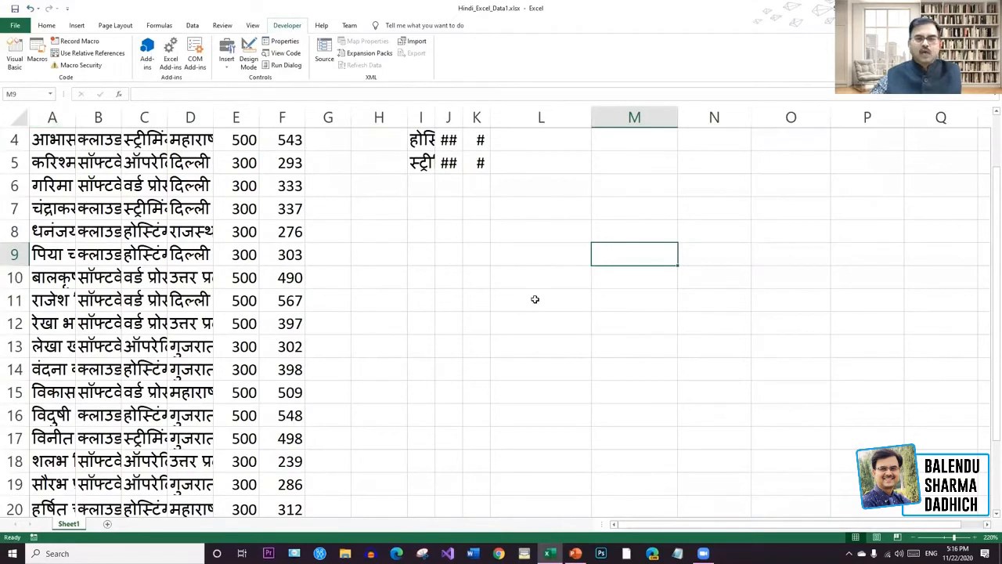
scroll(536, 299, "down", 7)
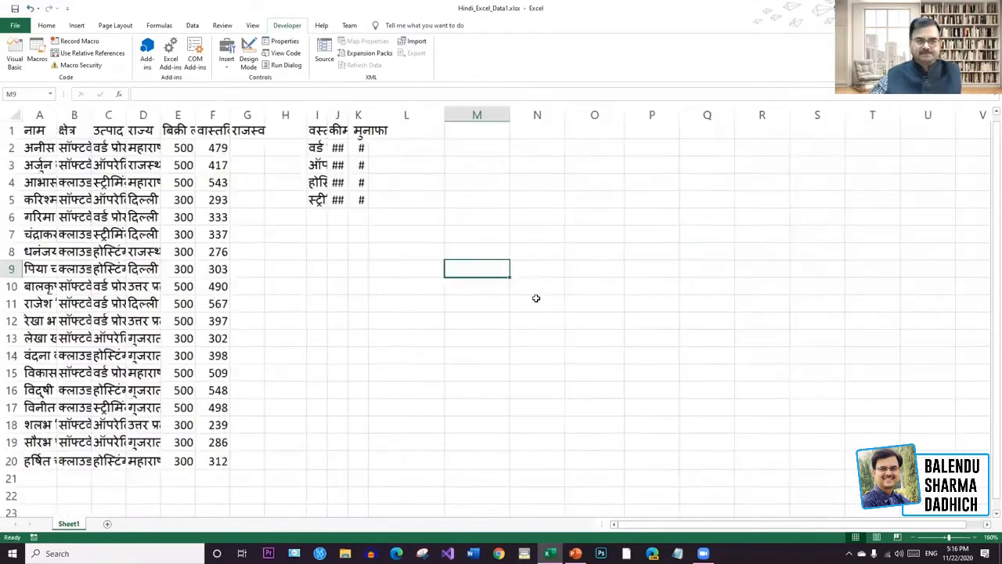
scroll(536, 298, "down", 1)
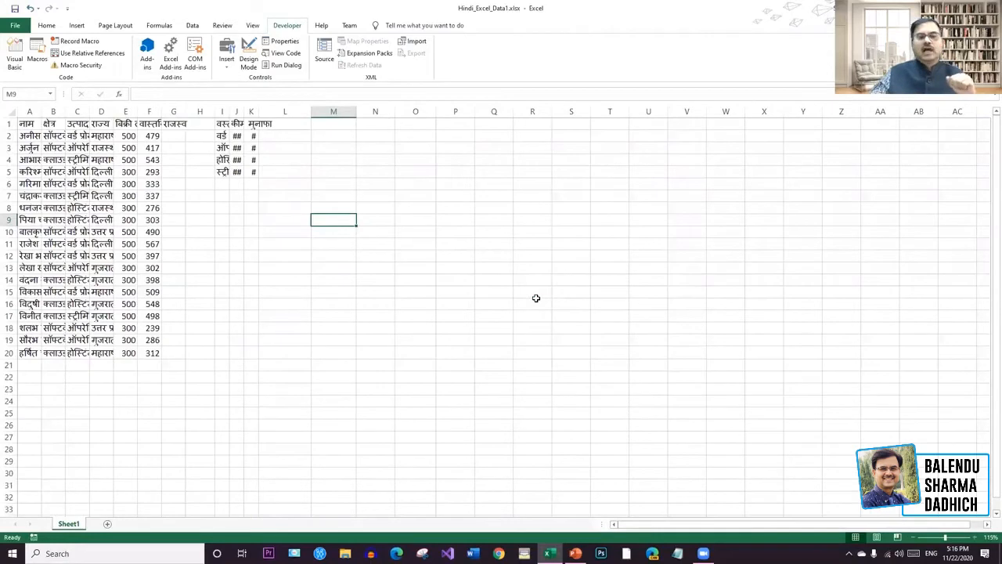
left_click(441, 228)
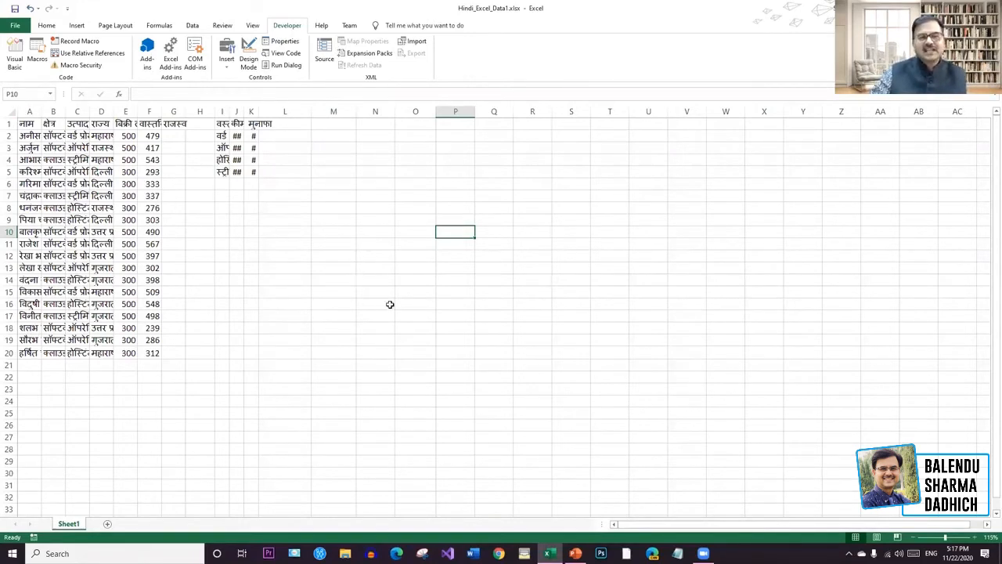
left_click(468, 126)
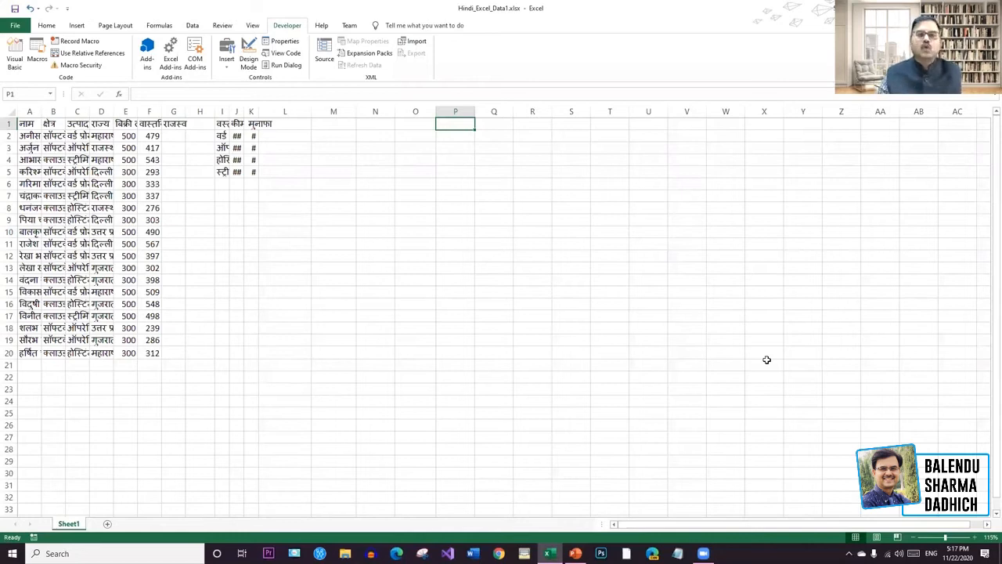
Enter 200, 300 and 400 in cells P1, P2 and P3 and select them.
type("2")
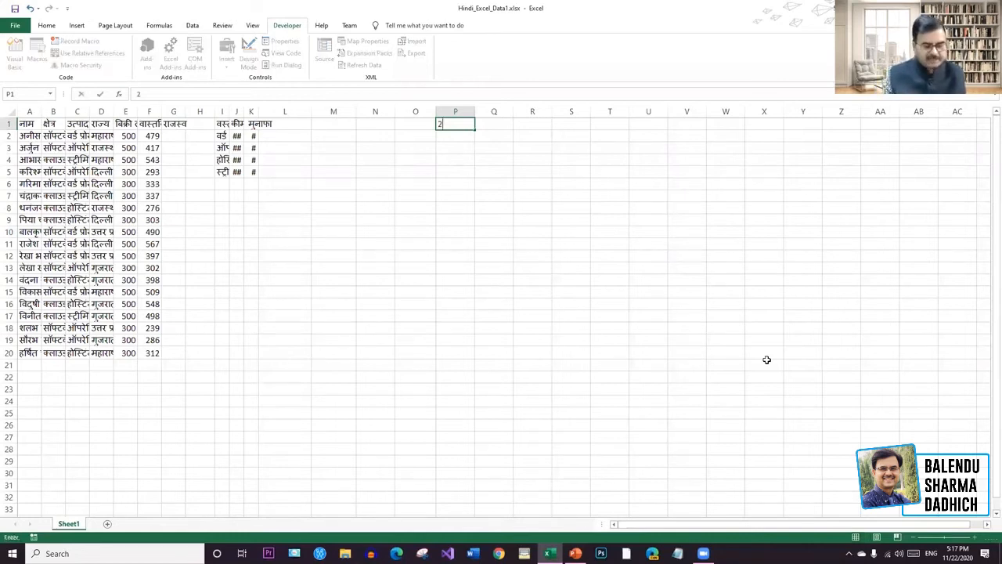
type("00")
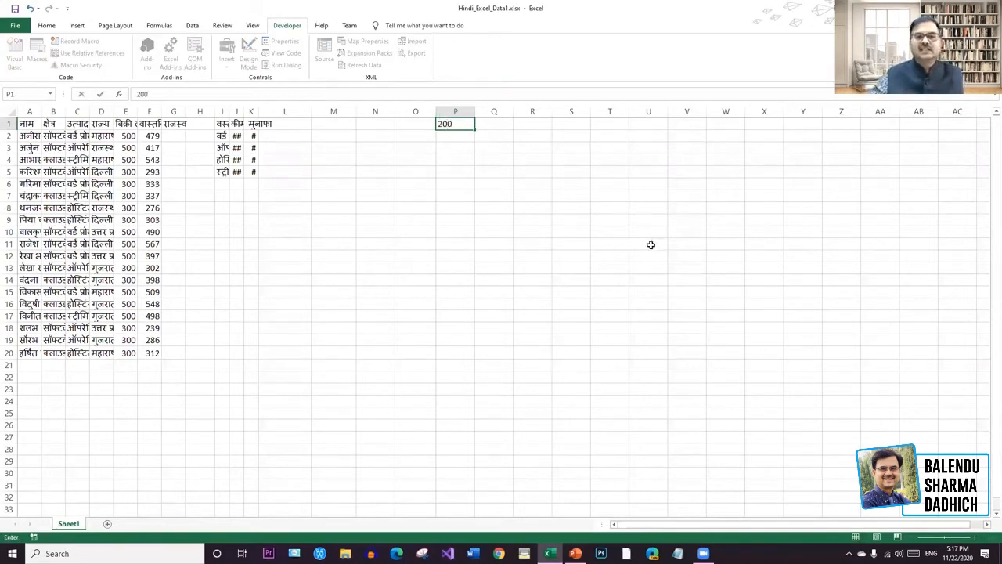
left_click(462, 137)
type("300")
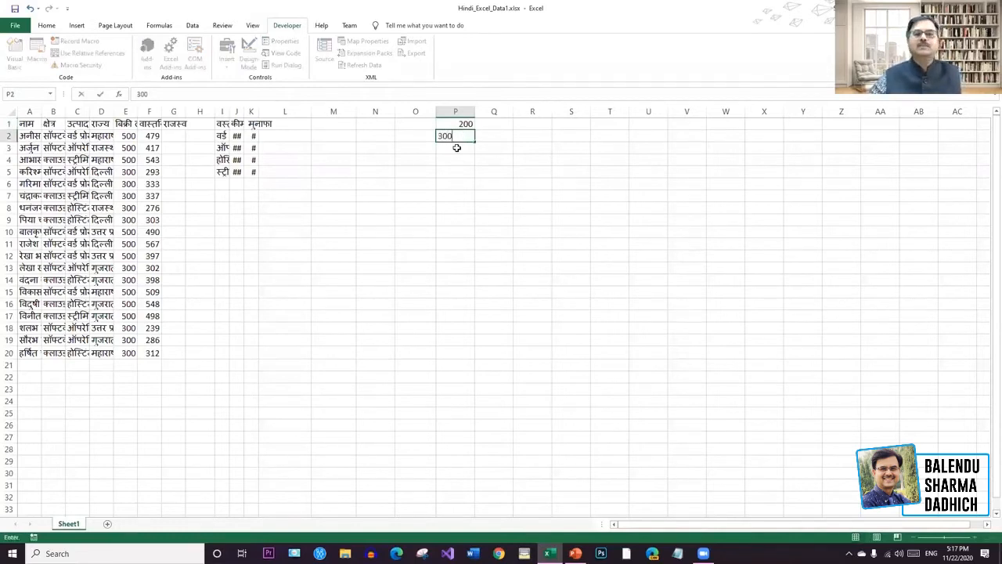
key("Return")
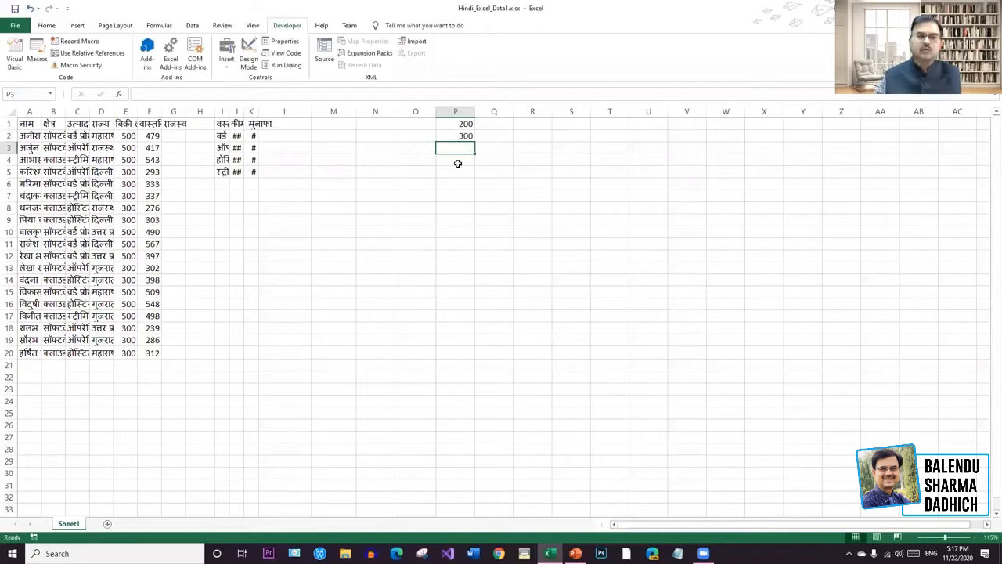
type("400")
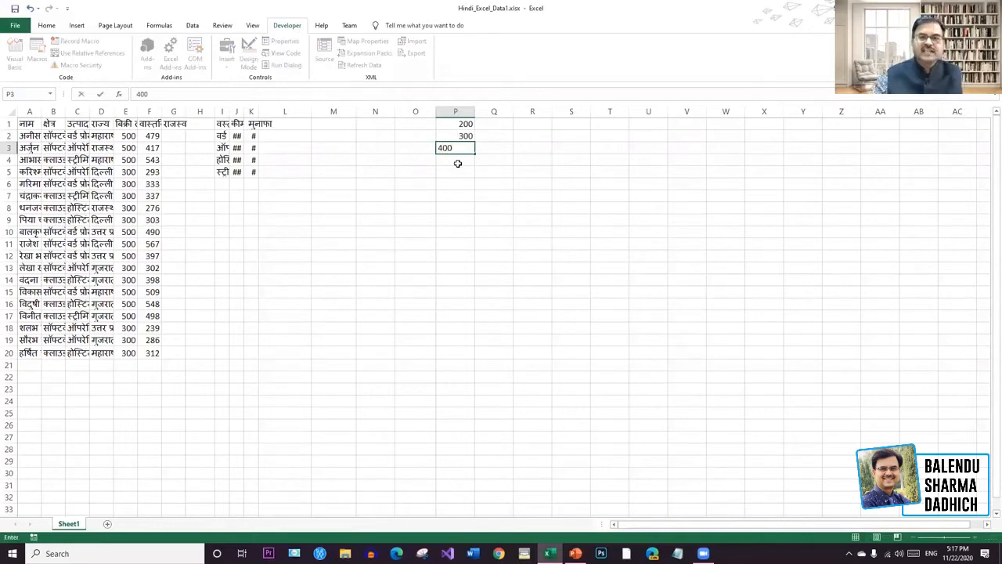
key("Return")
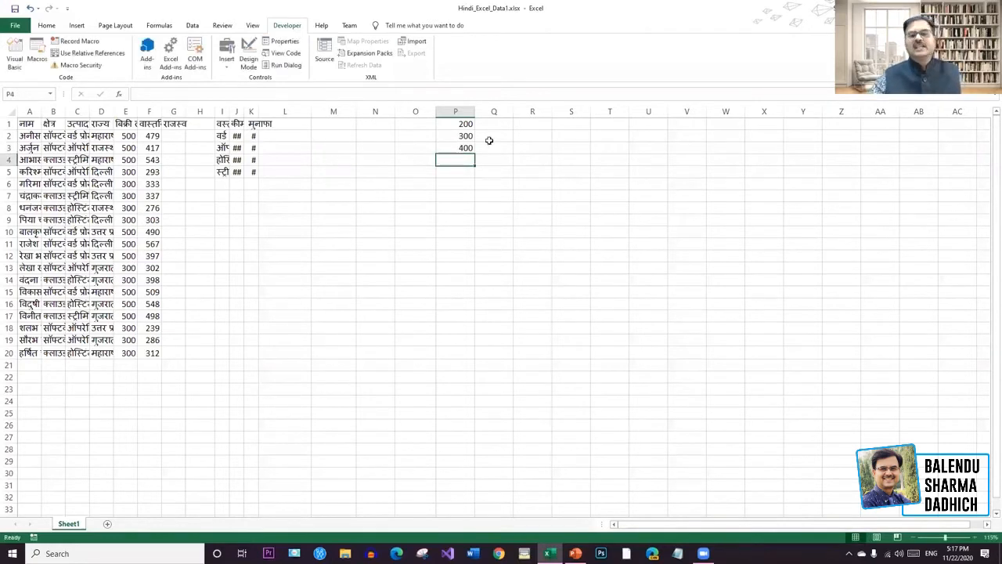
left_click_drag(467, 124, 468, 148)
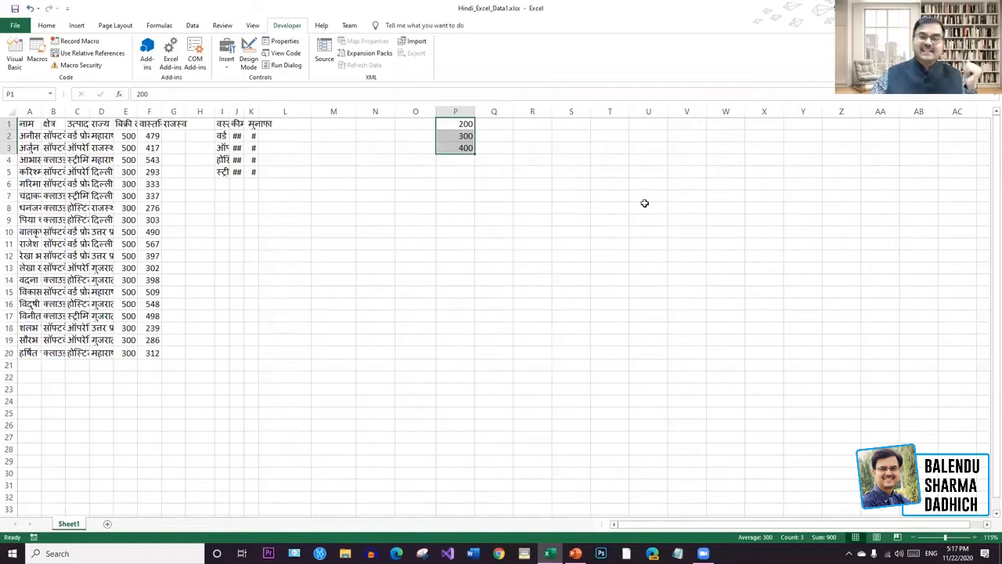
left_click(462, 124)
AutoFill the 200, 300, 400 series from P1:P3 down to P20, ending at 2100.
left_click(454, 176)
left_click_drag(462, 125, 463, 148)
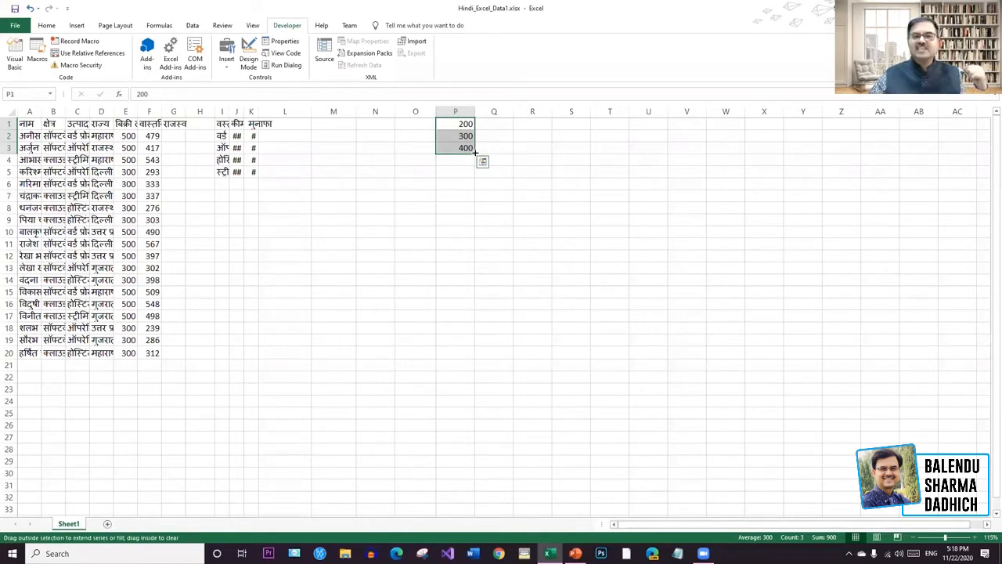
left_click_drag(474, 152, 469, 355)
left_click_drag(469, 355, 469, 355)
left_click(706, 345)
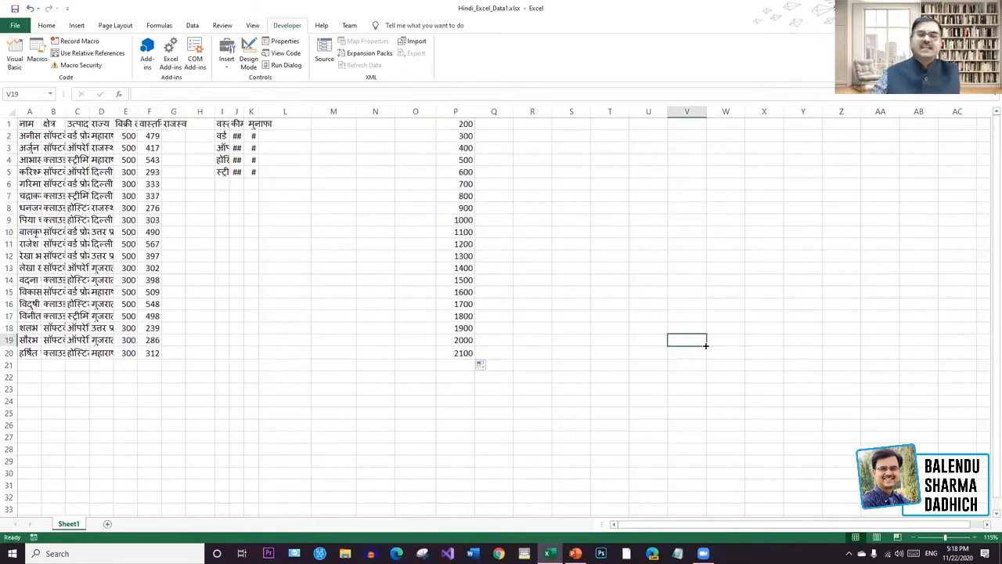
Enter 1, 2 and 3 in cells Q1 to Q3 and select them.
left_click(493, 126)
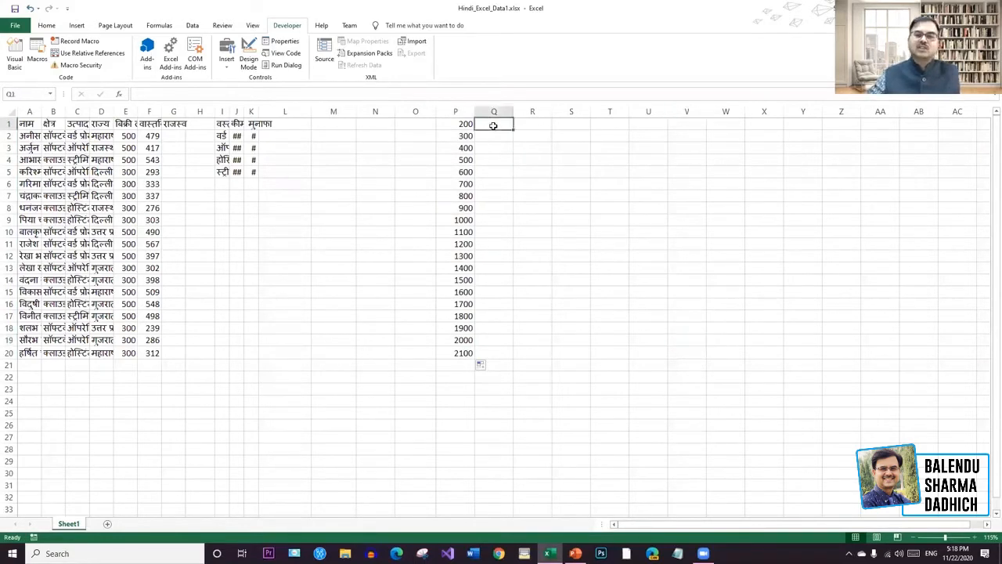
type("1")
key("Return")
type("2")
key("Return")
type("3")
left_click(507, 125)
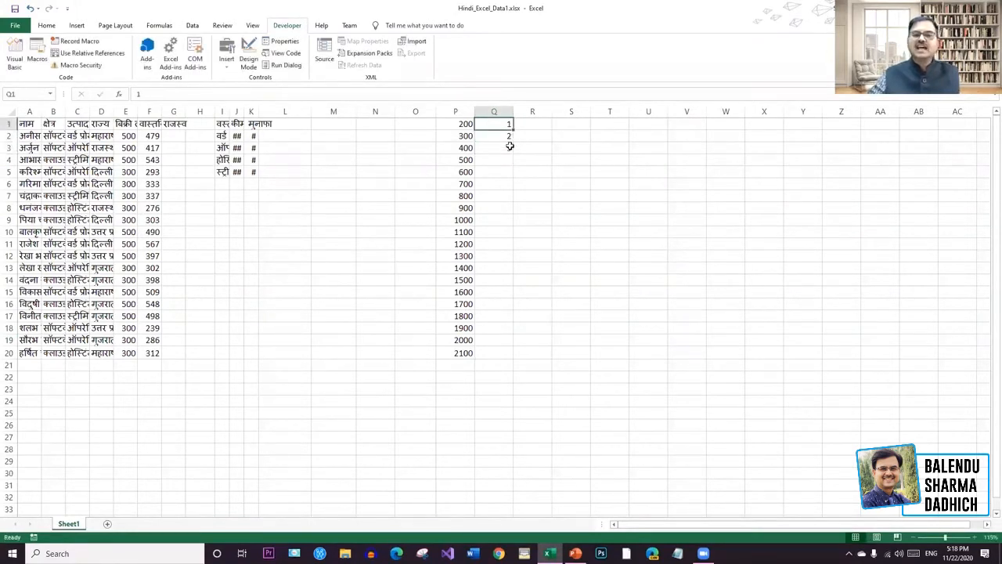
mouse_move(511, 127)
left_mouse_down()
mouse_move(513, 409)
mouse_move(515, 141)
left_mouse_up()
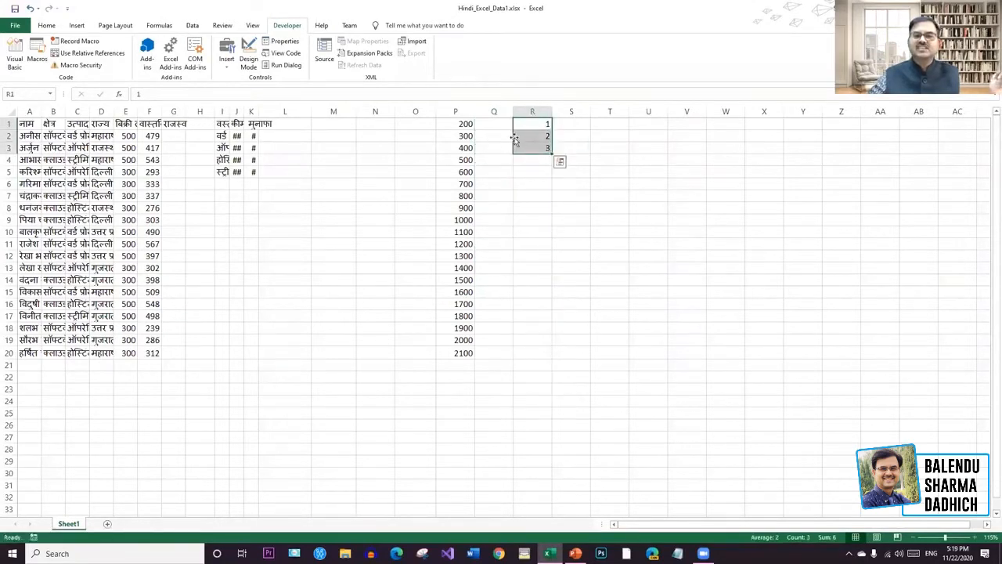
Try filling the 1, 2, 3 series down column Q, then undo the fill.
left_click(560, 161)
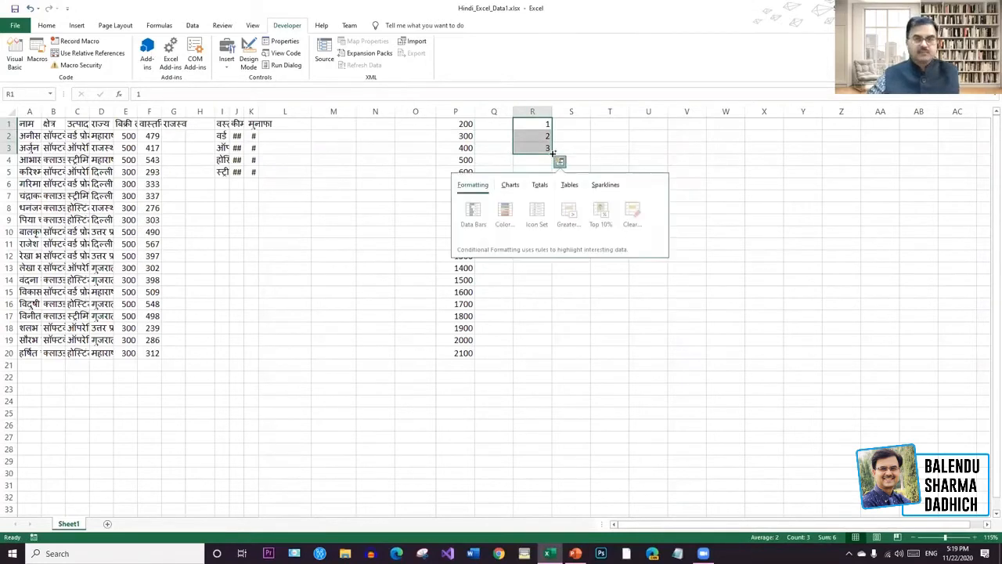
left_click(593, 138)
key("ctrl+z")
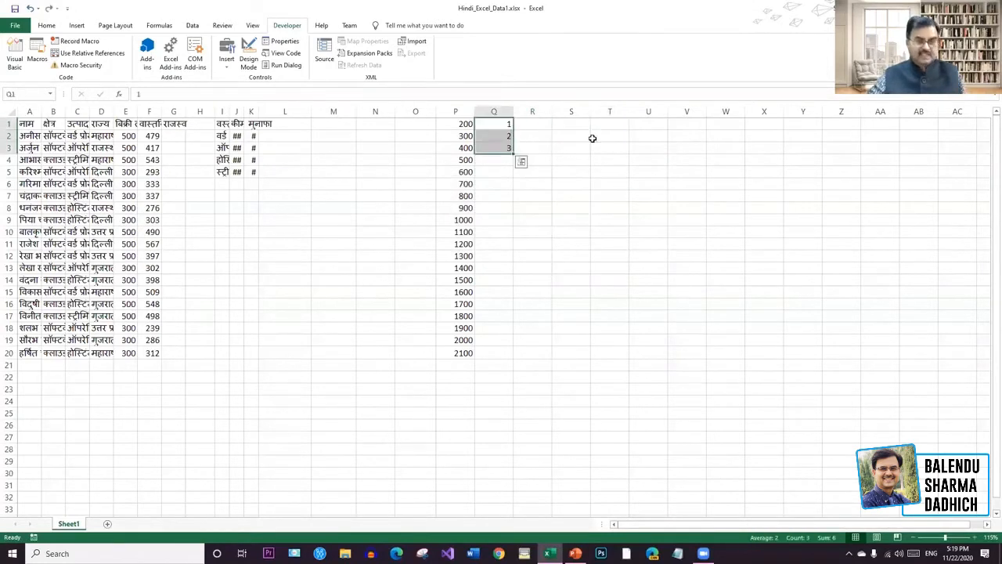
left_click_drag(511, 153, 509, 504)
left_click(748, 399)
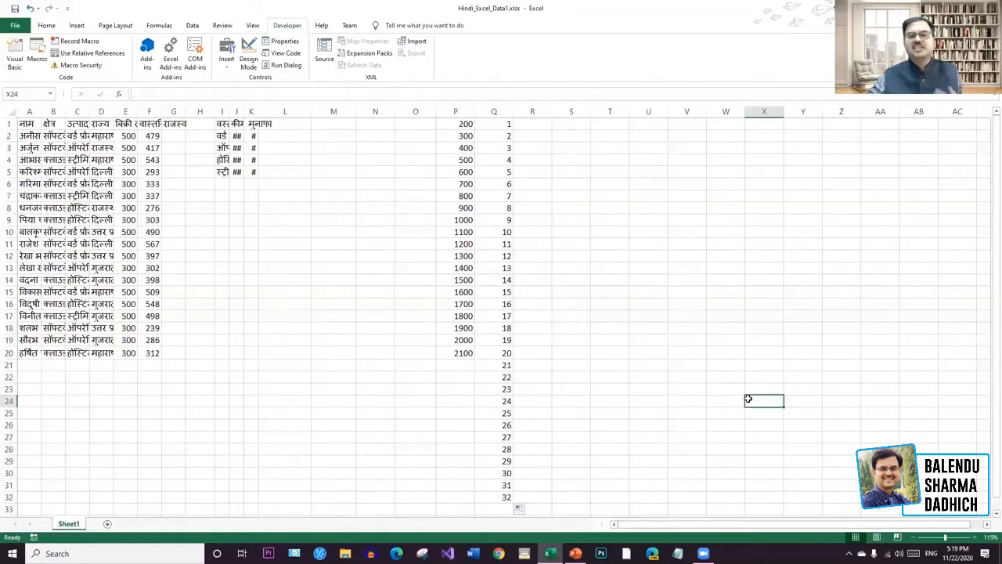
key("ctrl+z")
left_click_drag(486, 355, 471, 95)
Clear P1:Q20, then enter 100 in P1 and 200 in Q1.
key("Delete")
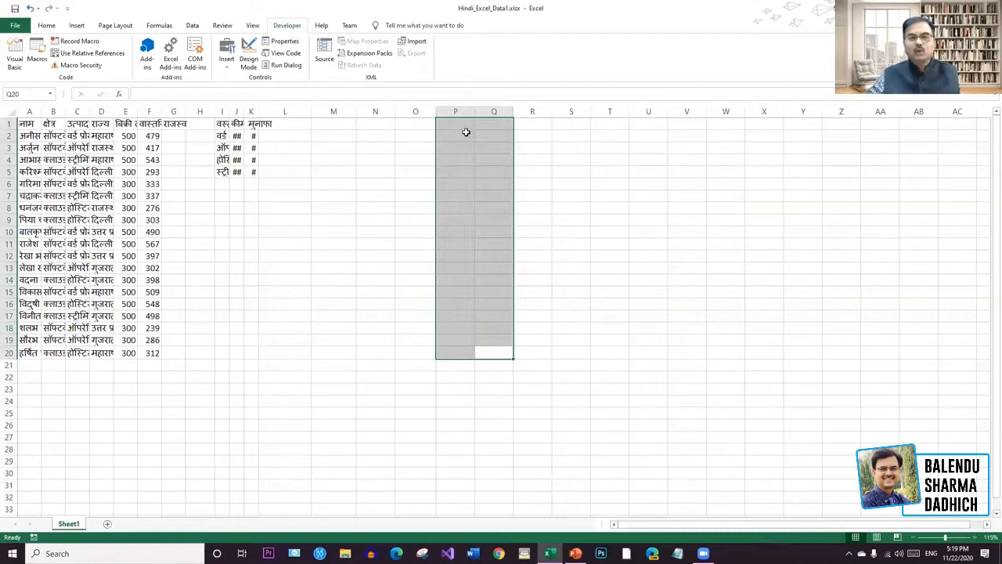
left_click(458, 125)
type("100")
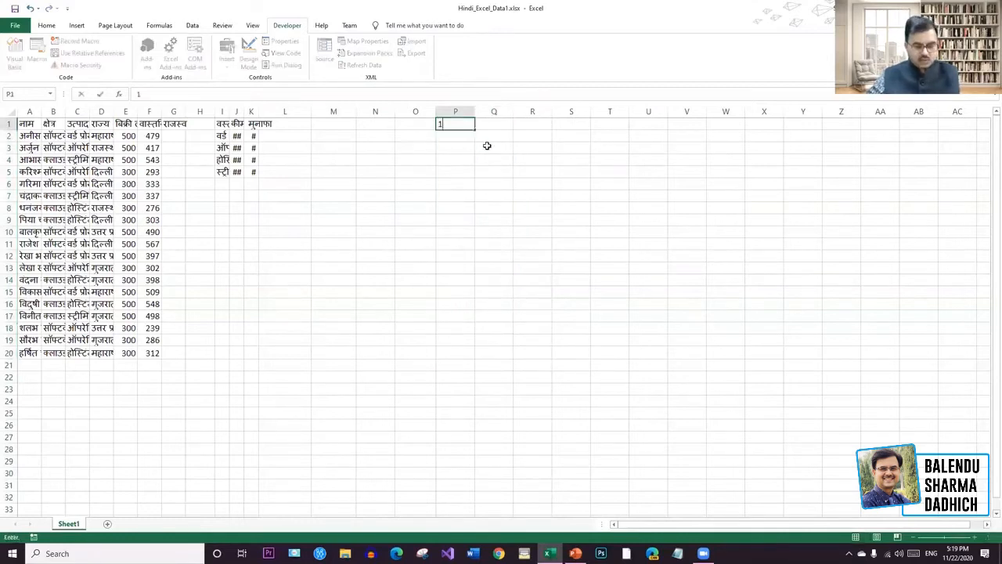
left_click(500, 126)
type("200")
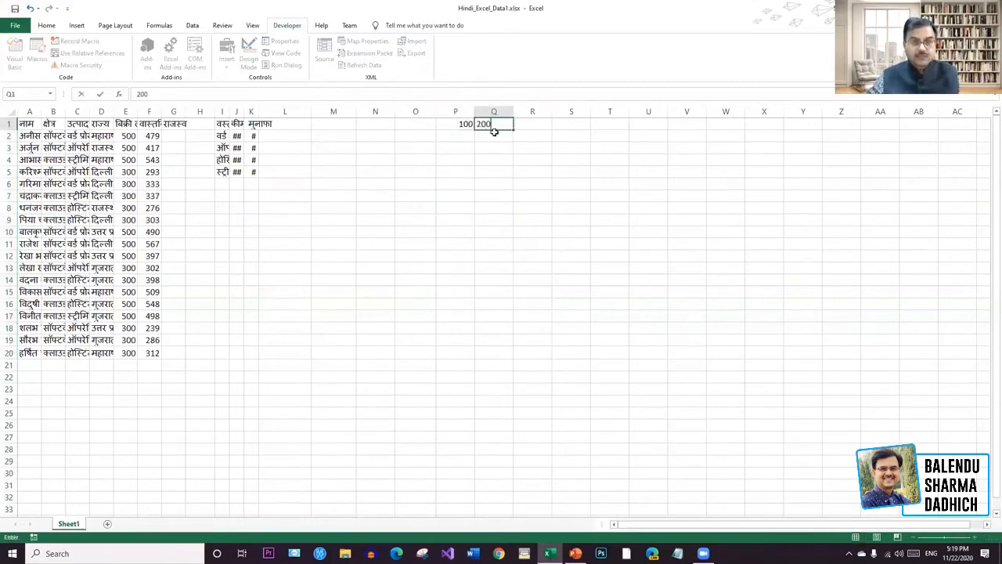
Fill the 100–800 series across row 1 to W1, then delete it.
left_click_drag(459, 125, 732, 129)
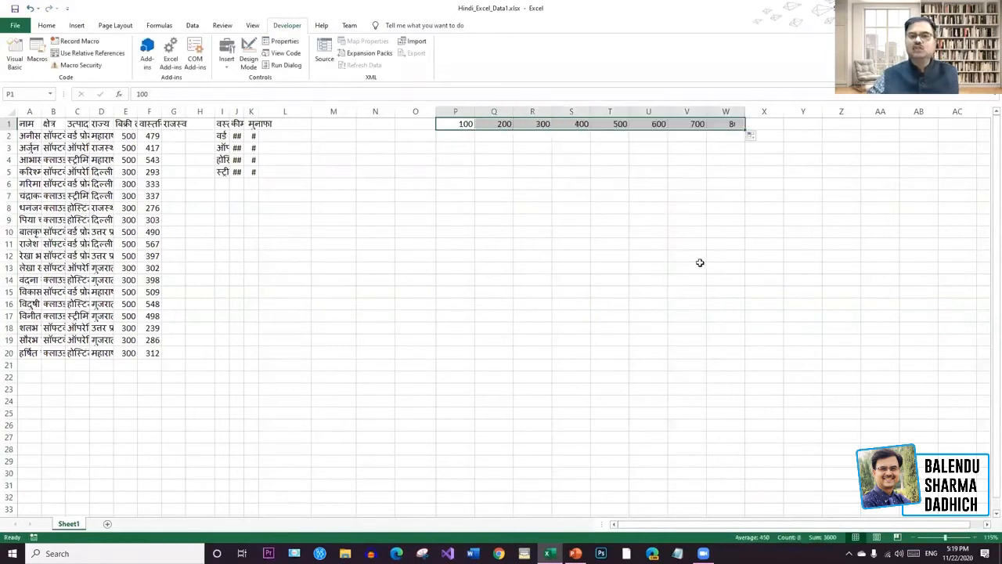
left_click(700, 266)
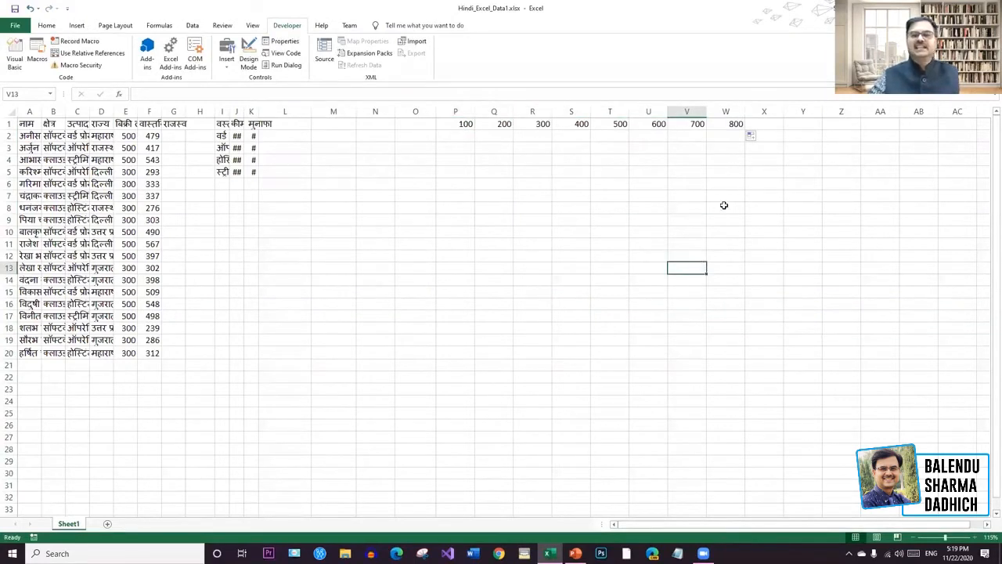
left_click_drag(760, 160, 448, 115)
key("Delete")
left_click(585, 307)
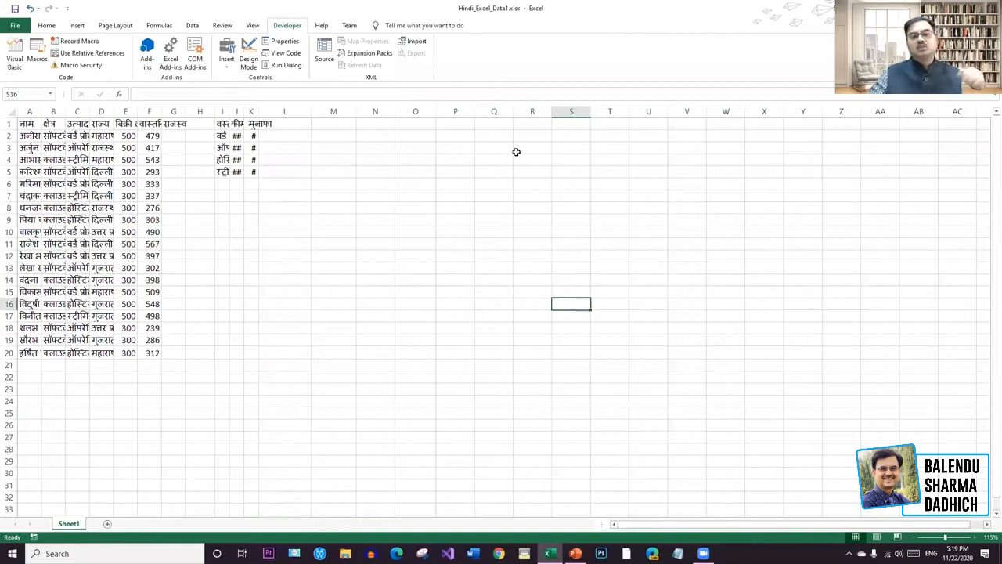
left_click(460, 128)
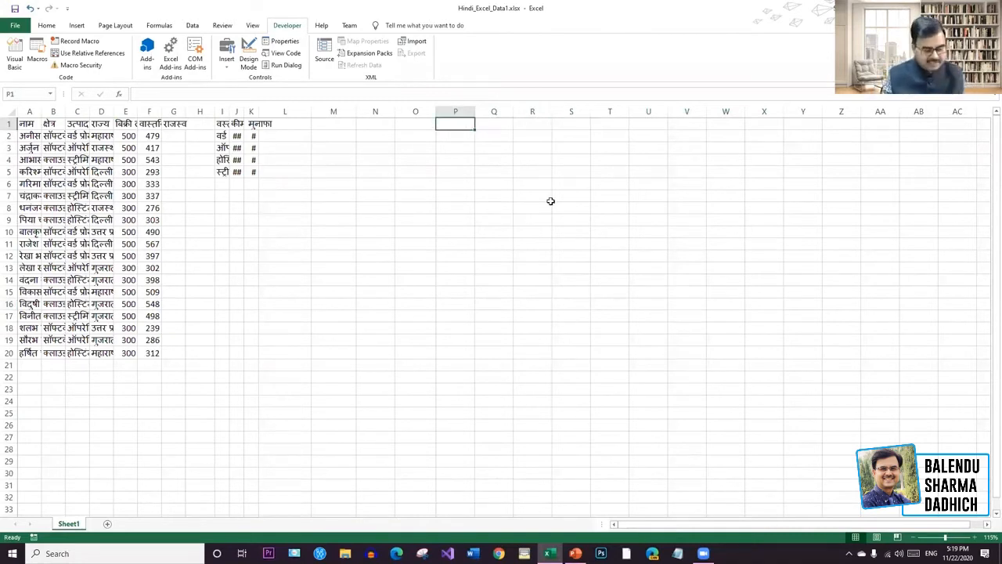
Enter 10, 30 and 50 in cells P1 to P3 and select them.
type("10")
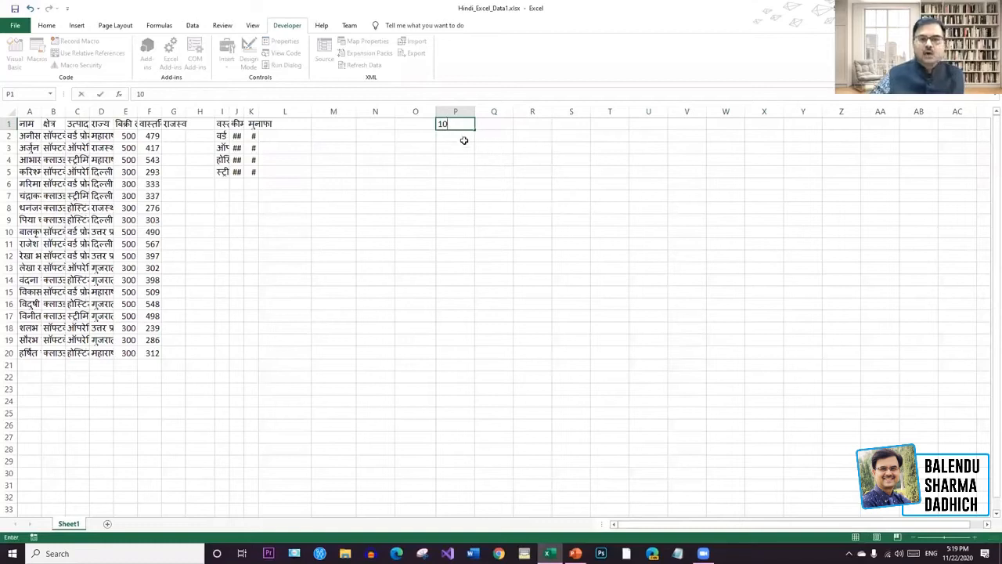
left_click(461, 137)
type("30")
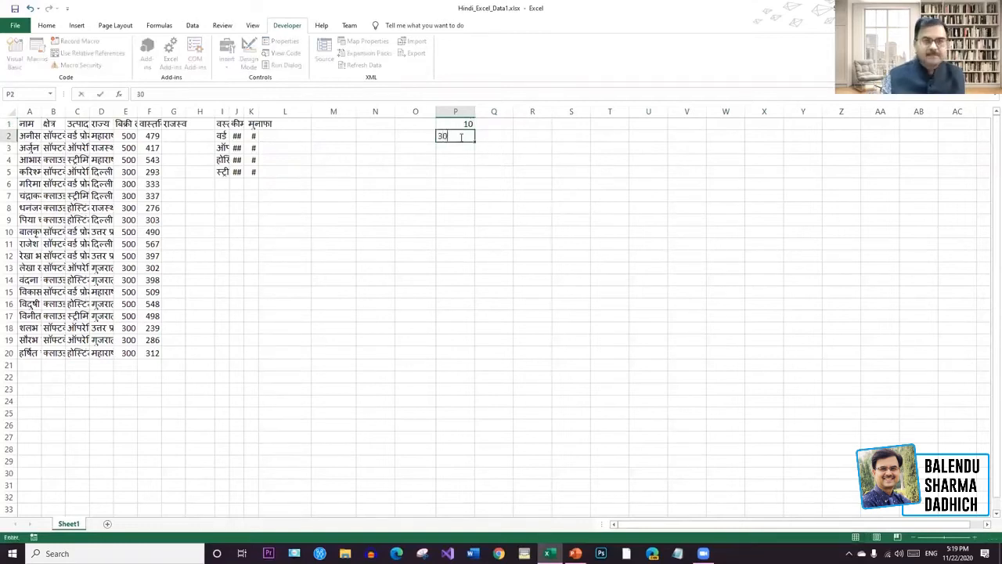
left_click(466, 151)
type("50")
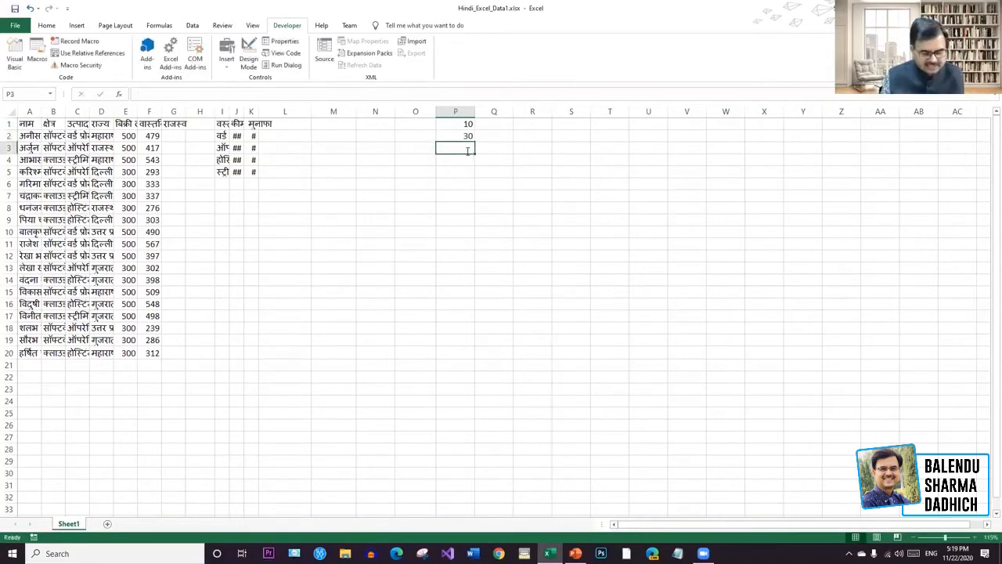
mouse_move(468, 126)
left_mouse_down()
mouse_move(472, 174)
mouse_move(467, 133)
left_mouse_up()
Fill the step-20 series down to P11, ending at 210, then undo the fill.
left_click(468, 127)
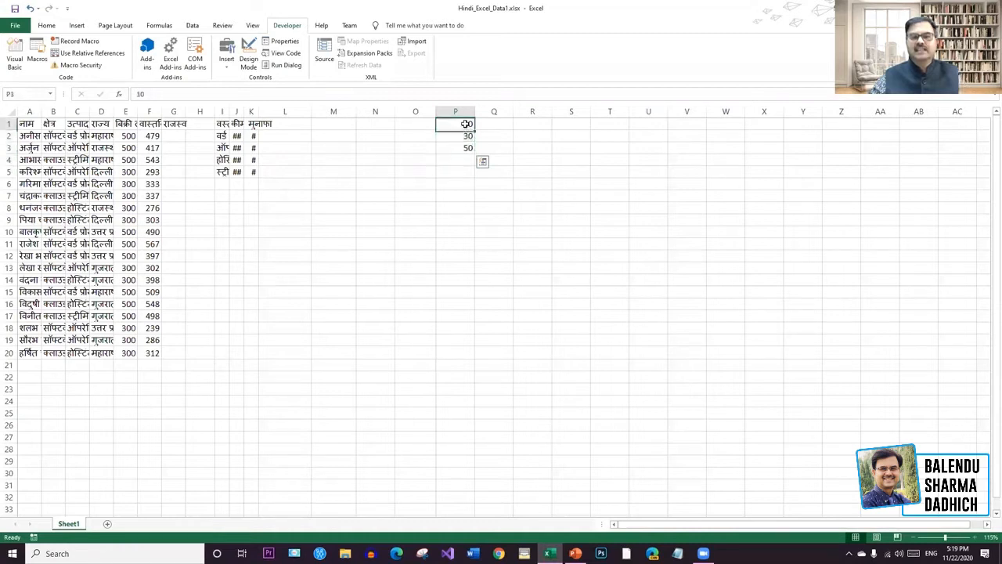
left_click_drag(468, 130, 475, 249)
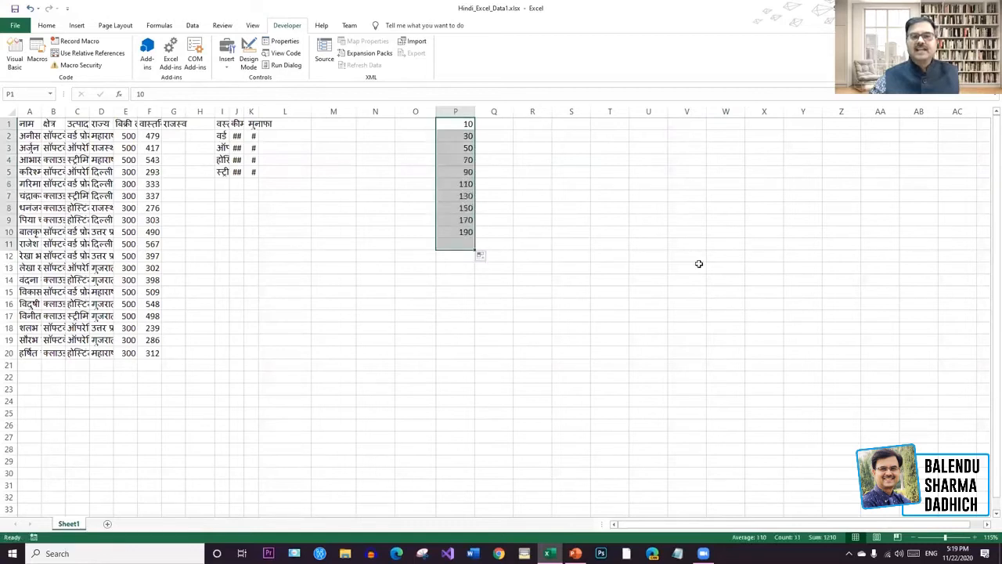
left_click(699, 264)
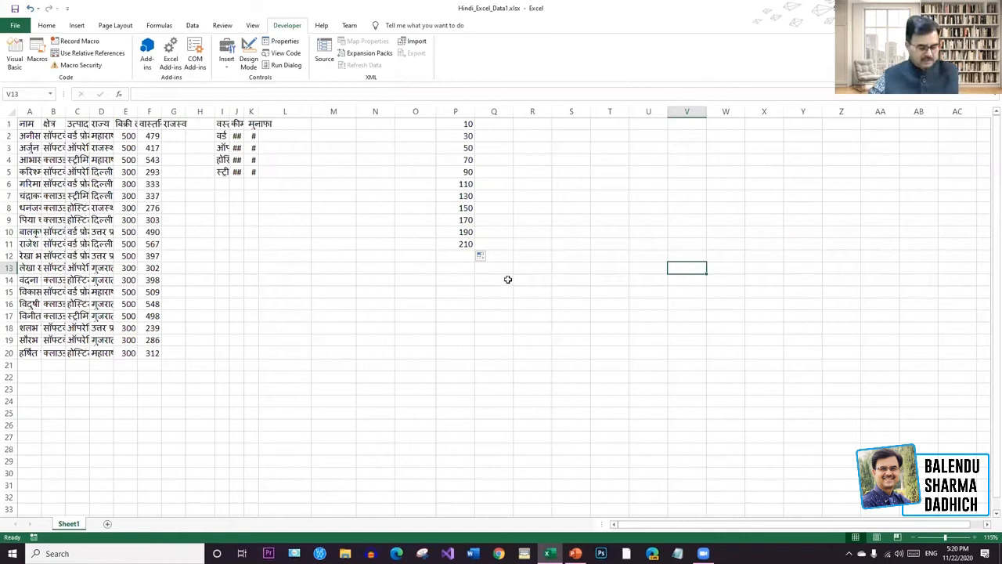
key("ctrl+z")
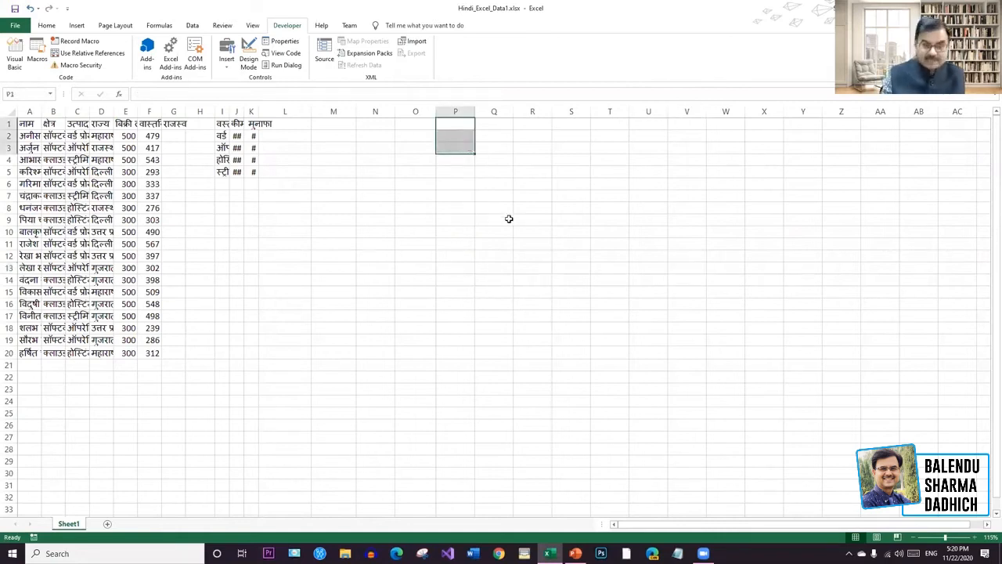
Clear P1:P3, then enter Sunday in P1 and Monday in P2.
key("Delete")
left_click(503, 137)
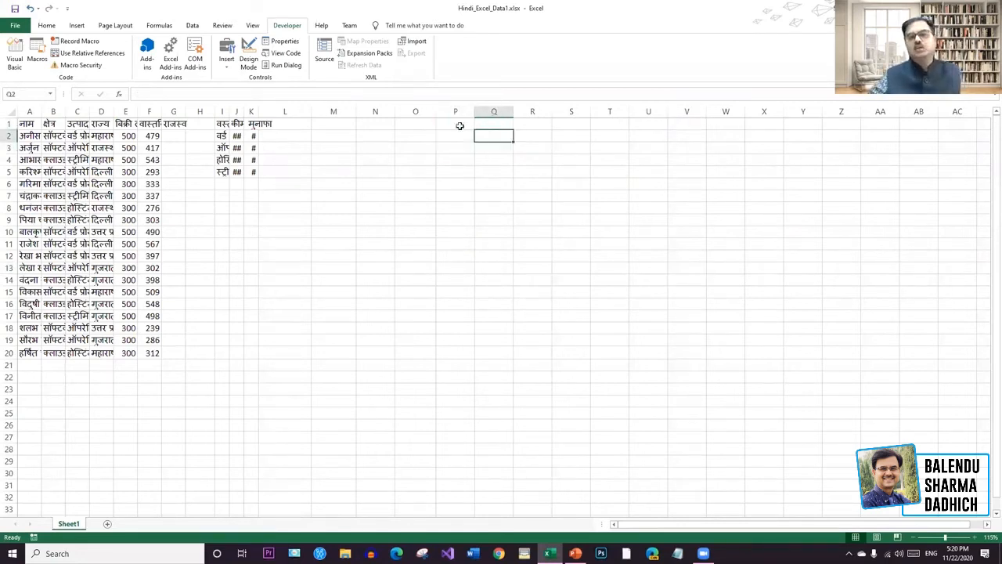
left_click(460, 126)
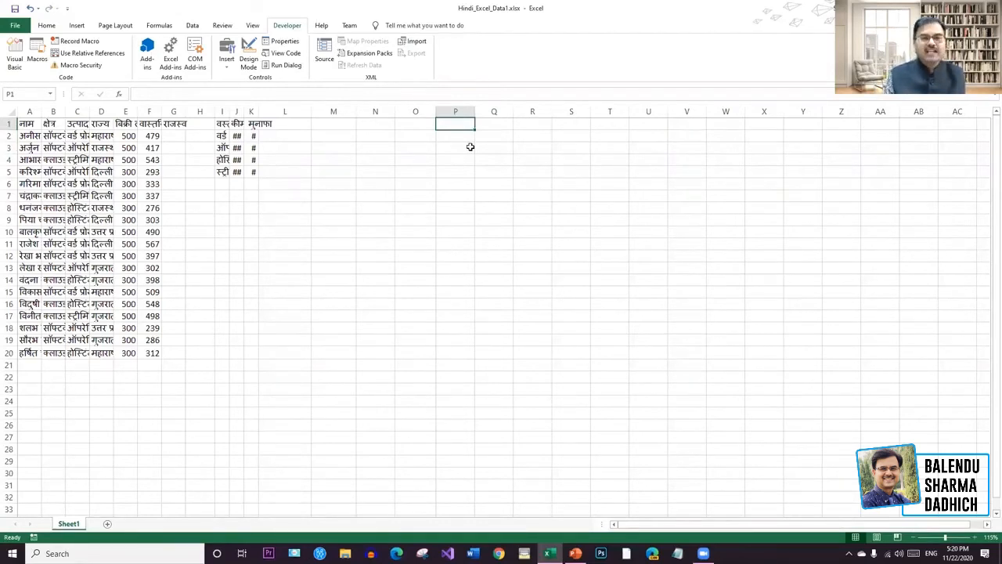
type("Sunday")
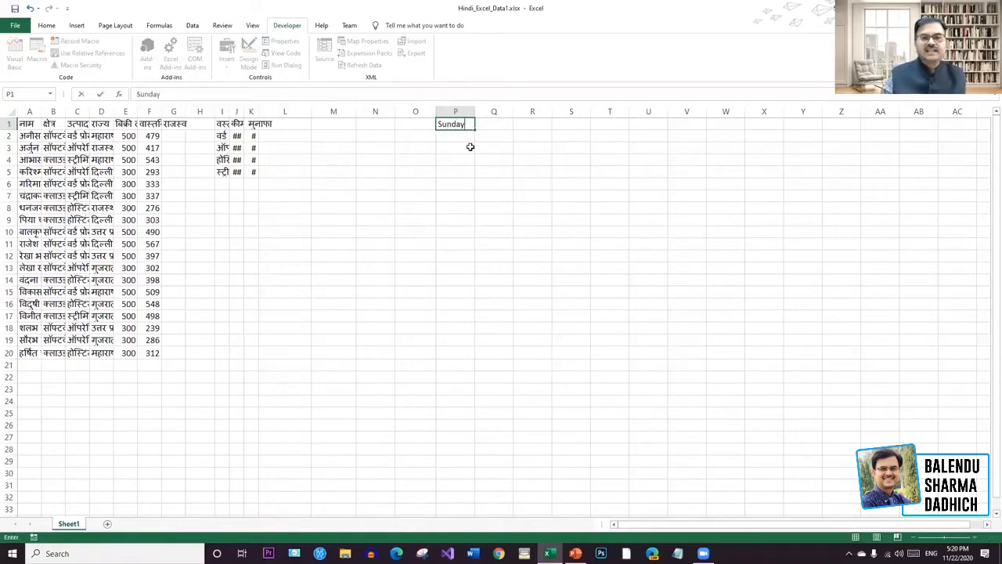
left_click(463, 137)
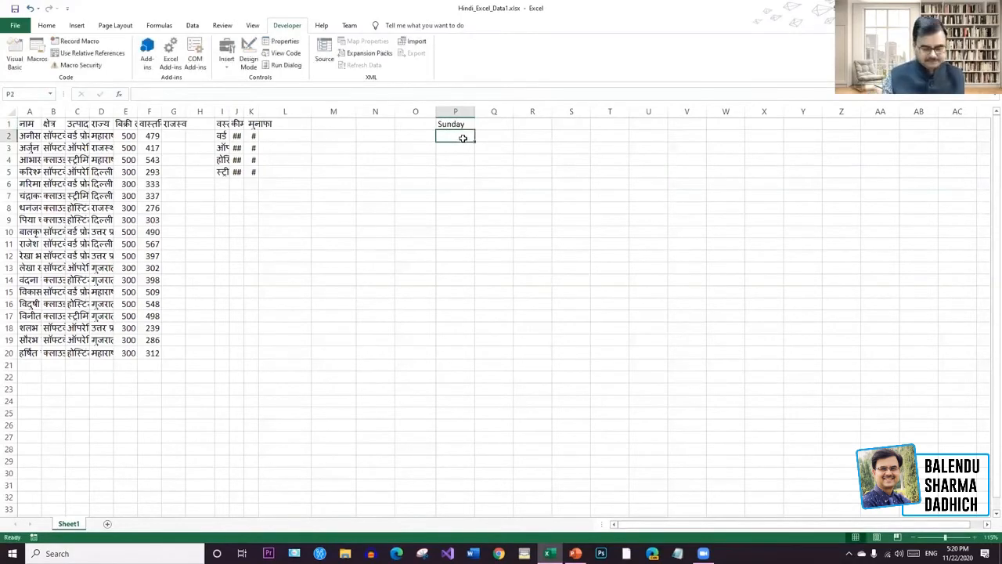
type("Monday")
Fill the Sunday–Monday pattern down to P20 as repeating weekday names.
left_click_drag(467, 123, 468, 134)
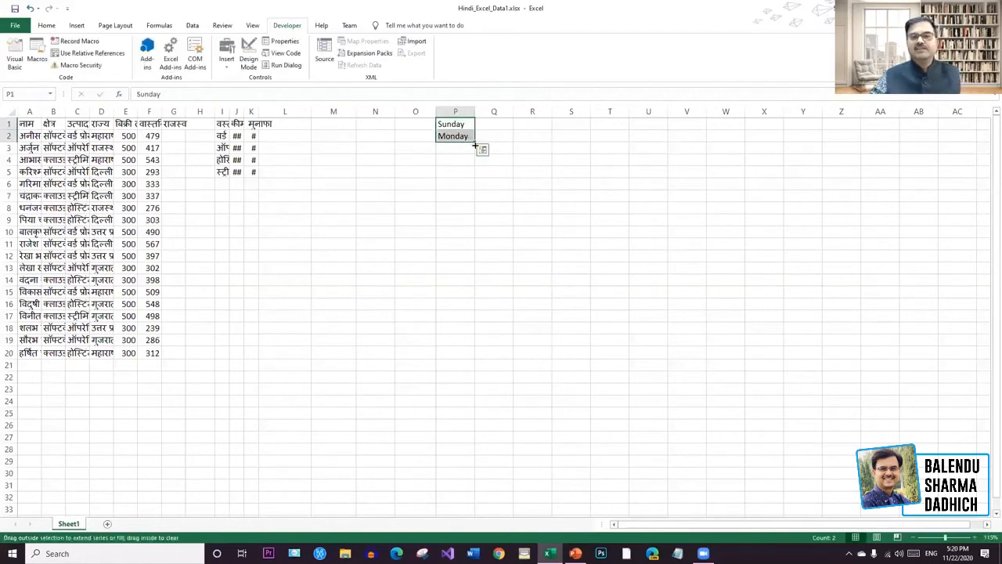
left_click_drag(474, 145, 475, 358)
left_click(635, 345)
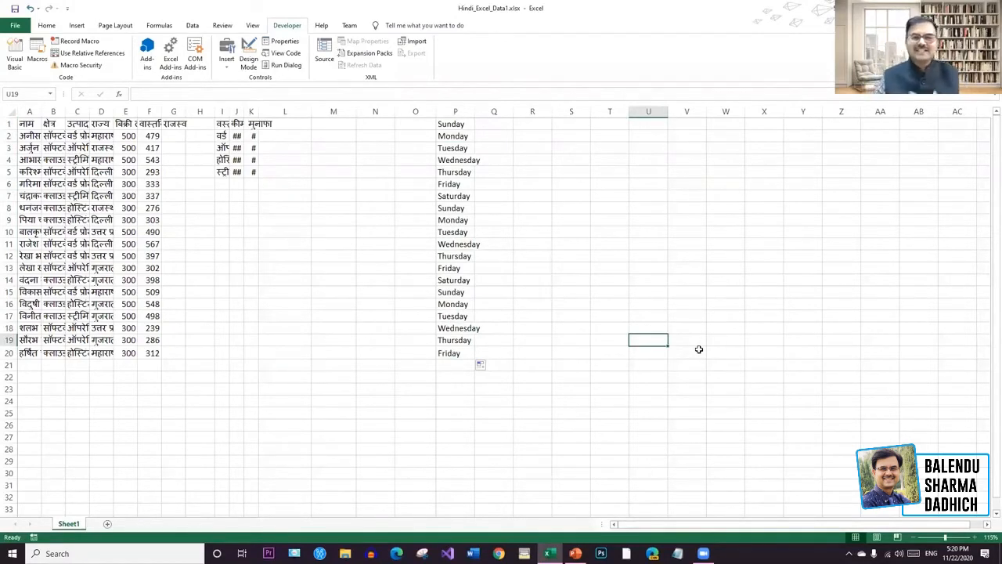
Undo the weekday fill and delete Monday from cell P2.
key("ctrl+z")
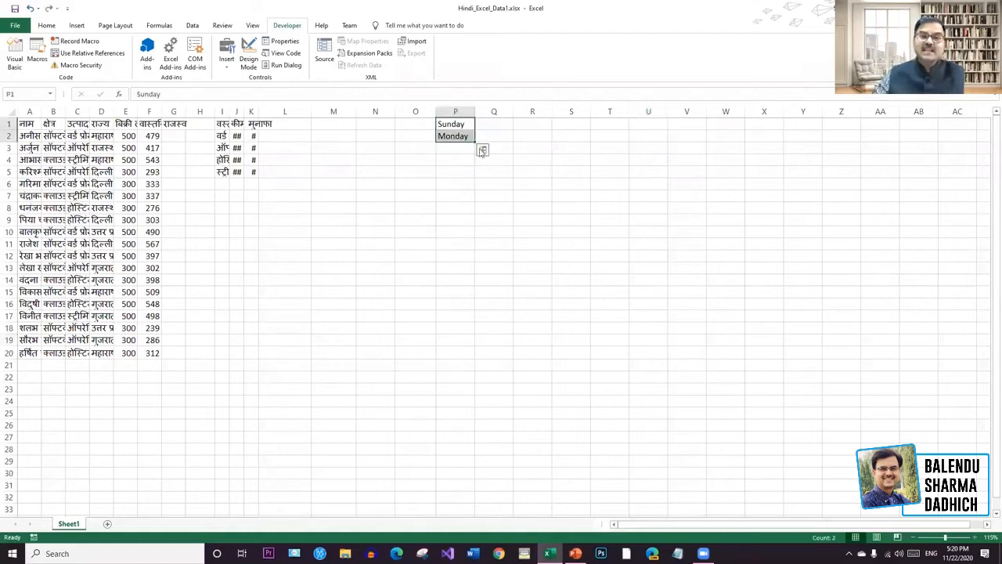
left_click(452, 195)
left_click(456, 146)
left_click(455, 137)
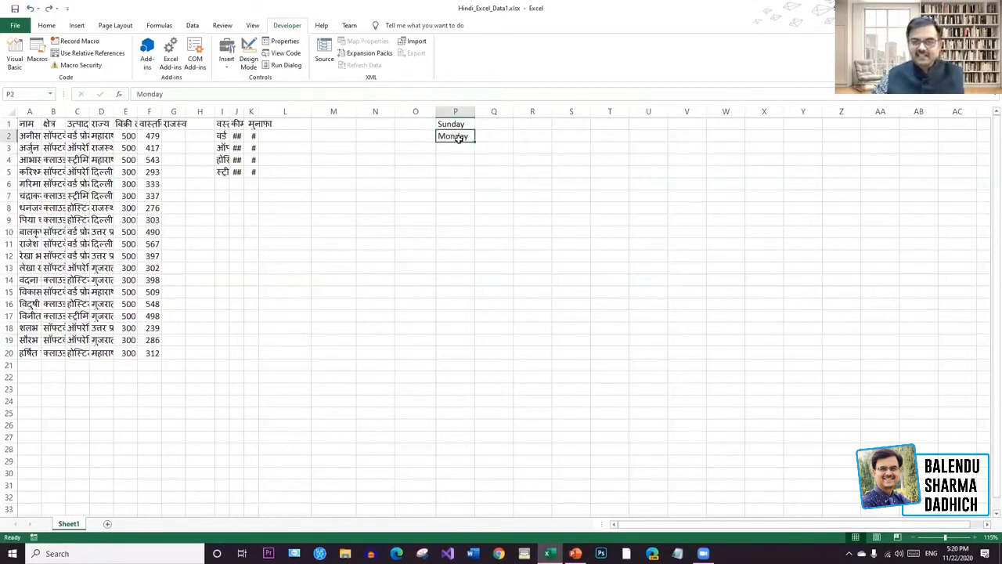
key("Delete")
Fill weekdays down to P20 from Sunday alone, then undo that fill.
left_click(538, 146)
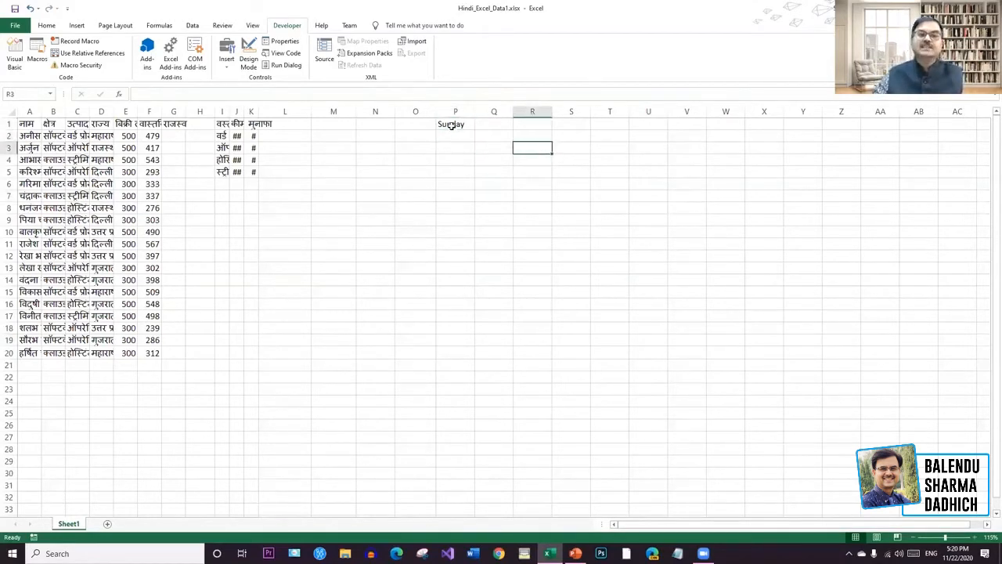
left_click(451, 126)
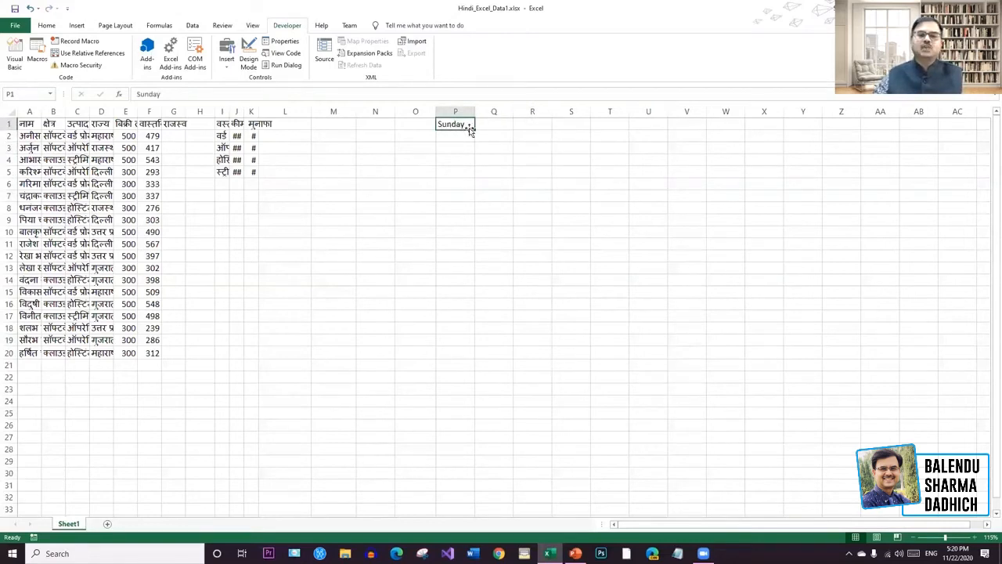
left_click_drag(471, 129, 482, 361)
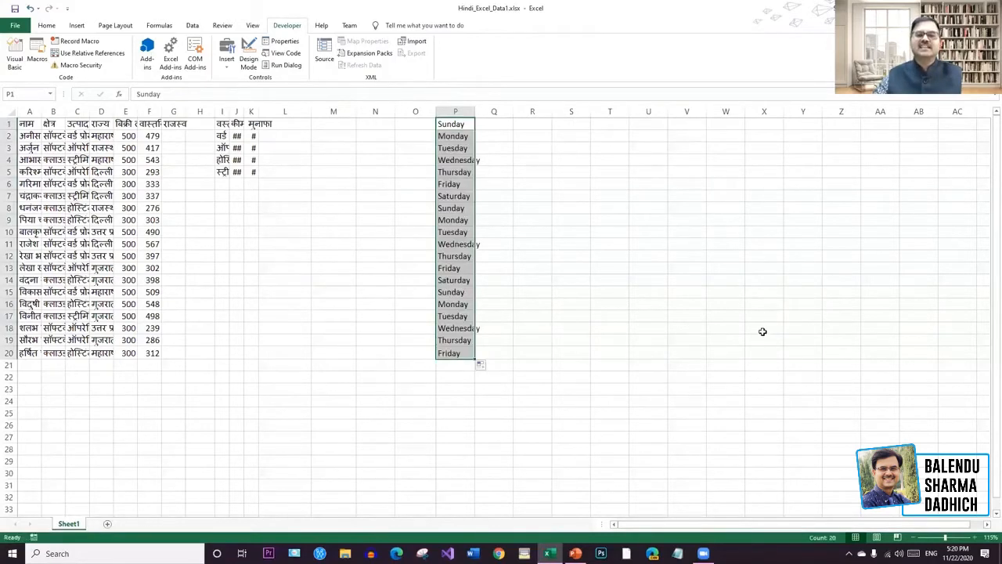
left_click(763, 329)
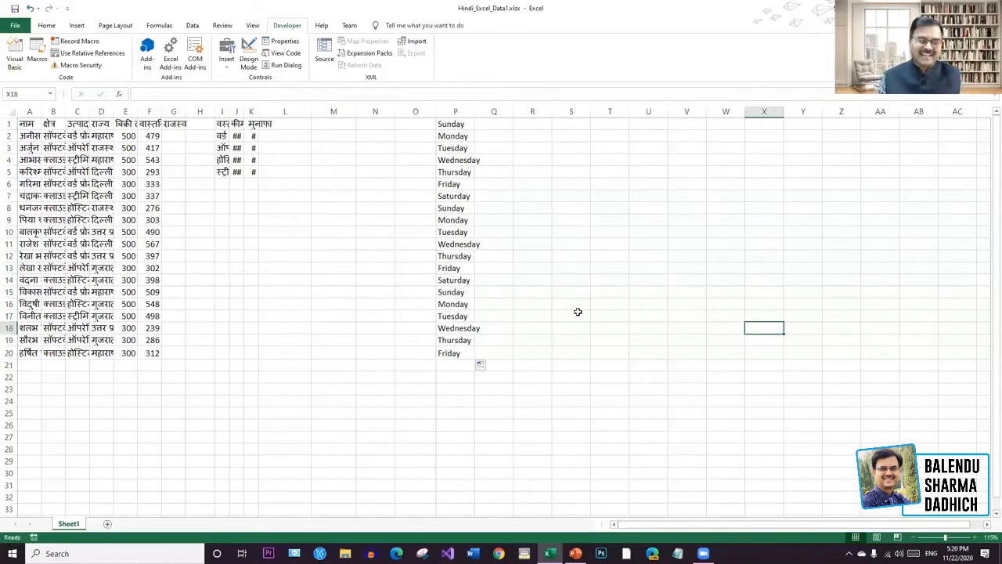
key("ctrl+z")
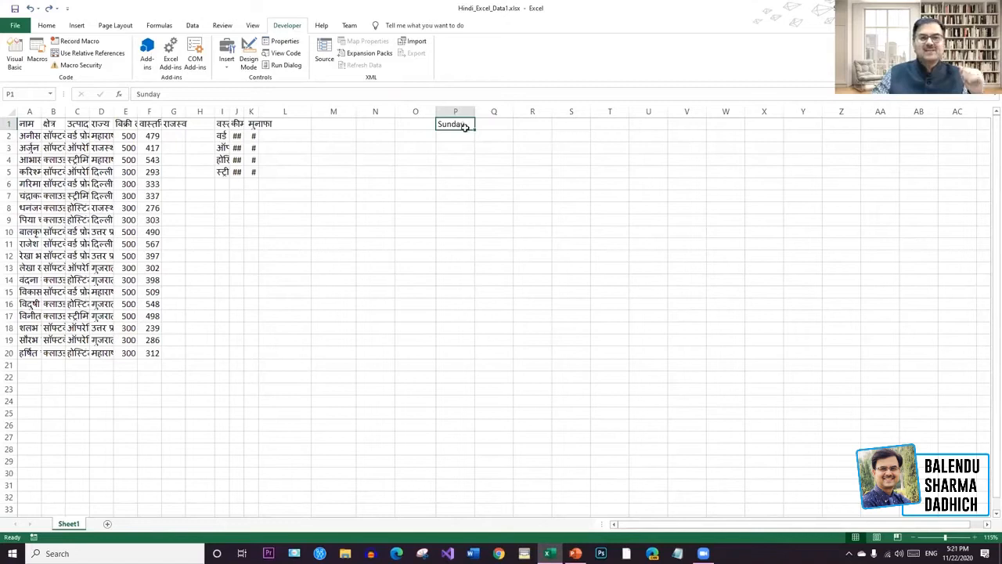
Enter January in cell P1, replacing Sunday.
type("ZJanu")
key("BackSpace")
key("BackSpace")
key("BackSpace")
key("BackSpace")
key("BackSpace")
type("January")
key("ctrl+Return")
Fill month names down to P19, then undo the fill and the January entry.
left_click_drag(474, 130, 466, 346)
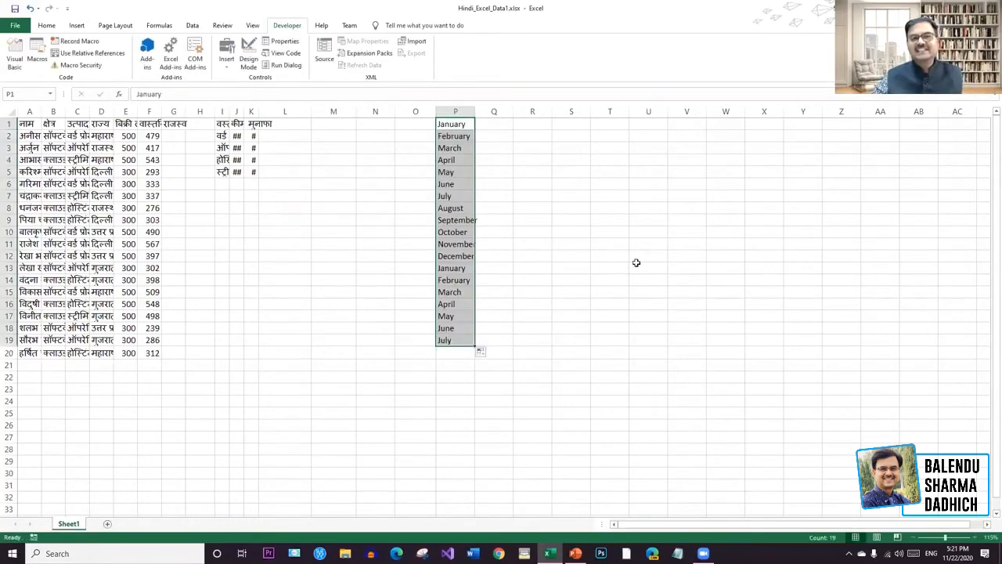
left_click(638, 267)
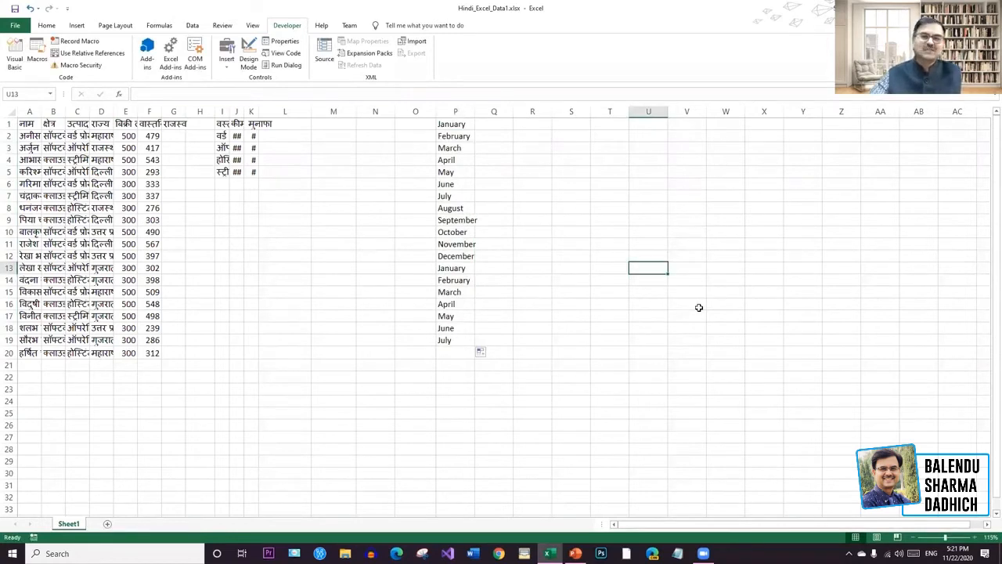
key("ctrl+z")
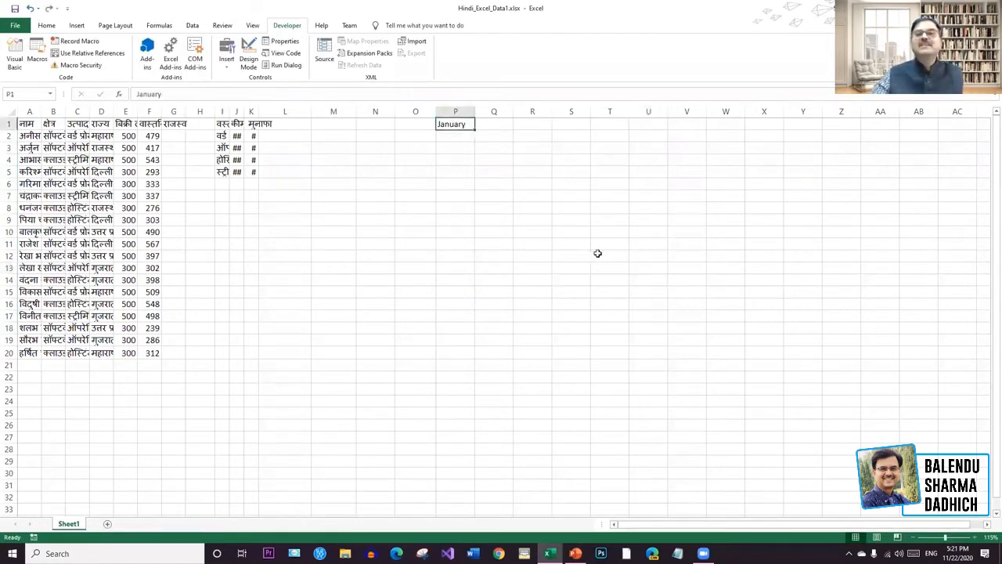
key("ctrl+z")
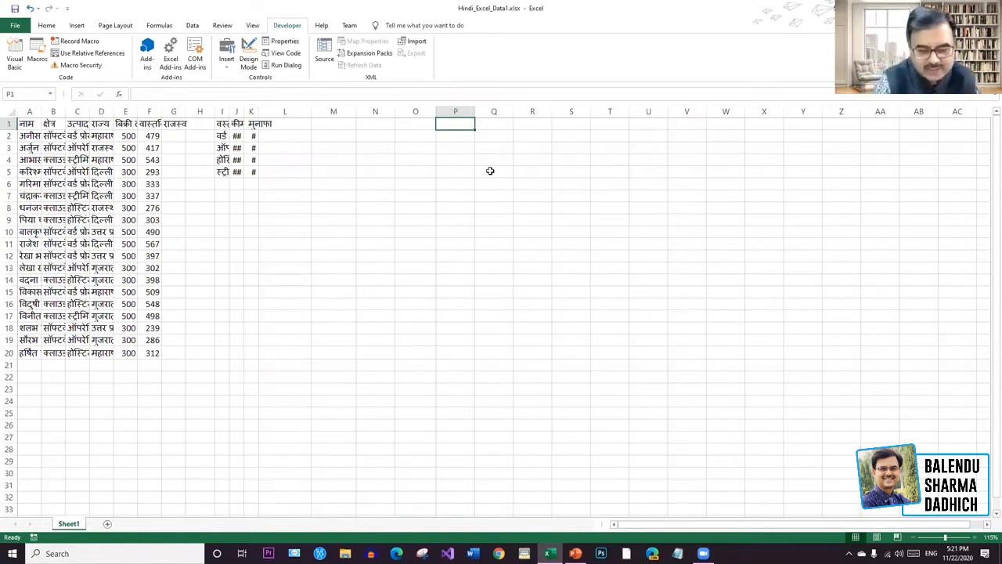
Enter the Hindi heading केंद्रीय हिंदी संस्थान, नई दिल्ली in P1 through the formula bar.
left_click(494, 232)
left_click_drag(448, 124, 620, 127)
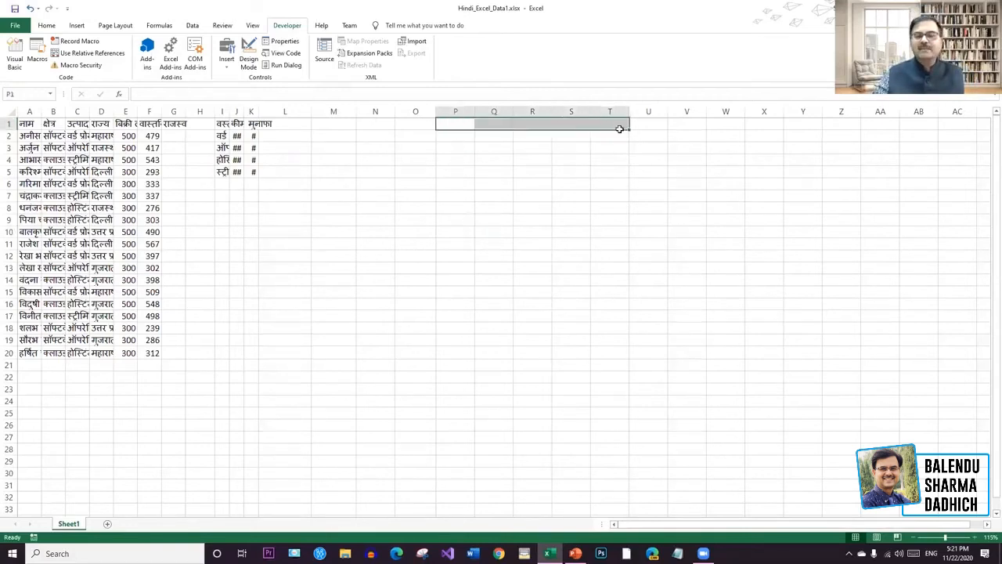
left_click(455, 124)
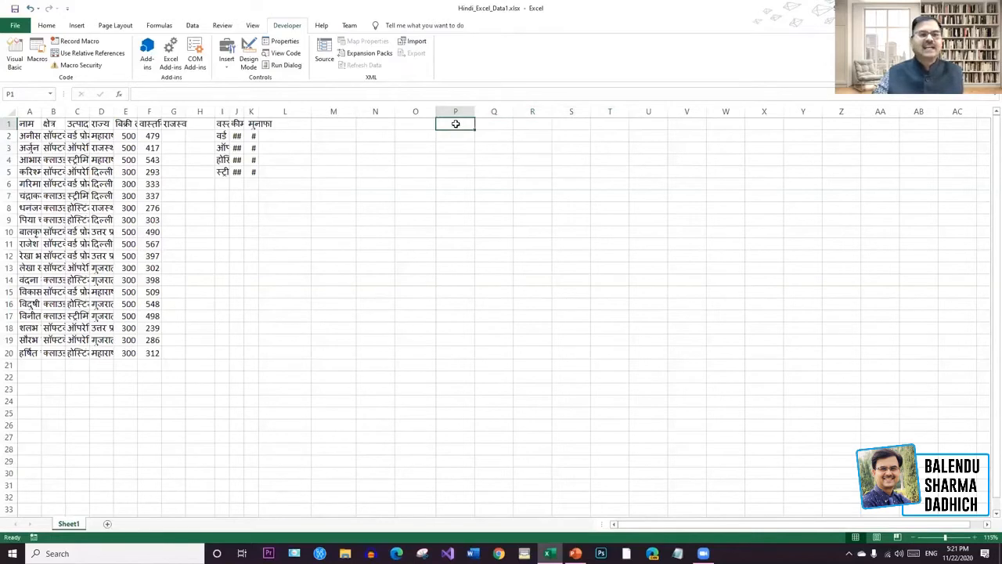
double_click(456, 123)
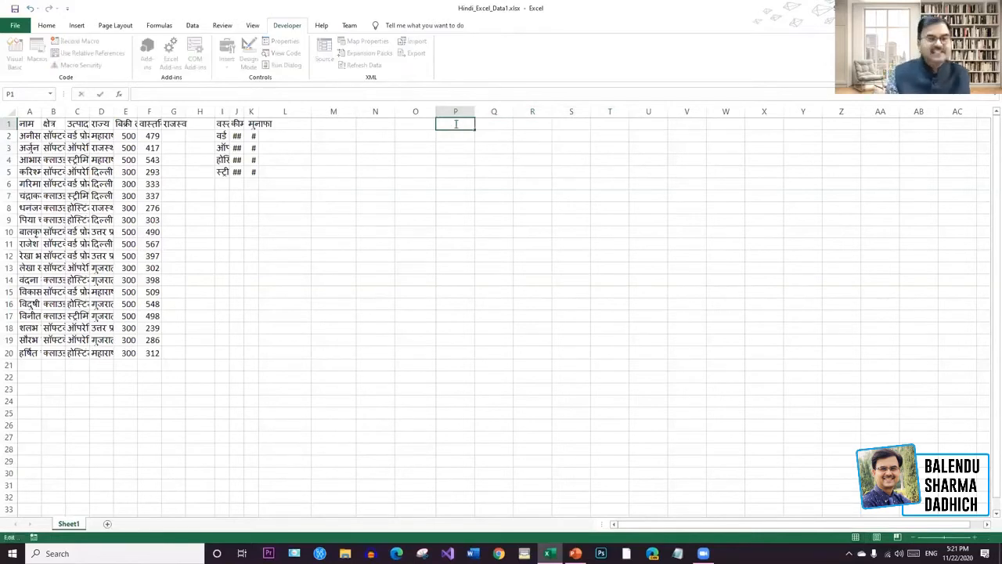
left_click(326, 91)
type("ksxod")
key("BackSpace")
key("BackSpace")
key("BackSpace")
key("BackSpace")
key("BackSpace")
key("alt+shift")
type("केंद्रीय")
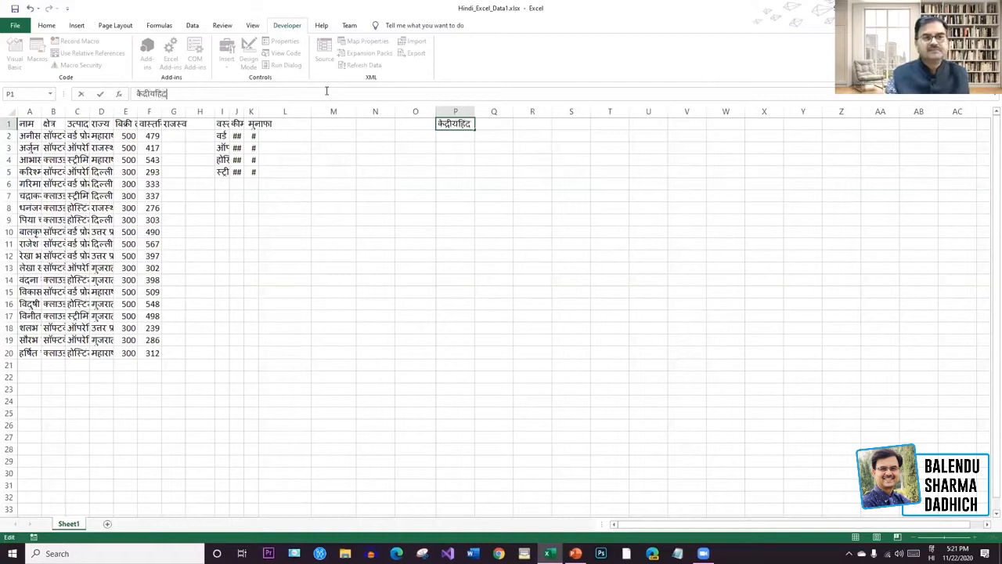
type(" हिंदी संस्")
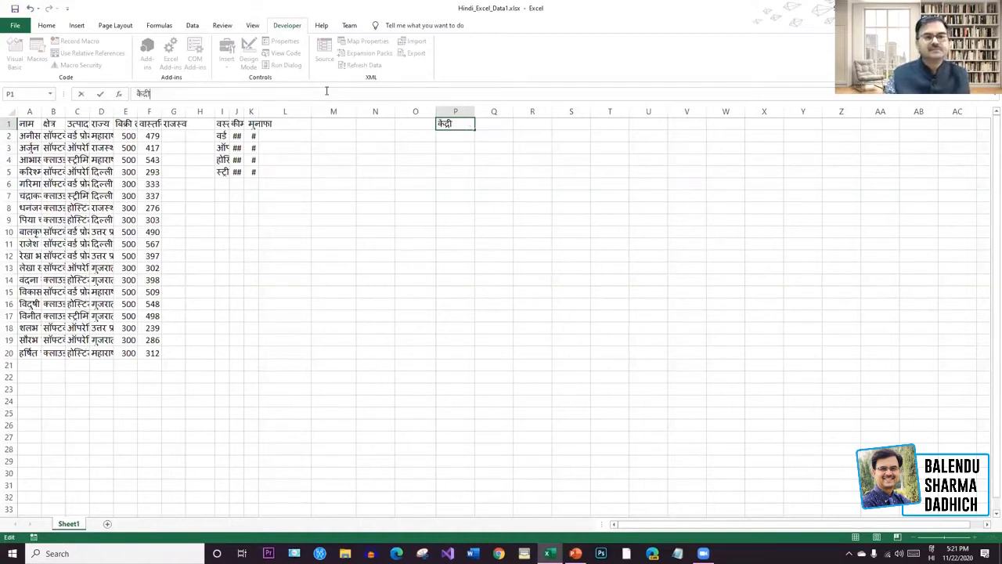
type("था")
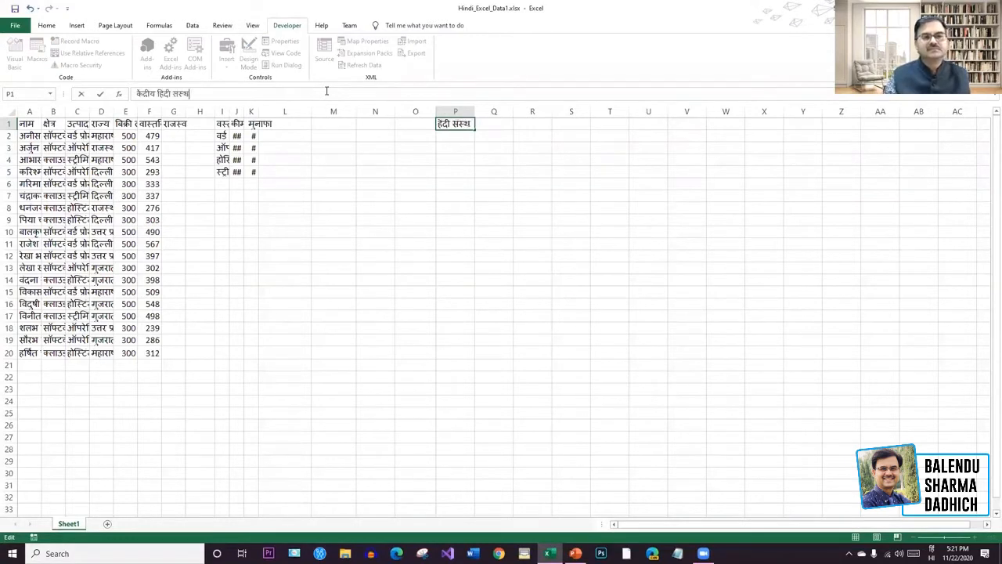
type("न, नई दिल्ली")
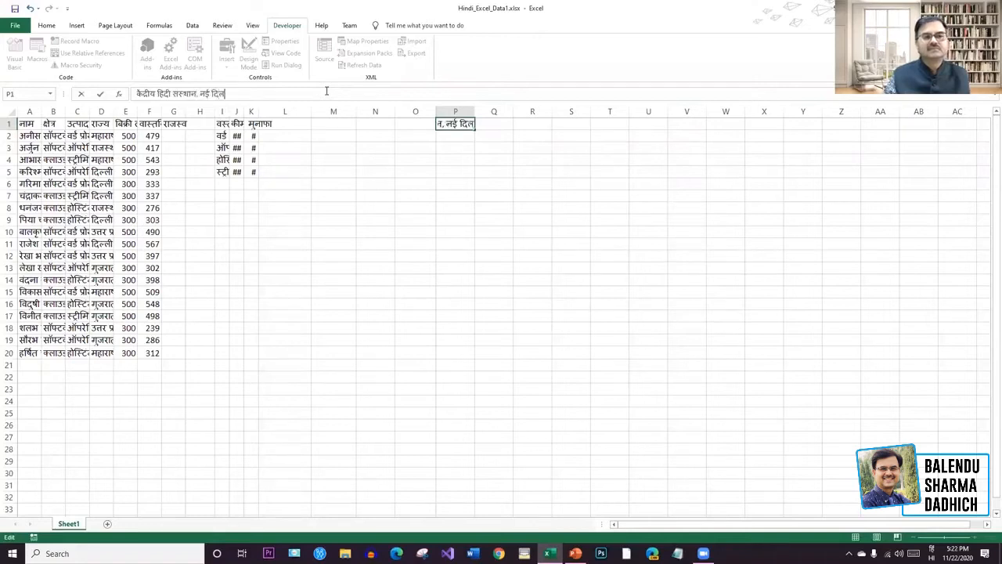
left_click(563, 155)
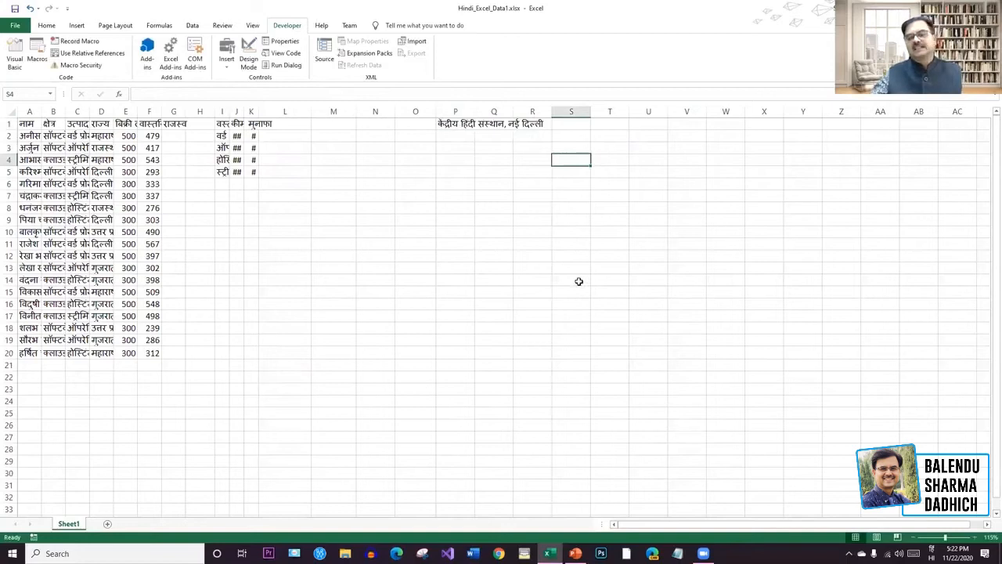
Briefly select column Q, then select cell P2 for a number.
left_click(493, 112)
left_click(586, 182)
left_click(416, 162)
left_click(452, 139)
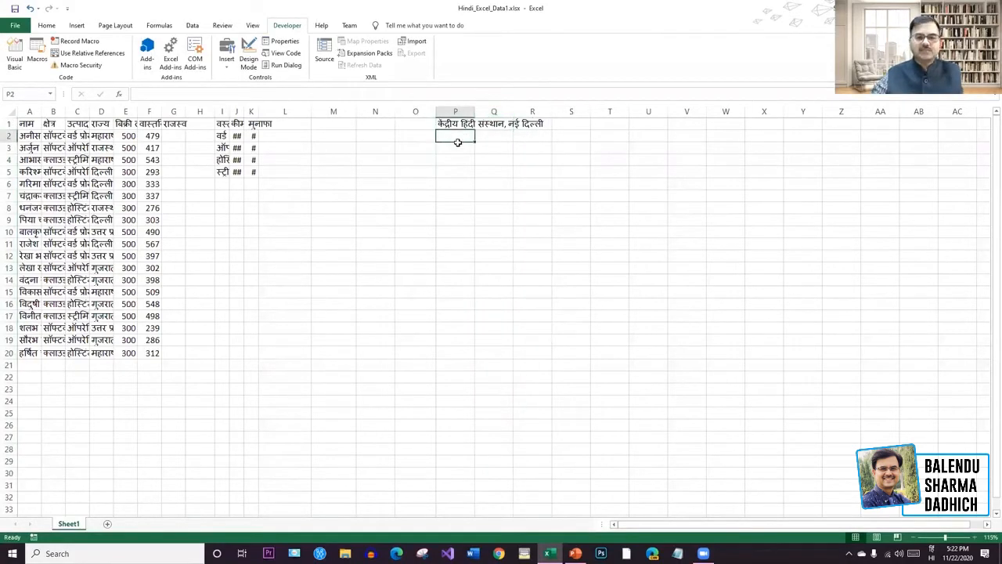
Enter 90 in P2 and 80 in Q2.
type("90")
left_click(495, 136)
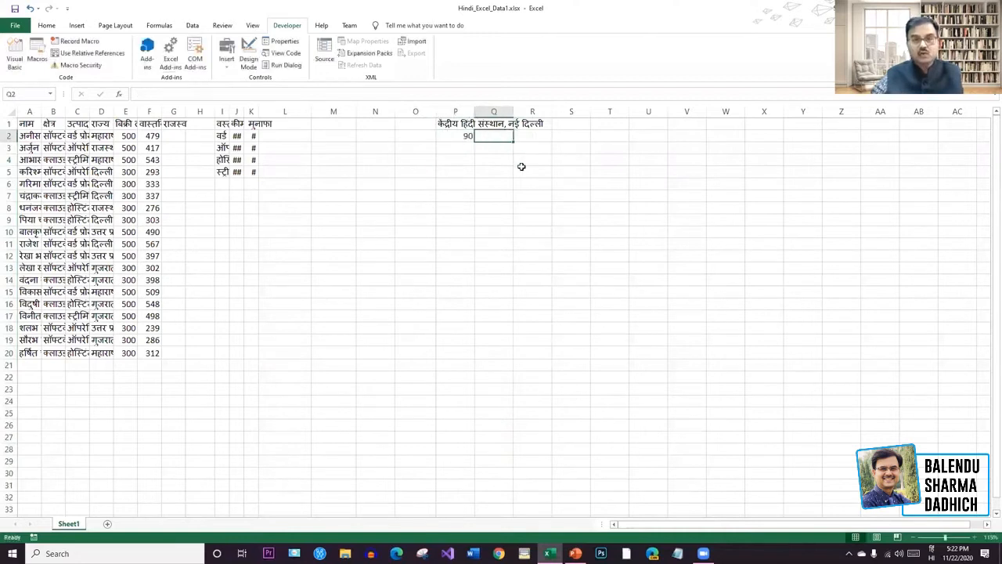
type("80")
left_click(557, 183)
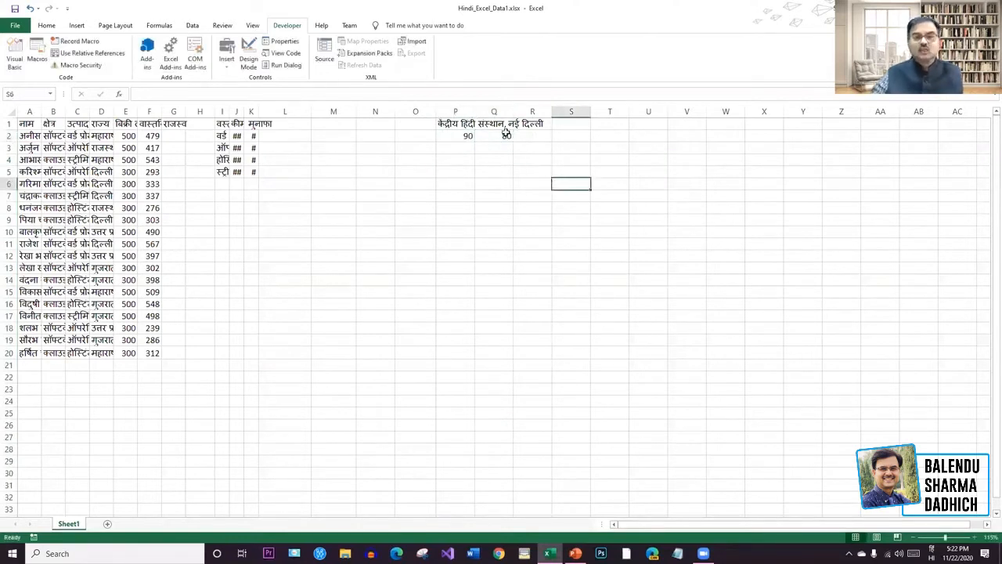
Put भारत in Q1 and कार्यक्रम in R1 beside the title.
left_click(492, 125)
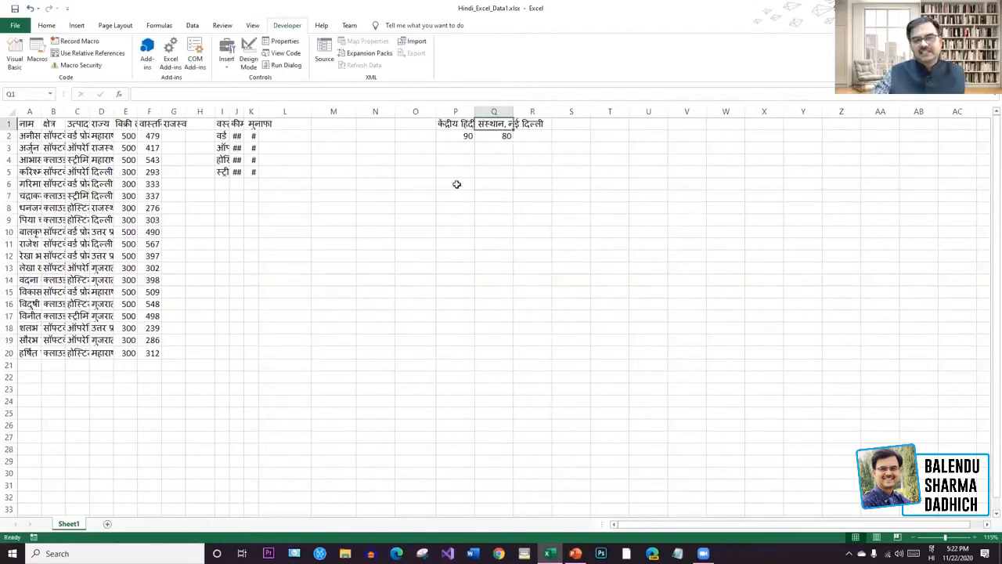
left_click(457, 124)
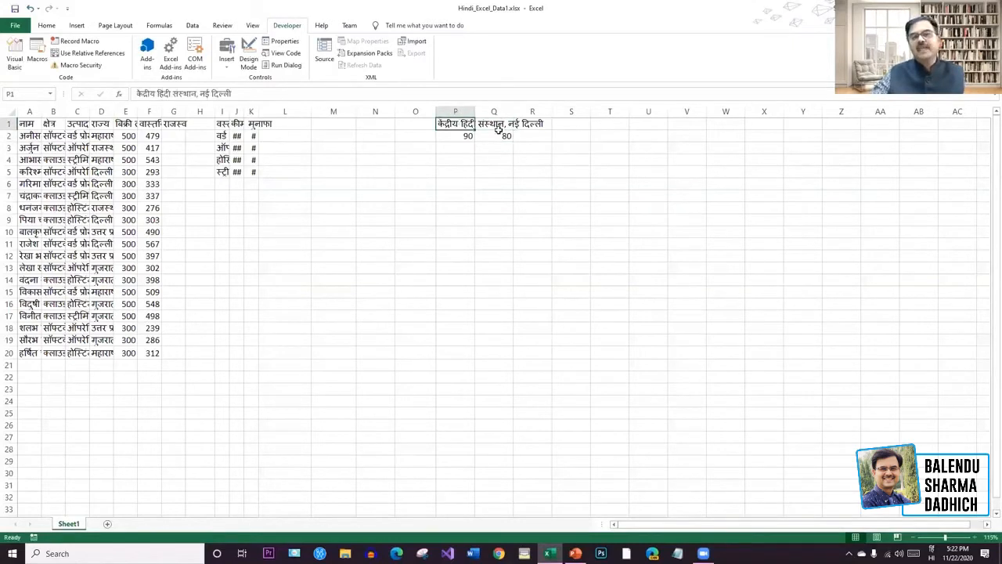
left_click(498, 126)
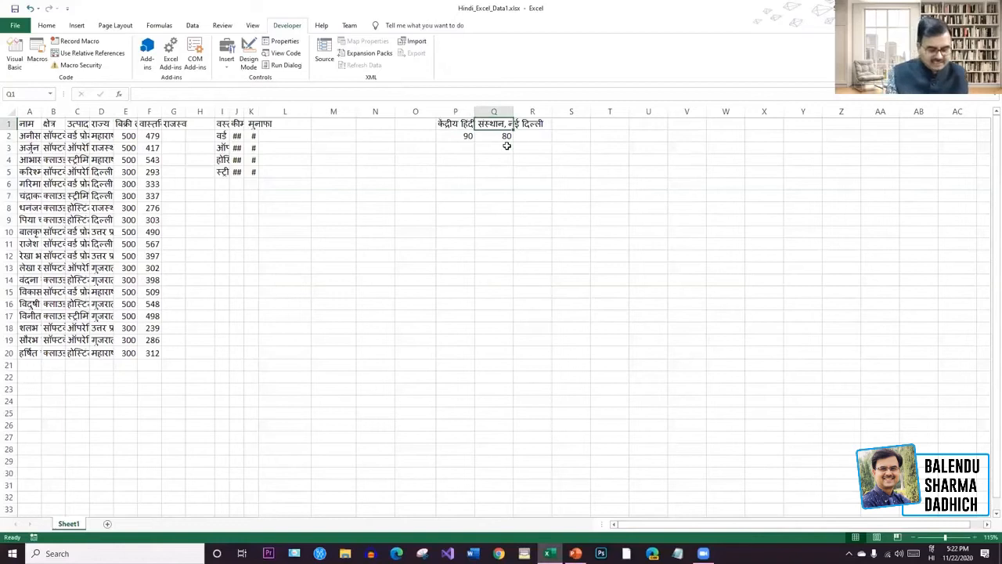
type("भारत")
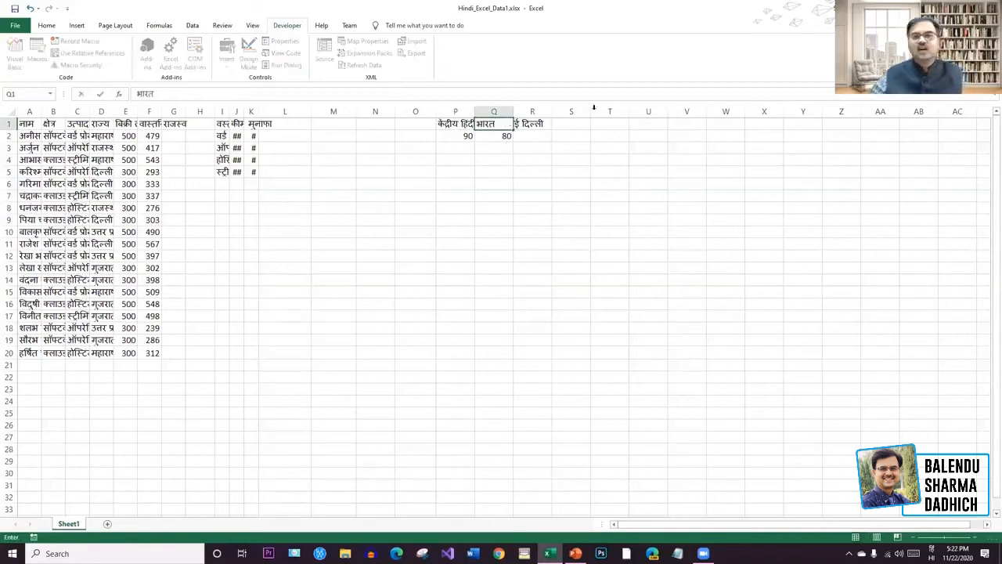
left_click(531, 125)
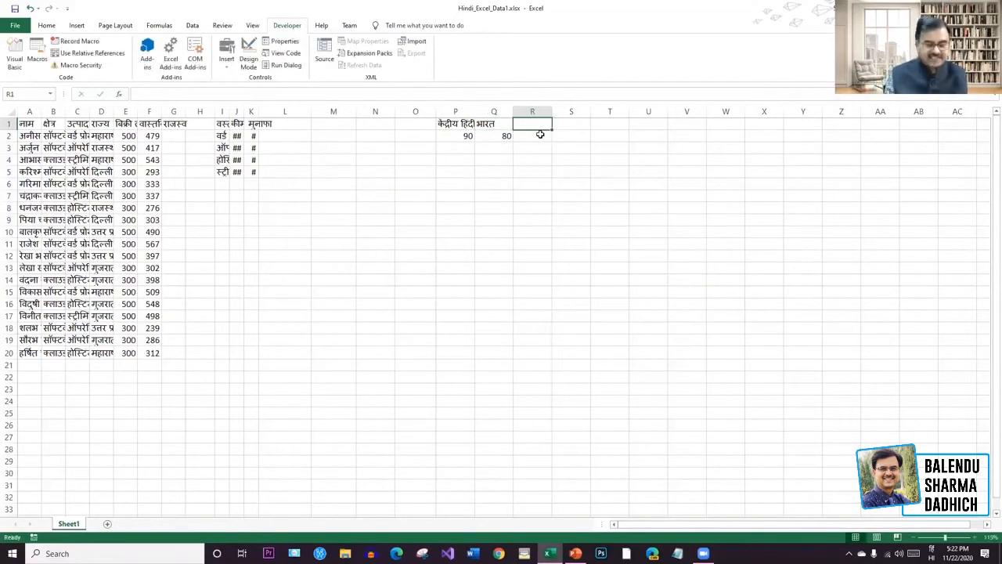
type("कार्यक्रम")
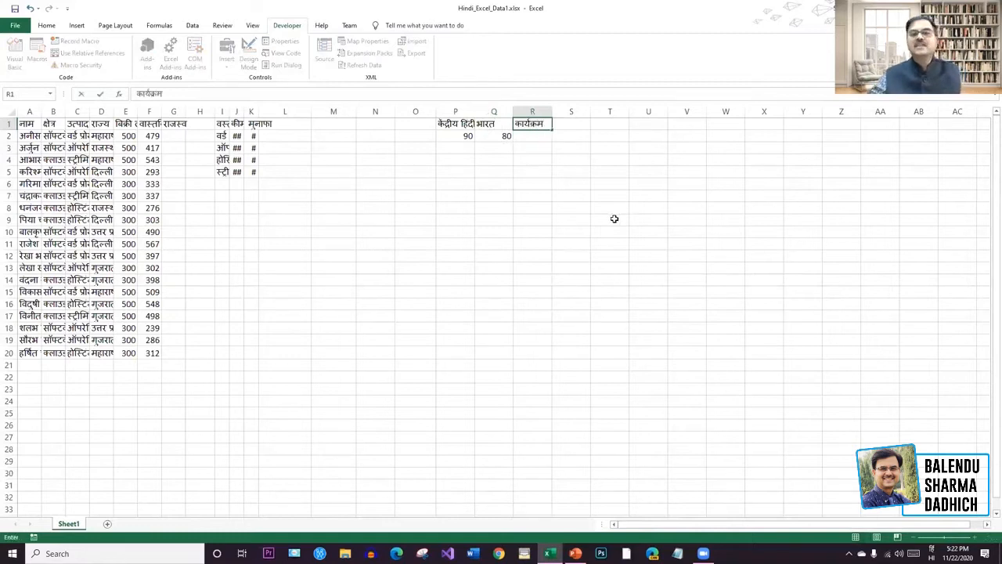
left_click(613, 219)
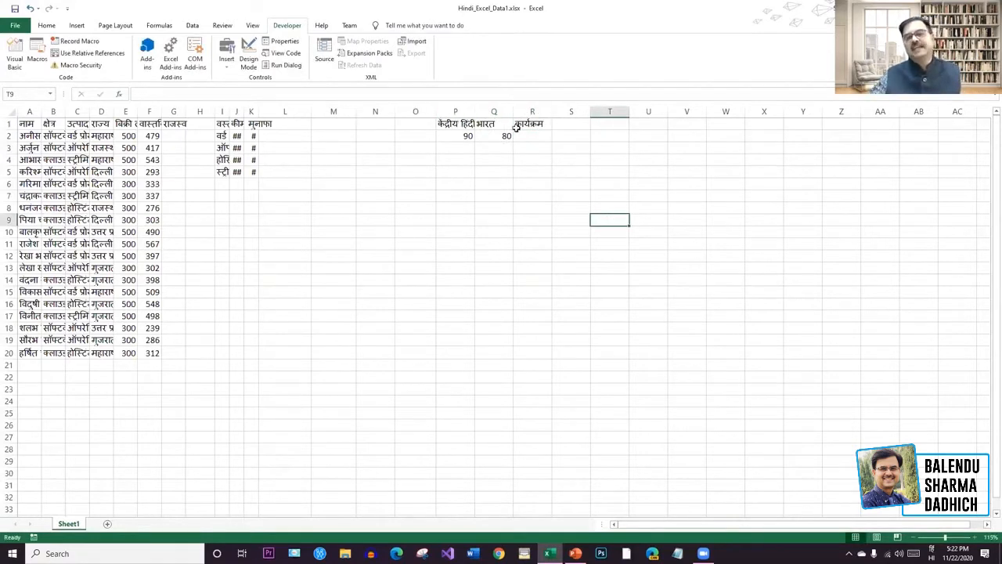
Widen then narrow column P, and delete भारत and कार्यक्रम from Q1:S1.
left_click_drag(473, 112, 560, 112)
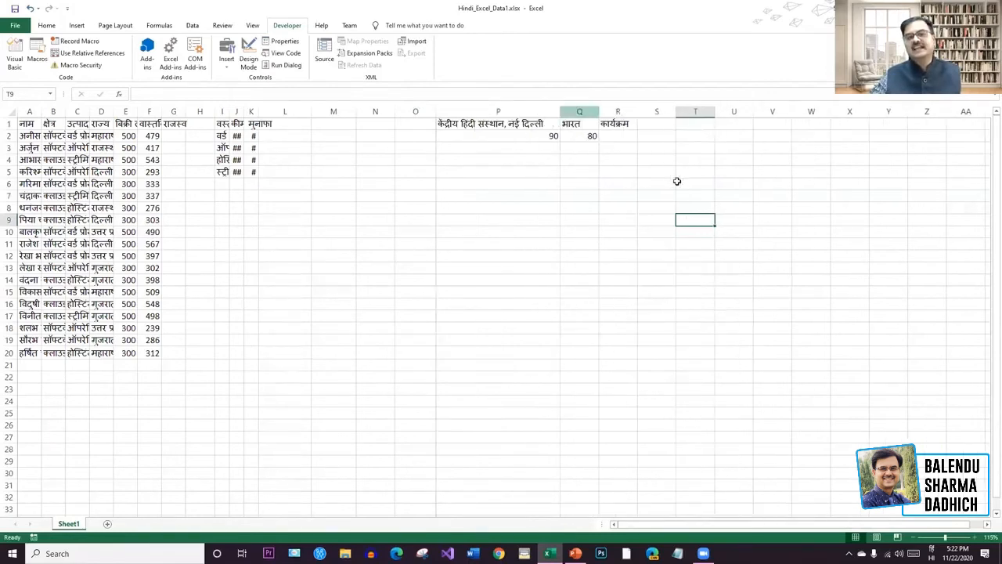
left_click_drag(560, 112, 477, 117)
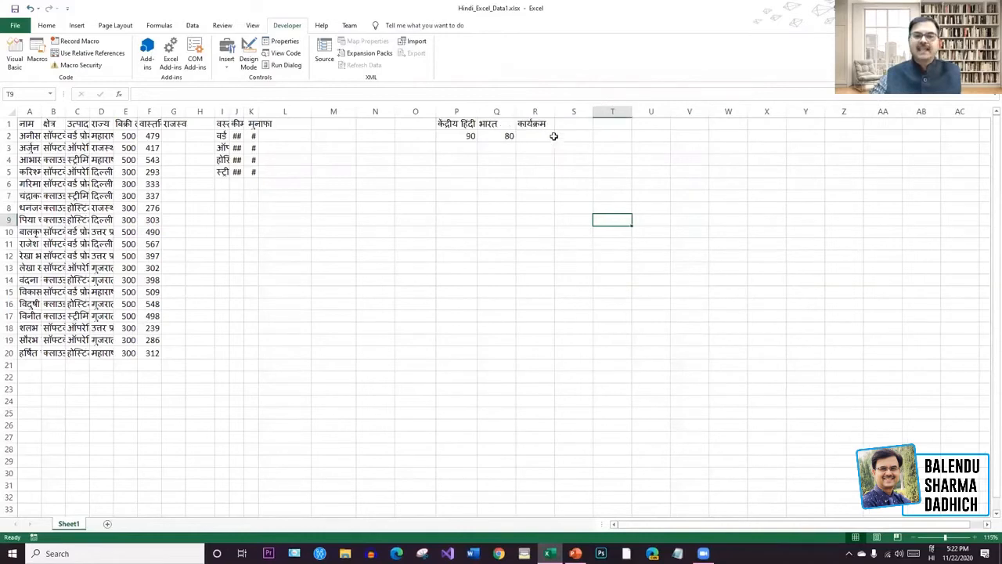
left_click_drag(559, 123, 497, 125)
key("Delete")
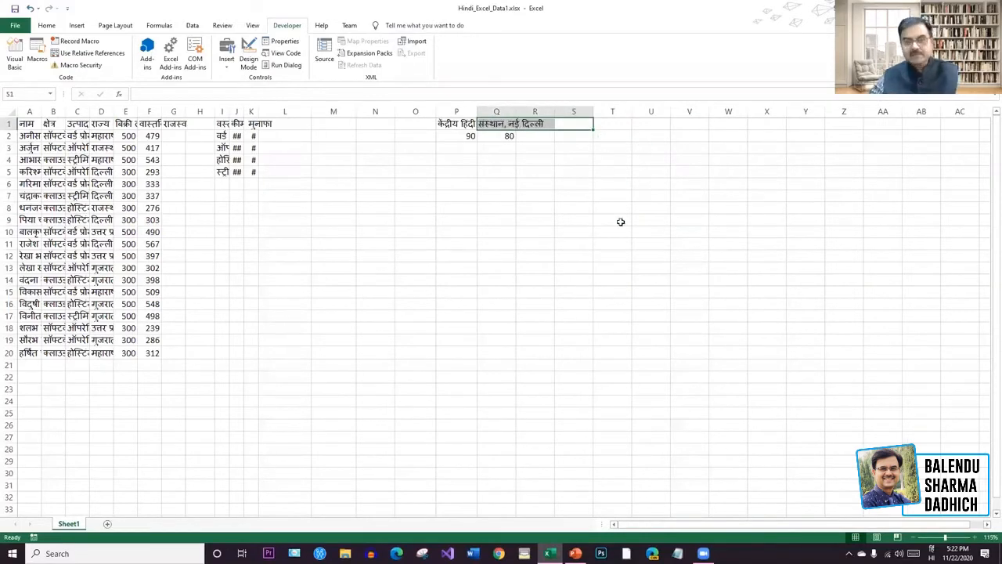
left_click(618, 219)
left_click(489, 126)
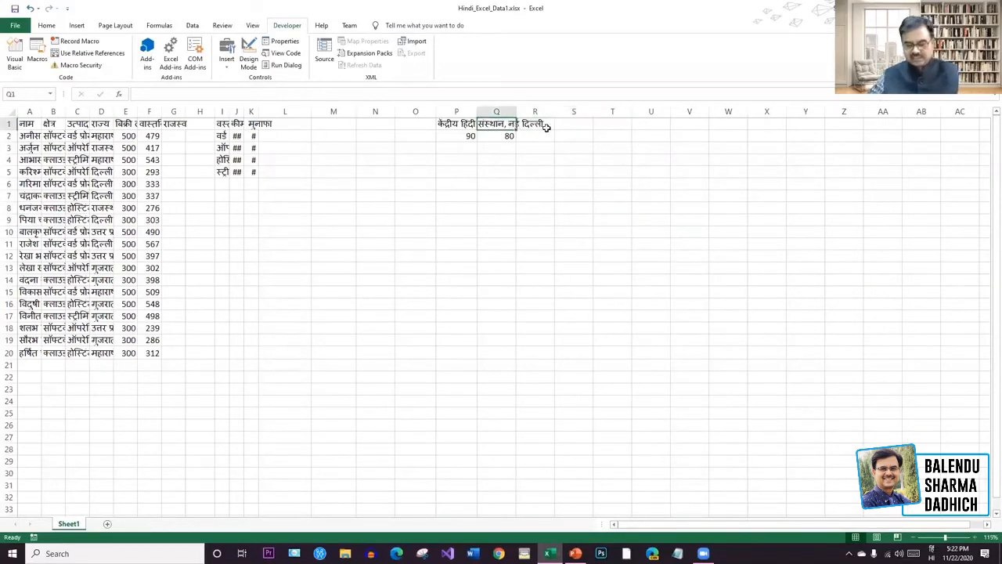
left_click(584, 229)
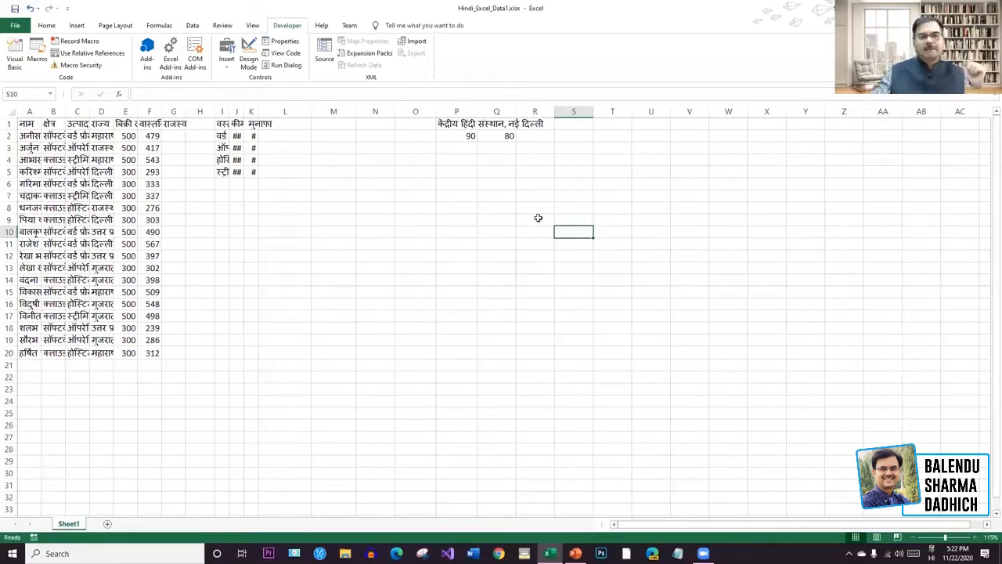
Merge and centre P1:R1 into one heading cell.
left_click(46, 26)
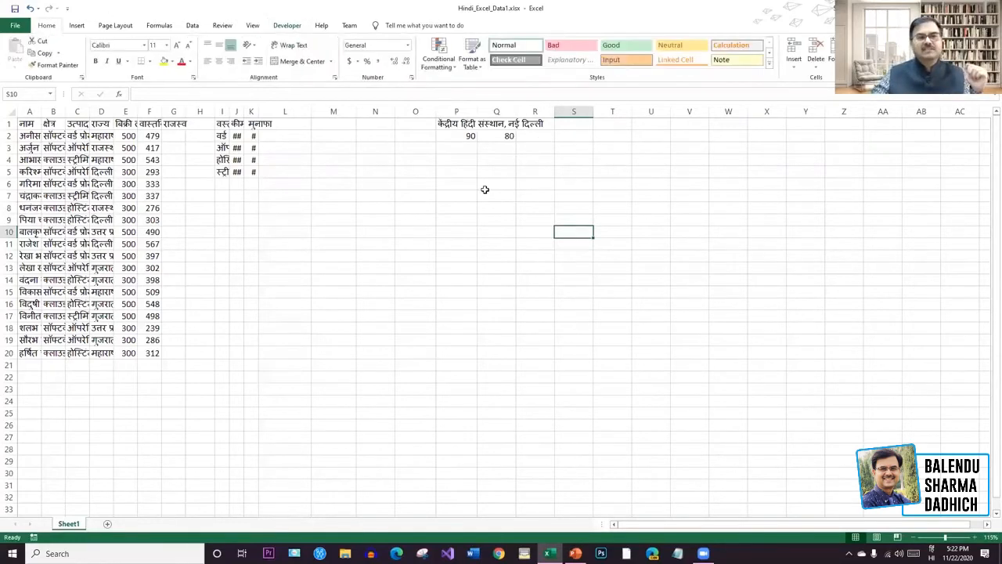
left_click(635, 161)
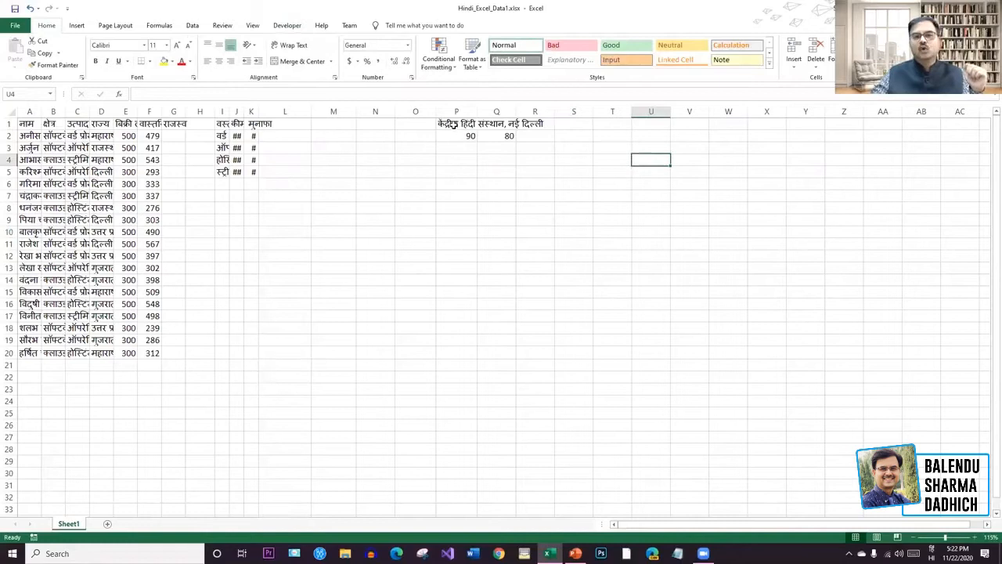
left_click_drag(453, 125, 536, 123)
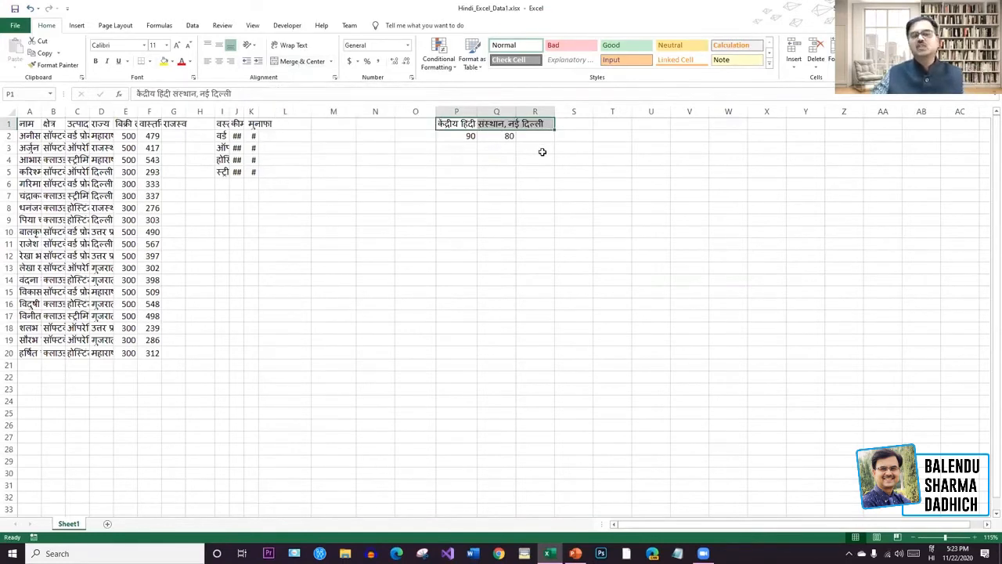
left_click(302, 61)
left_click(594, 225)
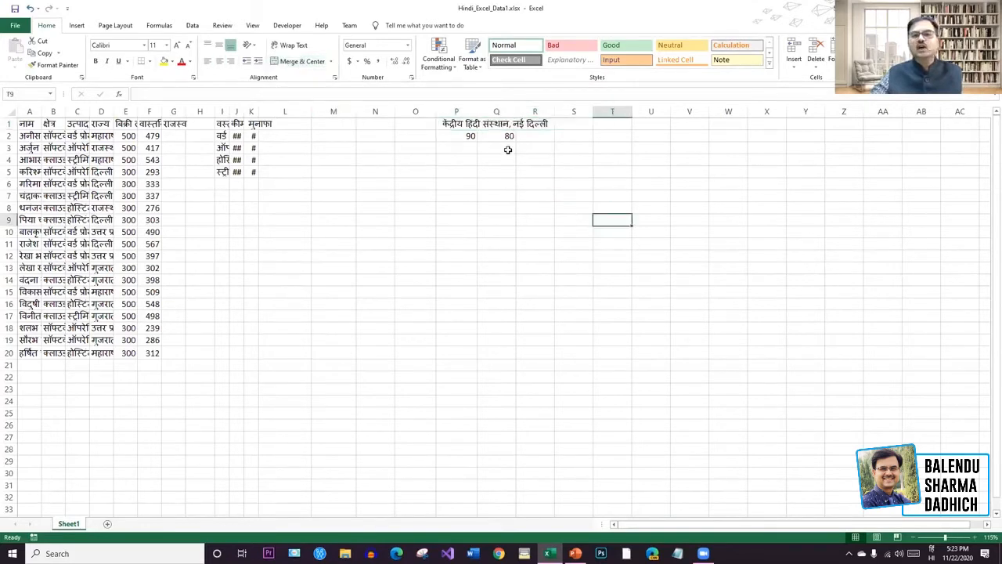
Make the merged heading bold red text on a yellow fill.
left_click(511, 126)
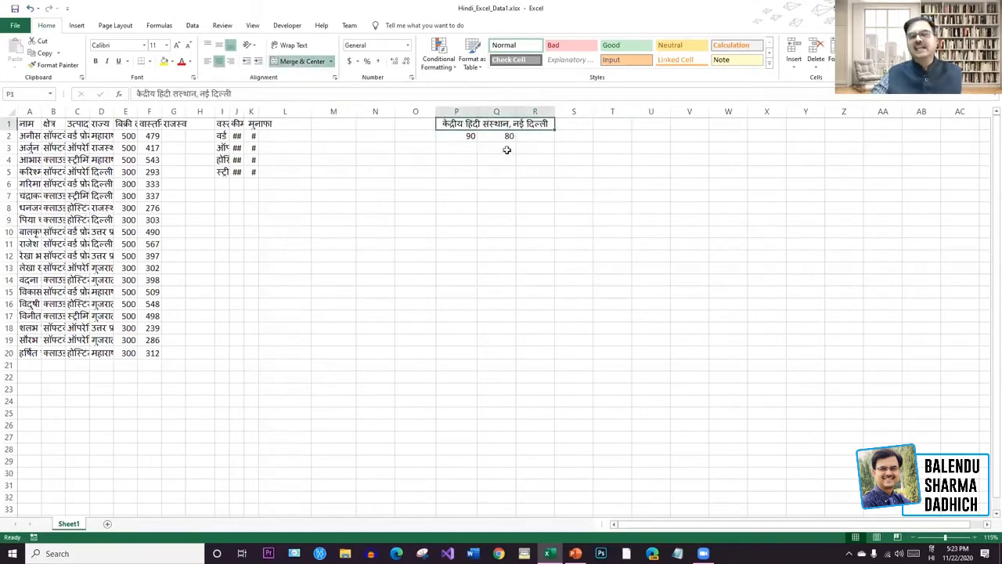
left_click(181, 61)
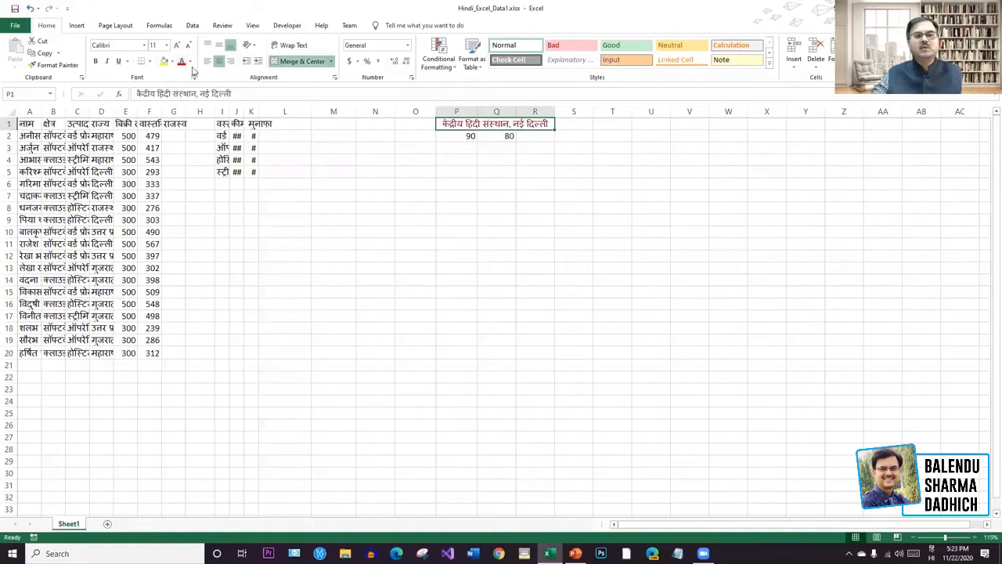
left_click(96, 61)
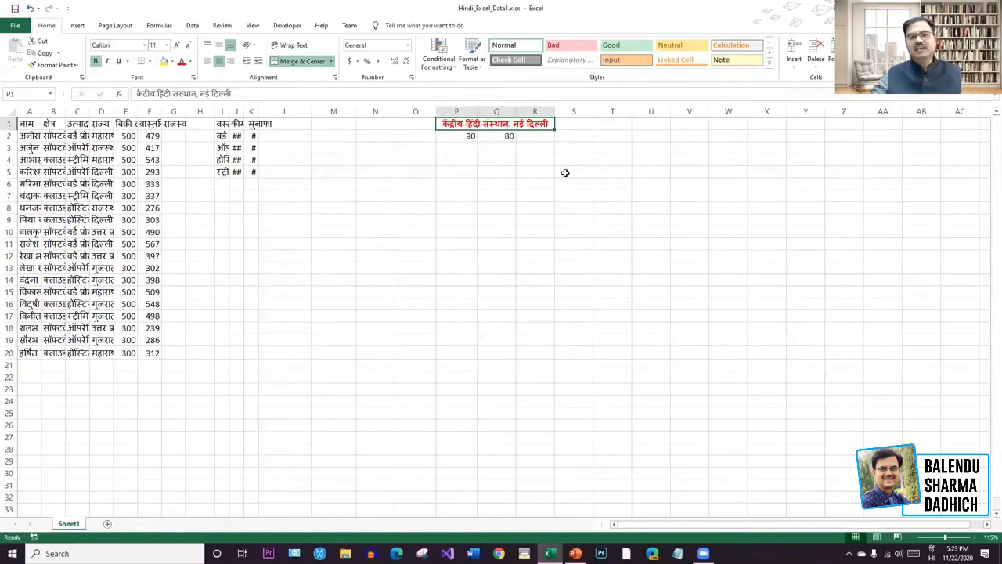
left_click(163, 62)
left_click(627, 182)
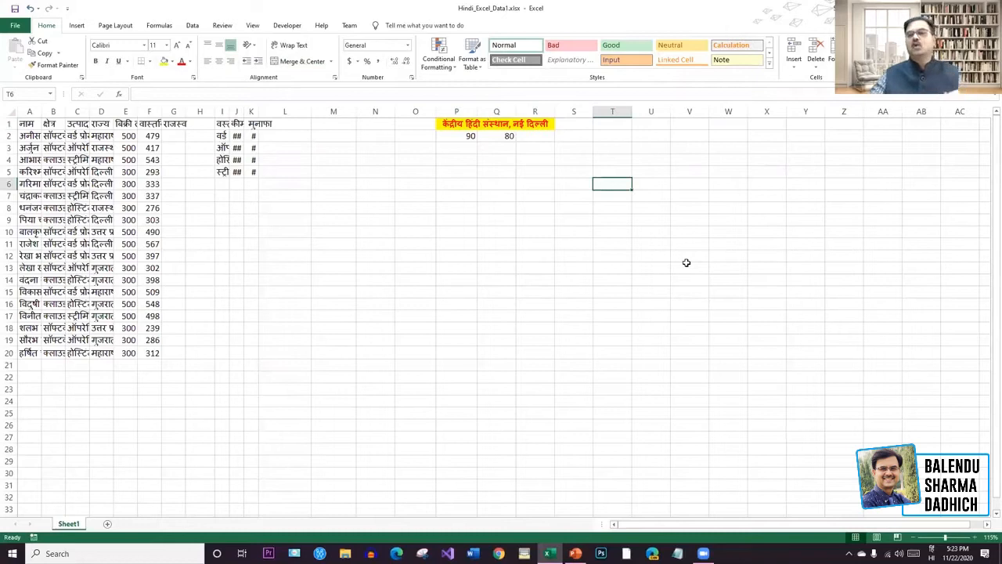
Undo the heading's formatting and merge, restoring भारत and कार्यक्रम.
key("ctrl+z")
key("ctrl+z")
key("ctrl+z")
key("ctrl+z")
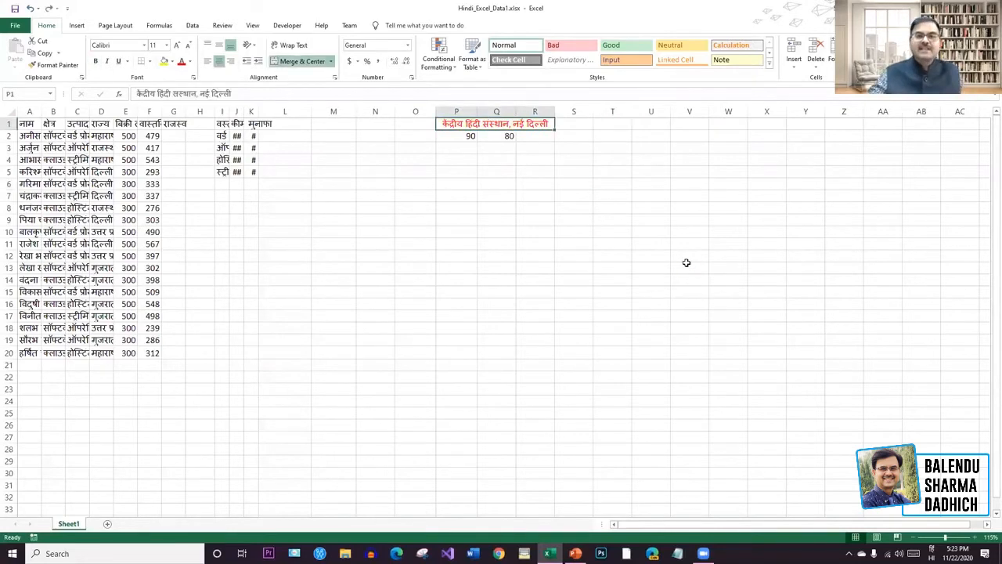
key("ctrl+z")
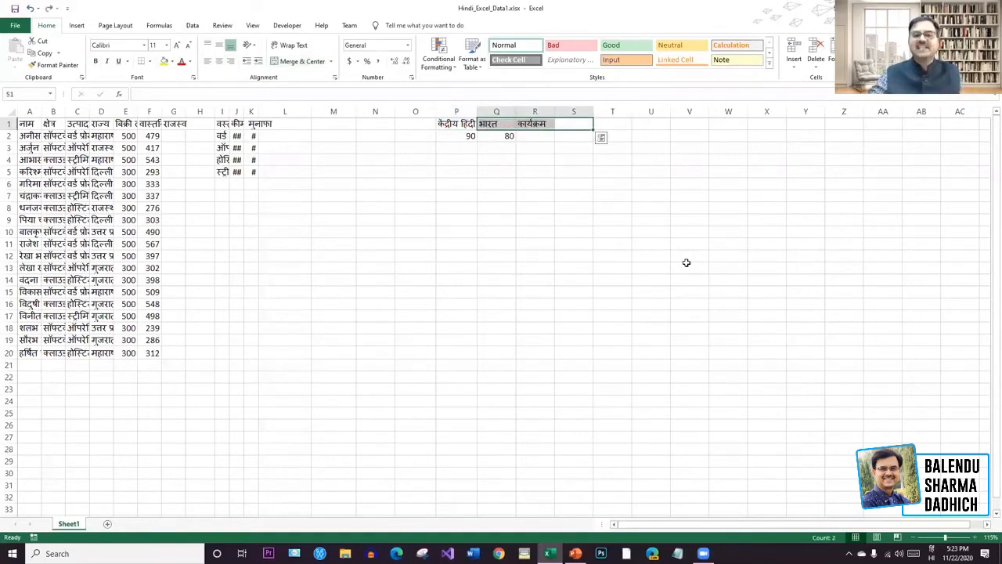
left_click(685, 263)
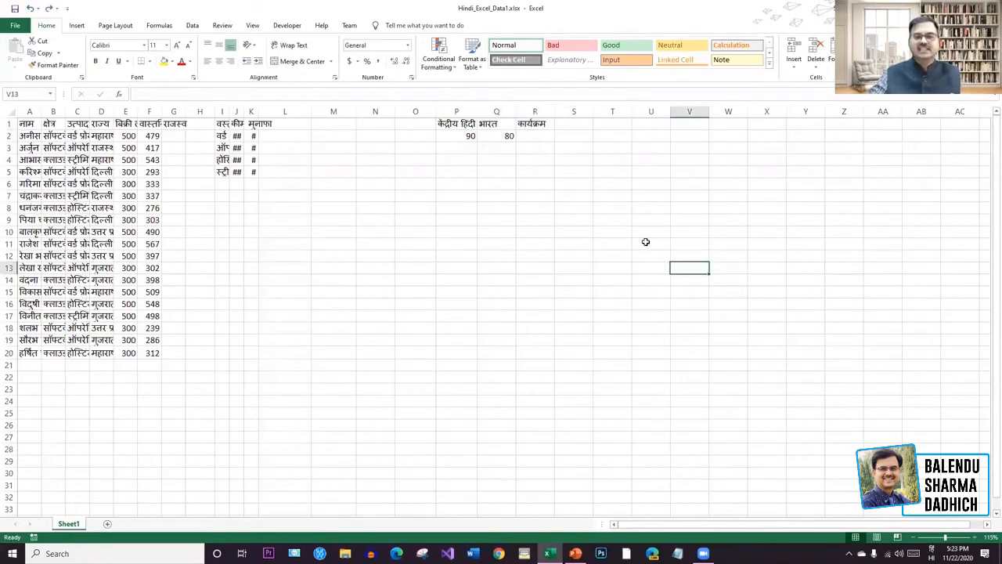
Merge and centre P1:S1, keeping only the institute title when warned.
left_click(447, 122)
double_click(447, 122)
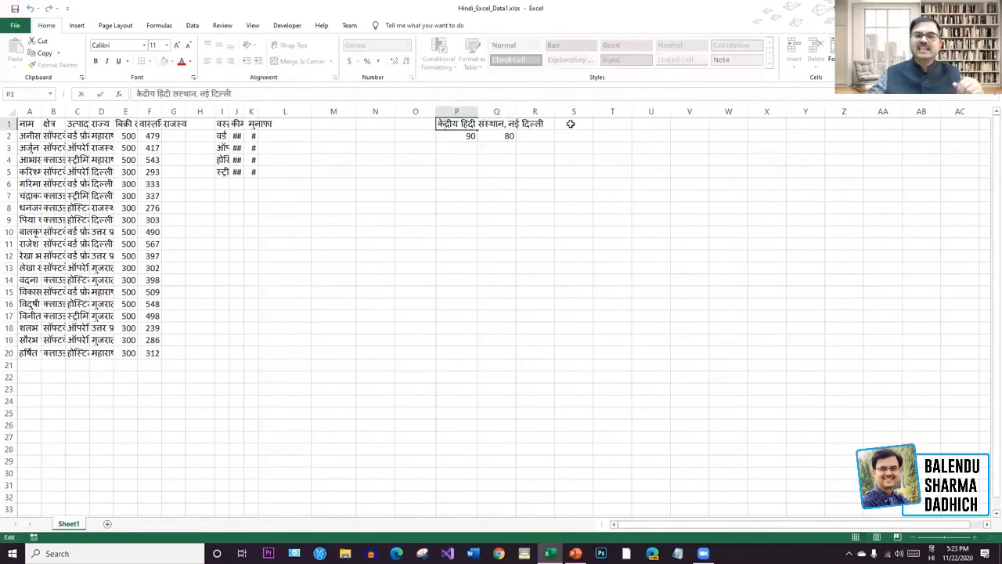
key("Escape")
type("केंद्रीय हिंदी\tभारत\tकार्यक्रम")
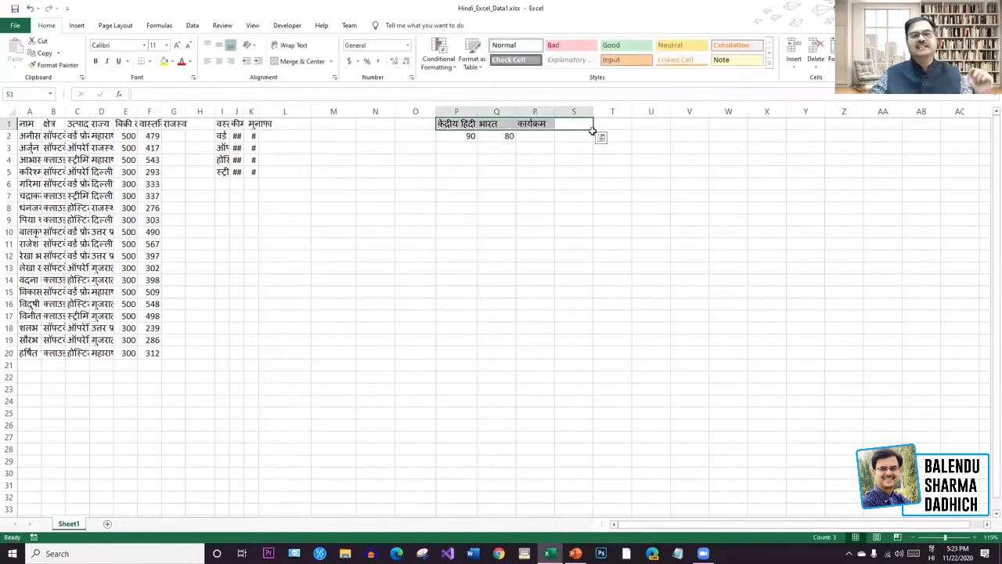
left_click(301, 61)
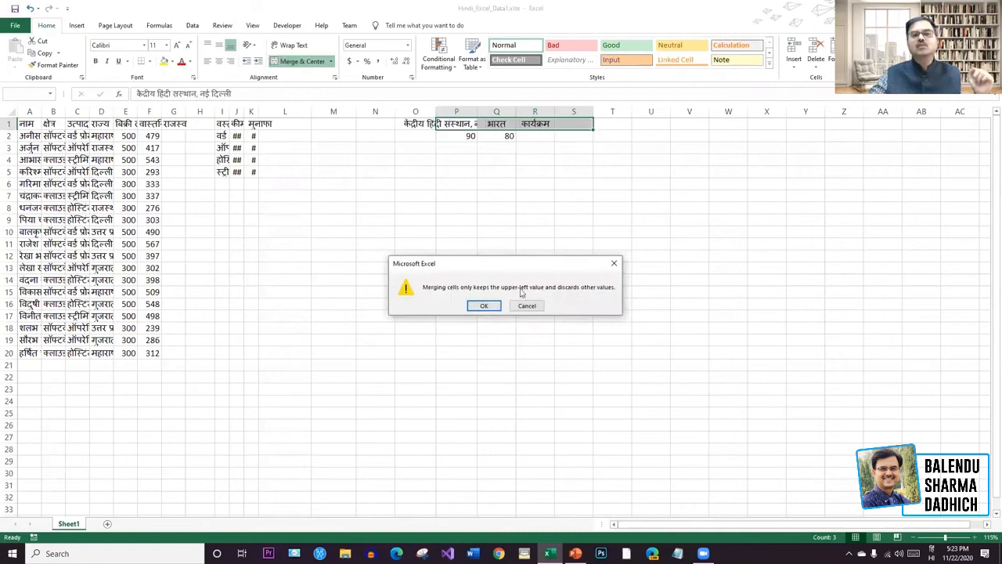
left_click(484, 306)
left_click(532, 183)
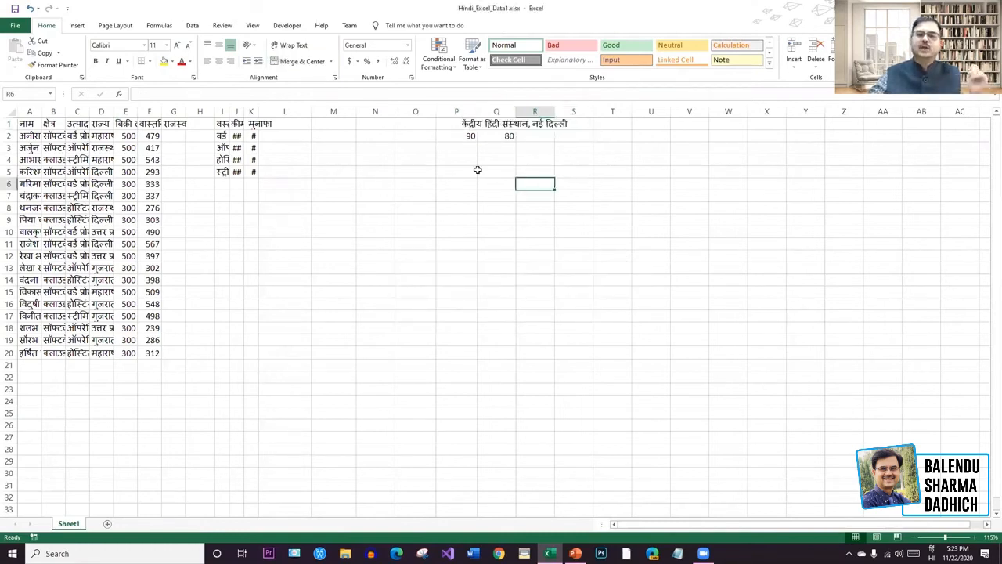
left_click(442, 123)
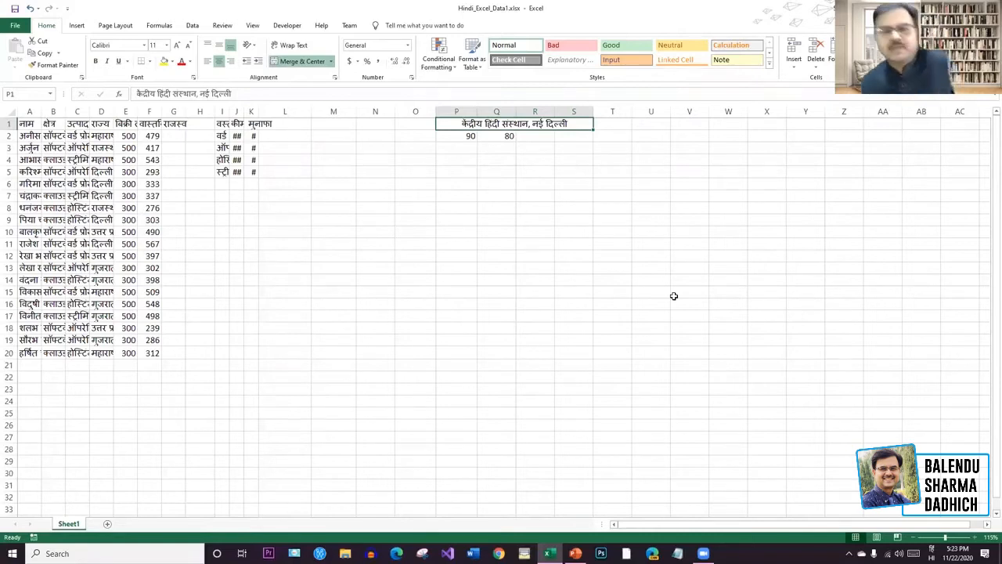
Undo the merge, autofit column P to the heading, and begin typing the address in P2.
key("ctrl+z")
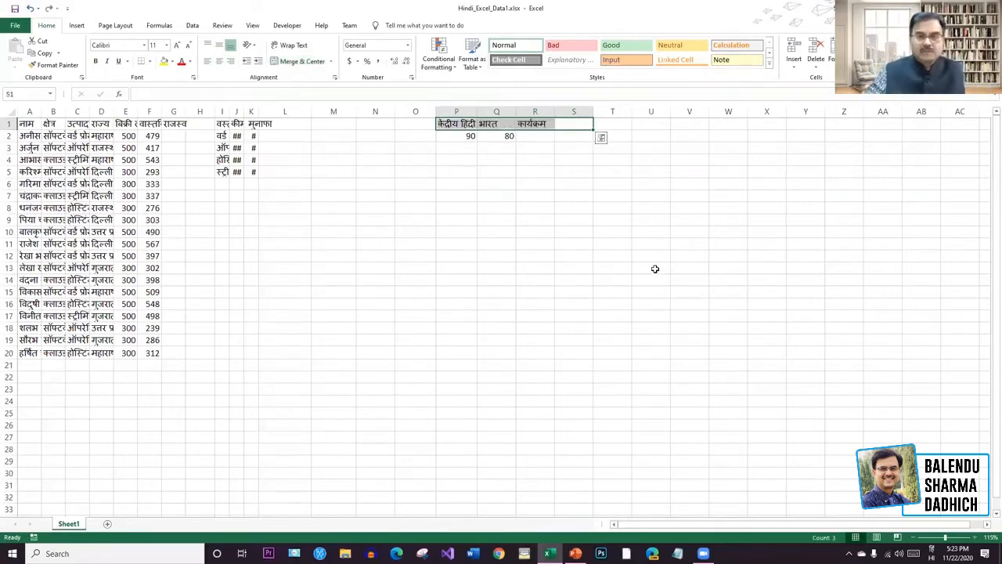
left_click(468, 137)
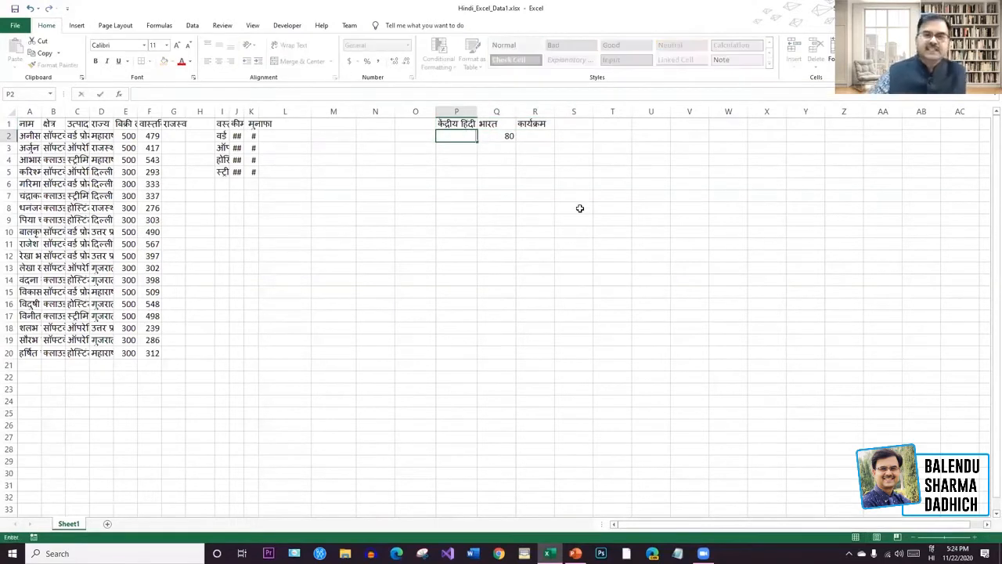
left_click_drag(456, 112, 492, 115)
left_click(605, 192)
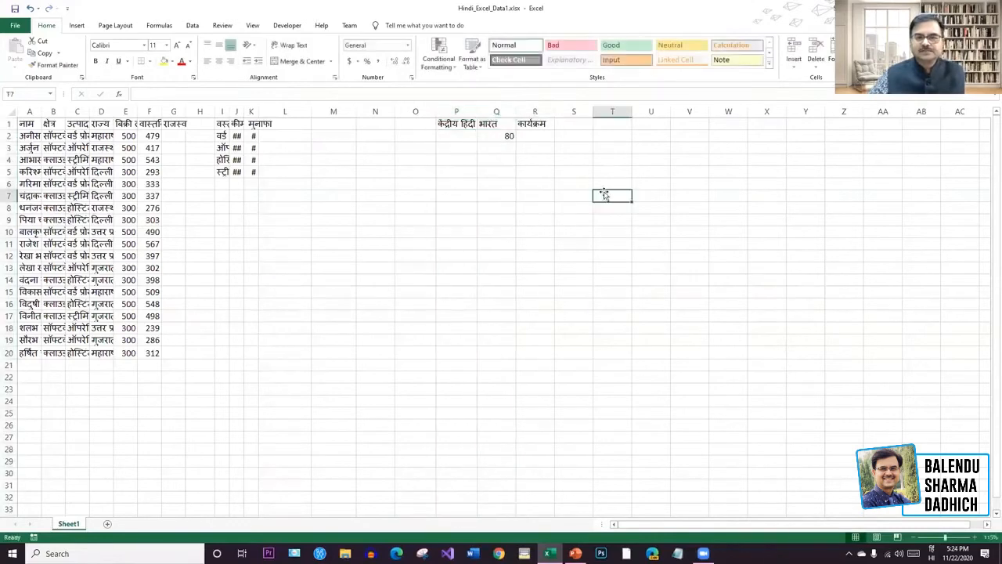
double_click(477, 114)
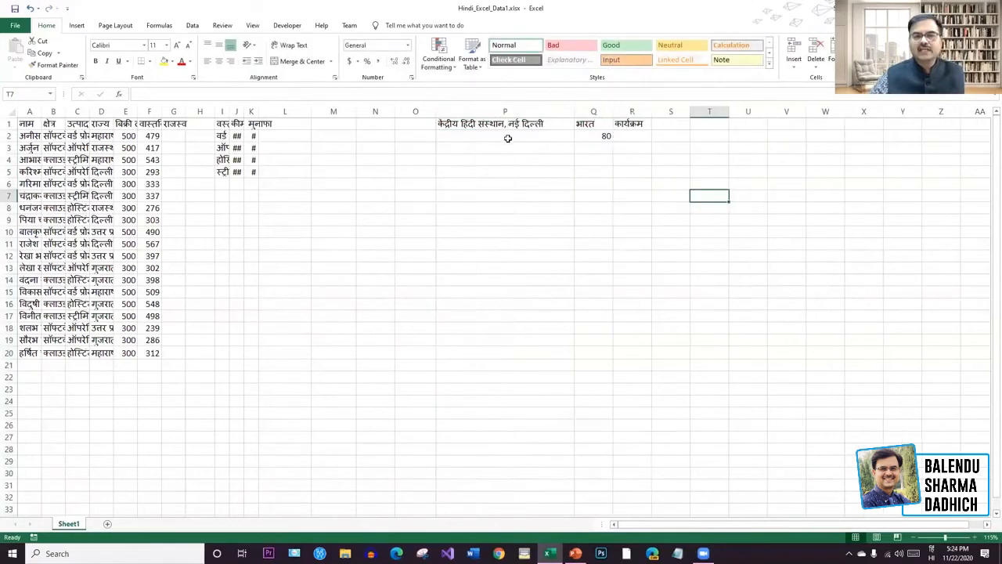
left_click(508, 138)
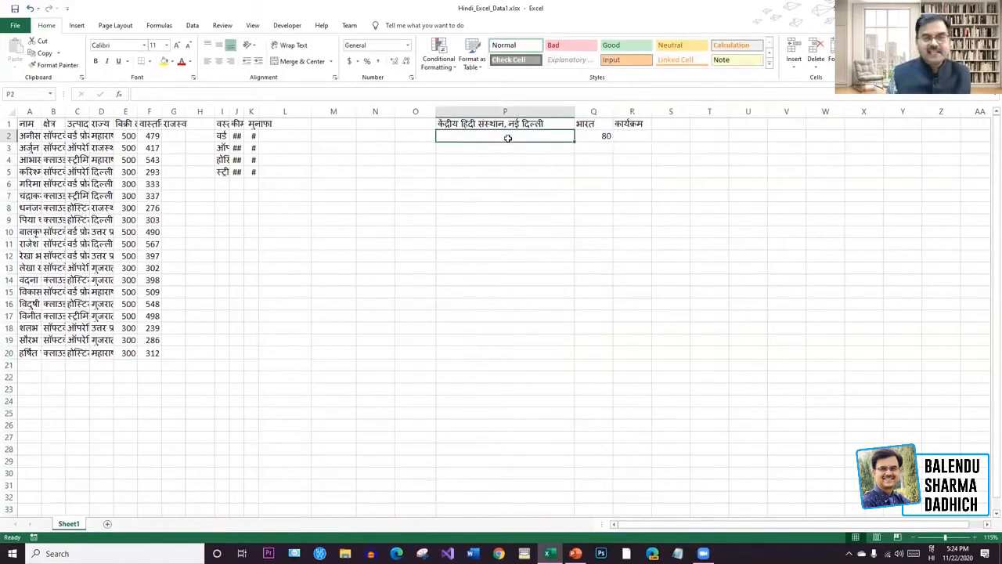
type("कुतुब")
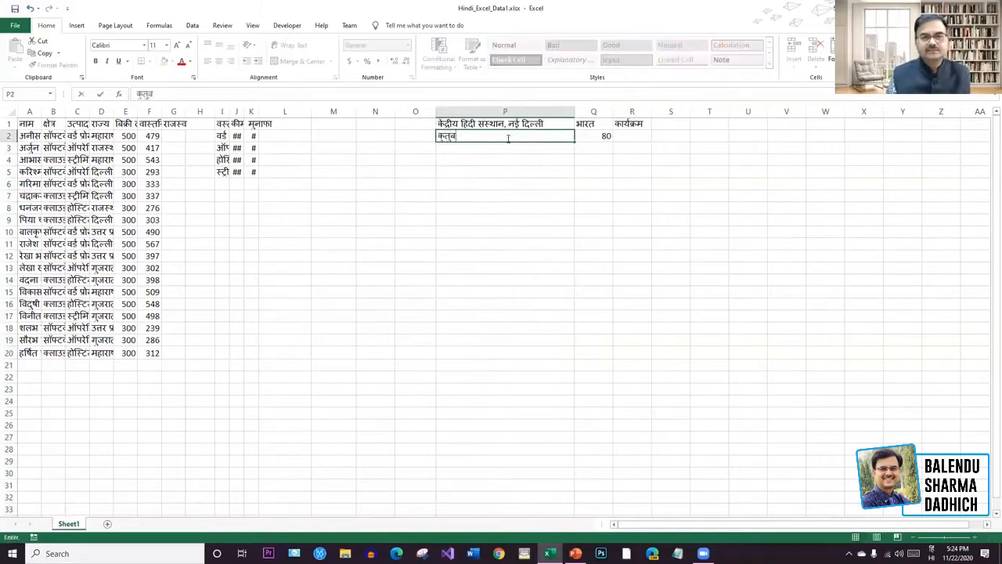
type(" इस")
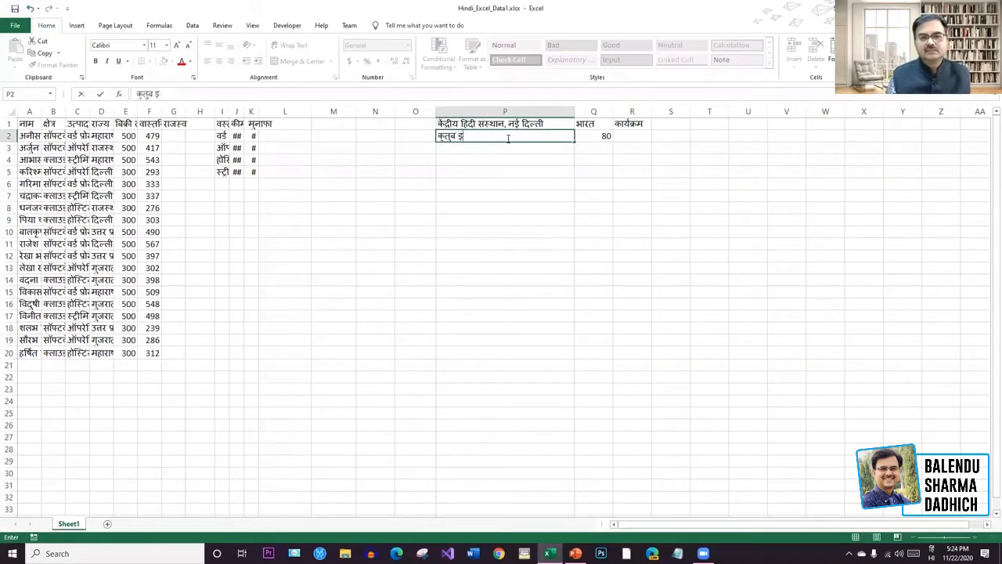
Finish the address कुतुब इंस्टीट्यूशनल एरिया in P2, discarding a trial second line.
key("BackSpace")
key("BackSpace")
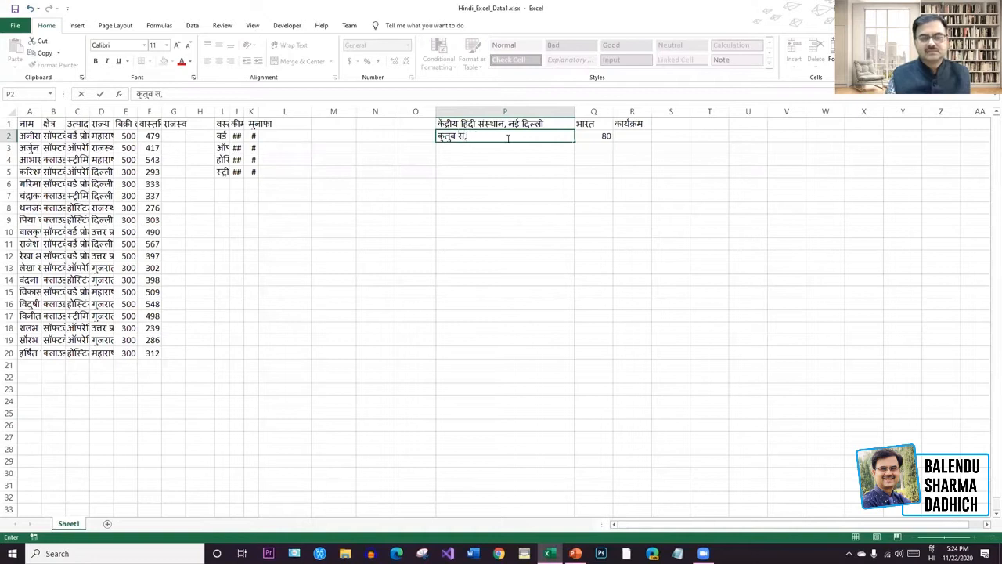
type("इस्टीट्य")
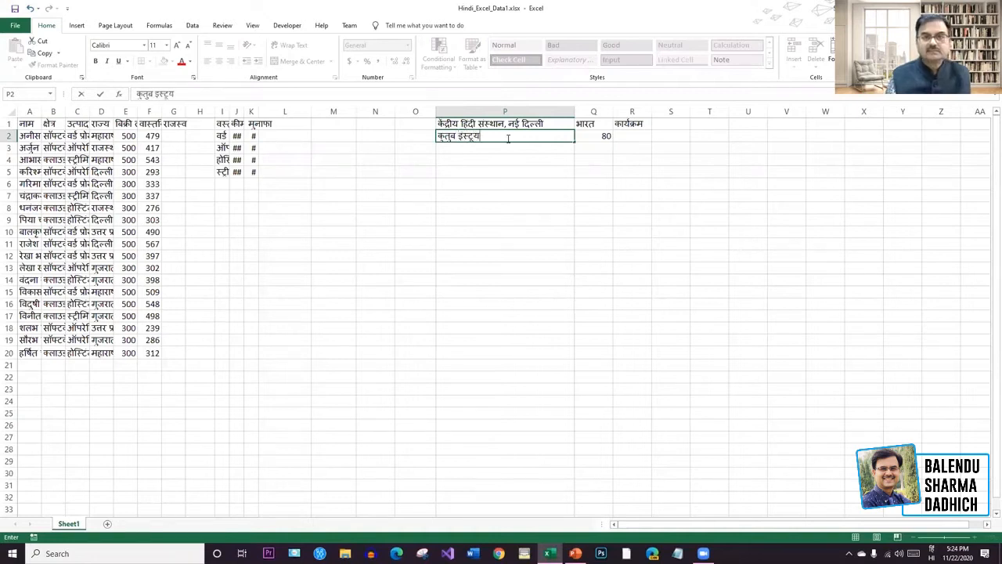
type("ूशनल")
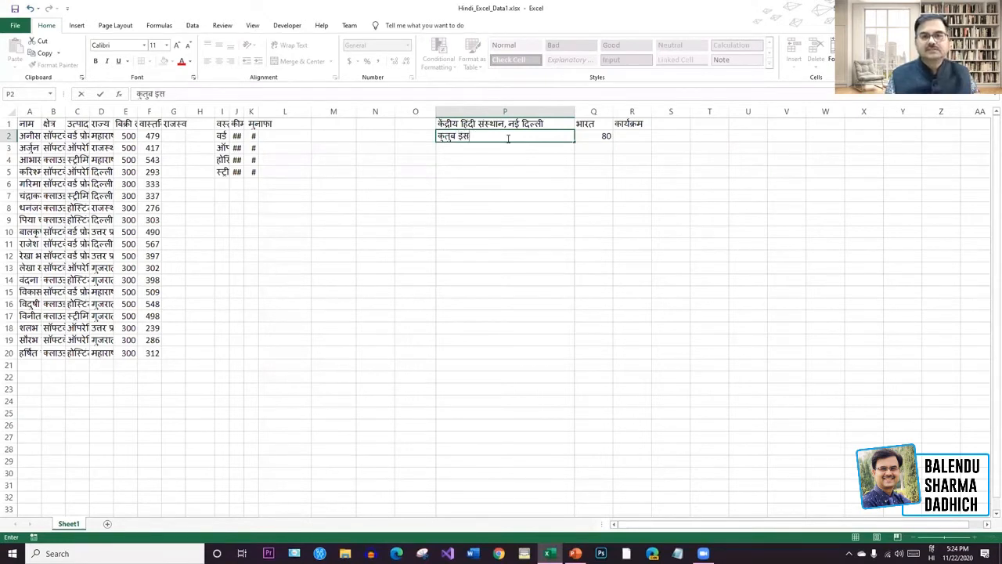
type(" एरिया")
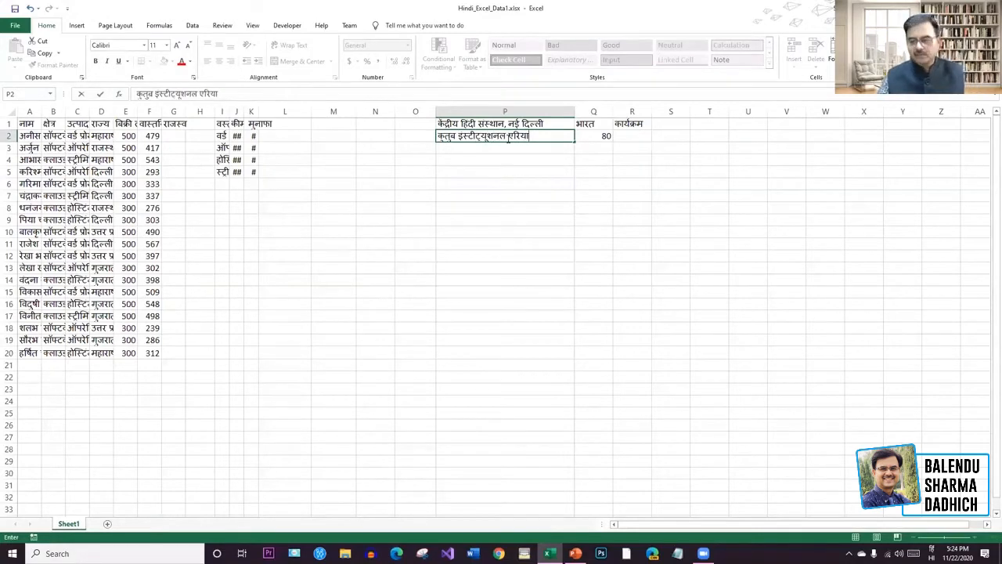
key("Return")
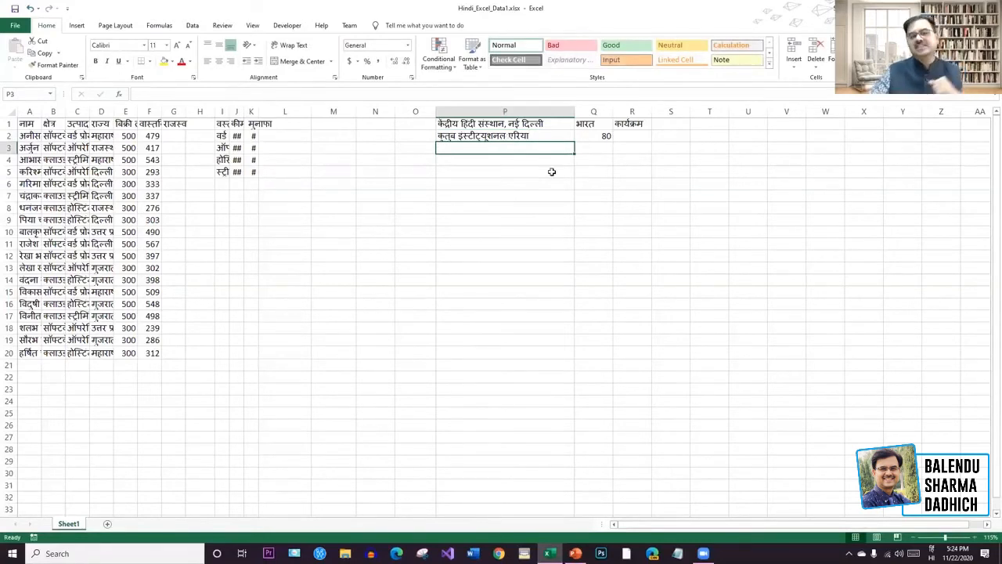
left_click(540, 135)
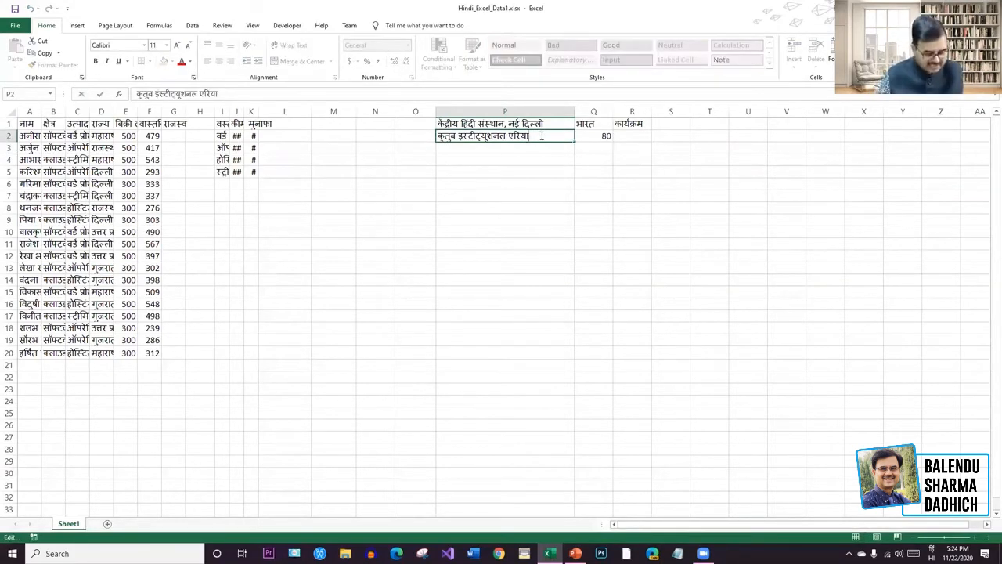
key("alt+Return")
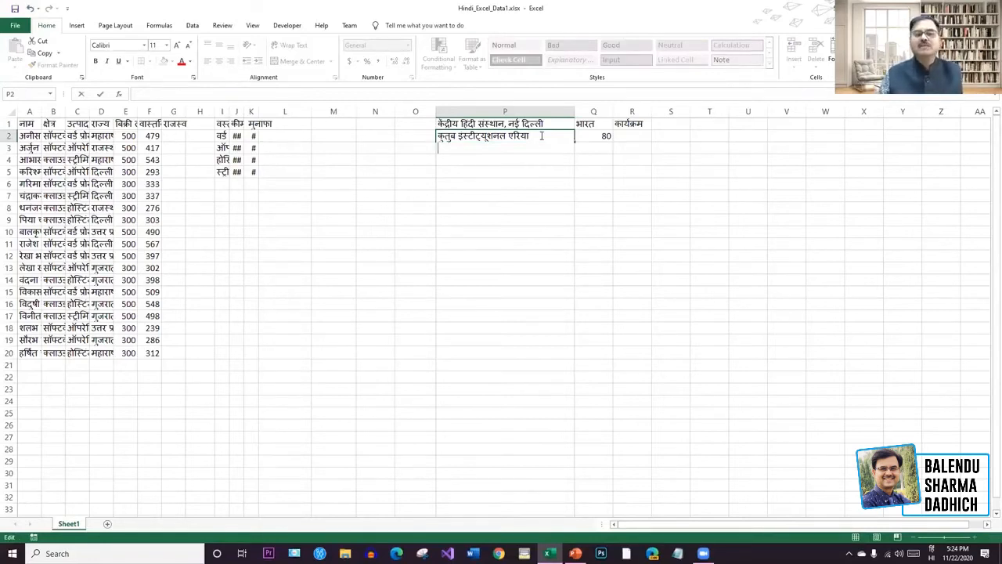
type("कमल")
key("BackSpace")
key("BackSpace")
key("BackSpace")
key("BackSpace")
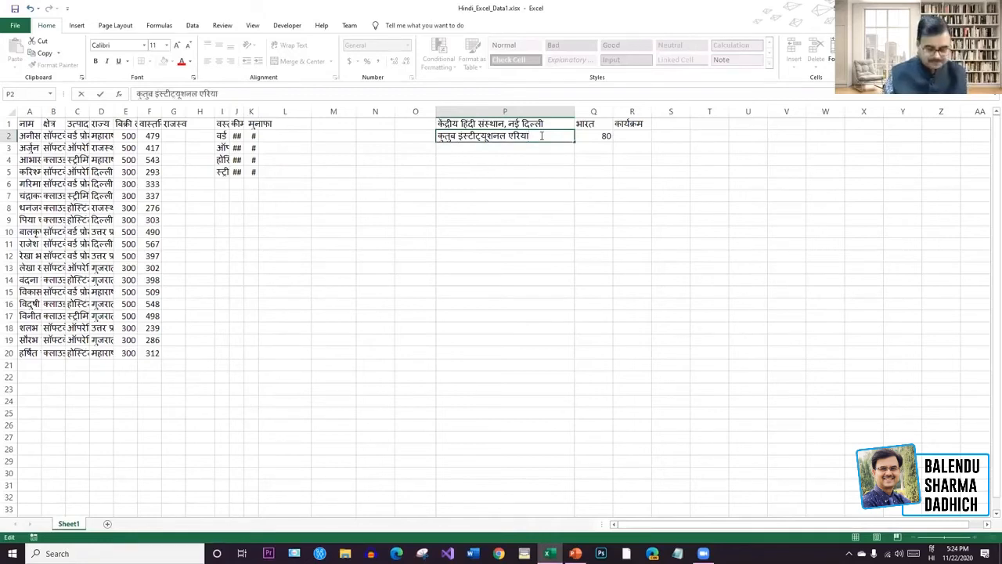
key("Return")
type("न")
key("BackSpace")
Centre the address within P2 using Alt+H, A, C.
left_click(542, 135)
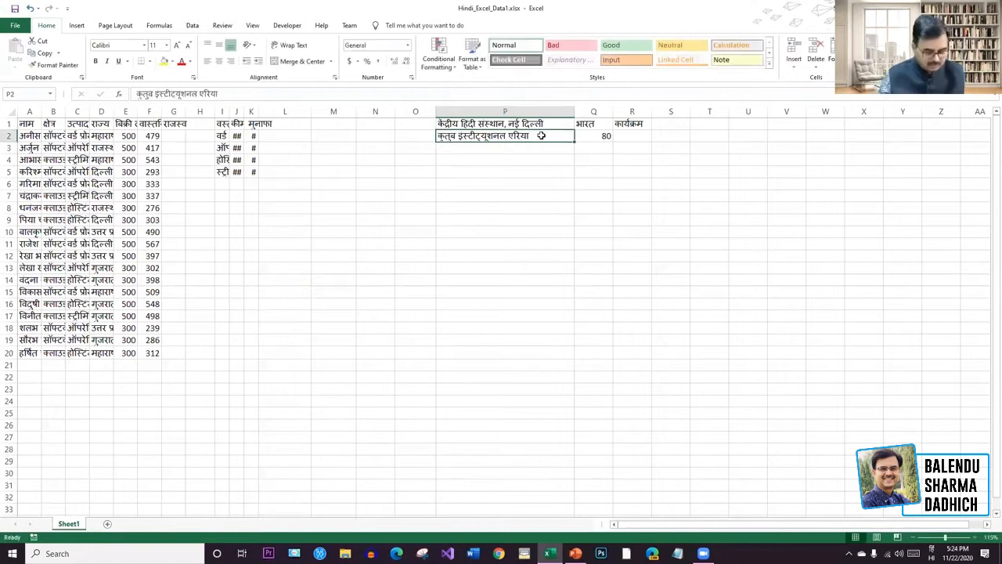
key("alt+h")
key("a")
key("c")
key("End")
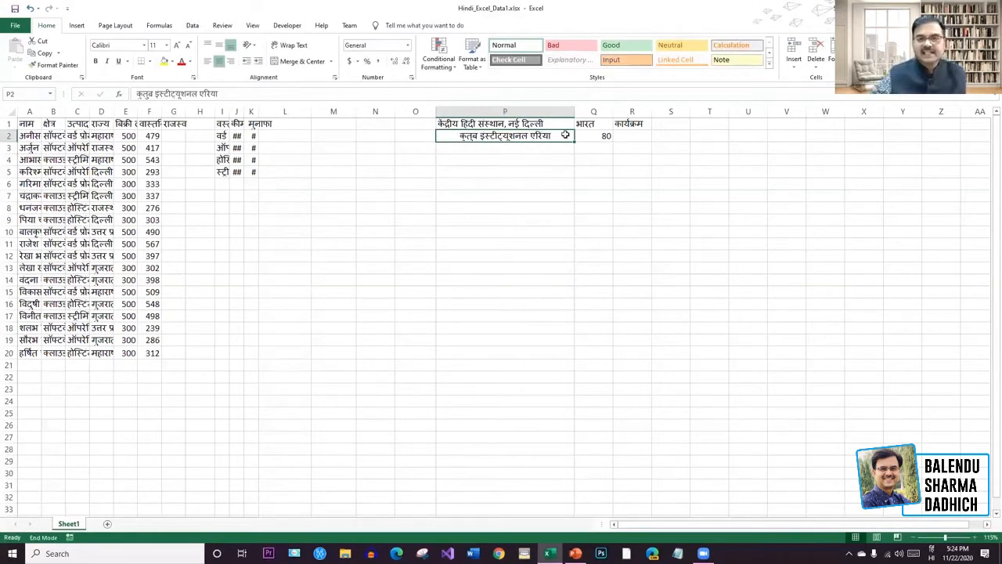
Add नई दिल्ली as a second line inside P2 under the address.
double_click(555, 134)
key("alt+Return")
type("नई दिल्ली")
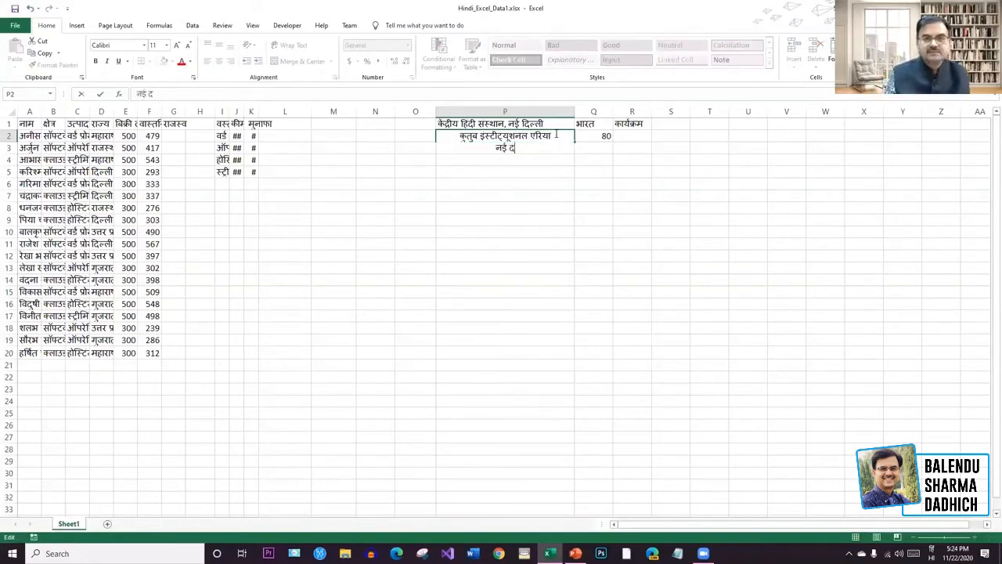
key("Return")
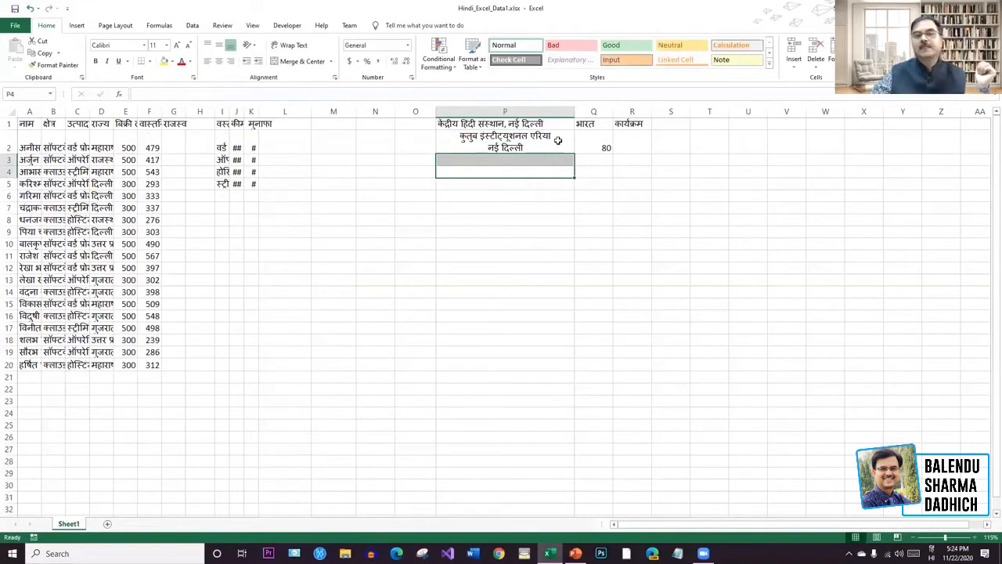
left_click(523, 149)
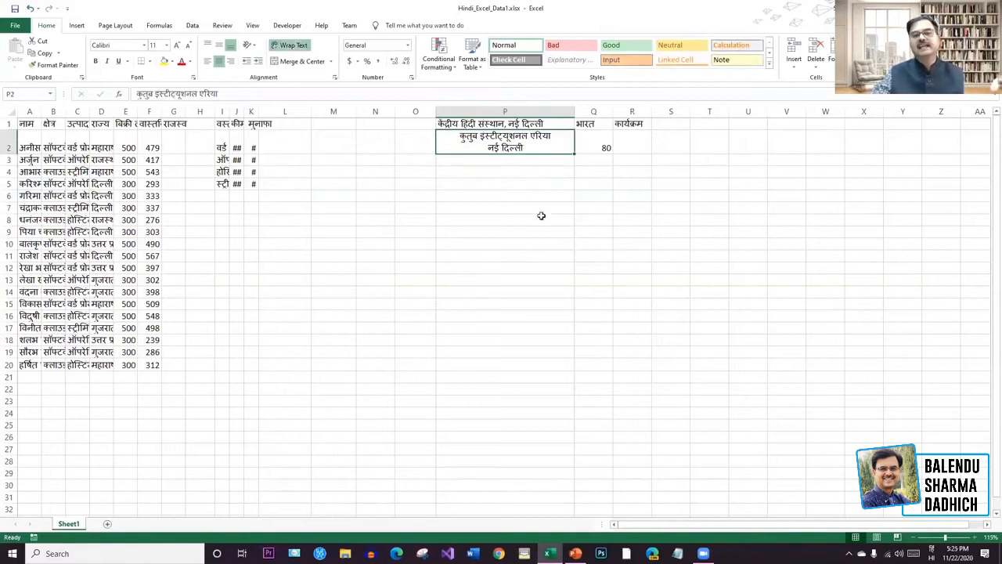
Enter भारत in P3 and हिंदुस्तान in P4.
key("Return")
type("भारत")
key("Return")
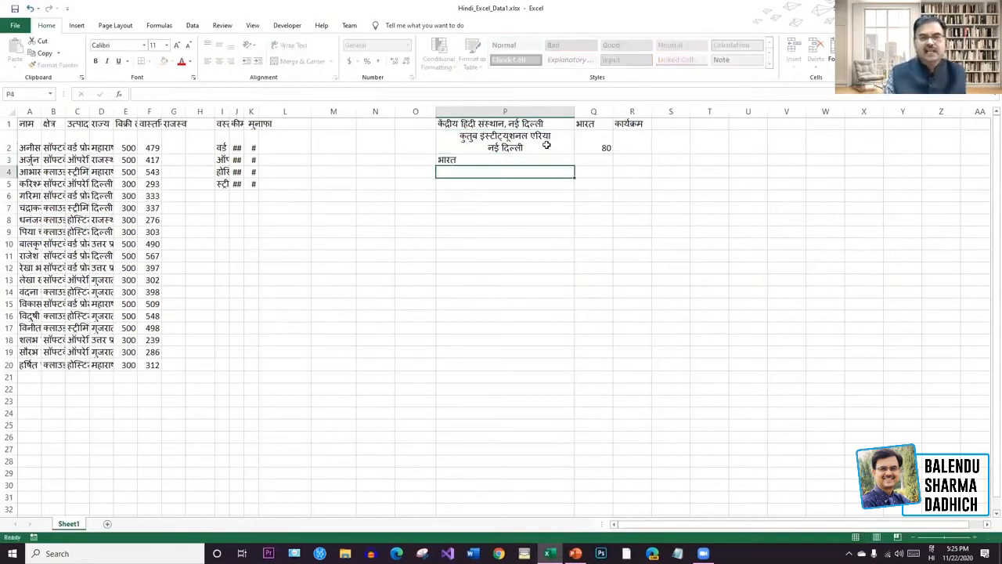
type("हिद्स्तान")
key("Return")
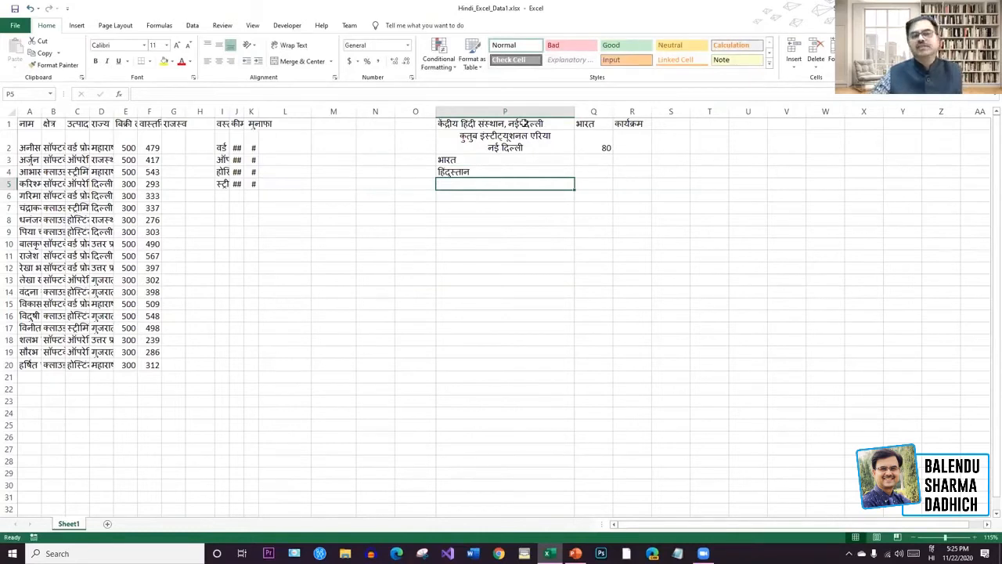
Delete the entries in P2:P5, the 80 in row 2, and everything left in P1:R3.
left_click_drag(519, 180, 507, 138)
key("Delete")
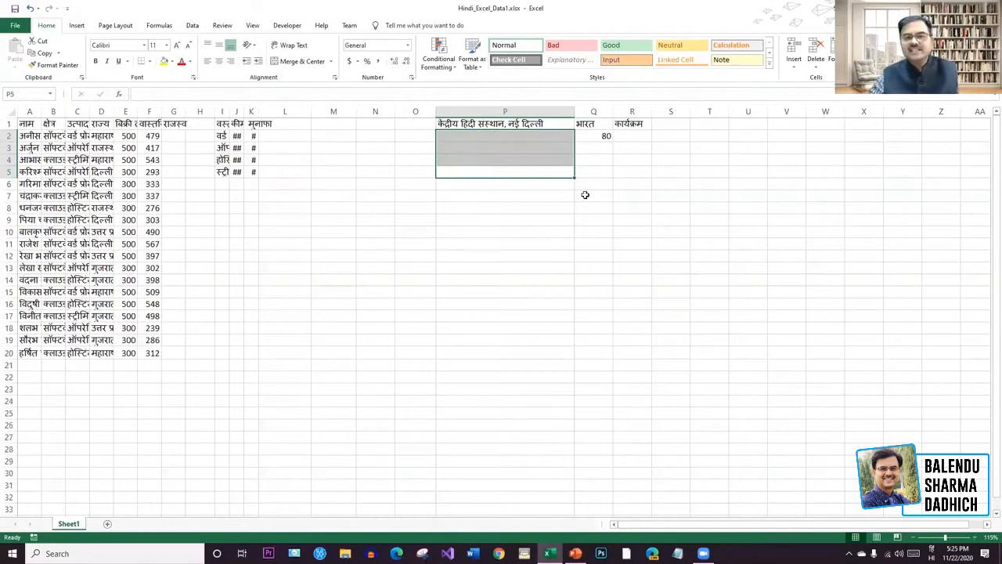
left_click(586, 195)
left_click_drag(649, 138, 496, 136)
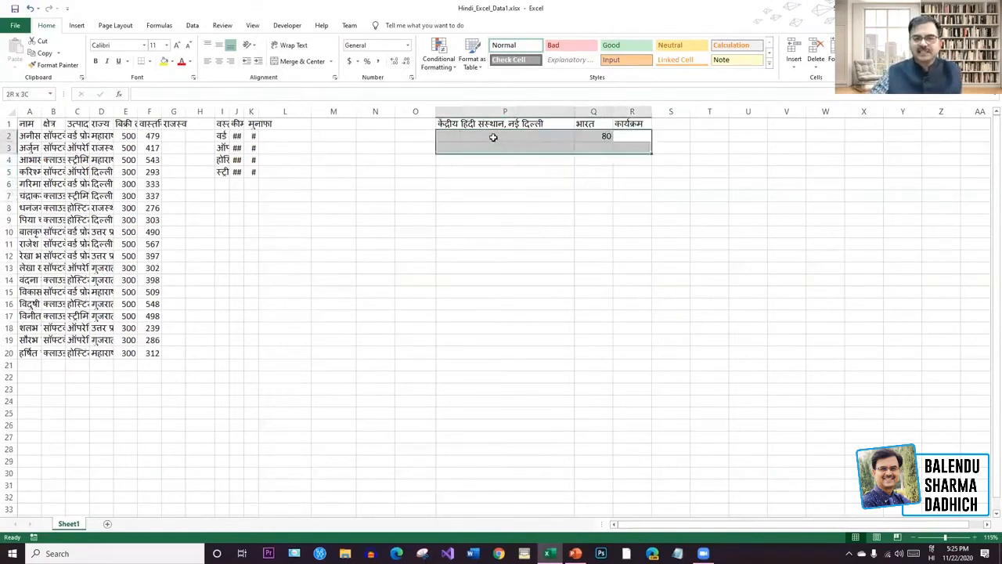
key("Delete")
left_click(511, 126)
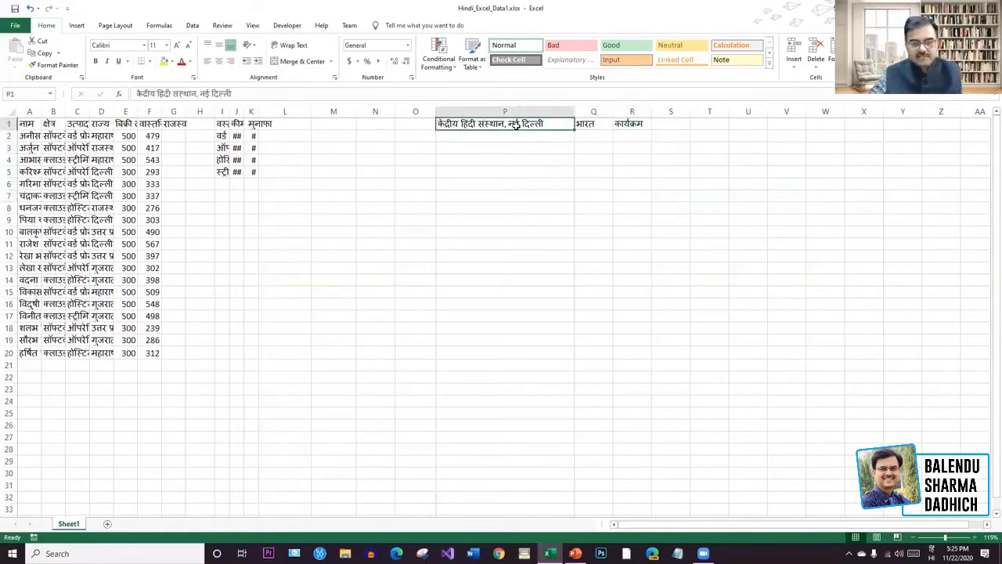
left_click_drag(647, 148, 516, 118)
key("Delete")
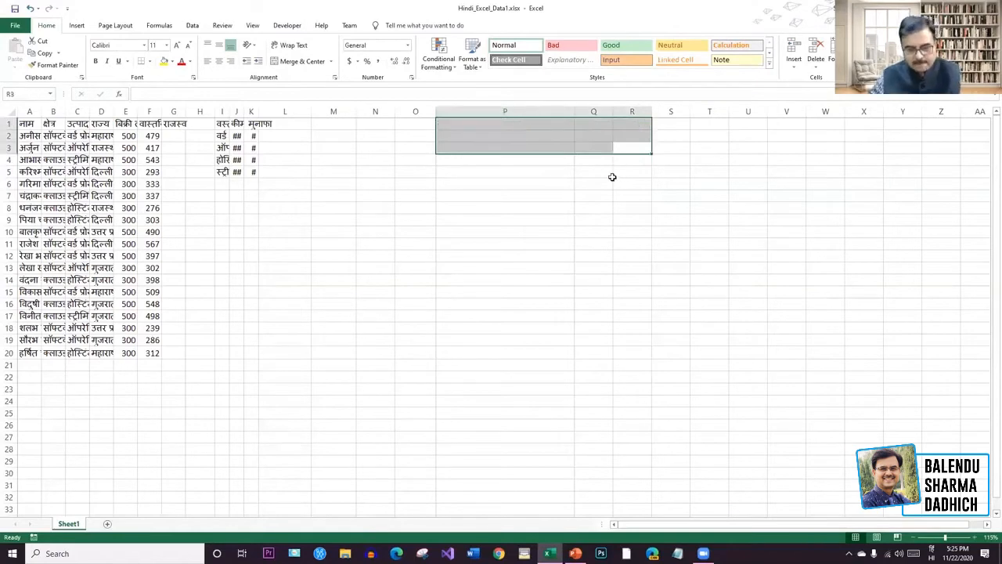
left_click(561, 277)
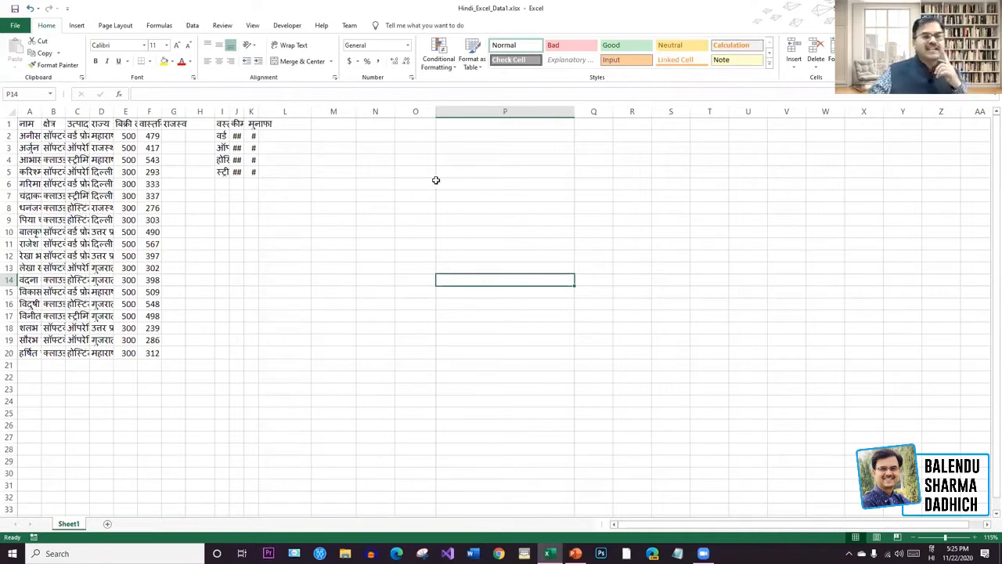
left_click(544, 186)
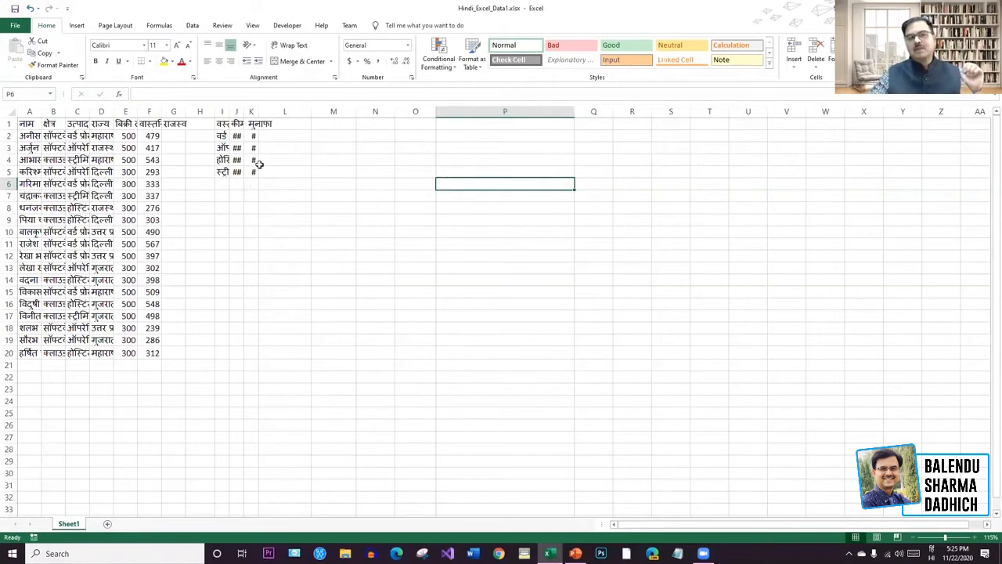
AutoFit columns J and K so values like 13500 and 5,000.00 replace the ## marks.
left_click_drag(260, 112, 301, 112)
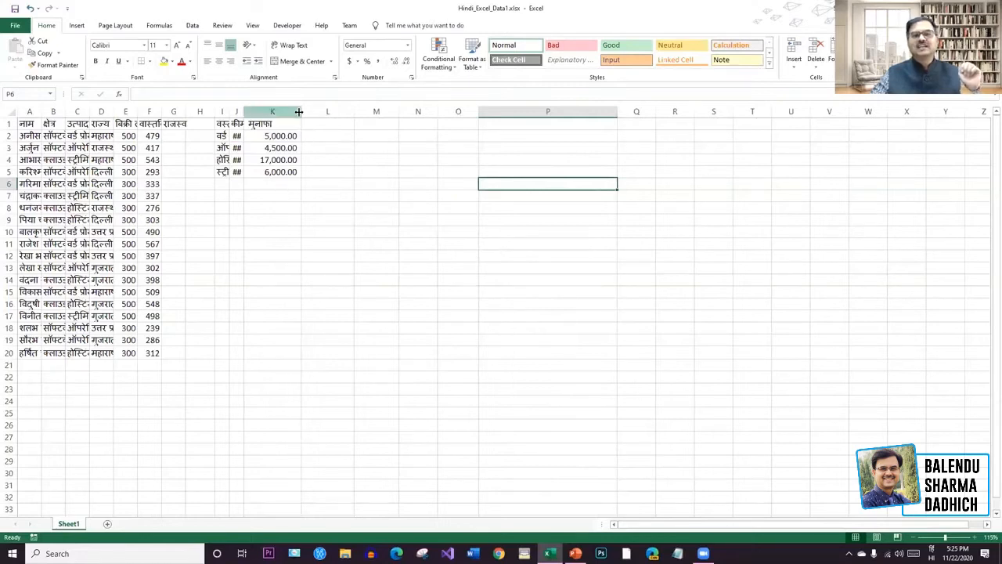
left_click_drag(299, 112, 268, 119)
left_click_drag(264, 173, 235, 124)
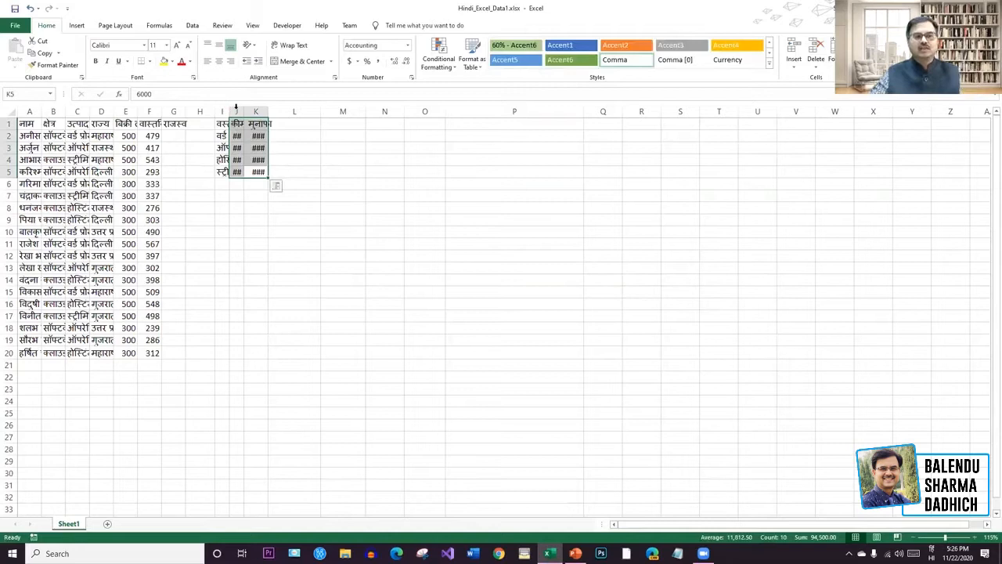
left_click(236, 111)
left_click(255, 112, "shift")
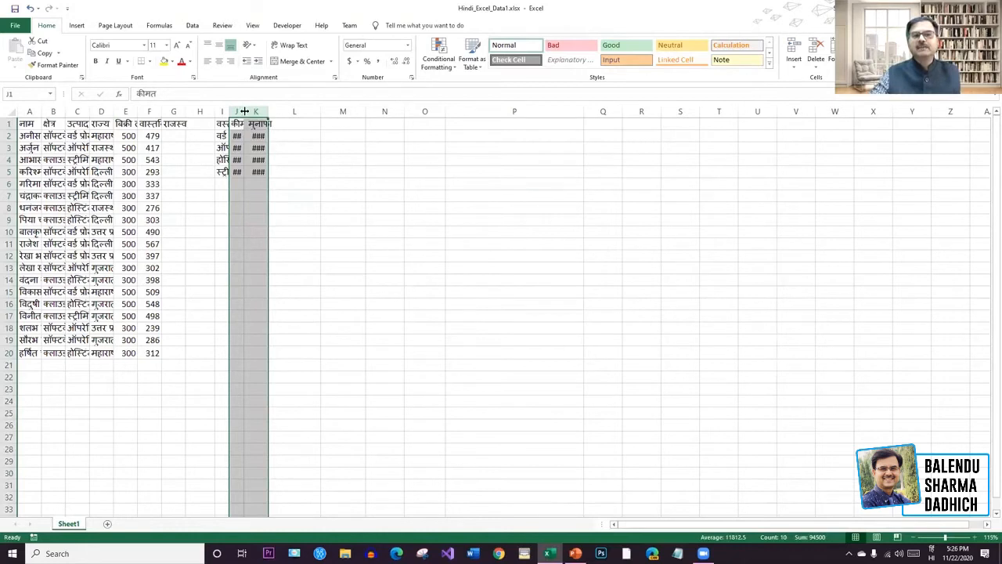
double_click(244, 112)
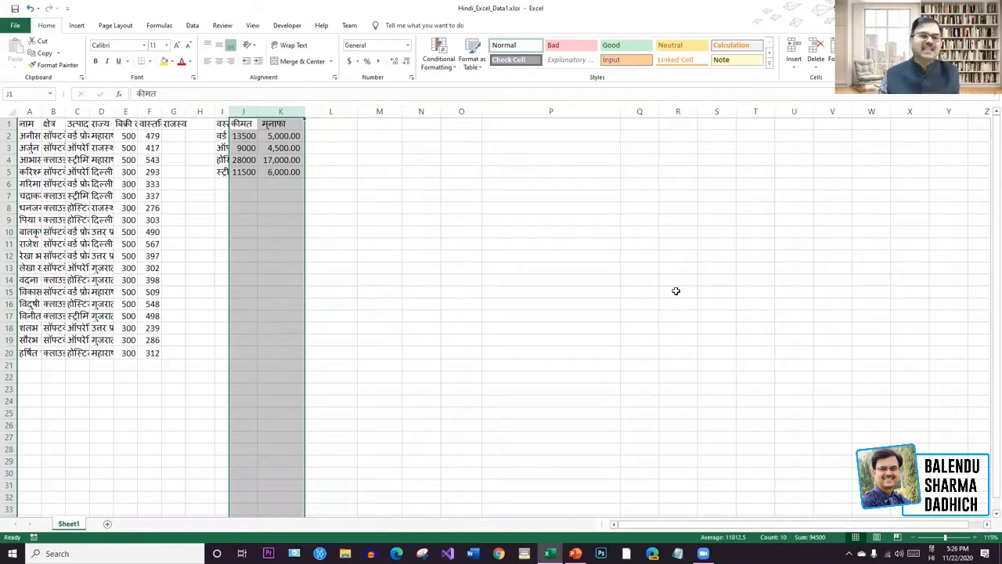
Select columns A to K and AutoFit their widths, redoing the fit after an undo.
left_click(346, 391)
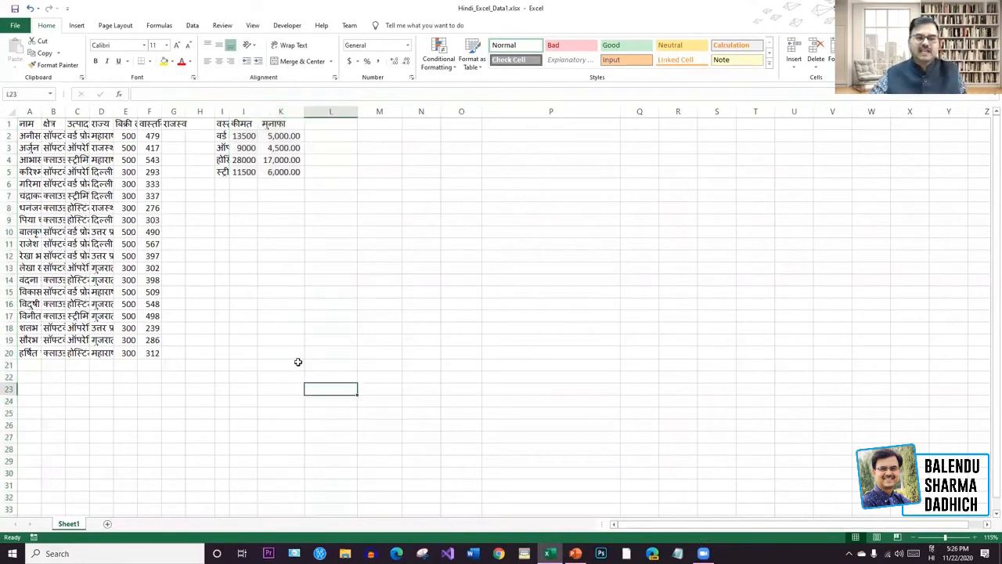
left_click(297, 353)
key("ctrl+shift+Home")
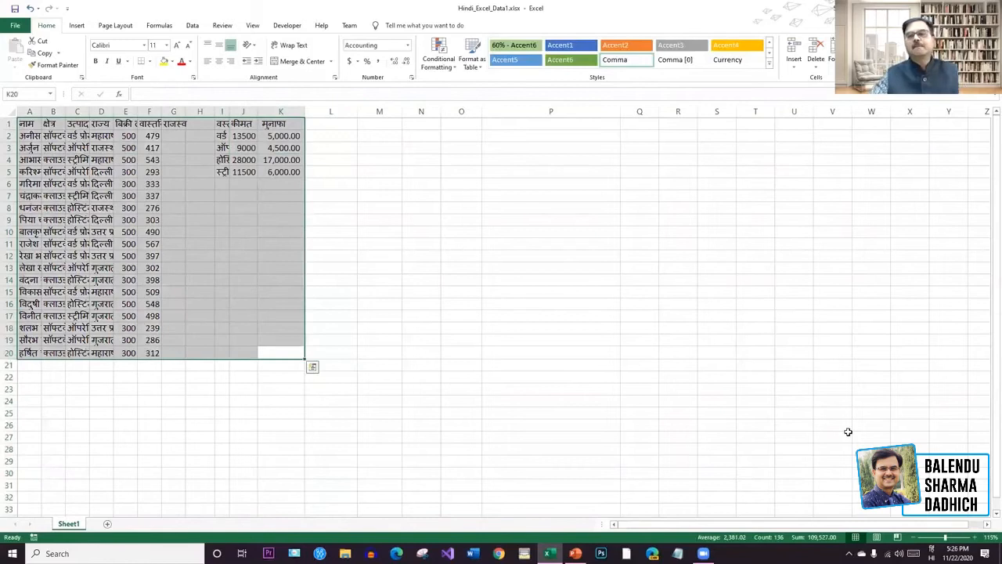
left_click(462, 267)
left_click(31, 112)
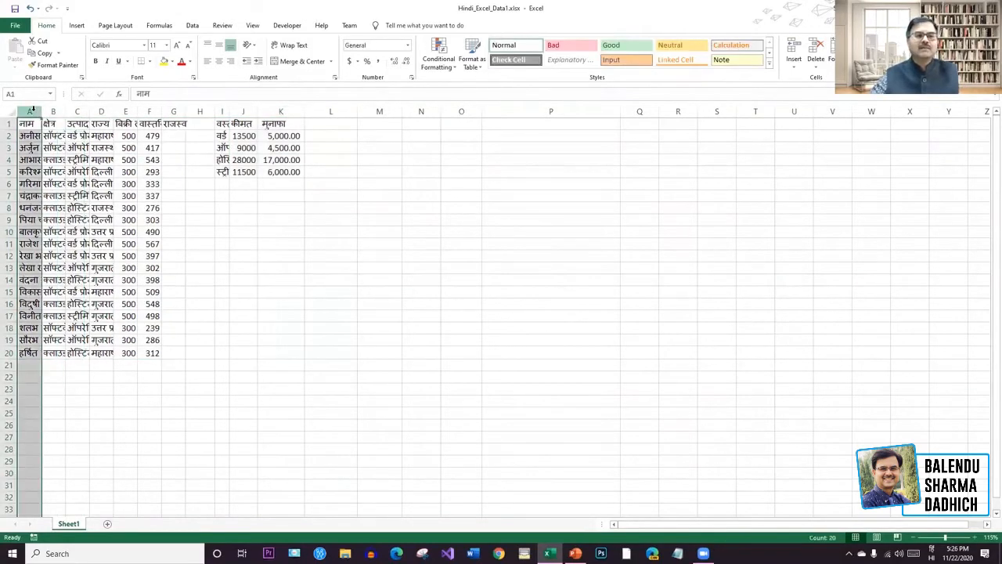
left_click_drag(54, 102, 282, 110)
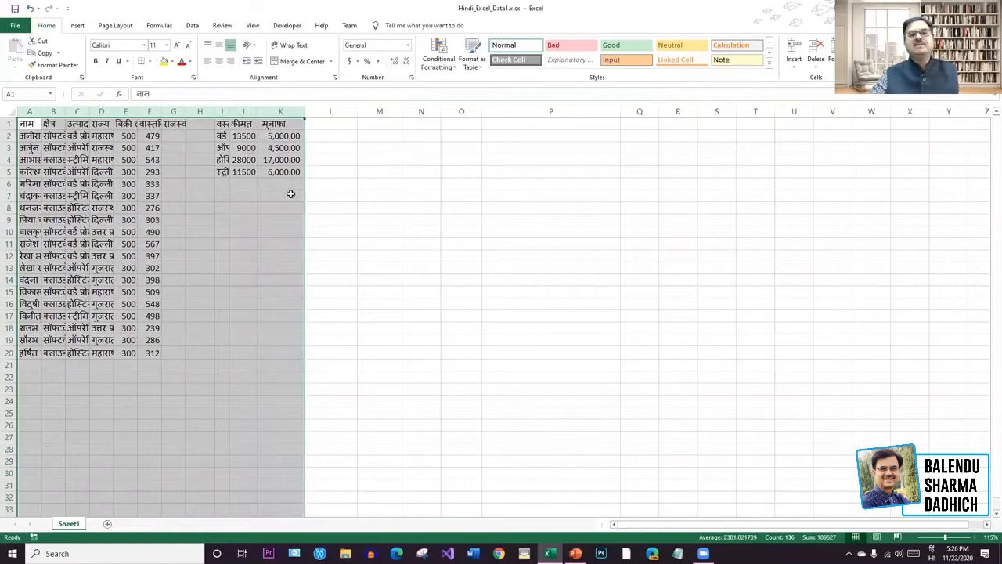
double_click(187, 115)
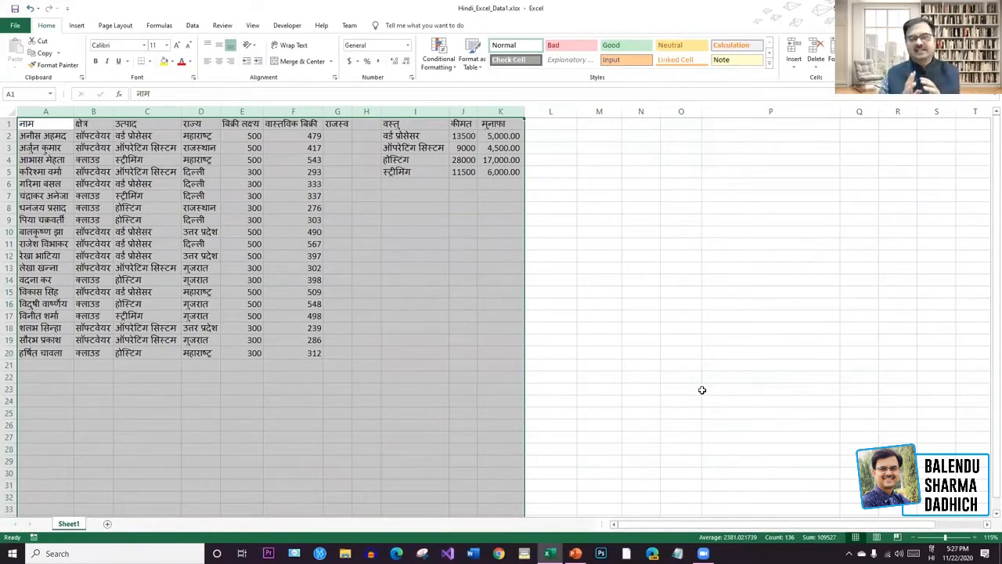
key("ctrl+z")
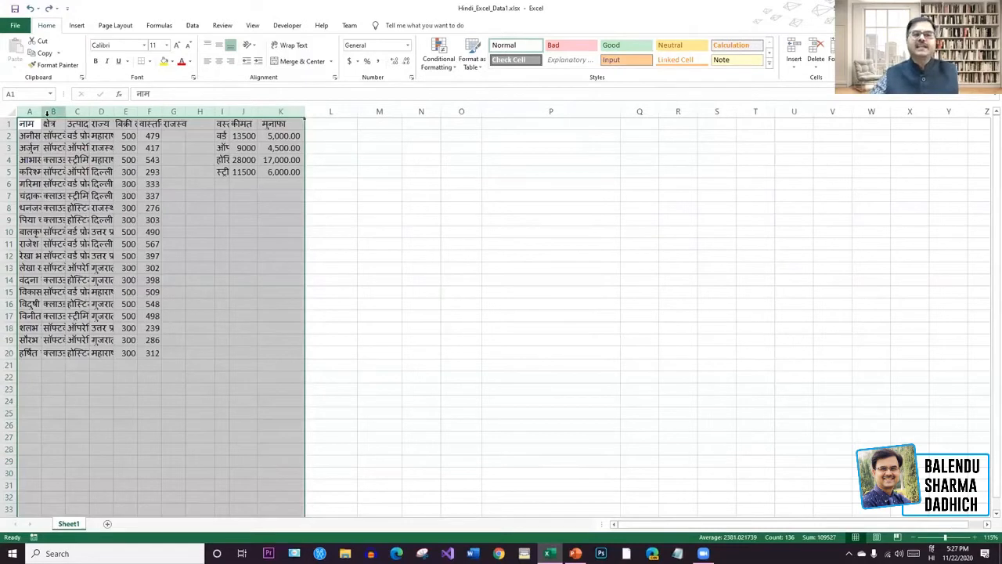
double_click(183, 112)
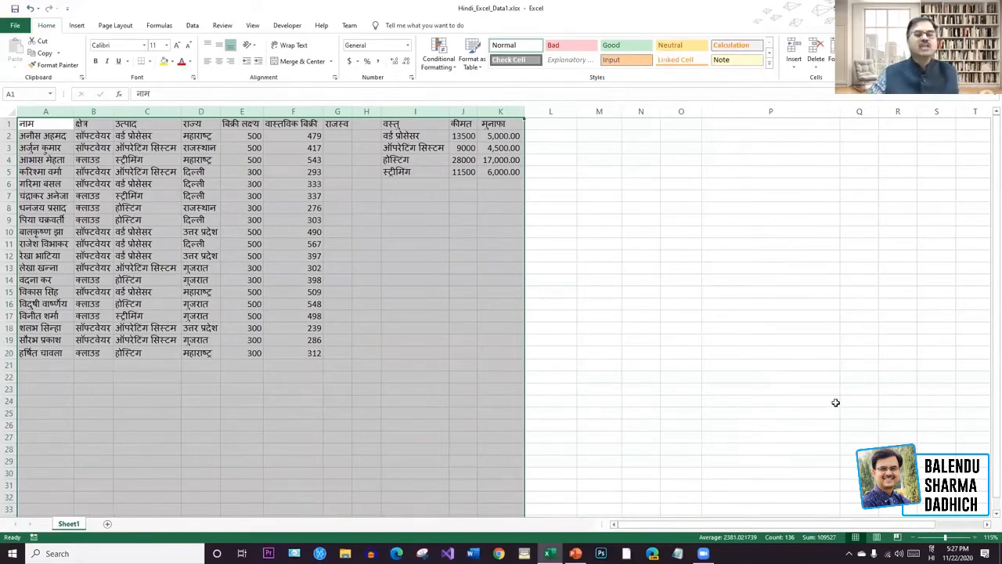
left_click(665, 339)
left_click(629, 296)
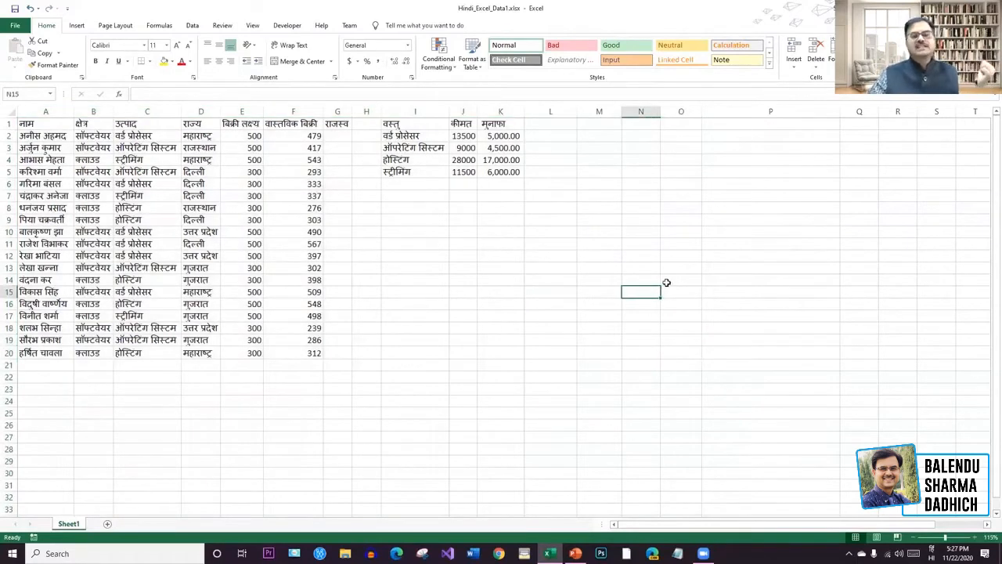
left_click(11, 124)
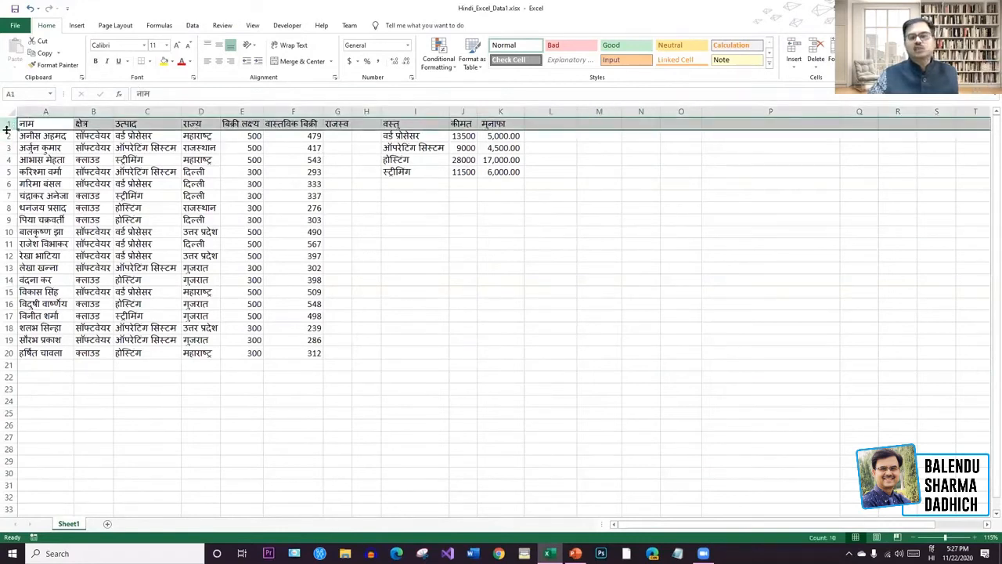
left_click(45, 110)
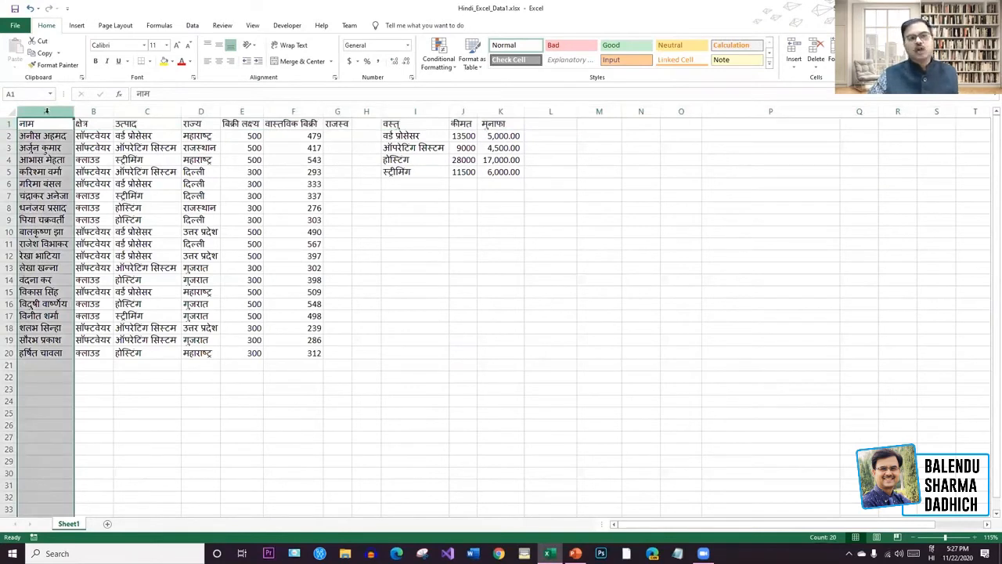
left_click(95, 61)
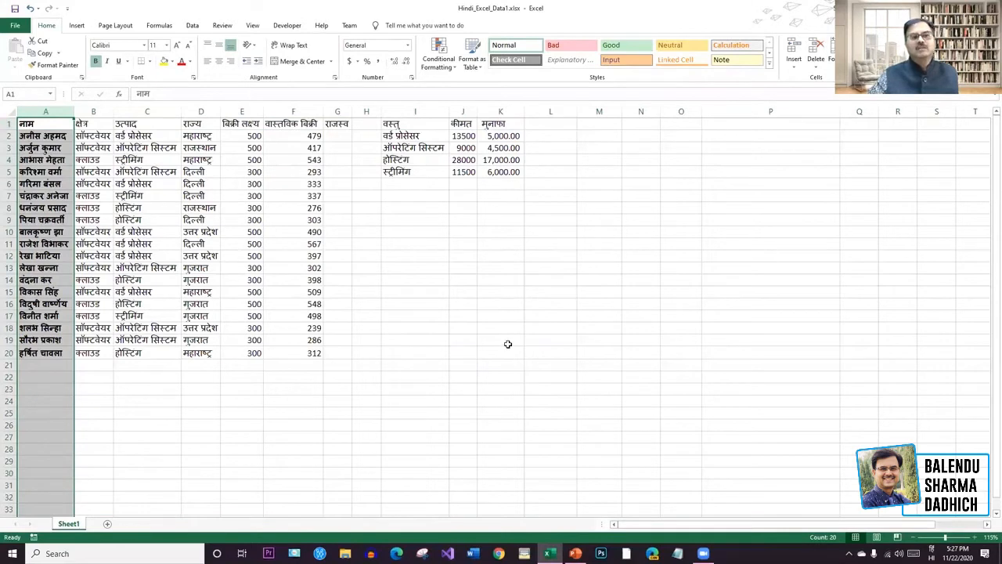
key("ctrl+z")
left_click(8, 123)
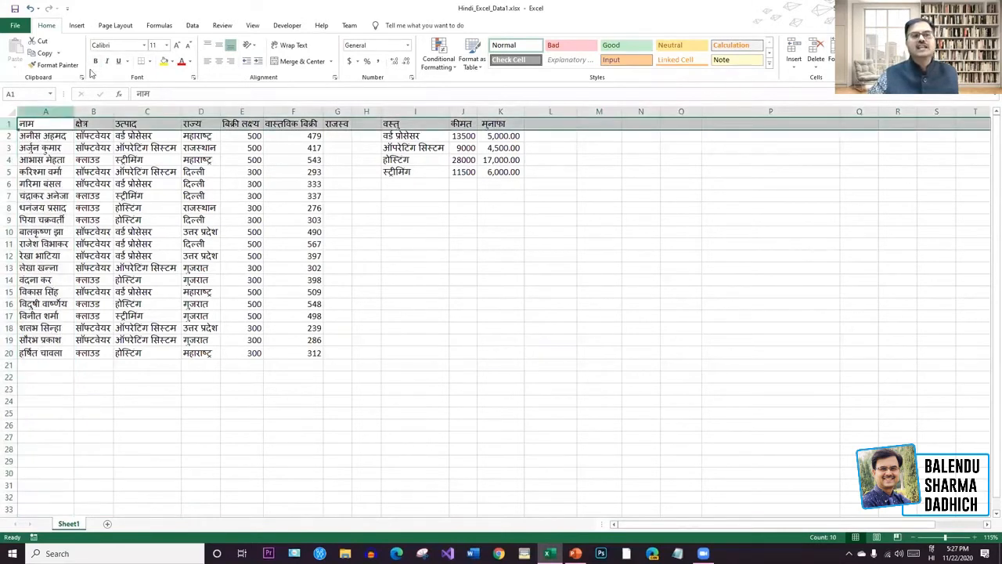
left_click(96, 61)
left_click(468, 329)
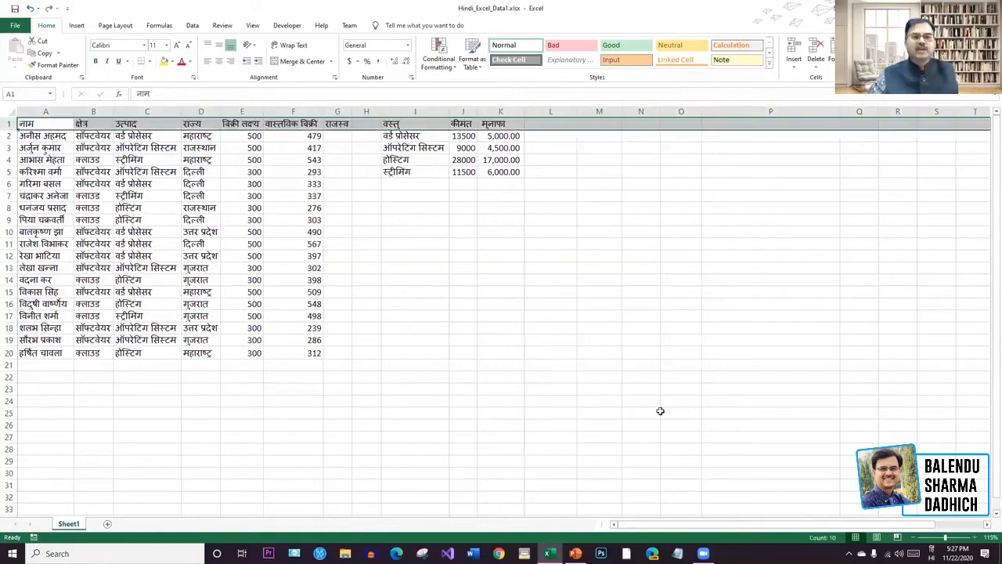
left_click(647, 410)
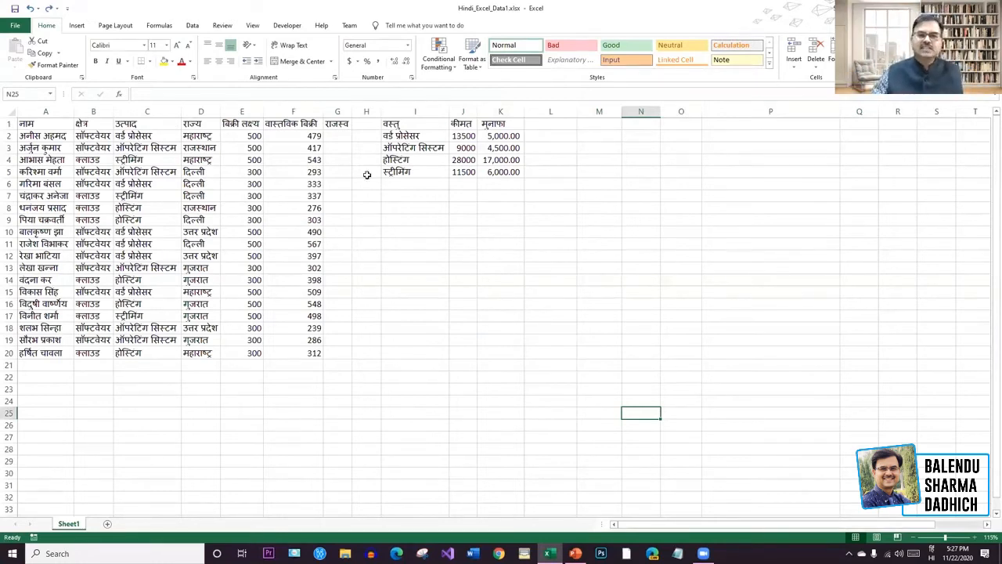
left_click(507, 123)
left_click_drag(507, 123, 396, 123)
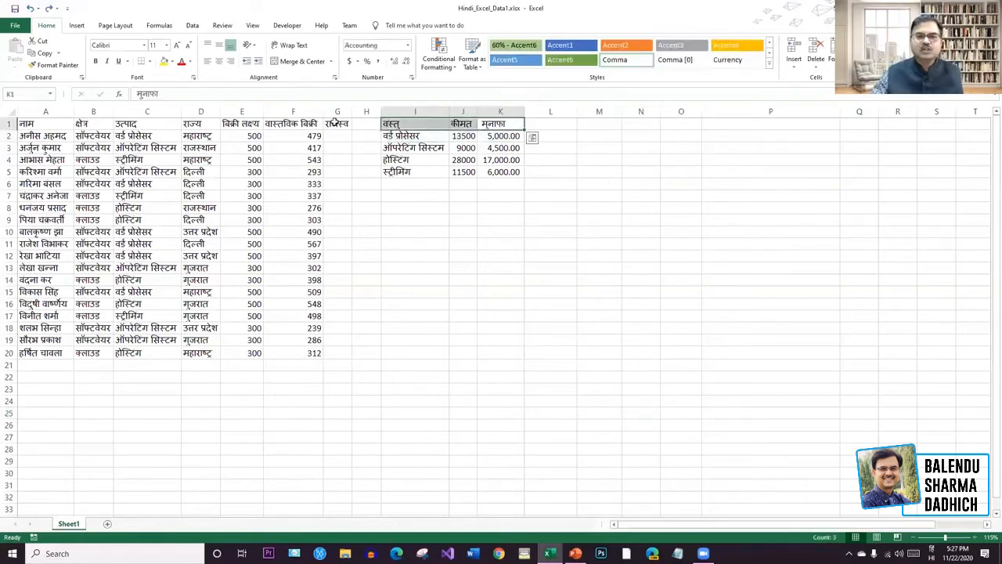
key("ctrl+b")
left_click(501, 256)
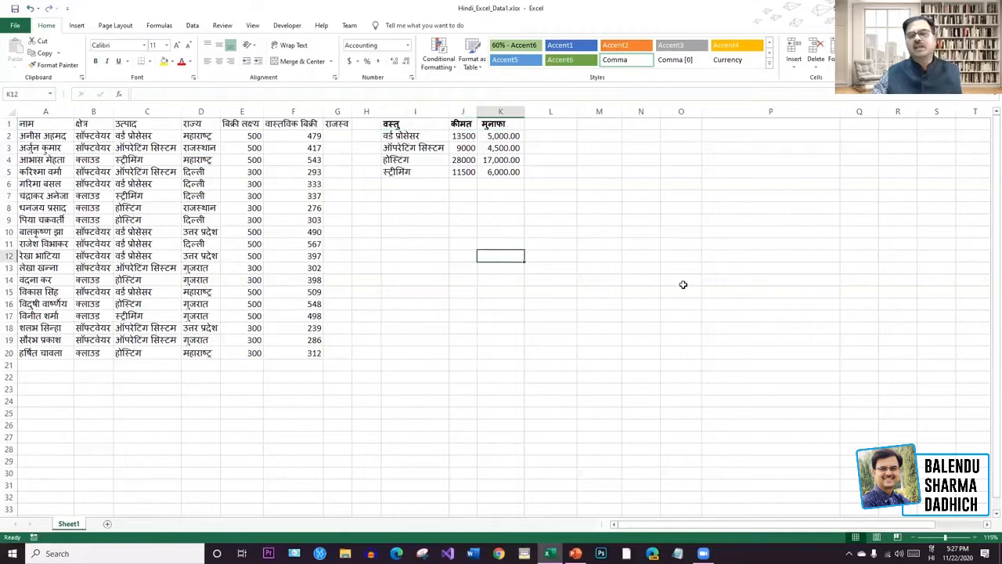
key("ctrl+z")
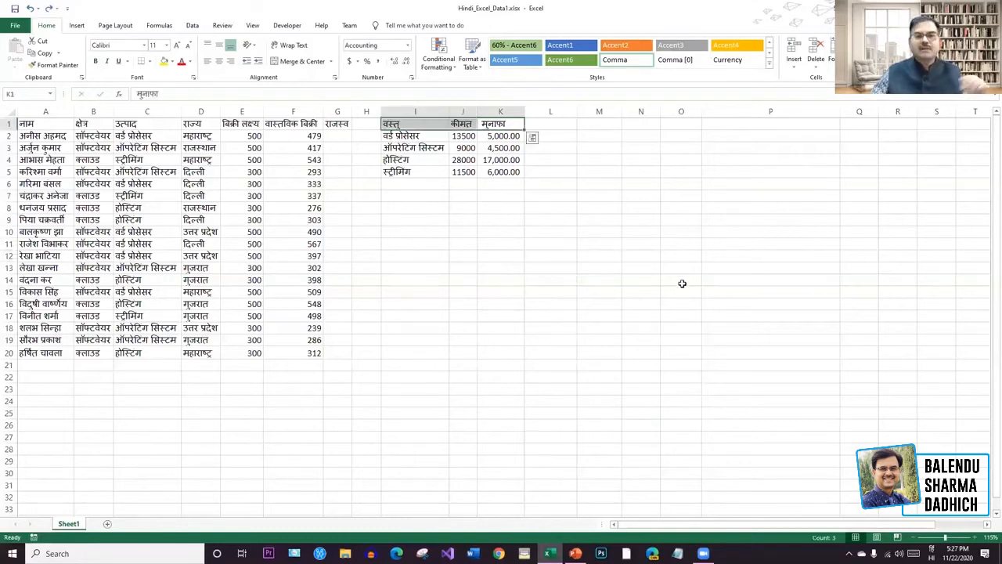
left_click(678, 281)
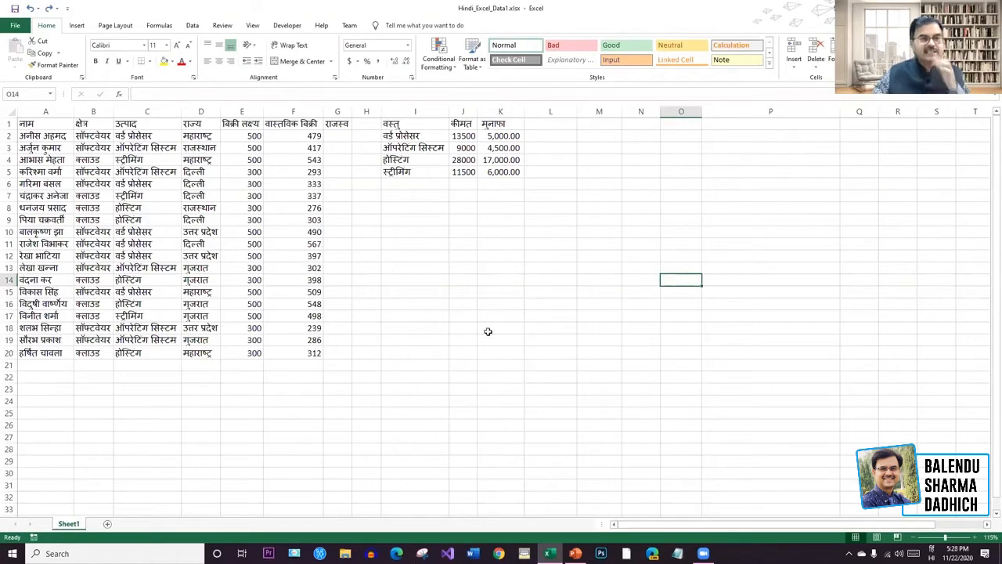
left_click(583, 368)
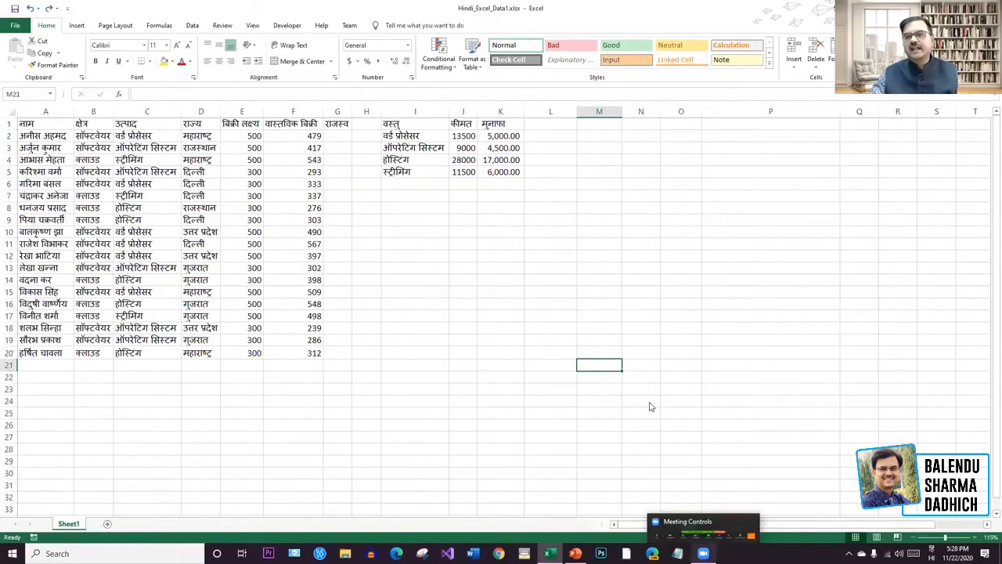
mouse_move(676, 532)
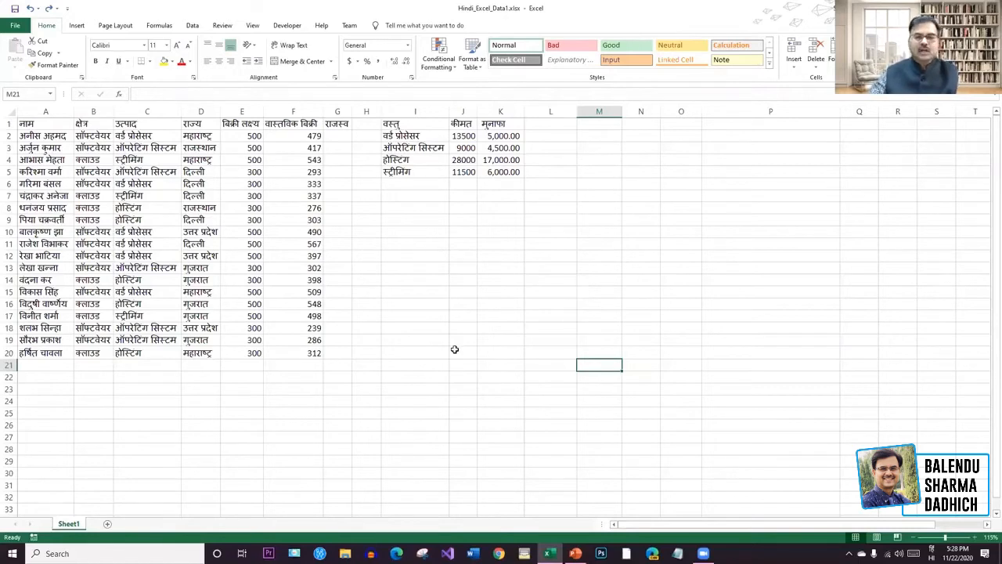
left_click_drag(332, 352, 13, 118)
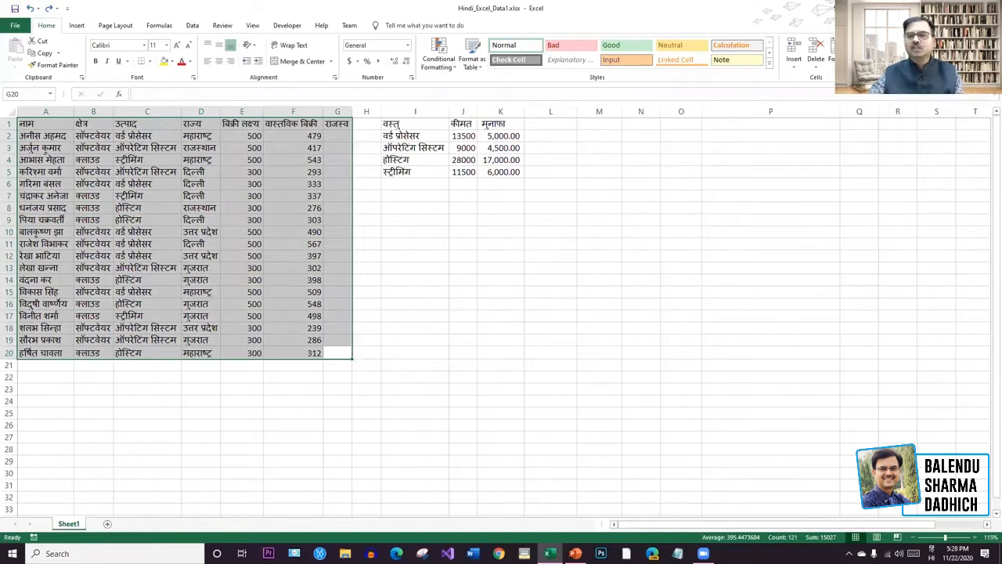
left_click(924, 61)
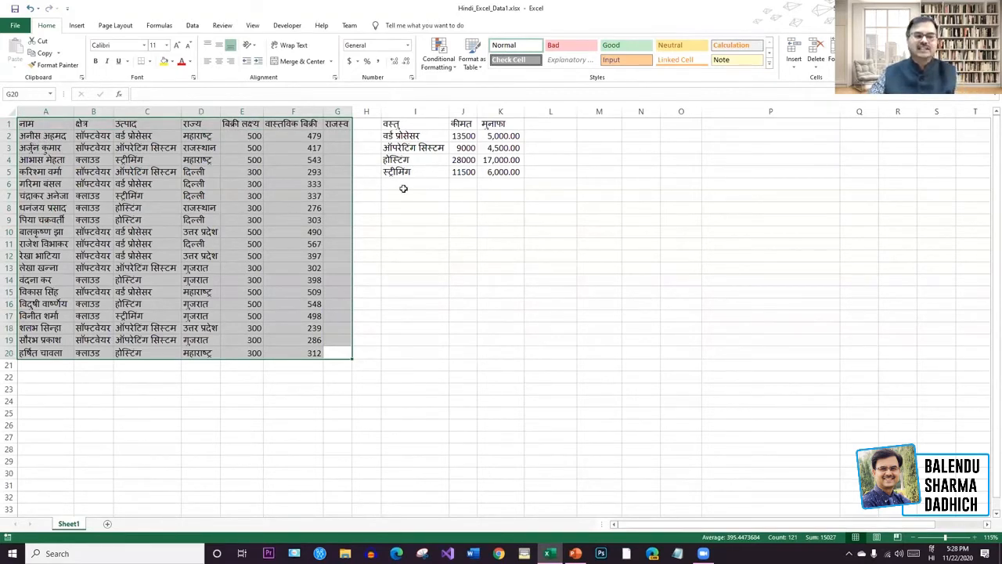
left_click(763, 207)
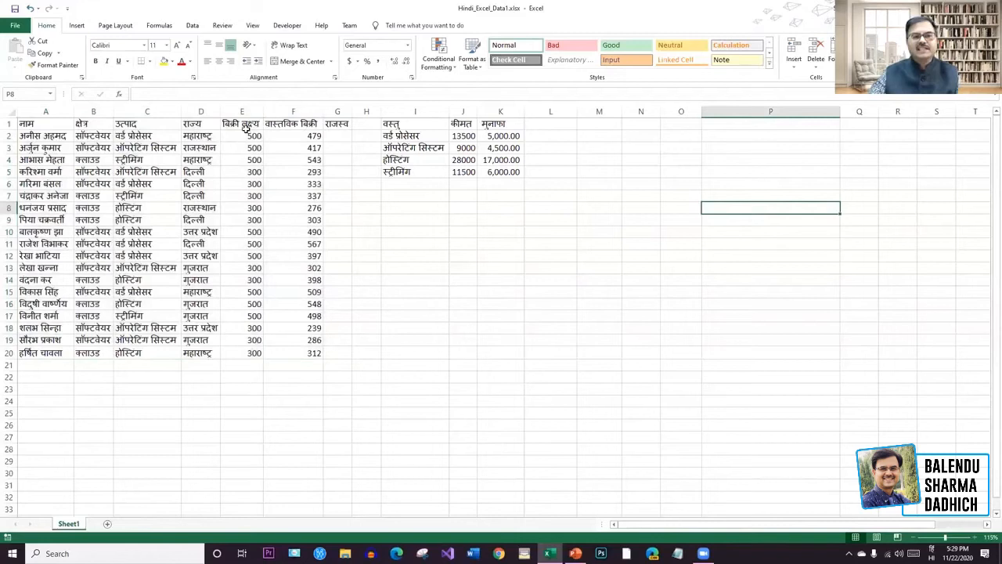
Sort the table by column F actual sales, smallest to largest, expanding to whole rows.
left_click(308, 114)
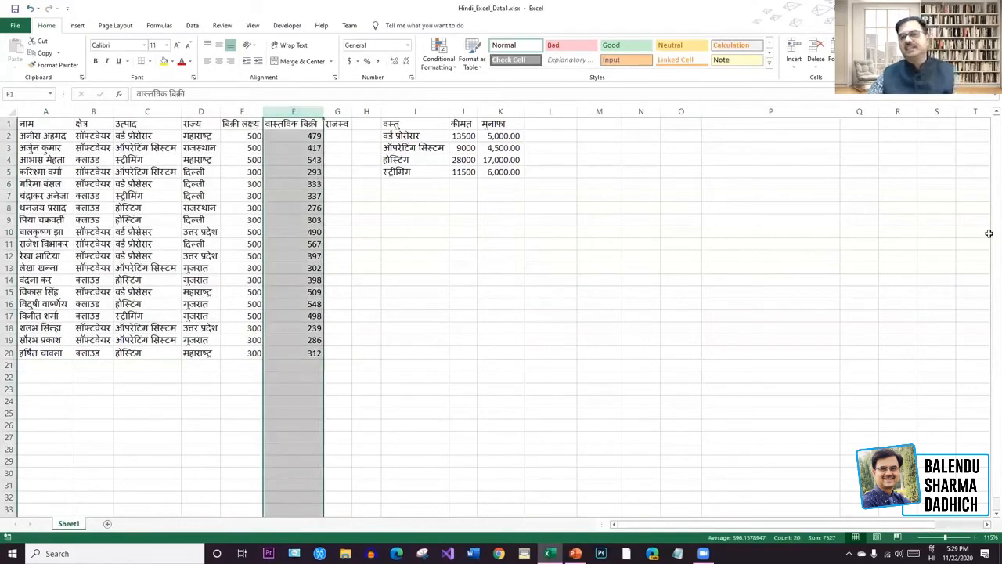
left_click(923, 57)
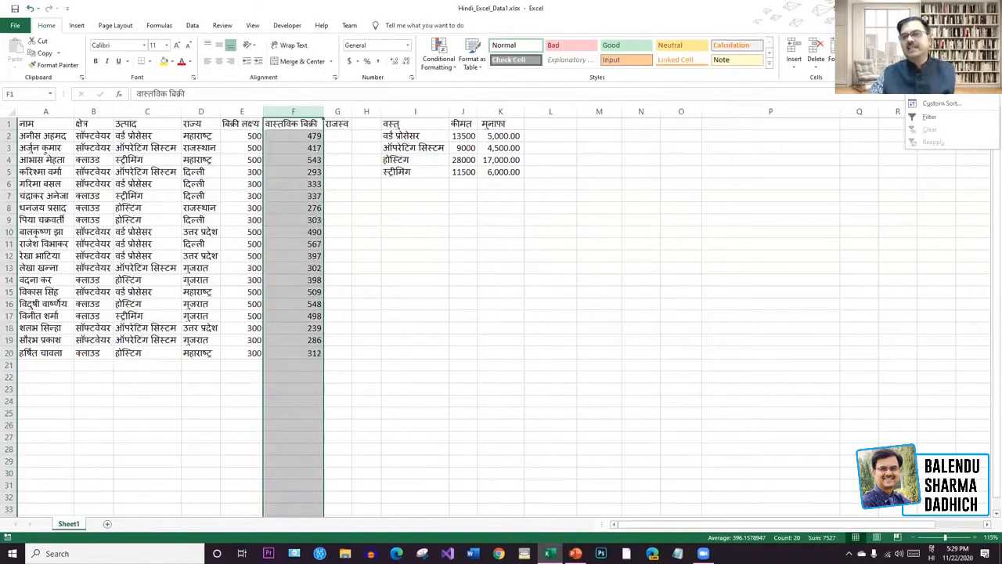
left_click(933, 79)
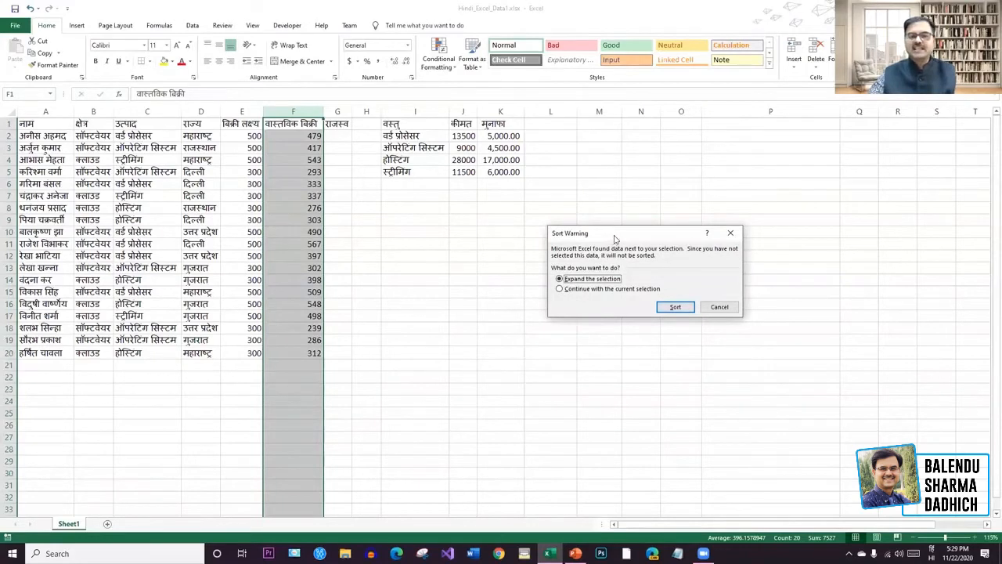
left_click_drag(615, 235, 663, 183)
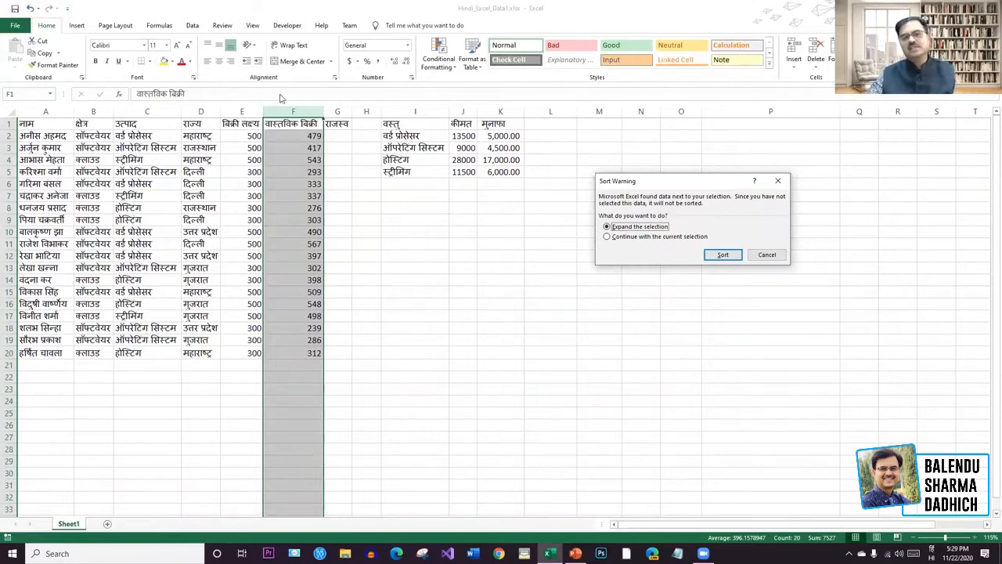
left_click(722, 255)
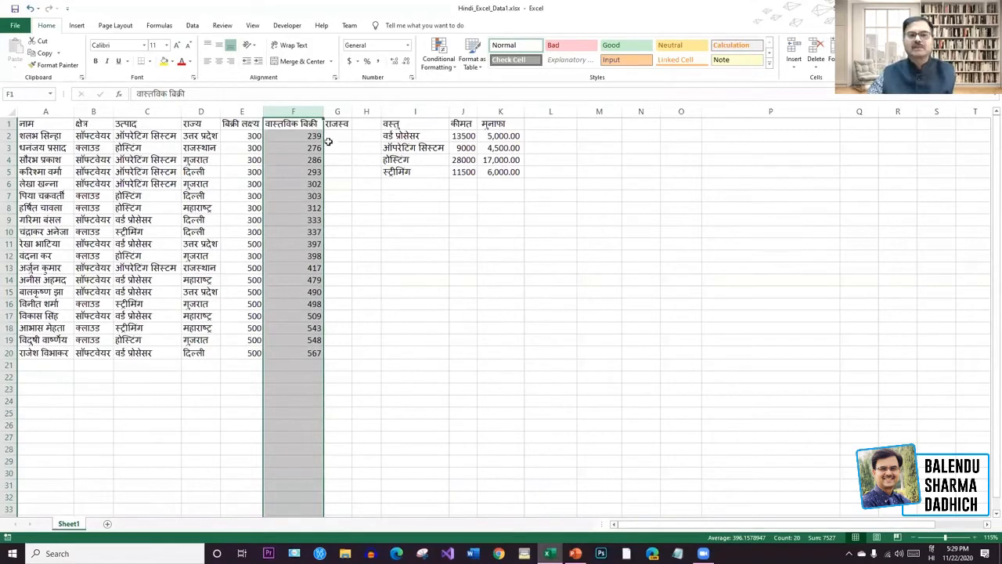
left_click(361, 175)
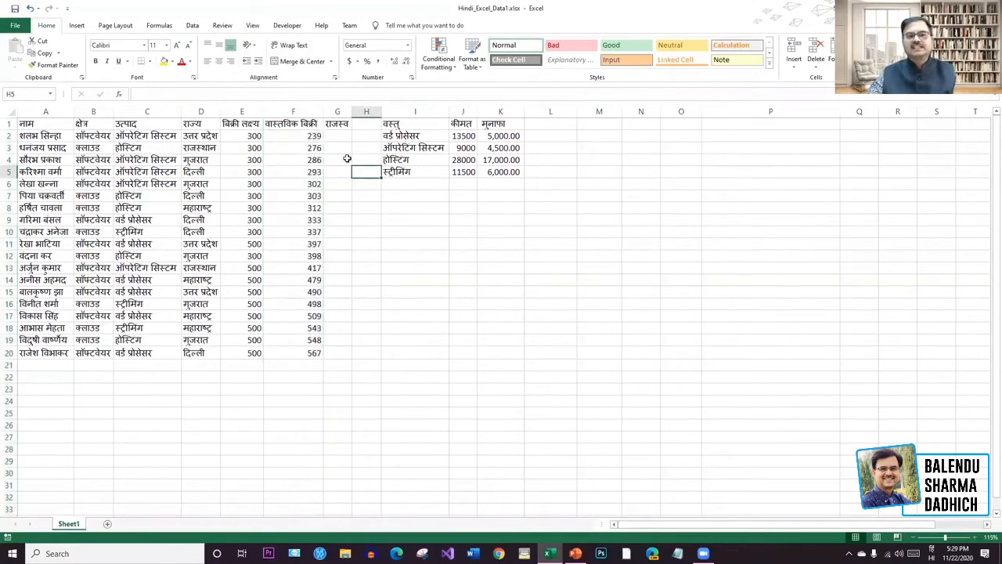
Sort F1:F20 largest to smallest with rows kept together, then select A1:G20.
left_click(312, 135)
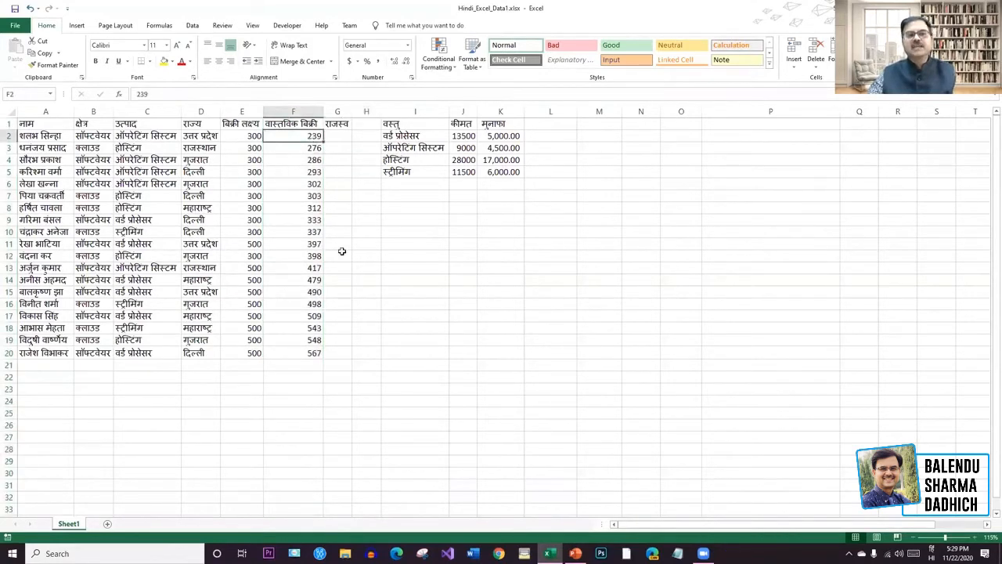
left_click(312, 351)
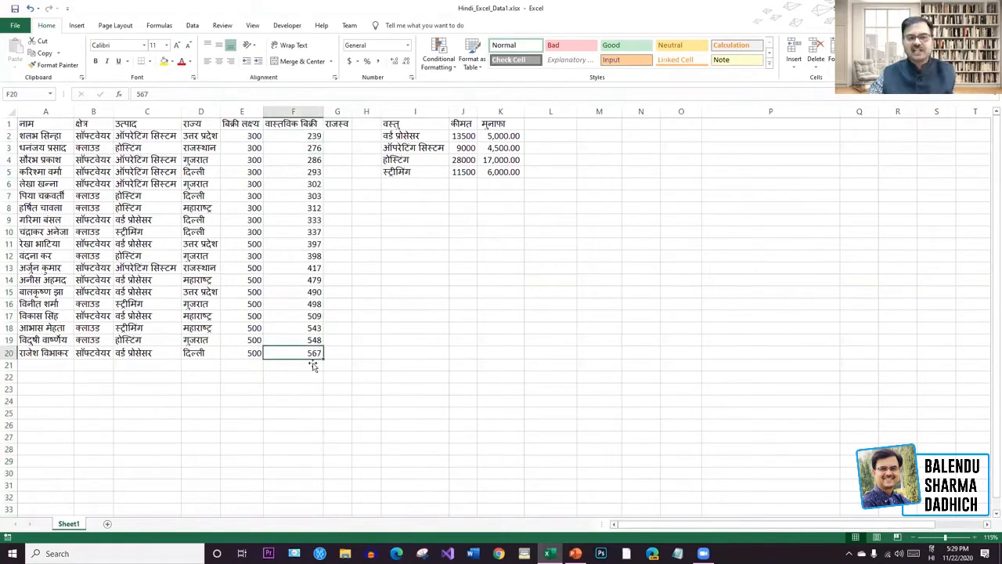
left_click_drag(313, 352, 317, 122)
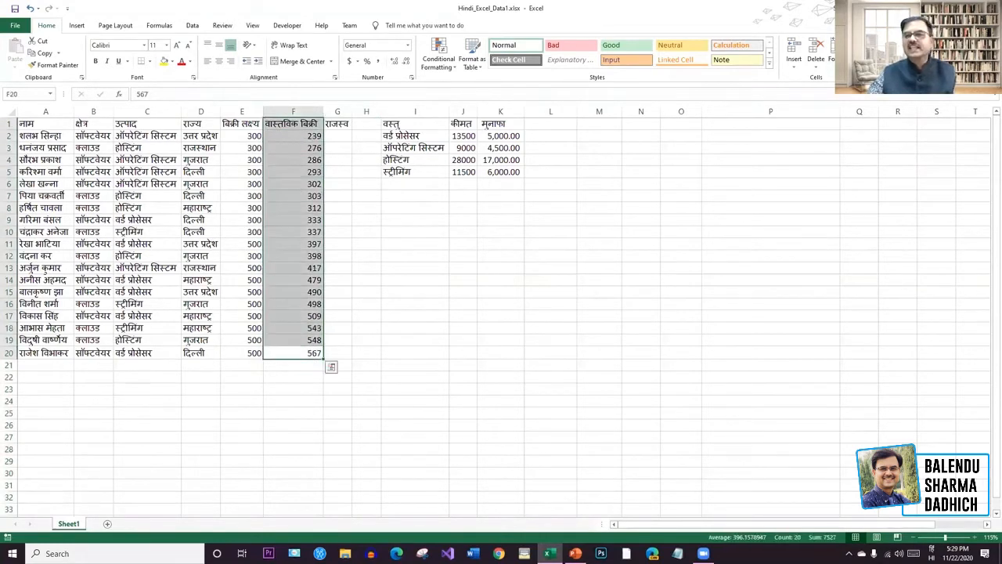
left_click(920, 56)
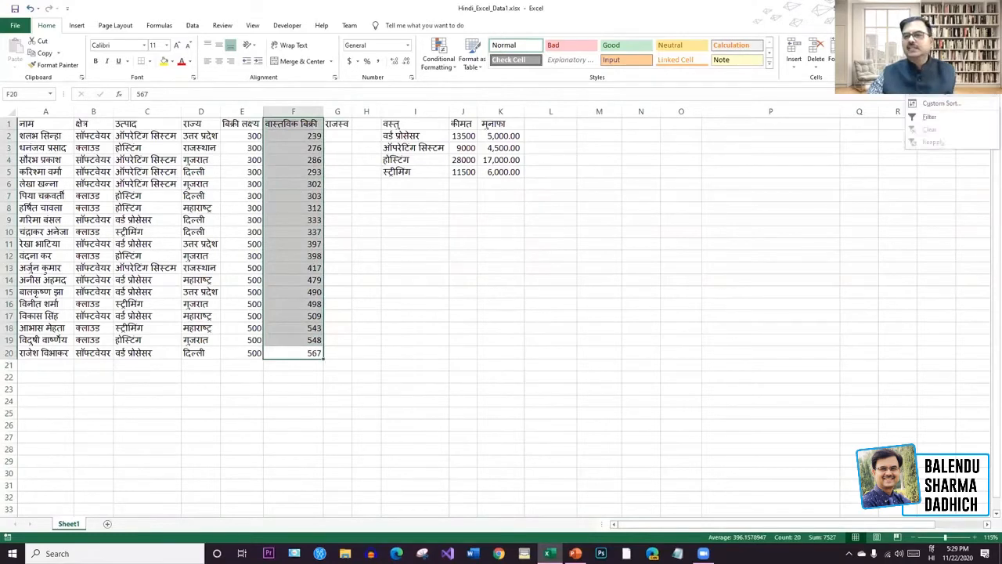
left_click(940, 90)
left_click(724, 256)
left_click(563, 316)
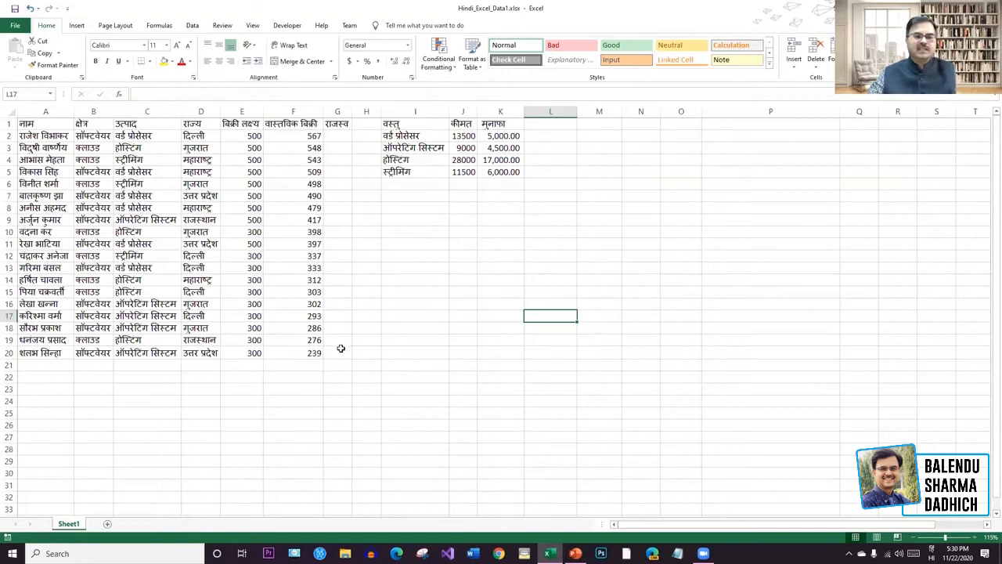
left_click_drag(343, 357, 30, 125)
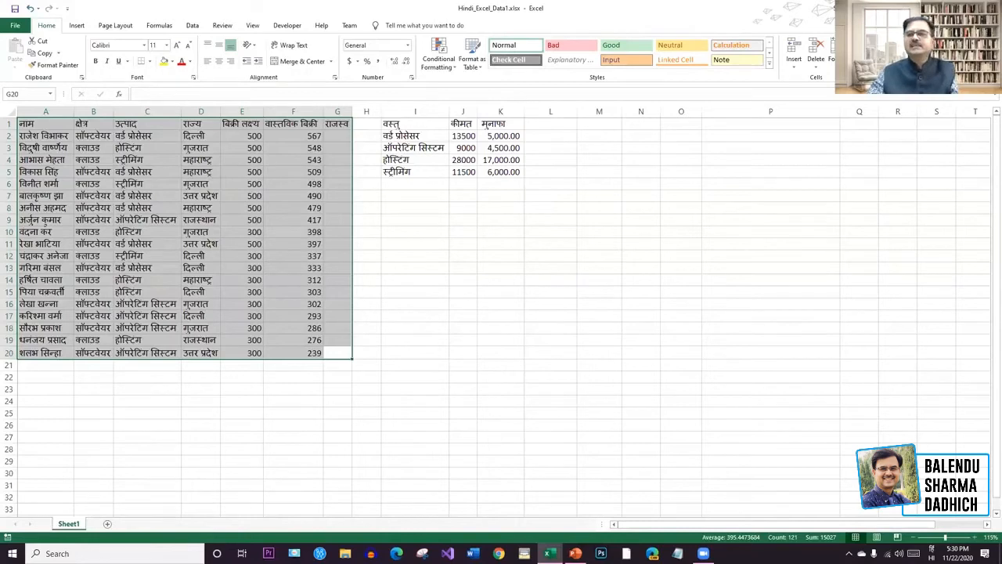
Add filter dropdowns to the sales table headers.
left_click(921, 54)
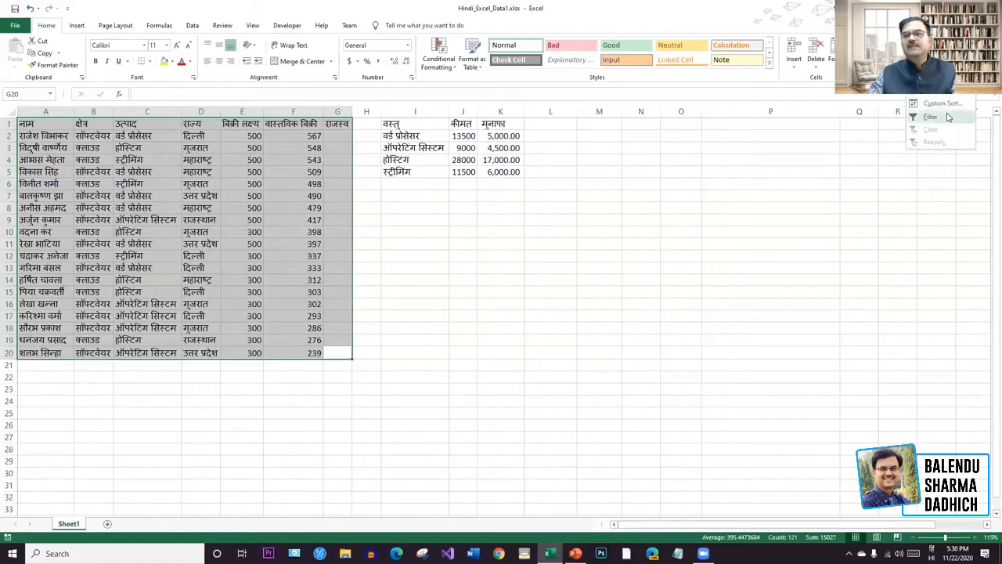
left_click(948, 117)
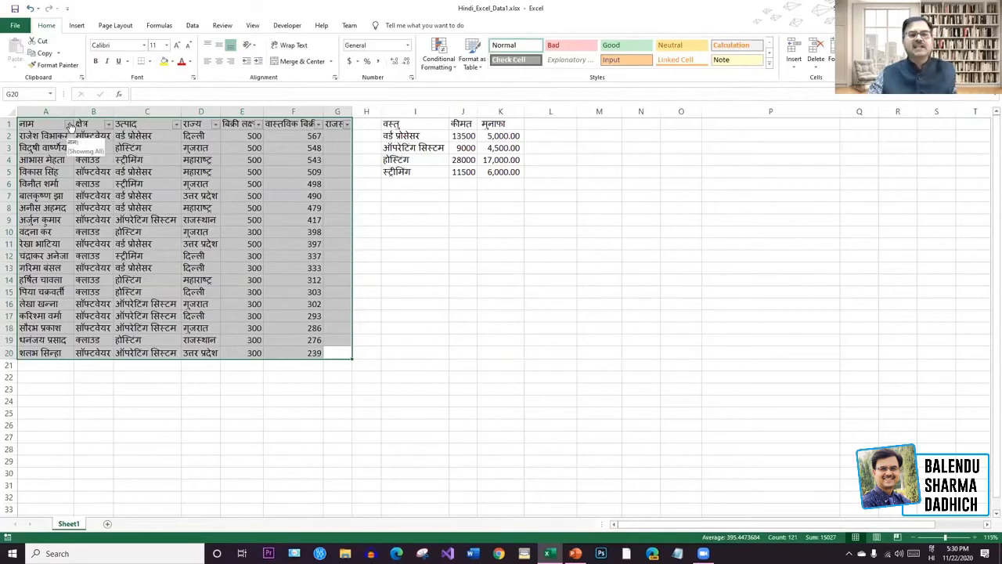
left_click(588, 245)
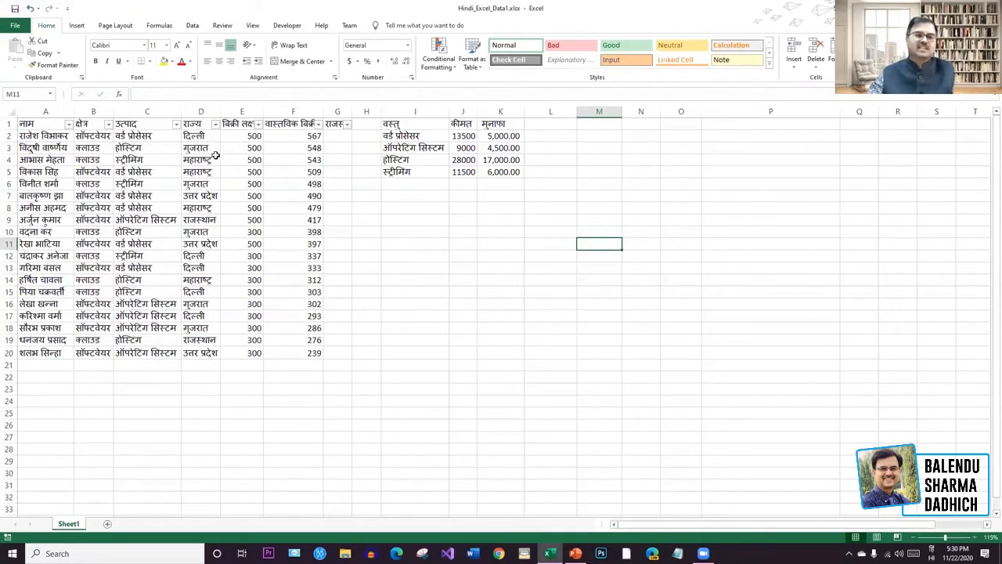
Filter राज्य to hide गुजरात, दिल्ली and राजस्थान rows, then undo the filter.
left_click(215, 124)
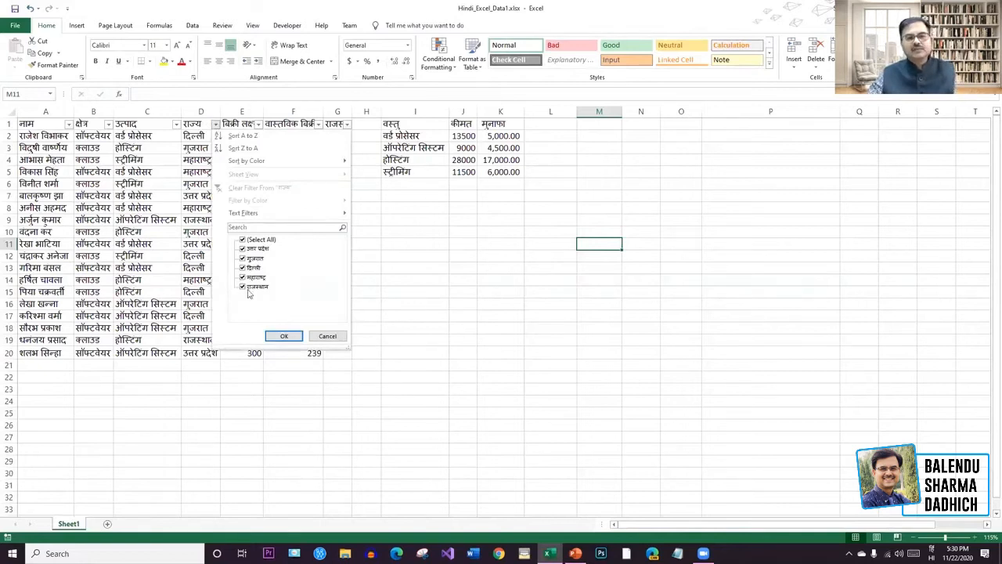
left_click(243, 259)
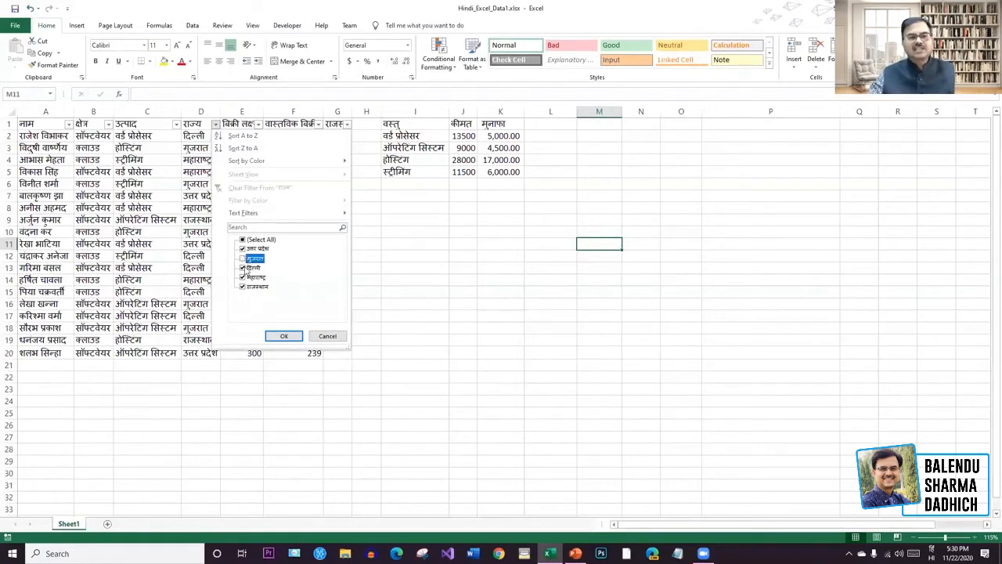
left_click(243, 268)
left_click(243, 287)
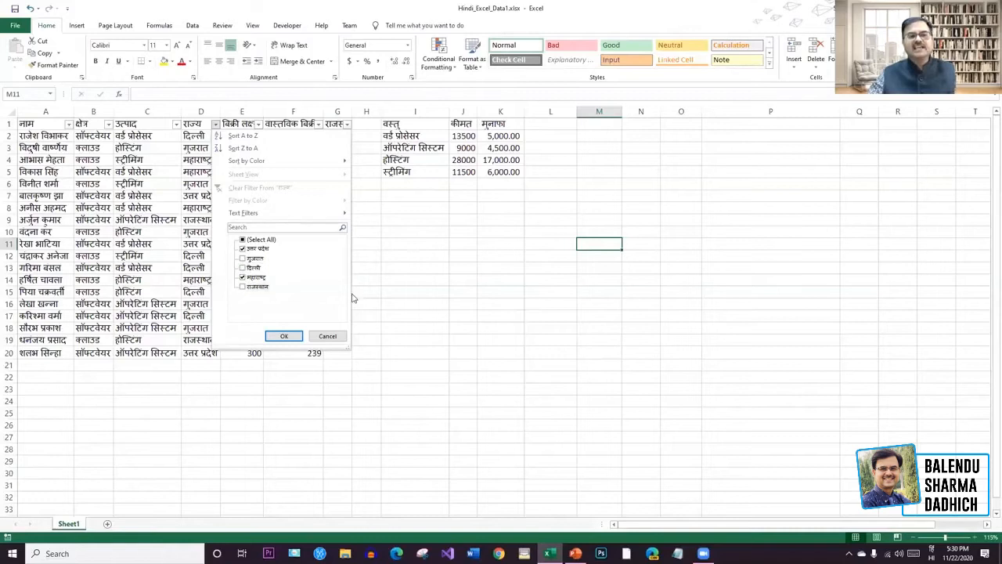
left_click(285, 336)
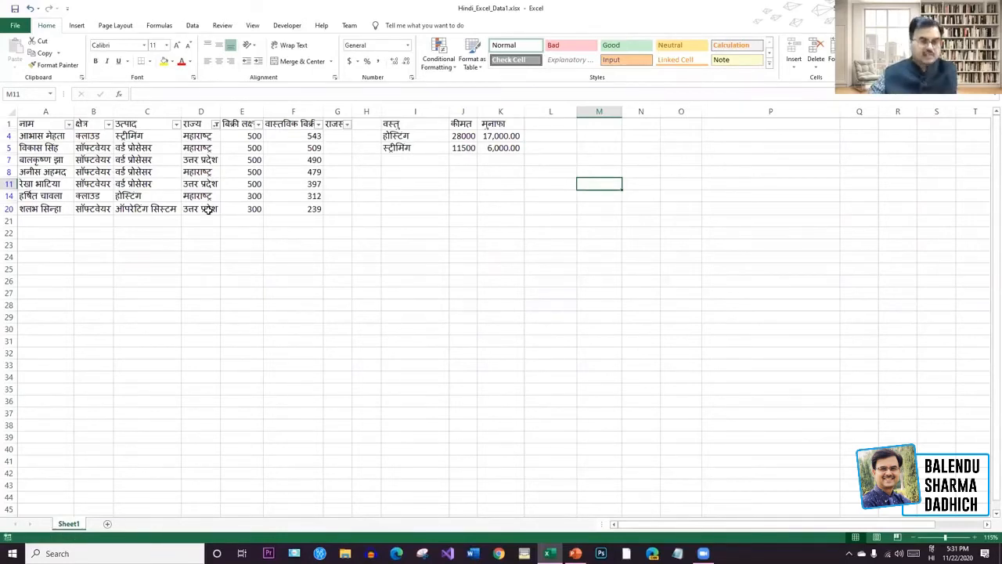
key("ctrl+z")
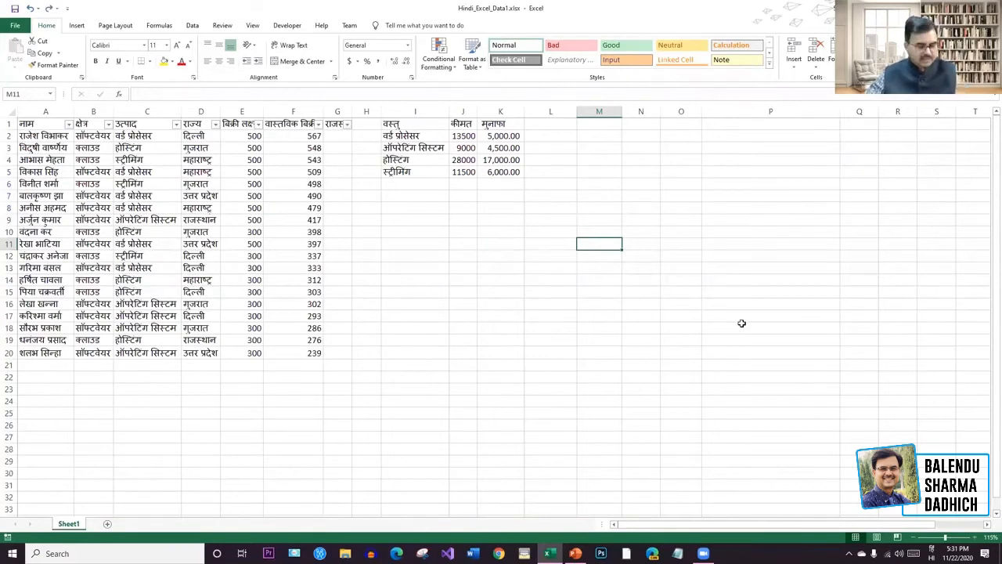
Undo once more to remove the header filter arrows, leaving a plain sorted list.
key("ctrl+z")
left_click(739, 323)
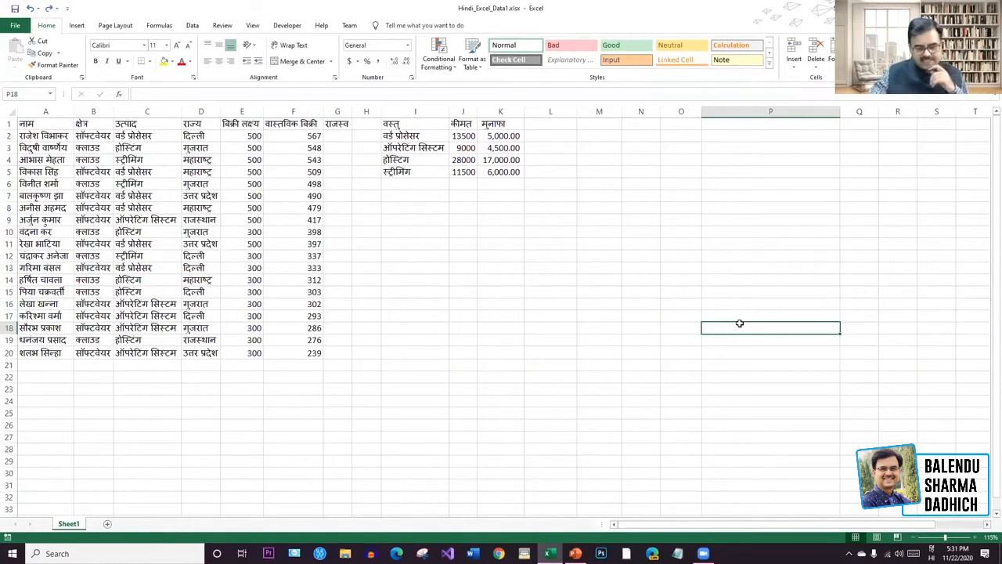
left_click(633, 292)
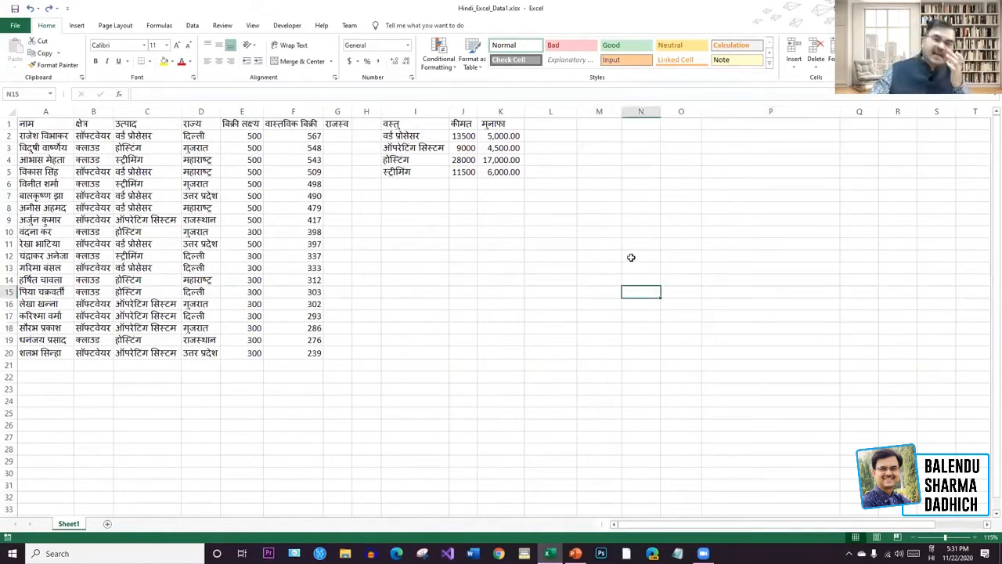
left_click(639, 177)
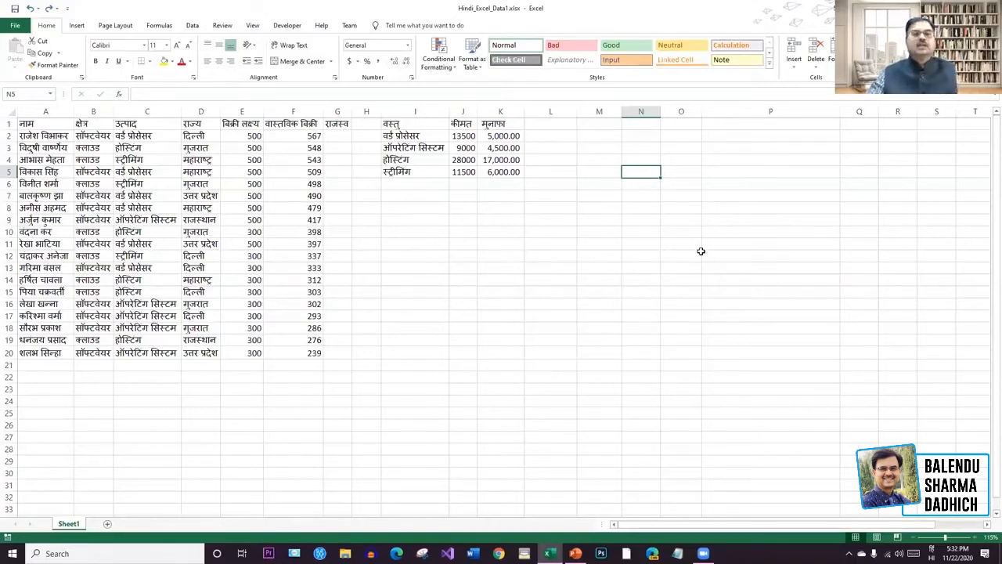
left_click_drag(697, 253, 829, 252)
left_click(644, 195)
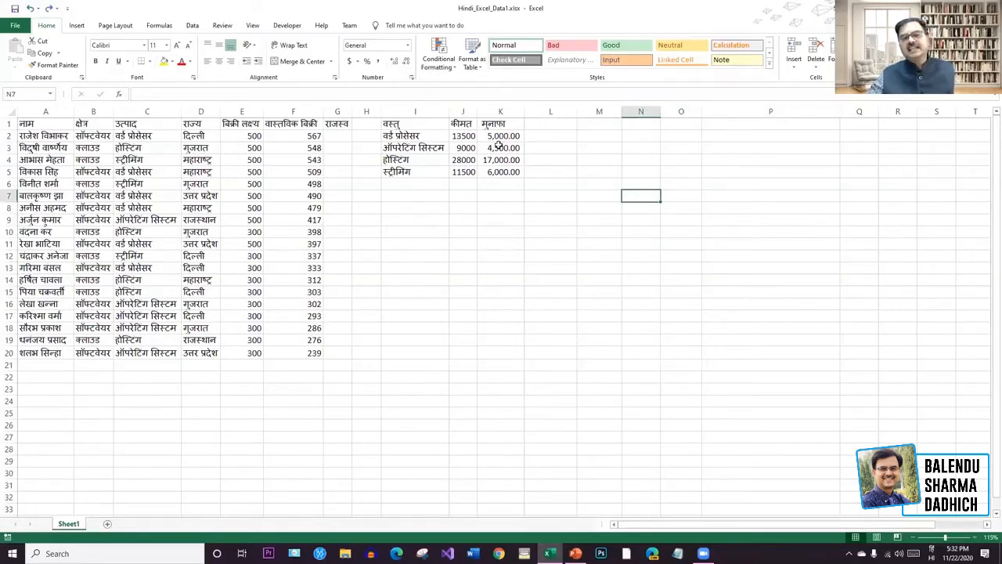
left_click_drag(505, 136, 511, 170)
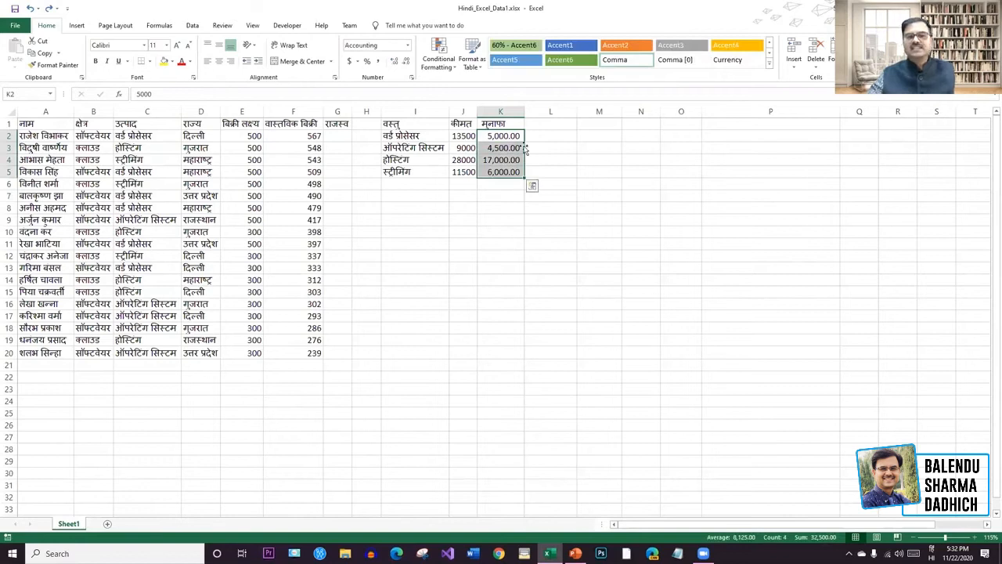
left_click(548, 160)
left_click_drag(462, 124, 502, 173)
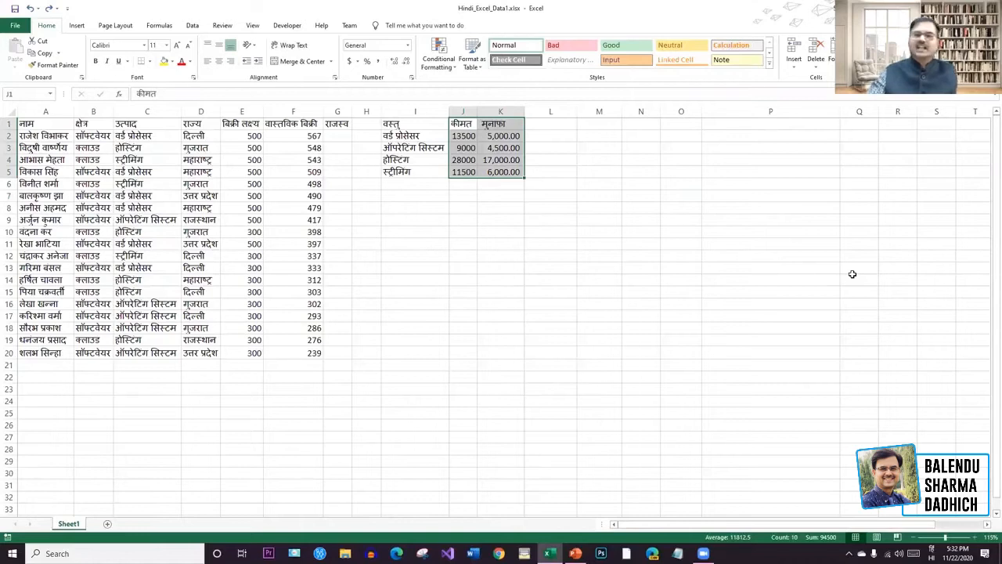
left_click(502, 220)
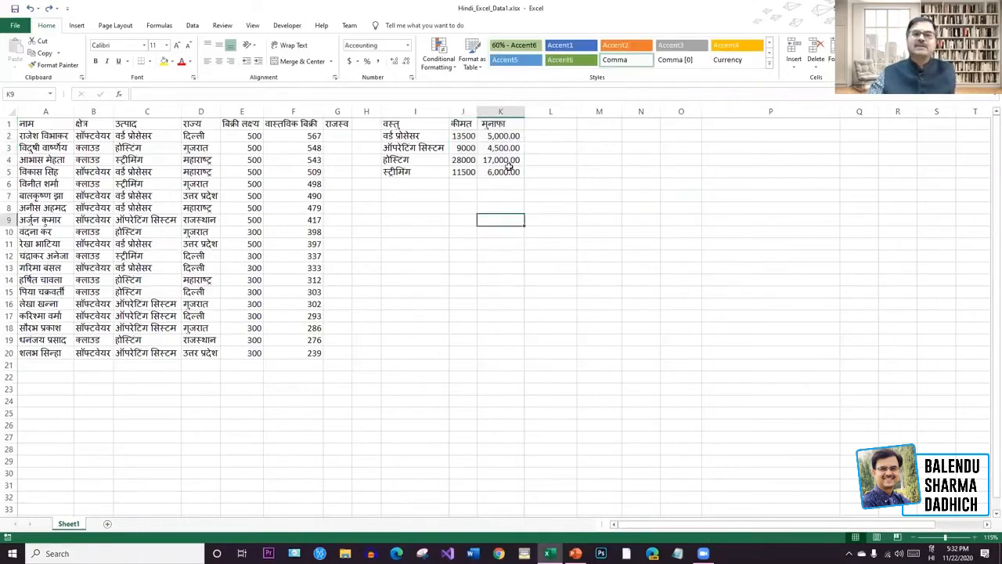
left_click(506, 136)
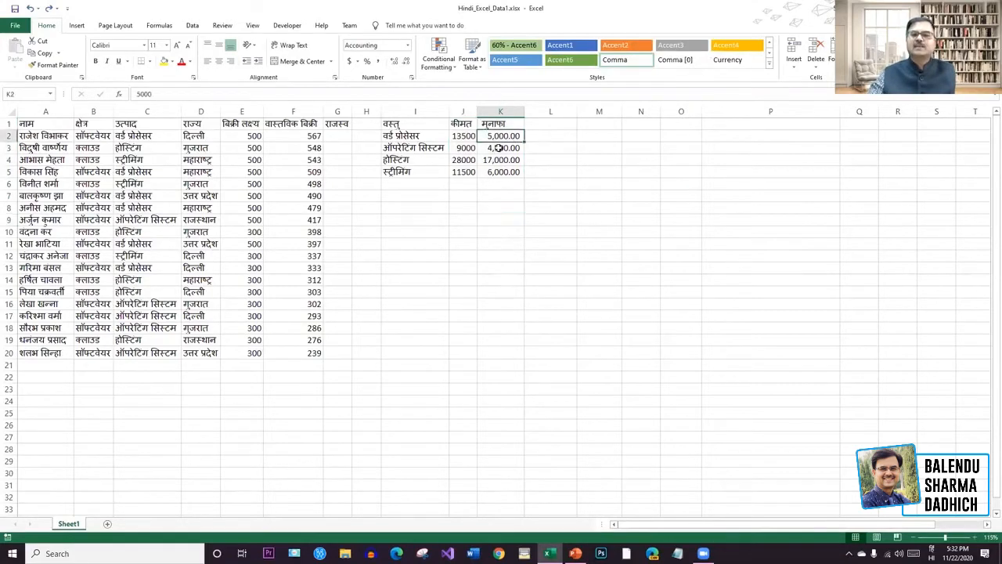
left_click(500, 148)
Add an AutoSum total under the मुनाफा values in column K, then undo it.
left_click(497, 159)
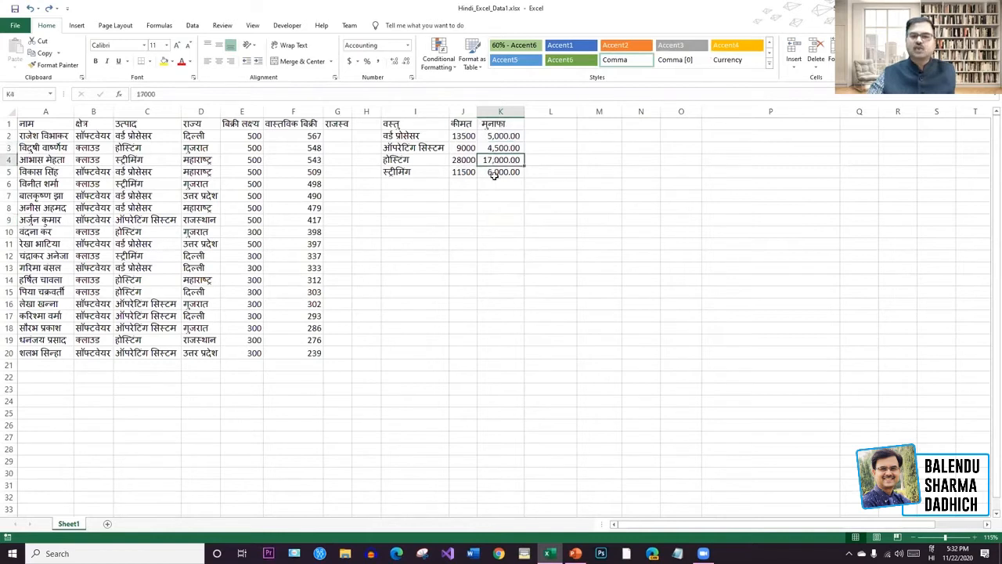
left_click_drag(511, 137, 506, 188)
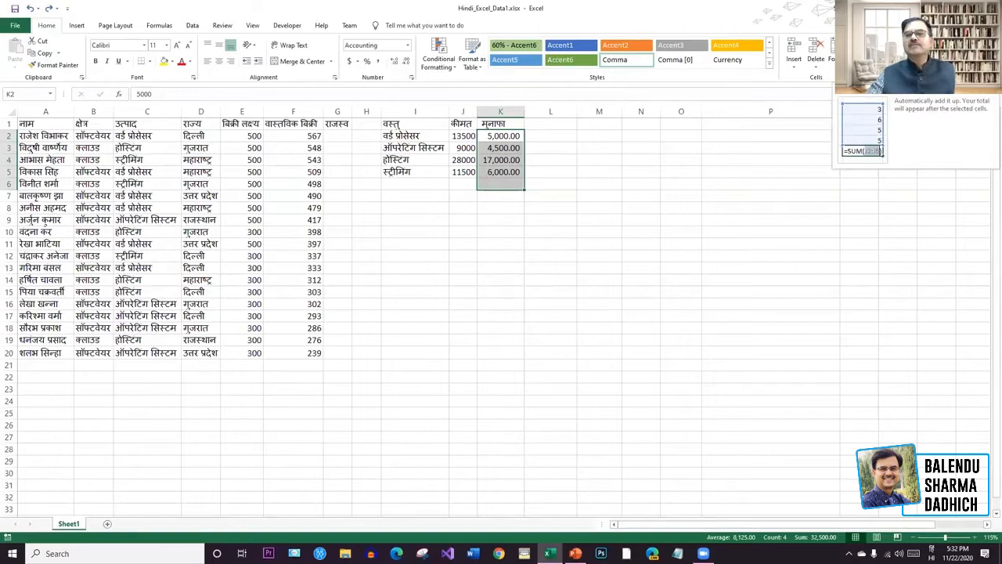
left_click(869, 44)
left_click(766, 229)
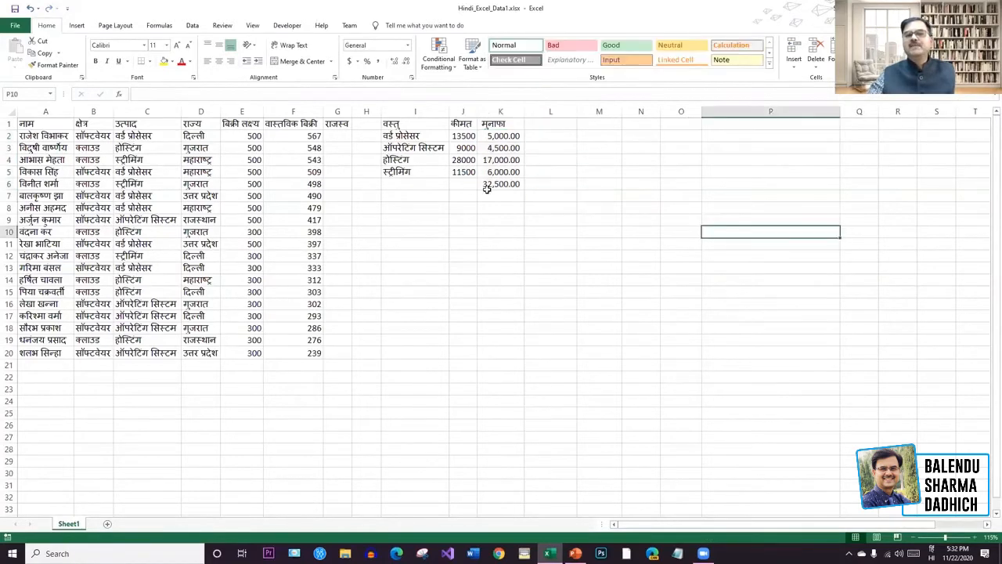
left_click(488, 184)
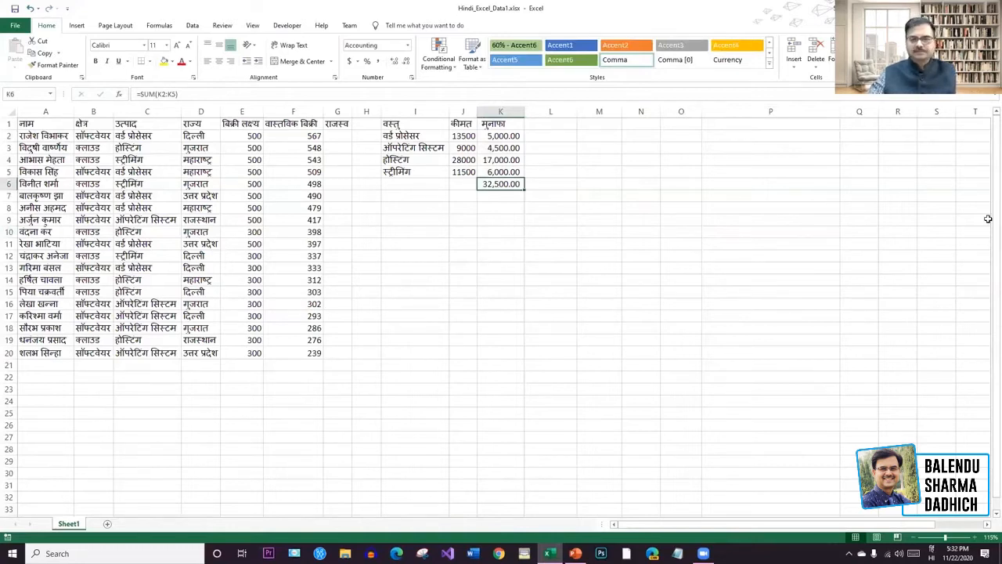
key("ctrl+z")
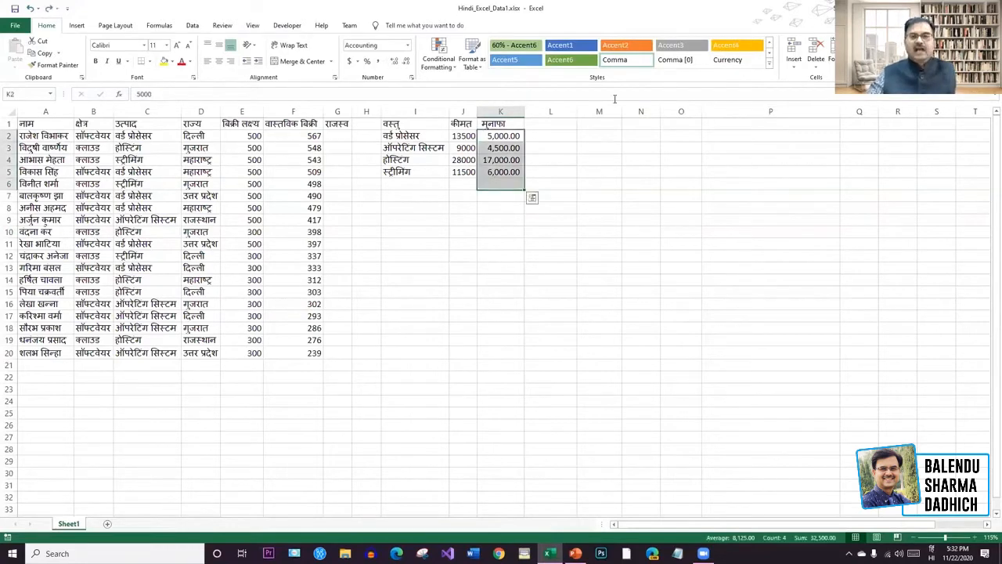
Sum both price and profit columns into row 6, then delete the K6 profit total.
left_click_drag(463, 135, 501, 184)
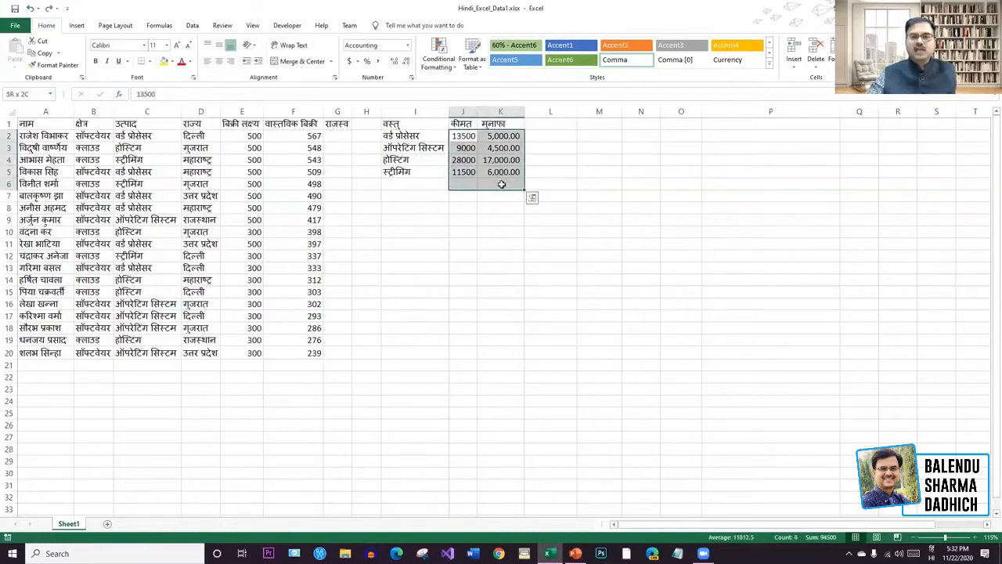
key("alt+equal")
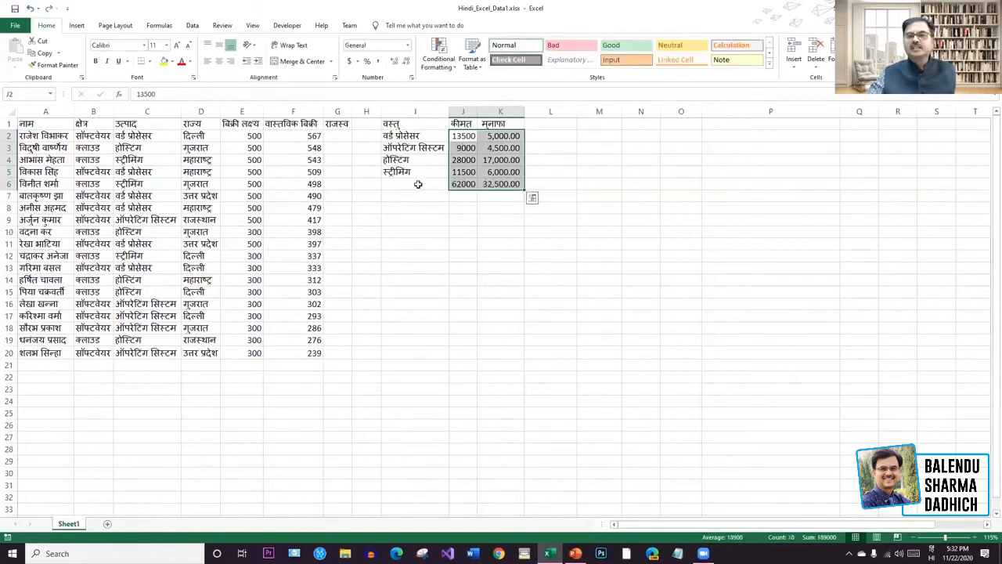
left_click(472, 289)
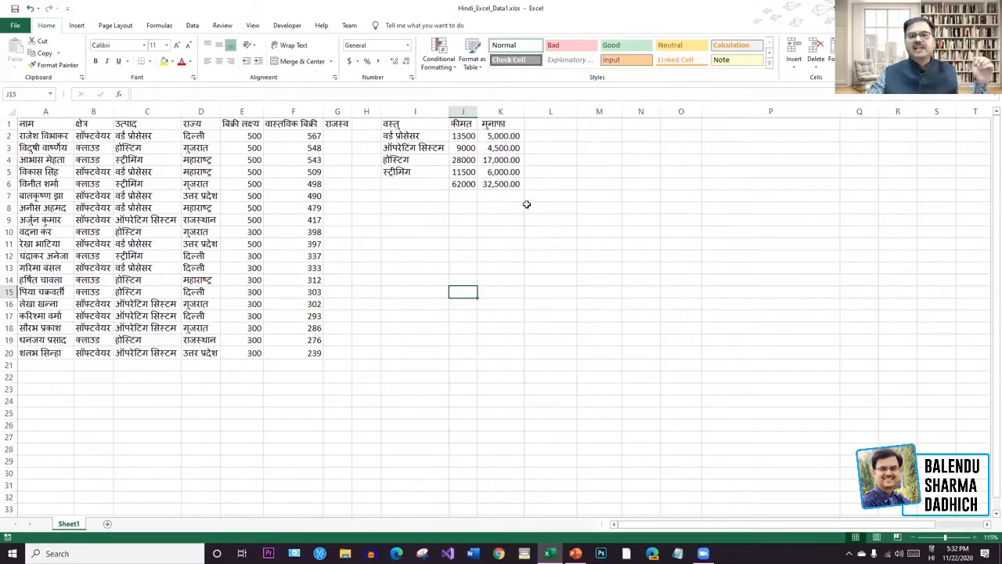
left_click(508, 183)
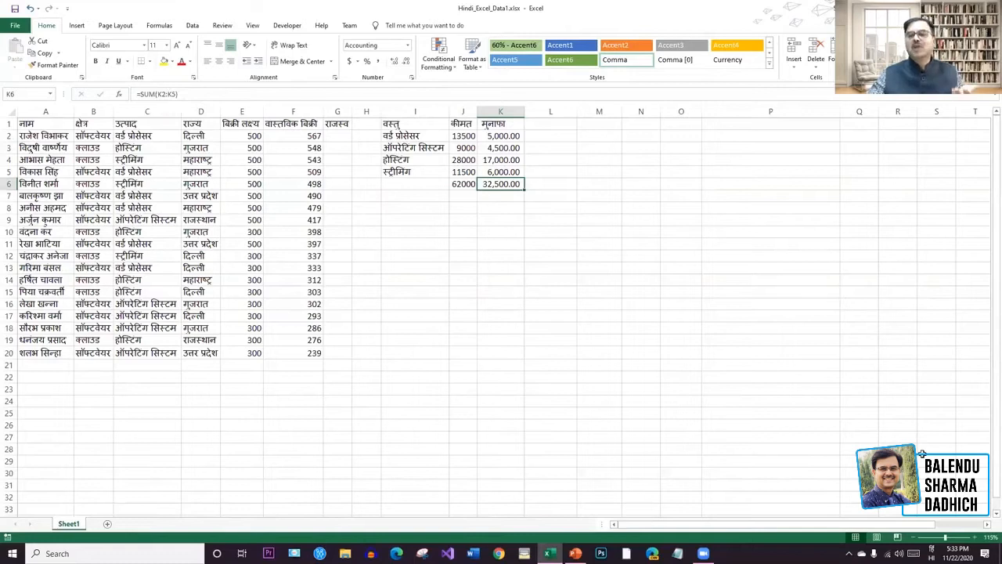
left_click(599, 304)
left_click(502, 183)
key("Delete")
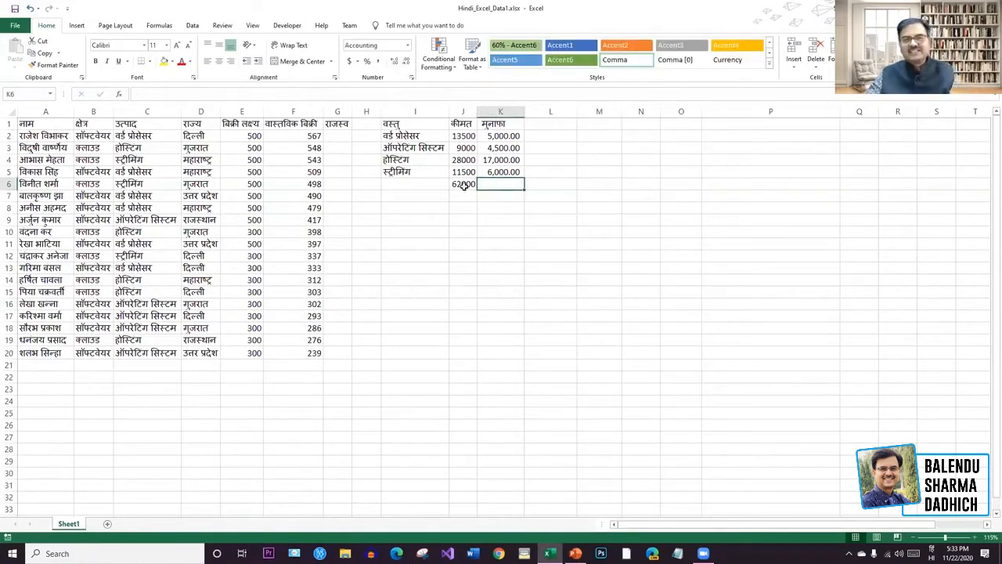
Delete the 62000 price total from cell J6.
left_click(468, 188)
key("Delete")
left_click(616, 298)
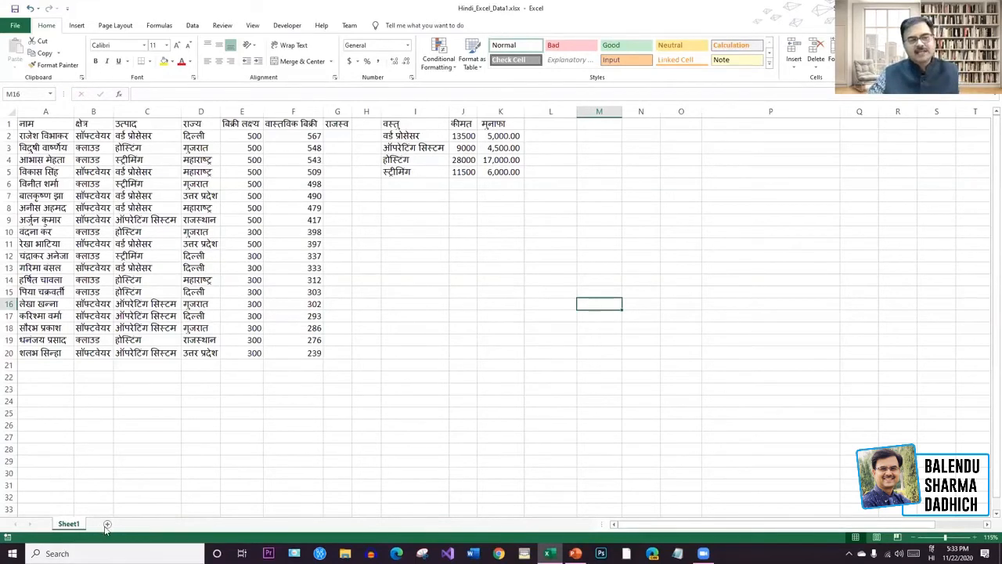
left_click(107, 525)
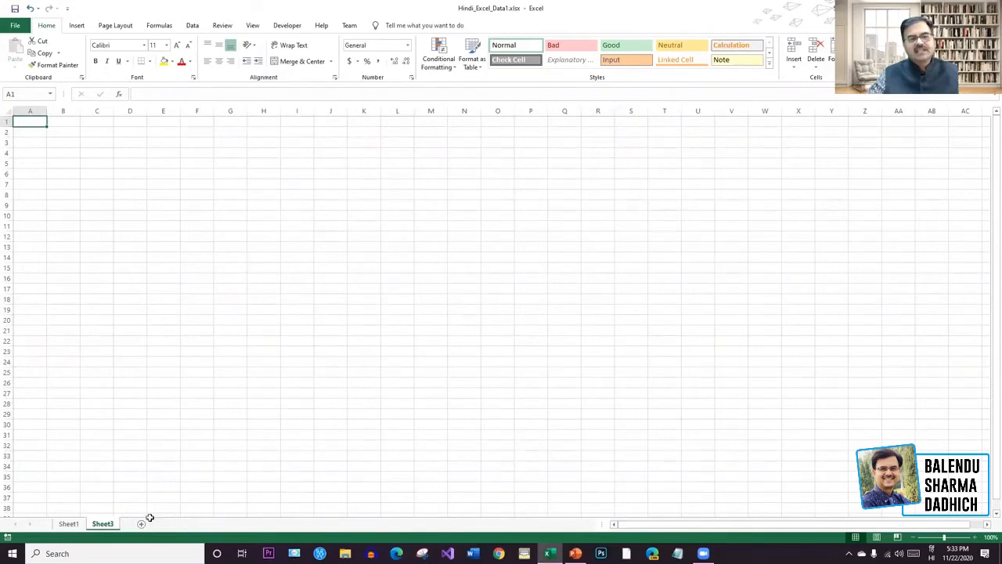
left_click(142, 523)
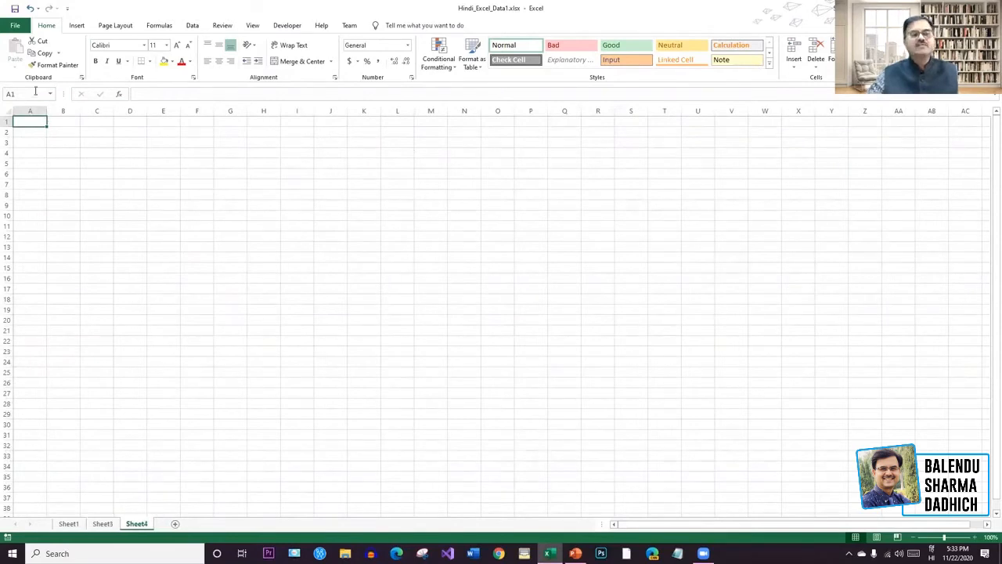
left_click(72, 525)
left_click(136, 524)
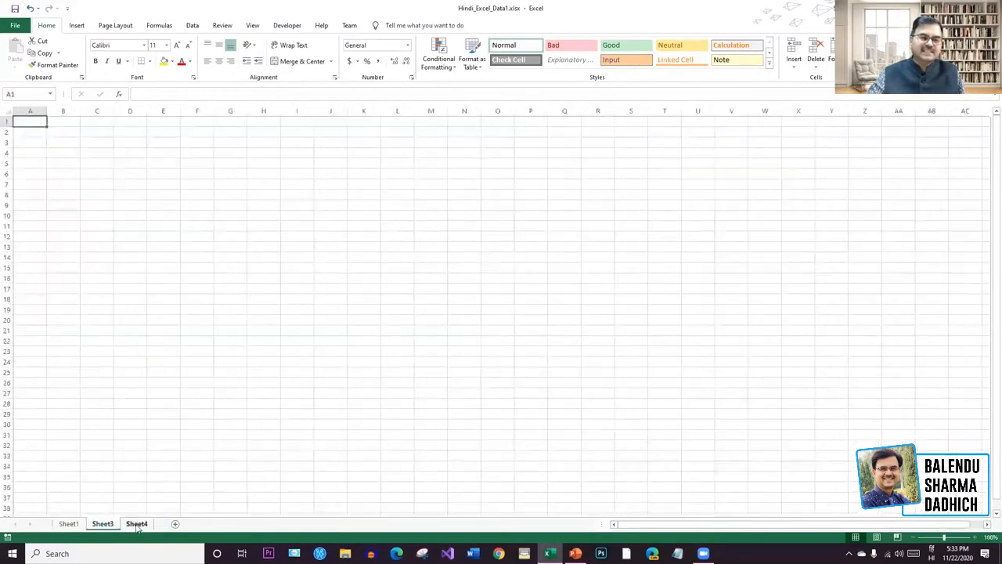
right_click(137, 524)
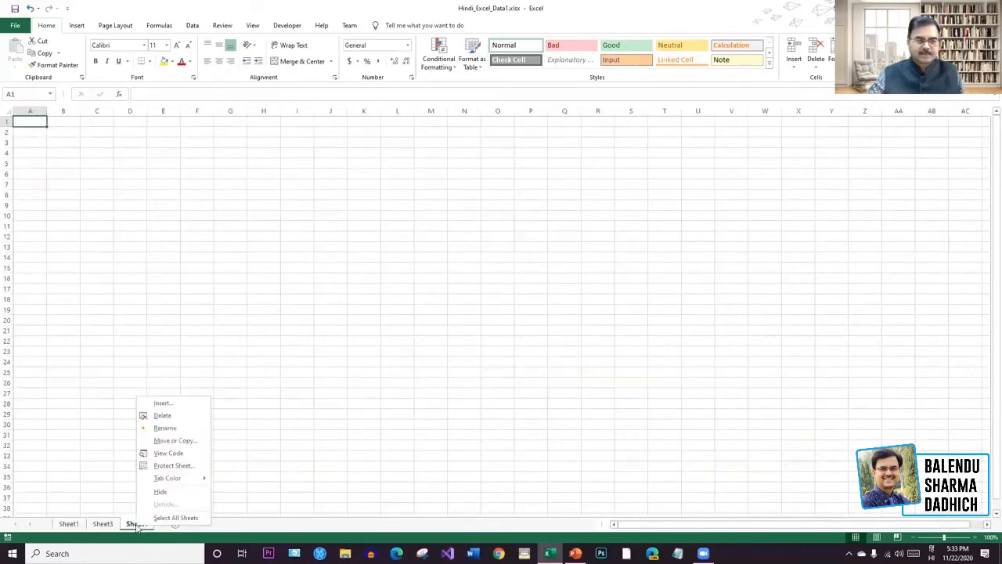
left_click(174, 416)
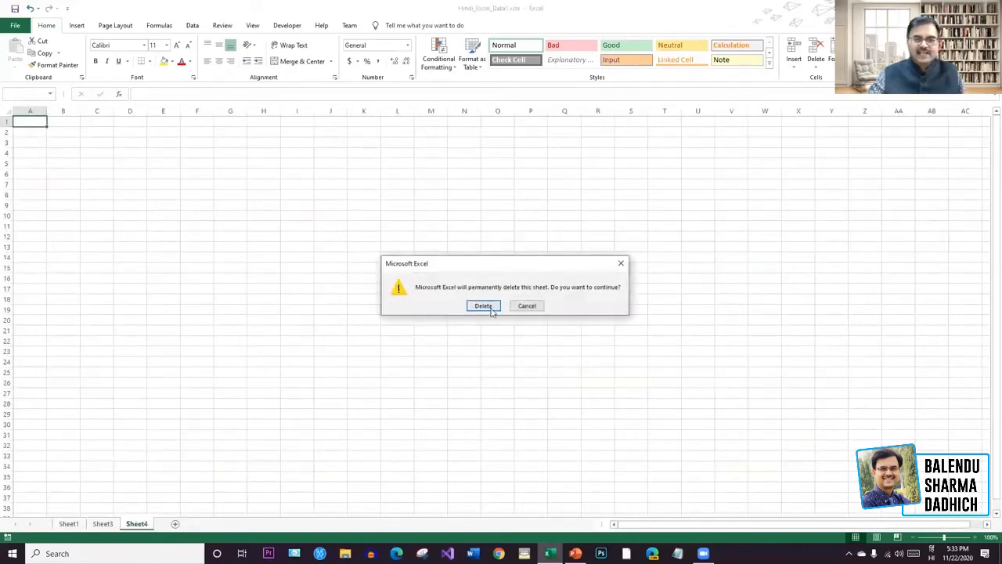
left_click(492, 310)
right_click(112, 530)
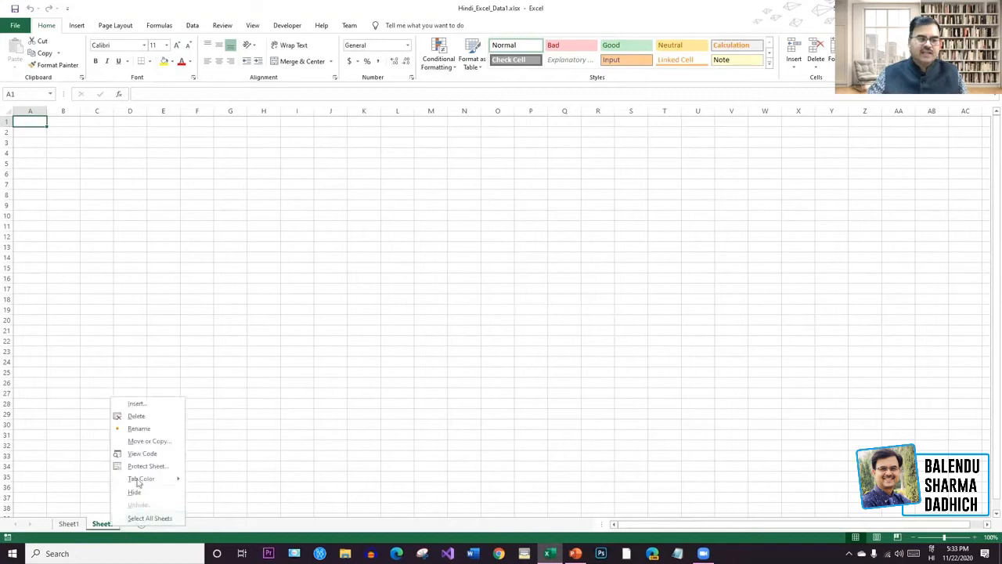
left_click(142, 417)
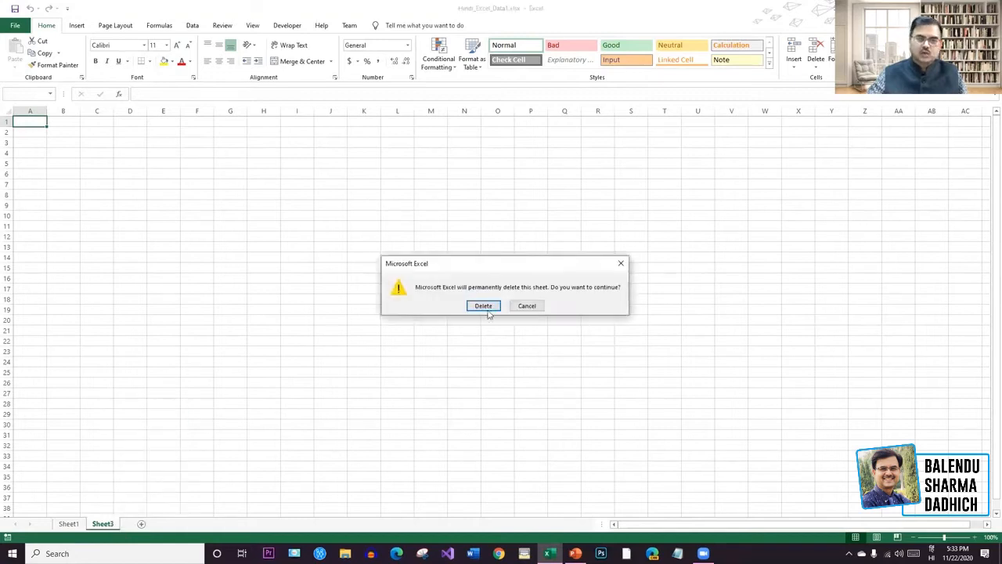
left_click(483, 305)
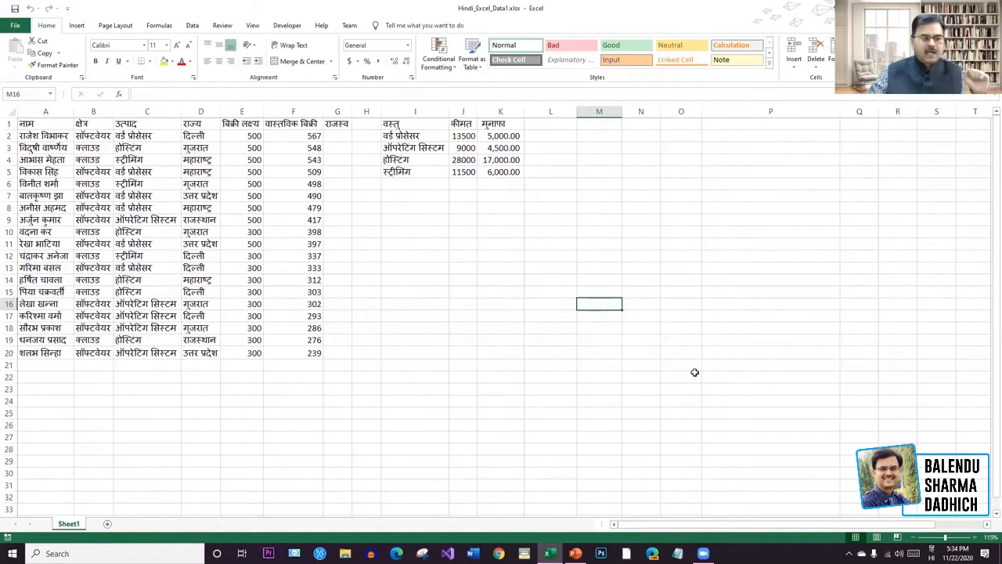
Select and copy the whole sales table A1:K20 on Sheet1.
left_click(783, 362)
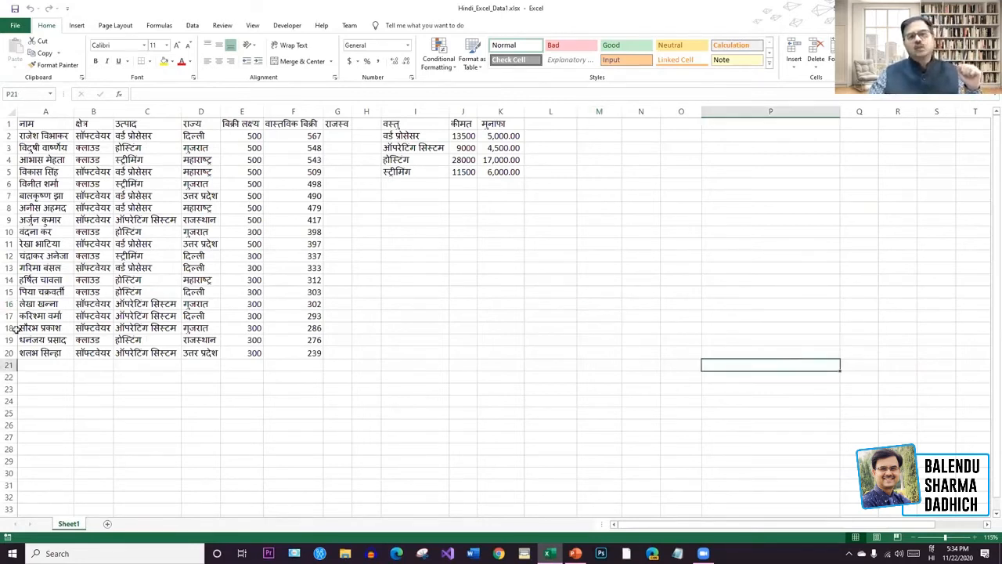
left_click(499, 354)
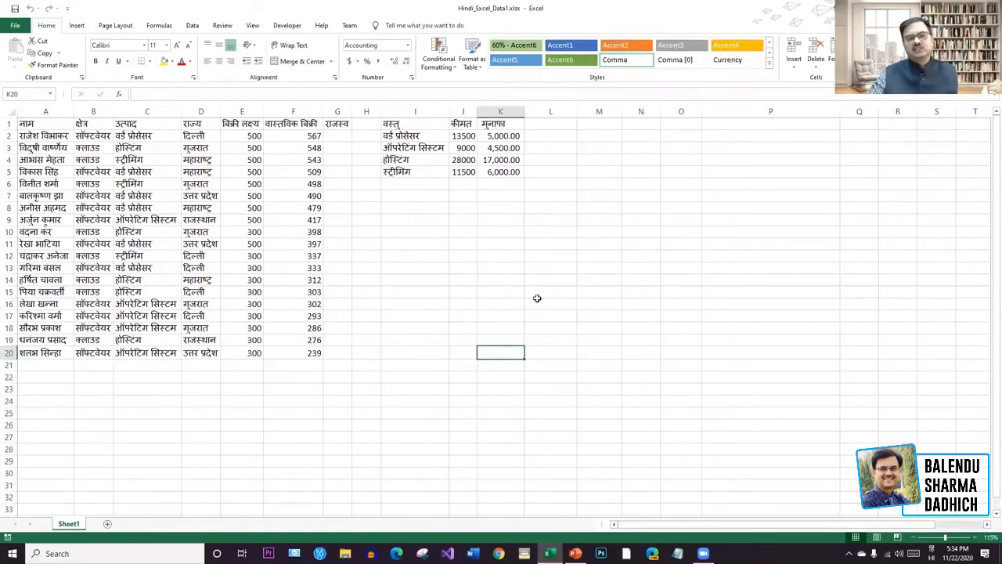
mouse_move(498, 353)
left_mouse_down()
mouse_move(26, 173)
mouse_move(23, 124)
left_mouse_up()
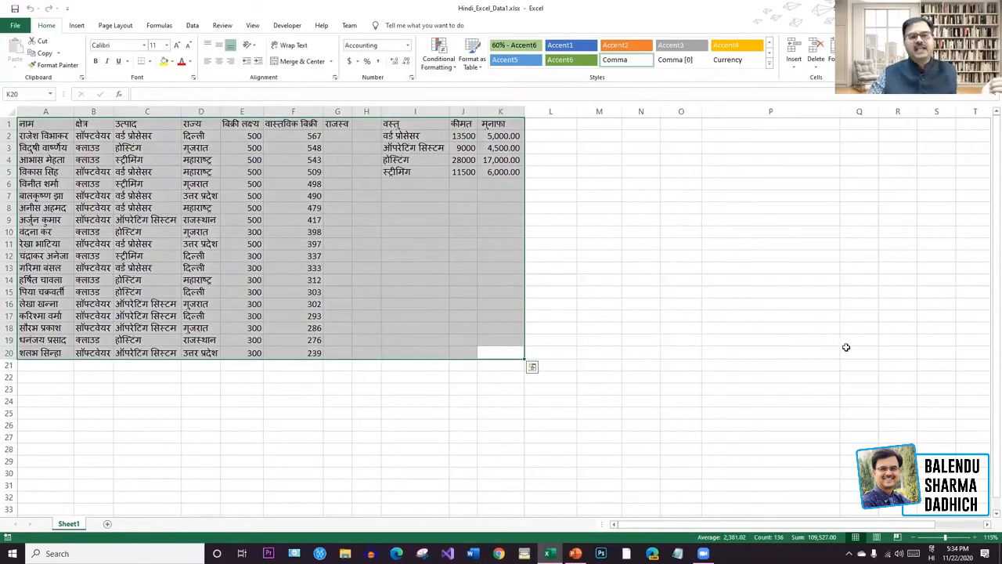
left_click(45, 53)
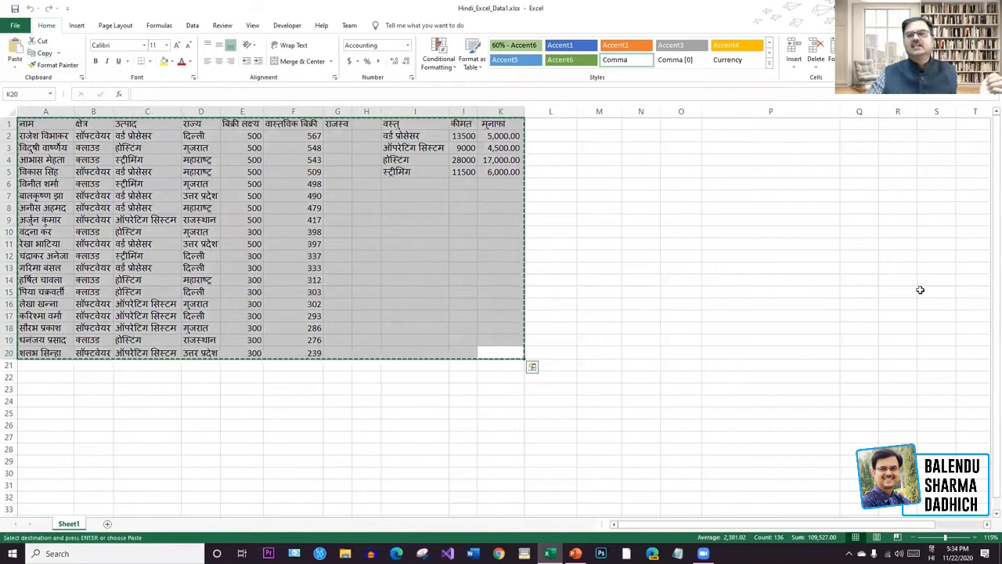
Add a new blank Sheet5 and end up on it.
left_click(107, 523)
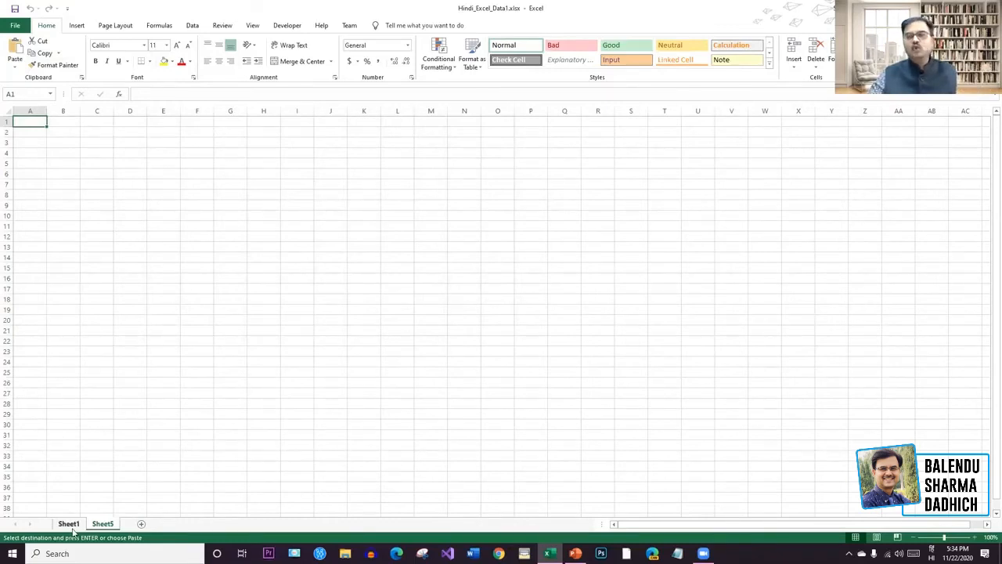
left_click(71, 524)
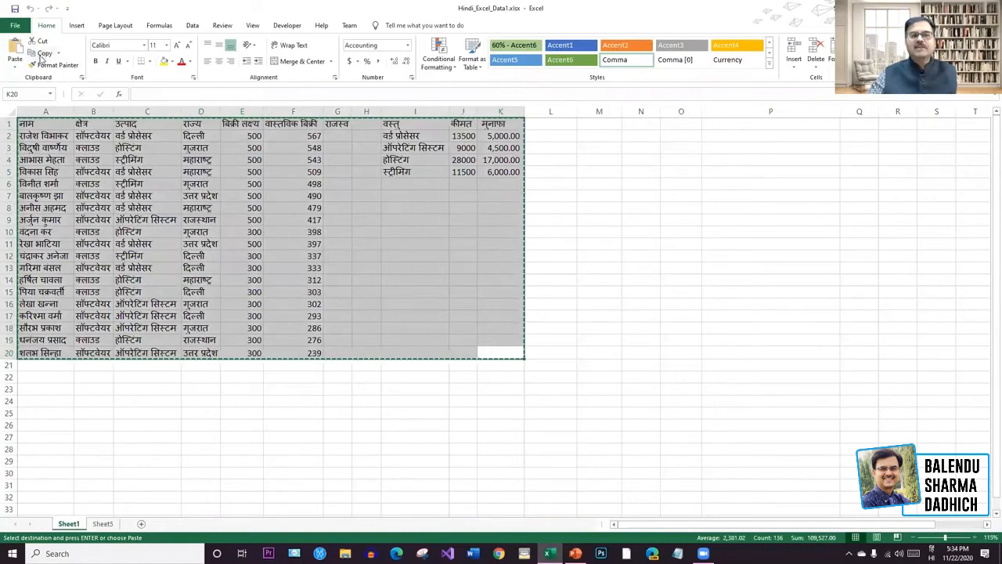
left_click(102, 524)
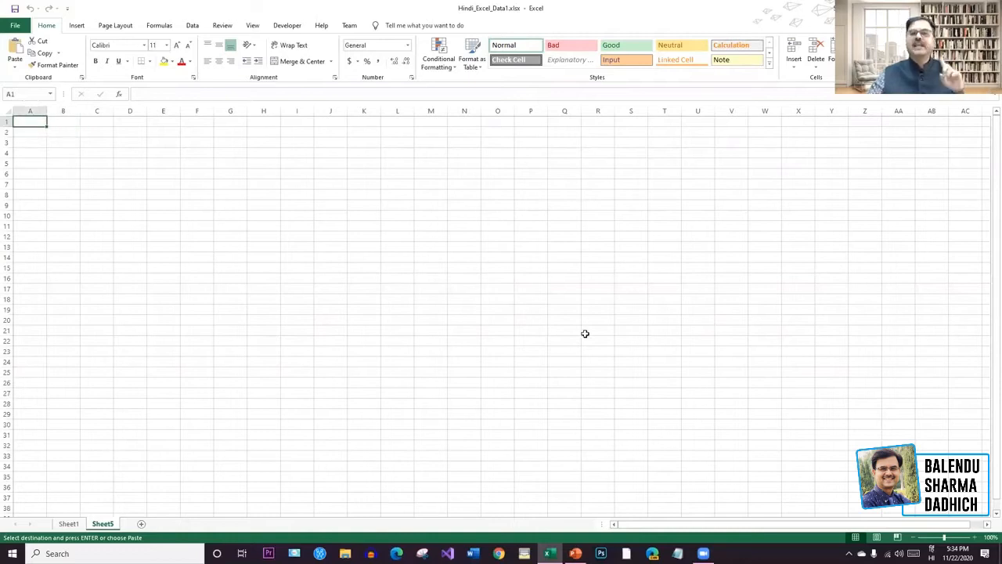
Paste the copied sales table into Sheet5 at A1 and again at R1.
left_click(18, 47)
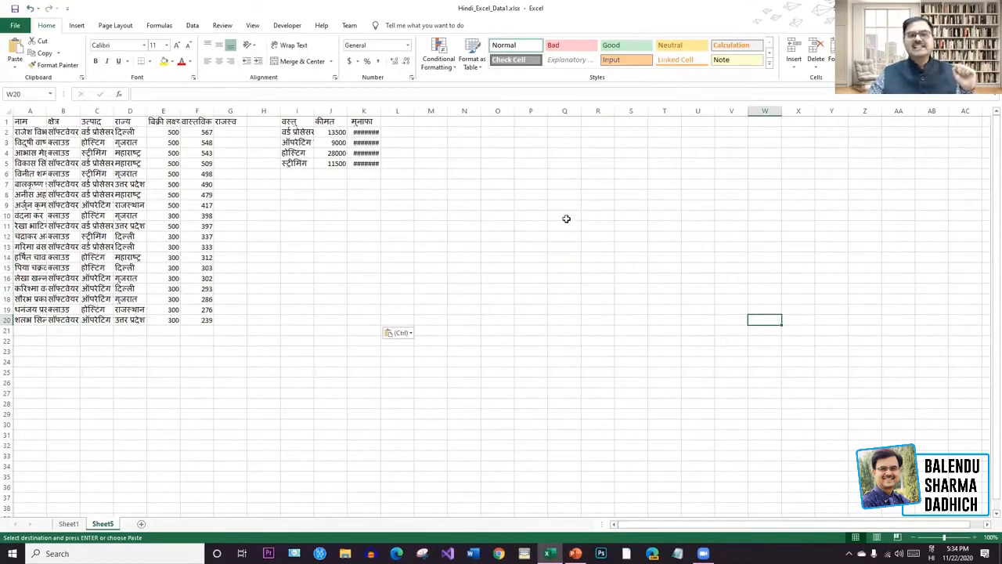
left_click_drag(432, 119, 783, 318)
left_click(689, 268)
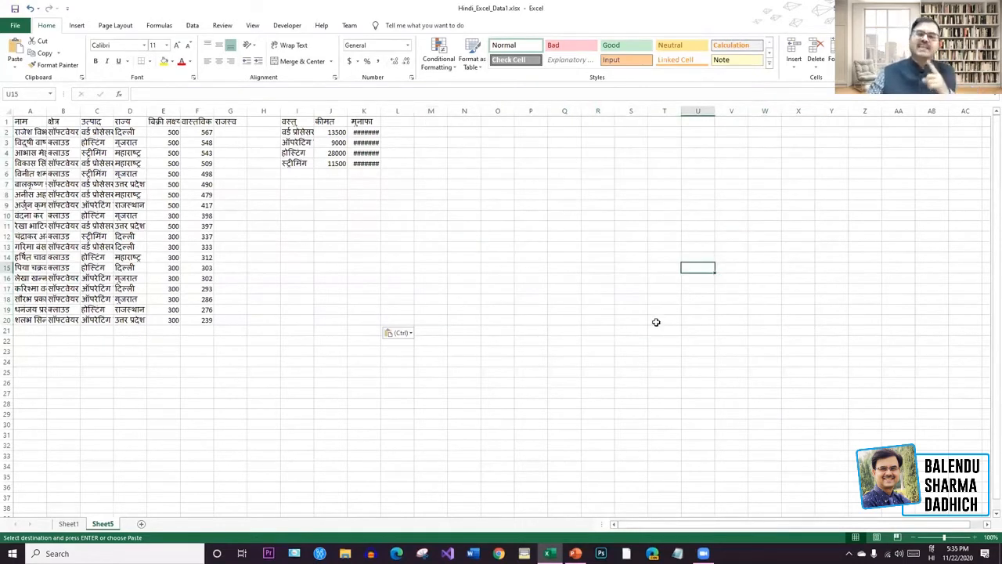
key("ctrl")
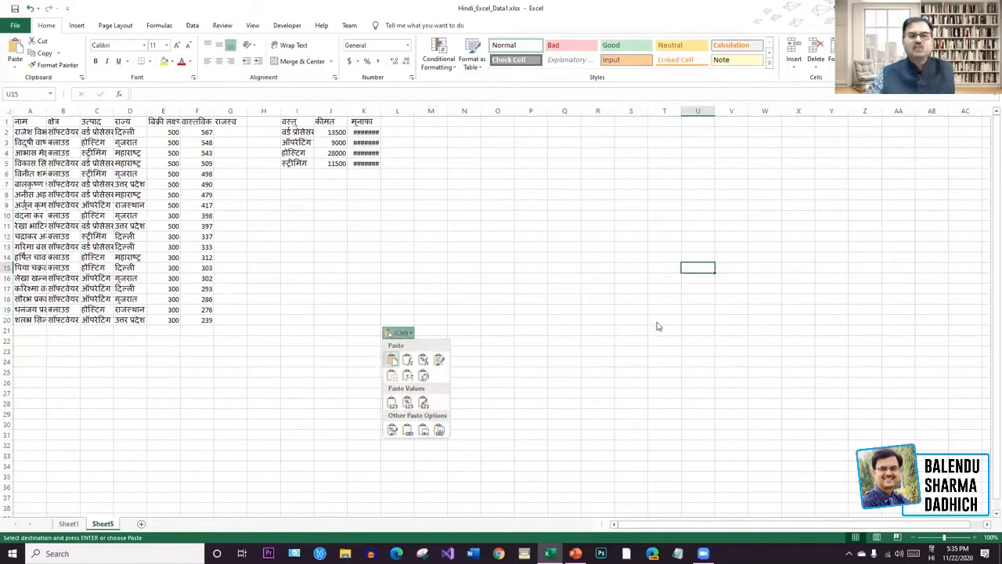
key("Escape")
left_click(597, 120)
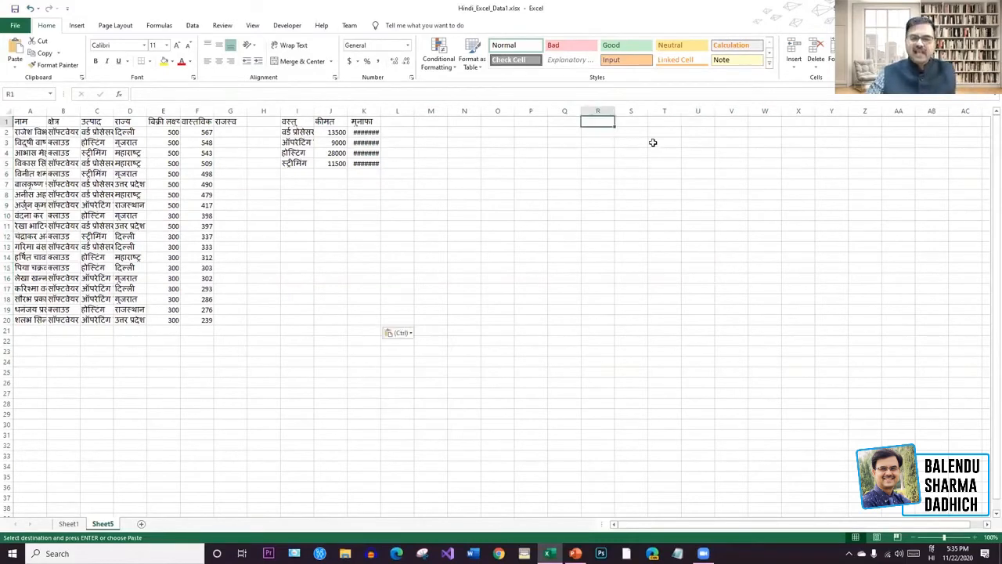
key("ctrl+v")
left_click(464, 268)
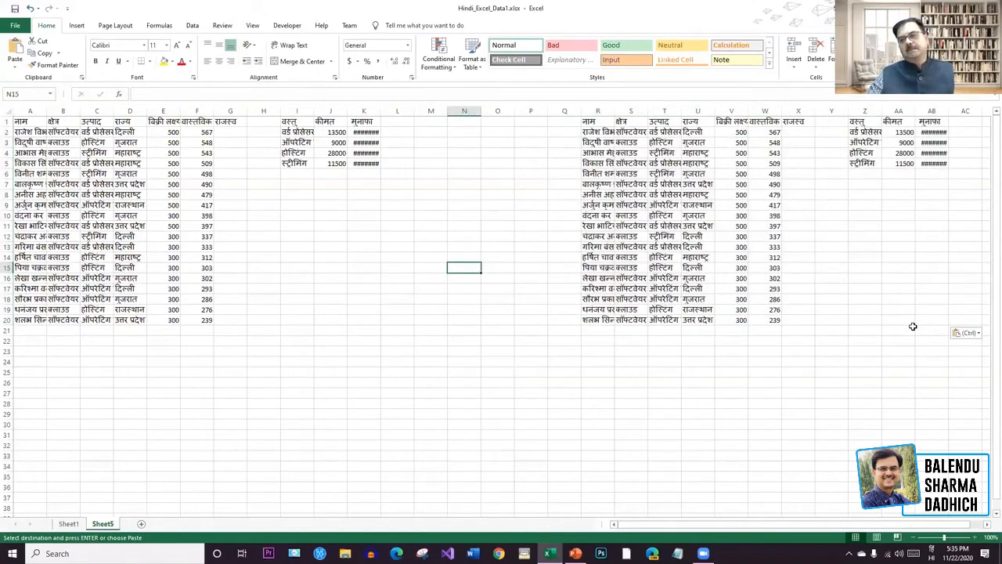
Clear all data from A1 to AB24 on Sheet5.
left_click_drag(939, 361, 23, 121)
key("Delete")
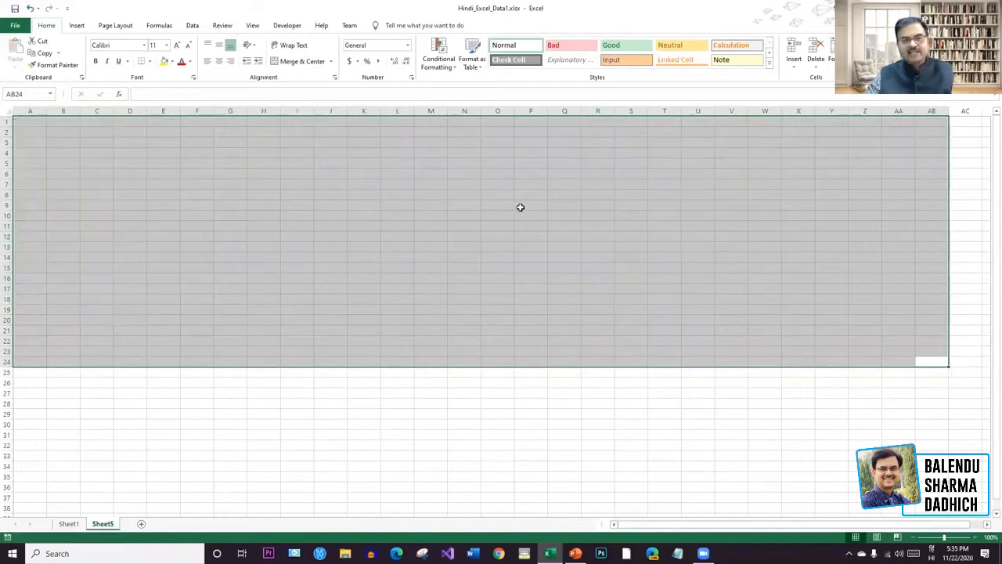
left_click(519, 207)
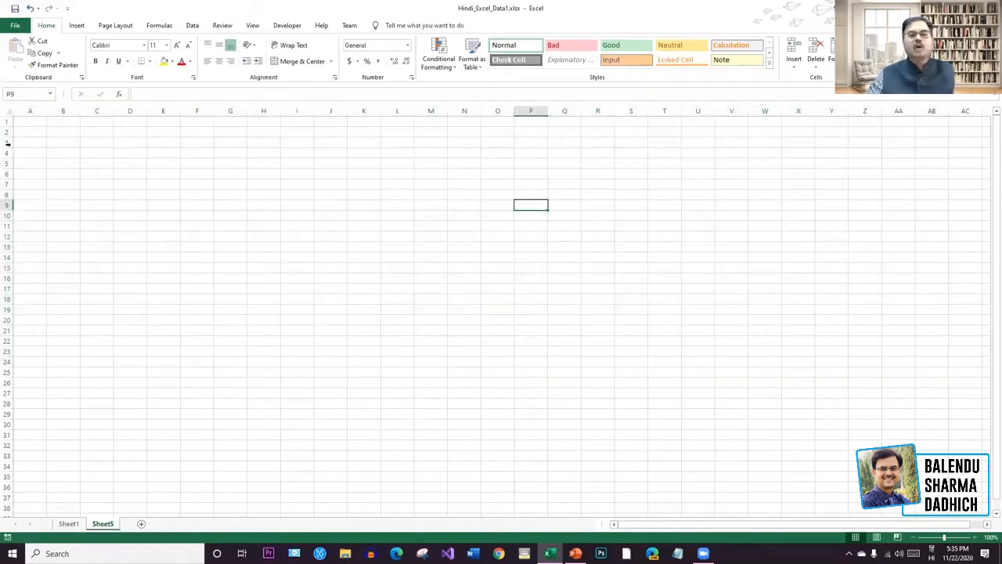
On Sheet1, copy A1:K20, paste it at M1, then undo that paste.
key("ctrl+Page_Up")
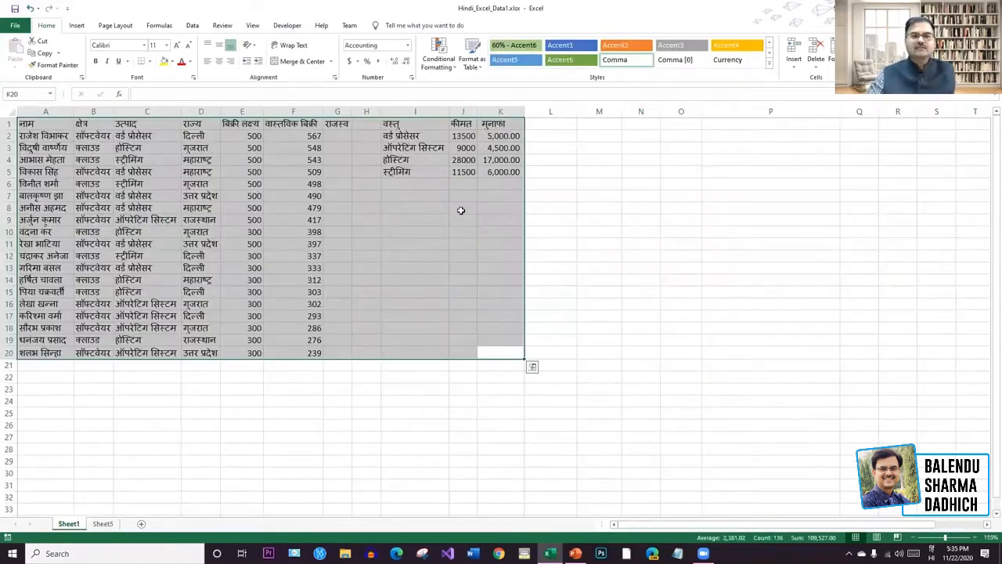
left_click(43, 52)
left_click(603, 129)
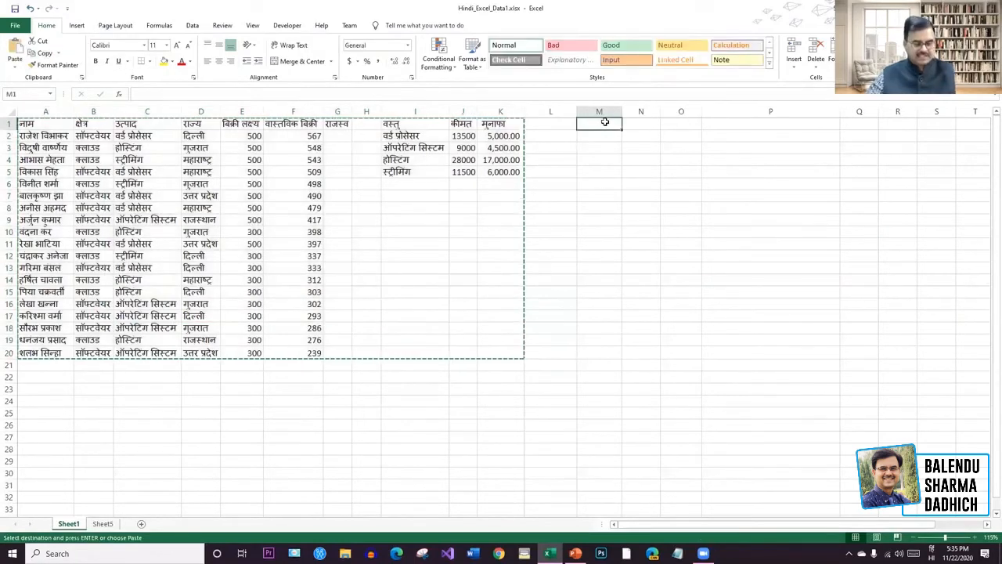
key("ctrl+v")
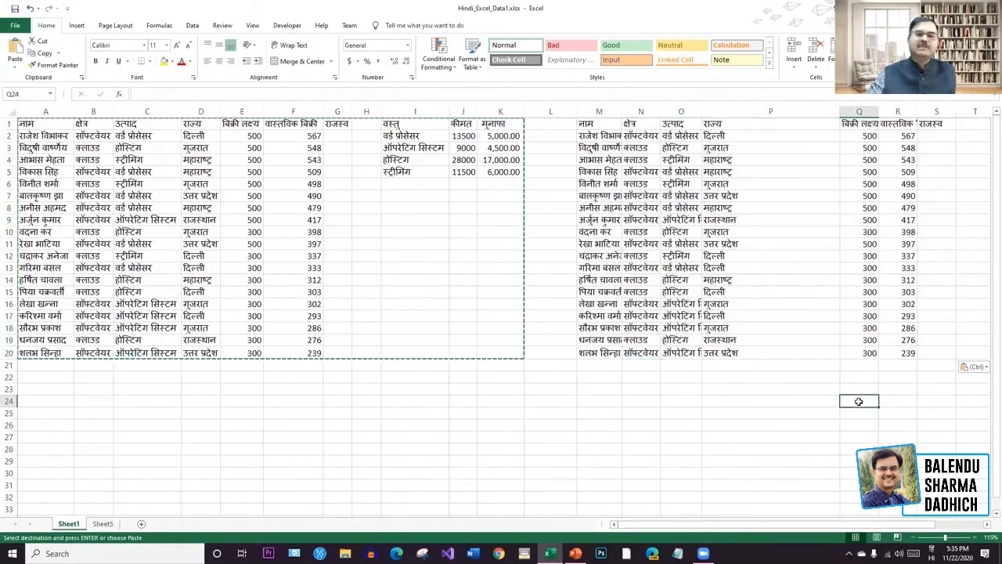
key("ctrl+z")
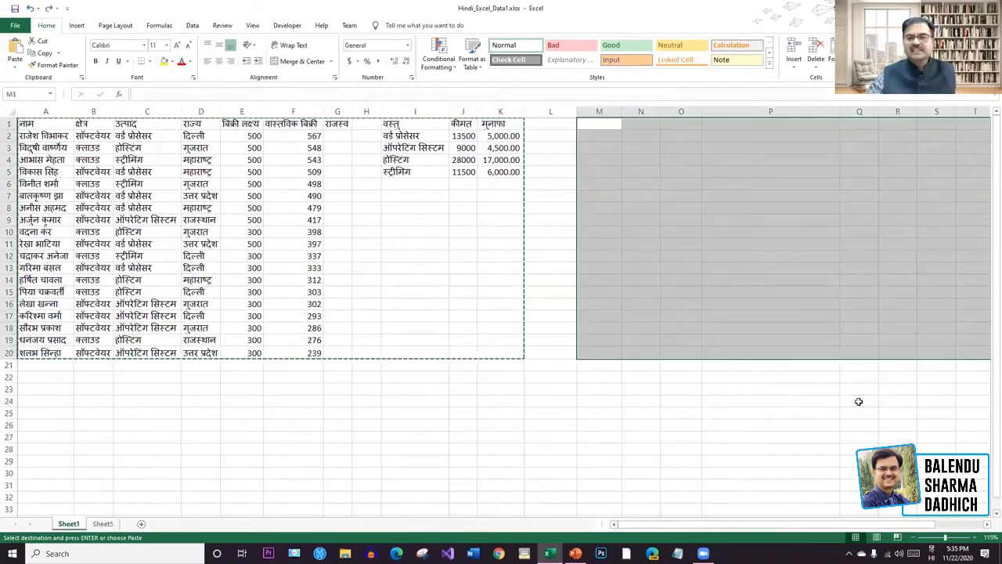
left_click(725, 390)
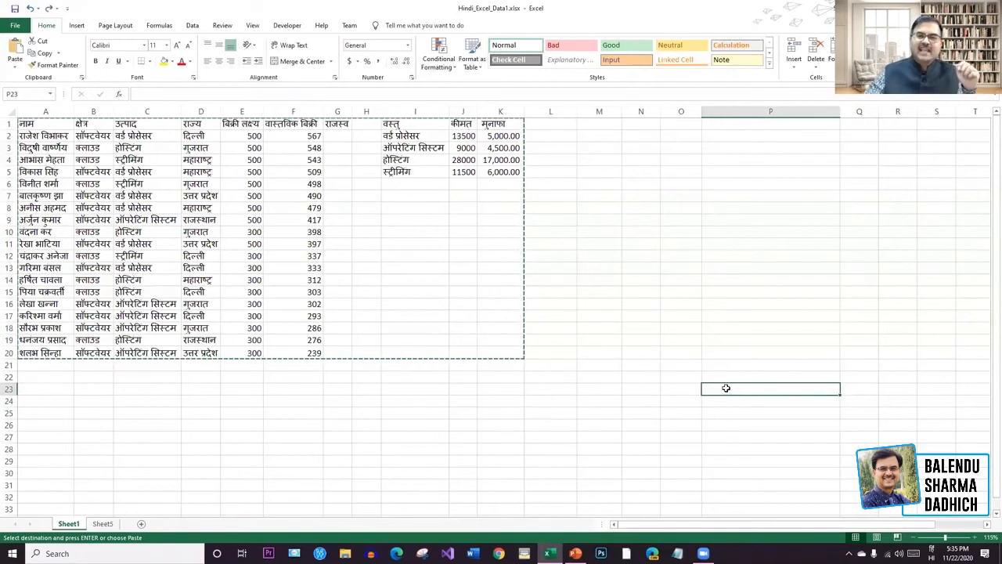
mouse_move(613, 126)
left_mouse_down()
mouse_move(914, 340)
mouse_move(967, 400)
mouse_move(917, 358)
left_mouse_up()
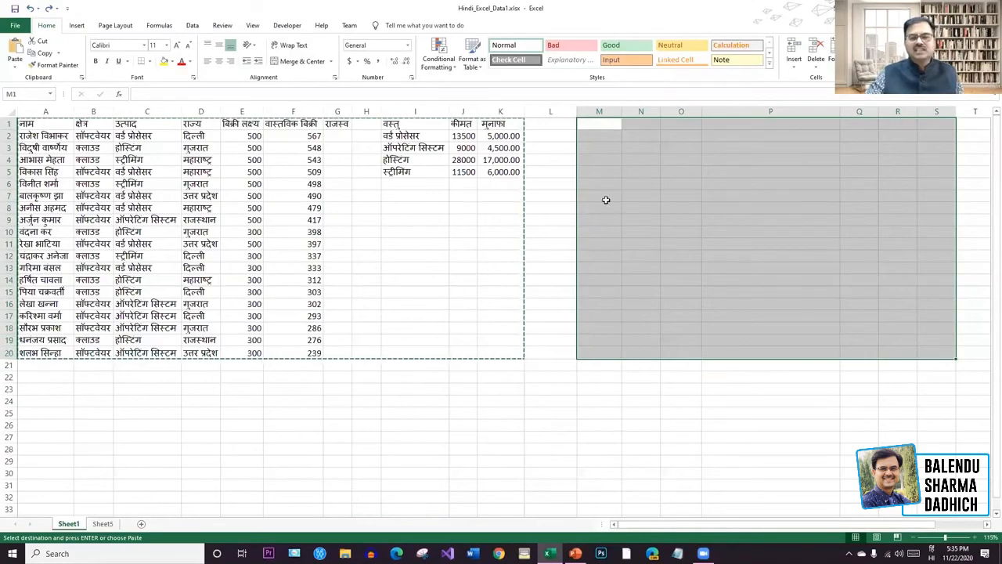
left_click(790, 266)
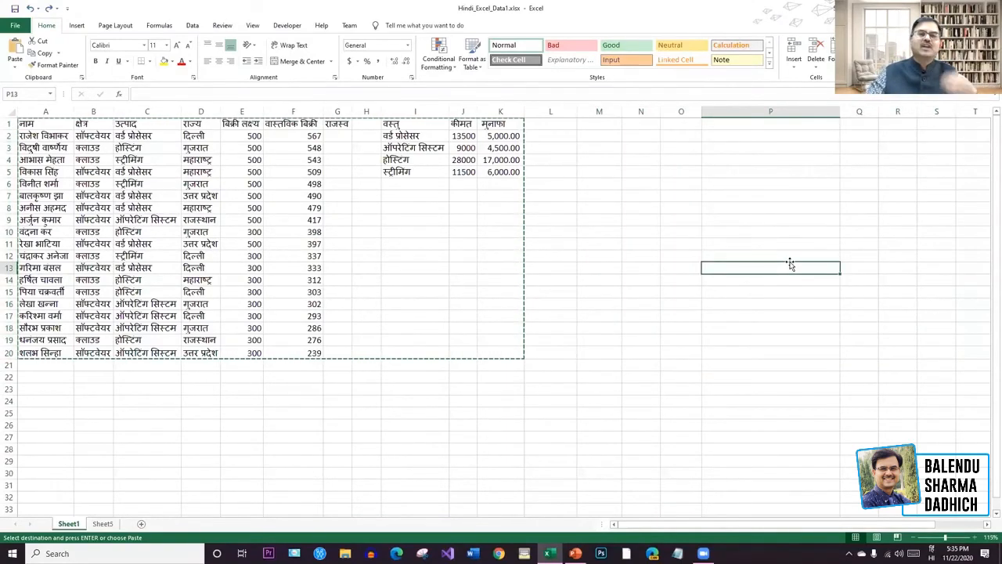
Delete the empty Sheet5 tab and confirm the deletion, leaving only Sheet1.
left_click(598, 281)
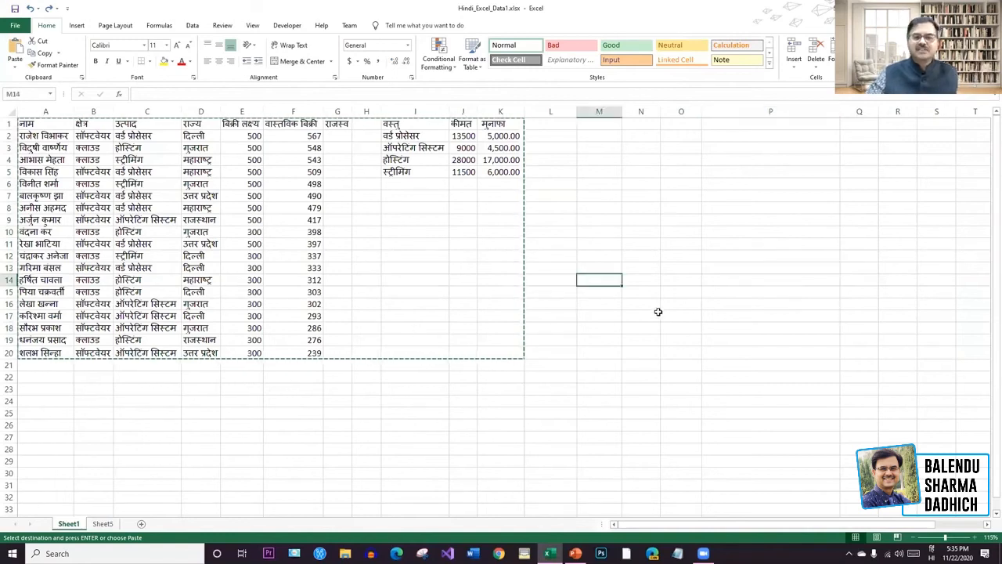
right_click(108, 526)
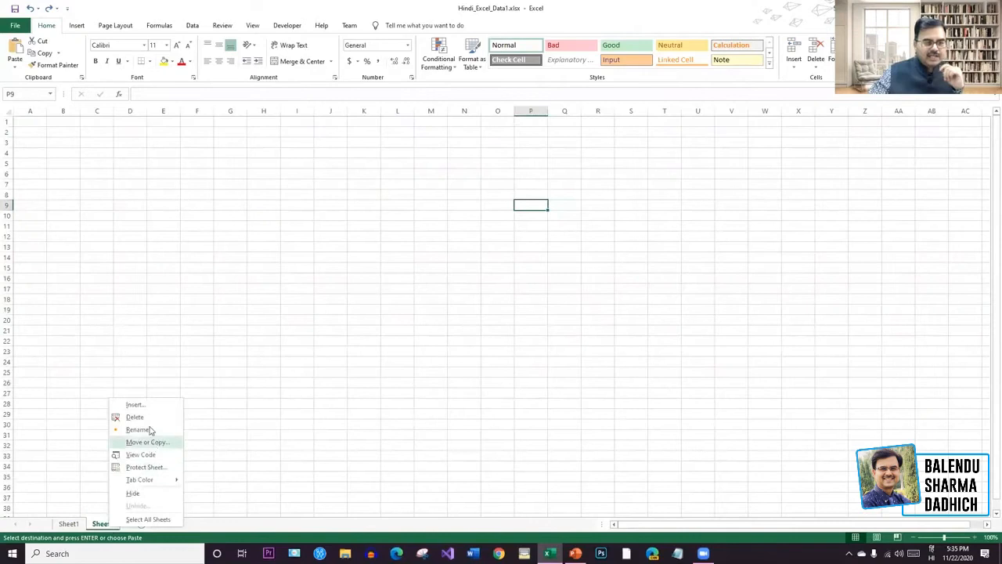
left_click(135, 418)
left_click(481, 304)
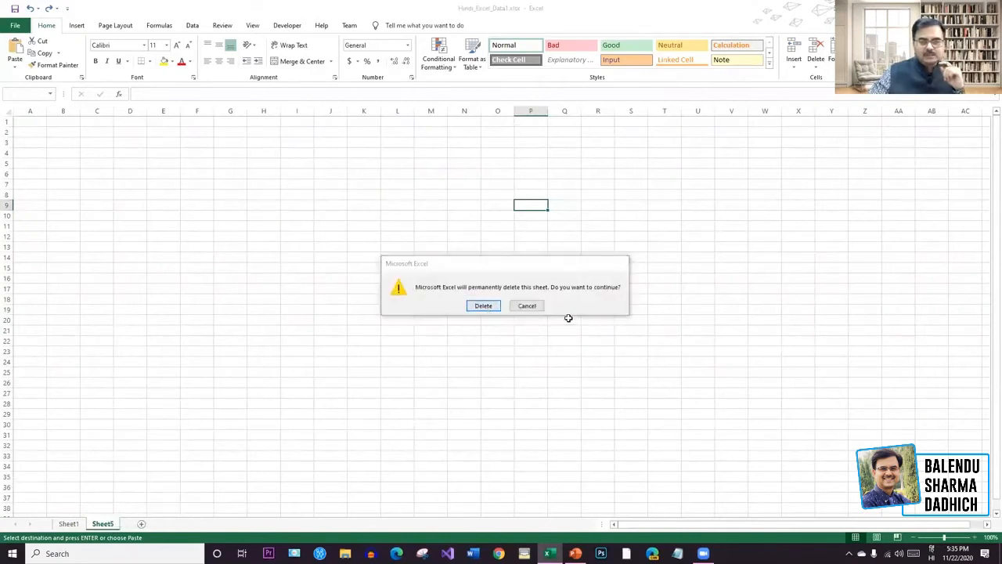
left_click(802, 292)
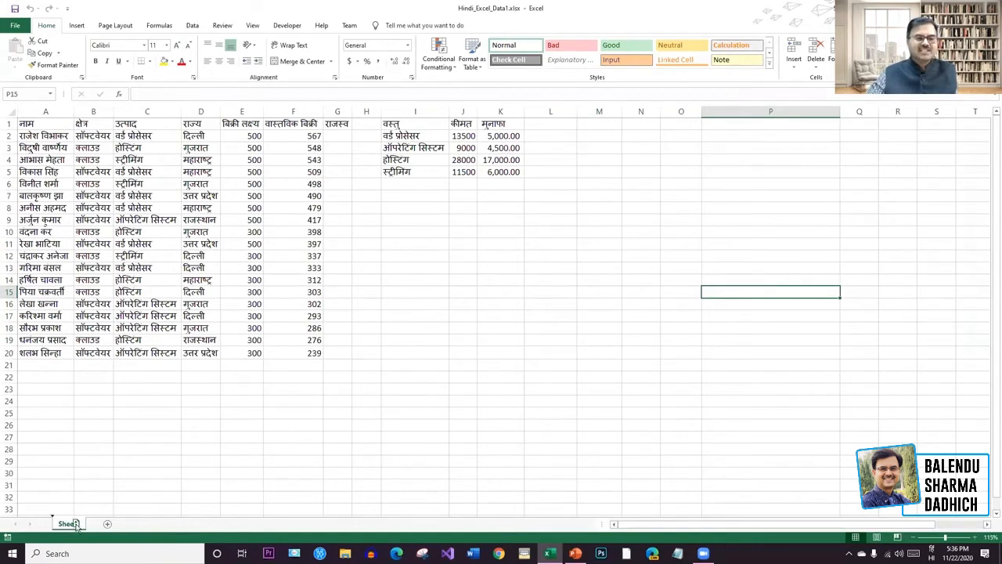
Make two copies of Sheet1, creating Sheet1 (2) and Sheet1 (3).
left_click_drag(76, 524, 97, 529)
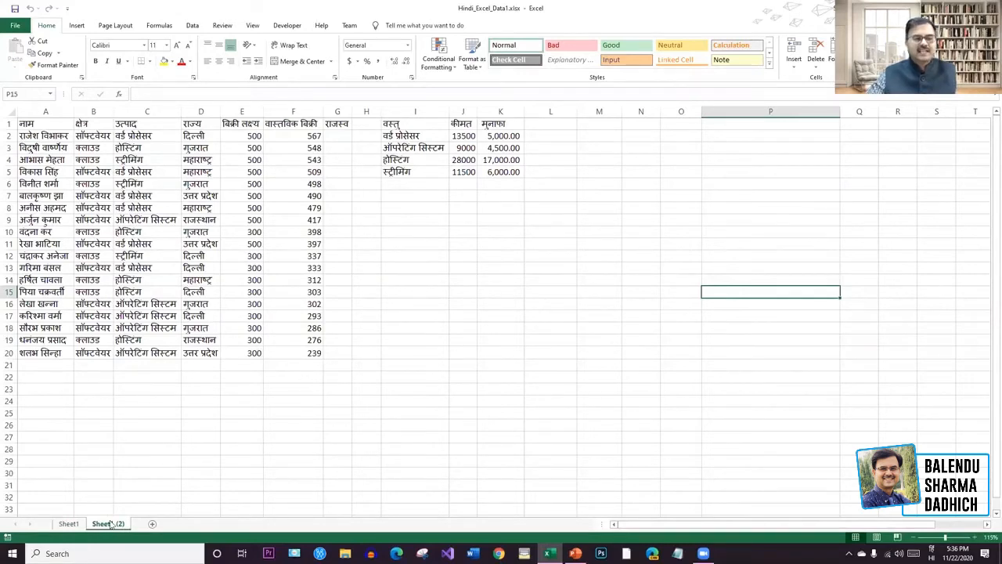
left_click_drag(120, 527, 166, 526, "ctrl")
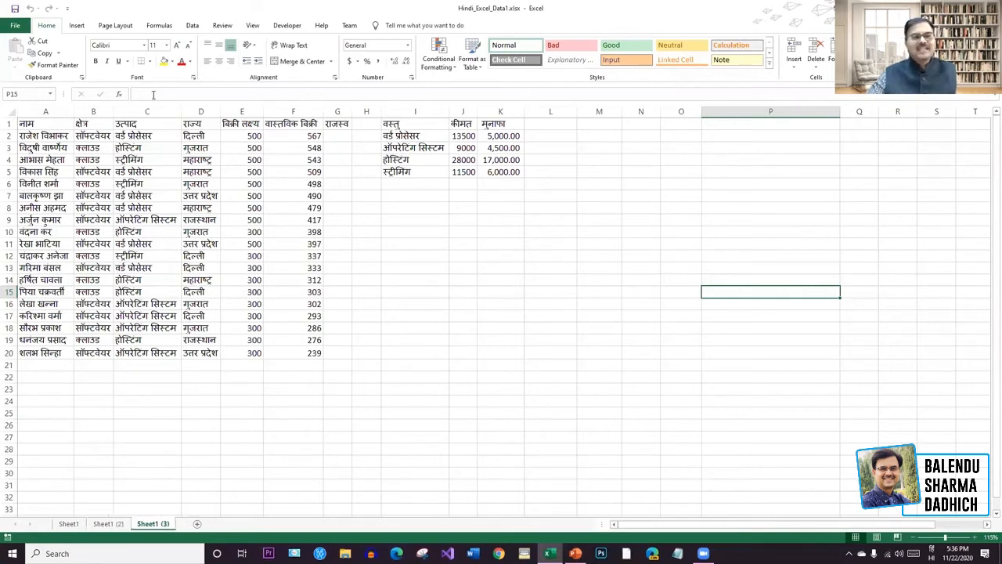
left_click(13, 122)
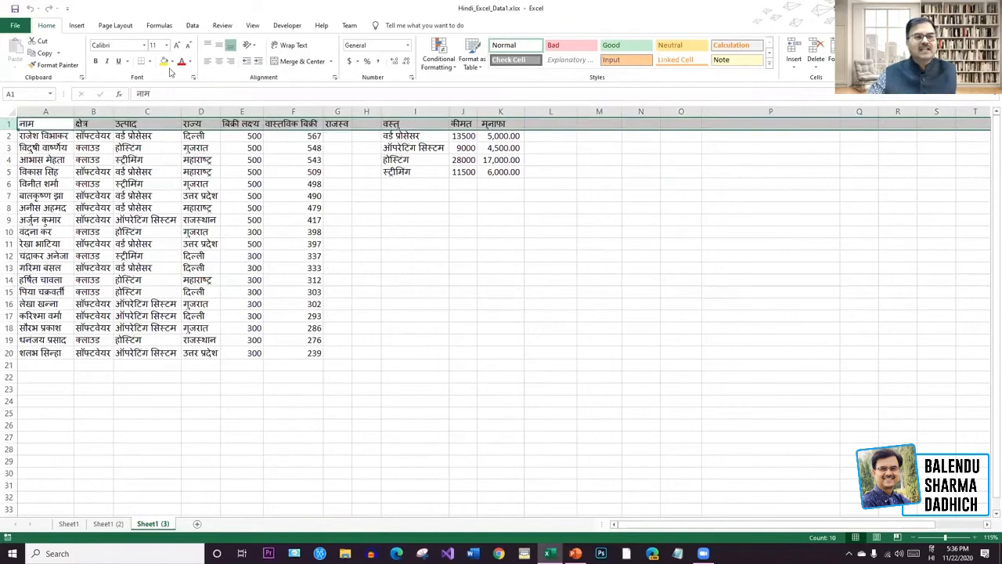
Colour the header row text of Sheet1 (2) blue-grey.
left_click(108, 523)
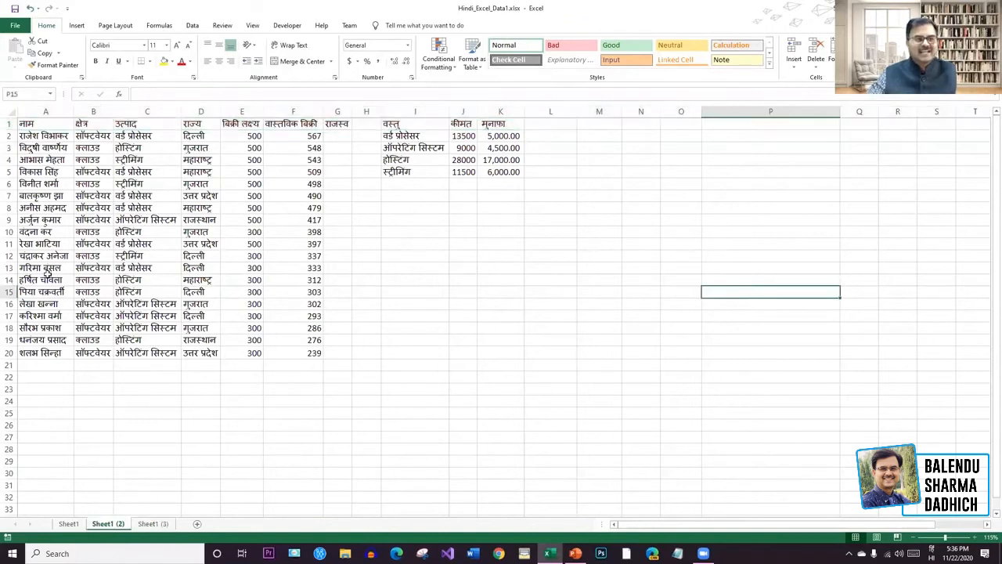
left_click(7, 123)
left_click(190, 61)
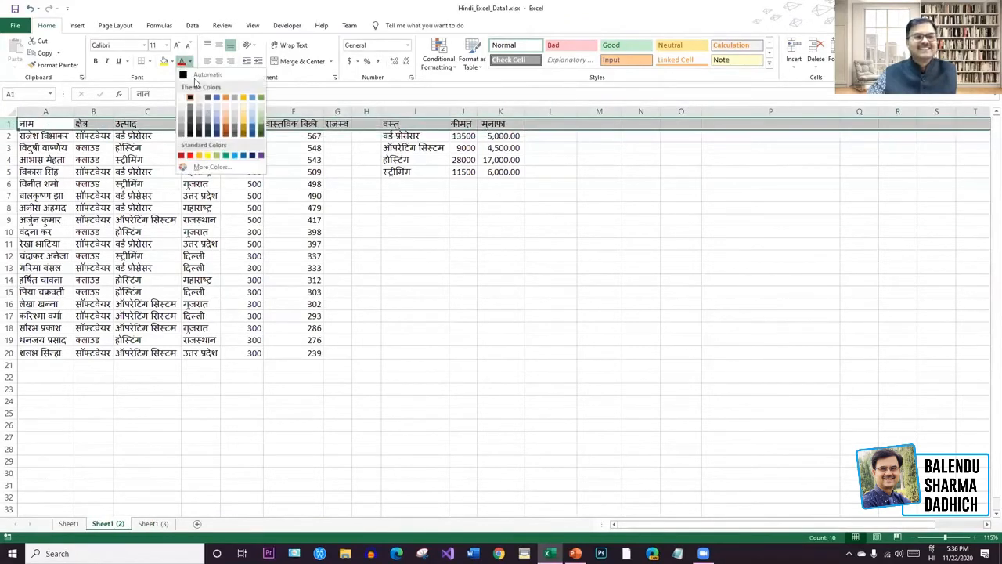
left_click(252, 129)
left_click(412, 254)
Compare Sheet1 with its copies, ending on Sheet1 (3).
left_click(70, 523)
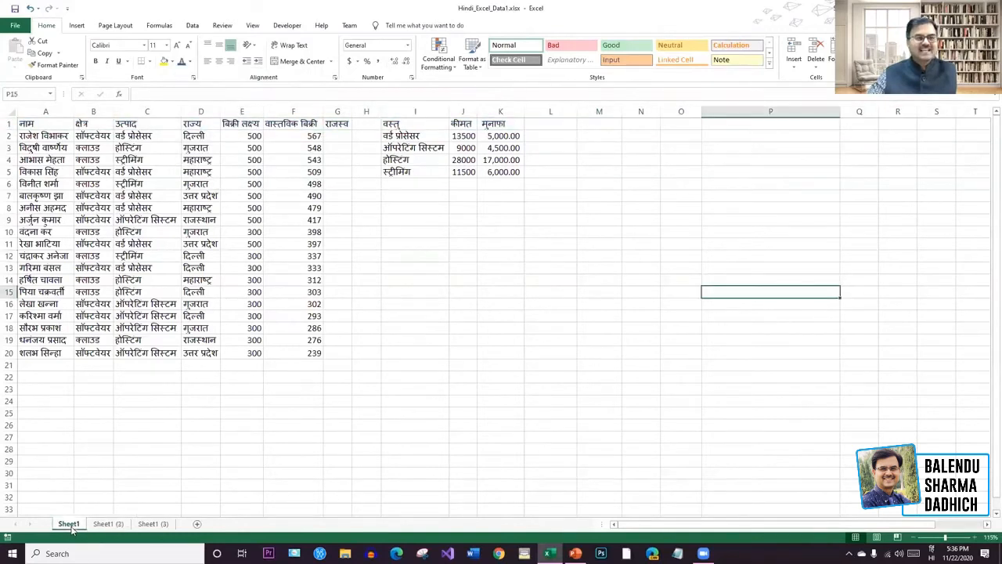
left_click(116, 525)
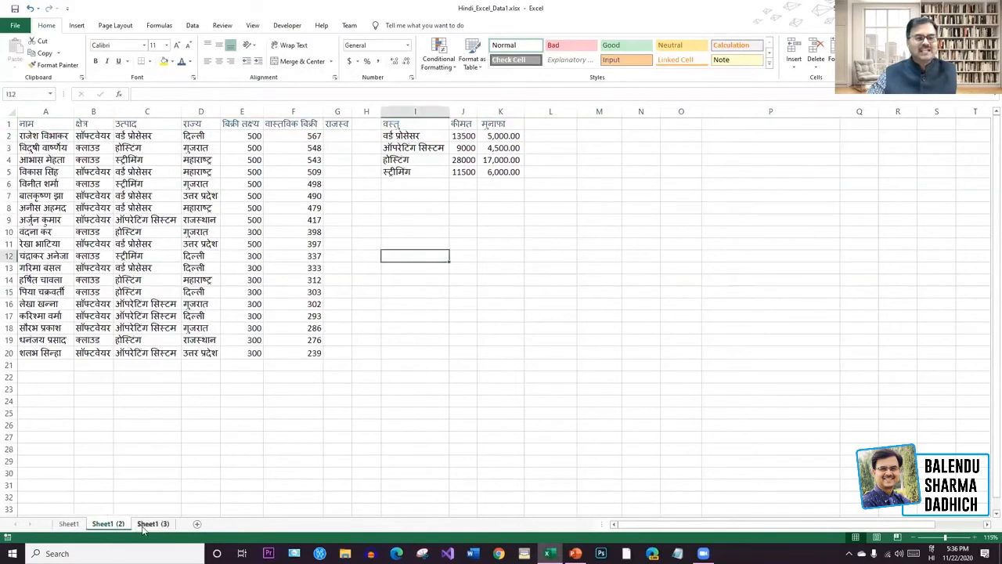
left_click(148, 524)
left_click(517, 390)
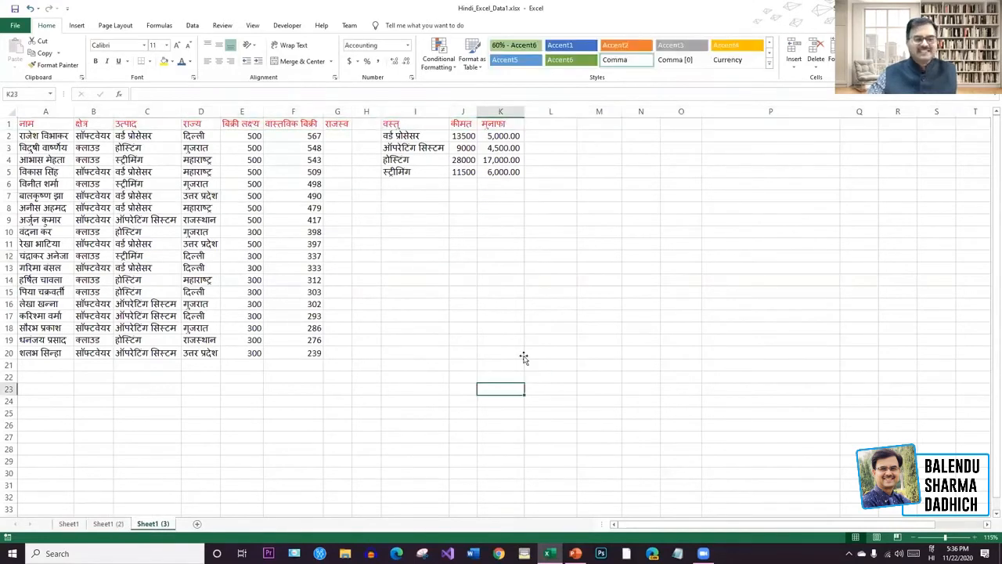
Delete the Sheet1 (3) and Sheet1 (2) copies, confirming each deletion.
right_click(166, 524)
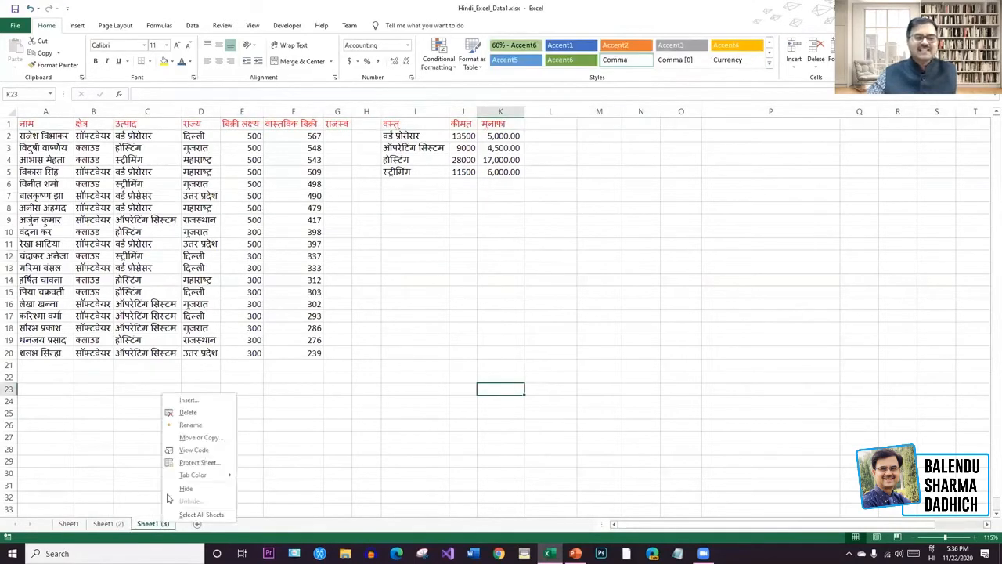
left_click(189, 412)
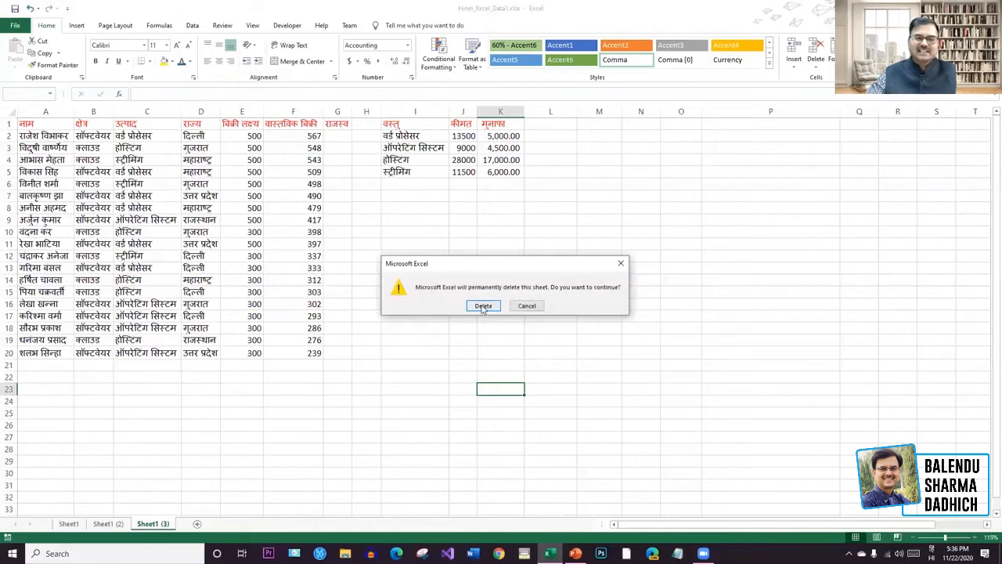
key("Return")
right_click(118, 523)
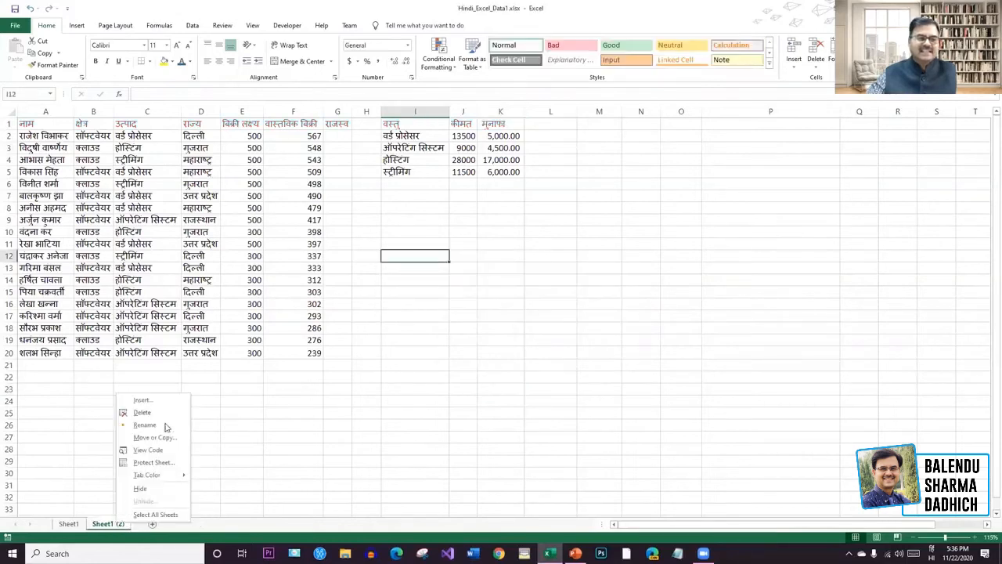
left_click(163, 413)
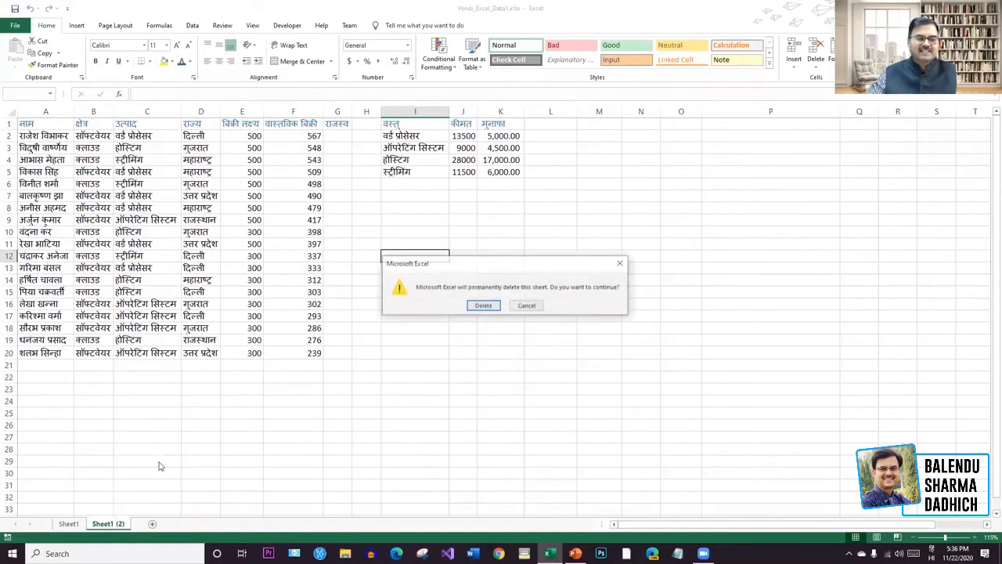
left_click(483, 306)
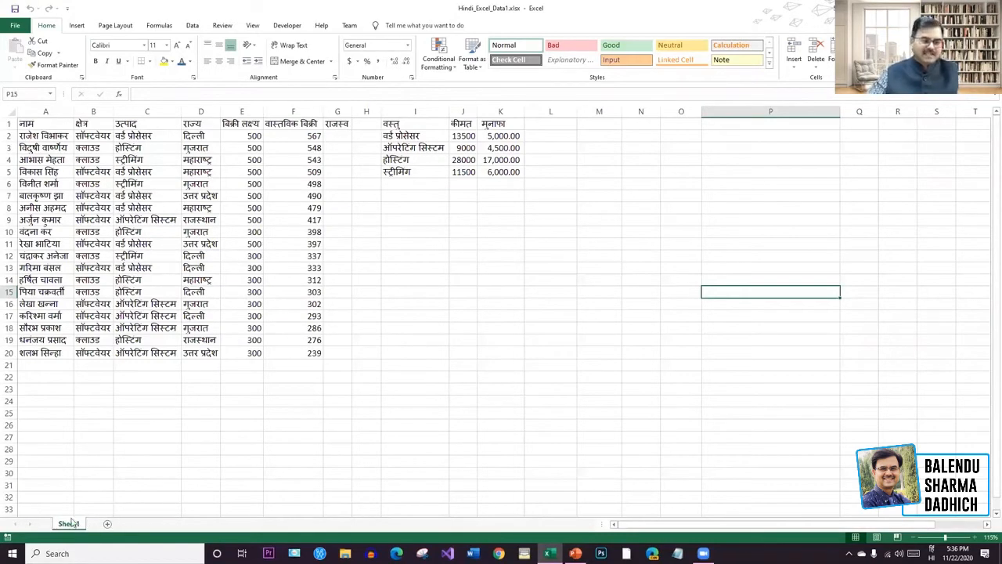
Copy Sheet1 again and select the whole मुनाफा profit column K.
left_click_drag(70, 529, 104, 526)
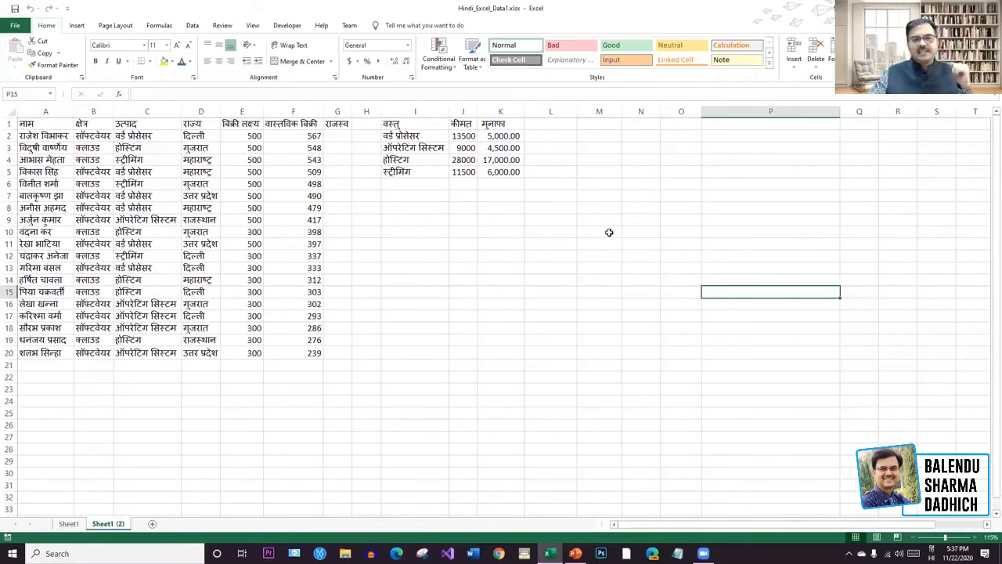
left_click(511, 112)
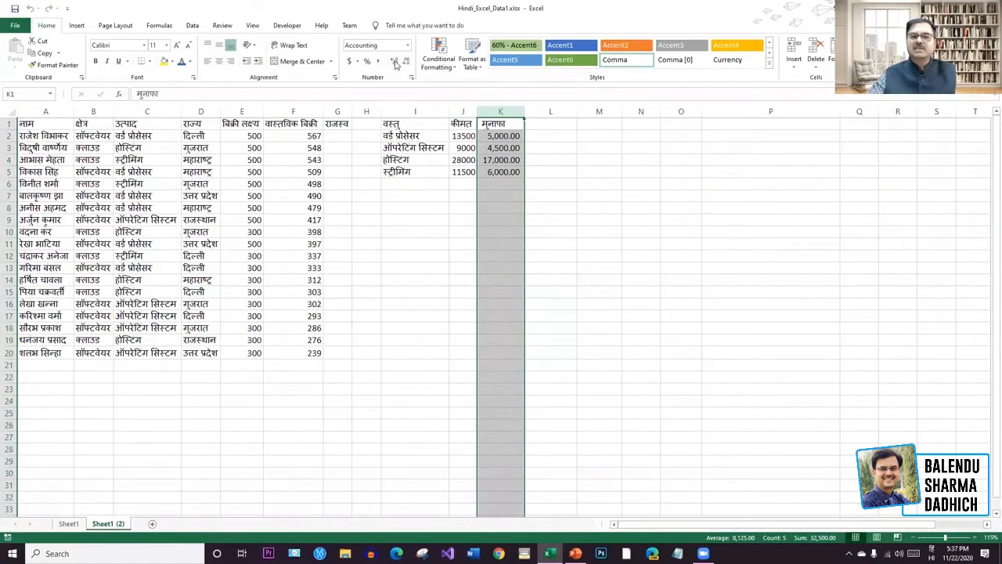
Set the मुनाफा profits to show no decimals, e.g. 5,000, 4,500, 17,000, 6,000.
left_click(396, 63)
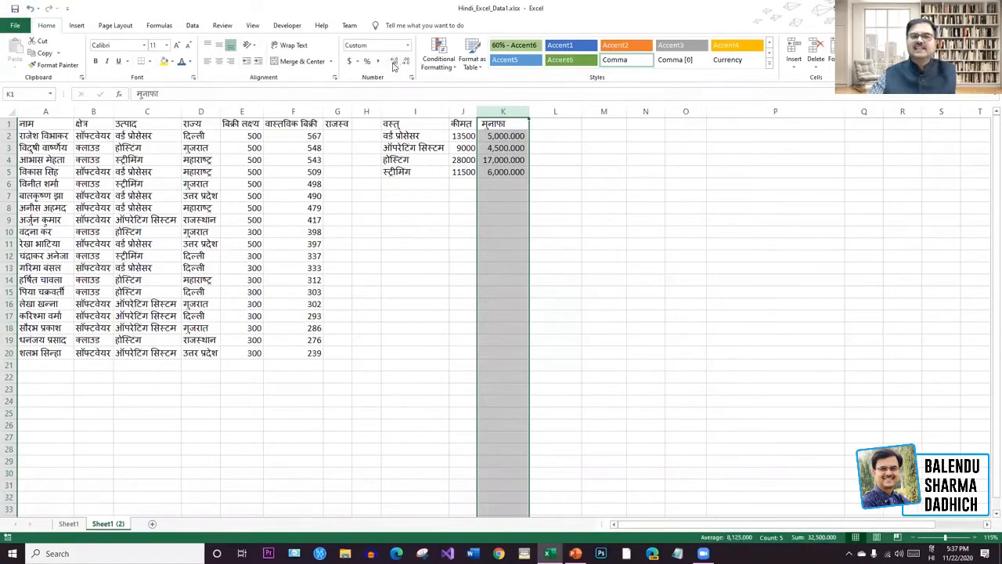
left_click(406, 63)
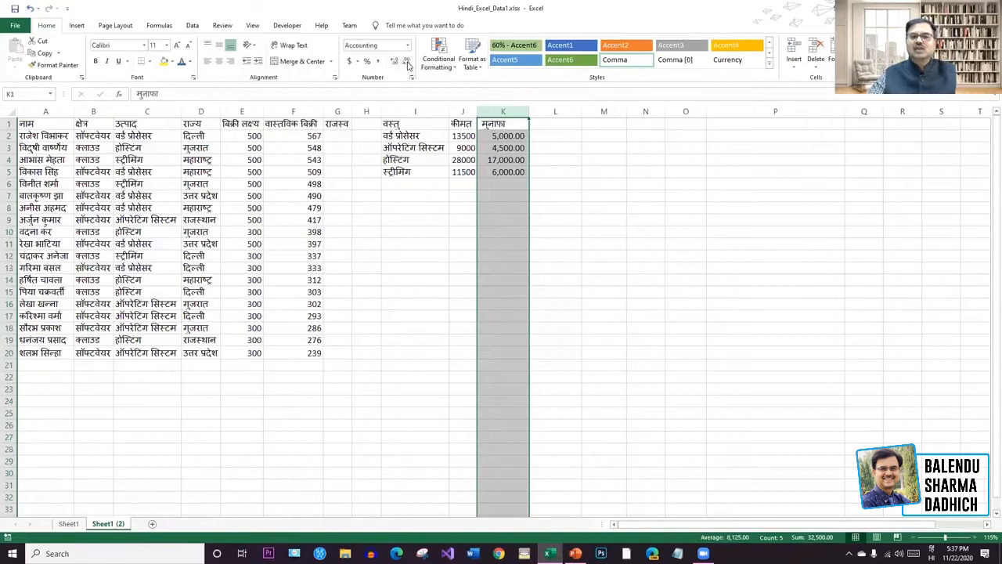
left_click(406, 62)
left_click(406, 62)
left_click(396, 63)
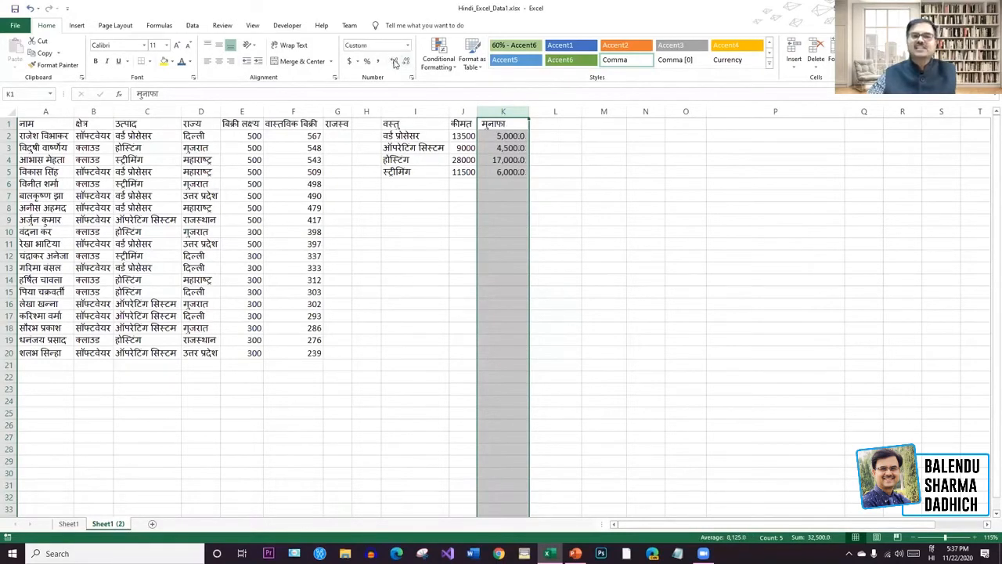
left_click(395, 63)
left_click(395, 63)
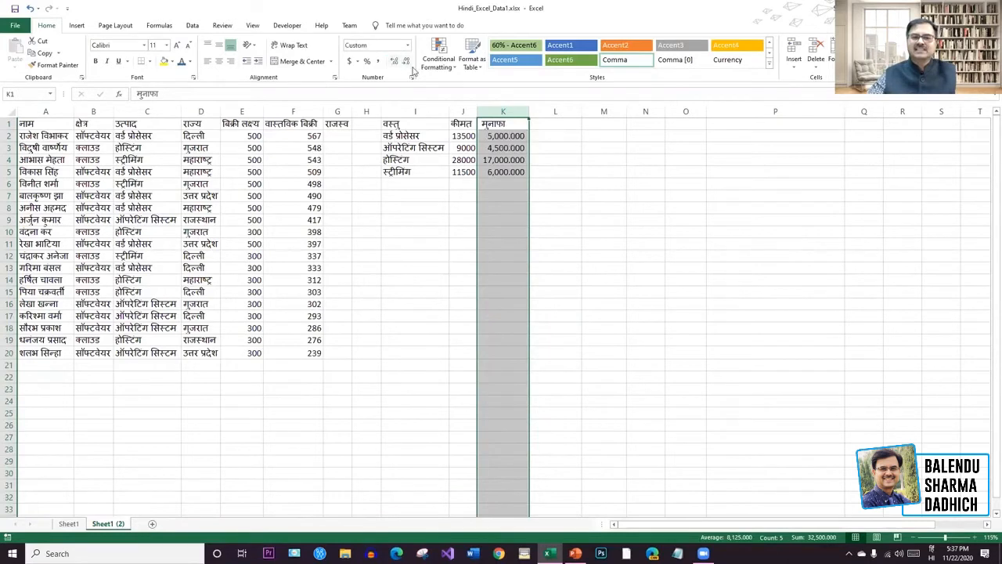
left_click(406, 64)
left_click(406, 64)
left_click(406, 64)
left_click_drag(636, 294, 618, 267)
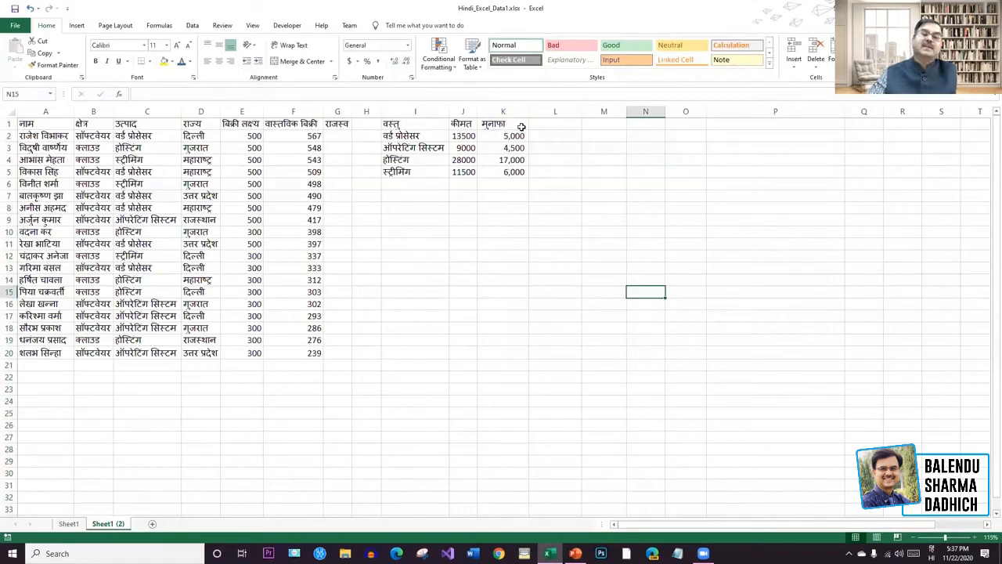
left_click(518, 111)
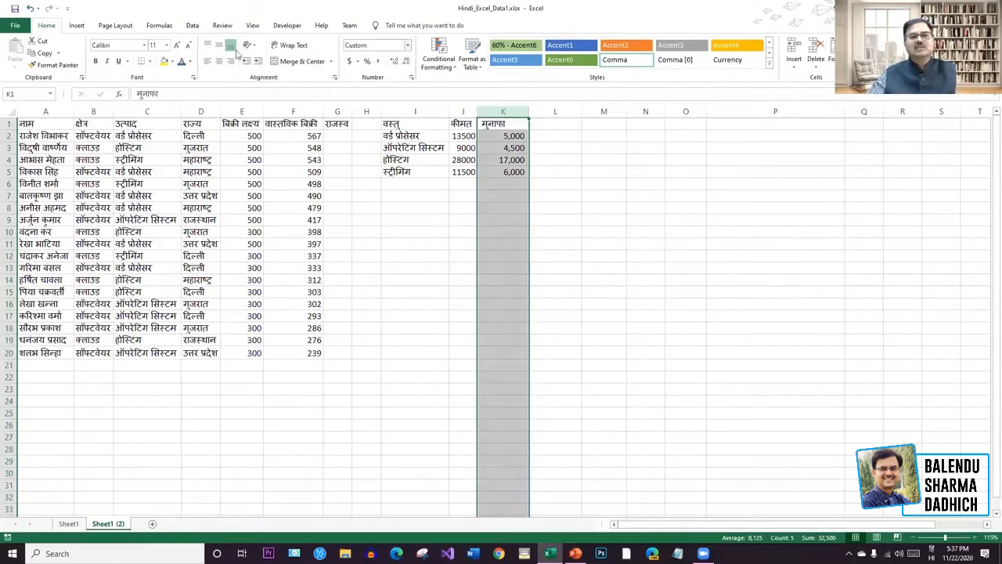
left_click(349, 61)
left_click(591, 250)
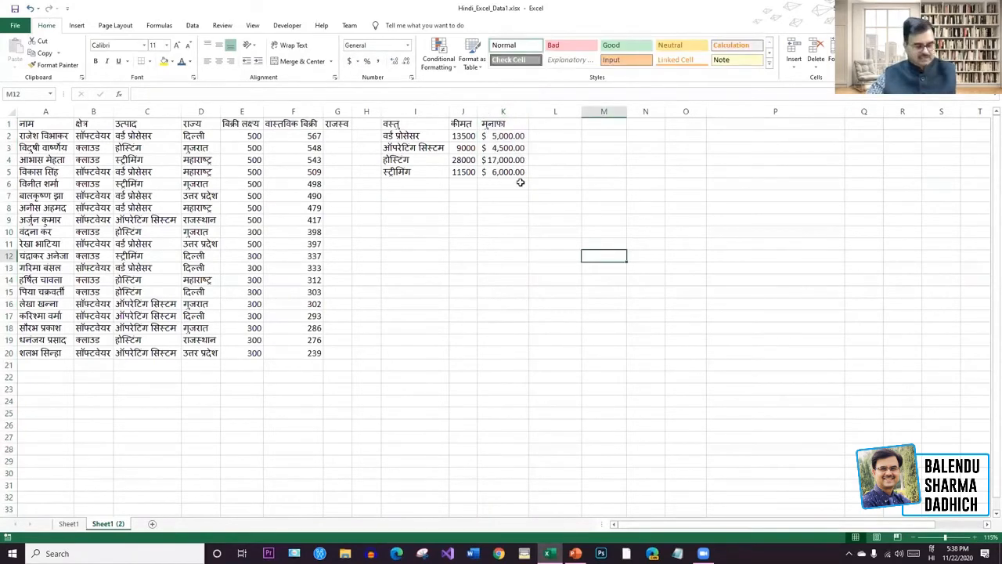
key("ctrl+z")
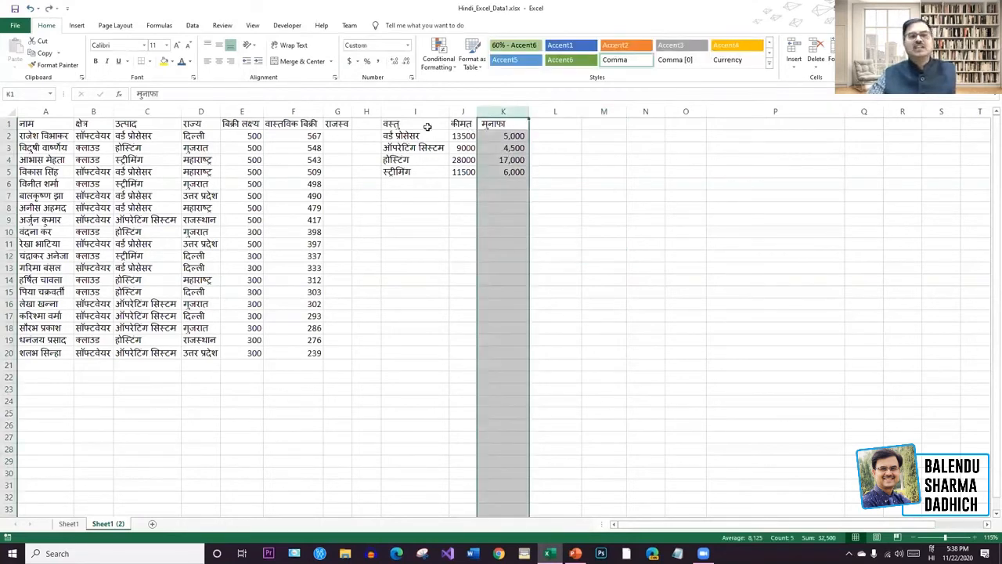
key("ctrl+shift+5")
left_click(728, 219)
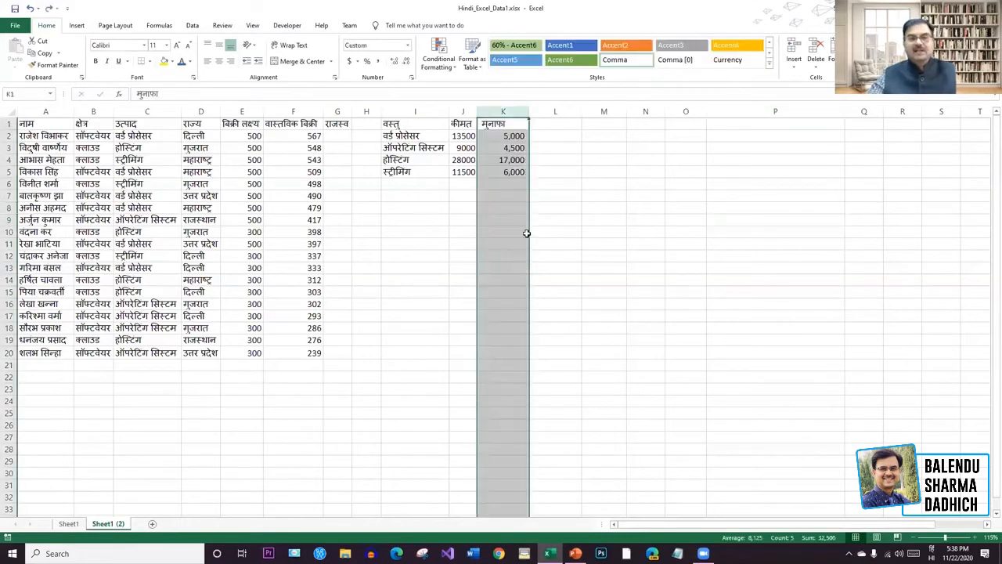
left_click(512, 134)
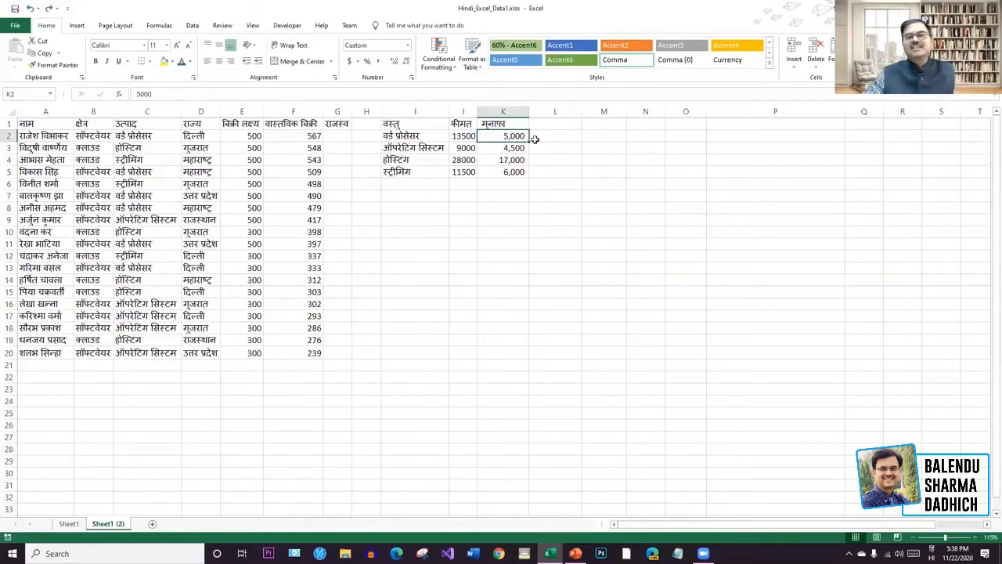
left_click_drag(518, 137, 529, 179)
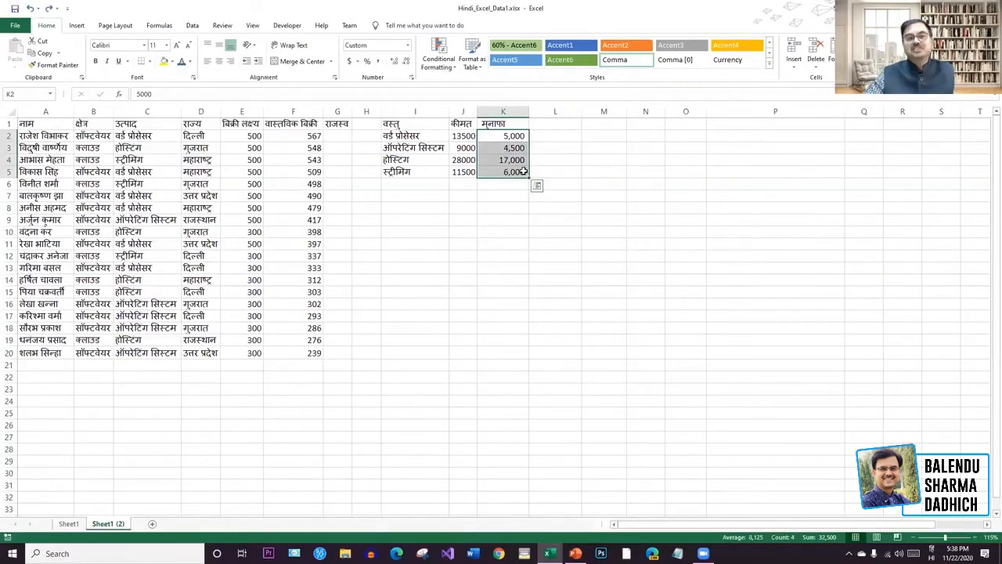
left_click(366, 62)
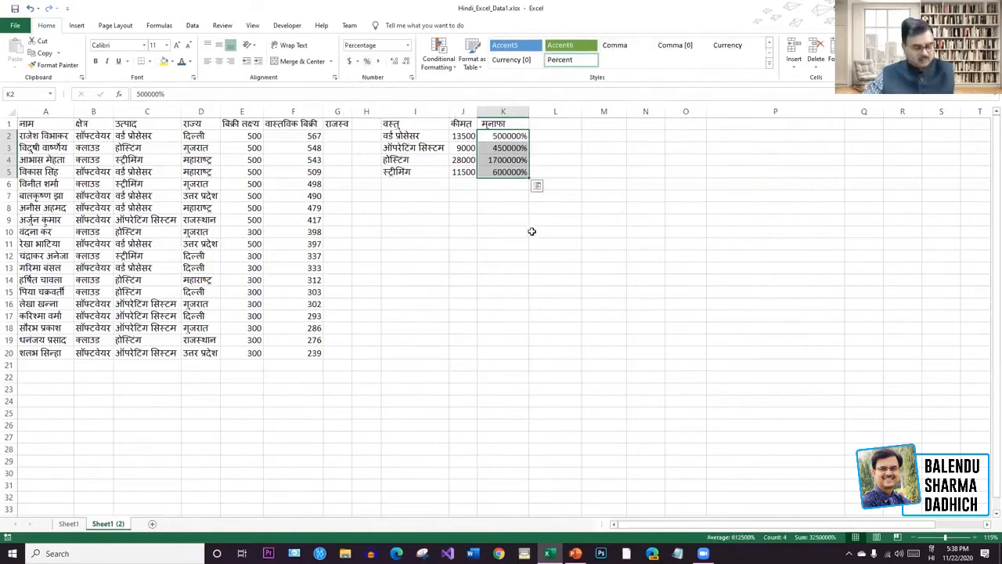
key("ctrl+z")
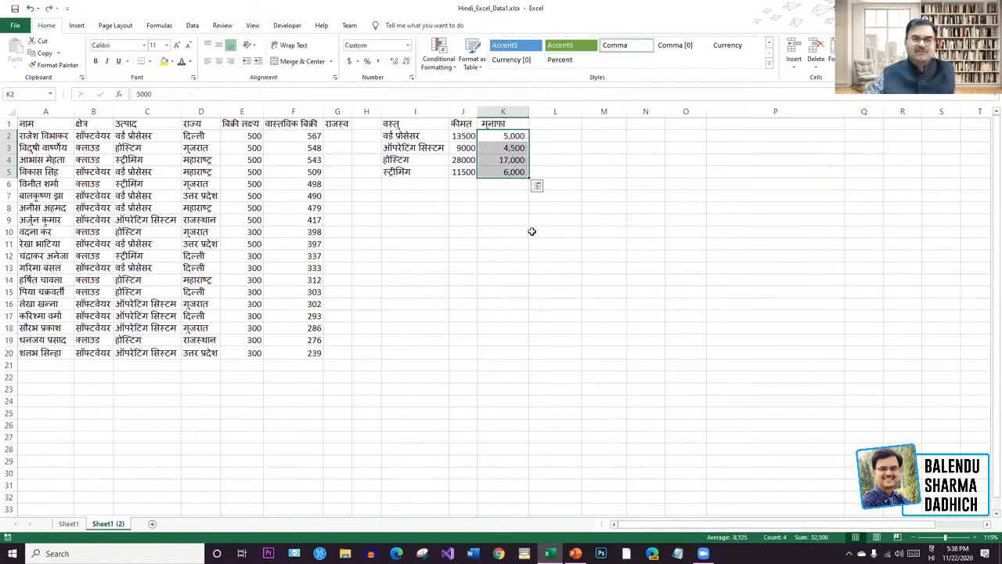
left_click(532, 231)
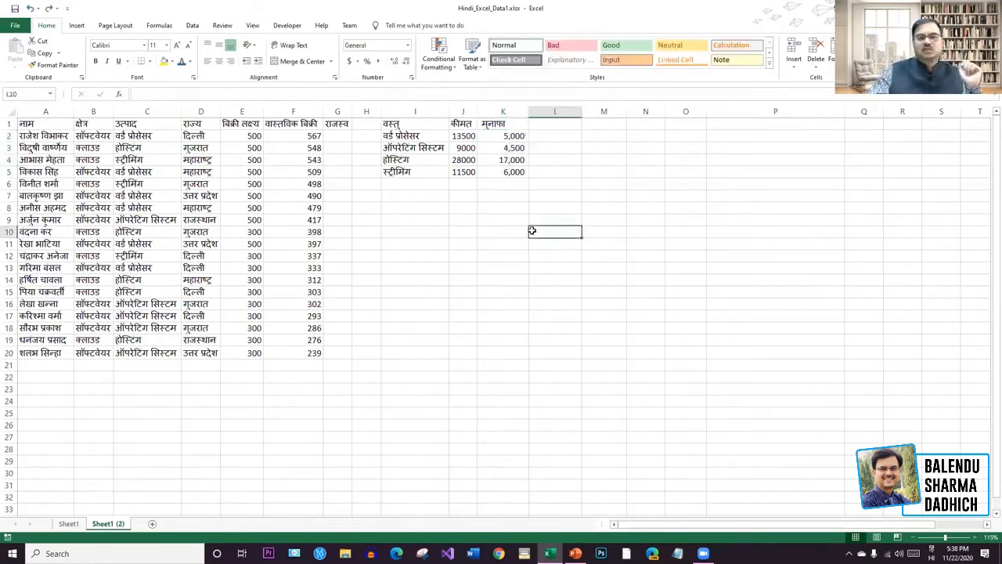
left_click(463, 112)
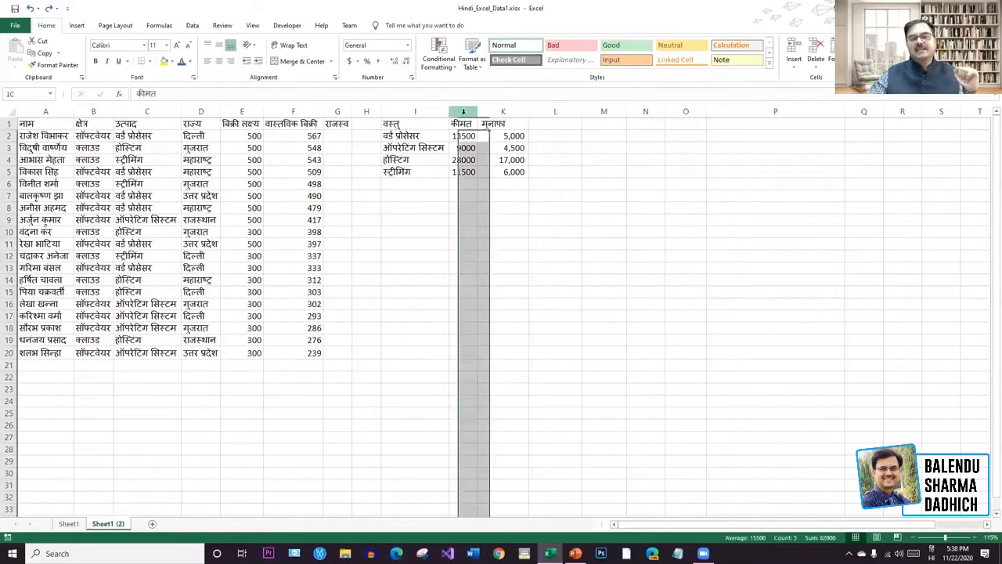
left_click(367, 61)
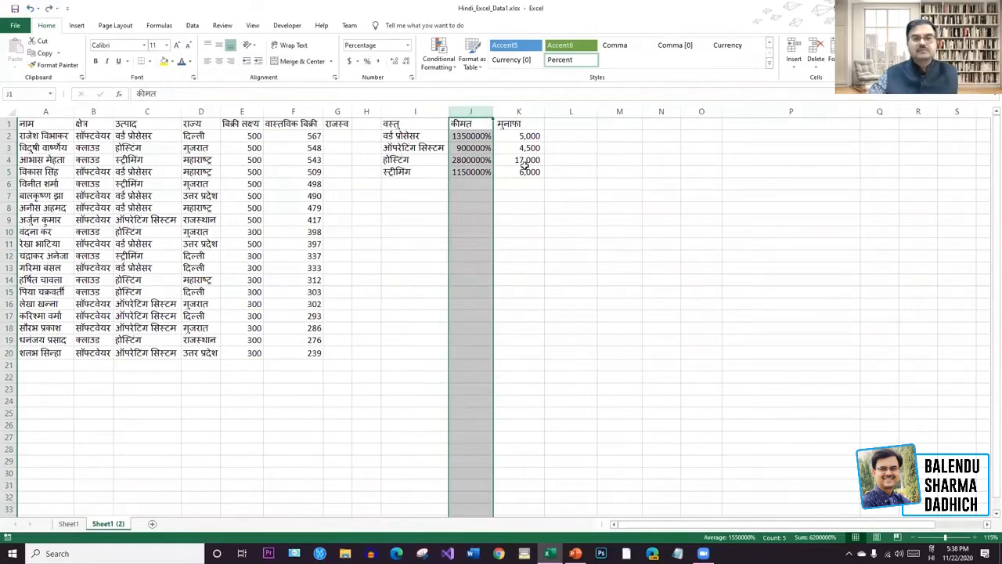
key("ctrl+z")
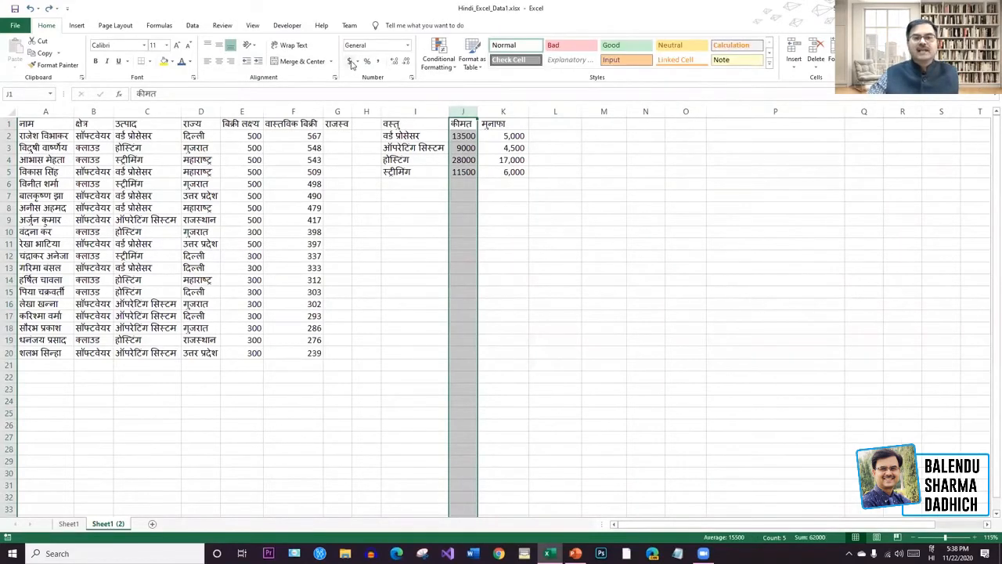
left_click(350, 63)
key("ctrl+z")
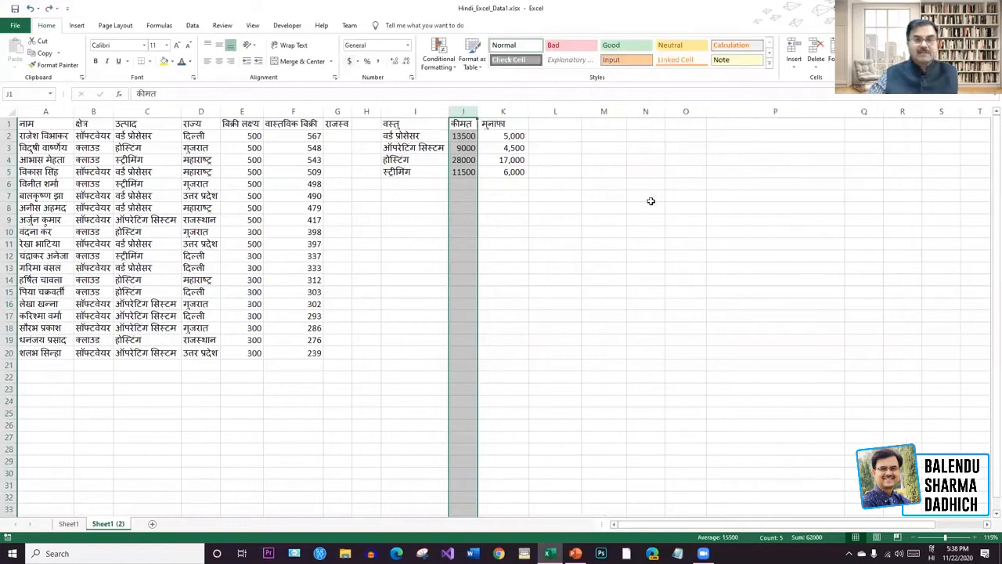
left_click(660, 197)
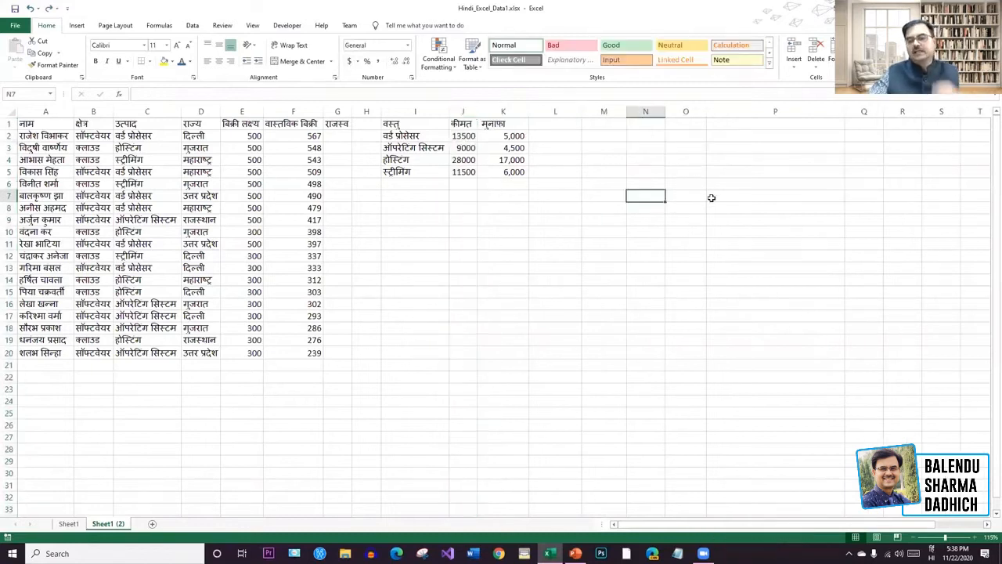
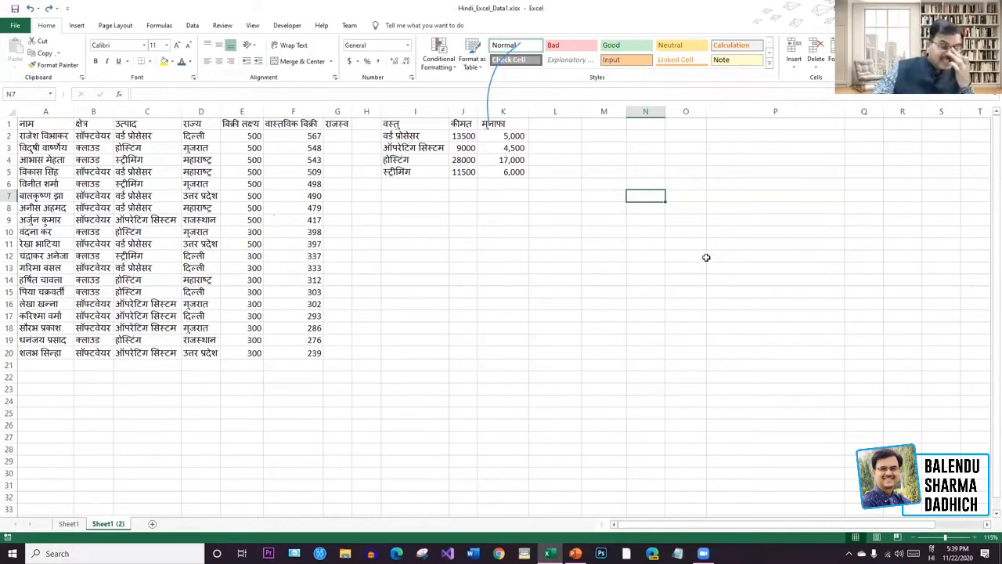
Total the मुनाफा values with AutoSum, then undo the 32,500 total.
left_click(732, 281)
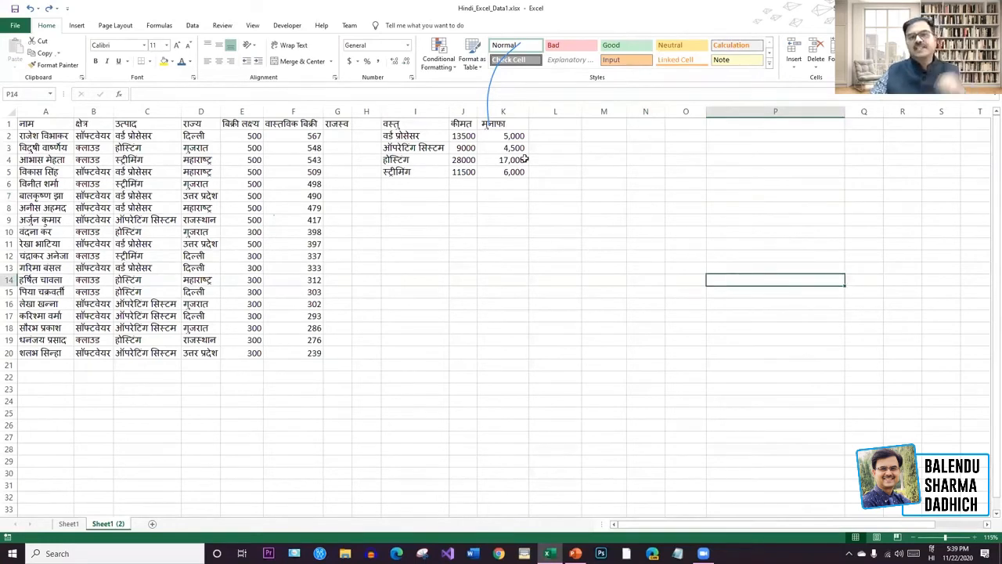
left_click_drag(514, 137, 512, 188)
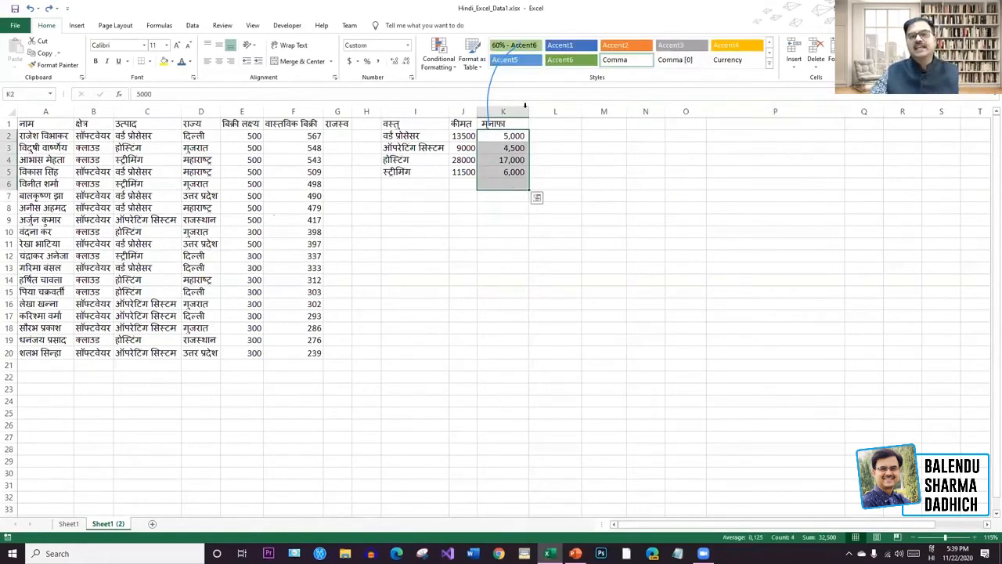
key("alt+equal")
left_click(739, 267)
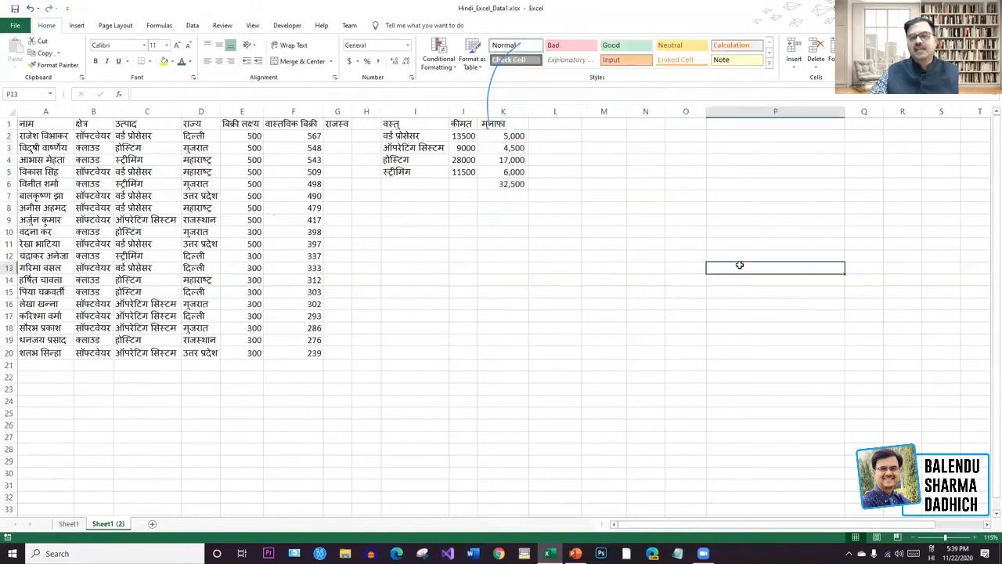
key("ctrl+z")
left_click(739, 266)
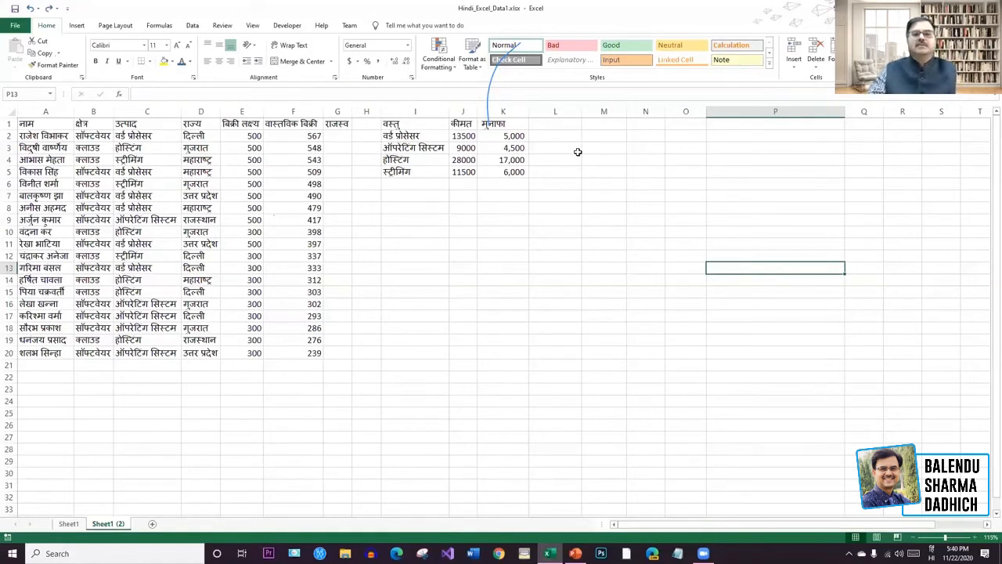
Add the header कमीशन in cell L1.
left_click(563, 123)
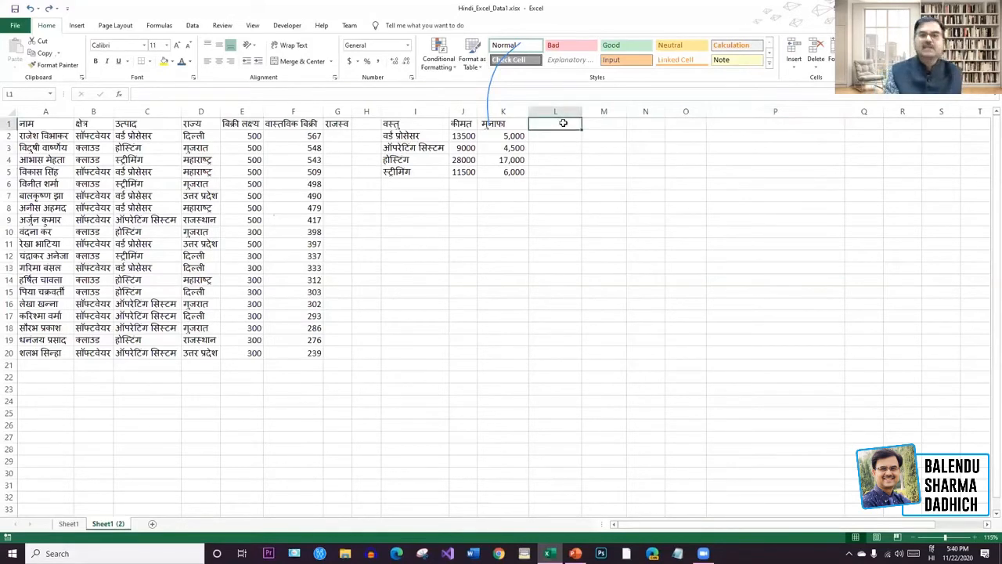
type("कमीशन")
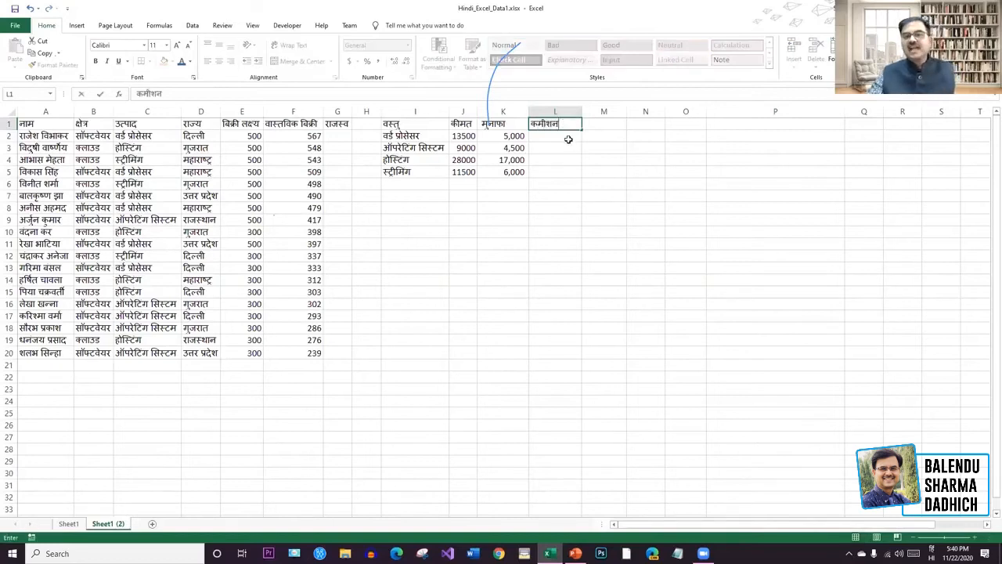
left_click(569, 139)
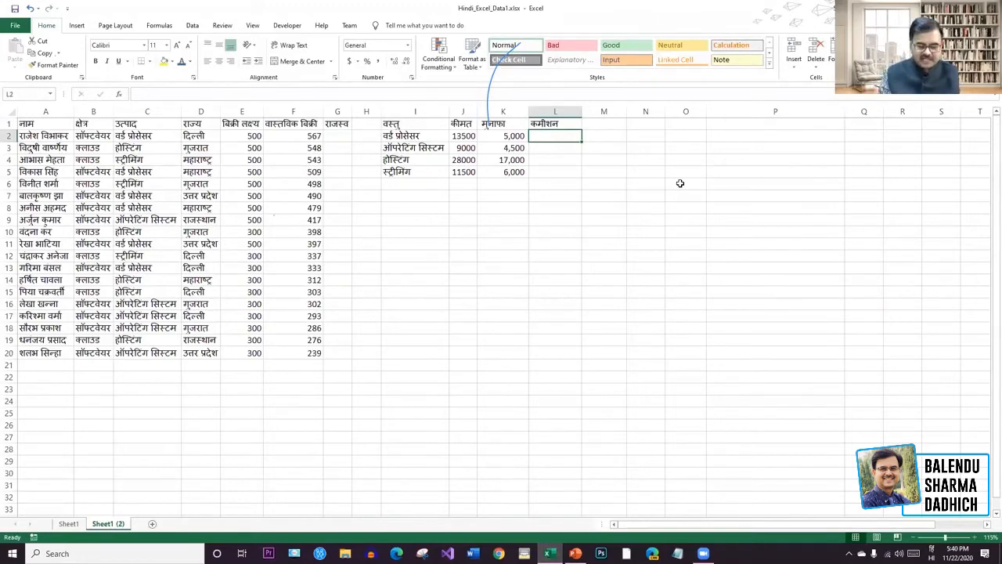
Enter =J2*5/100 in L2, giving a 675 commission for वर्ड प्रोसेसर.
key("BackSpace")
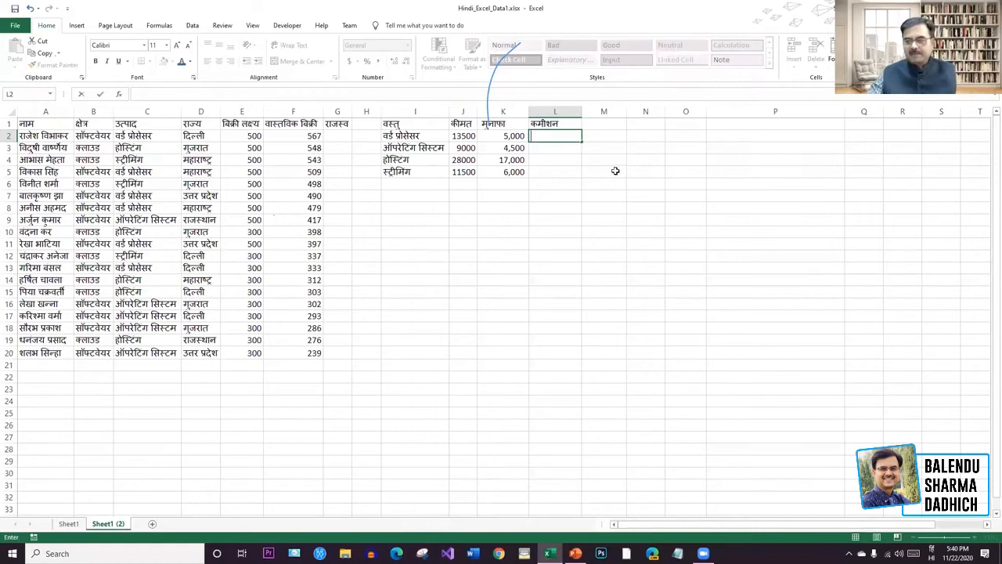
type("=")
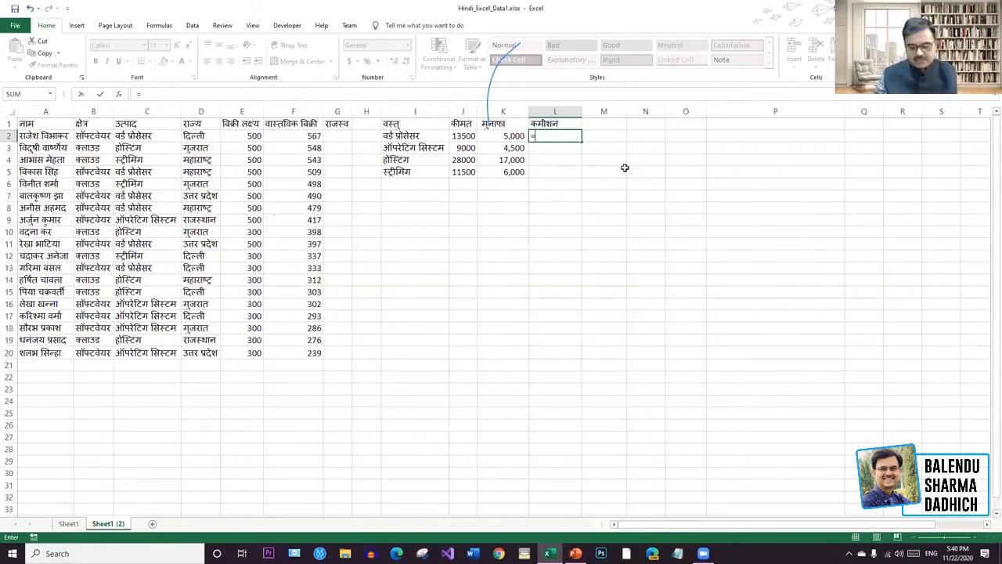
key("BackSpace")
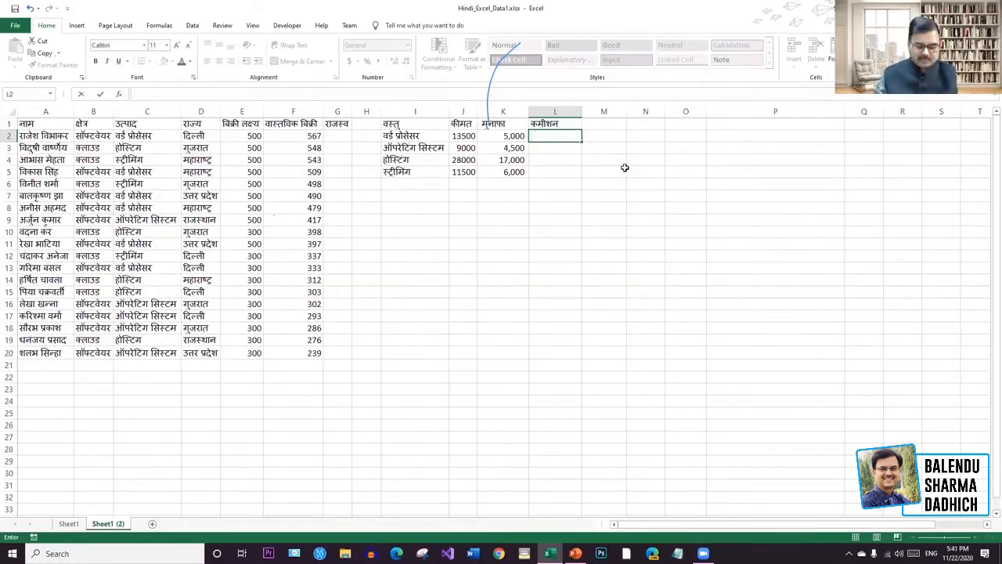
type("=")
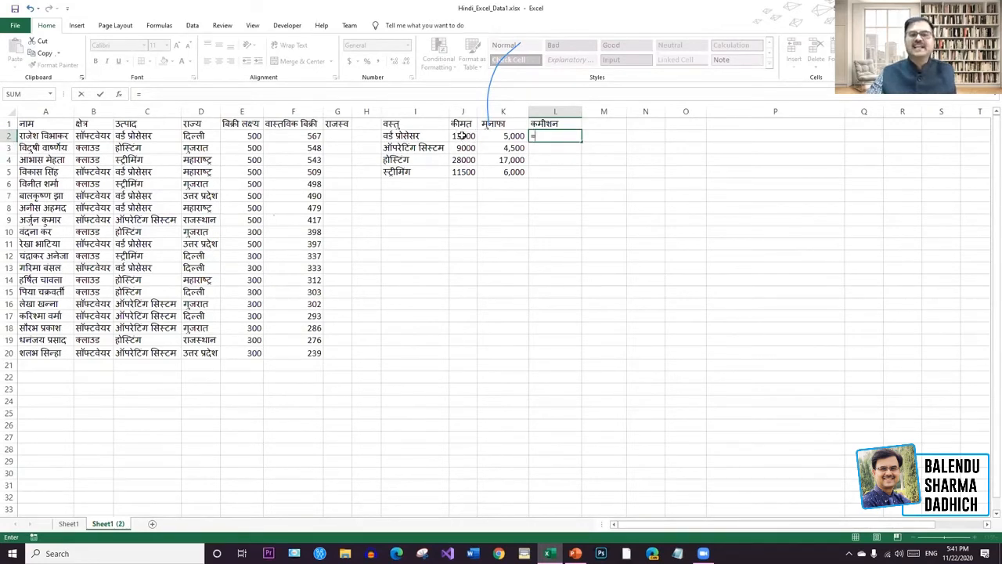
left_click(565, 134)
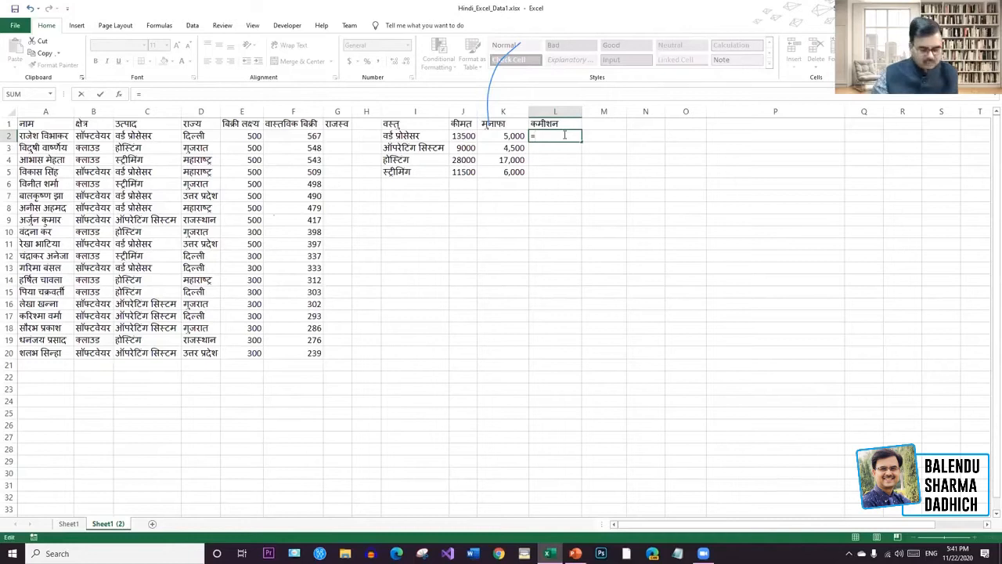
type("J2")
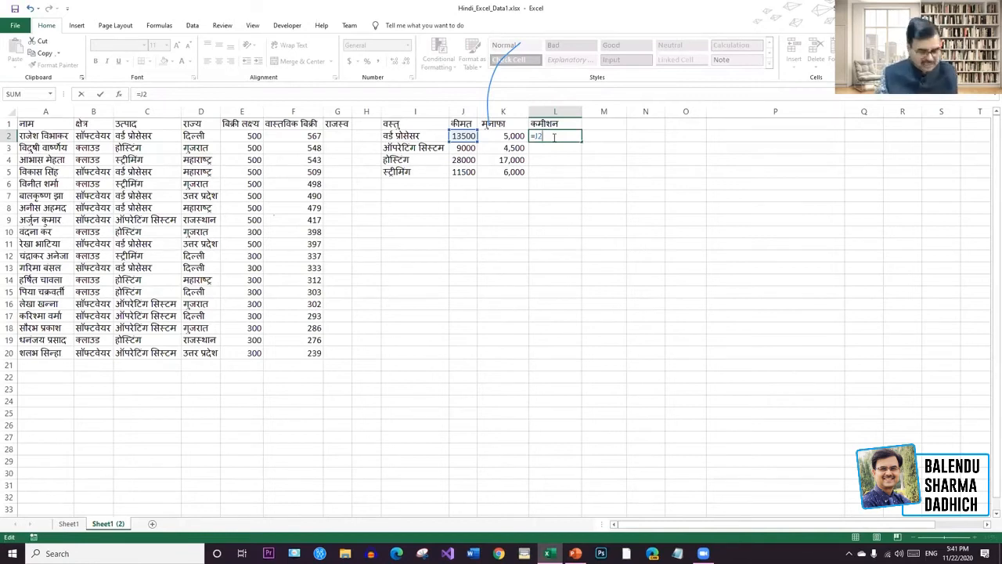
type("*5/100")
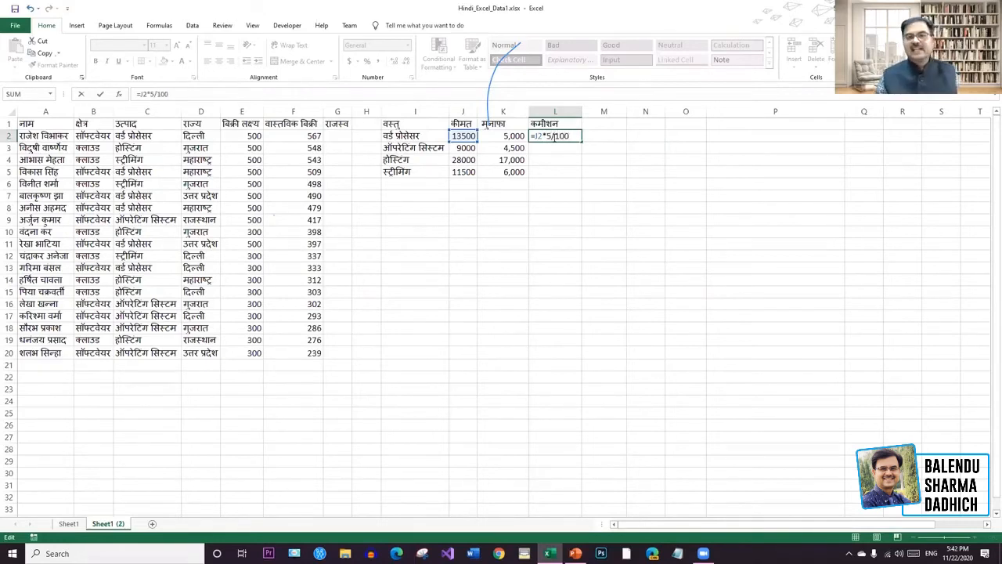
key("Return")
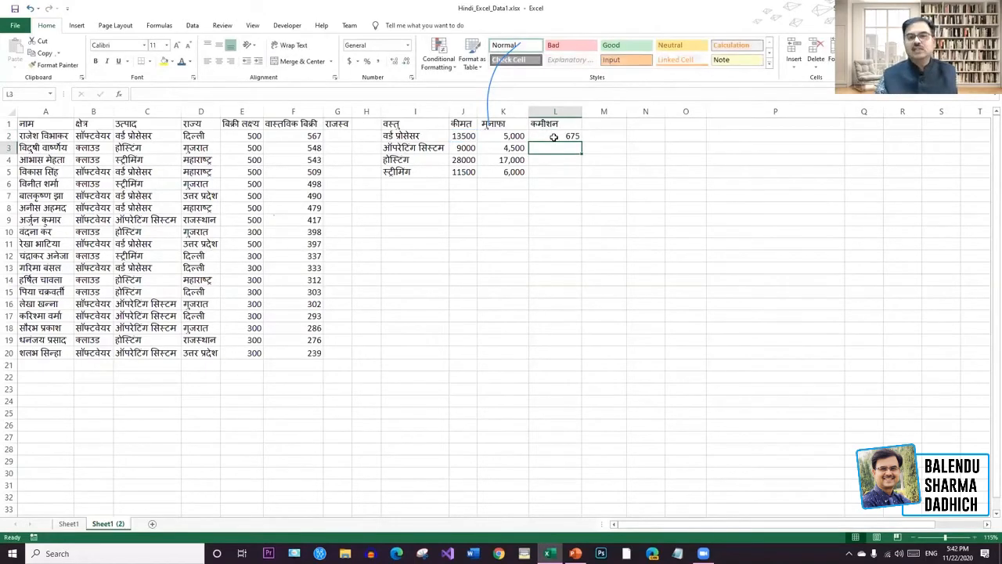
left_click(578, 137)
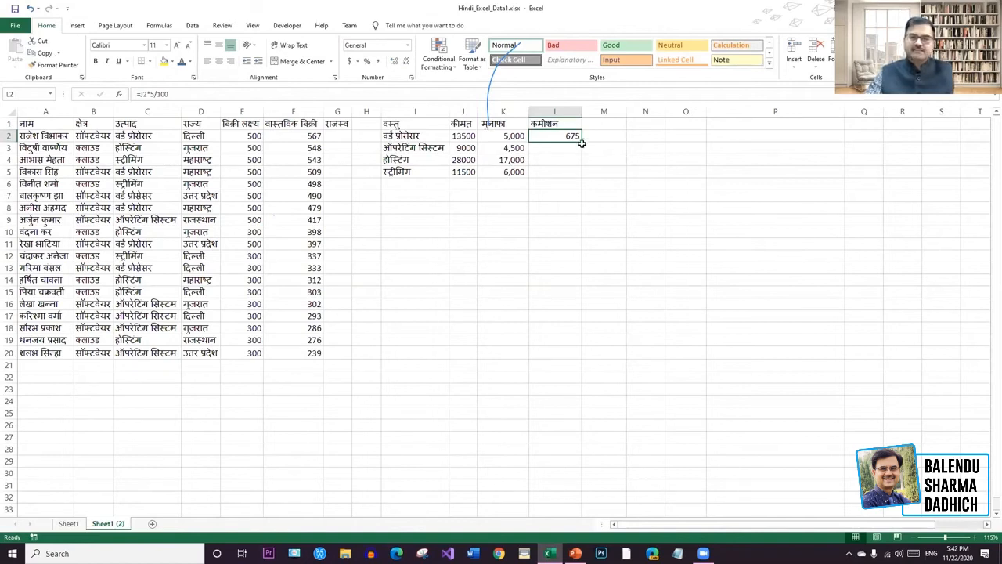
Fill the commission formula down to L5, giving 450, 1400 and 575.
left_click_drag(580, 143, 582, 179)
left_click(729, 232)
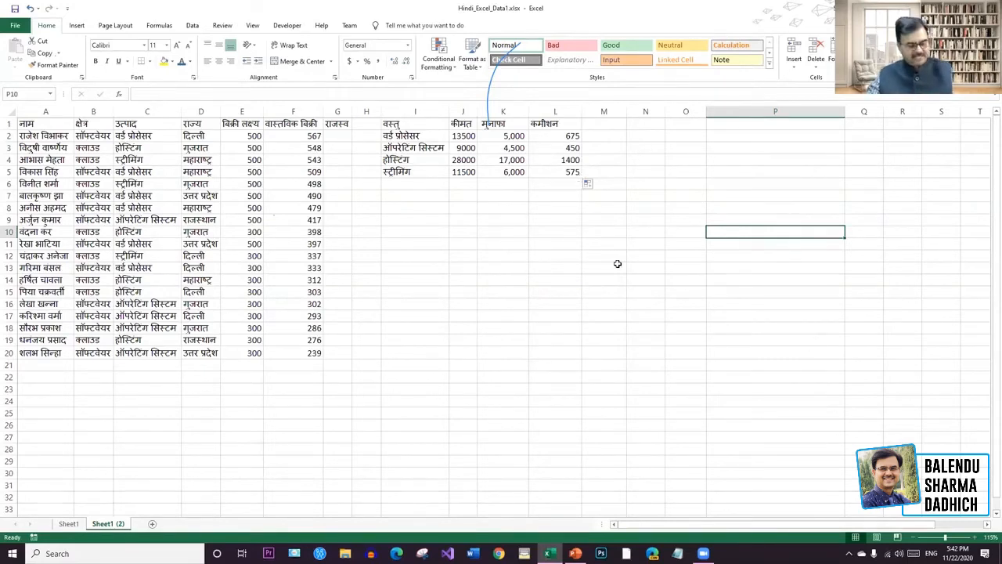
key("ctrl+z")
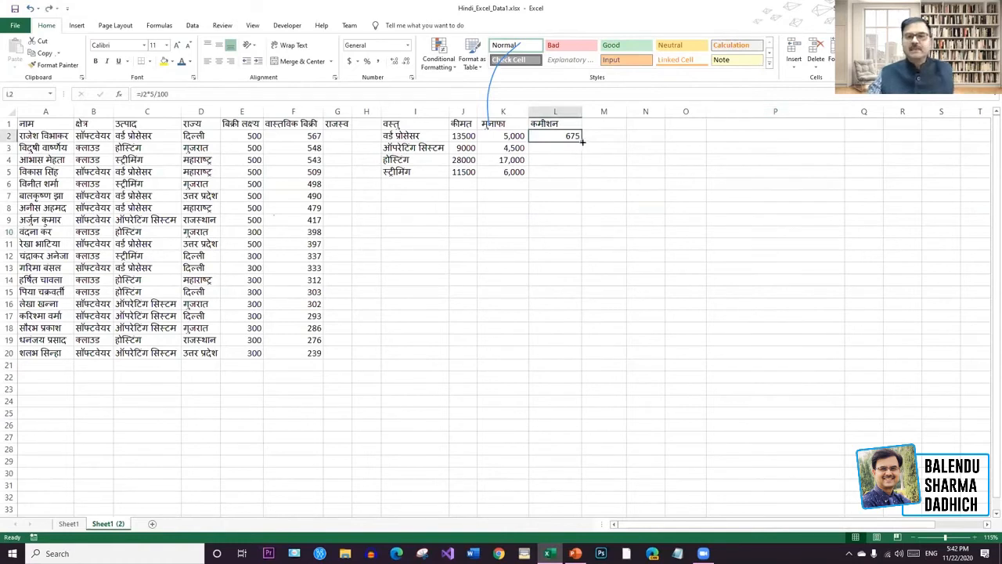
left_click_drag(581, 141, 583, 177)
left_click(783, 256)
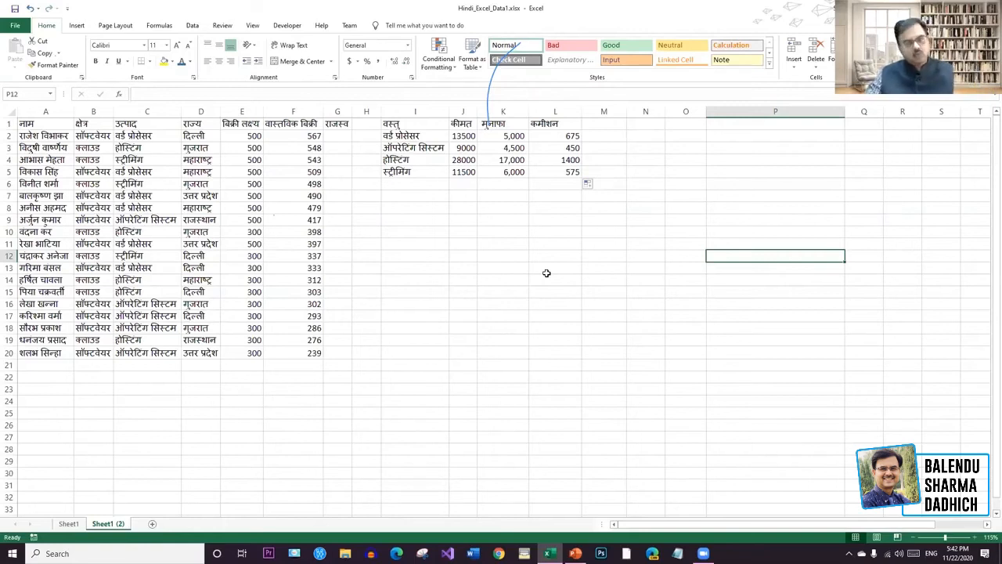
left_click(606, 139)
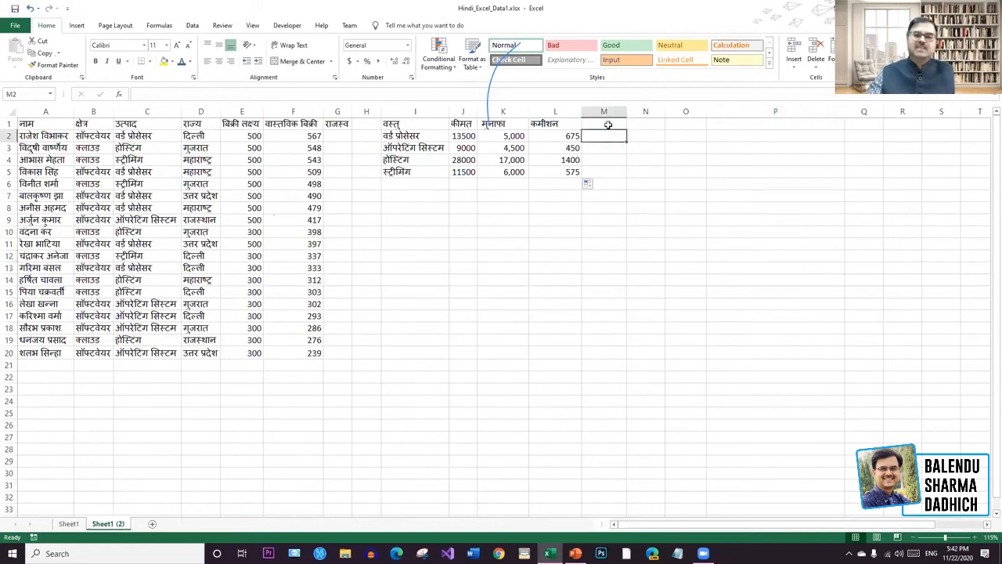
Add the header टीडीएस in cell M1.
left_click(609, 125)
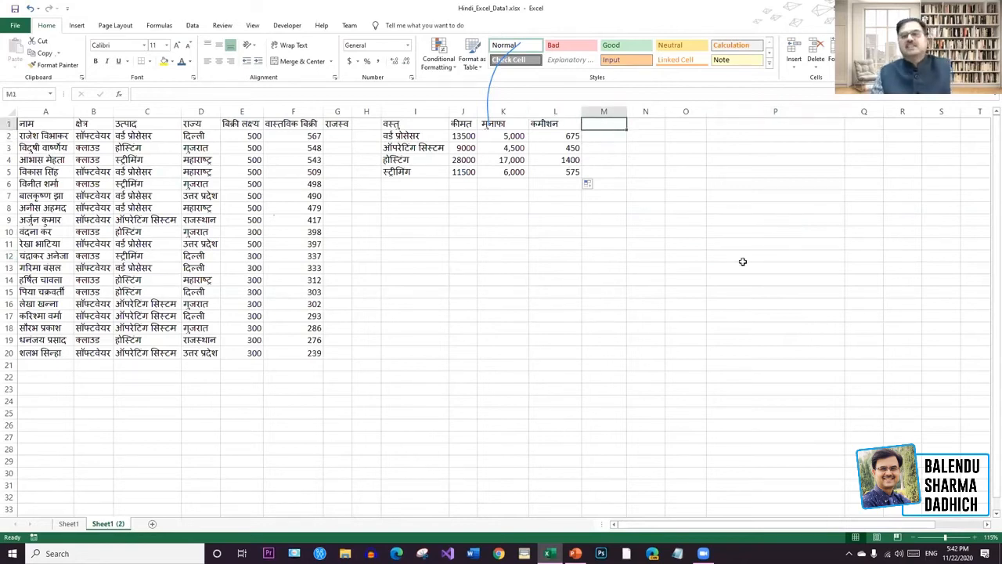
type("kj")
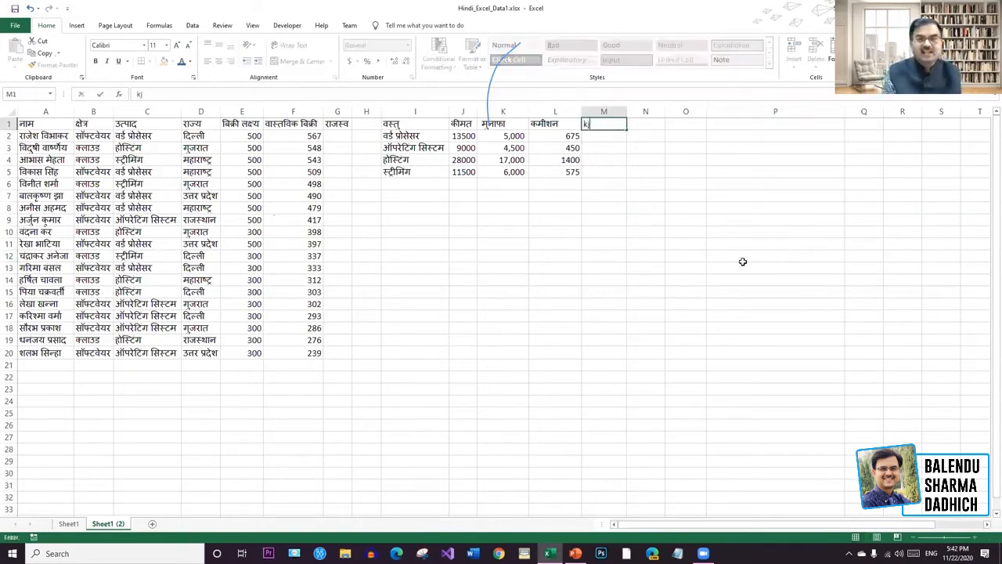
key("BackSpace")
key("BackSpace")
type("टीड")
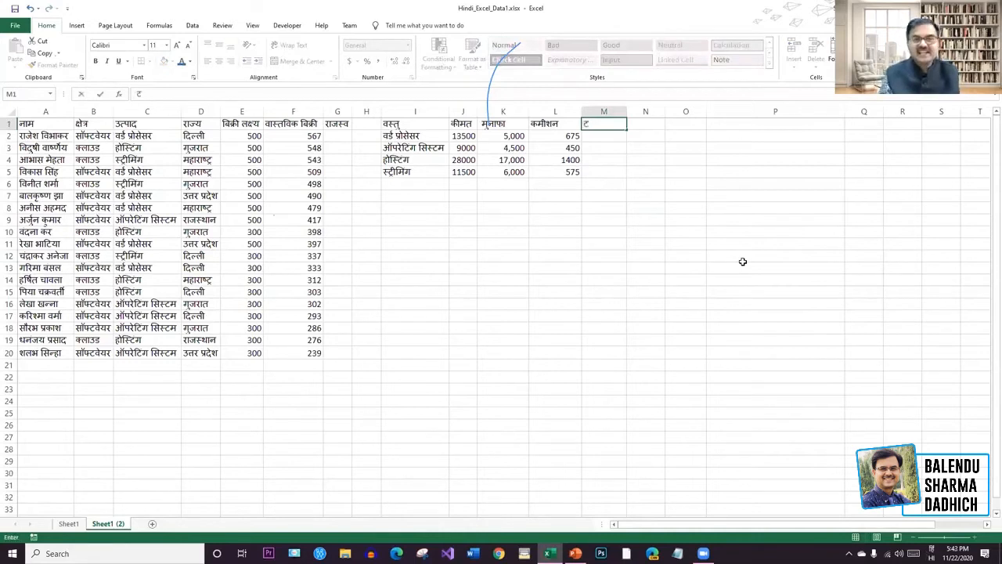
type("ीएस")
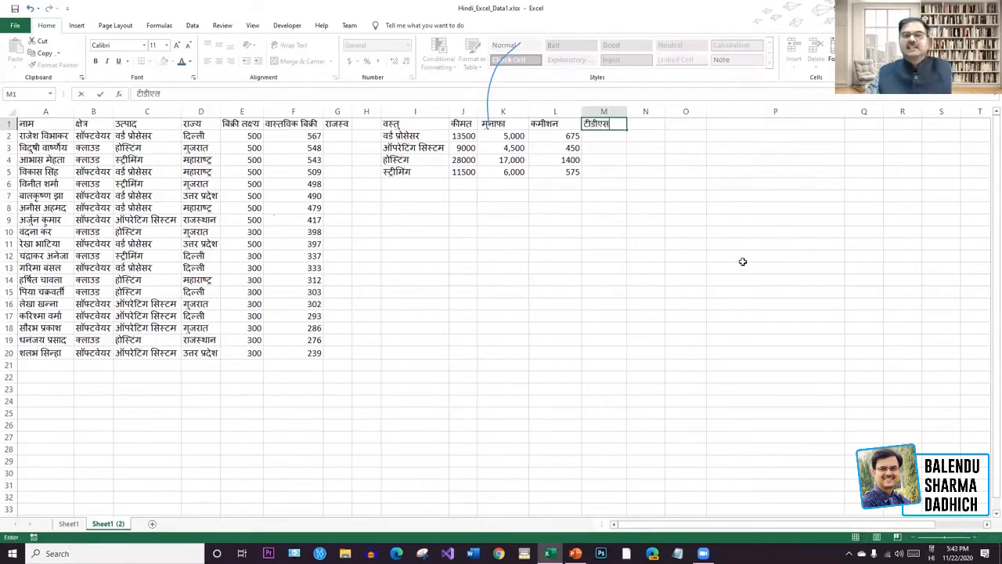
left_click(603, 137)
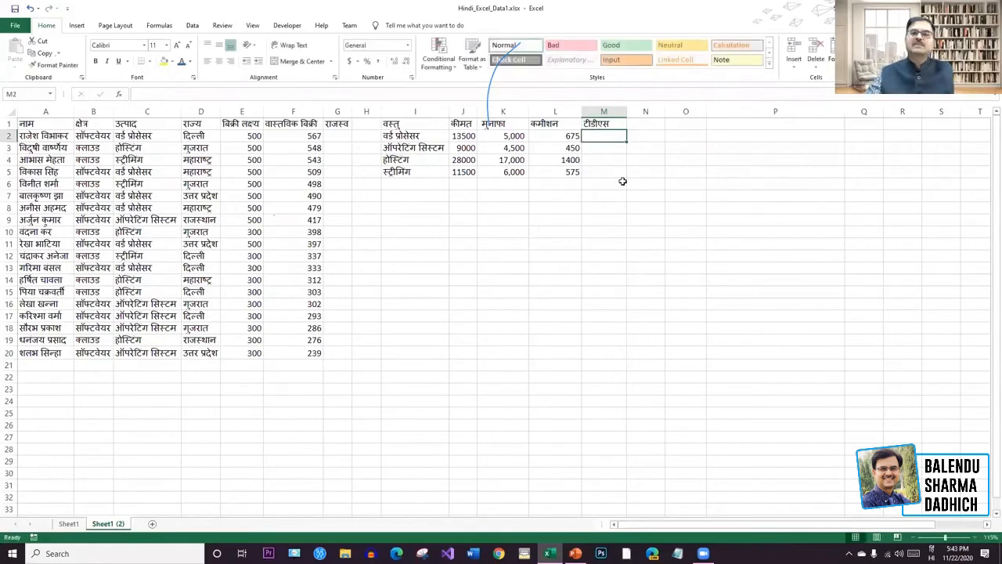
Enter =L2*10/100 in M2 for a TDS of 67.5.
left_click(572, 136)
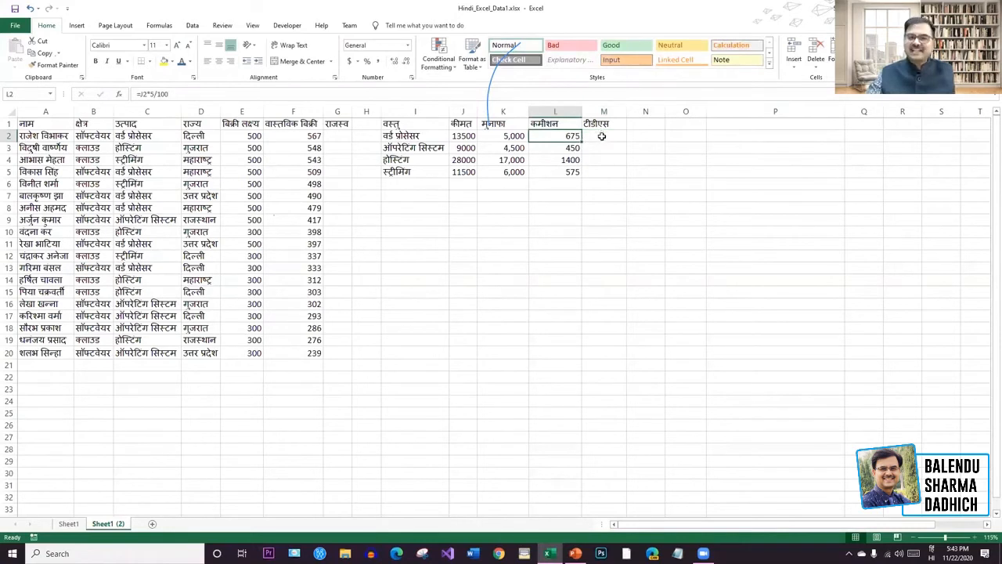
left_click(602, 136)
double_click(603, 136)
type("=")
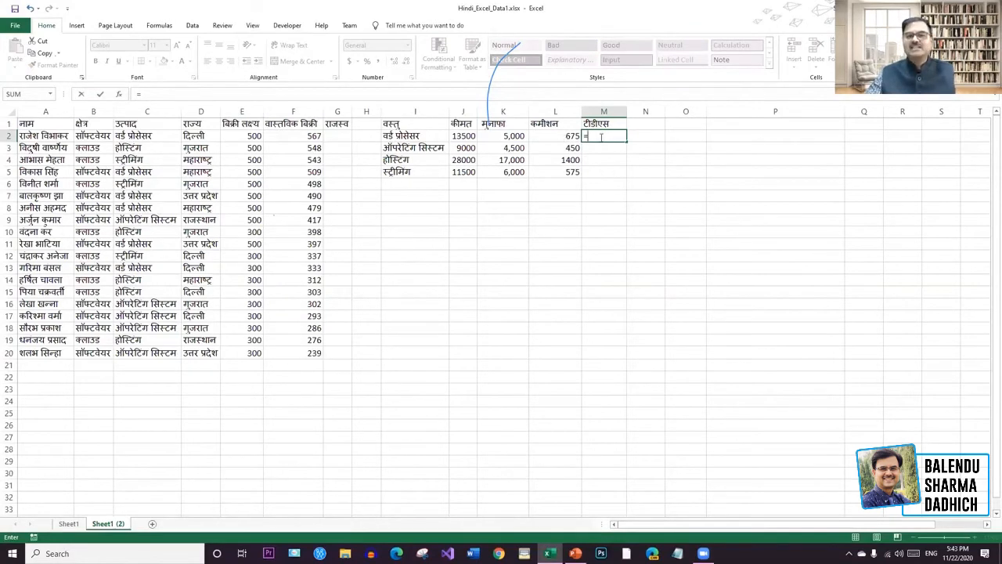
left_click(569, 136)
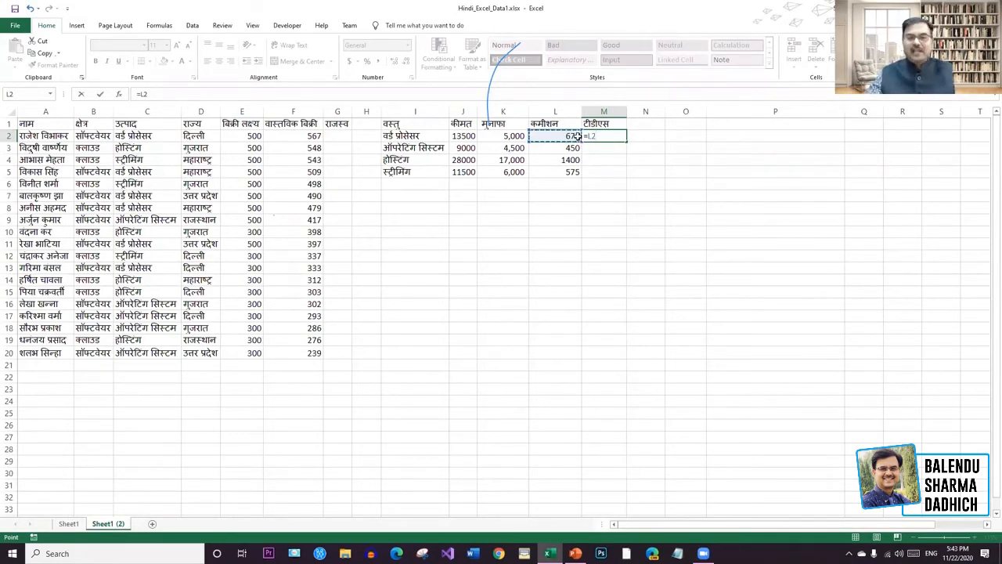
type("*10/100")
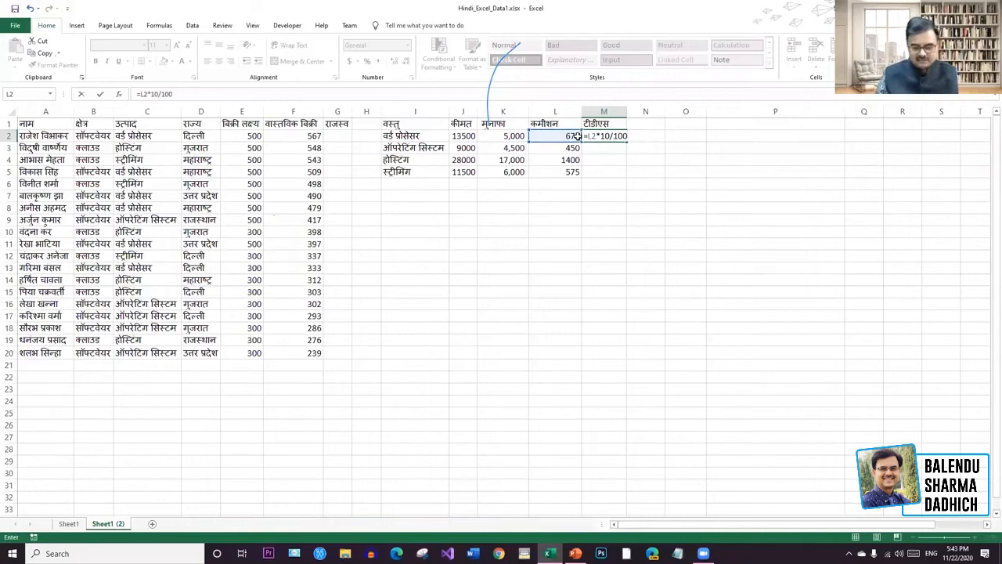
key("Return")
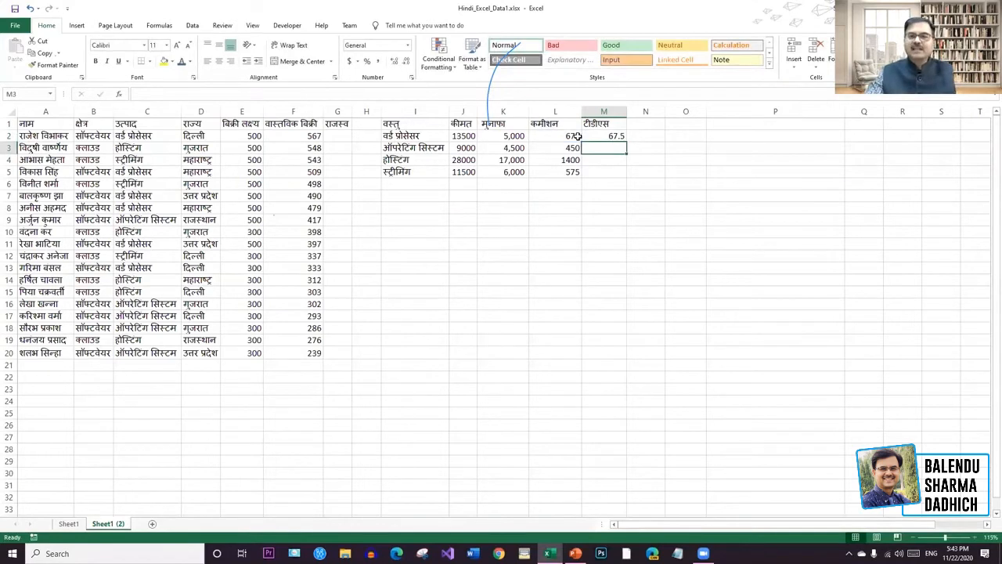
Add the भुगतान header in N1 and enter =L2-M2 in N2, showing 607.5.
left_click(649, 126)
type("भ")
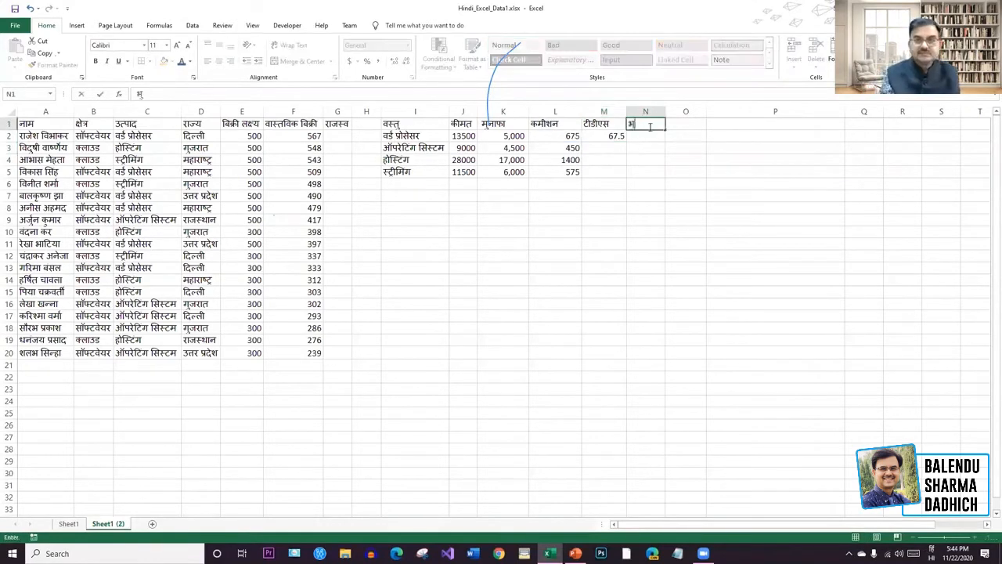
type("ुगतान")
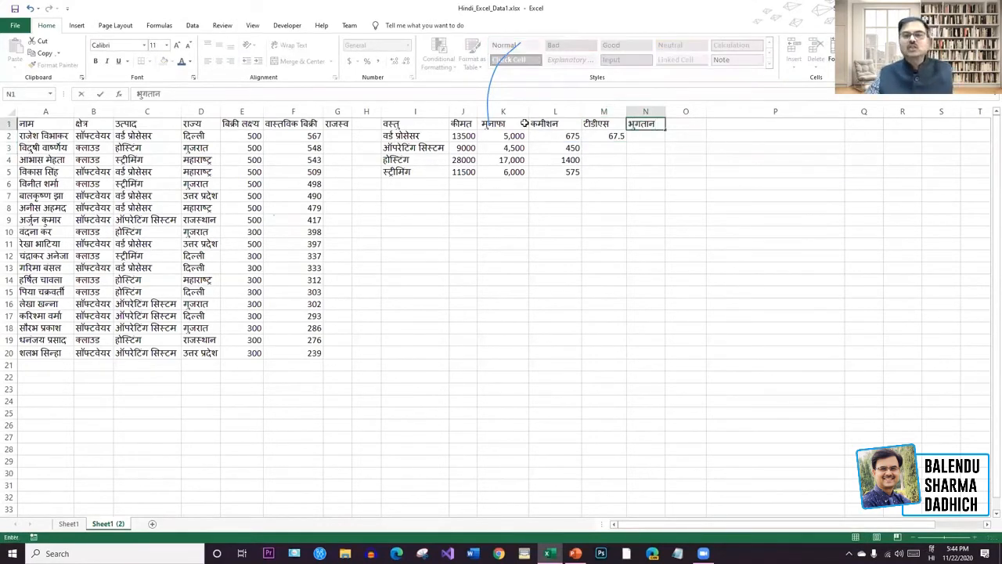
left_click(642, 138)
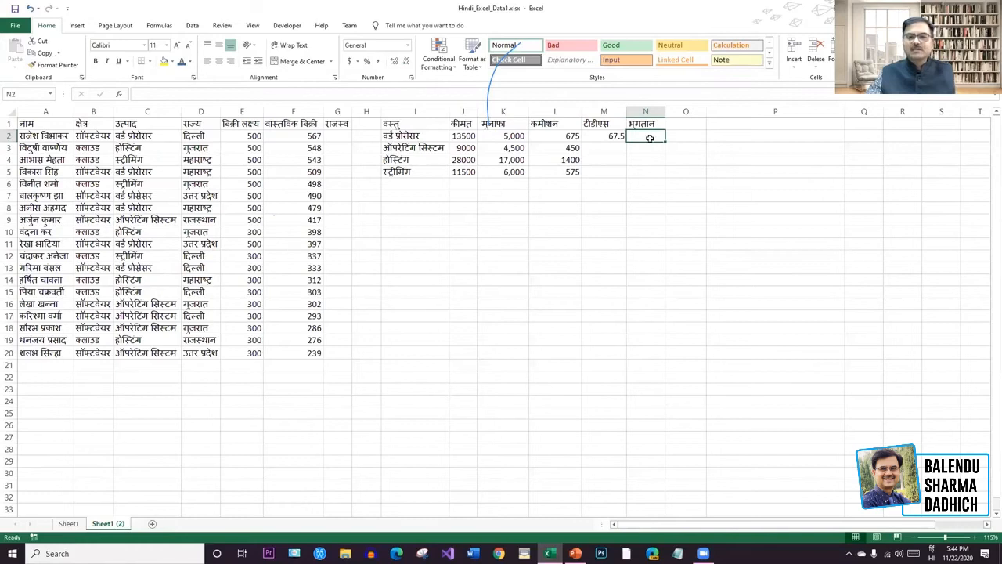
type("=")
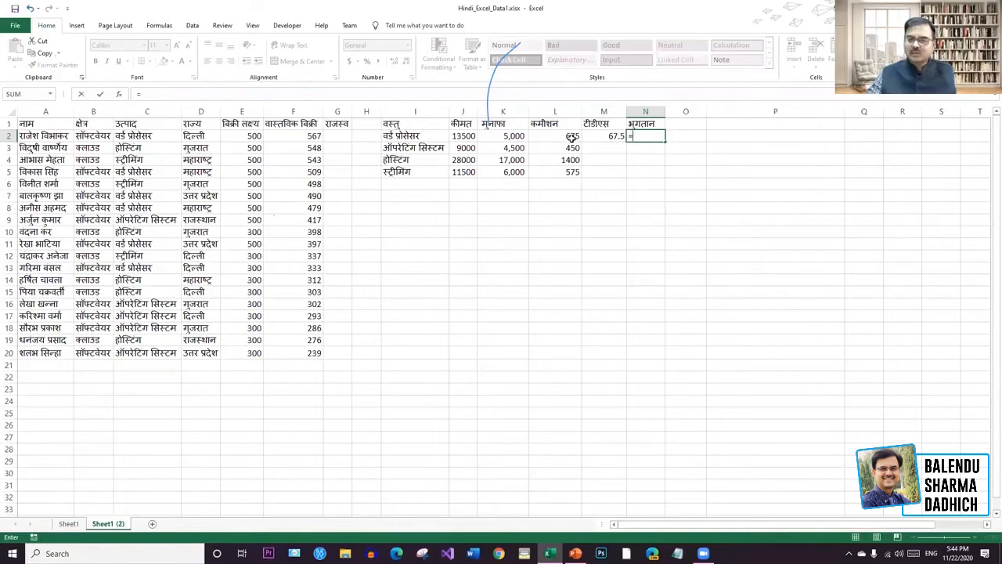
left_click(571, 136)
type("-")
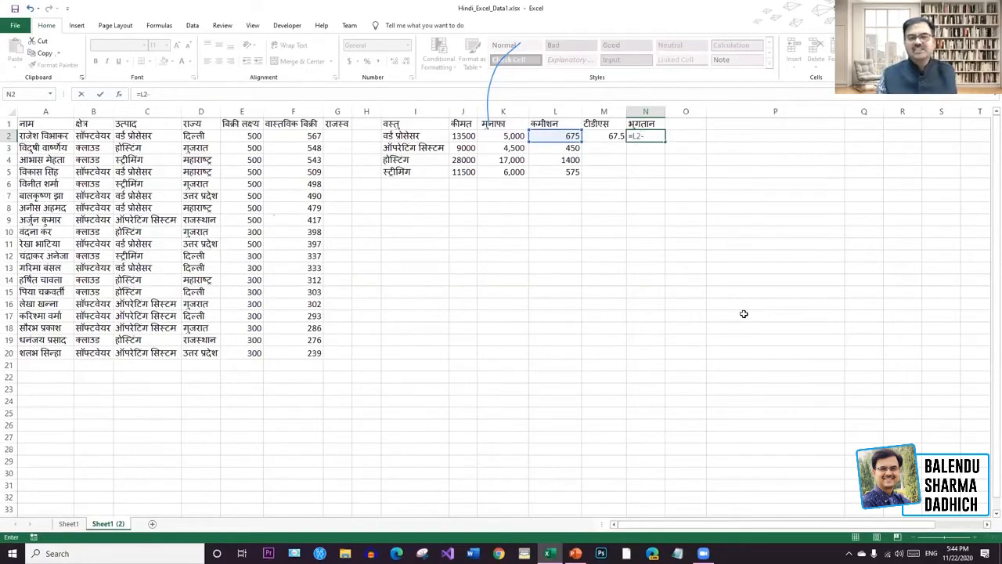
left_click(616, 137)
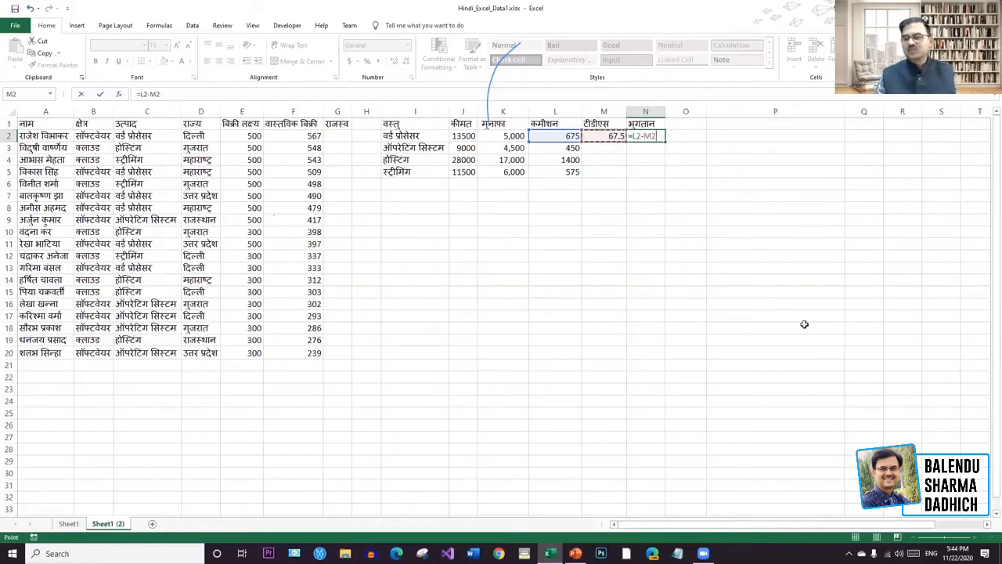
key("Return")
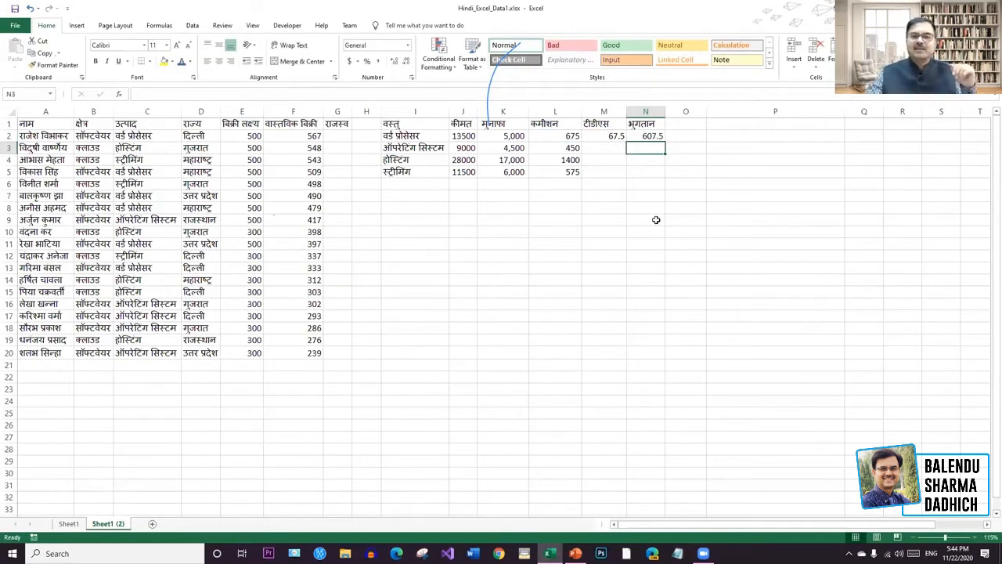
left_click_drag(577, 185, 561, 147)
left_click(646, 183)
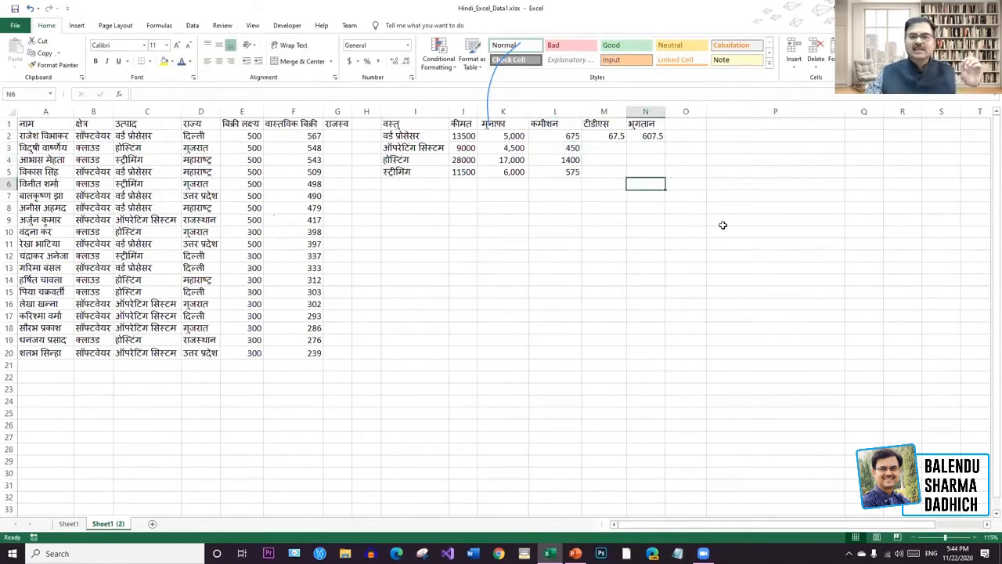
Clear the old values in L3:L5, then fill the L2:N2 formulas down to row 5.
left_click_drag(580, 185, 562, 149)
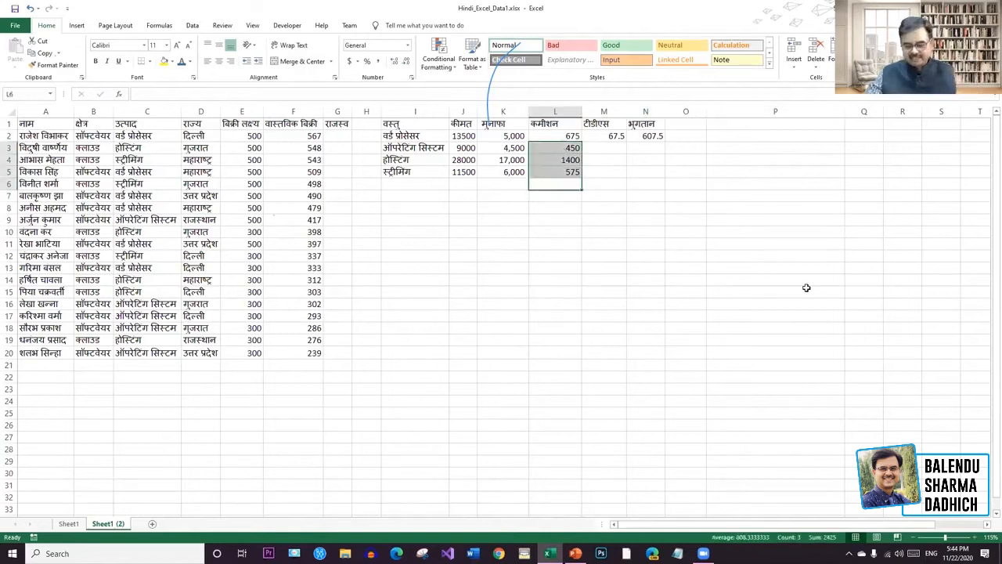
key("Delete")
left_click(728, 209)
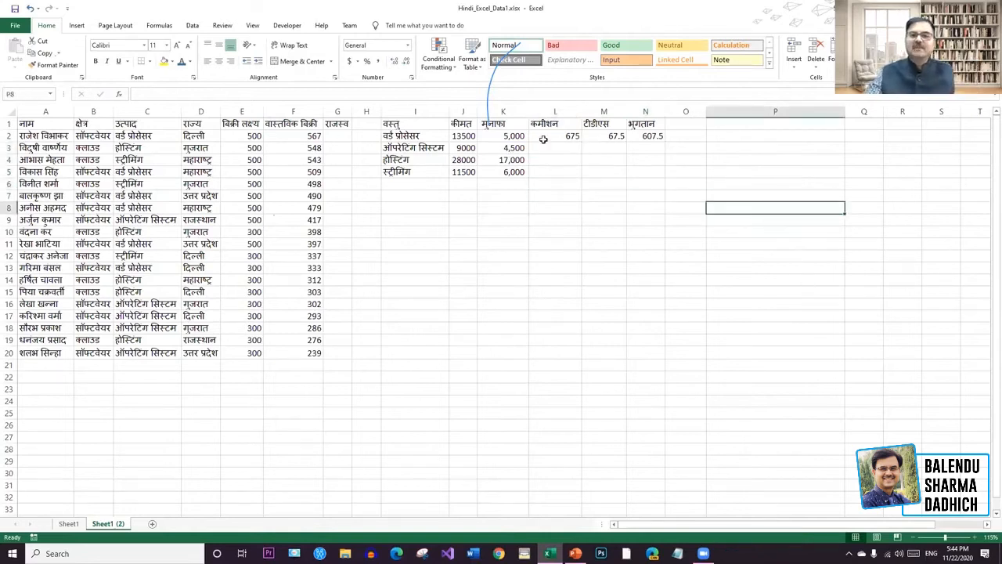
left_click(646, 136)
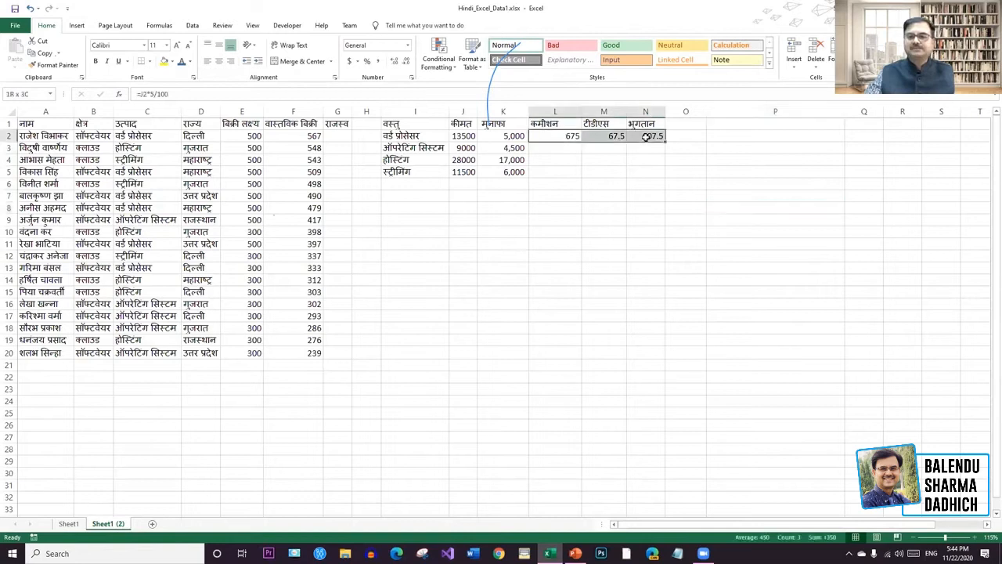
left_click(663, 193)
left_click_drag(646, 136, 568, 137)
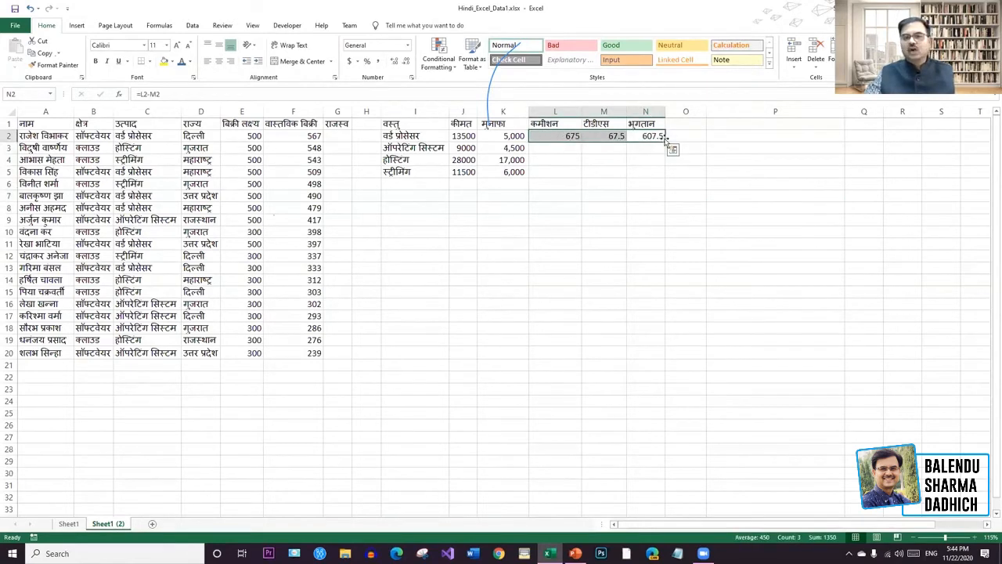
left_click_drag(664, 142, 661, 173)
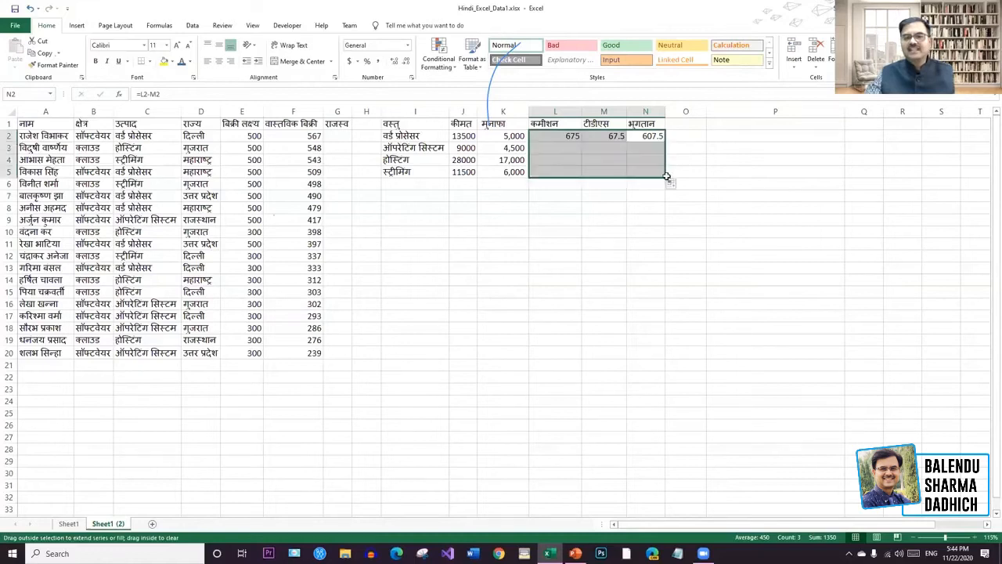
left_click(792, 210)
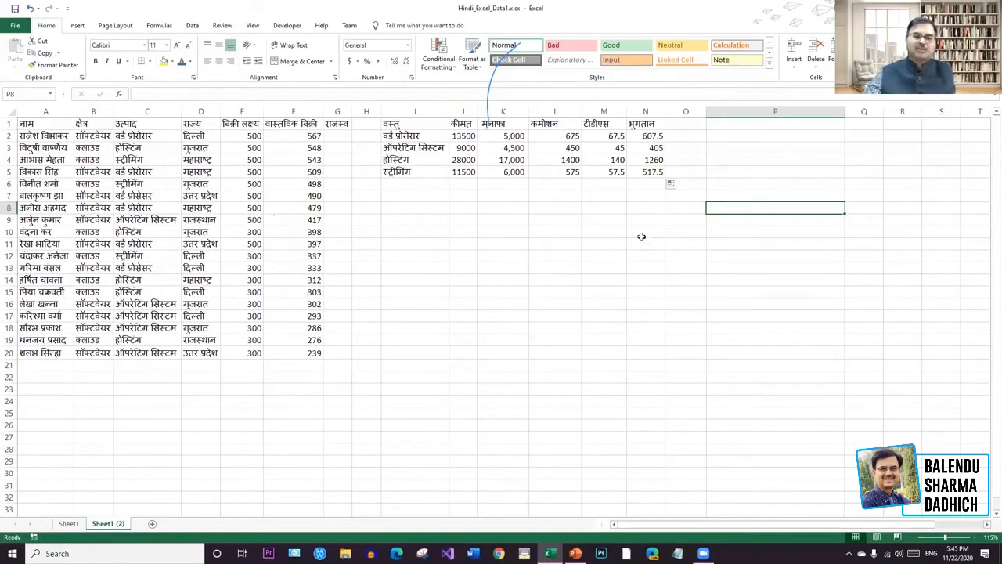
Move the product table I1:N6 so it starts at U1, narrowing column P.
left_click(669, 207)
left_click_drag(688, 207, 552, 124)
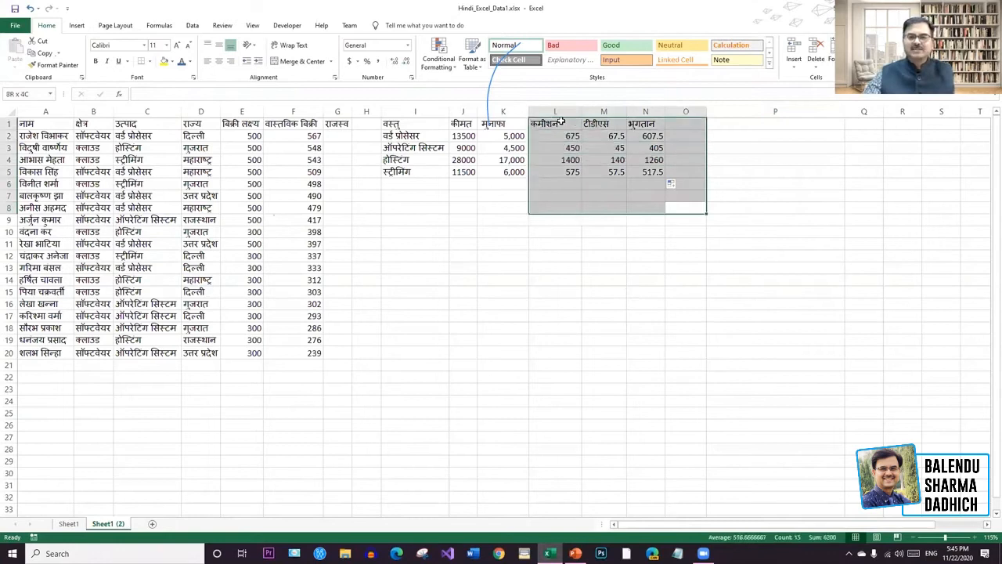
left_click(571, 292)
left_click_drag(647, 183, 407, 128)
key("ctrl+c")
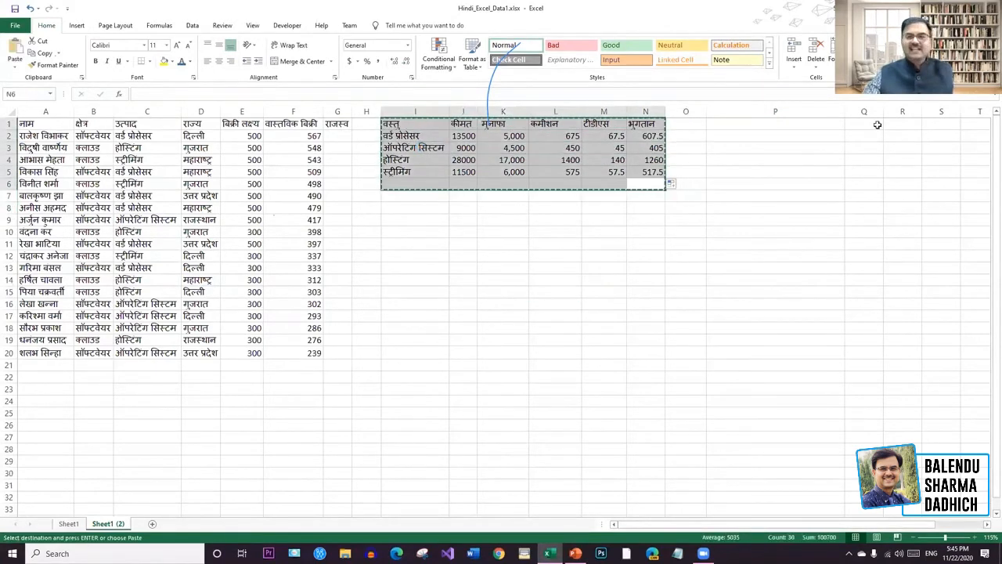
left_click_drag(845, 112, 736, 112)
left_click(915, 125)
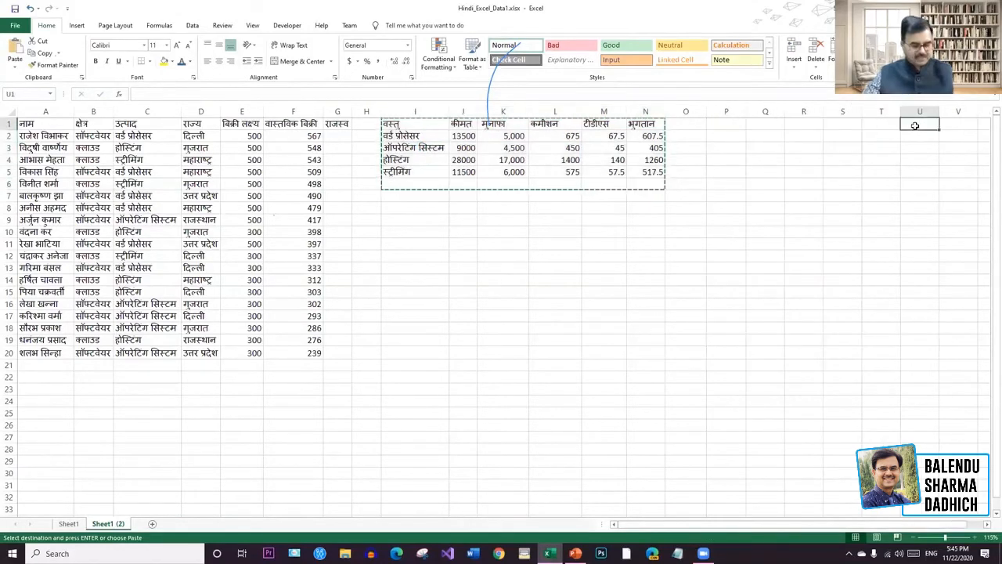
key("ctrl+v")
left_click(906, 262)
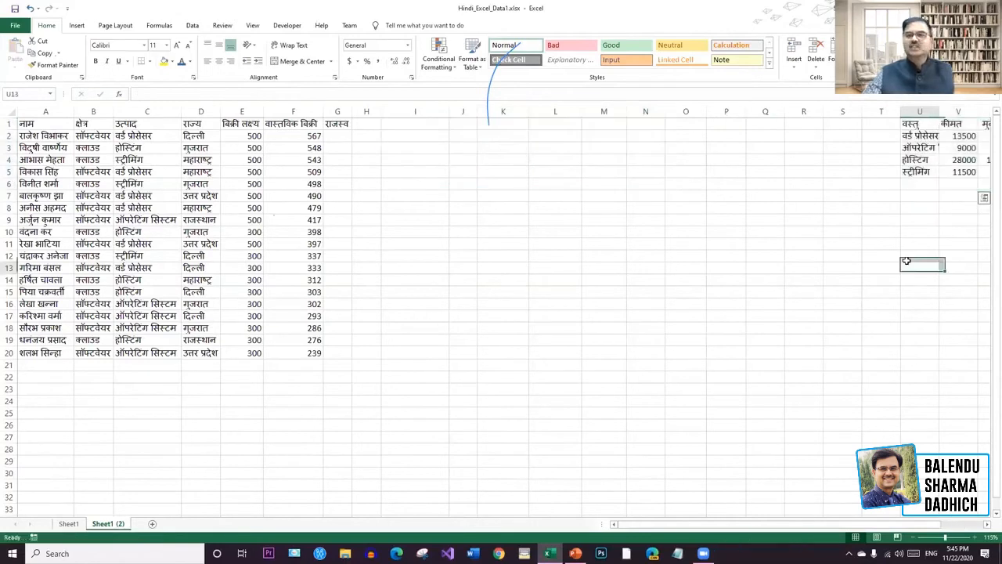
Widen column G to 14.00 so the राजस्व header fits.
left_click(581, 271)
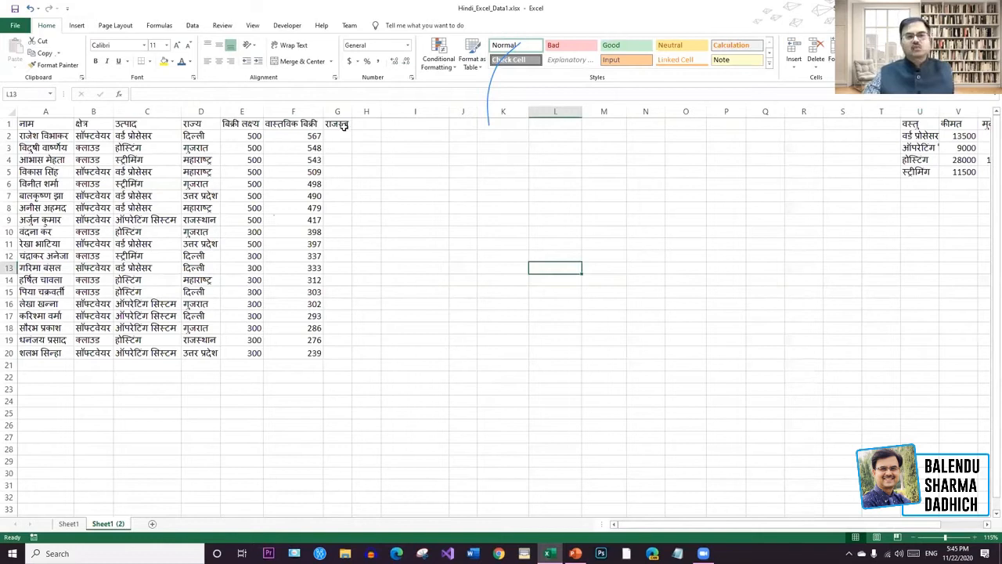
left_click_drag(353, 111, 366, 110)
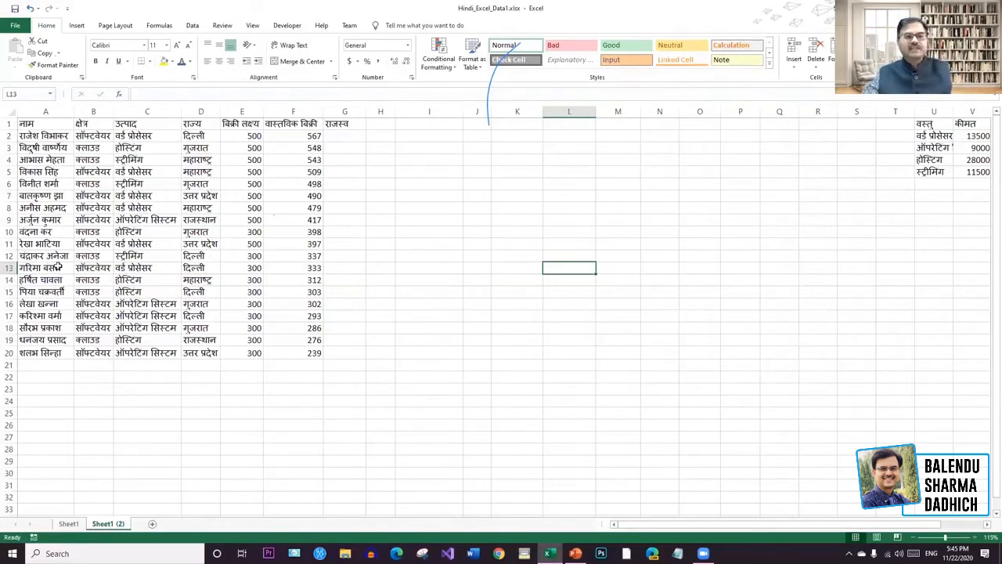
left_click(38, 137)
left_click(39, 148)
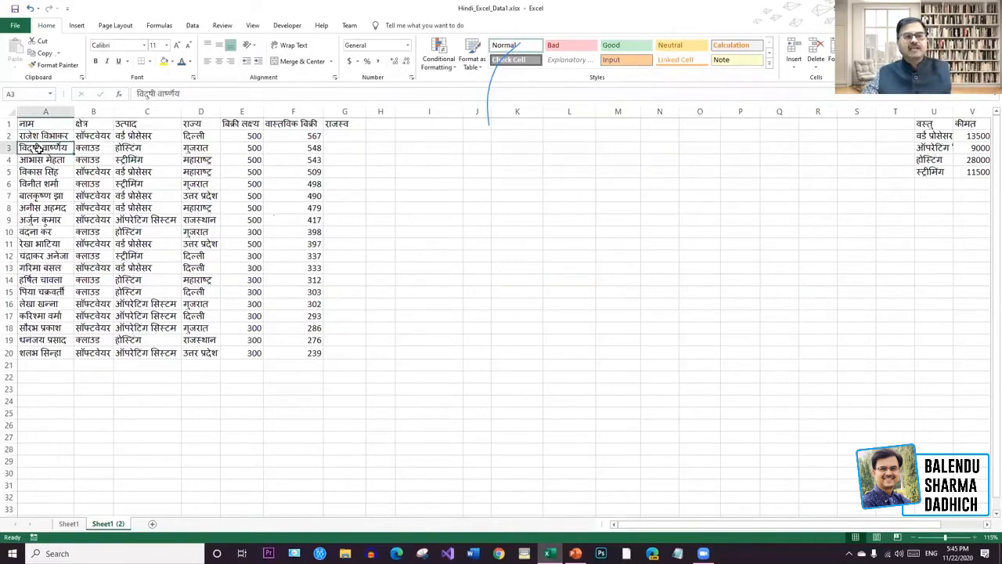
left_click(42, 161)
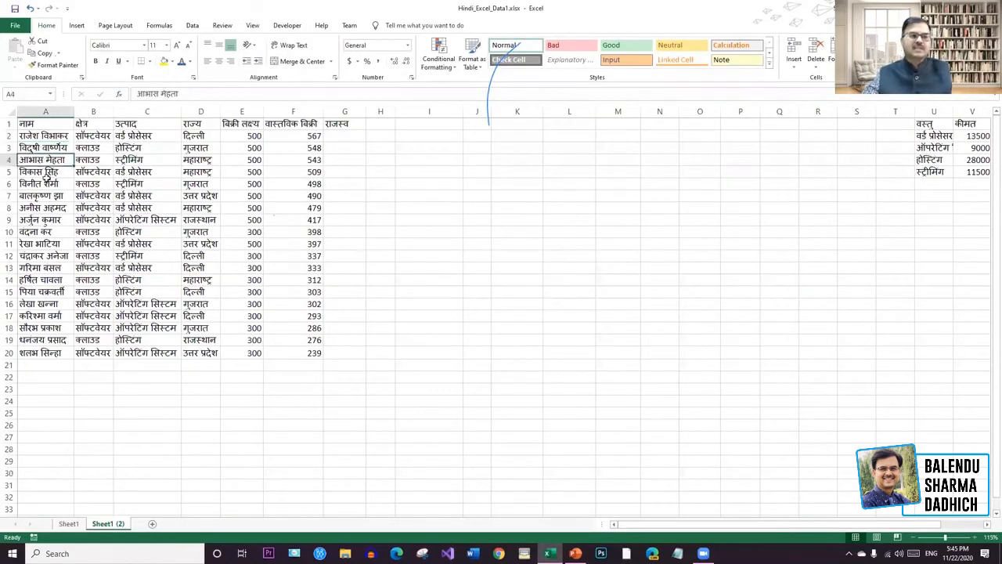
left_click(81, 354)
left_click(100, 385)
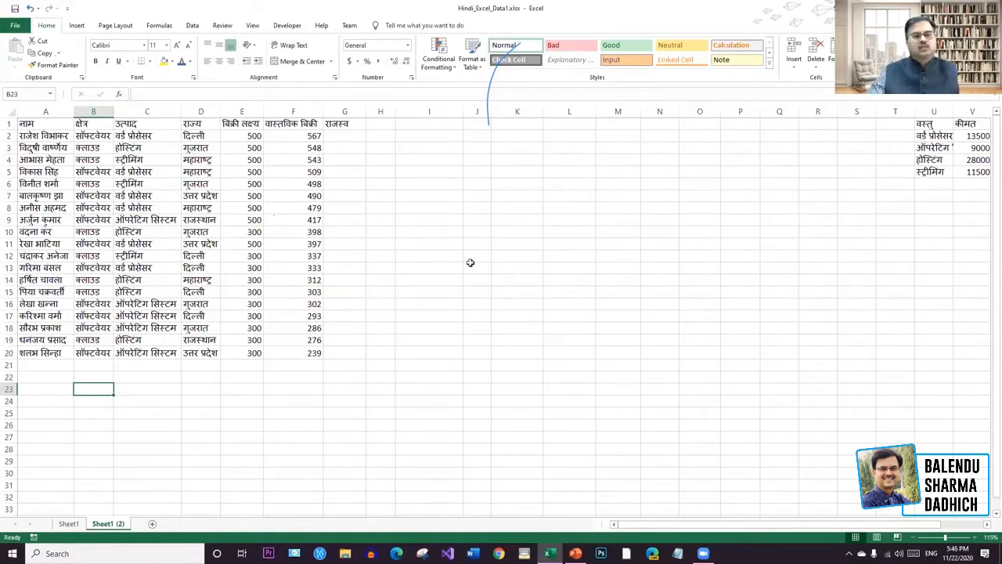
left_click_drag(366, 112, 385, 111)
left_click(353, 125)
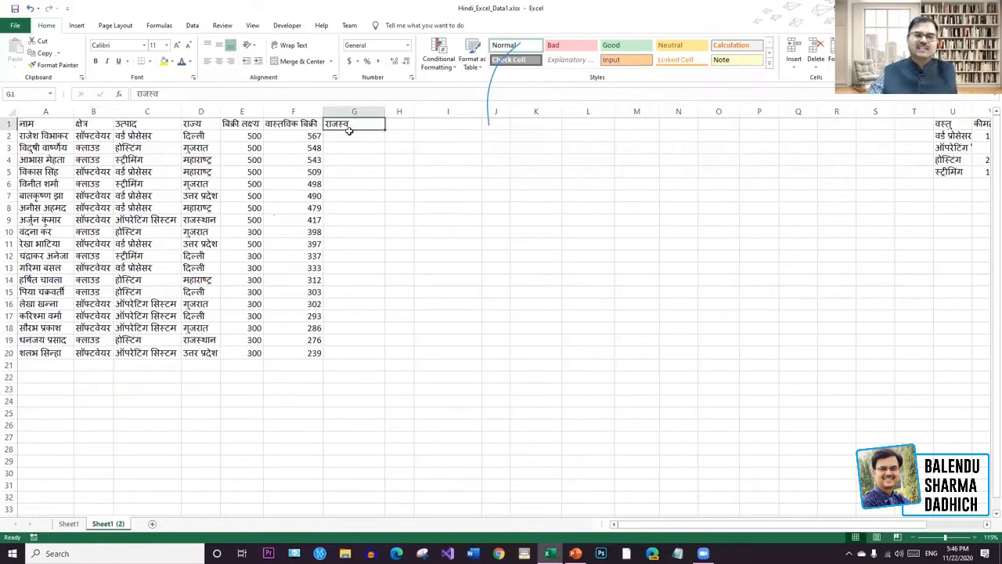
Cancel the unfinished revenue formula in G2.
left_click(347, 136)
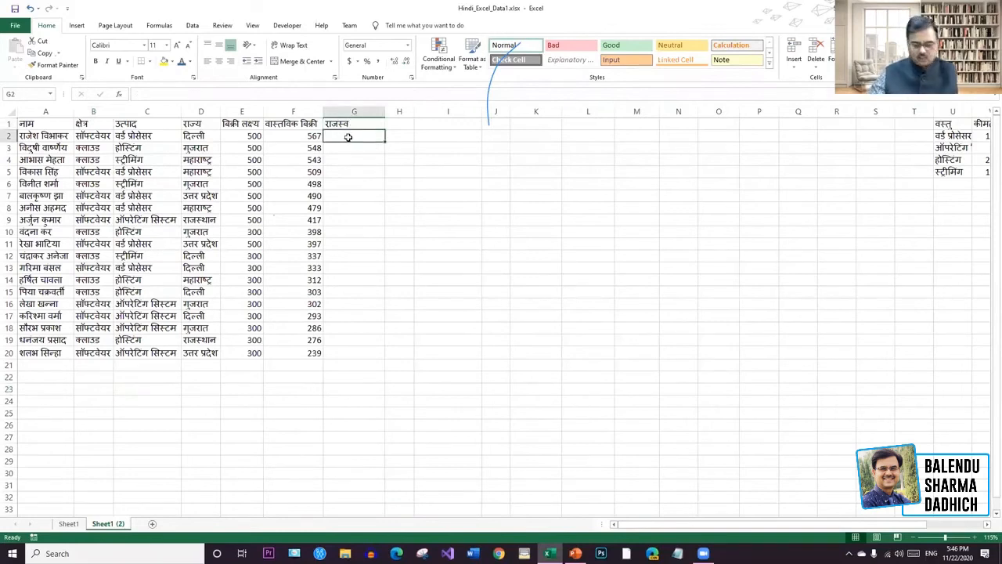
type("=")
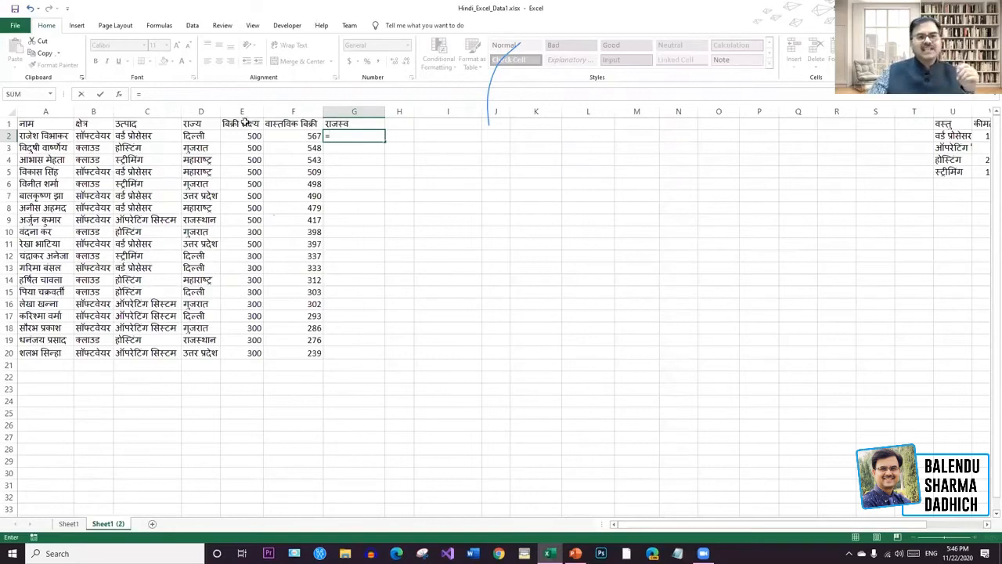
left_click(488, 257)
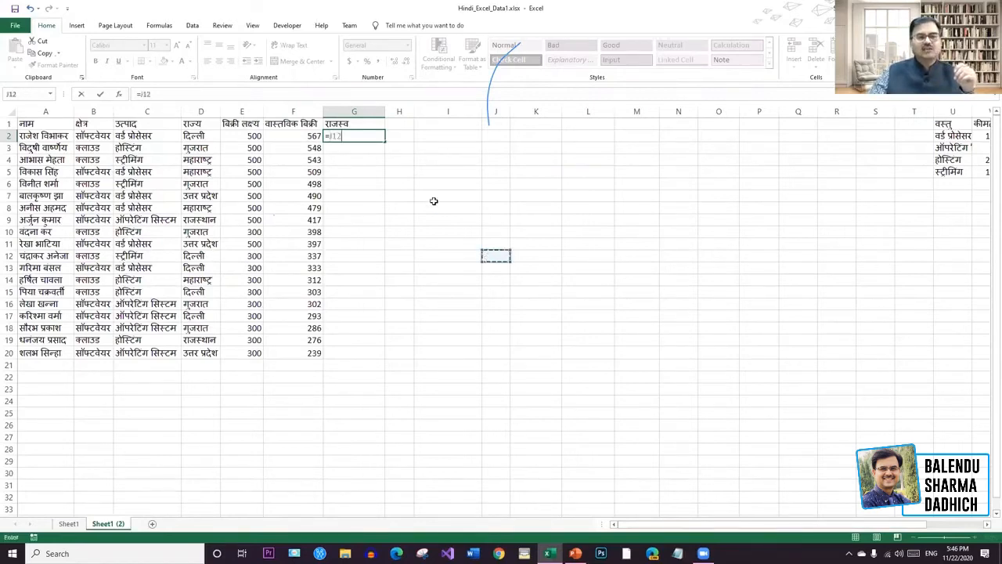
left_click(366, 134)
key("BackSpace")
key("BackSpace")
key("BackSpace")
key("BackSpace")
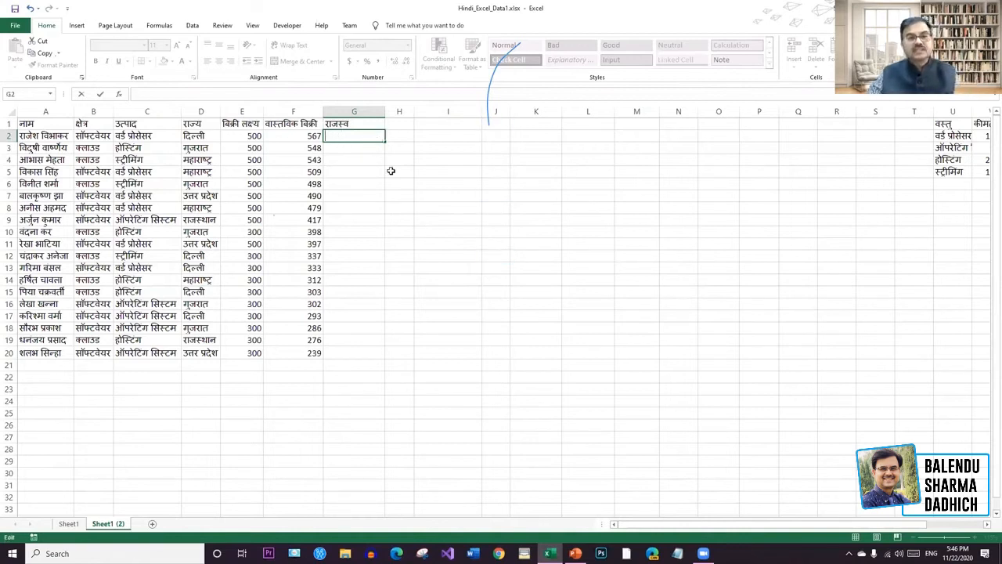
left_click(399, 184)
Rename the E1 heading from बिक्री लक्ष्य to मूल्य.
left_click(240, 127)
left_click_drag(172, 93, 94, 94)
type("ct")
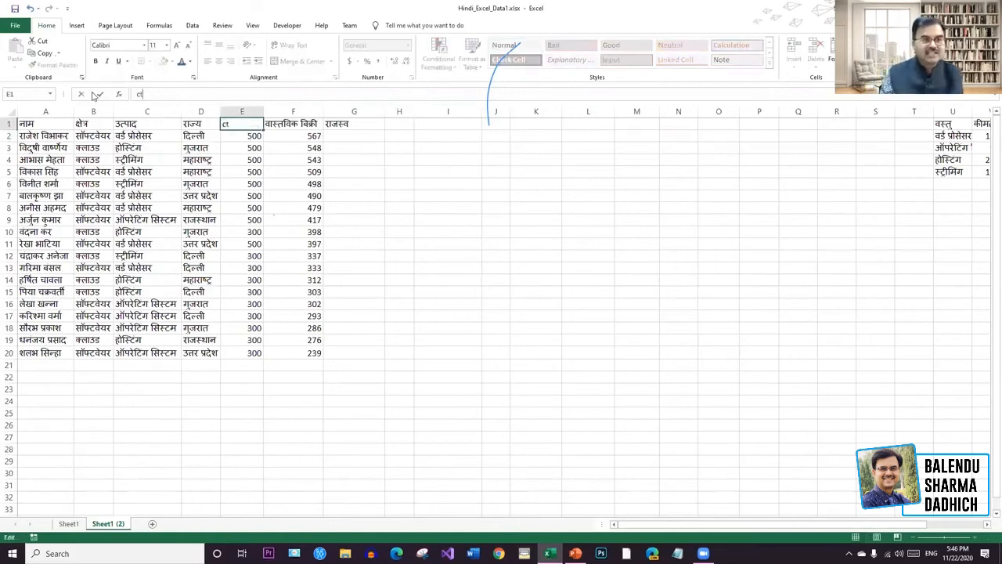
type("मूल्य")
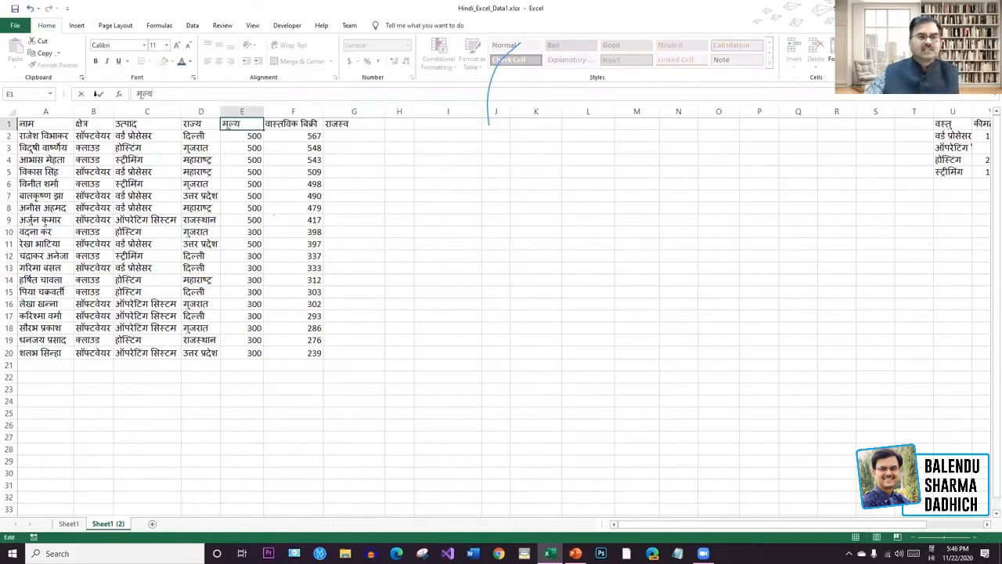
left_click(476, 198)
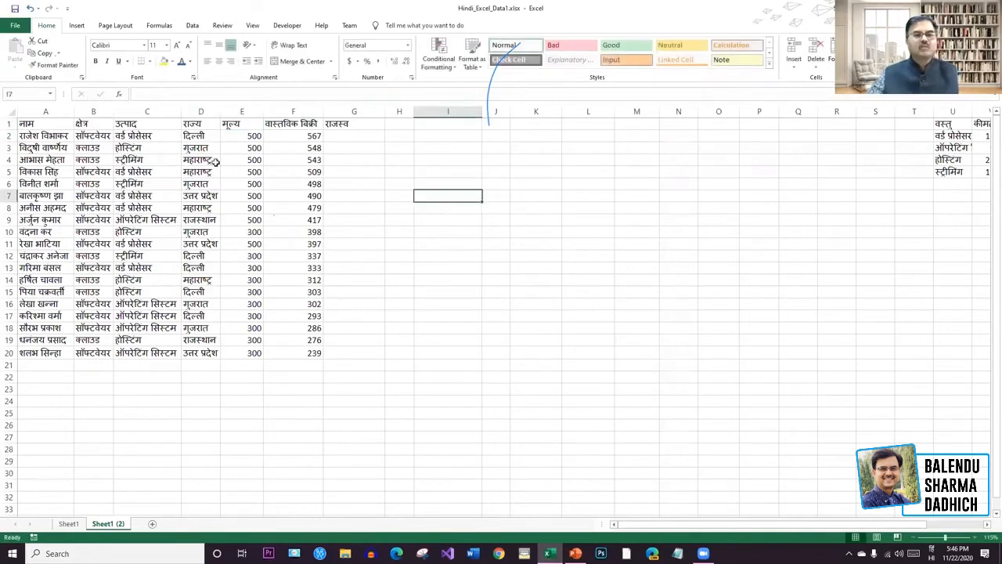
Start the revenue formula =E2* in G2, then switch to Microsoft Word.
left_click(317, 134)
left_click(350, 138)
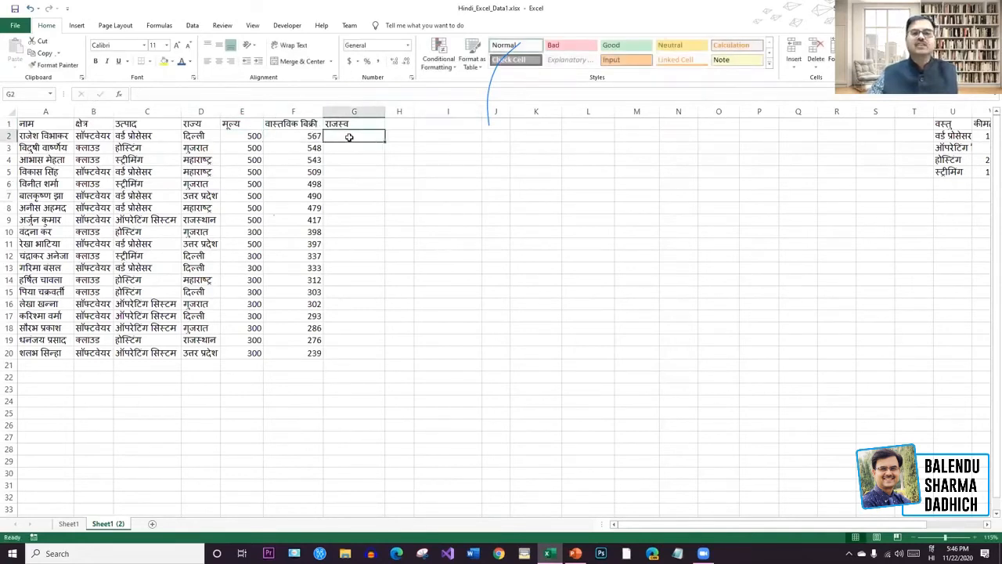
type("=")
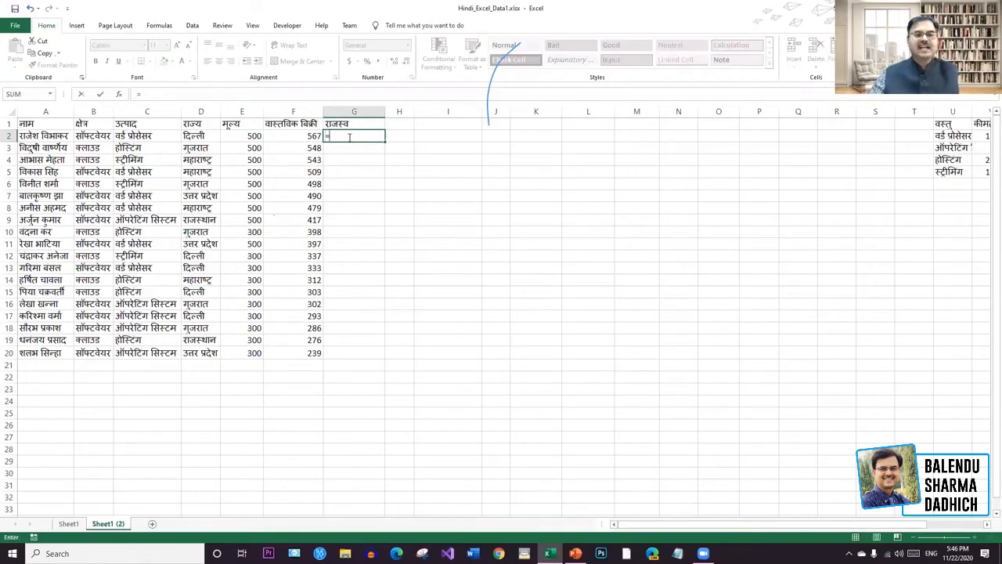
left_click(257, 136)
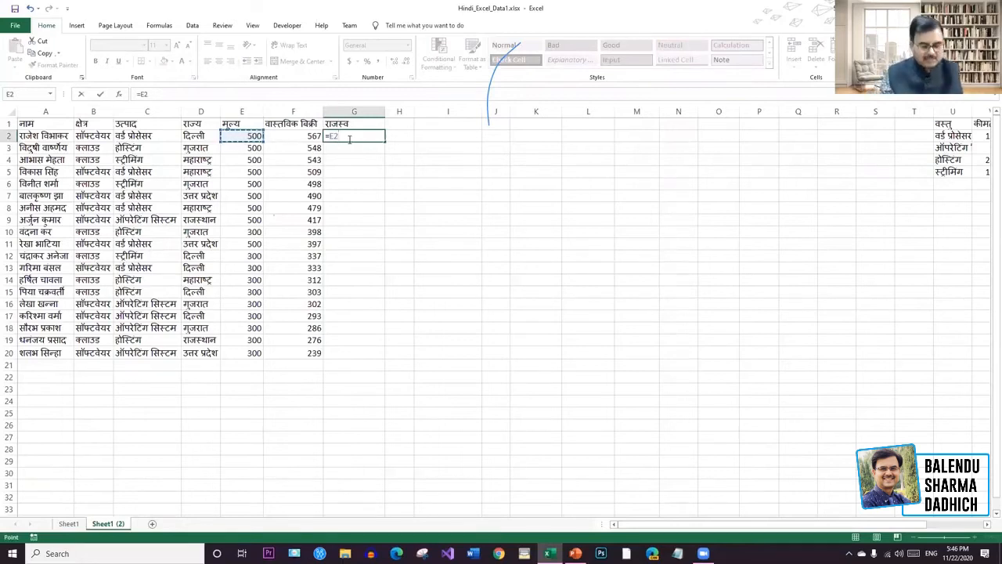
type("*")
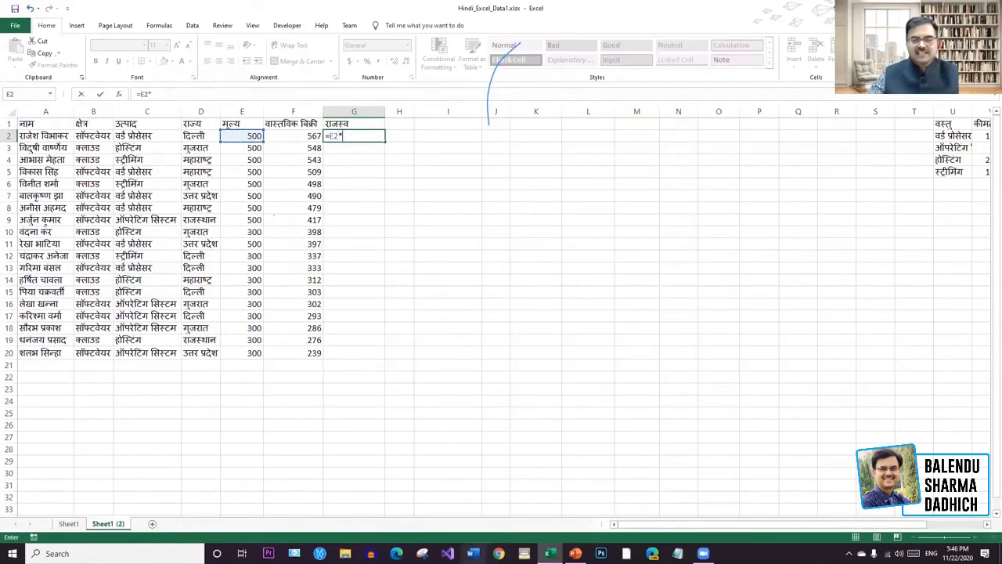
left_click(472, 553)
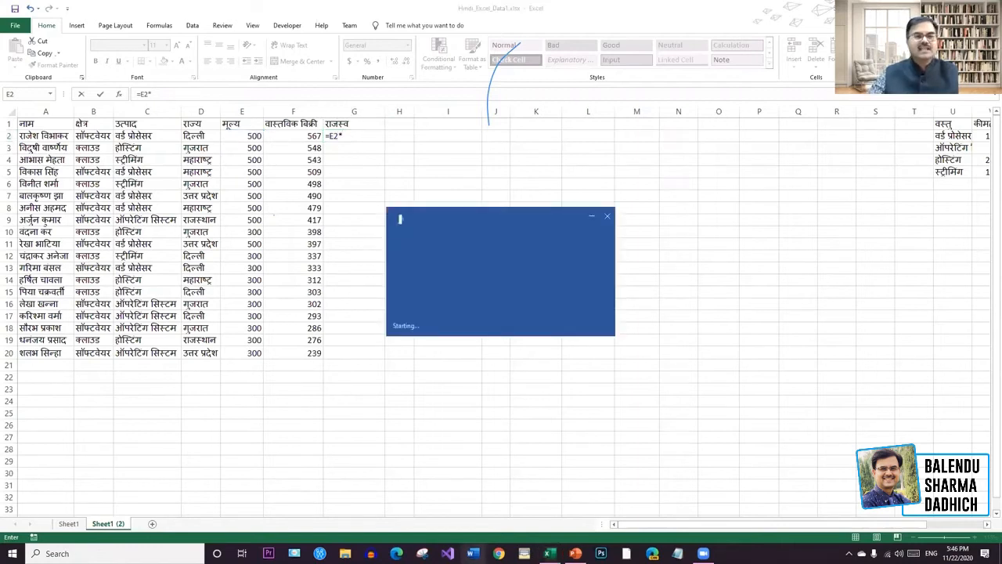
Type a single 48-point asterisk in the blank Word document.
left_click(159, 46)
left_click(145, 200)
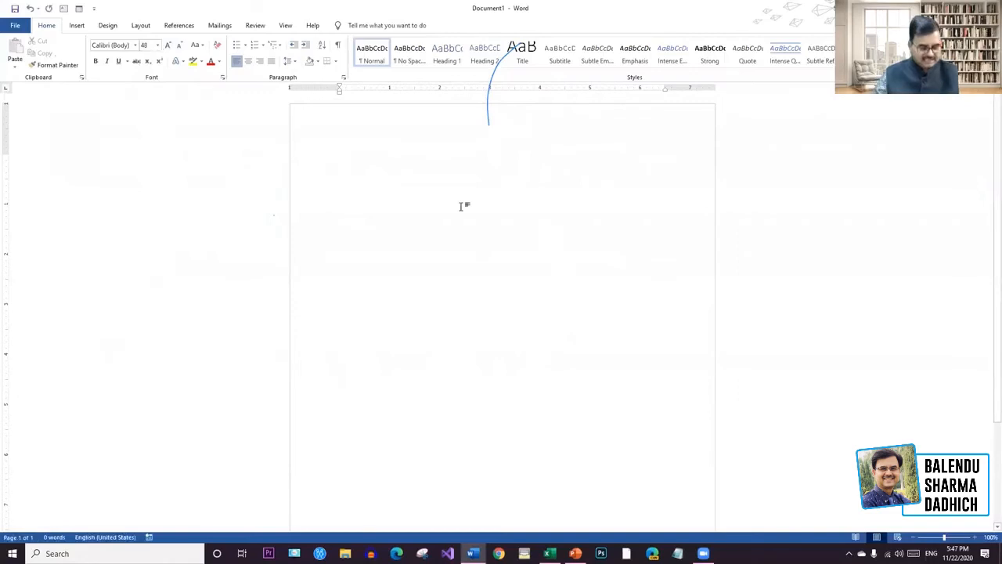
type("*")
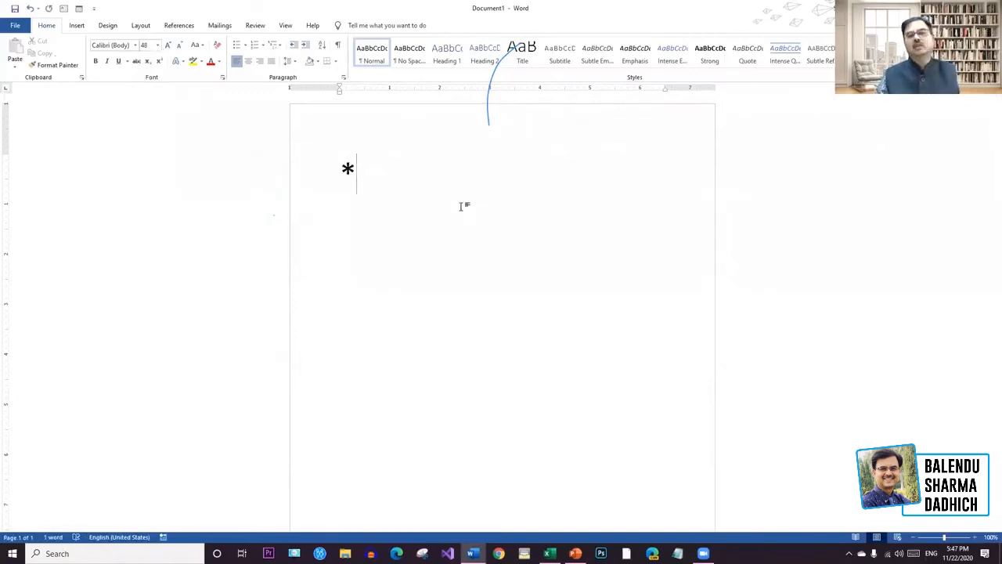
type(" /")
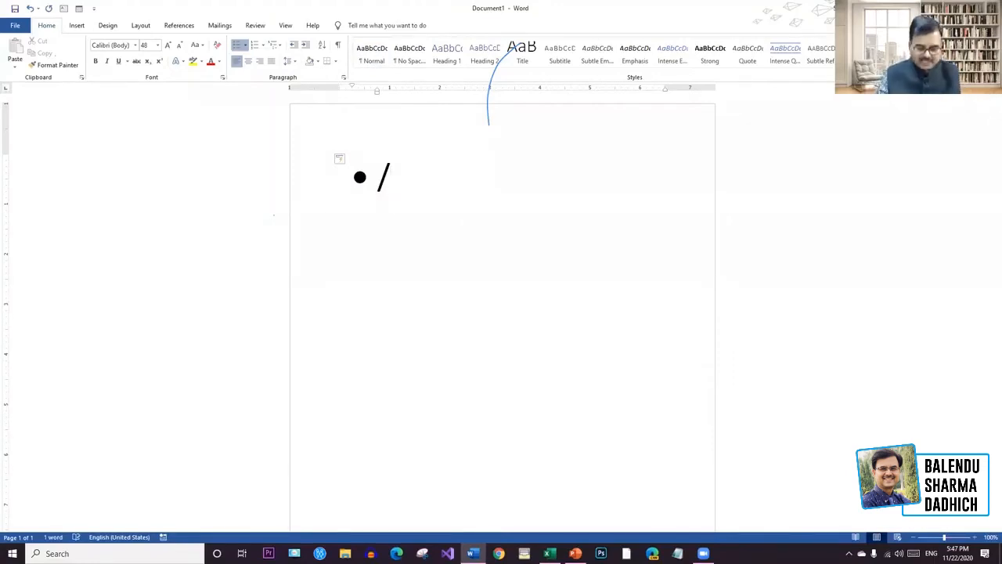
key("BackSpace")
key("BackSpace")
type("*")
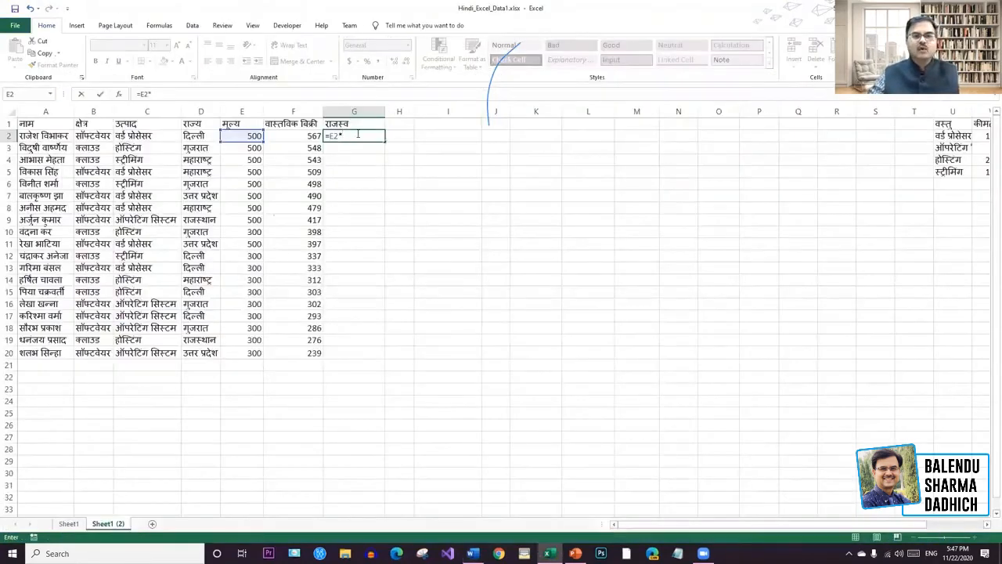
Enter =E2*F2 in G2 so the first revenue value shows 283500.
type("F")
key("Escape")
type("=")
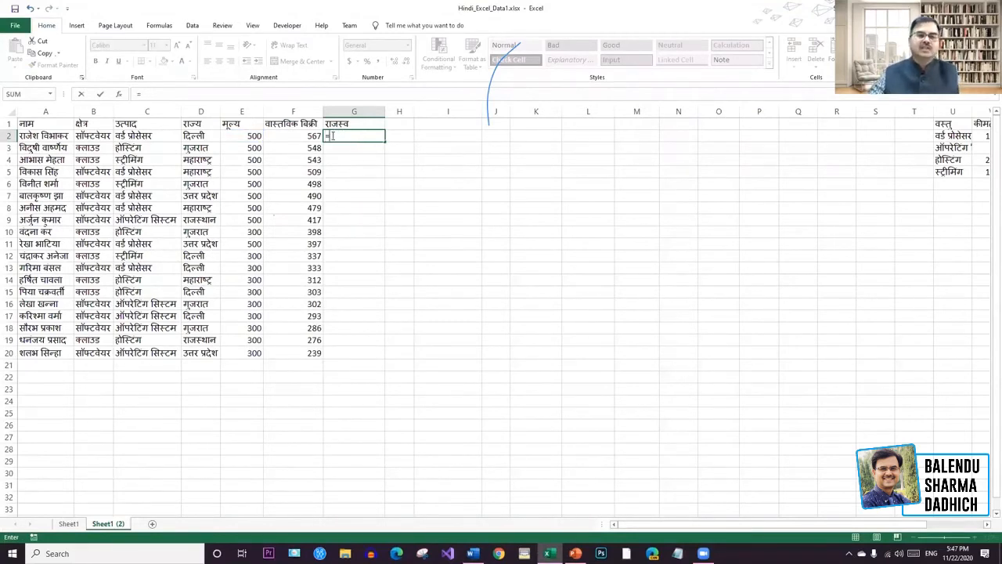
left_click(244, 138)
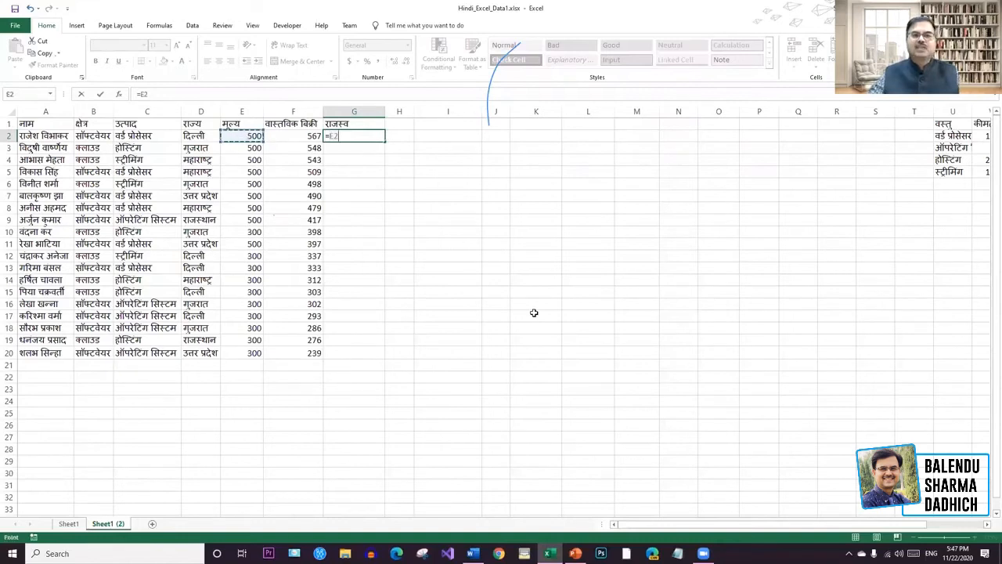
type("*")
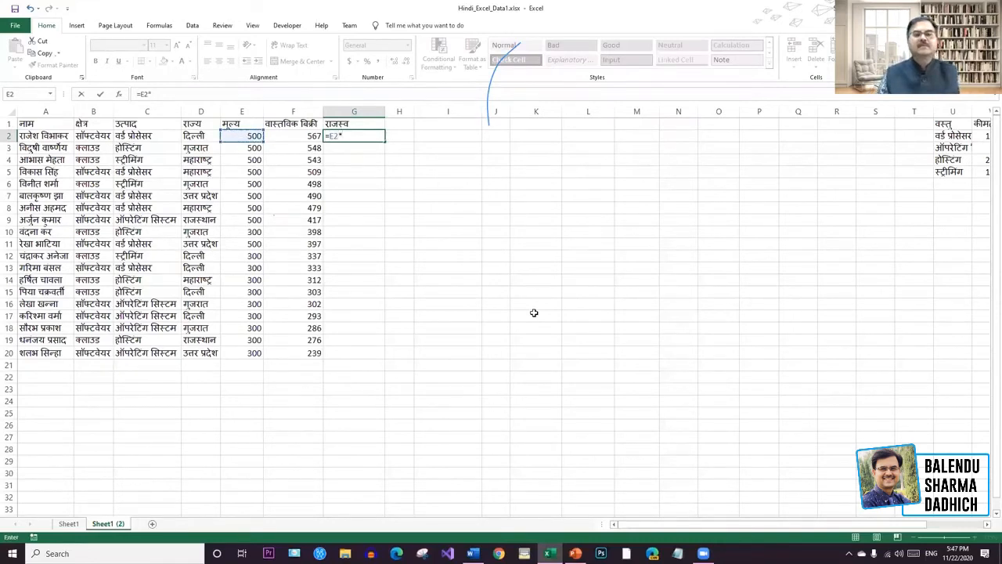
left_click(312, 136)
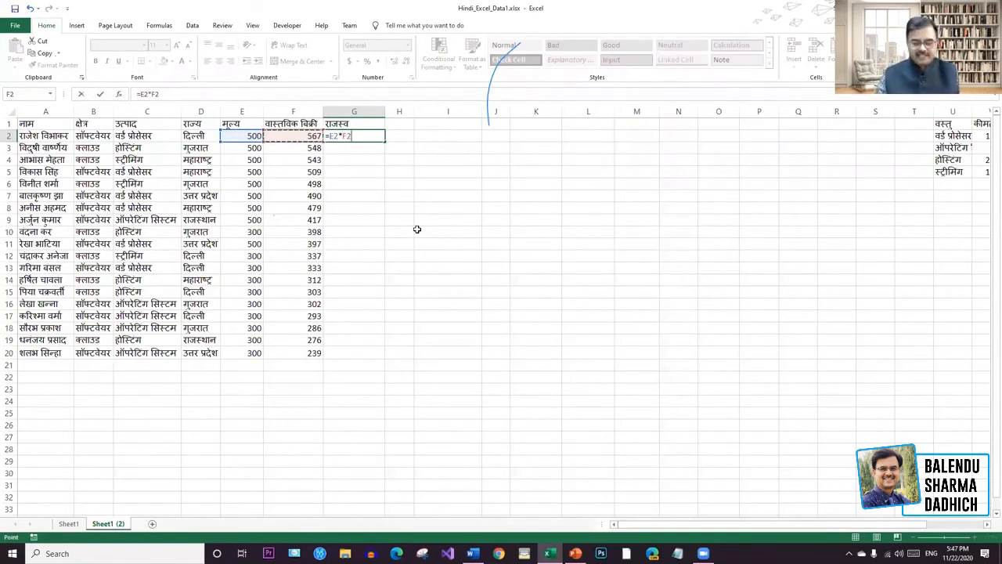
key("Return")
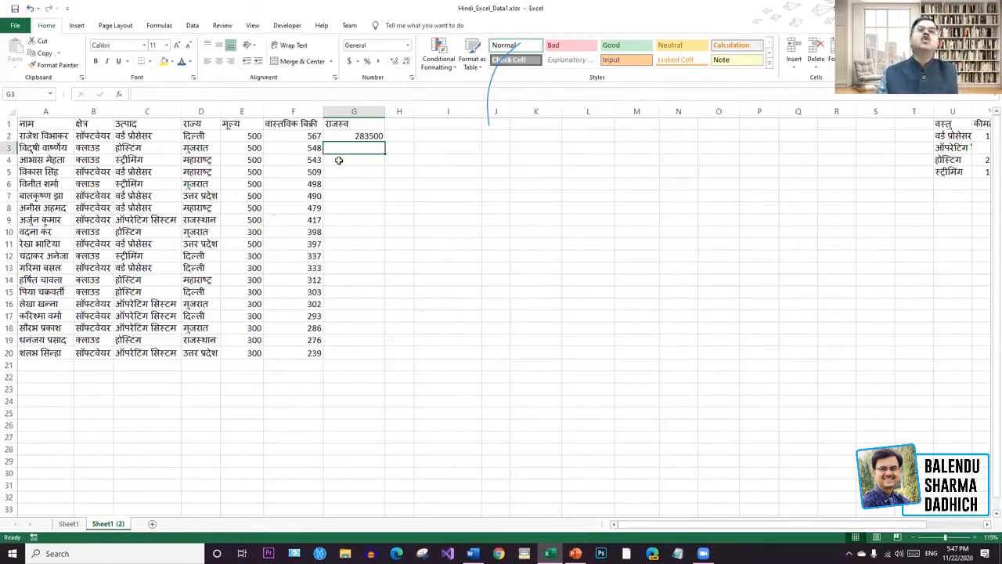
Copy the revenue formula down to G20 and add AutoSum totals in row 21.
left_click(380, 137)
left_click_drag(383, 139, 383, 358)
left_click(772, 291)
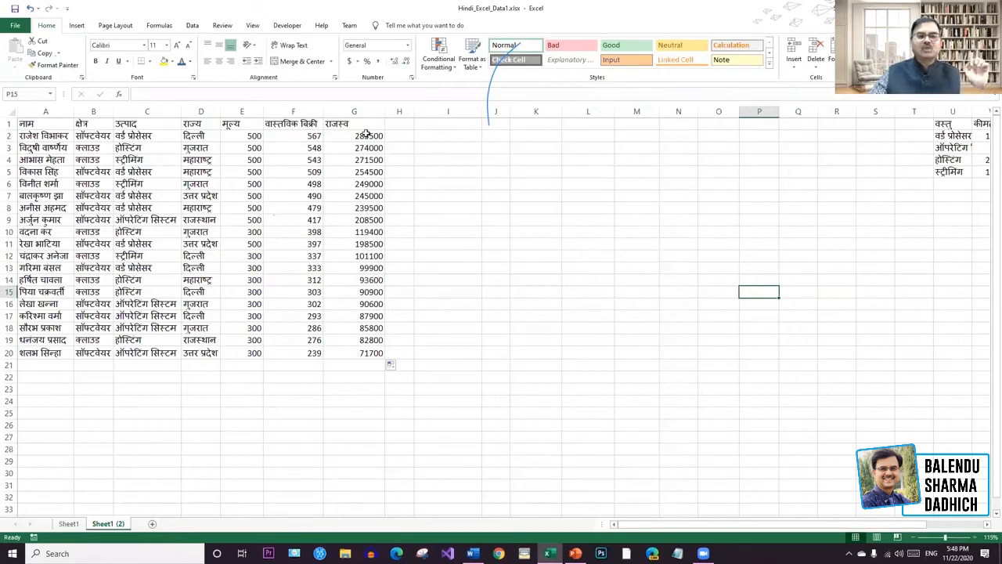
left_click_drag(254, 130, 362, 233)
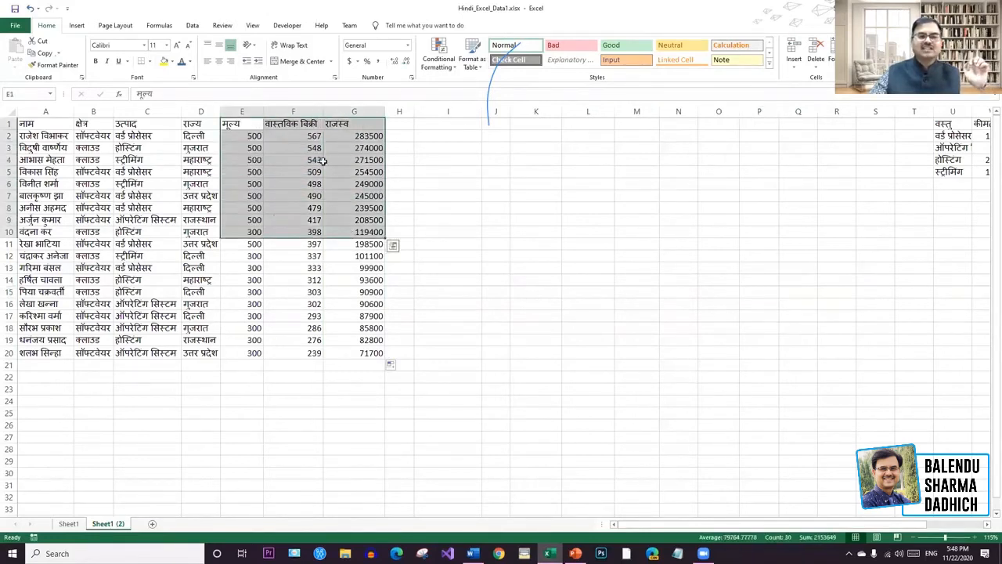
left_click_drag(301, 123, 371, 364)
key("alt+=")
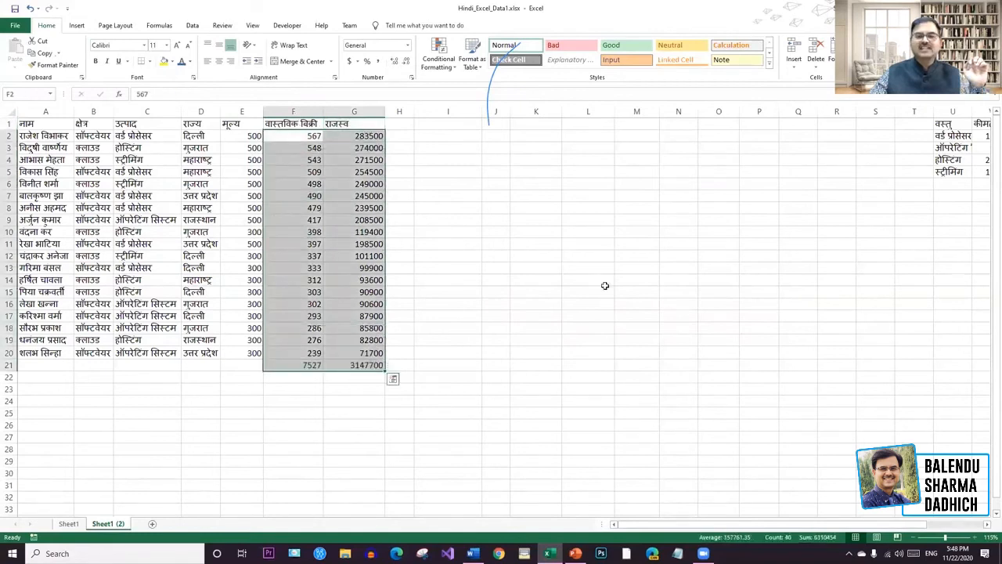
left_click(554, 340)
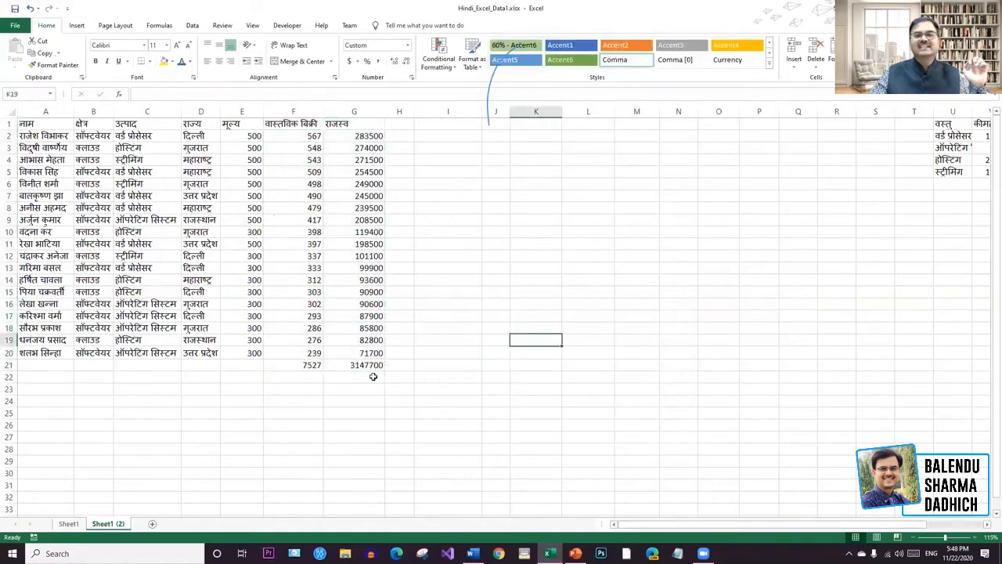
Undo the totals and fill, then delete the 283500 value from G2.
key("ctrl+z")
key("ctrl+z")
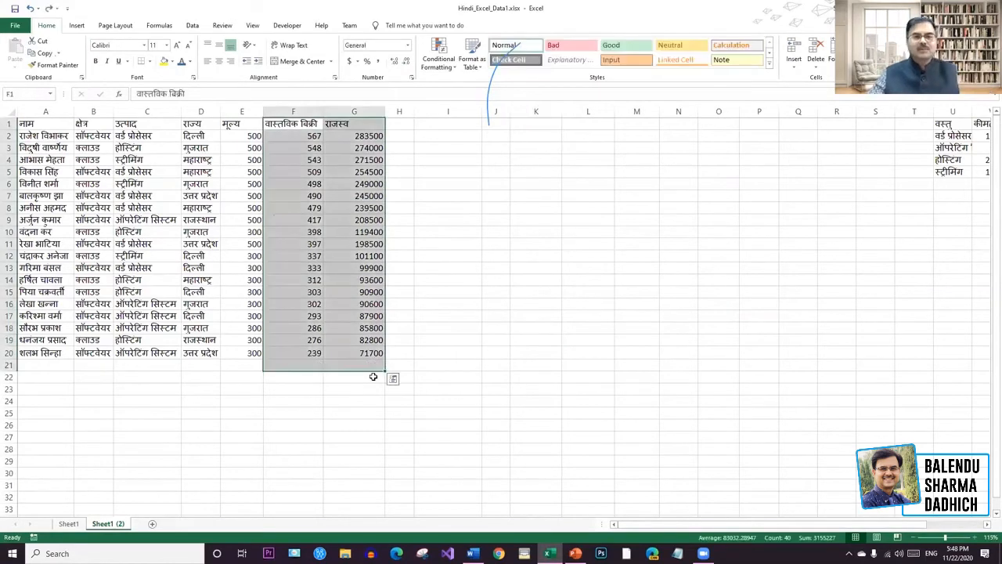
left_click(519, 223)
left_click(367, 138)
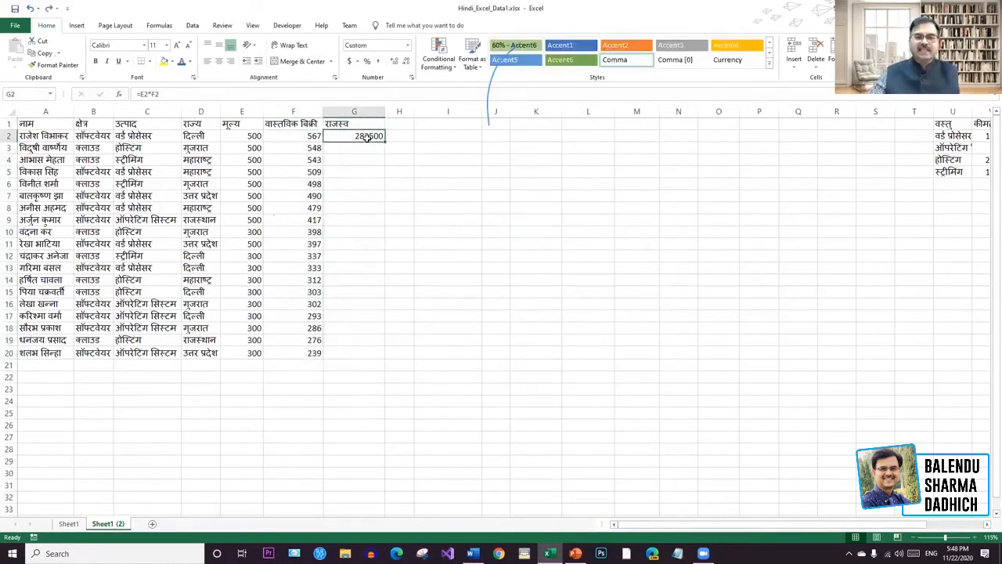
key("Delete")
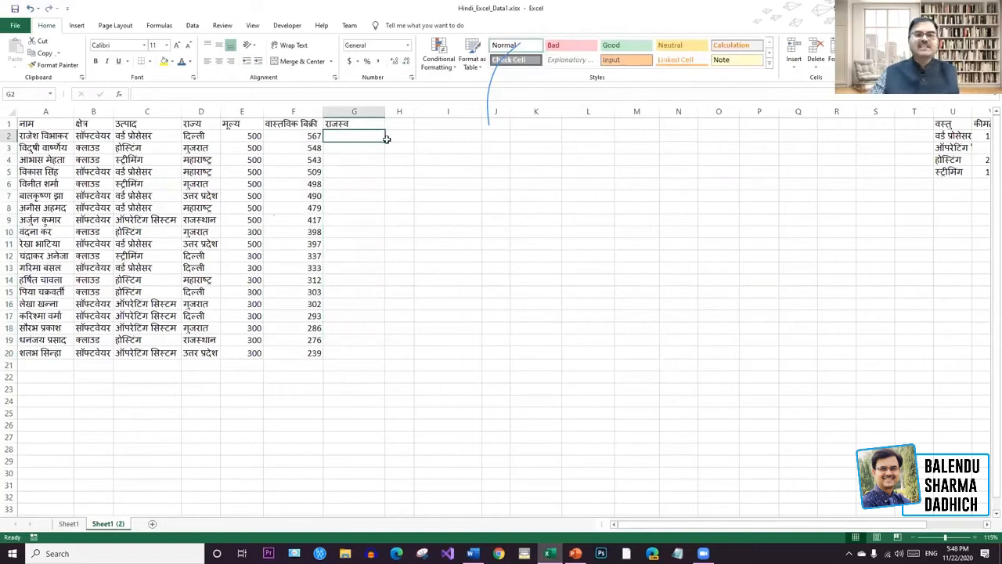
Re-enter =E2*F2 in G2, showing 283500 again.
left_click(571, 207)
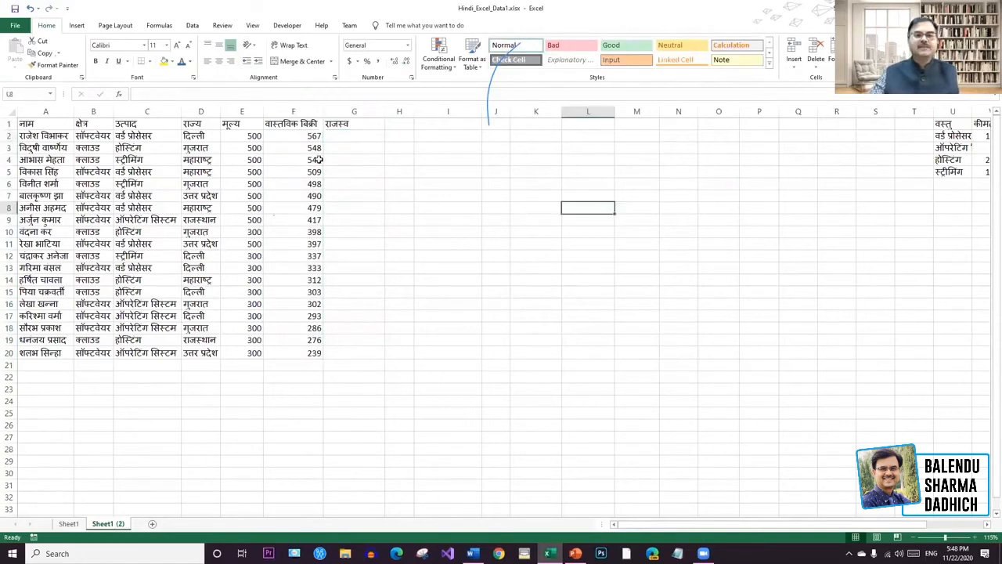
left_click(259, 140)
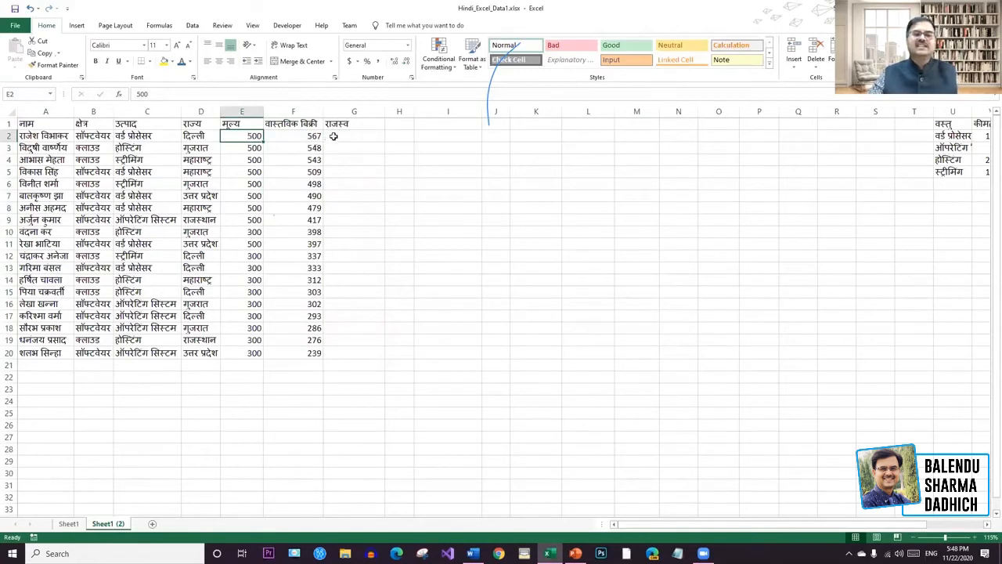
left_click(337, 137)
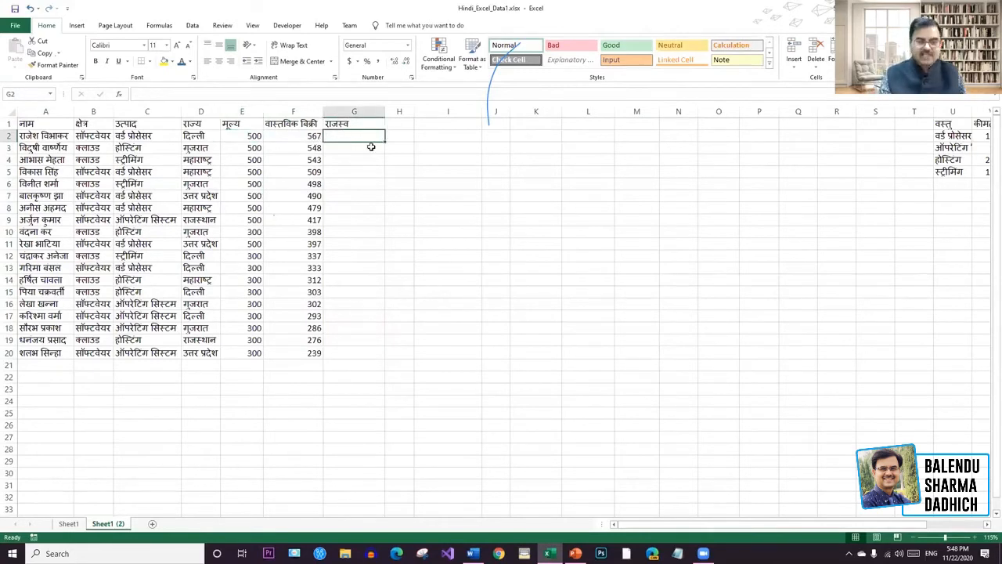
type("=")
left_click(252, 138)
type("*")
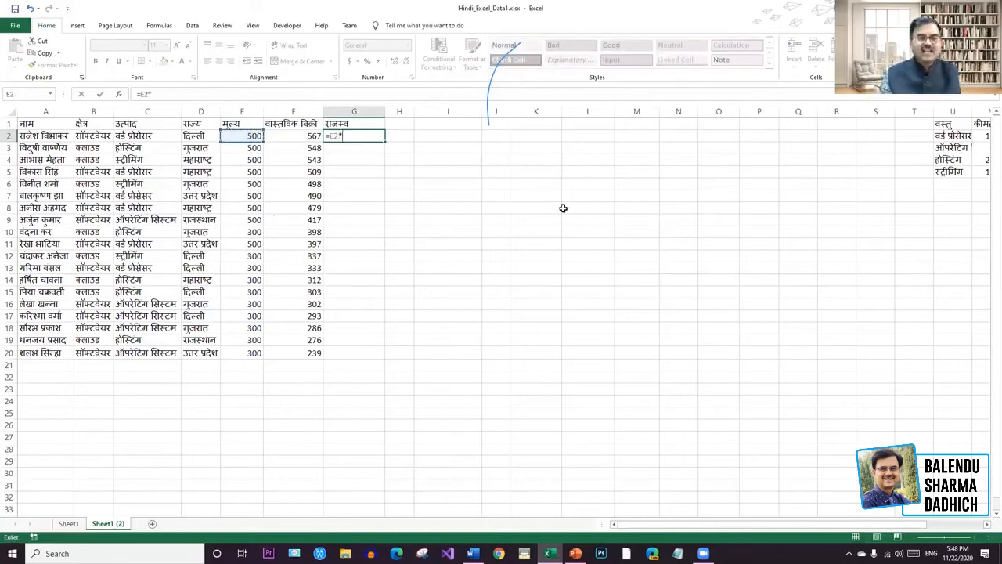
left_click(310, 136)
key("Return")
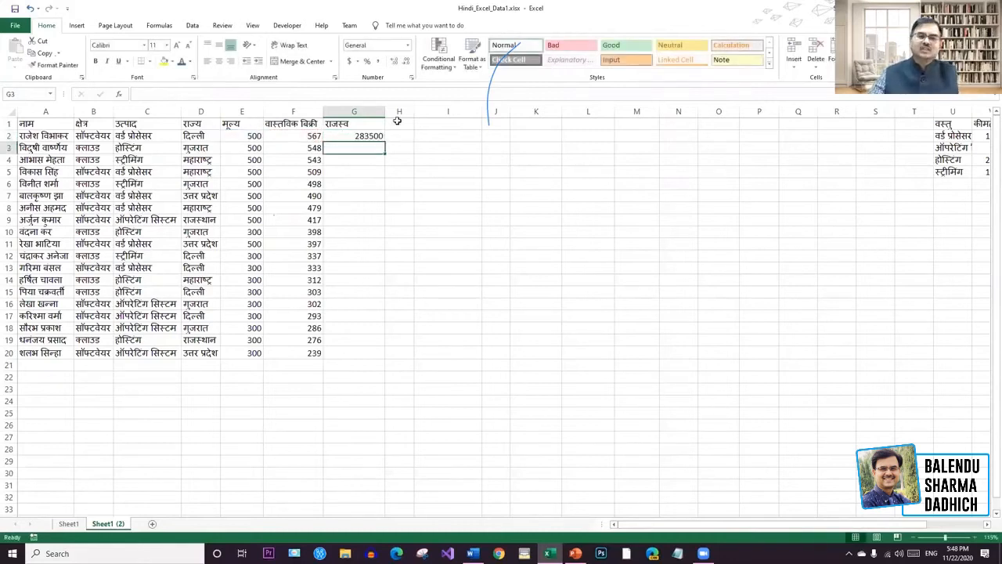
Copy the revenue formula down to G20, ending at 71700, and widen column H.
left_click(374, 135)
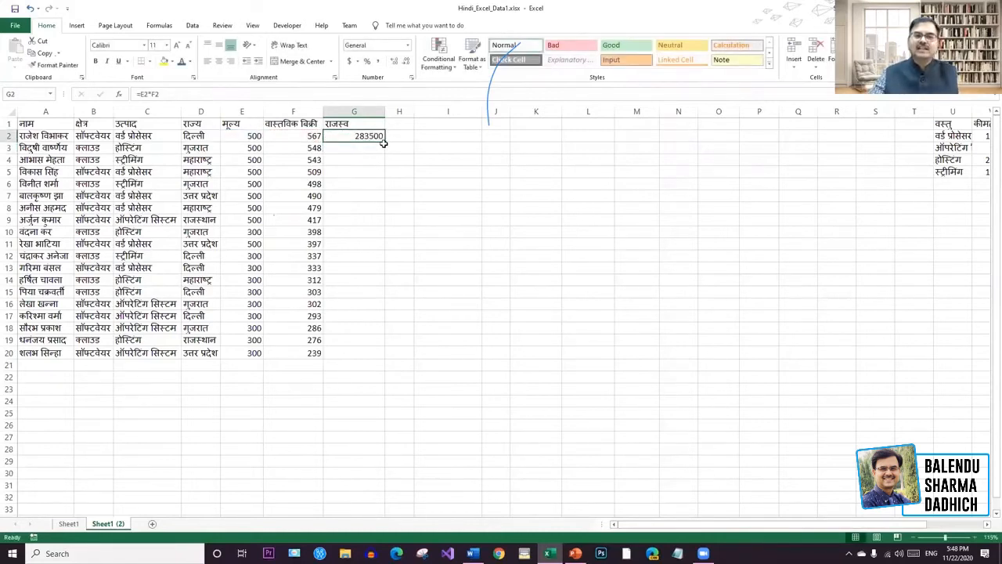
left_click_drag(386, 146, 382, 356)
left_click(711, 289)
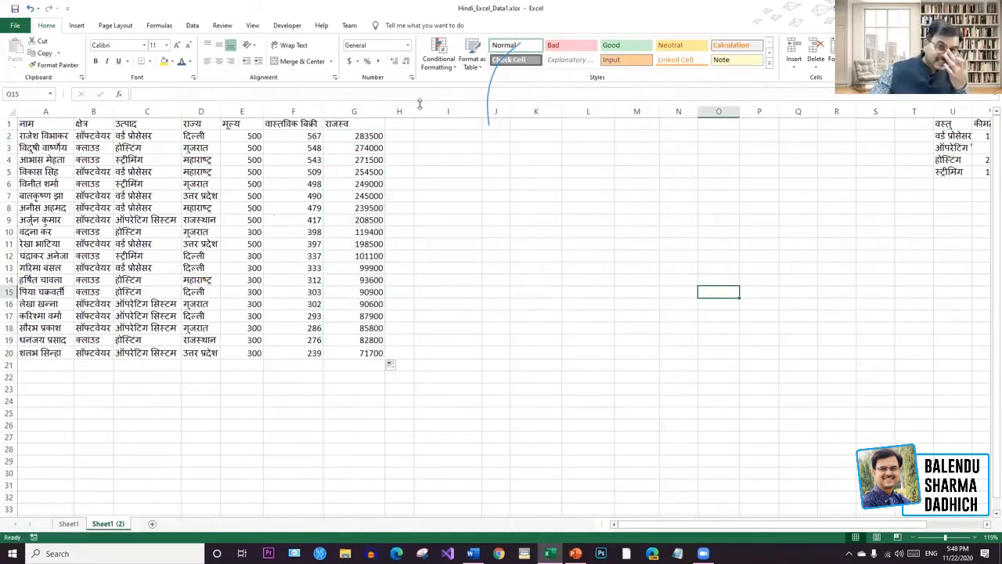
left_click_drag(415, 113, 441, 114)
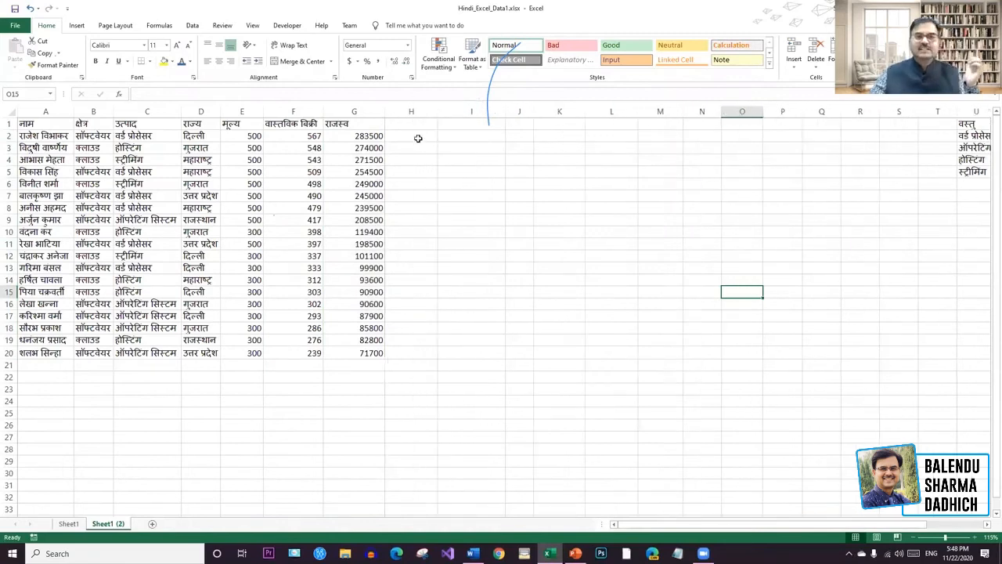
Type the heading मुनाफा in H1.
left_click(406, 123)
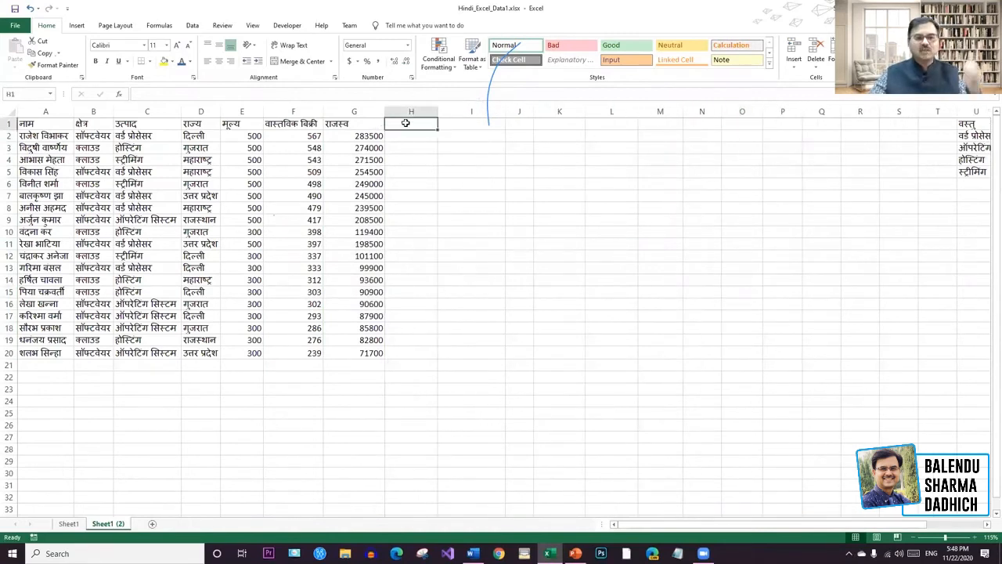
type("मुनाफा")
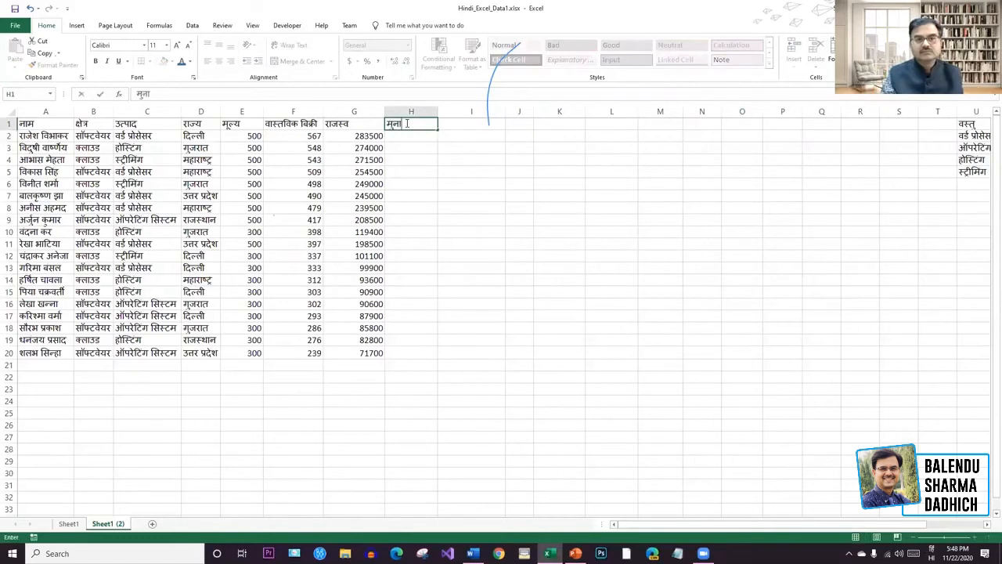
key("BackSpace")
key("BackSpace")
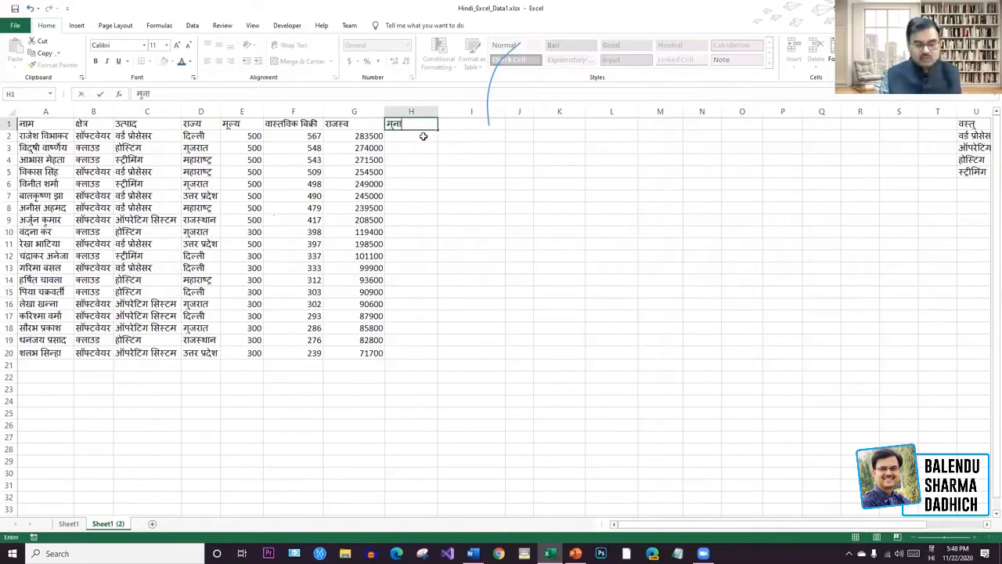
type("फा")
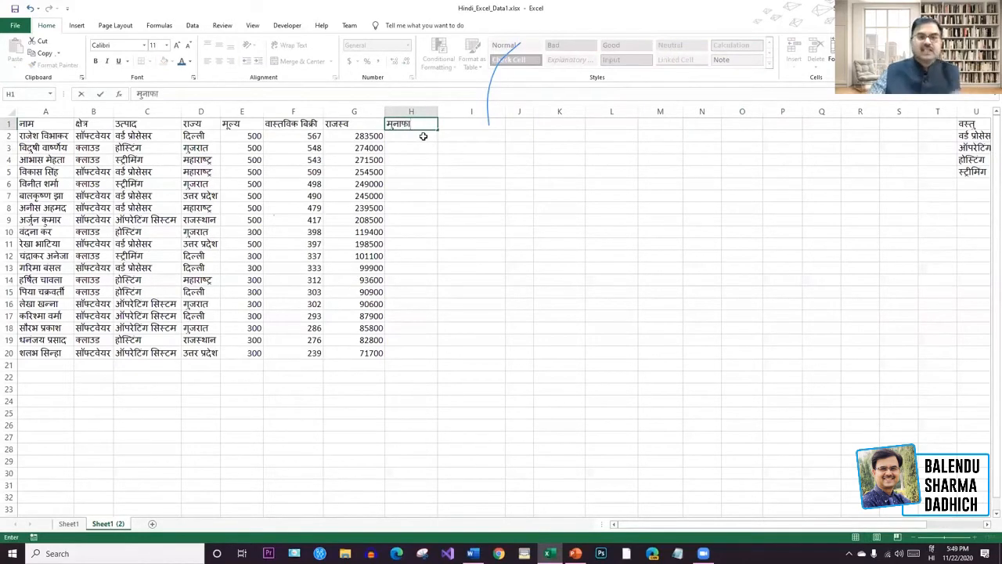
key("Return")
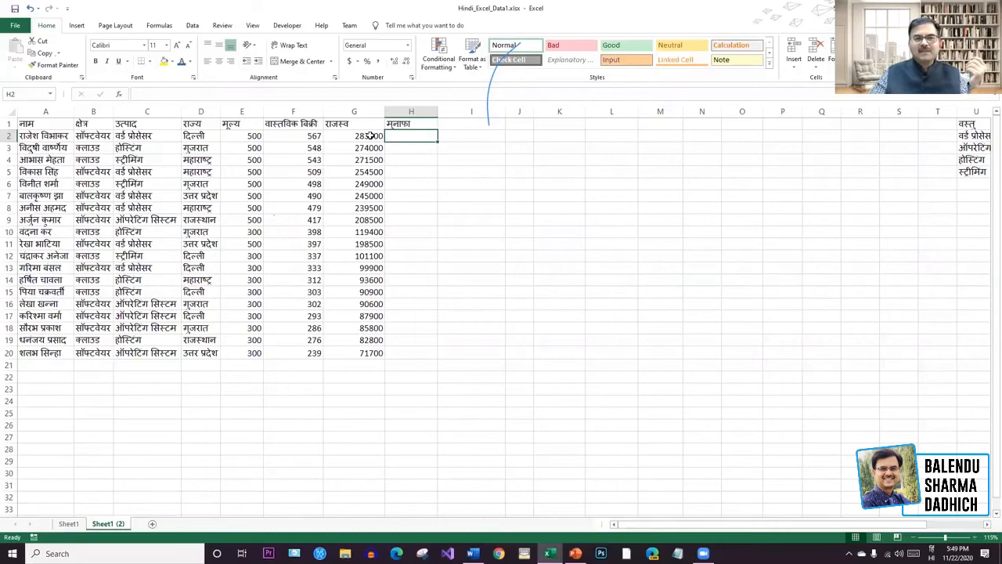
Enter the formula =G2*5 in H2.
left_click(380, 138)
left_click(412, 137)
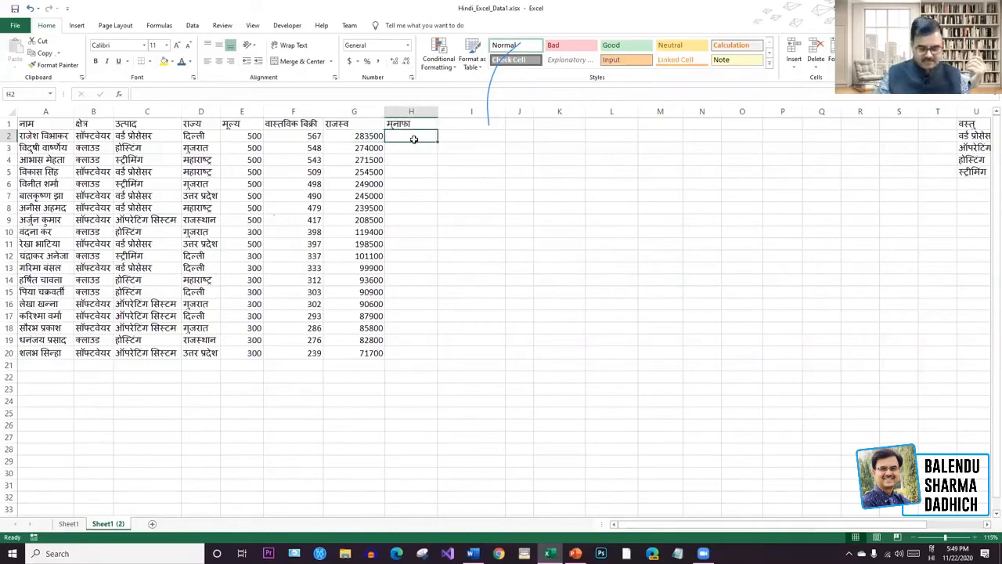
double_click(415, 139)
key("alt+shift")
type("=")
left_click(359, 136)
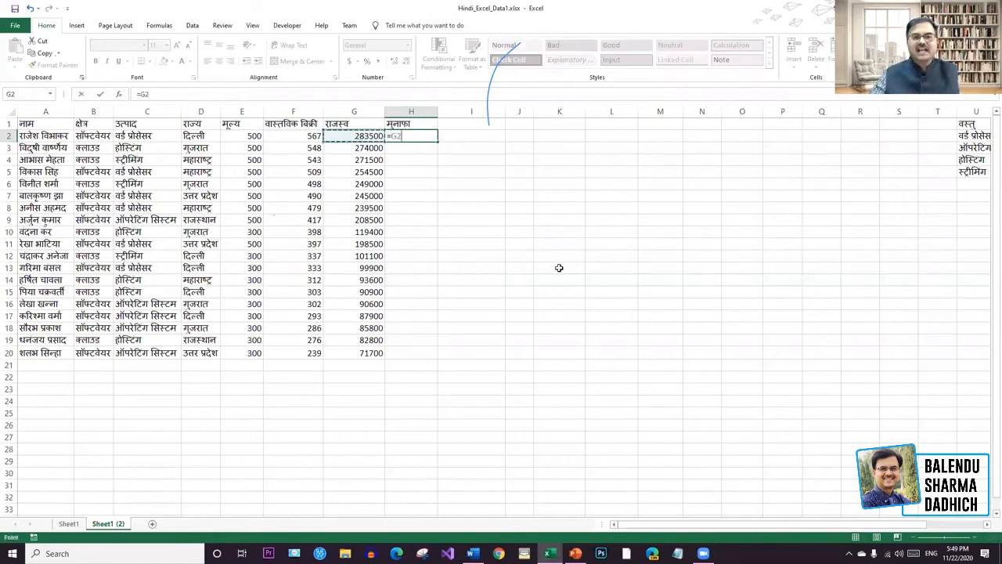
type("*5")
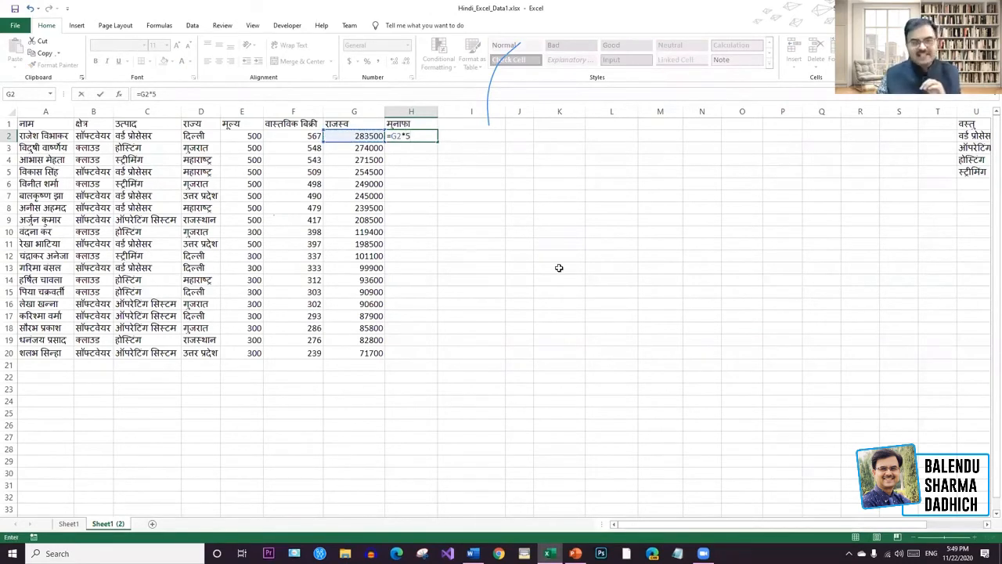
key("Return")
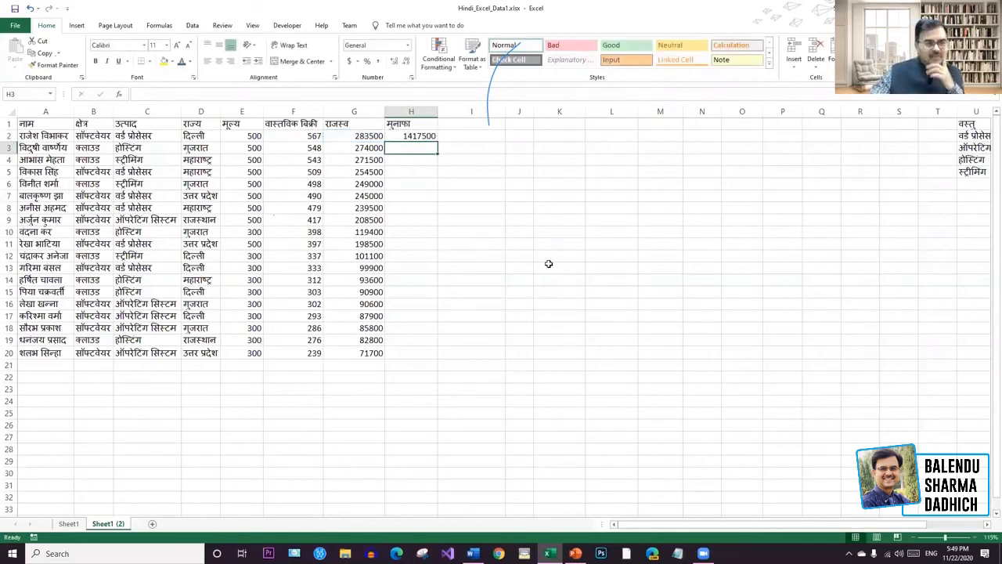
Try and undo Percent Style, then correct H2 to =G2*5/100, giving 14175.
left_click(420, 135)
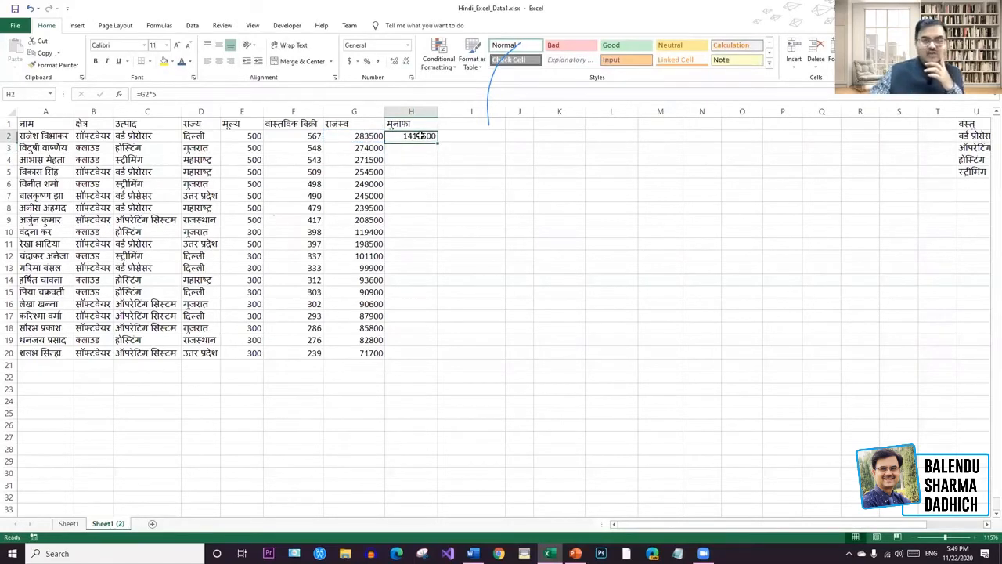
left_click(367, 61)
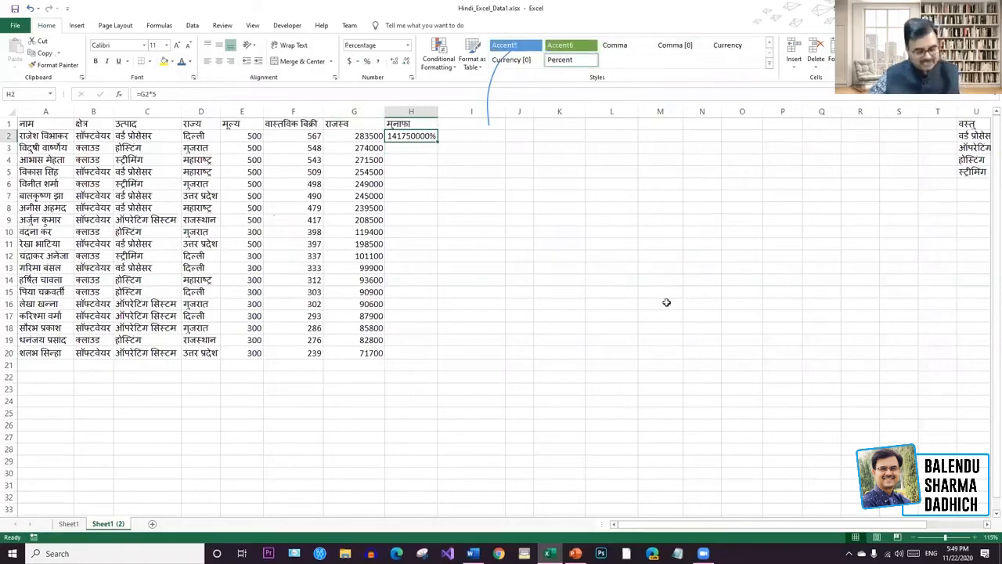
key("ctrl+z")
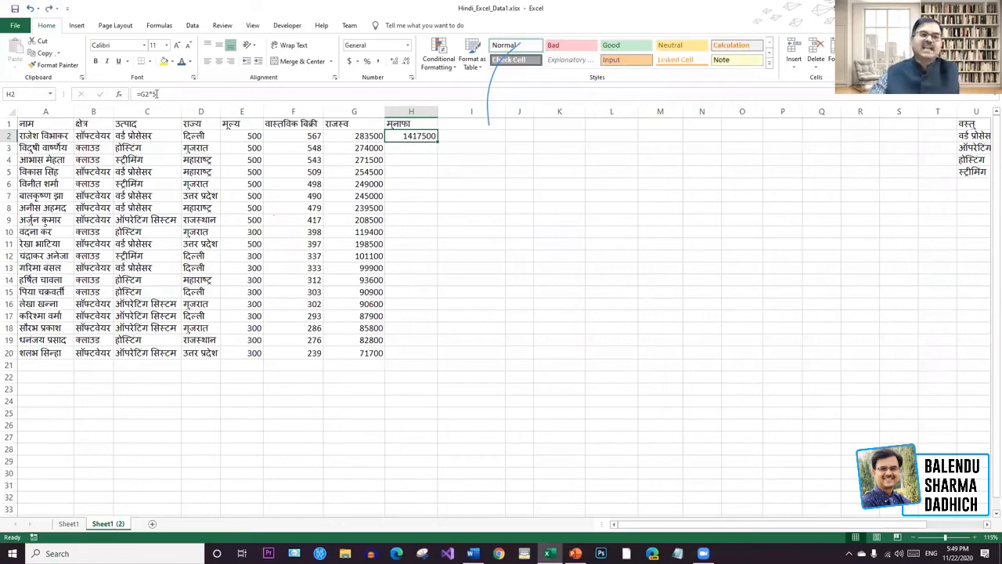
left_click(163, 93)
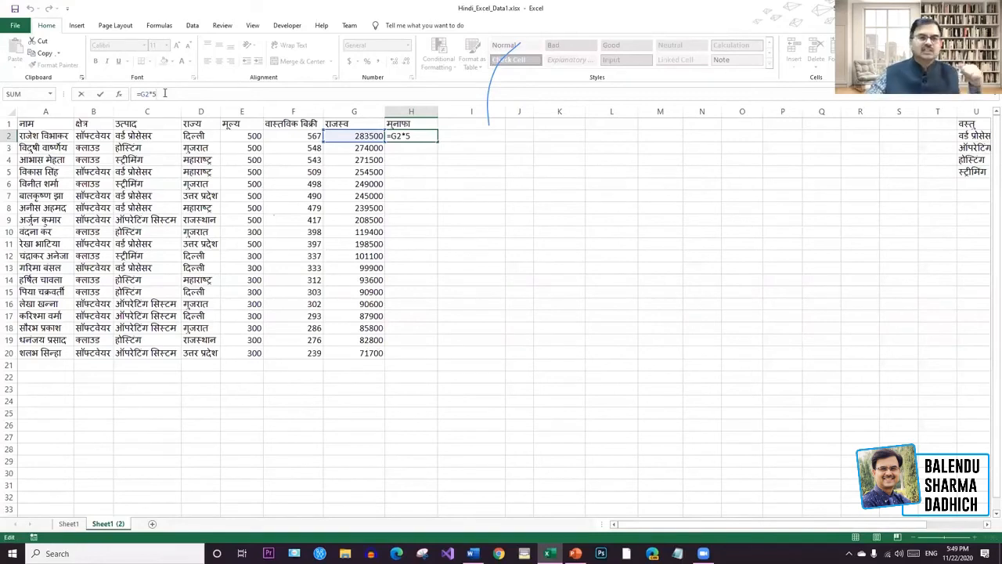
left_click(469, 168)
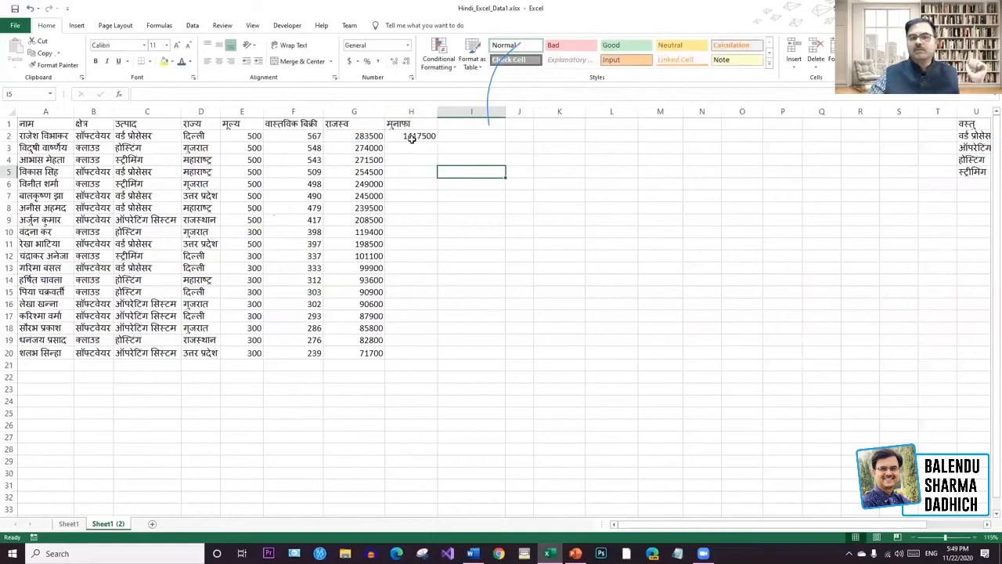
left_click(419, 136)
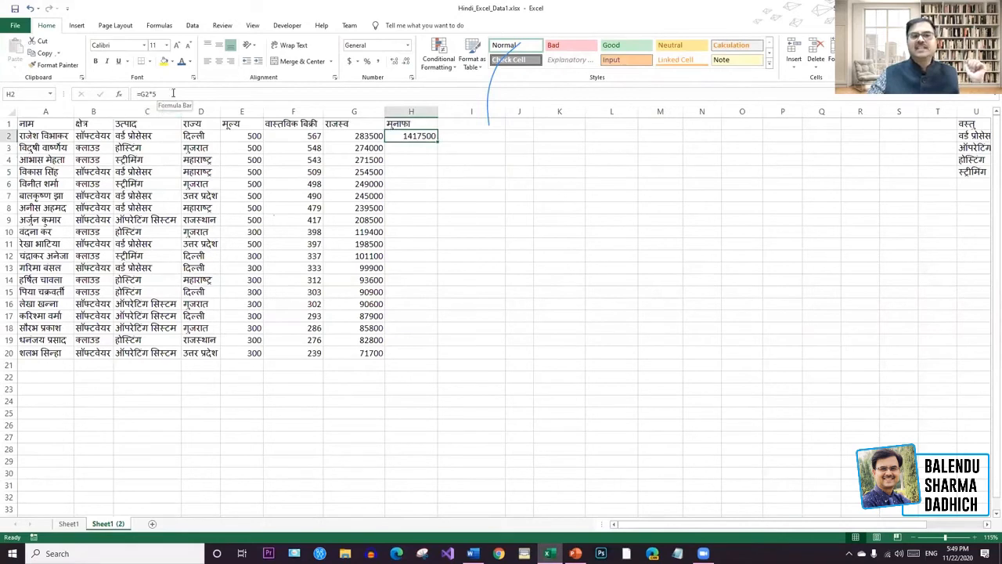
left_click(174, 93)
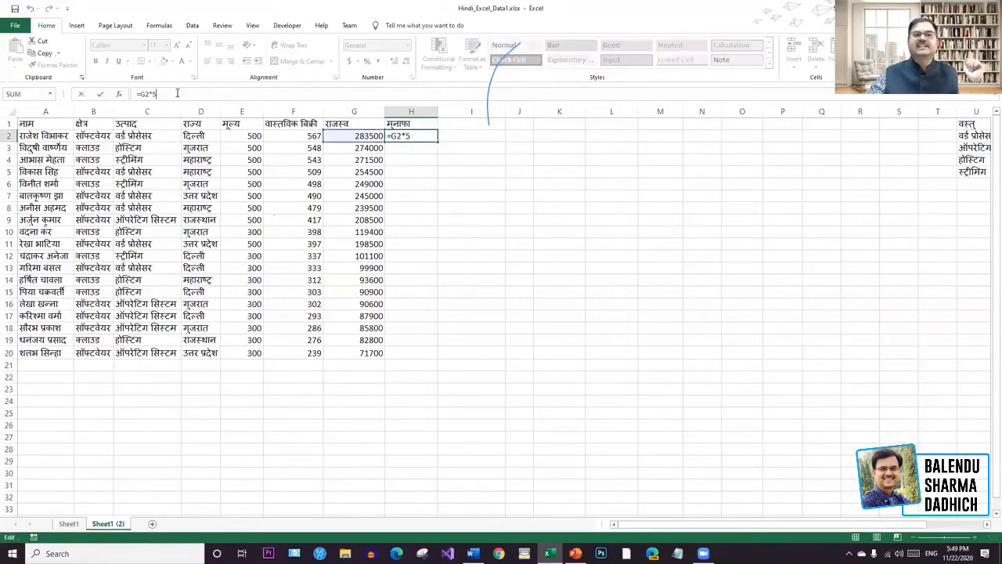
type("/100")
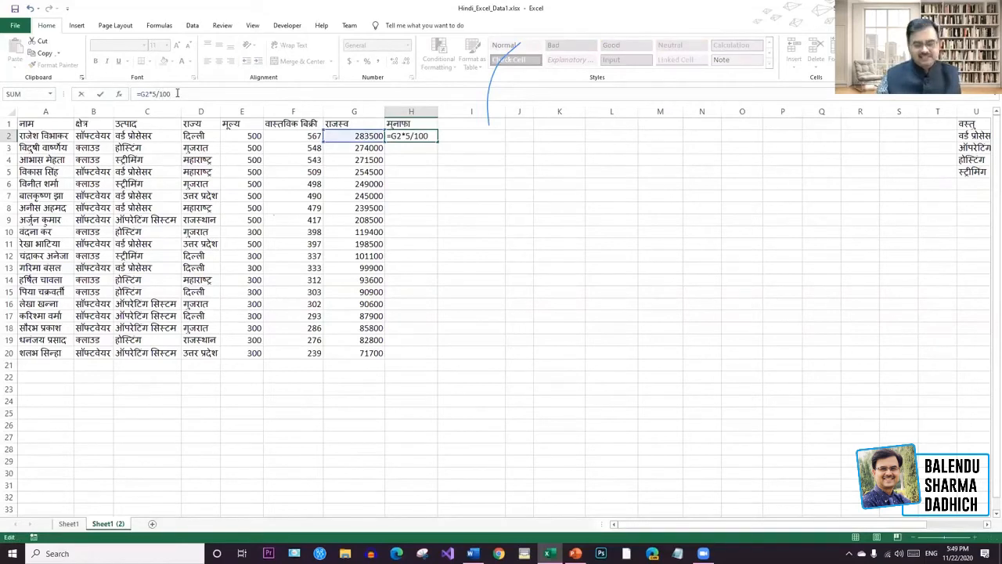
key("Return")
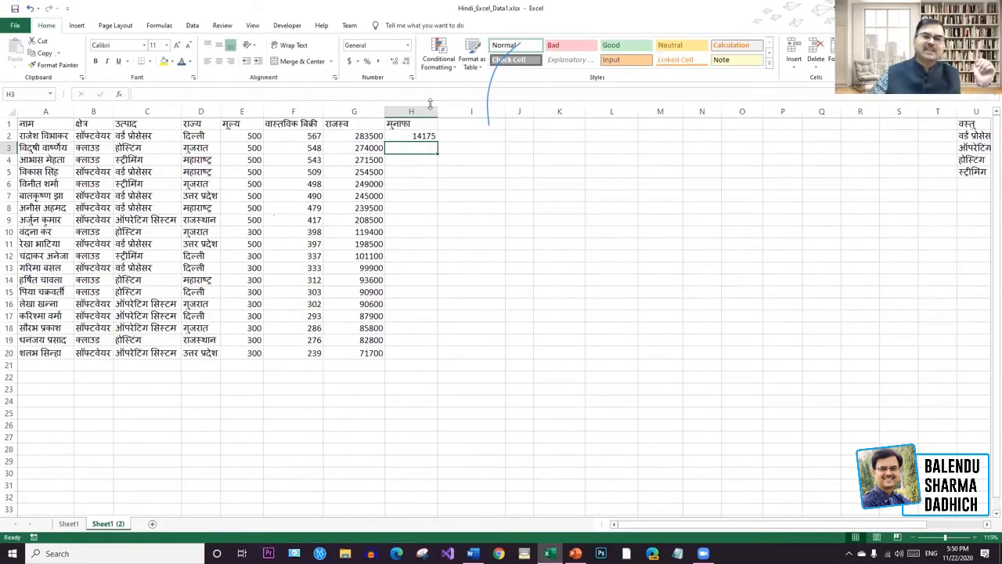
left_click(430, 136)
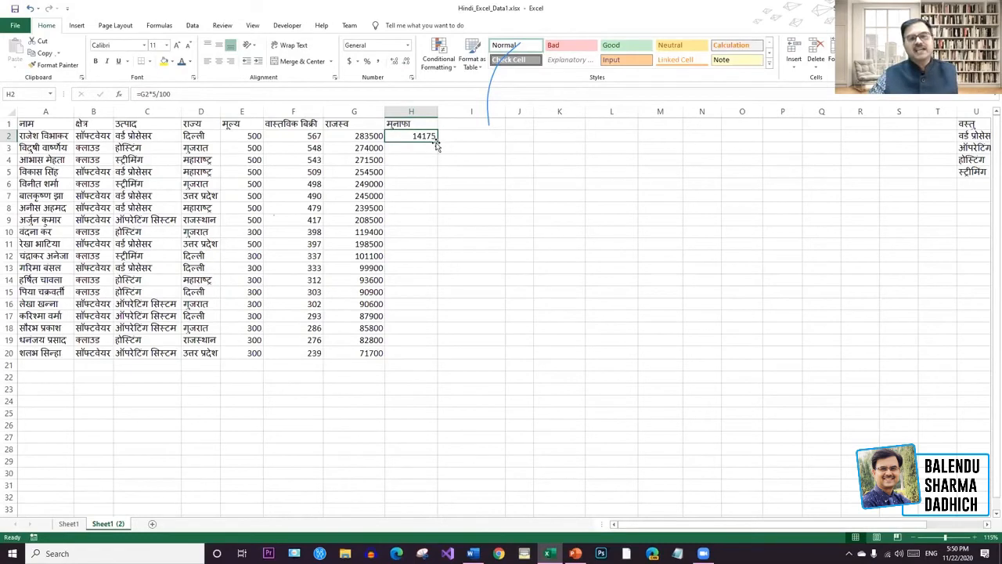
Copy the 5% profit formula down to H20 (14175 to 3585), undoing a trial AutoSum total.
left_click_drag(437, 142, 432, 359)
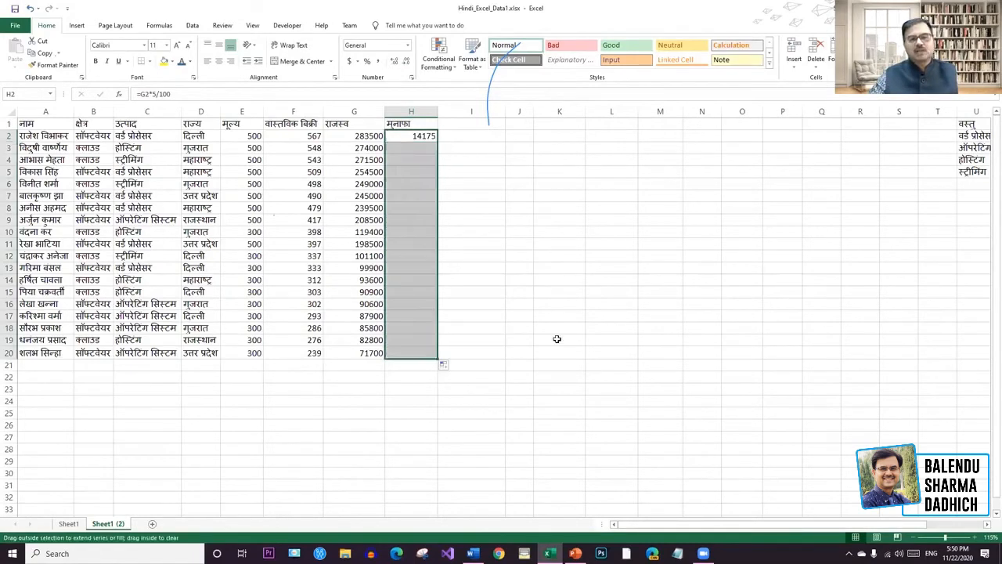
left_click(677, 257)
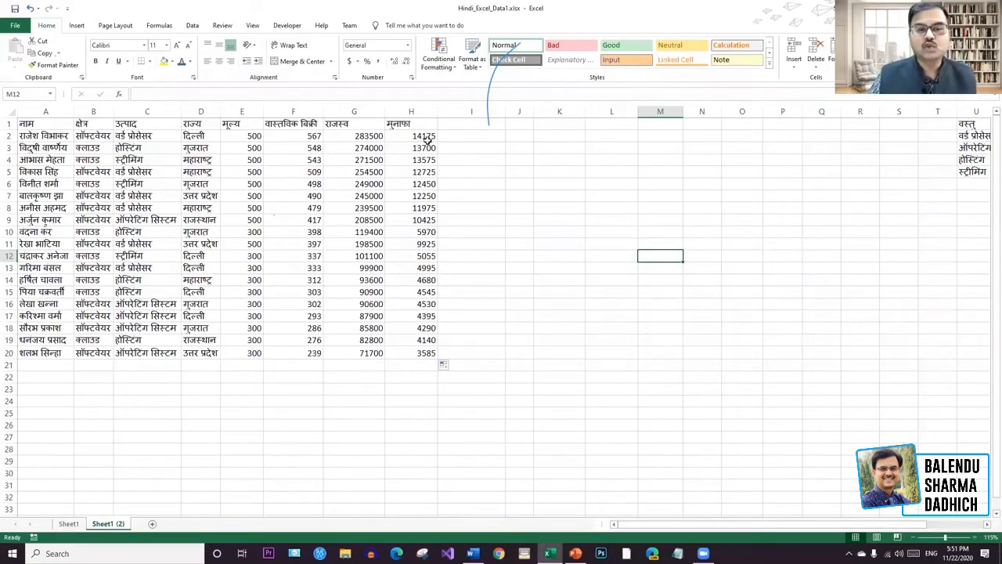
left_click_drag(426, 137, 427, 353)
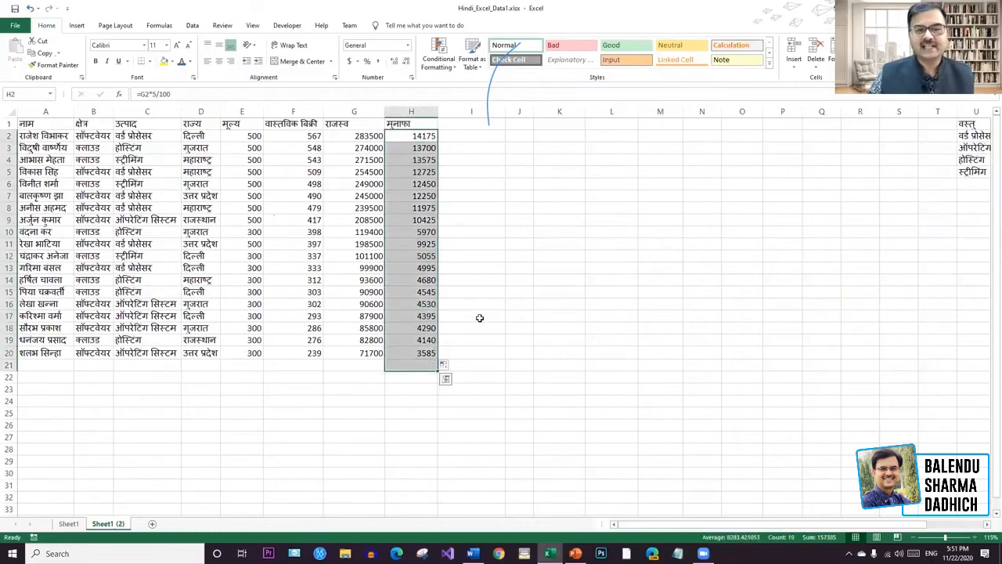
key("alt+equal")
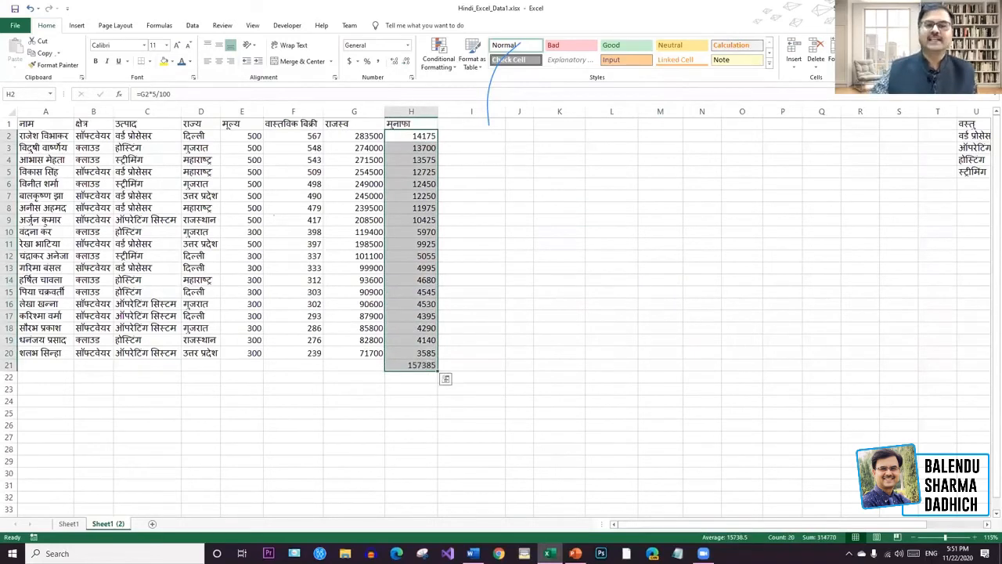
key("ctrl+z")
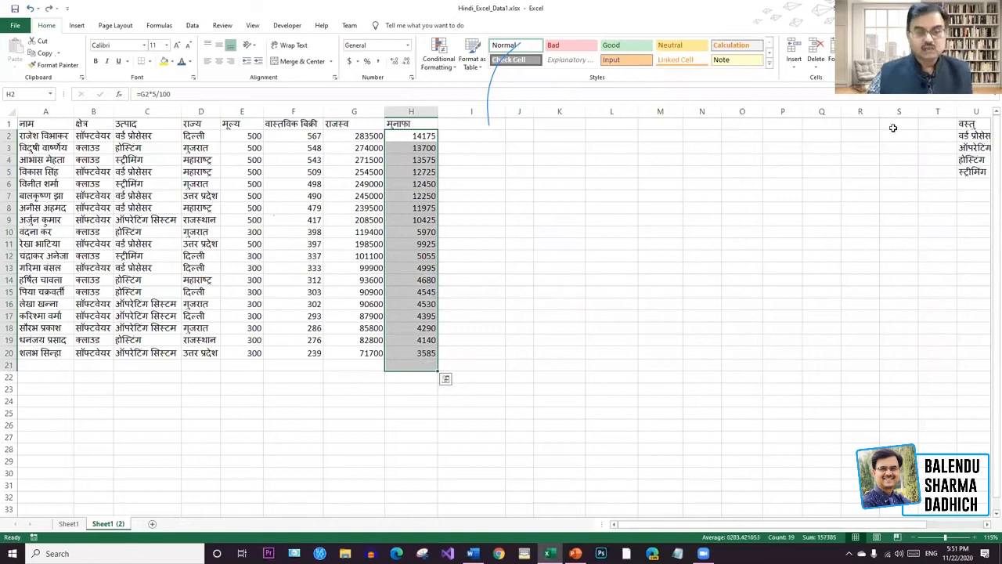
left_click(697, 231)
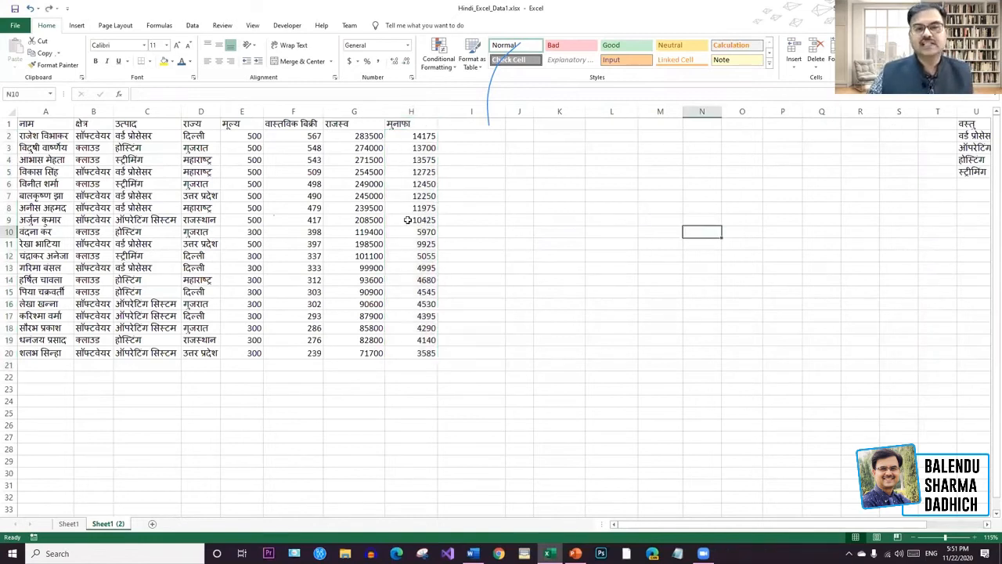
left_click(423, 365)
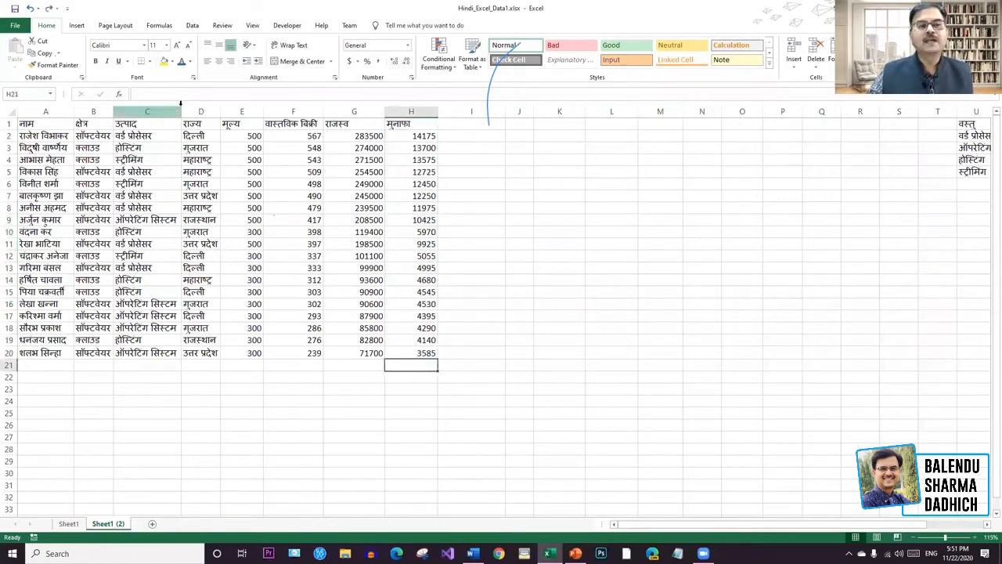
type("=")
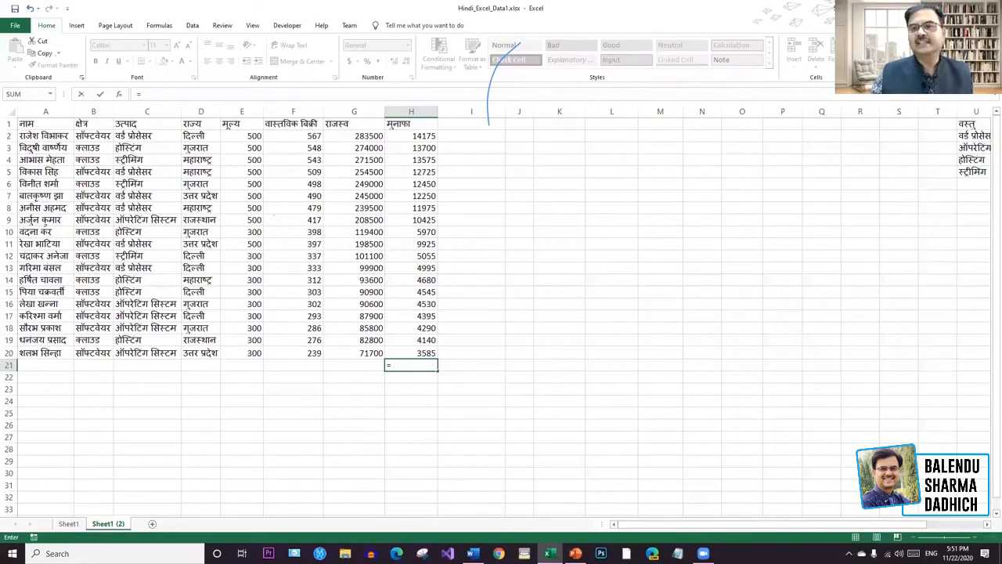
left_click(416, 364)
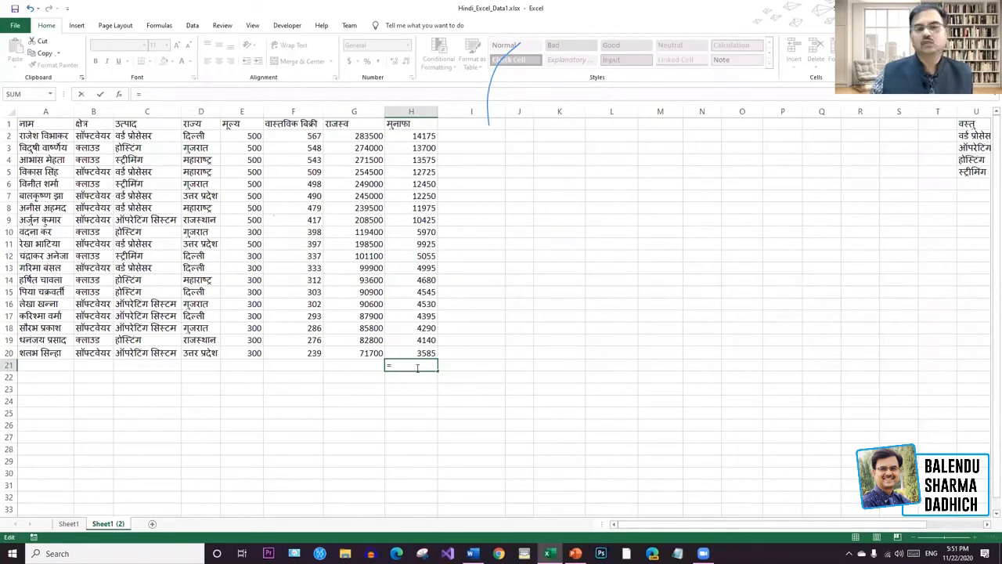
type("H")
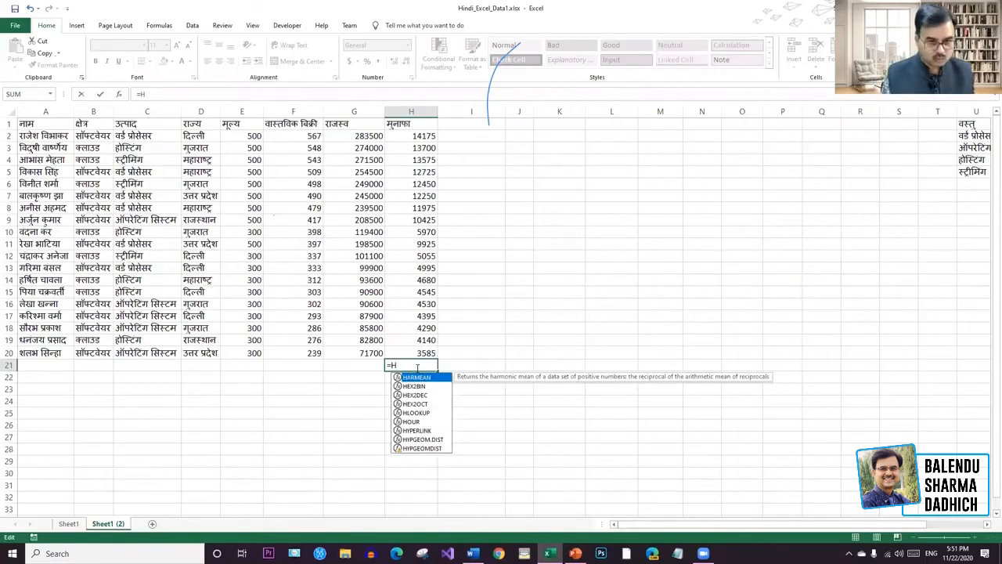
type("2+")
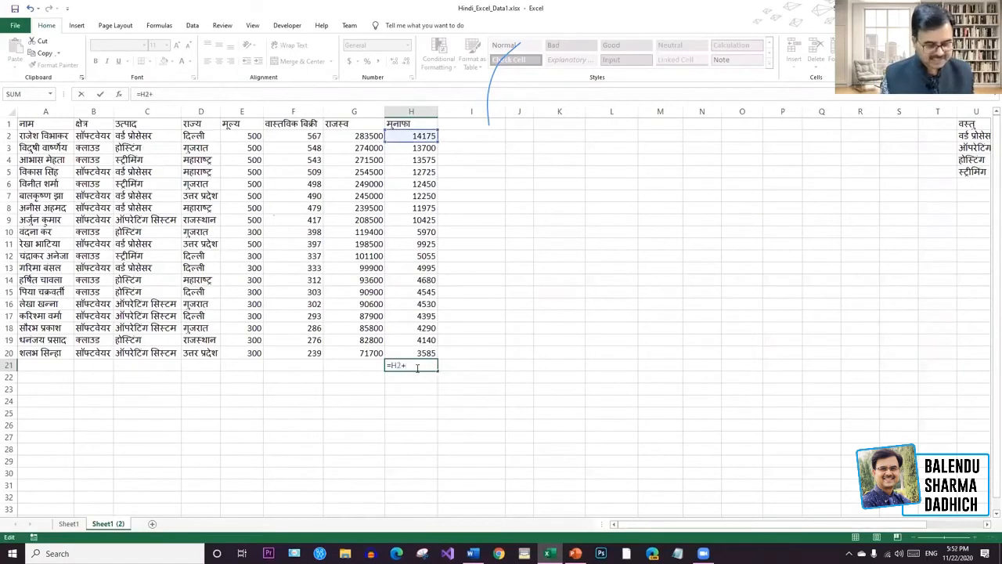
type("H3+h4")
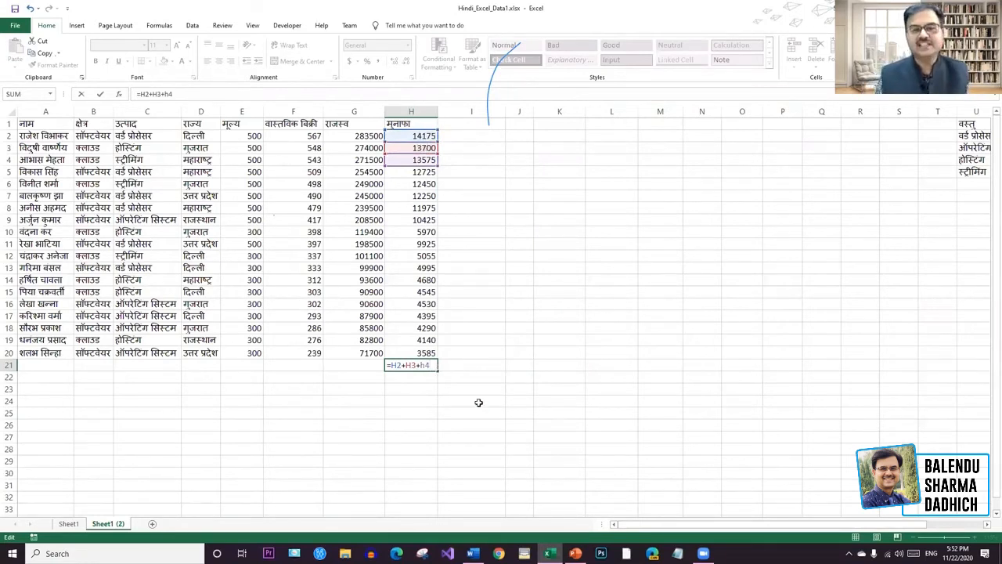
key("Return")
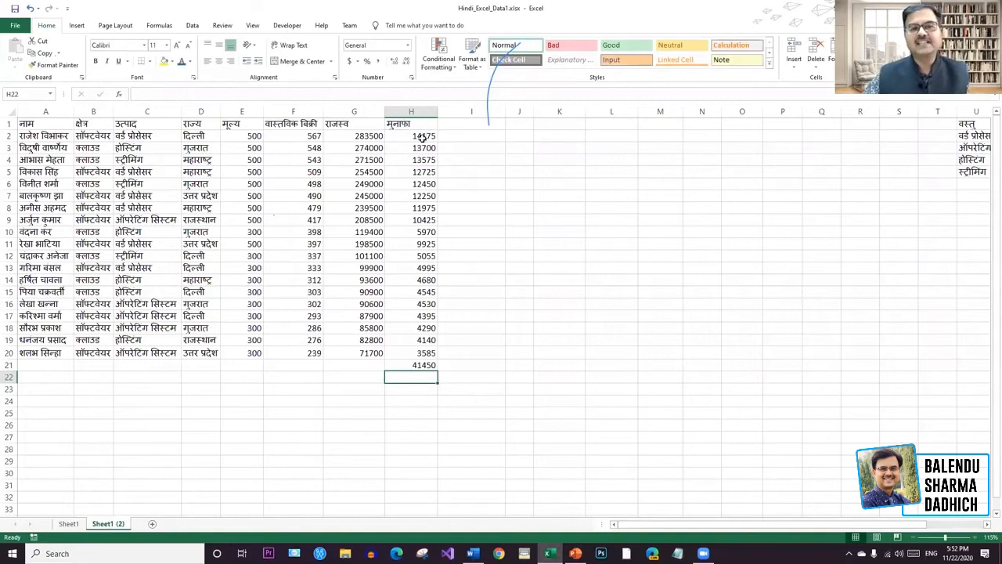
left_click_drag(421, 137, 427, 160)
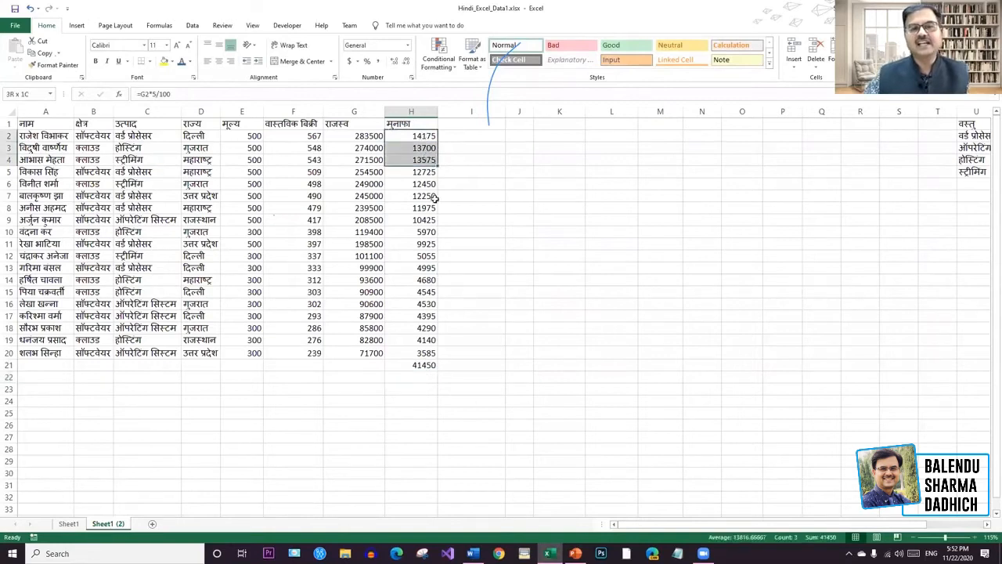
left_click(426, 366)
key("Delete")
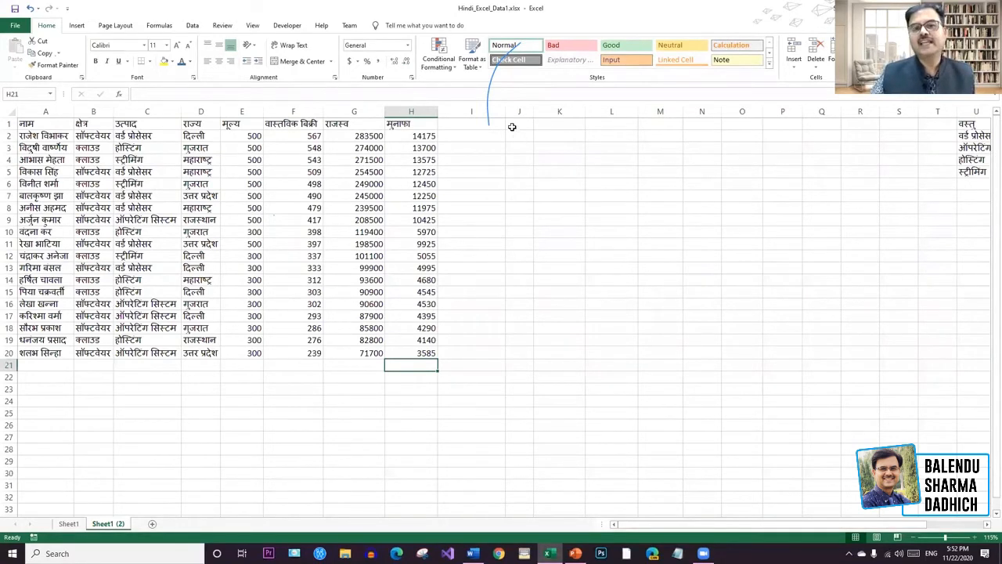
left_click_drag(505, 111, 482, 111)
left_click(570, 194)
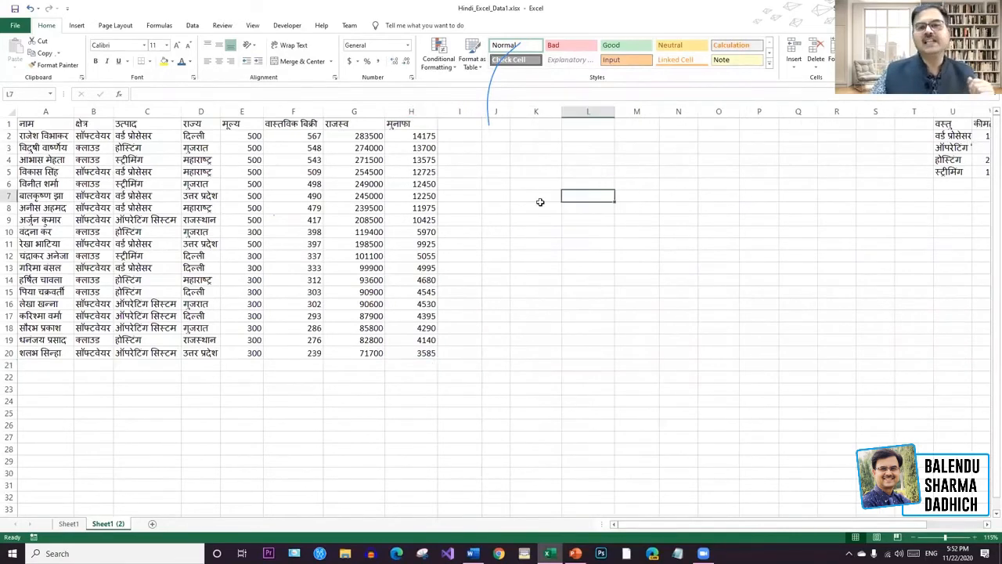
left_click(425, 365)
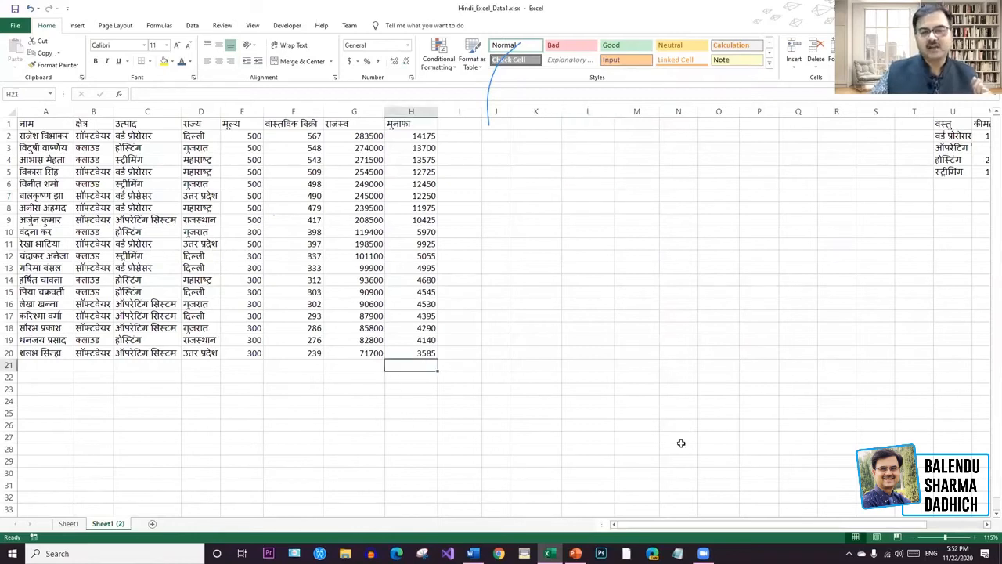
type("=")
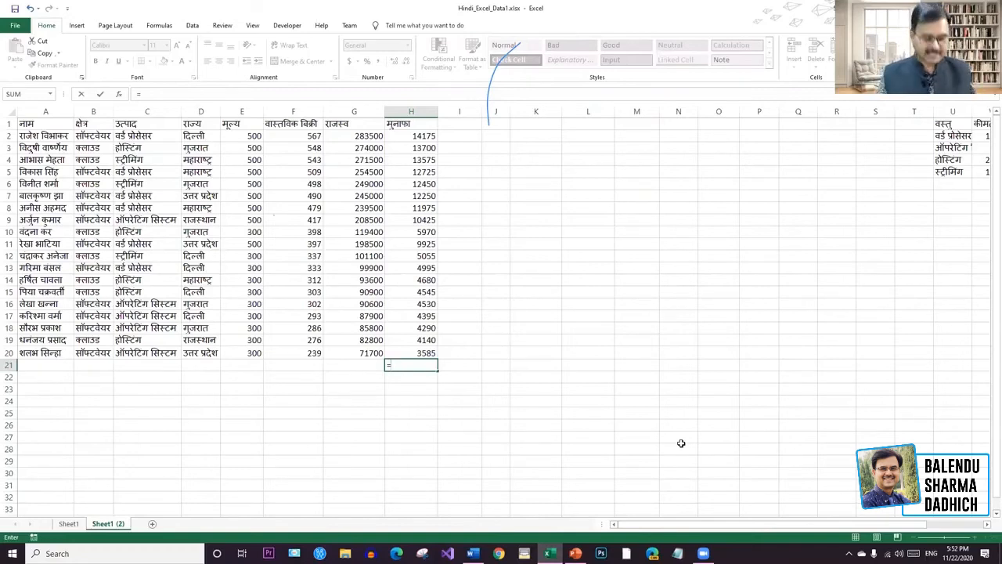
type("sum")
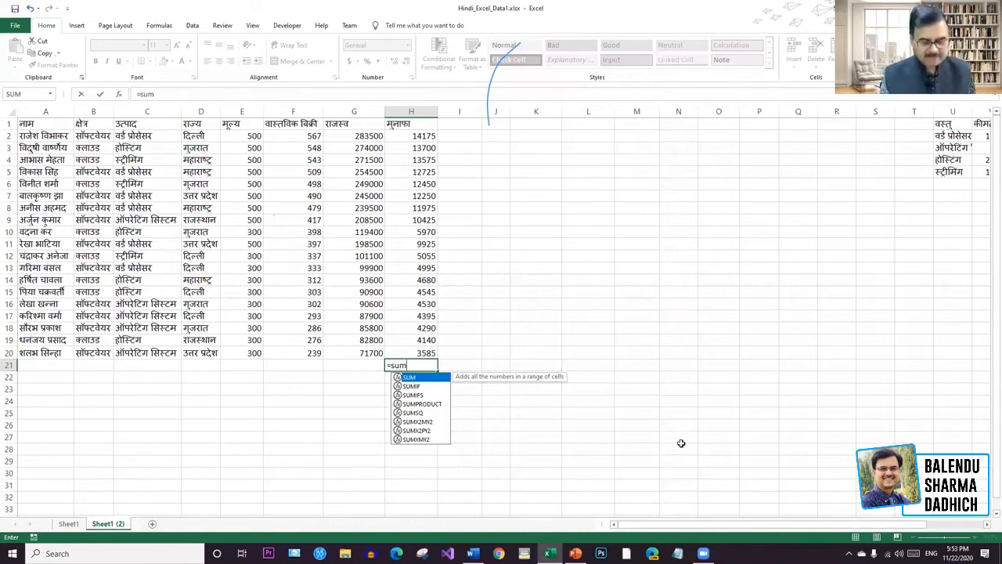
type("(")
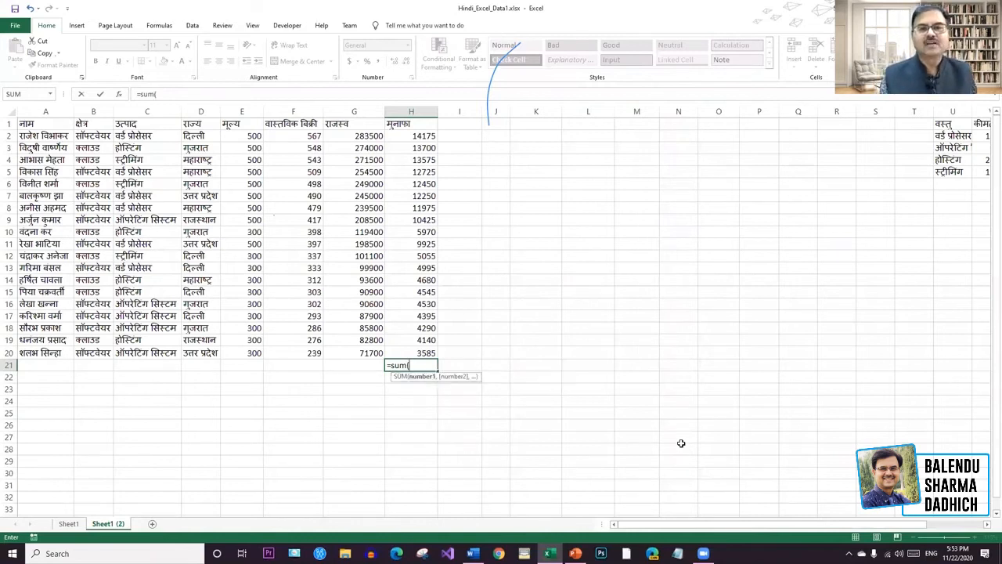
left_click(431, 135)
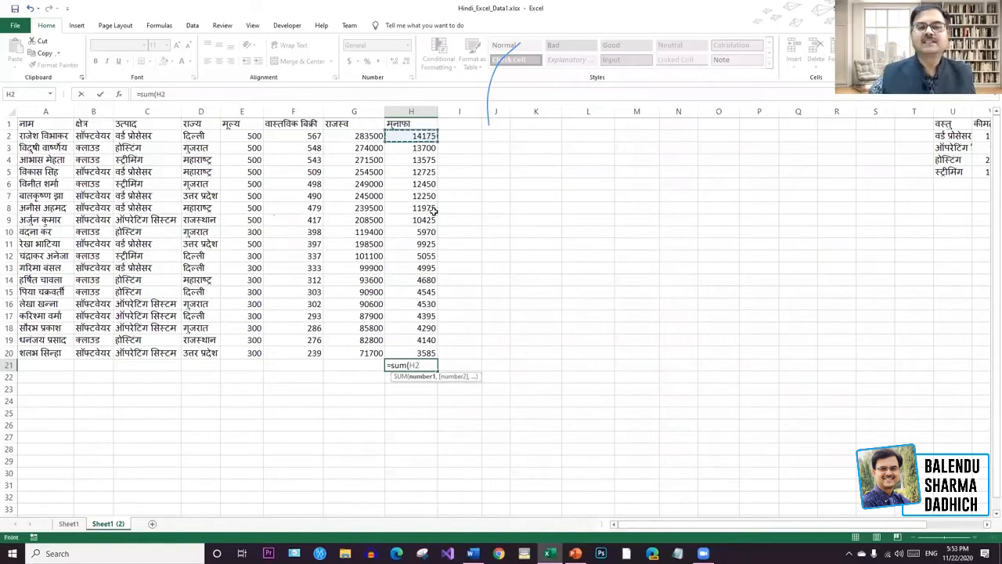
left_click_drag(427, 137, 432, 354)
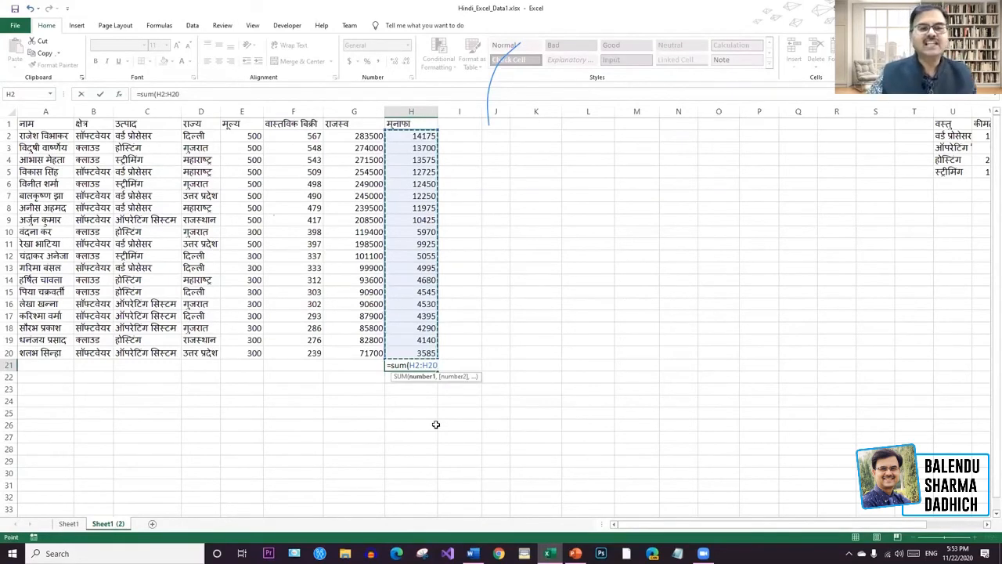
left_click(186, 94)
key("BackSpace")
key("BackSpace")
type("10")
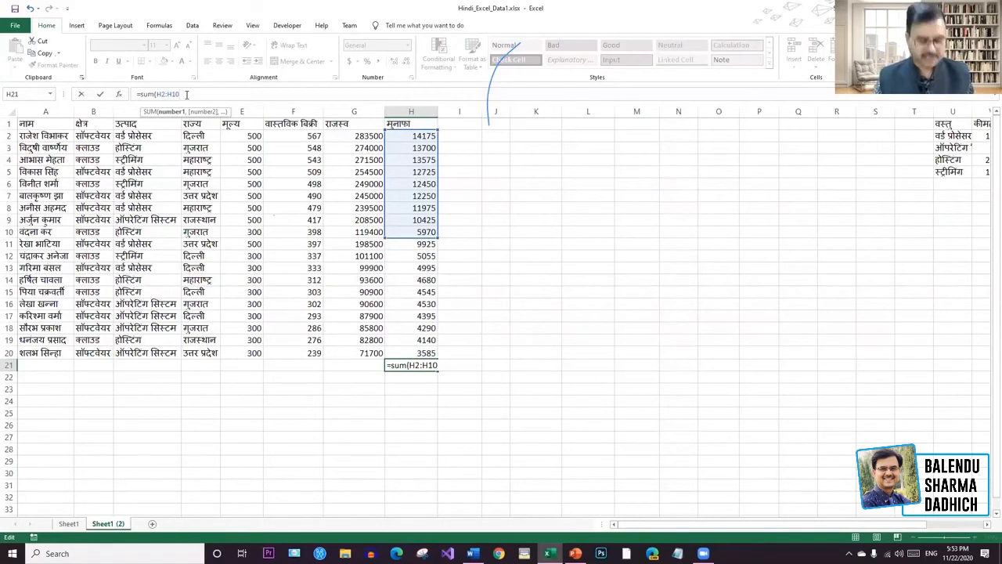
type(")")
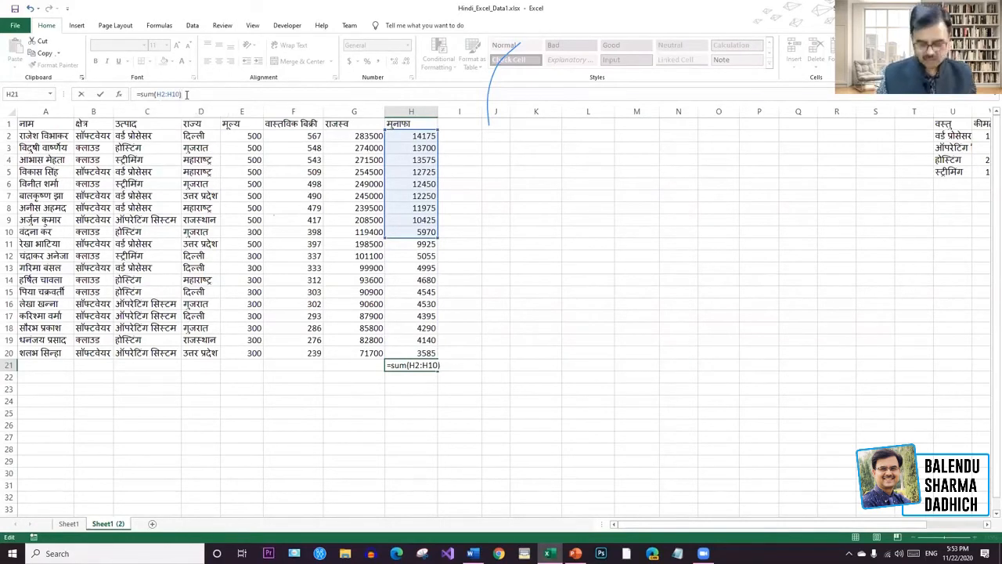
key("Return")
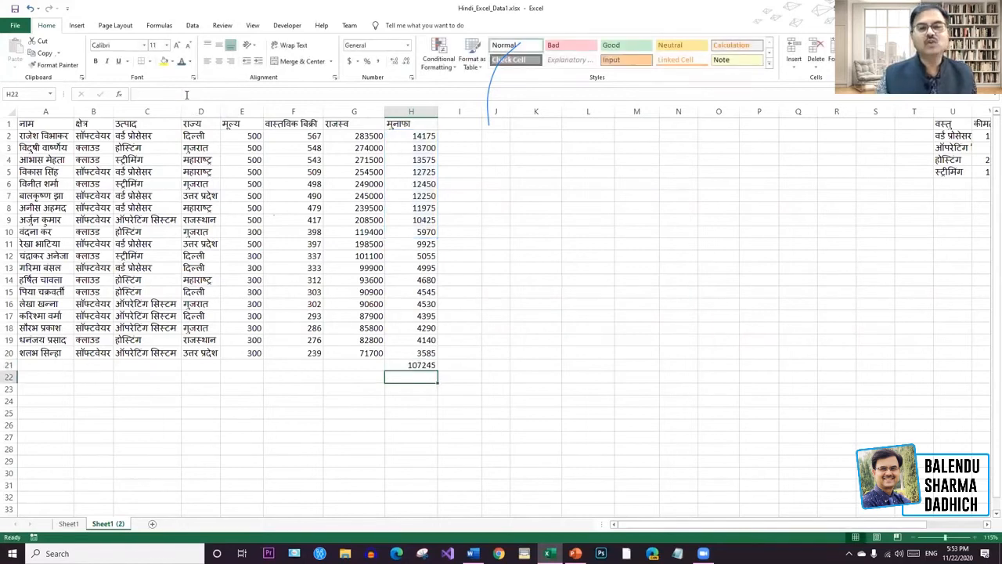
left_click(409, 365)
key("Delete")
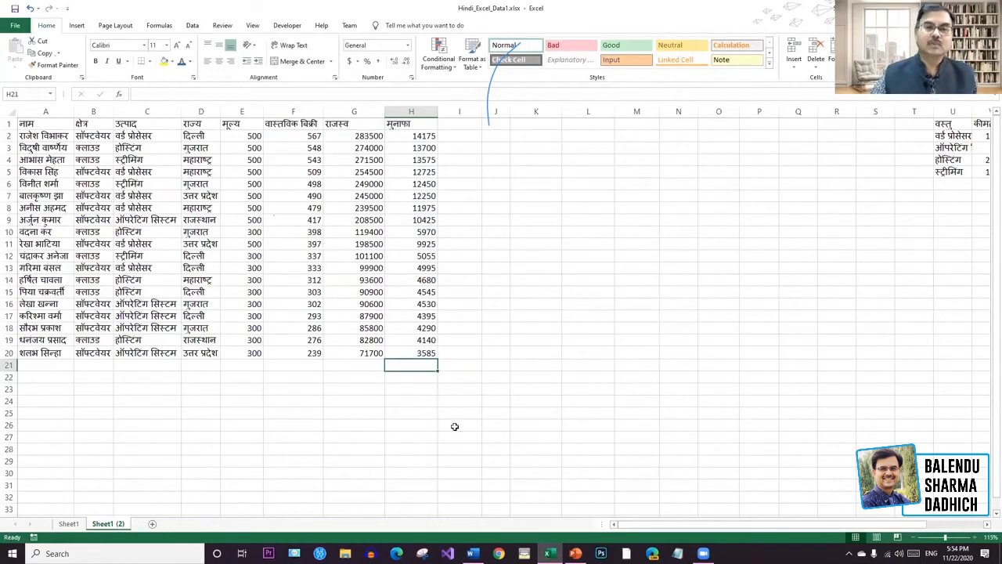
type("=sum")
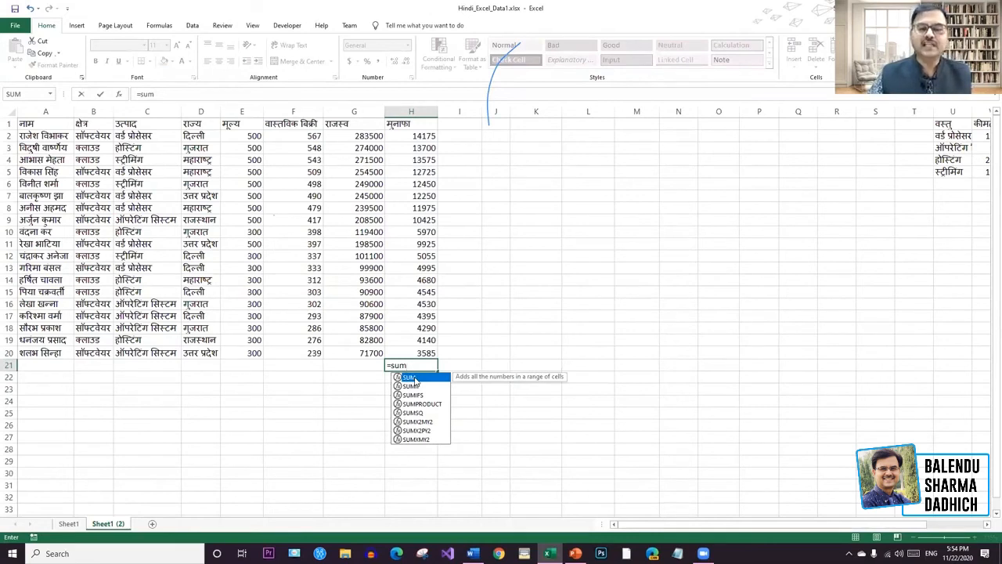
double_click(414, 378)
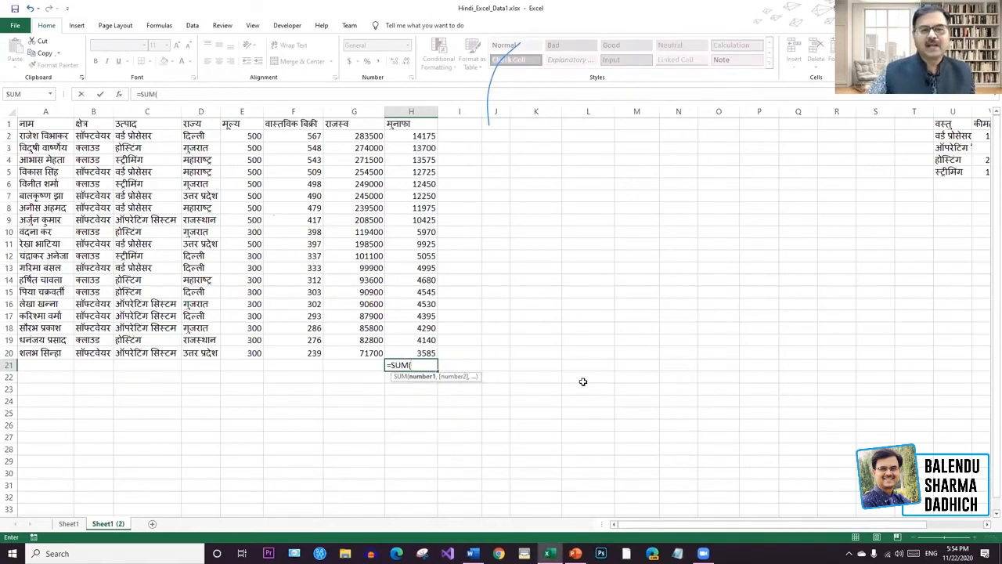
left_click_drag(433, 134, 432, 353)
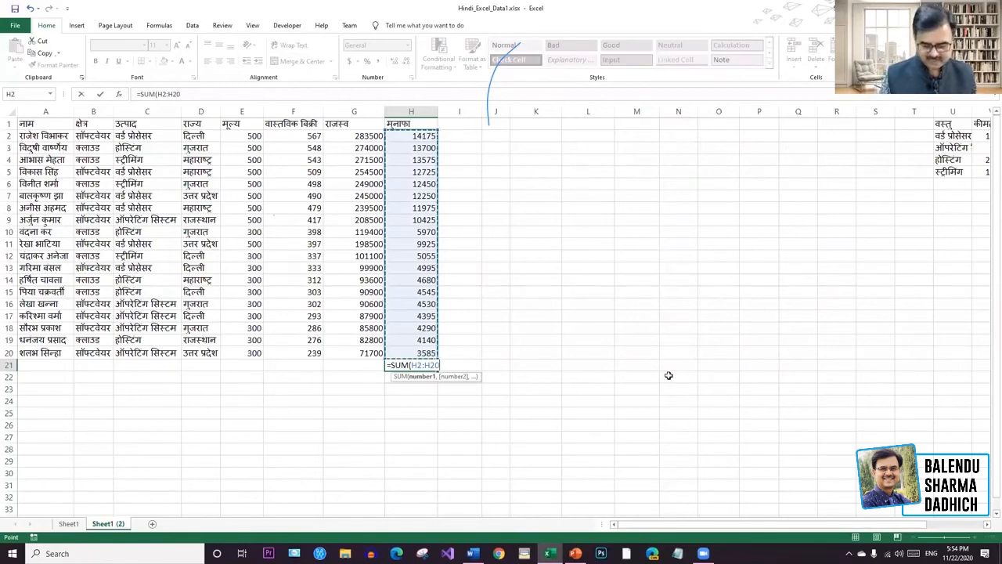
key("Return")
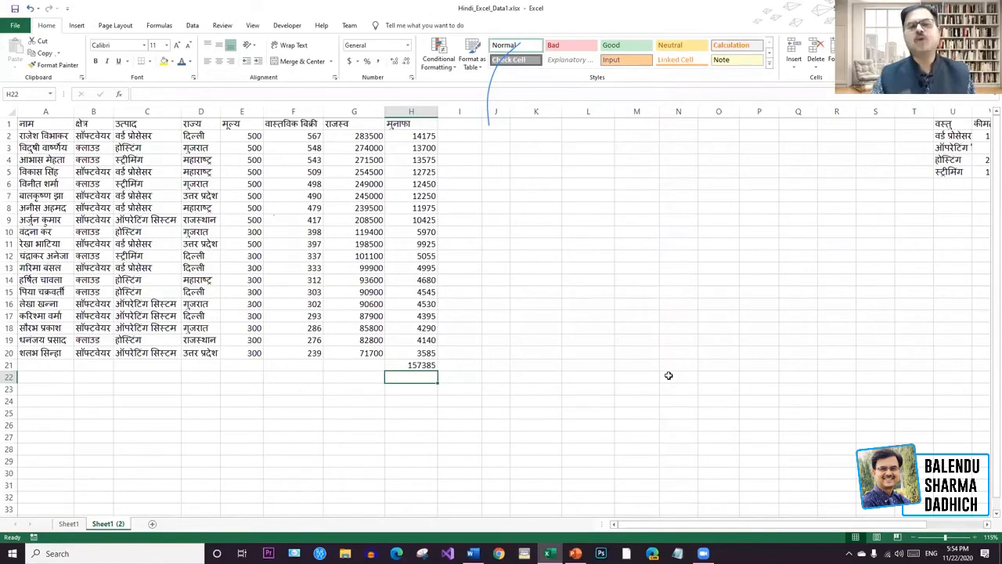
left_click(435, 365)
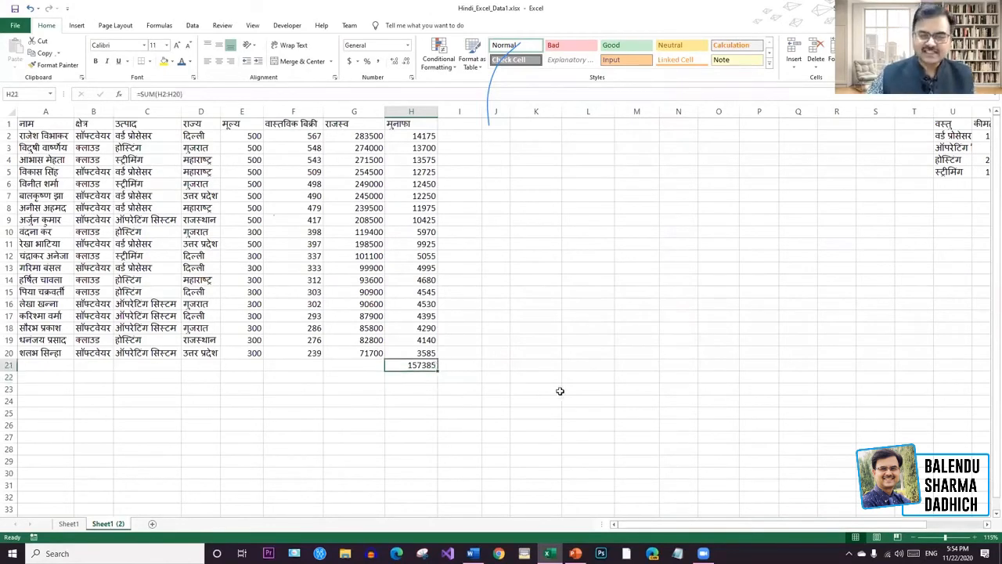
key("Delete")
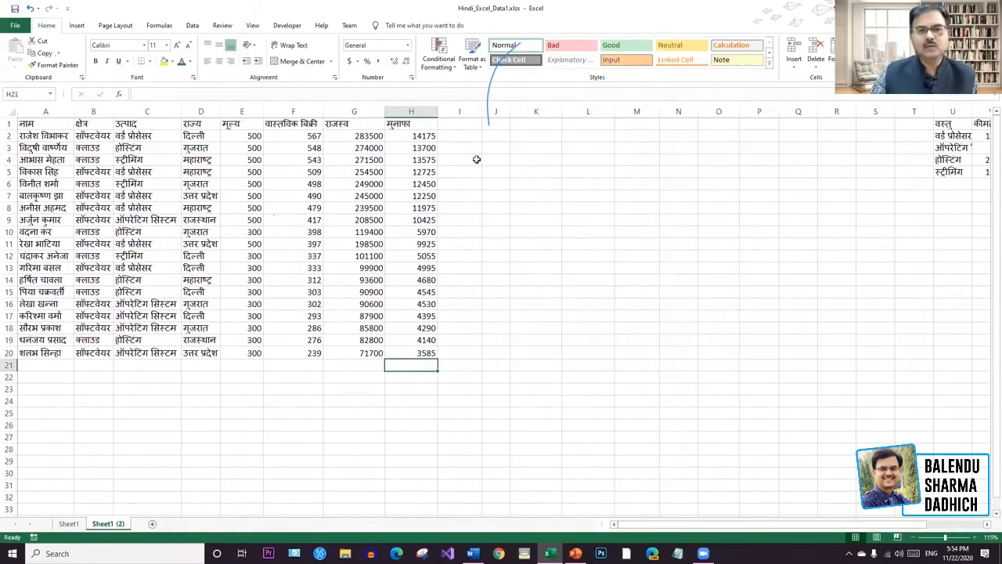
Paste the H2:H6 profit values into column K, then undo the paste and width change.
left_click(473, 137)
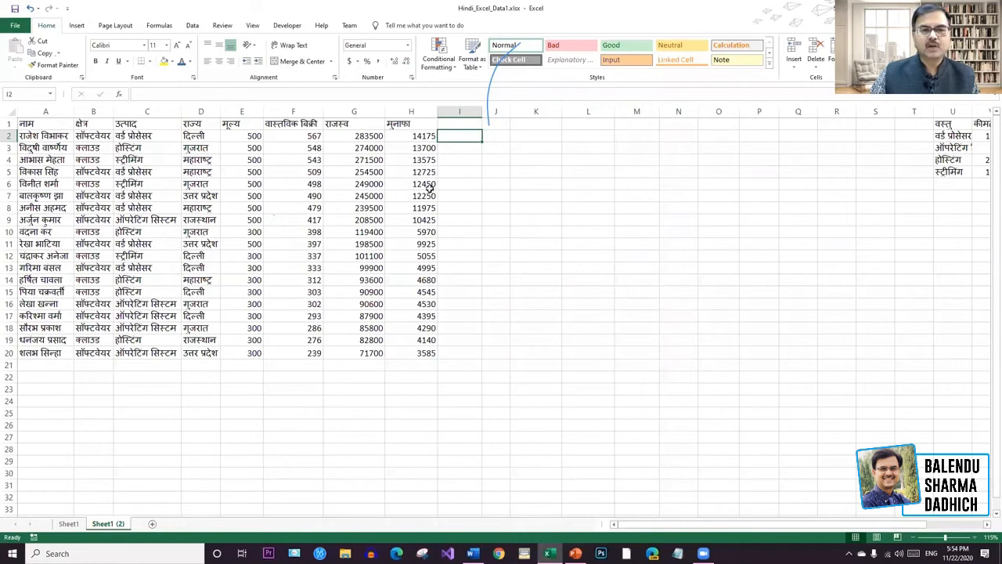
left_click_drag(429, 185, 424, 132)
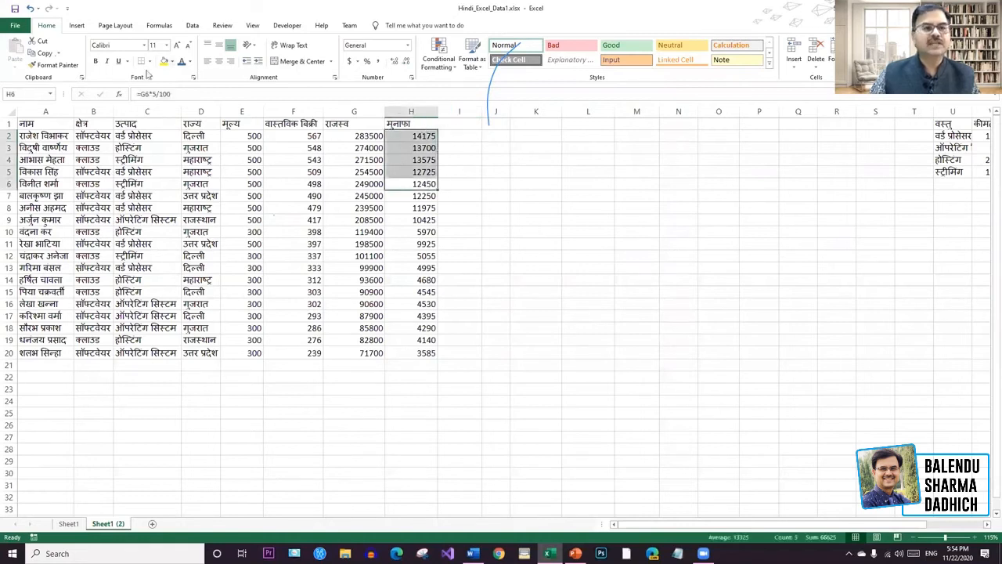
key("ctrl+c")
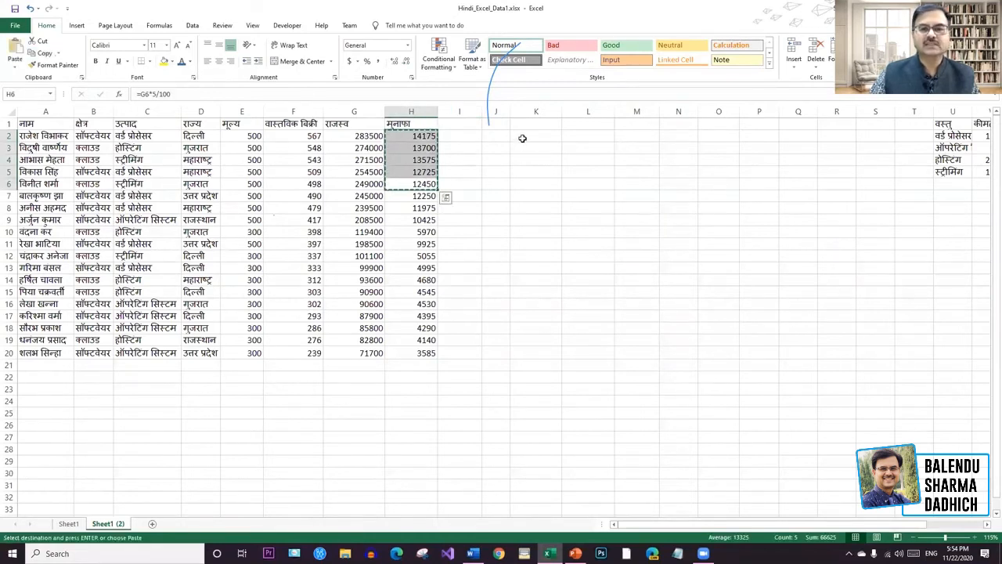
left_click(524, 137)
key("ctrl+v")
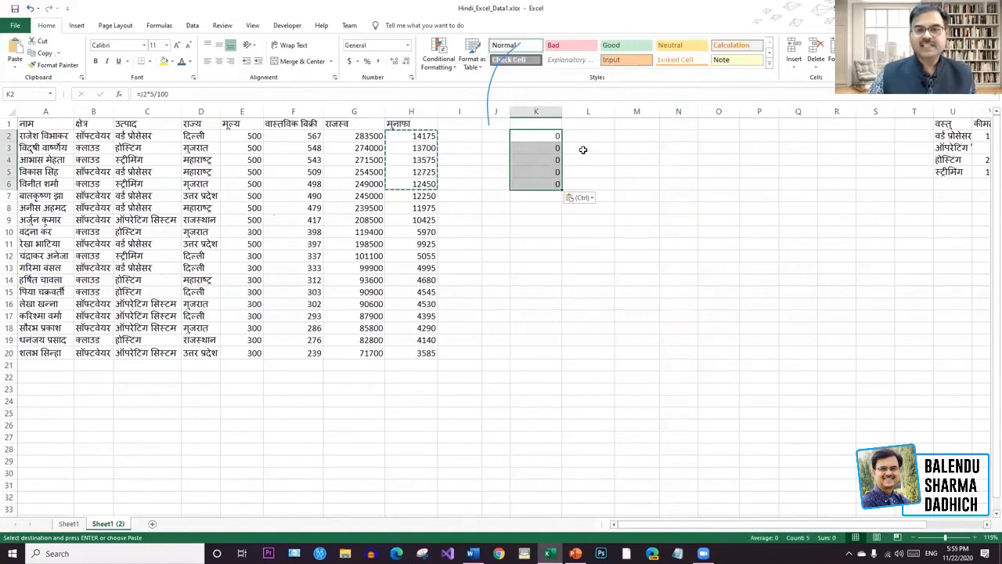
left_click_drag(562, 112, 570, 113)
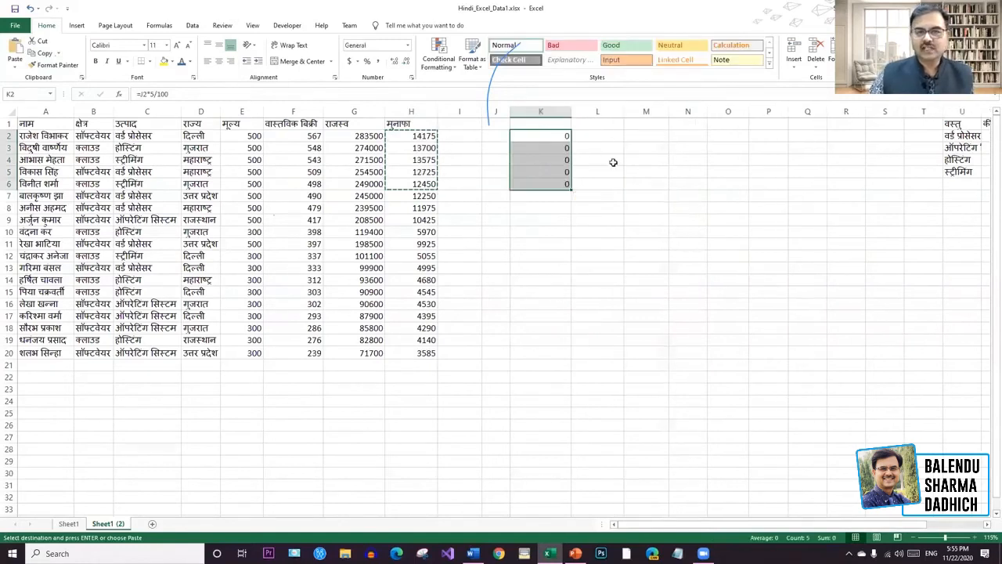
key("ctrl+z")
key("ctrl+z")
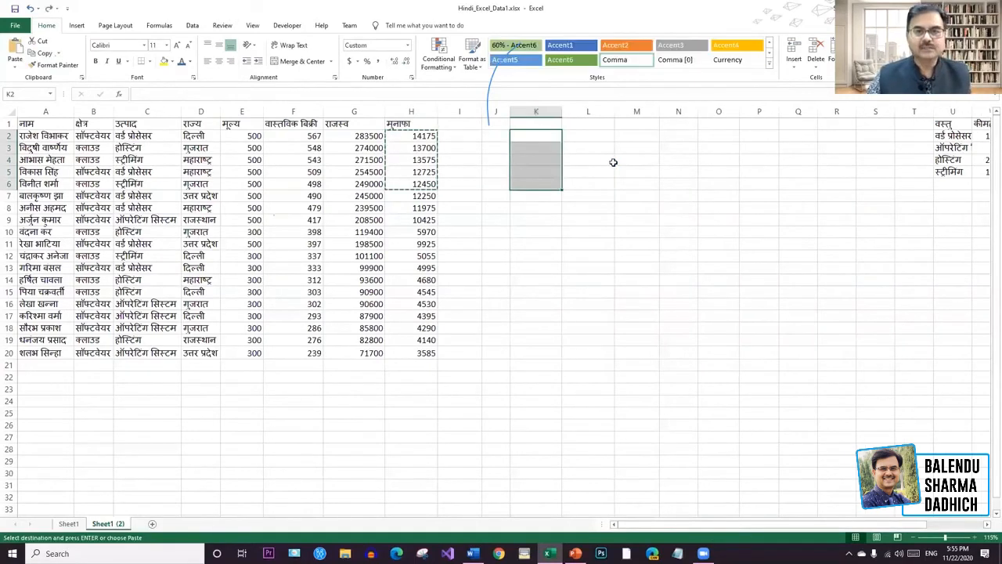
key("ctrl+z")
Copy the sales figures 567, 548, 543, 509, 498 from F2:F6 into K1:K5.
left_click_drag(308, 136, 312, 182)
key("ctrl+c")
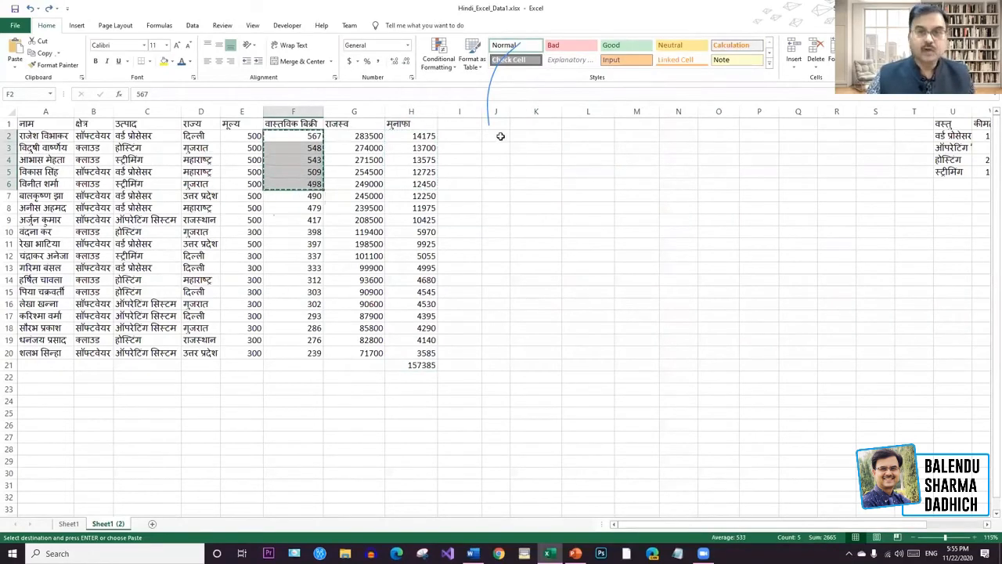
left_click(524, 125)
key("ctrl+v")
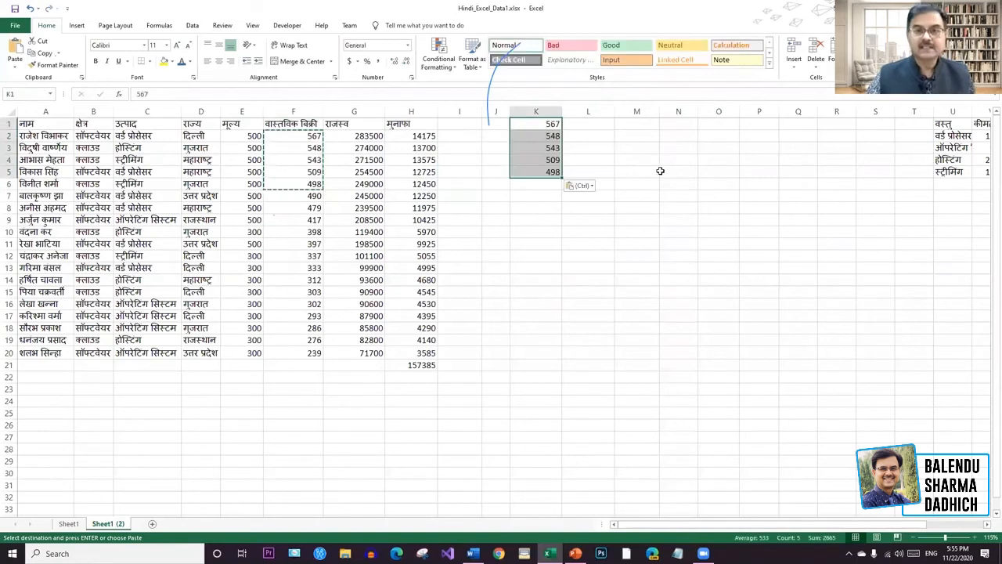
left_click(670, 171)
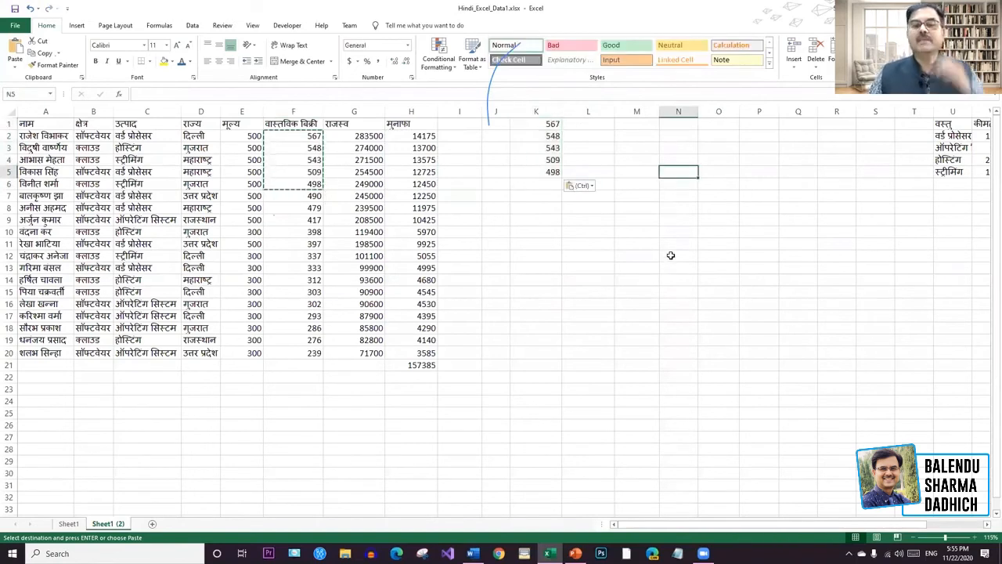
left_click(544, 184)
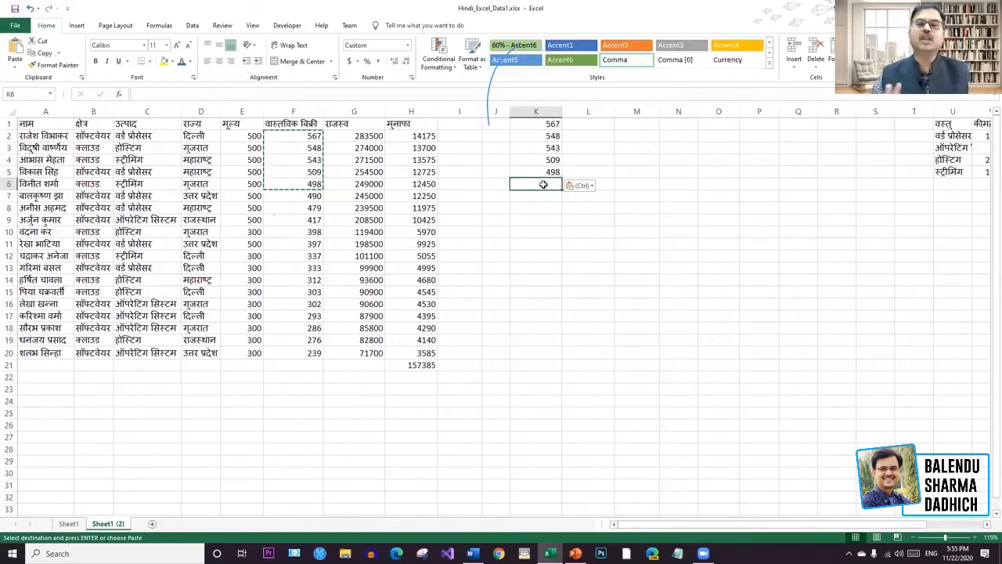
type("=")
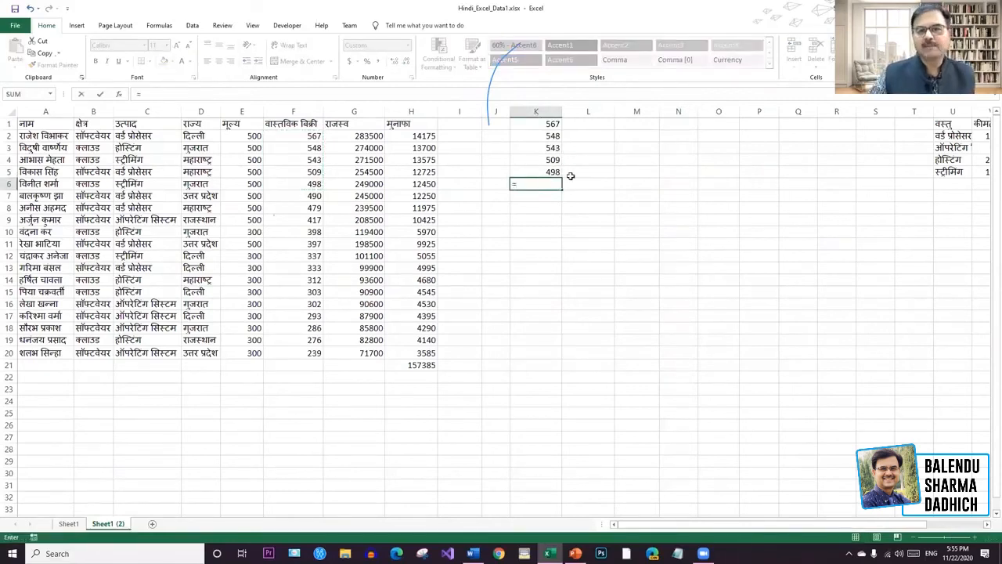
left_click(553, 125)
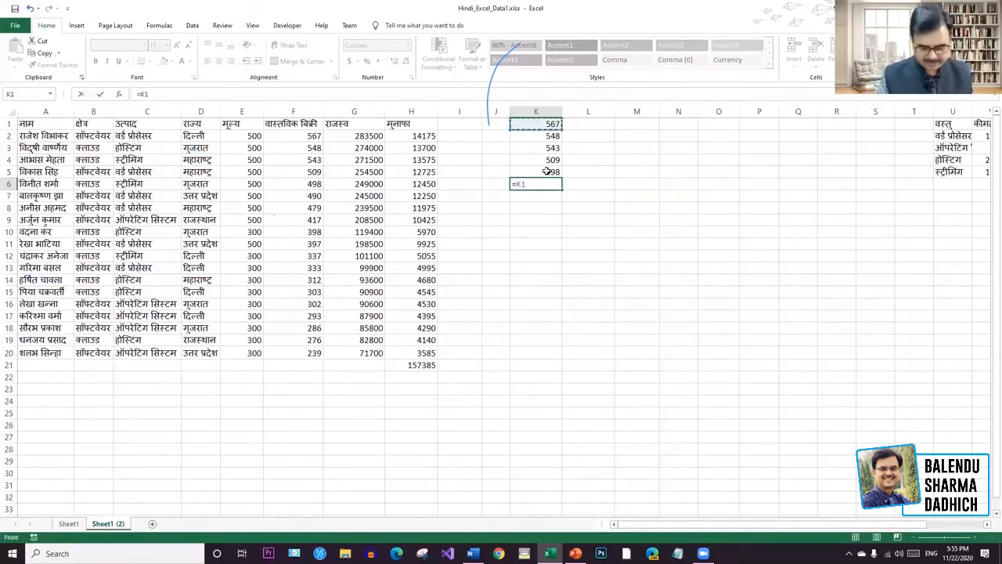
left_click(552, 135)
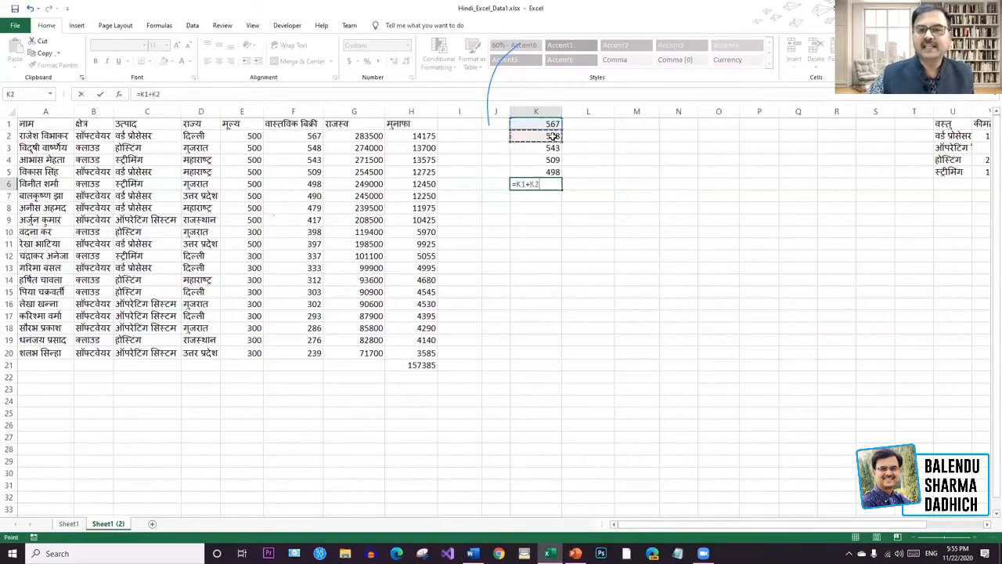
type("+")
left_click(556, 149)
type("+")
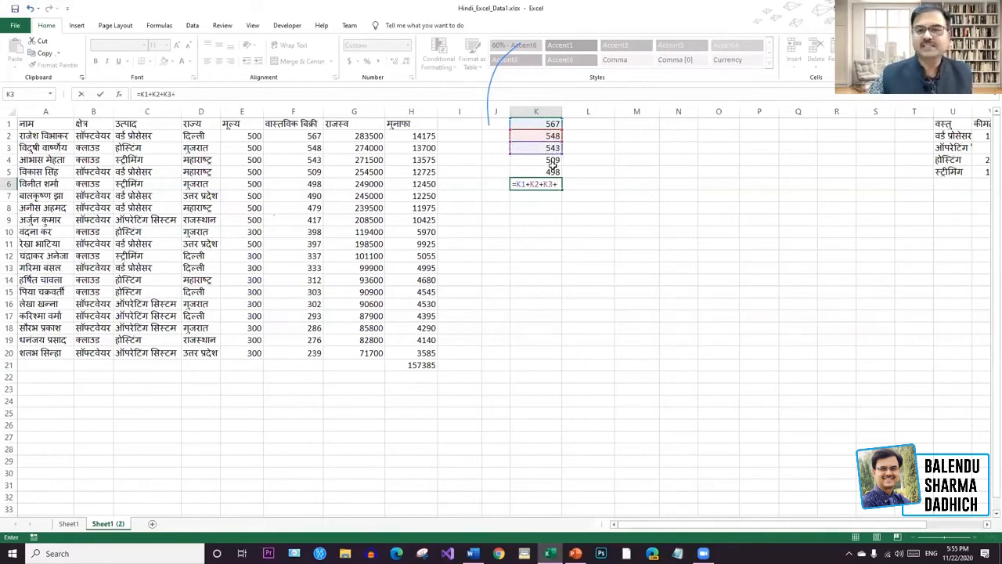
left_click(555, 161)
type("+")
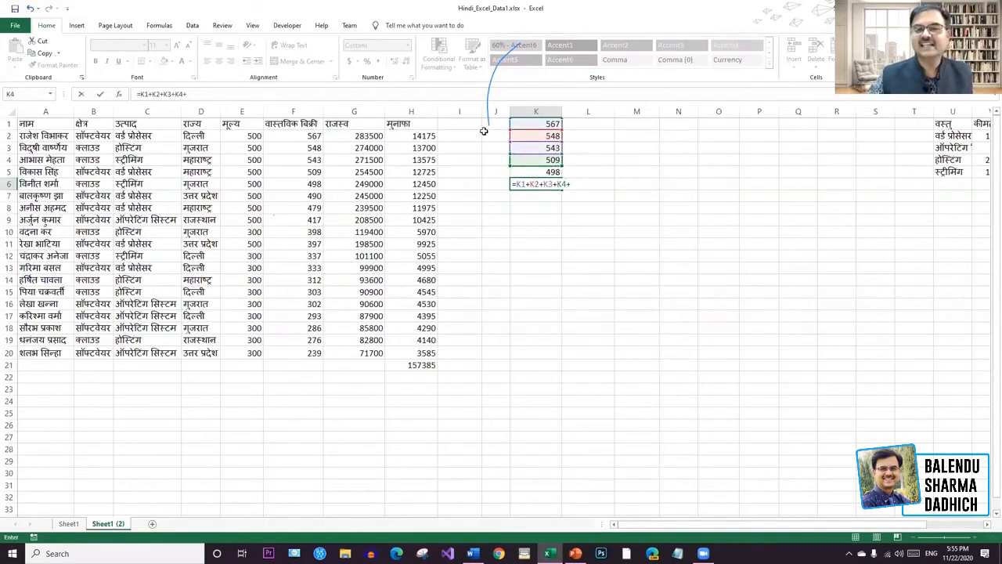
left_click(552, 170)
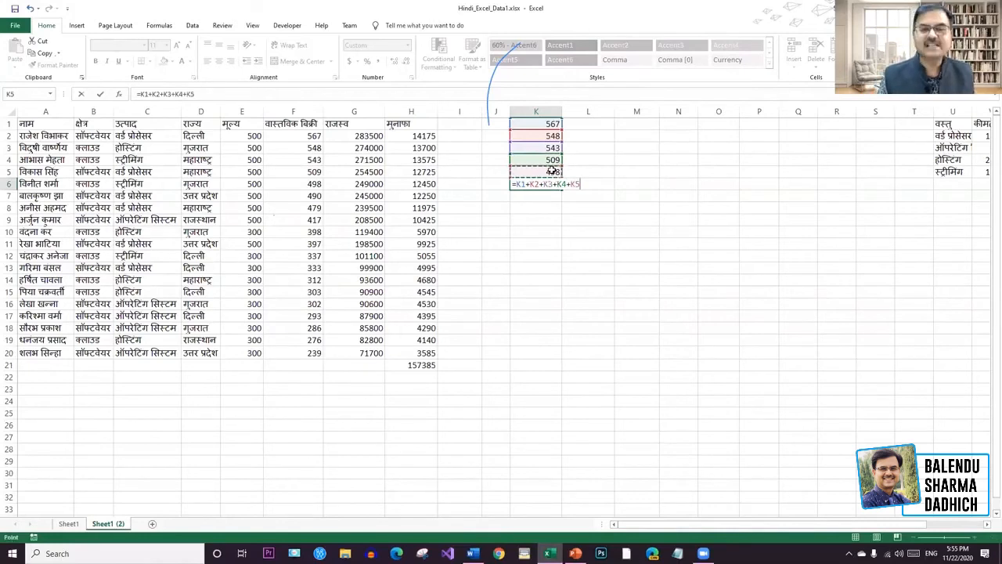
type(")")
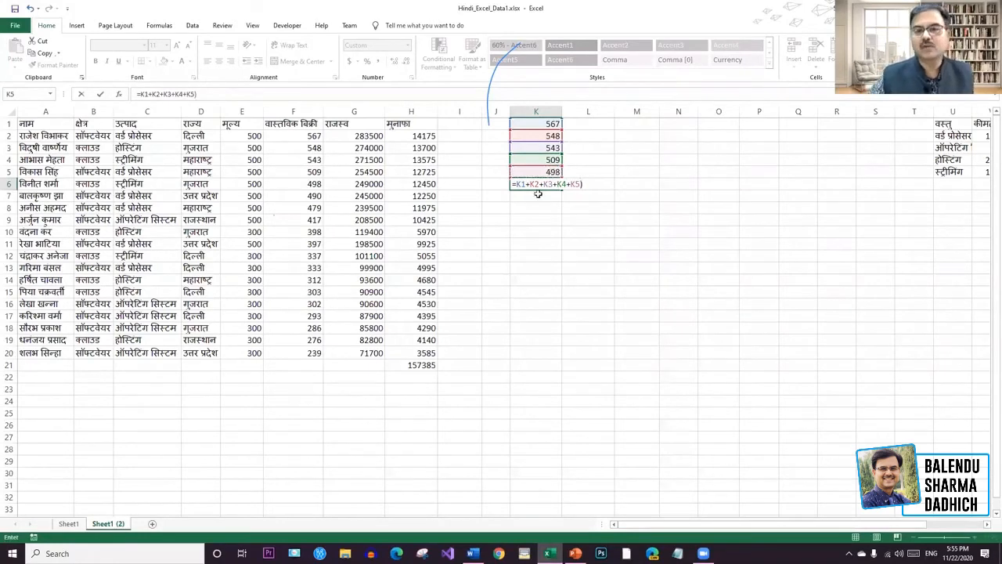
left_click(518, 185)
type("(")
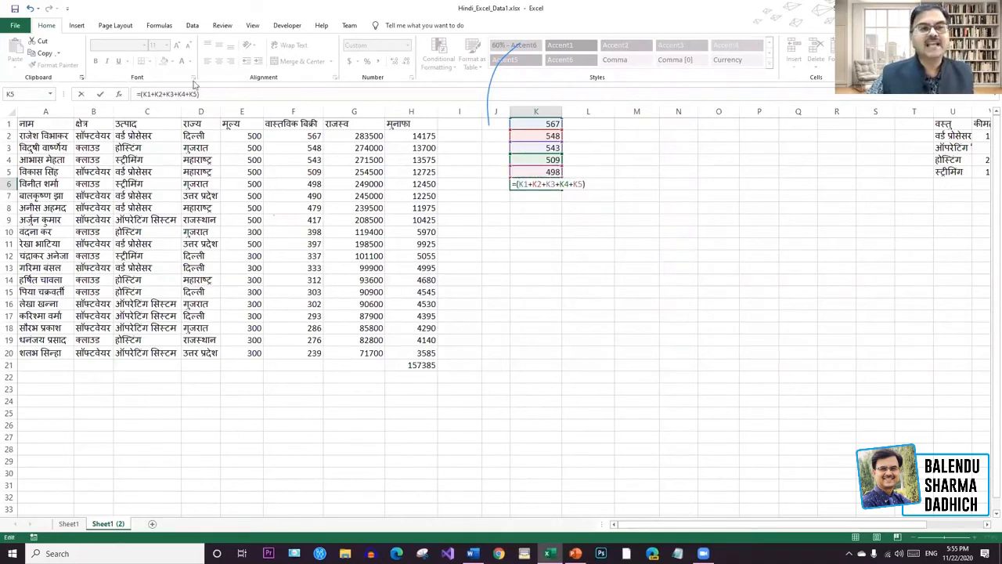
left_click(207, 93)
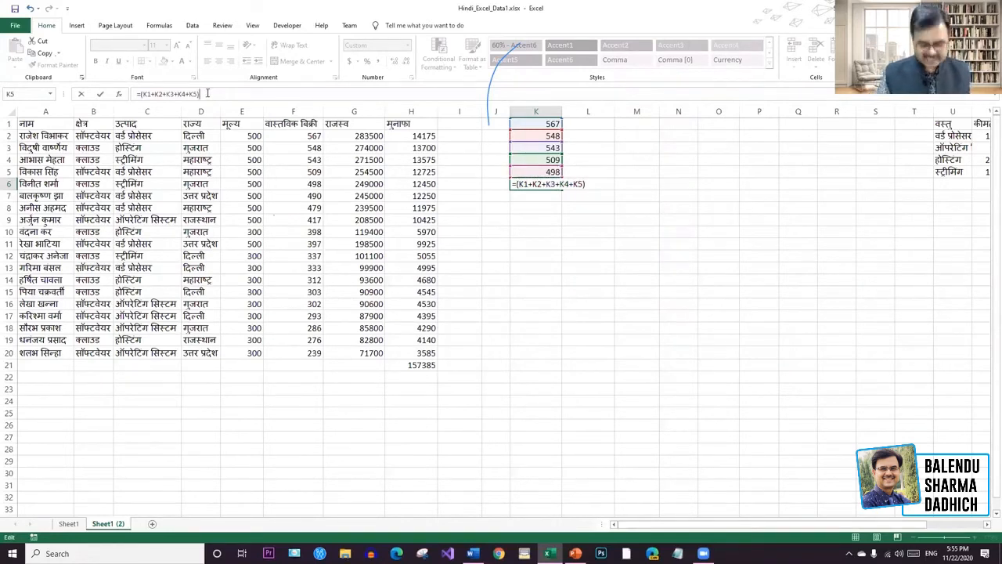
type("/")
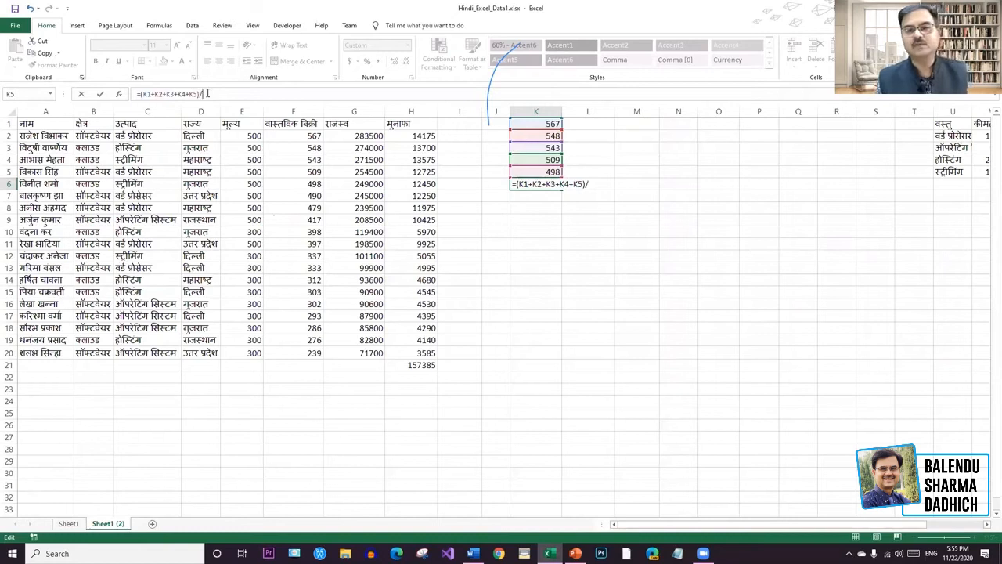
type("5")
key("Return")
left_click(556, 188)
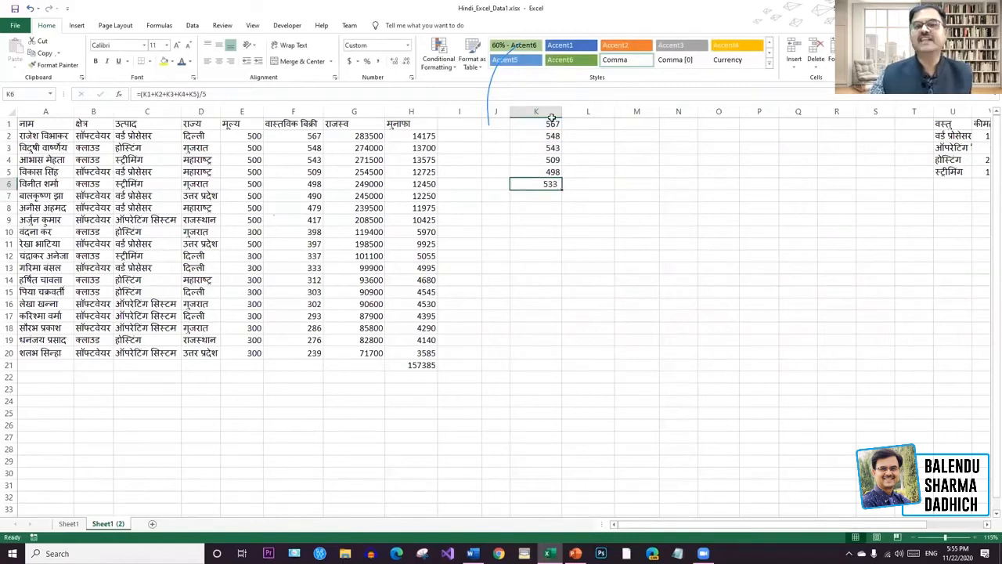
key("Delete")
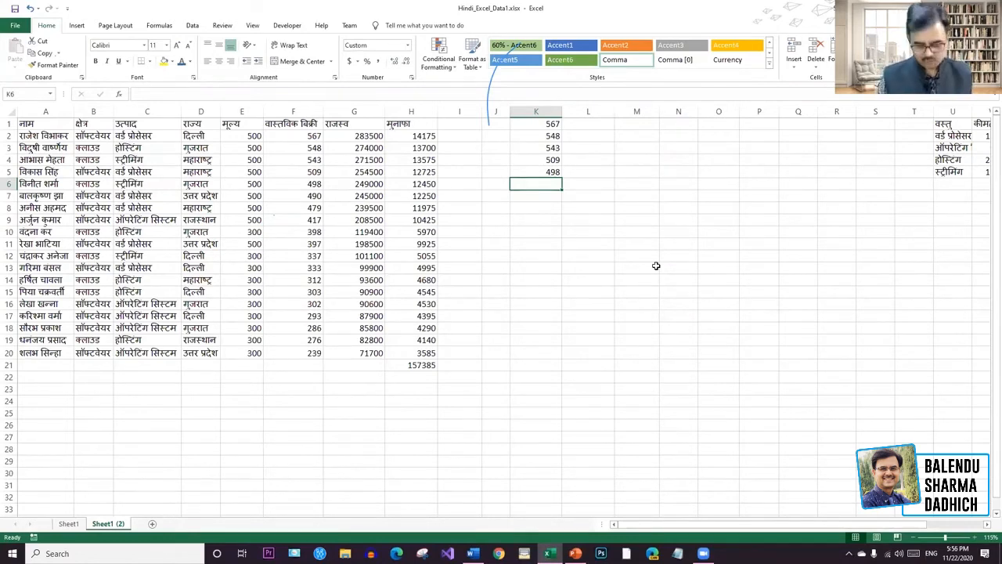
Enter =AVERAGE(K1:K5) in K6, giving 533.
type("=")
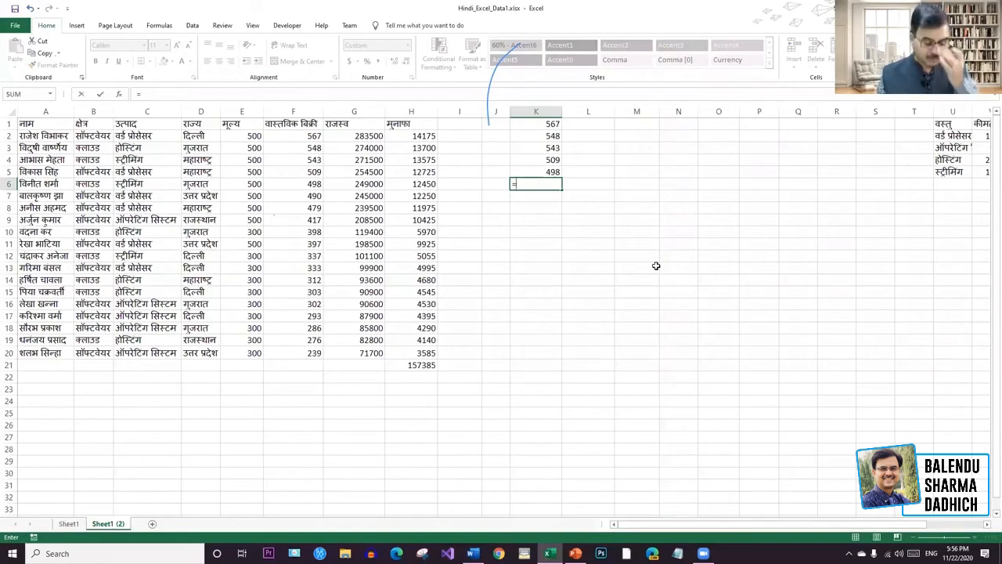
type("av")
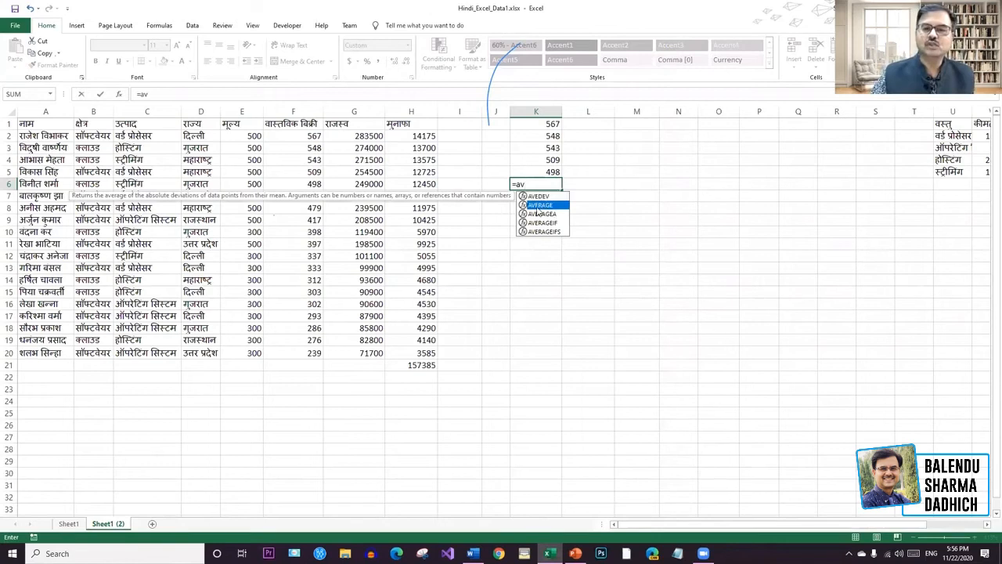
double_click(539, 205)
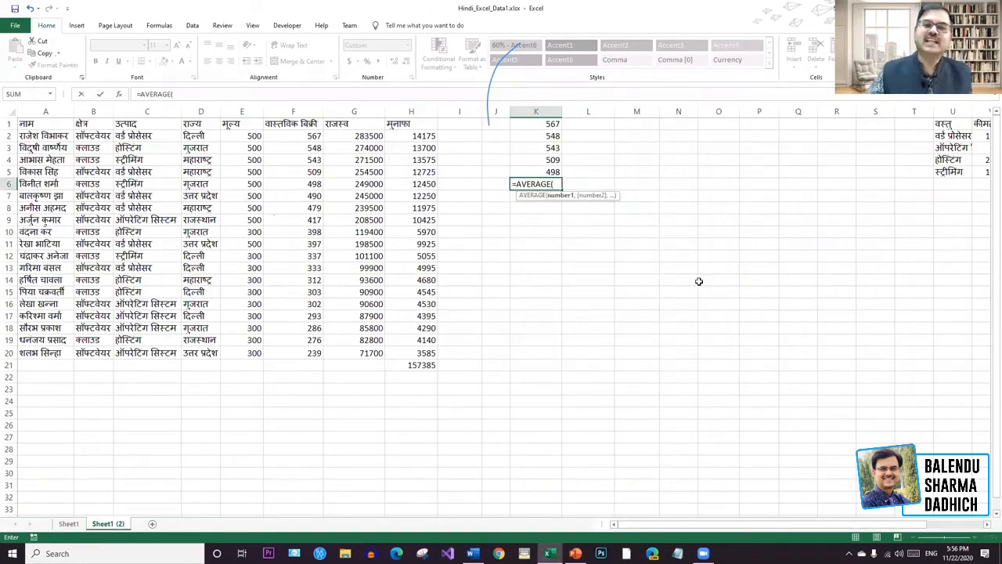
left_click(553, 123)
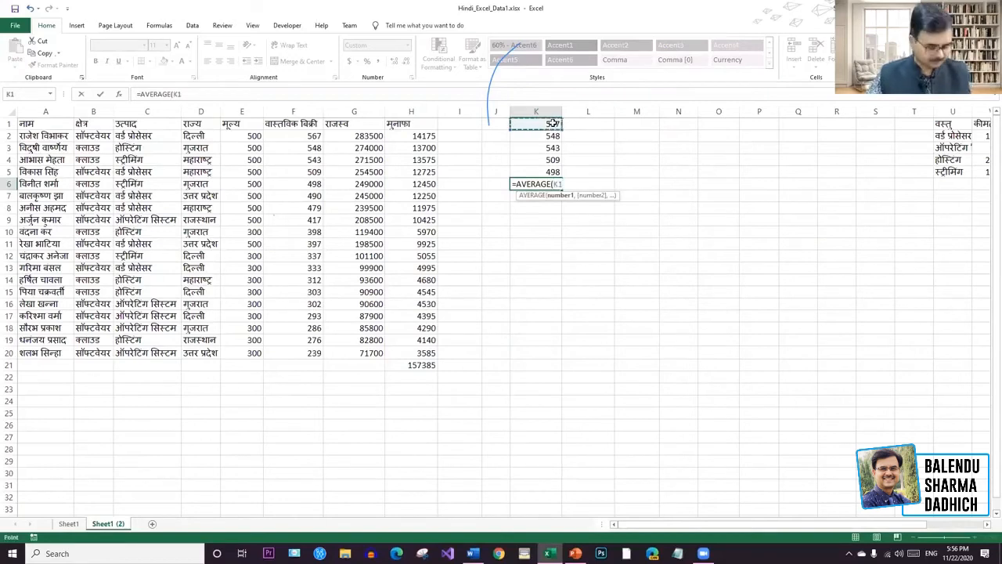
left_click_drag(553, 124, 552, 171)
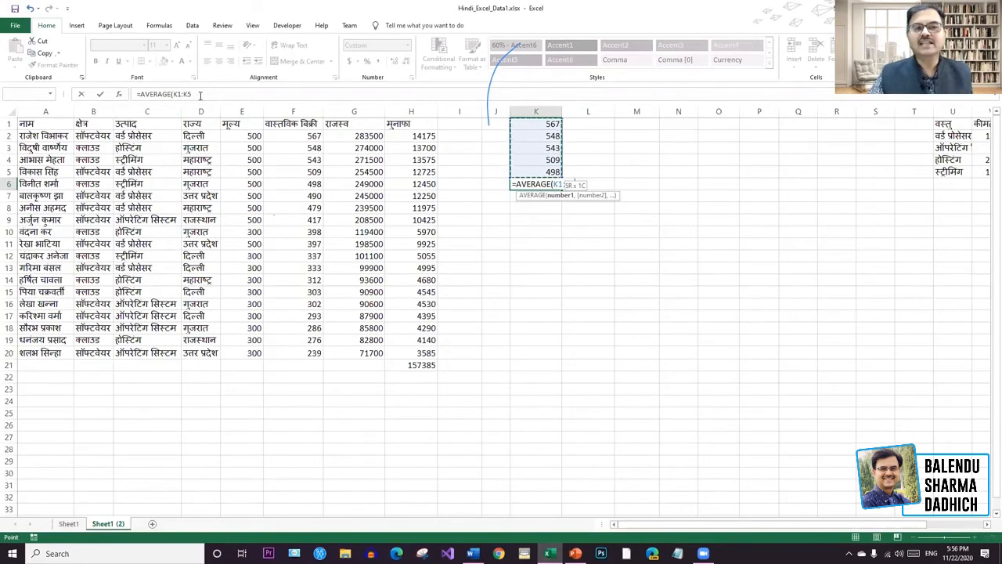
key("Return")
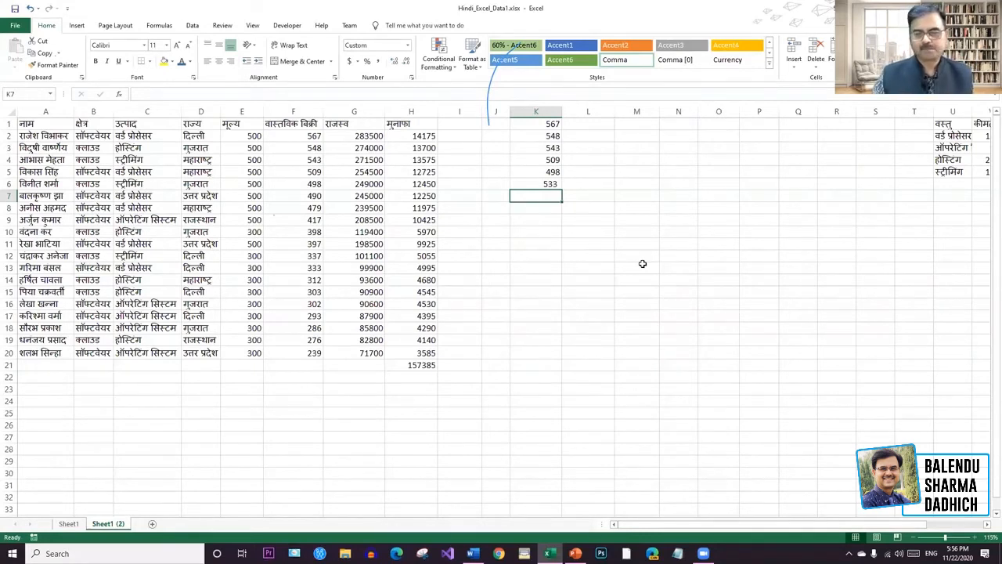
left_click_drag(552, 124, 548, 186)
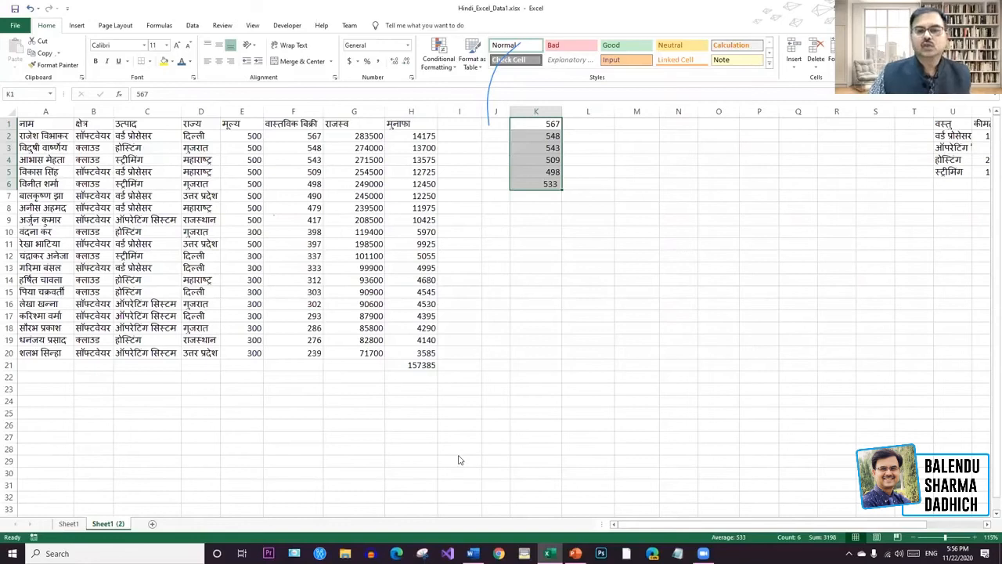
left_click(704, 217)
left_click(623, 137)
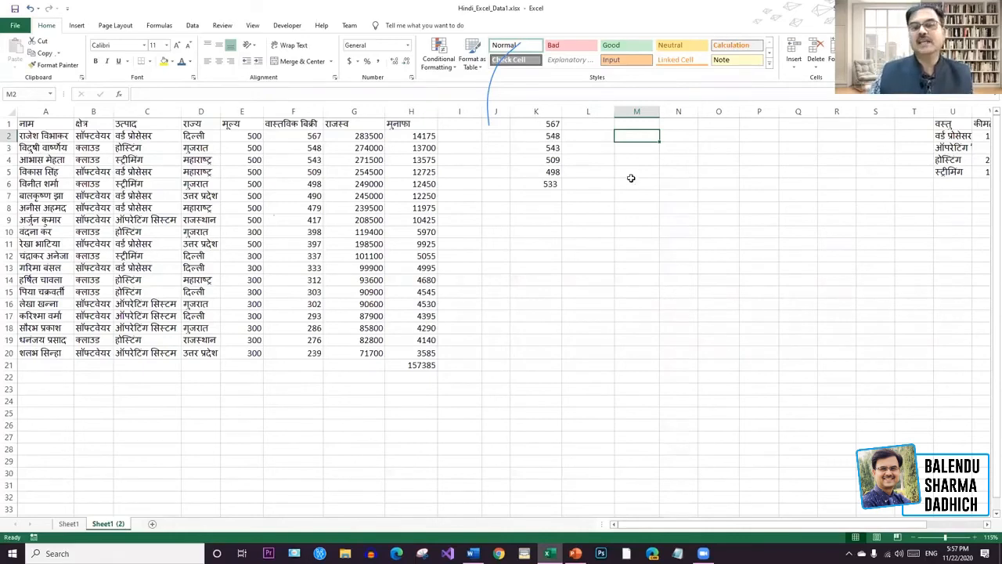
left_click_drag(583, 196, 556, 125)
key("Delete")
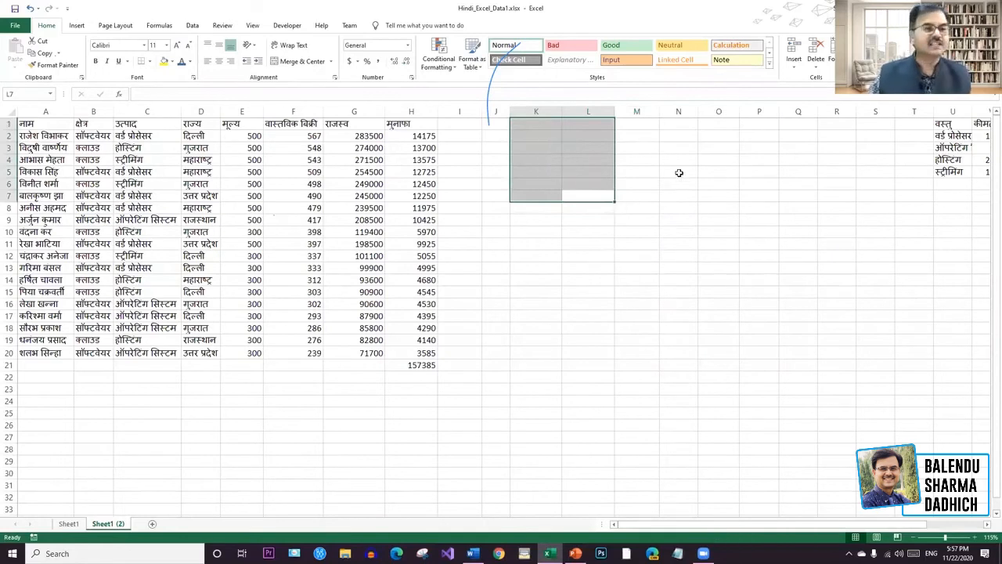
key("ctrl+Home")
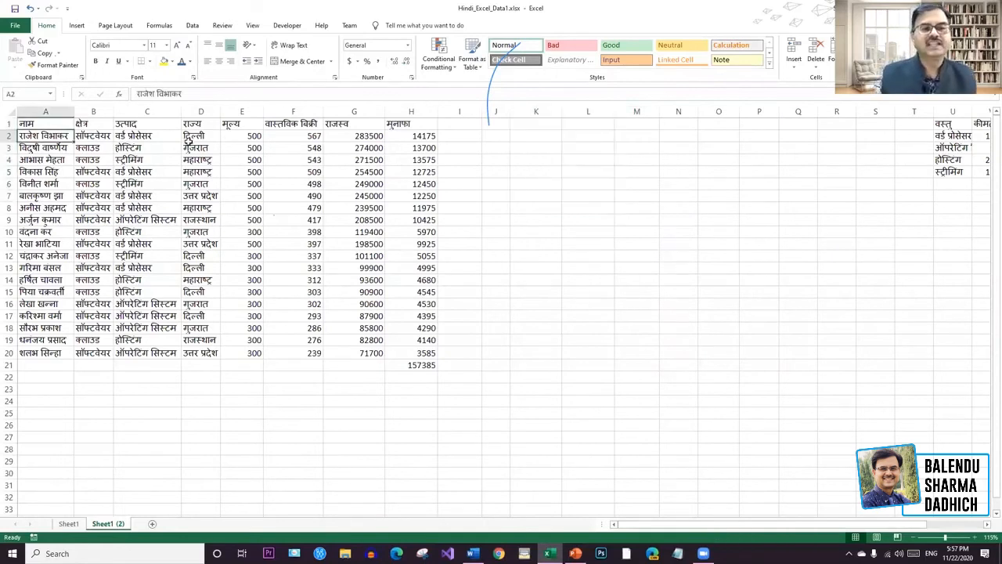
left_click(190, 138)
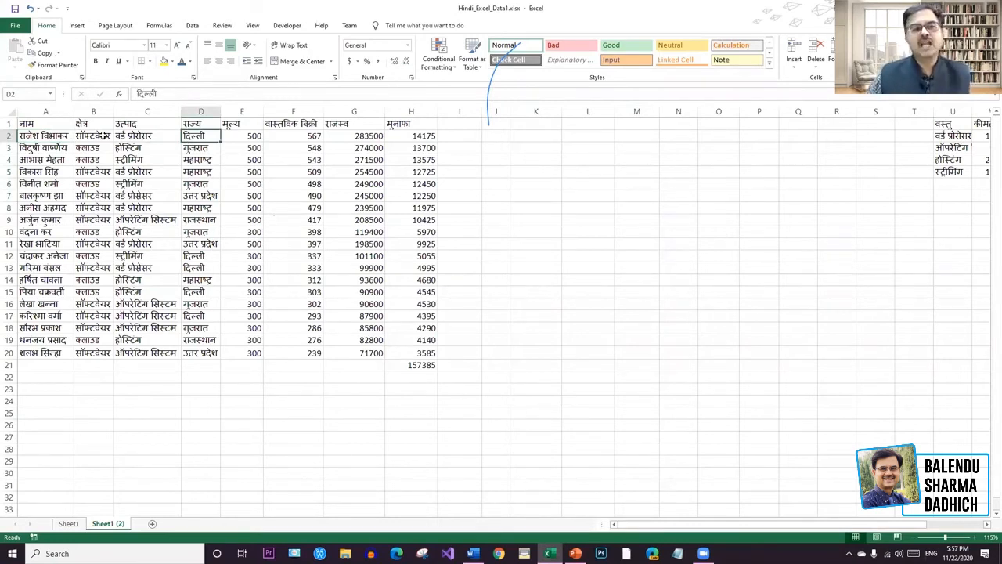
left_click(45, 112)
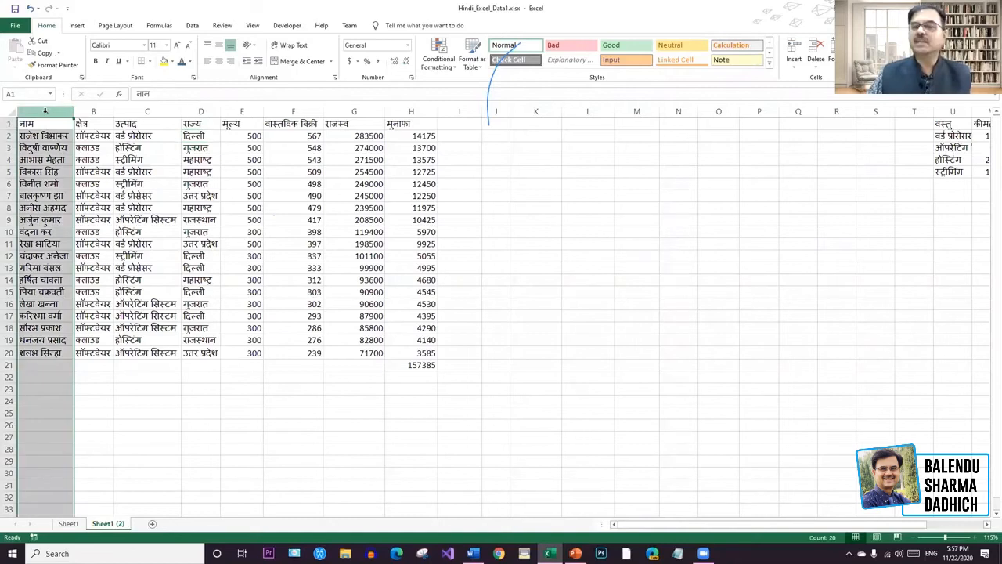
left_click(97, 112)
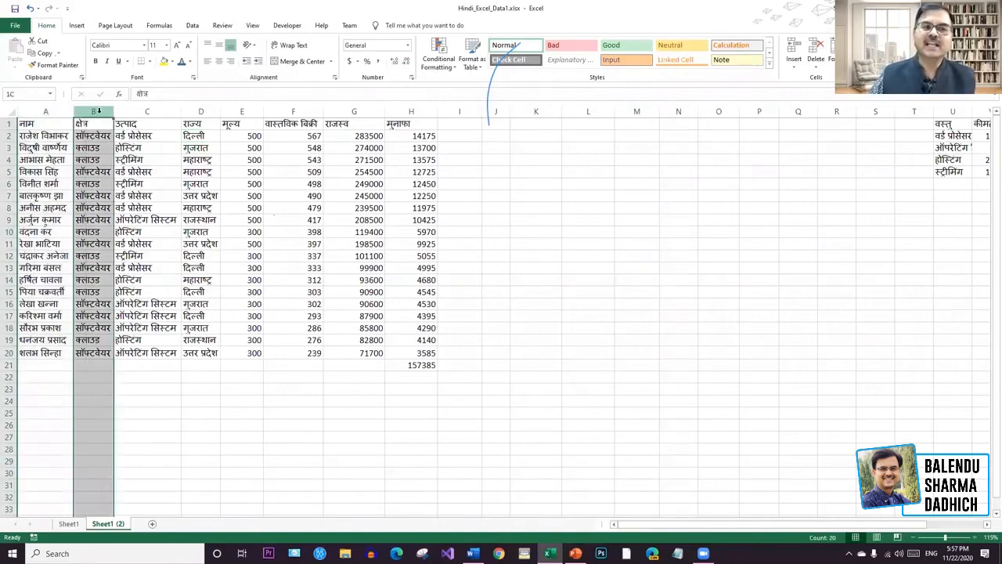
left_click(124, 114)
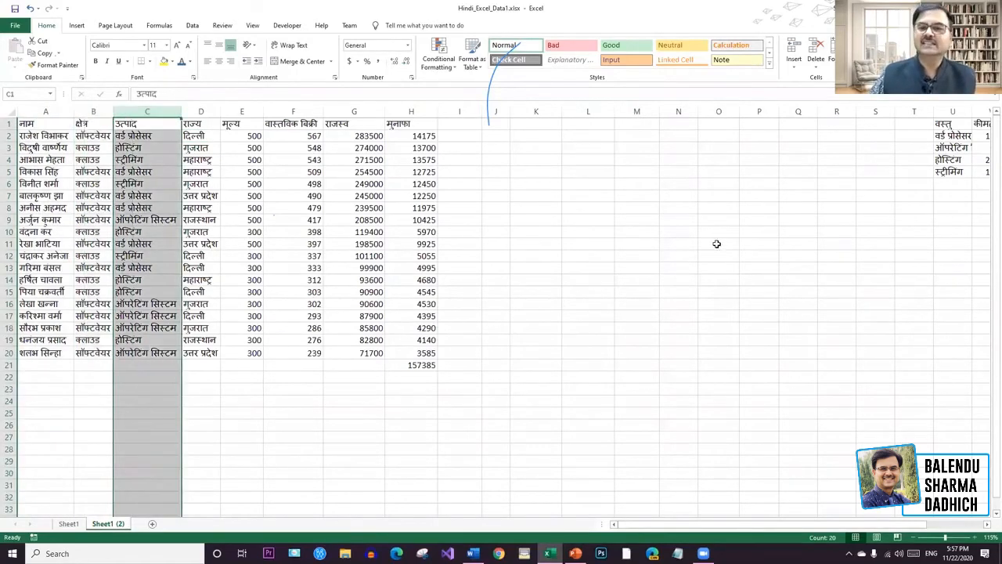
left_click(716, 244)
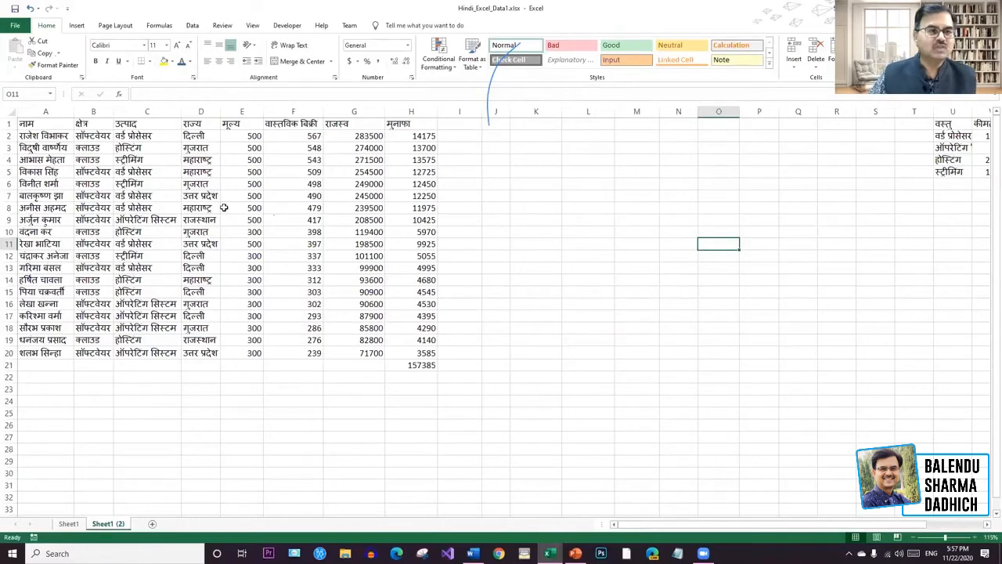
left_click(32, 125)
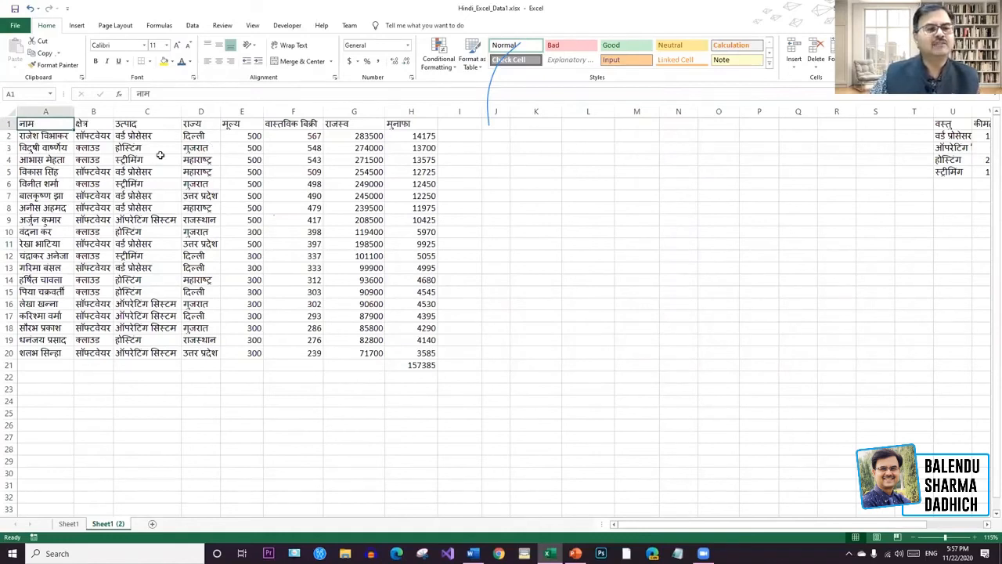
left_click(572, 158)
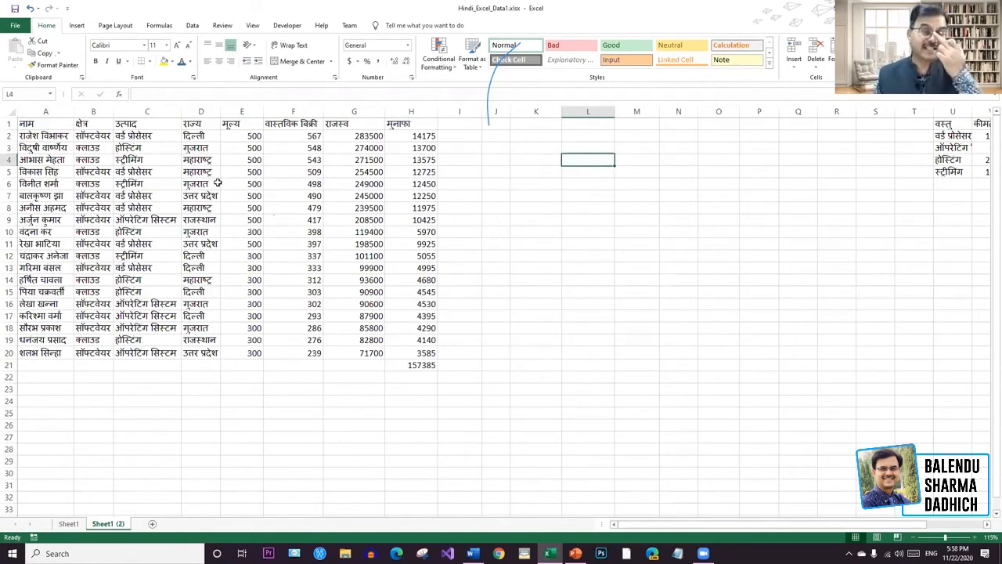
left_click(524, 138)
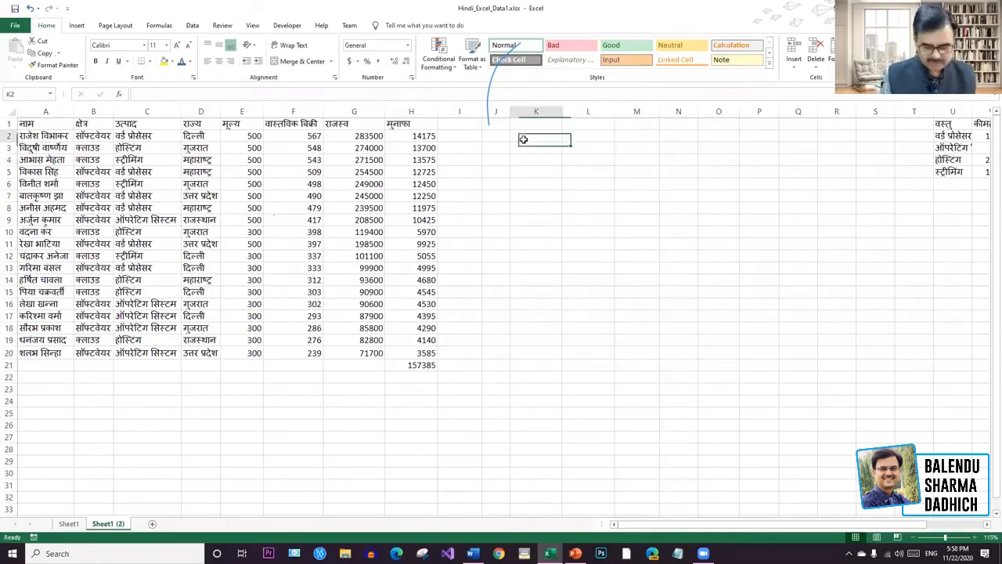
Enter =CONCATENATE(A2,D2) in K2 to join the name and state.
type("=")
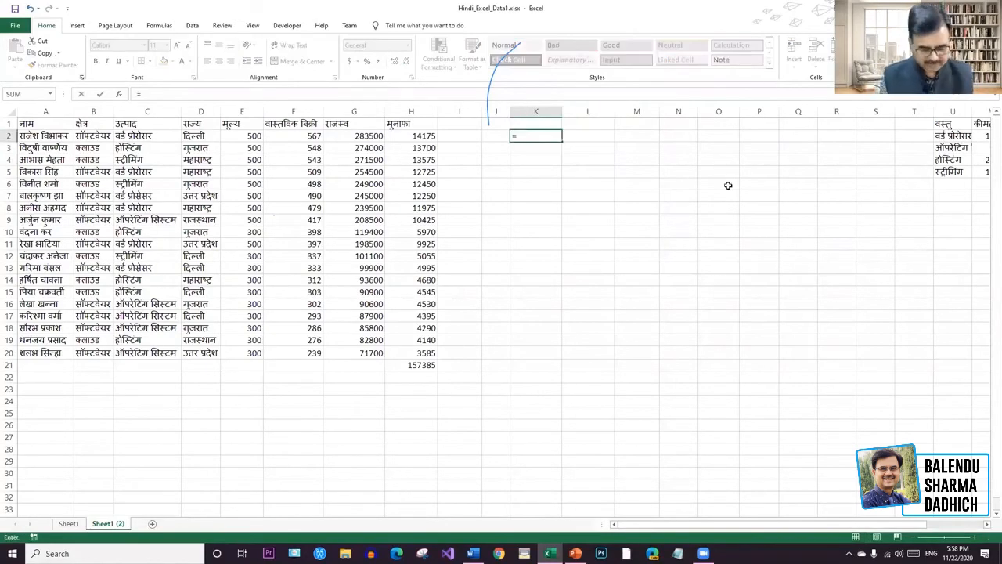
type("con")
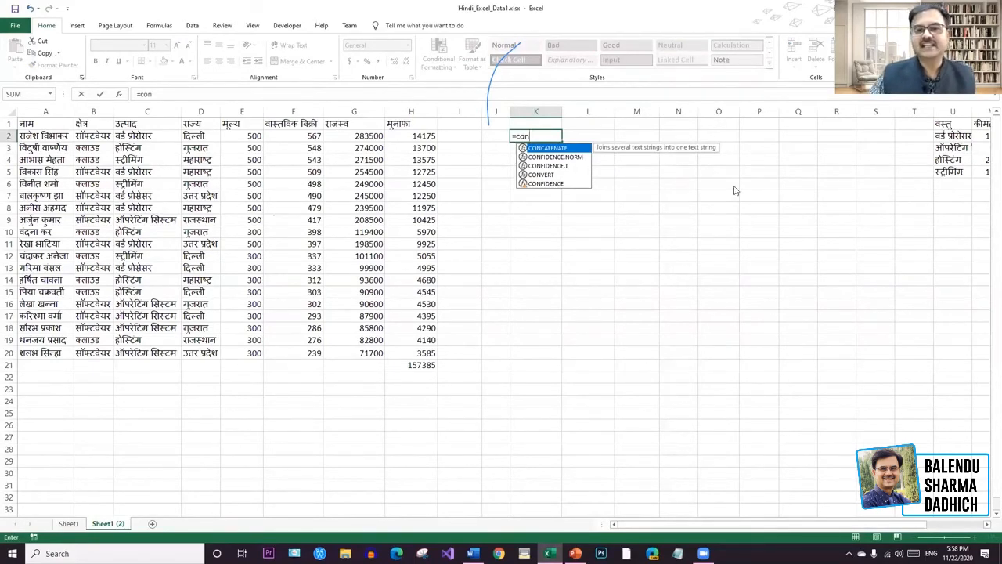
double_click(552, 149)
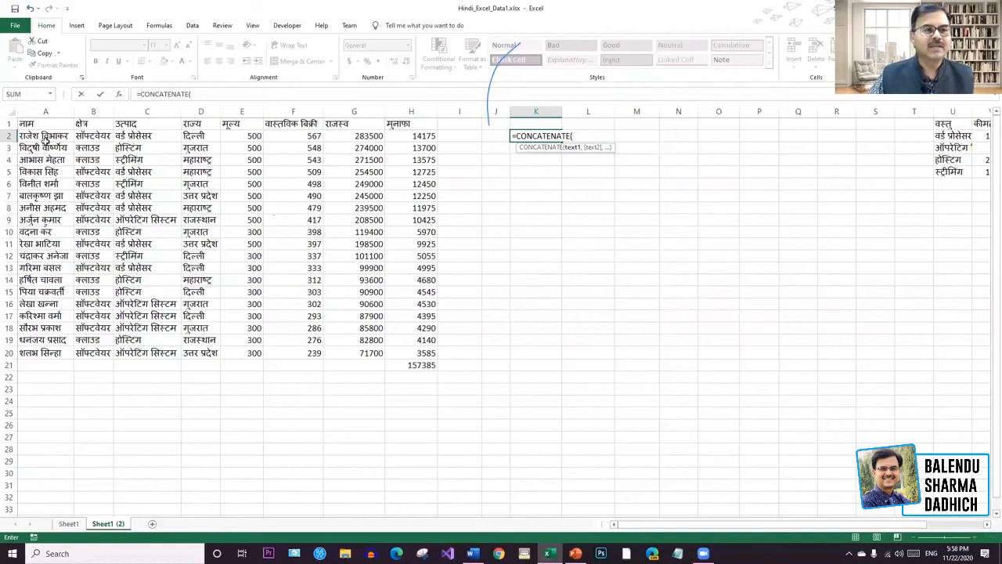
left_click(44, 135)
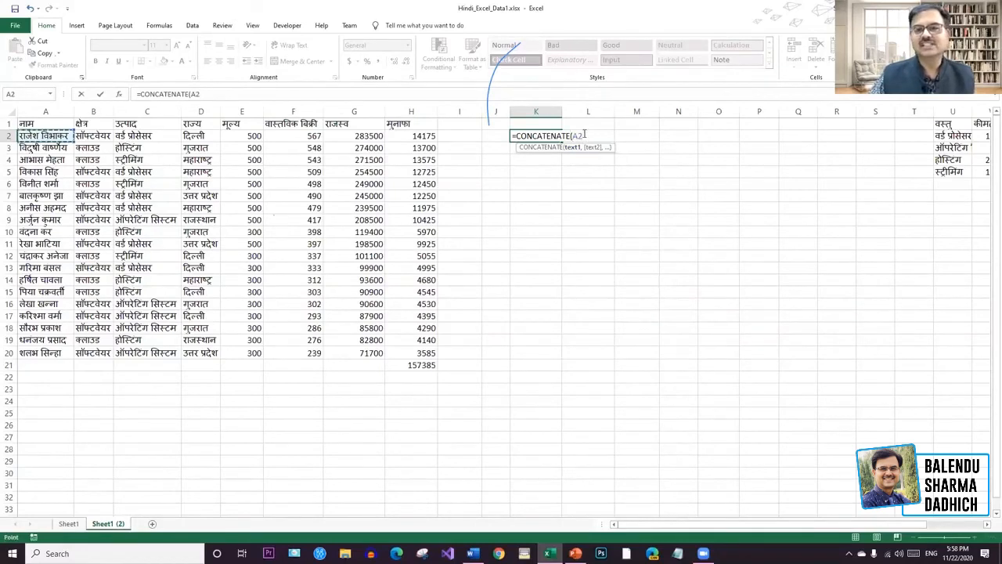
type(",")
left_click(213, 137)
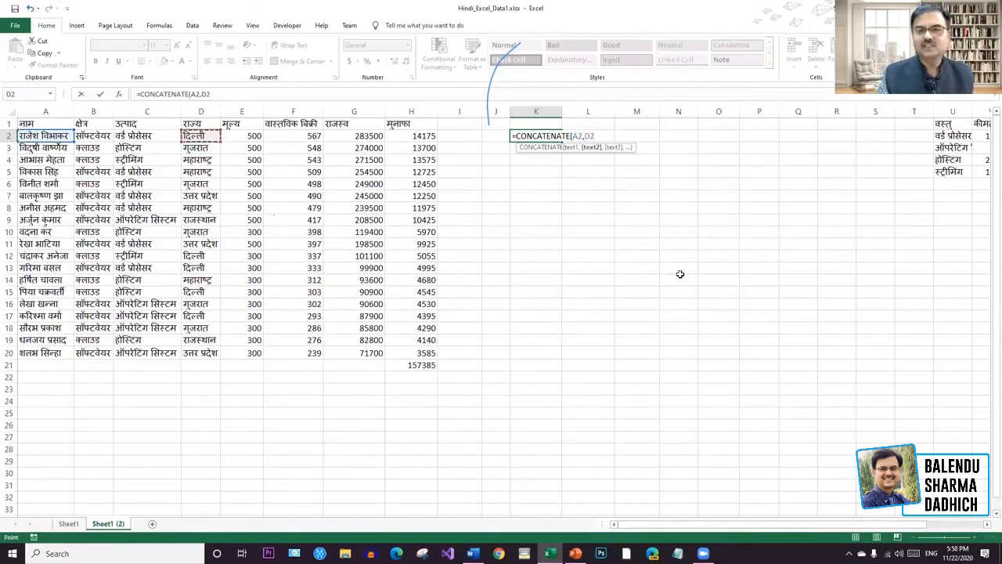
key("Return")
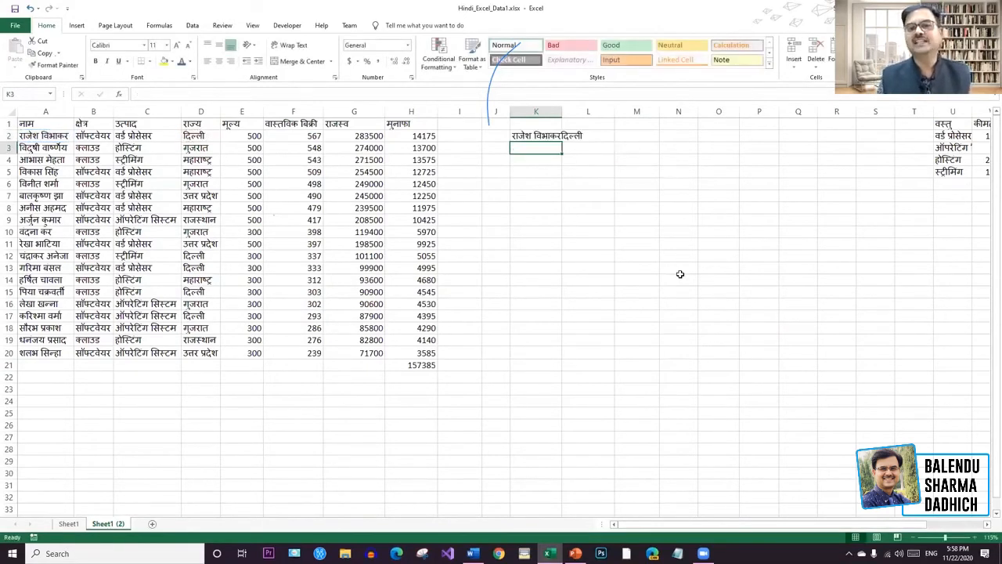
Widen column K to fit the joined text, then delete K2's result.
left_click_drag(562, 112, 595, 113)
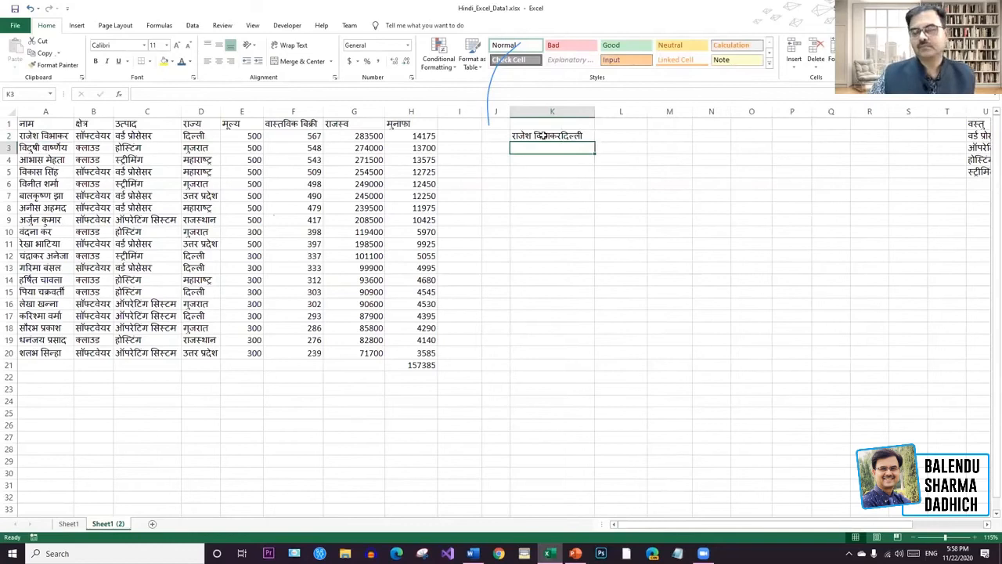
left_click(557, 136)
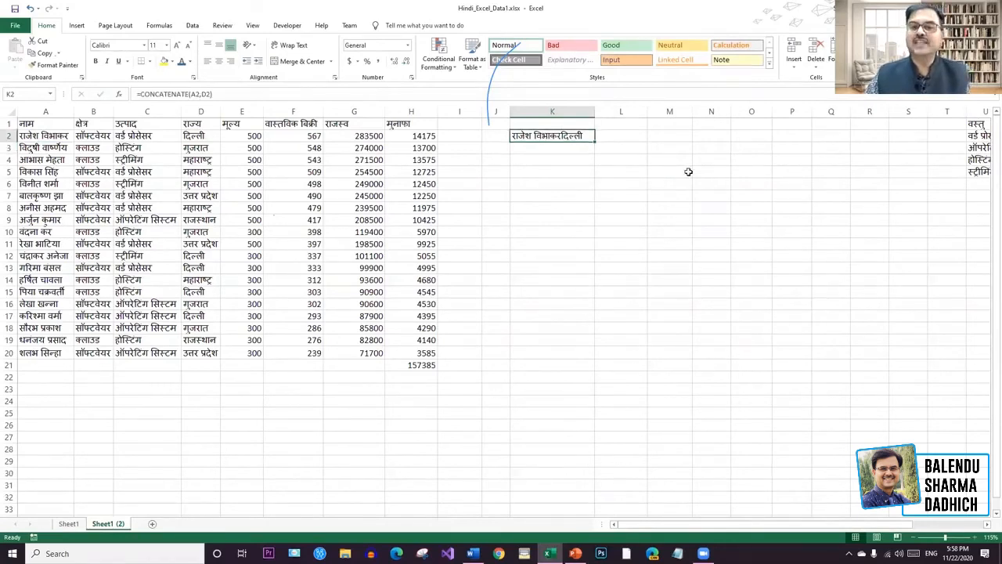
key("Delete")
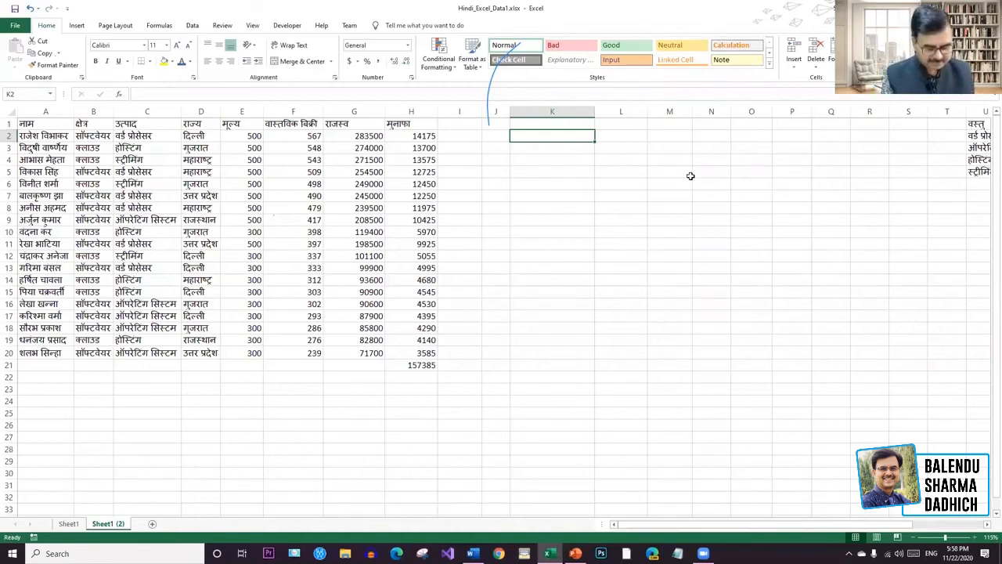
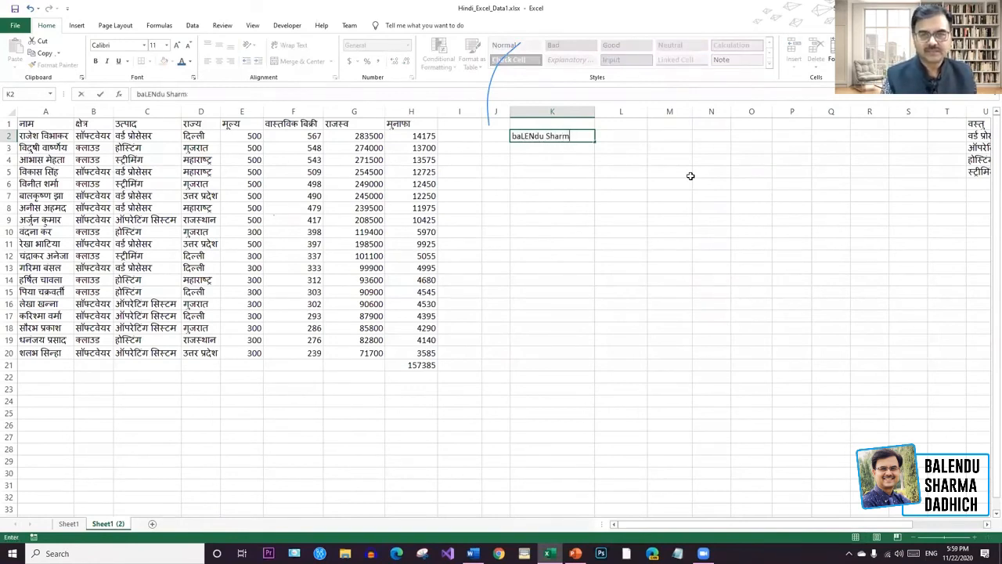
type("A")
left_click(662, 191)
left_click(568, 138)
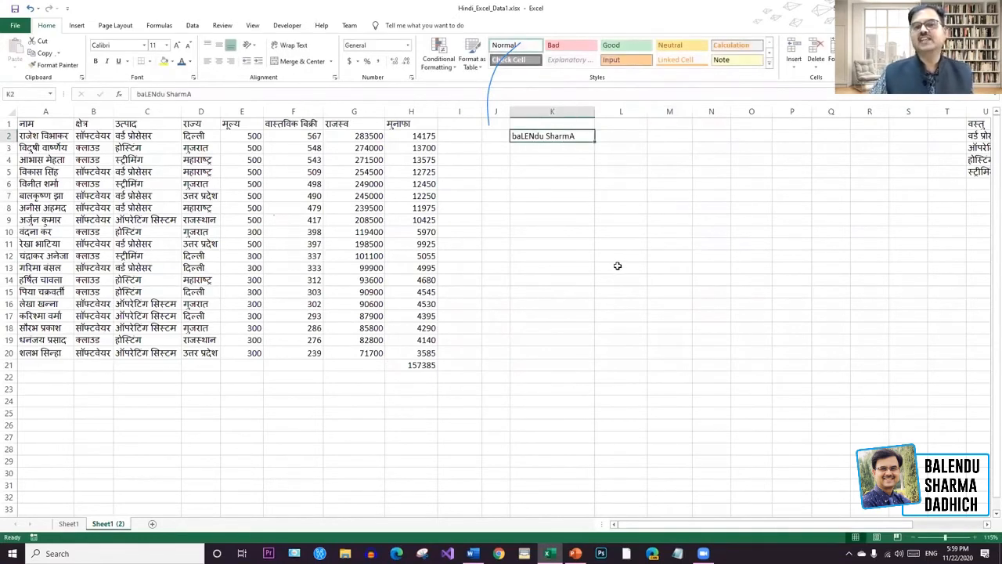
left_click(613, 133)
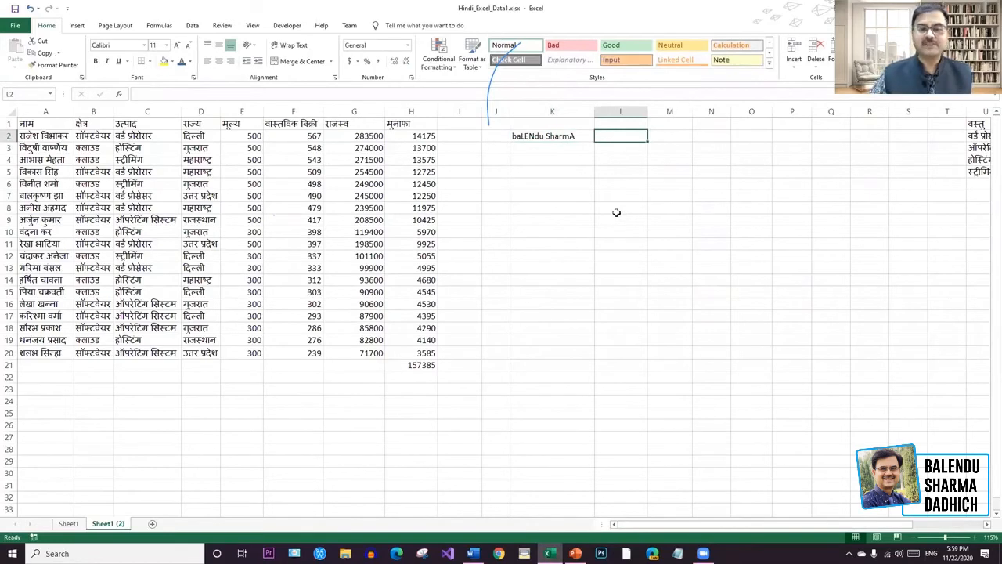
type("=")
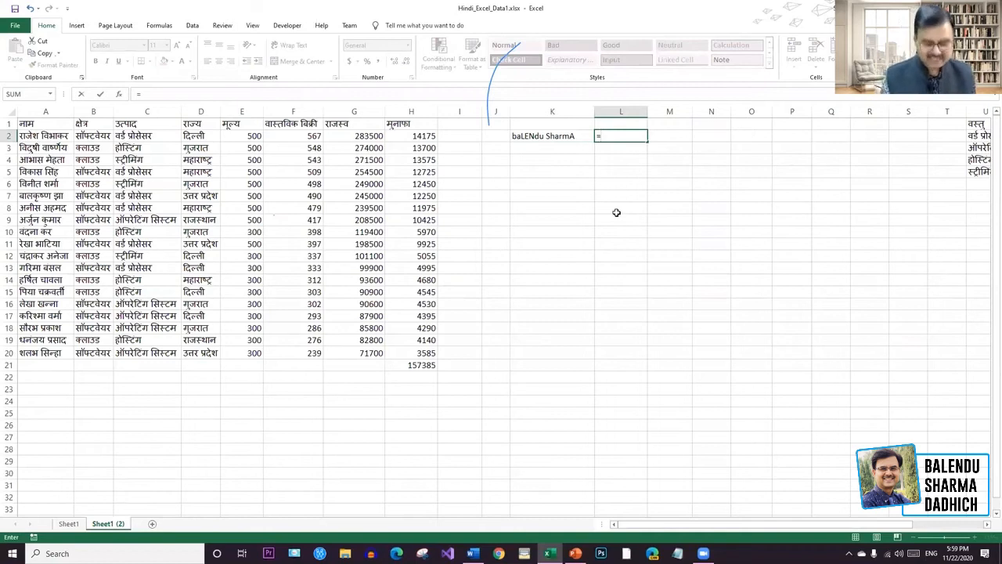
type("prp")
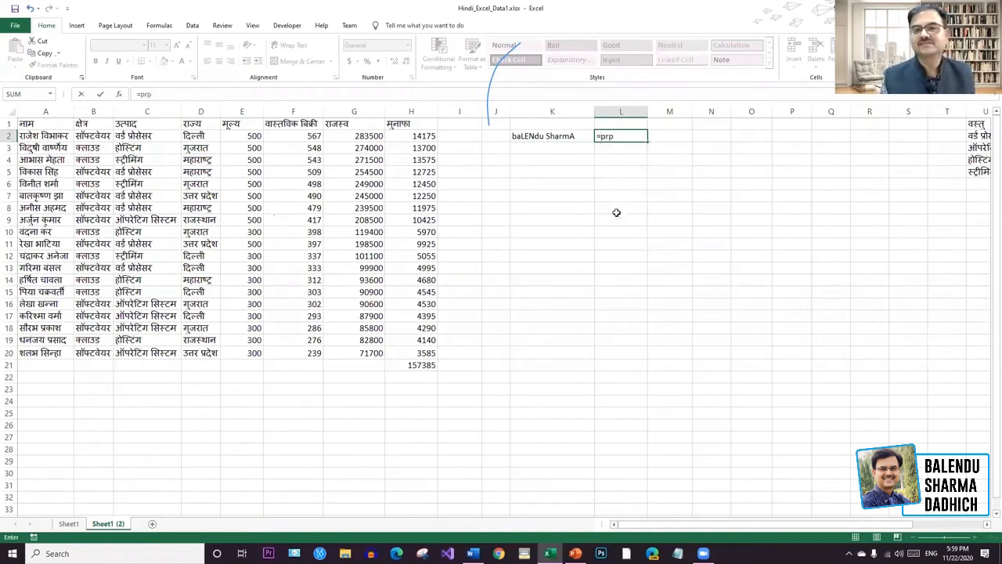
key("BackSpace")
type("op")
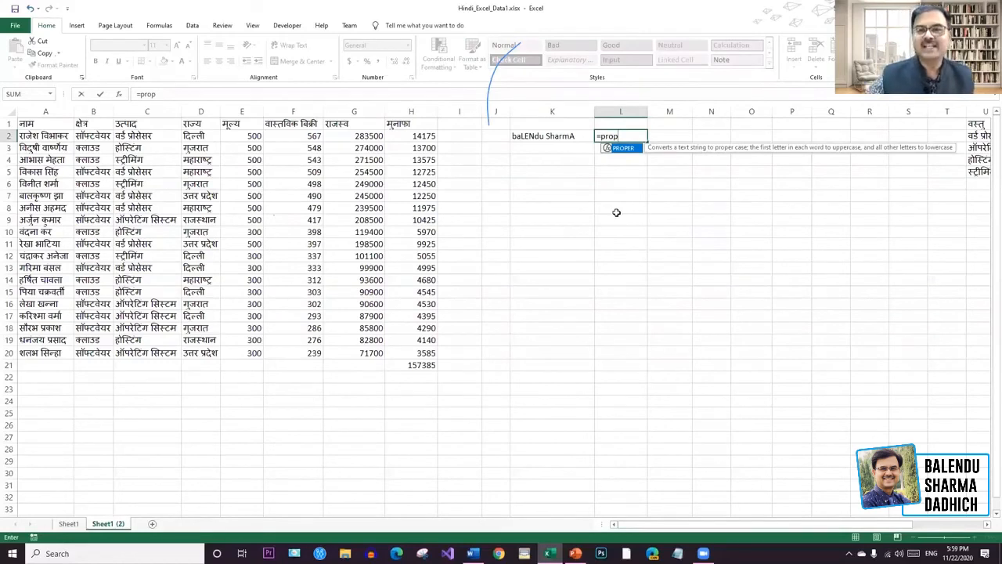
double_click(624, 149)
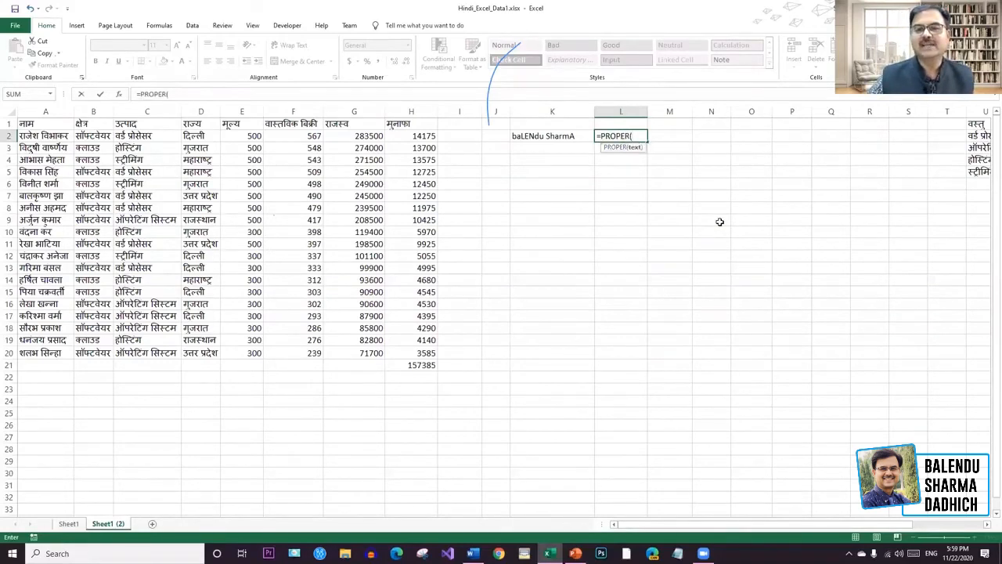
left_click(548, 137)
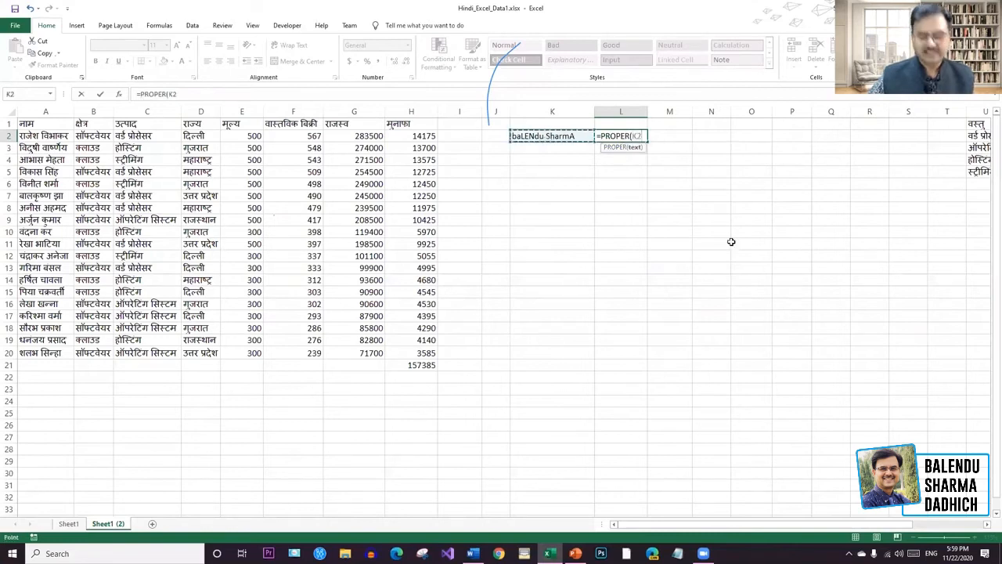
key("Return")
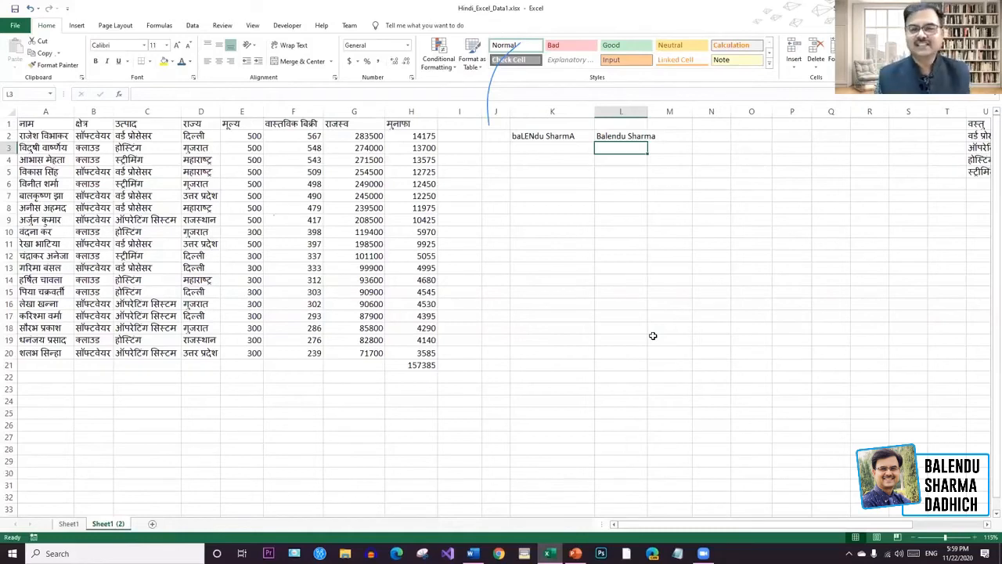
left_click(645, 138)
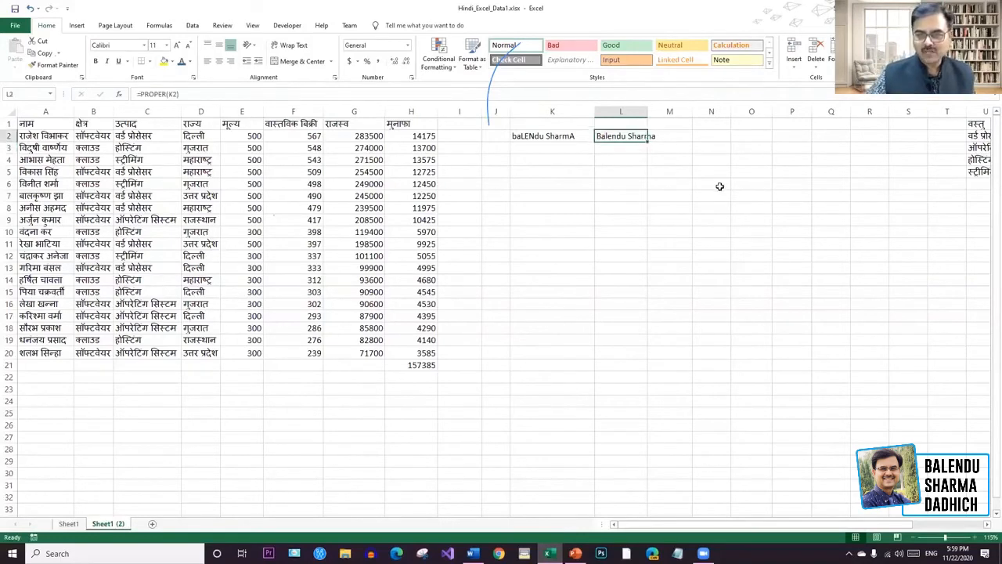
key("Delete")
left_click(560, 141)
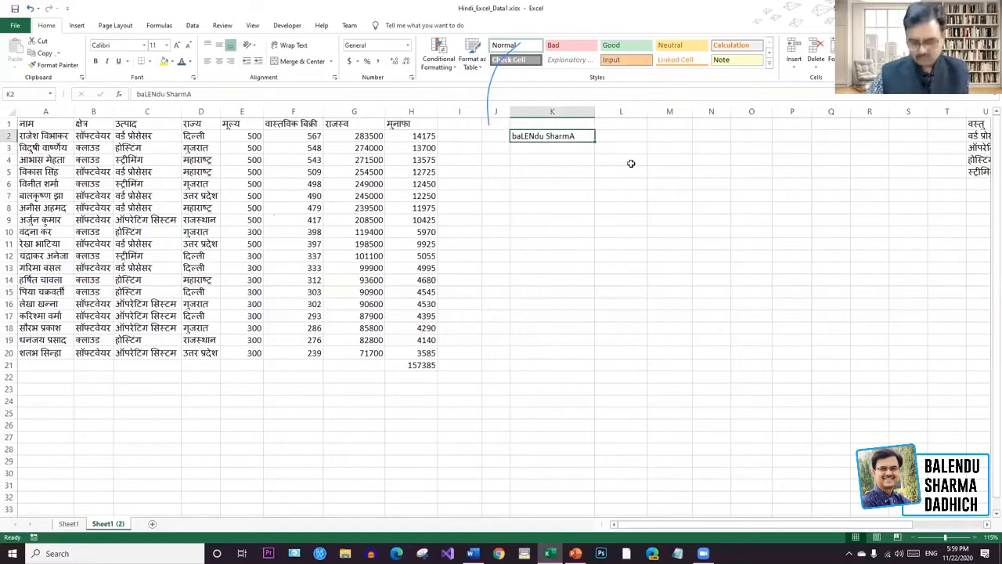
key("Delete")
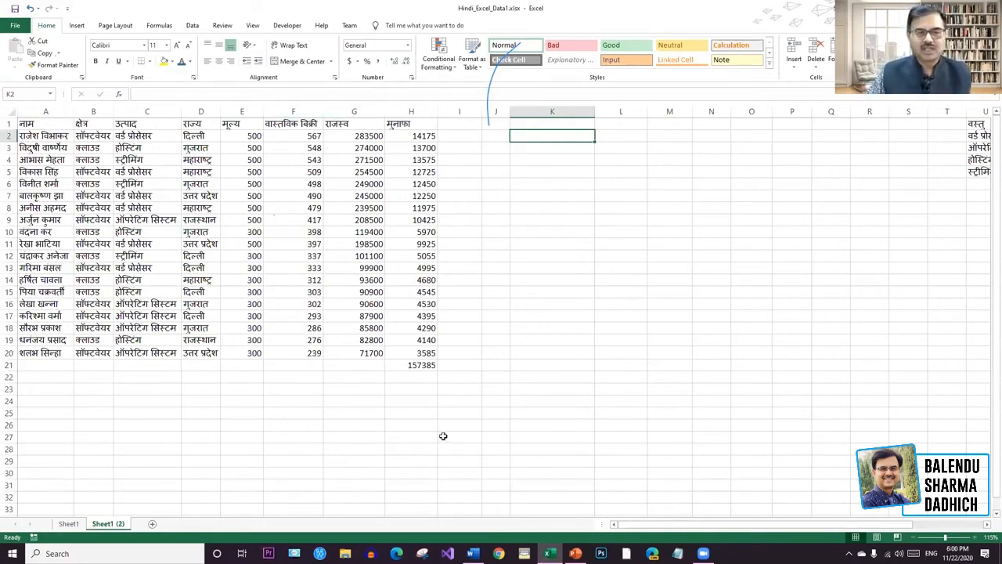
left_click(426, 370)
key("Delete")
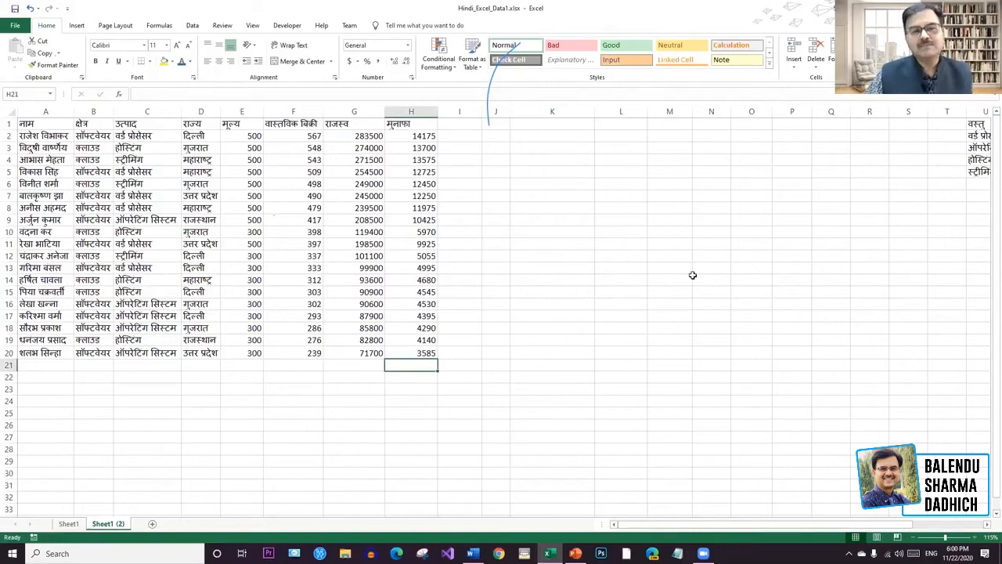
left_click(621, 268)
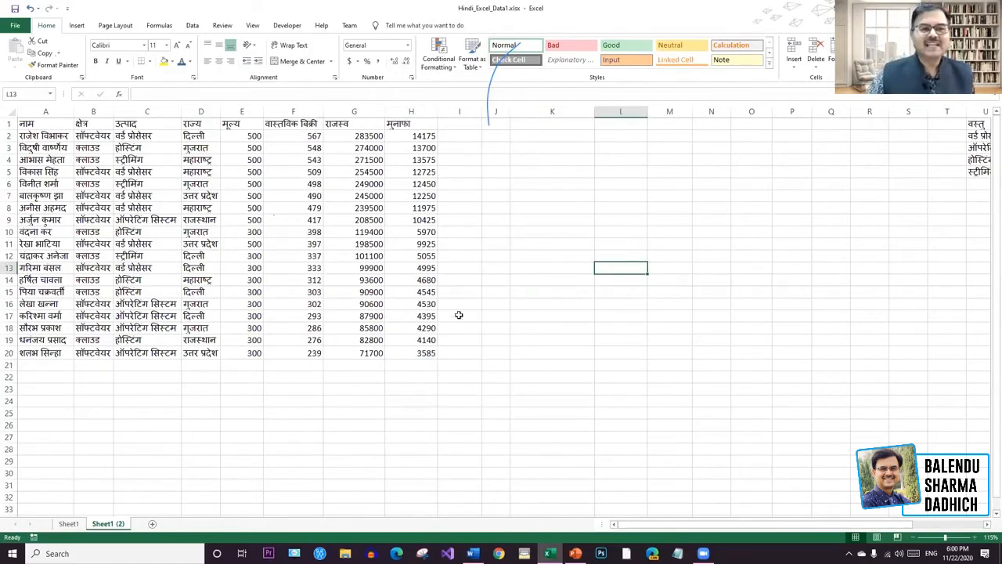
left_click(313, 136)
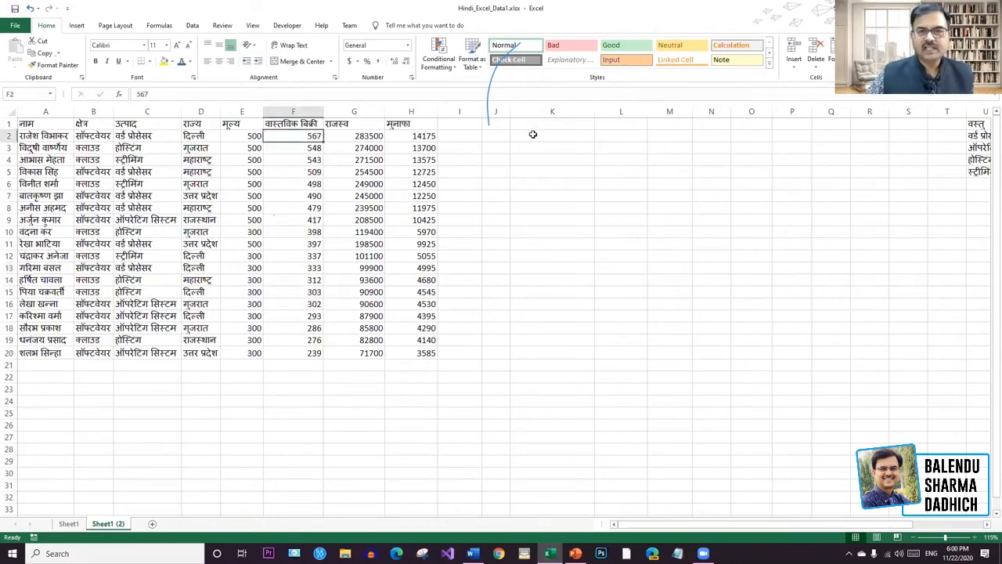
left_click(547, 136)
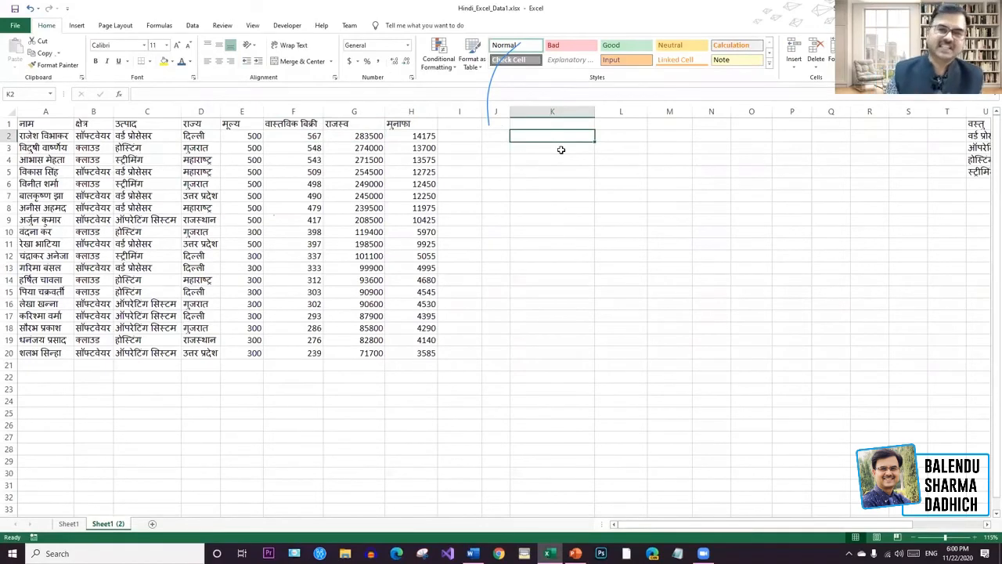
type("=")
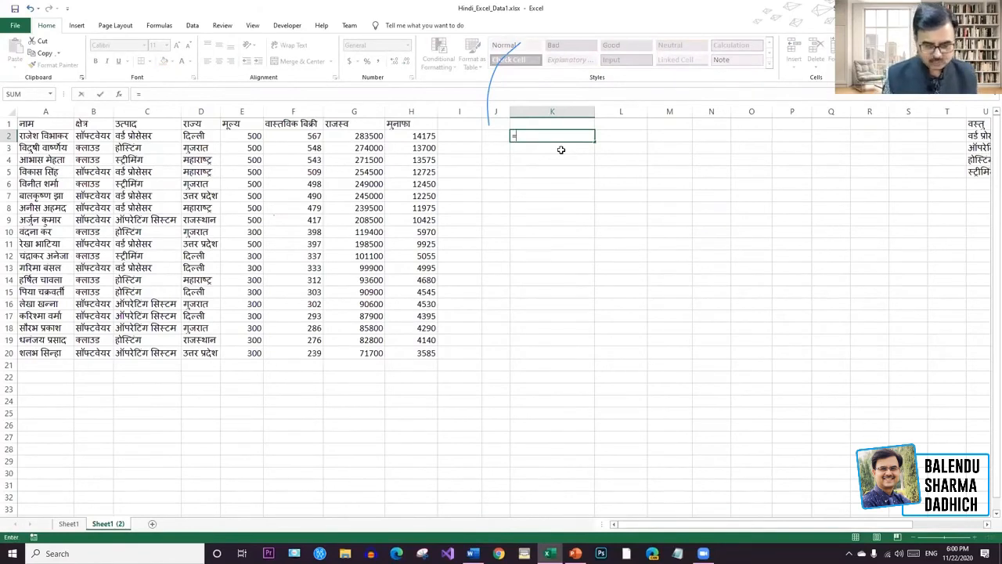
type("ma")
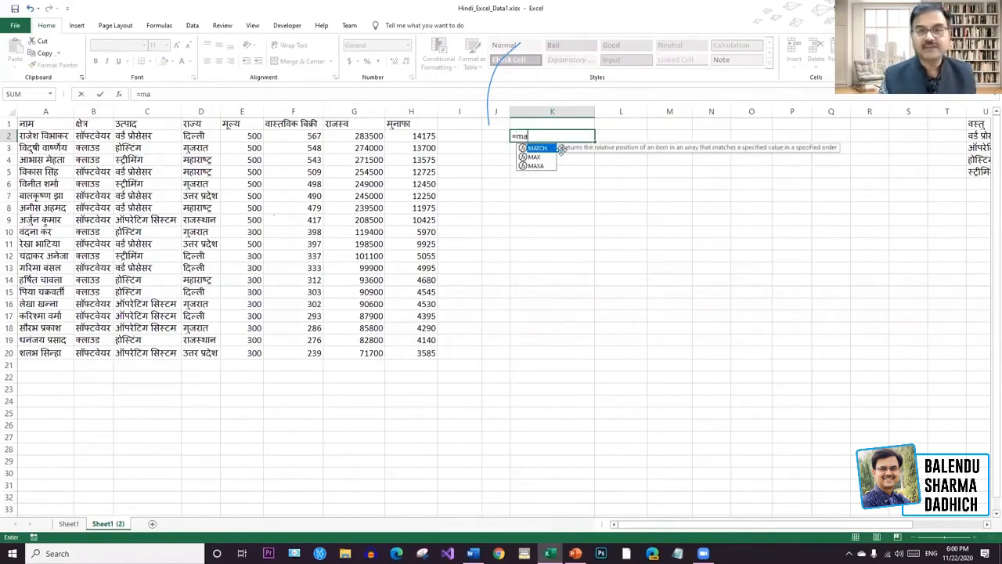
left_click(535, 158)
double_click(535, 157)
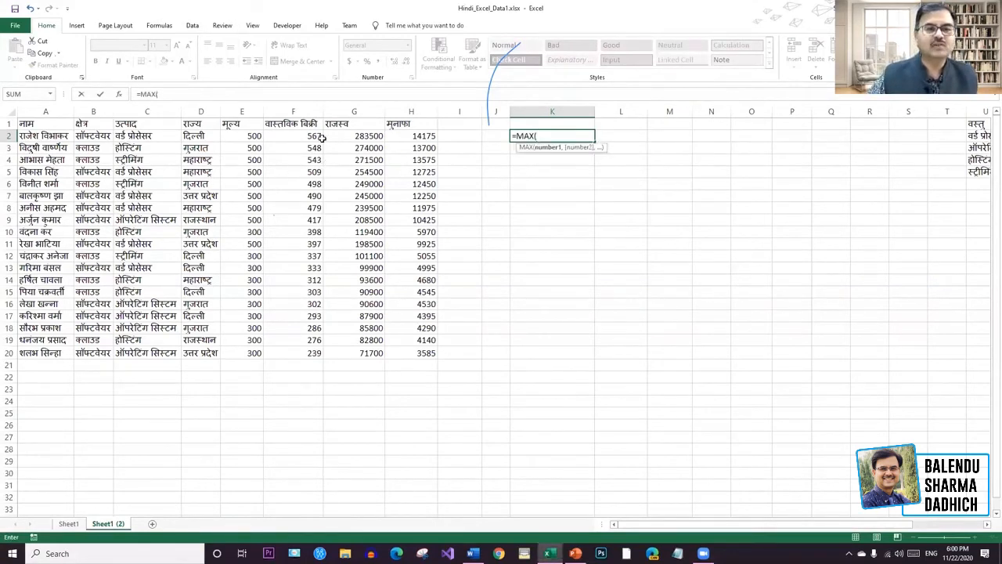
left_click_drag(317, 137, 306, 349)
key("Return")
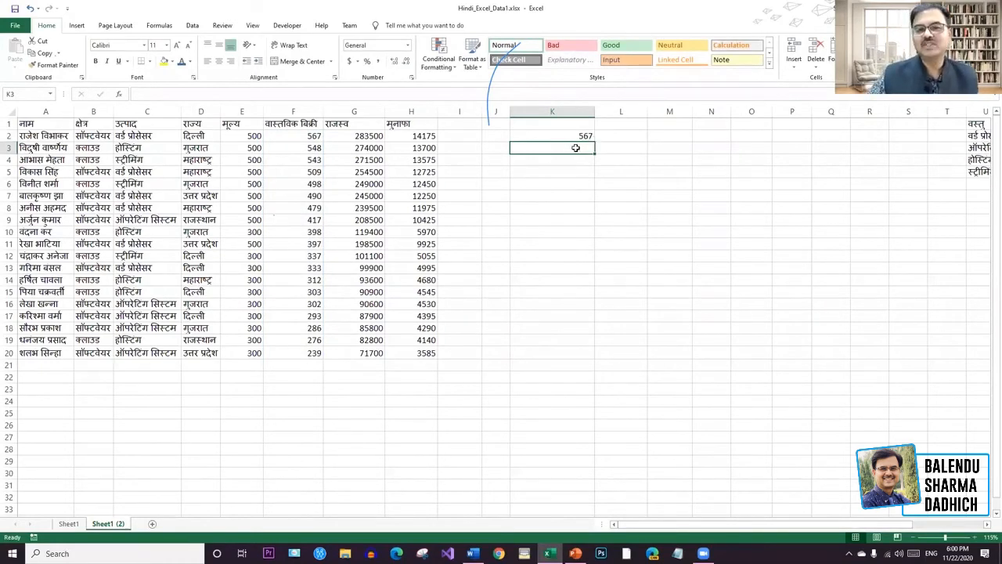
type("=")
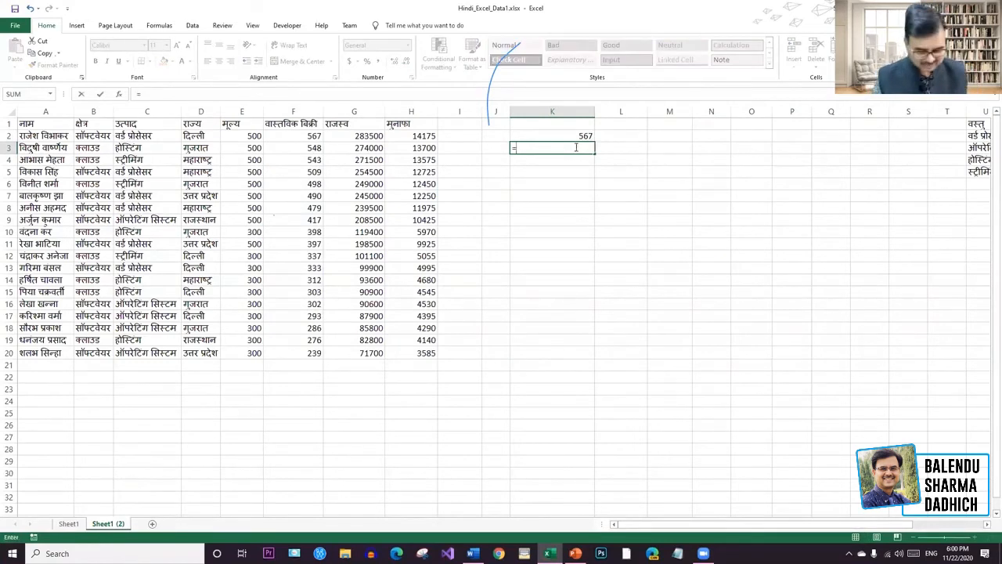
type("min")
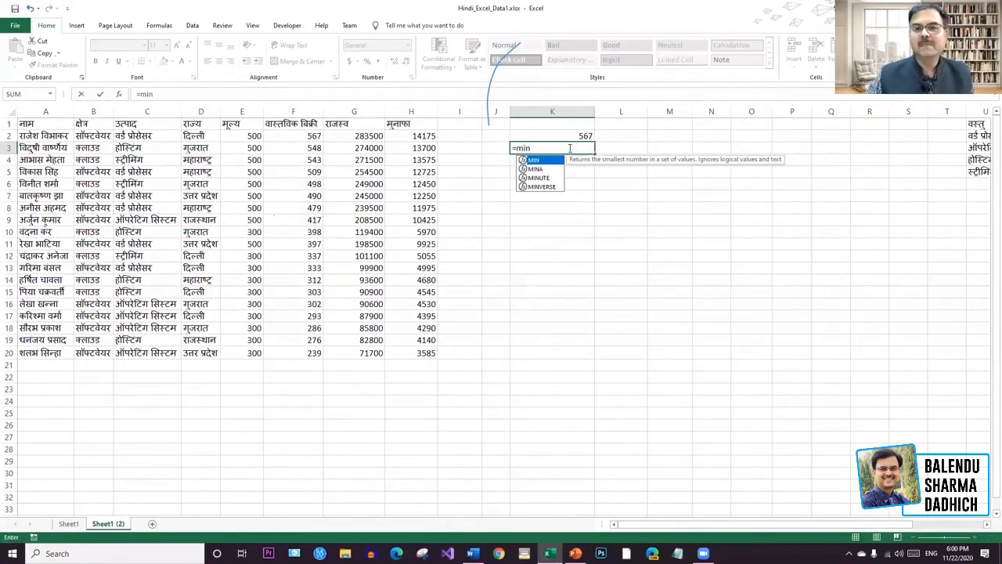
double_click(537, 161)
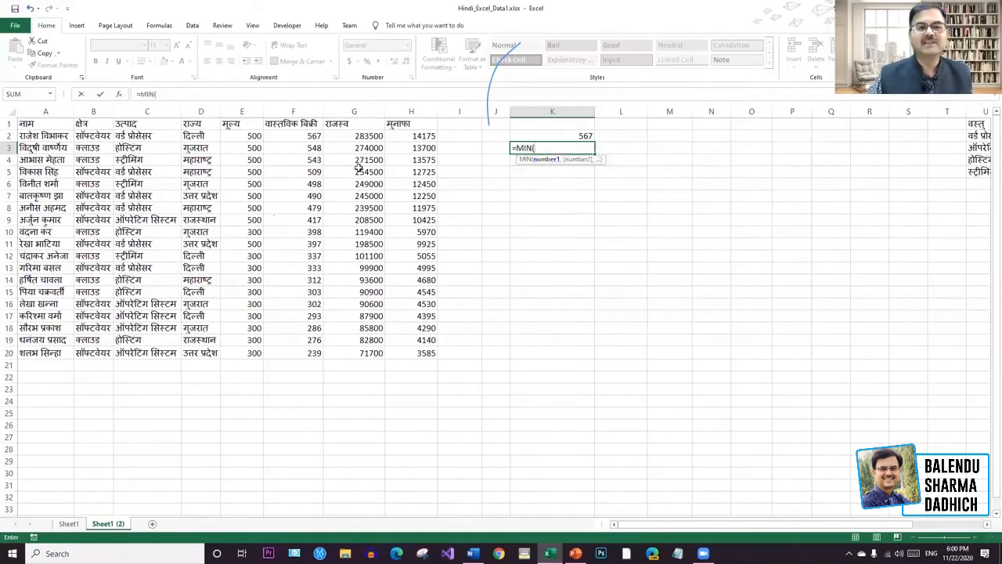
left_click_drag(317, 135, 318, 350)
key("Return")
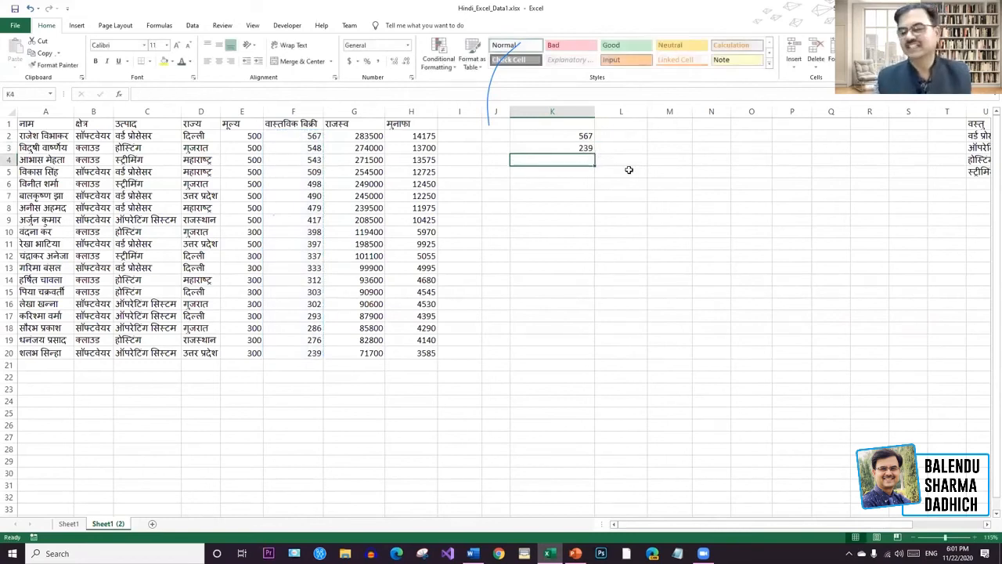
left_click_drag(589, 172, 571, 132)
key("Delete")
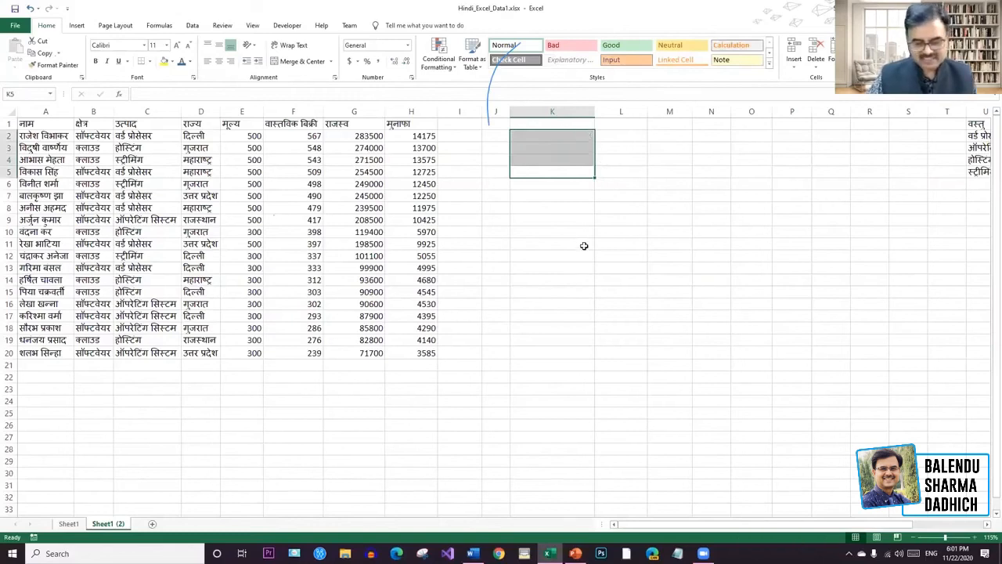
Enter the target value 200 in I2, replacing the mistyped 560 and 50.
left_click(591, 243)
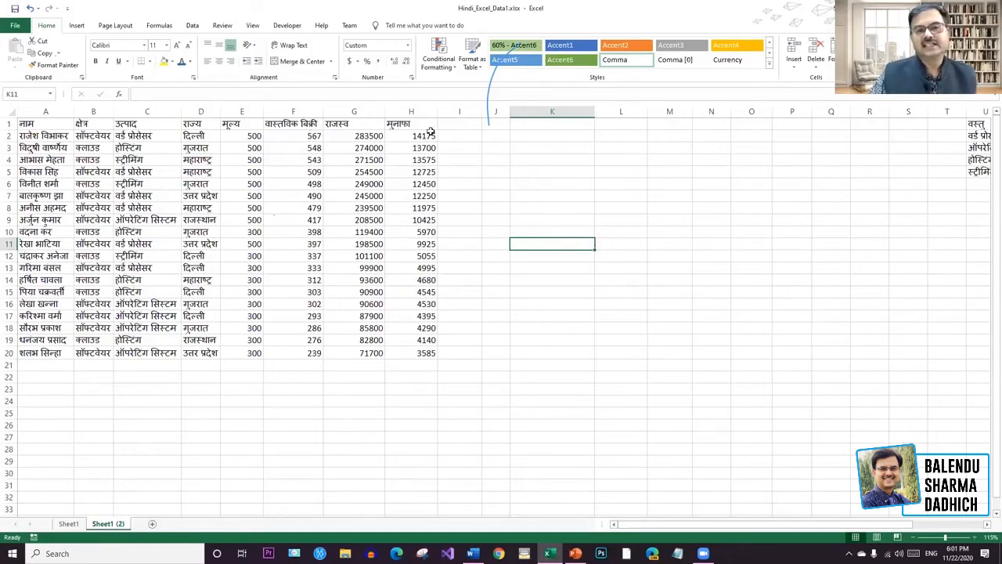
left_click(427, 136)
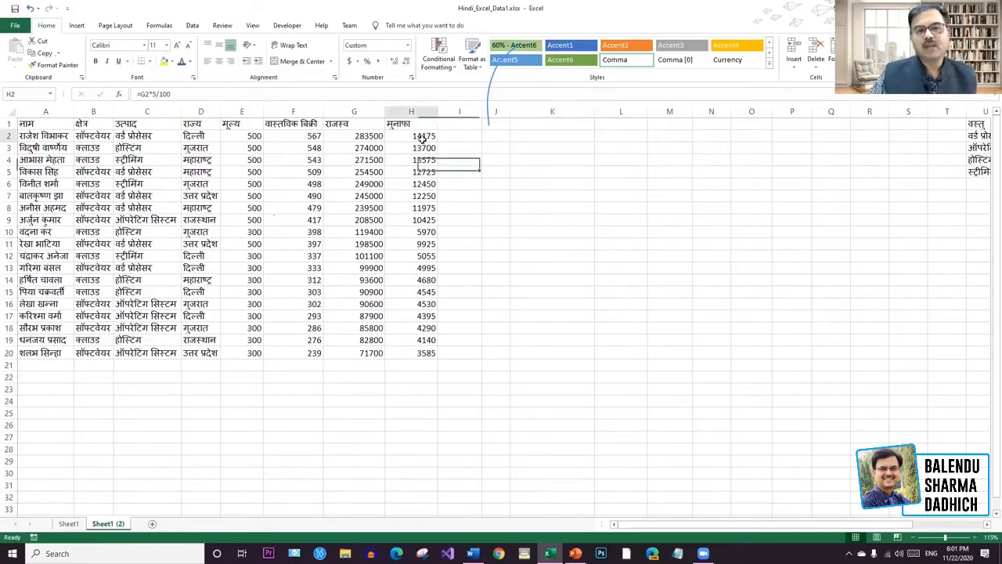
left_click(464, 138)
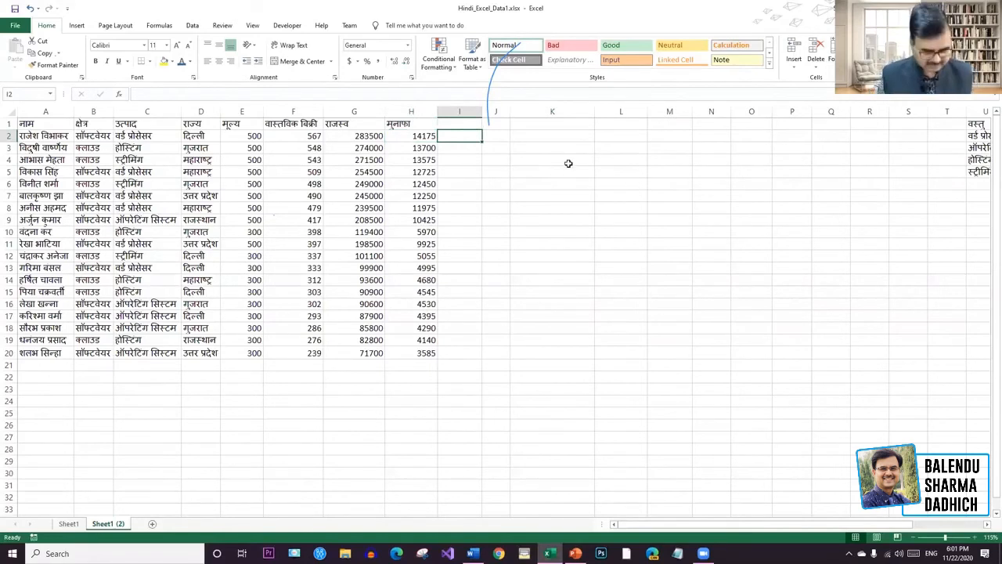
type("560")
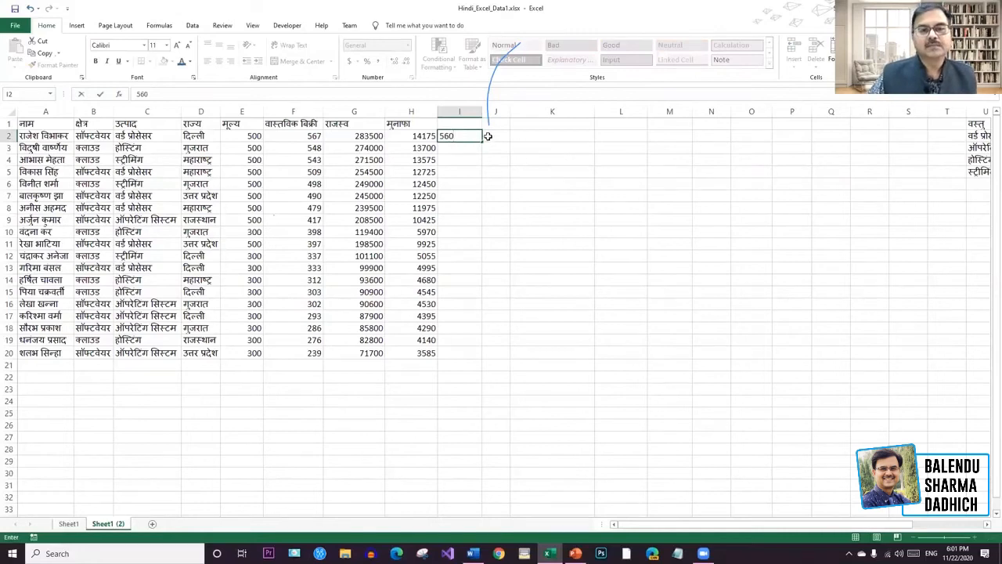
key("BackSpace")
key("BackSpace")
key("BackSpace")
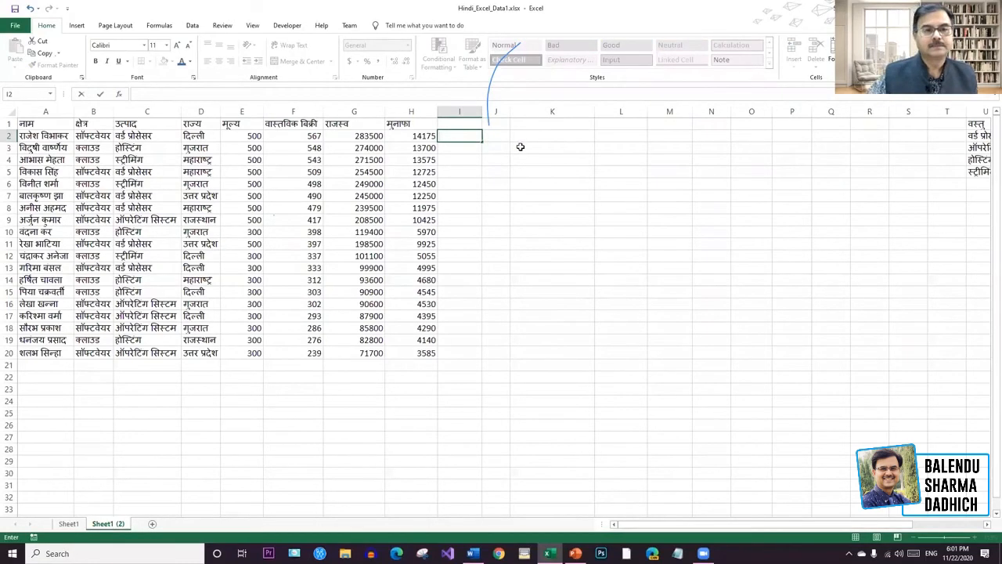
left_click(475, 136)
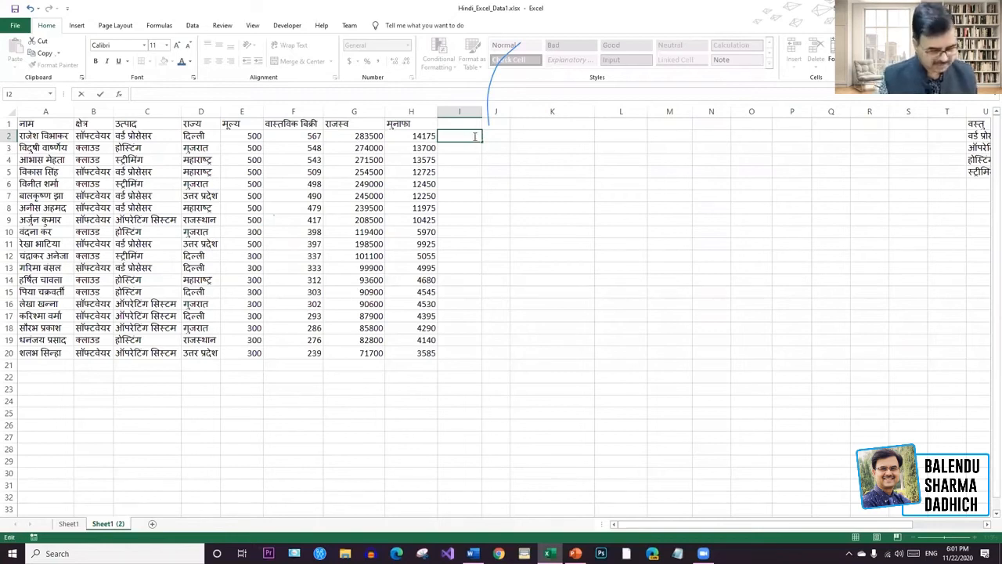
type("50")
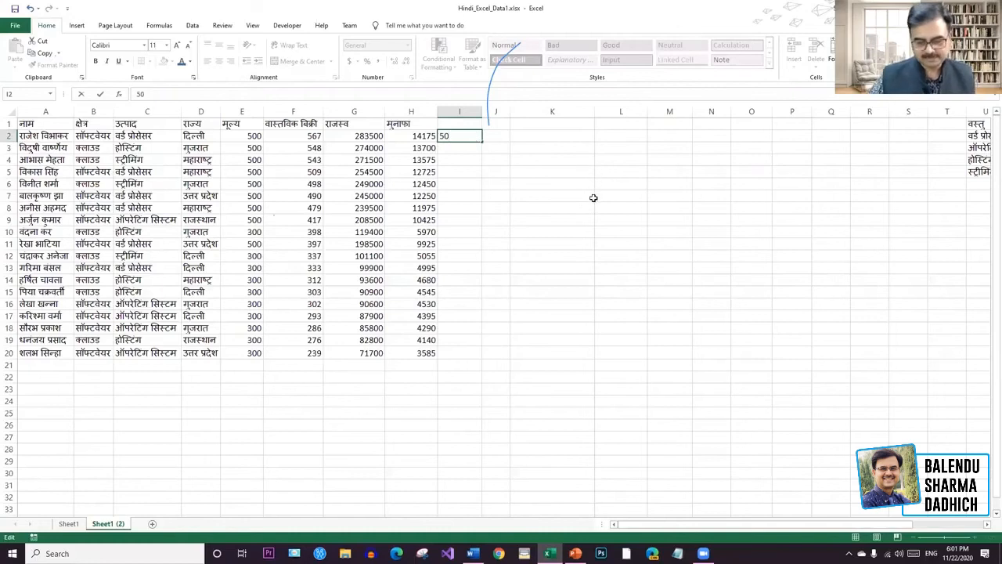
left_click(593, 196)
left_click(476, 134)
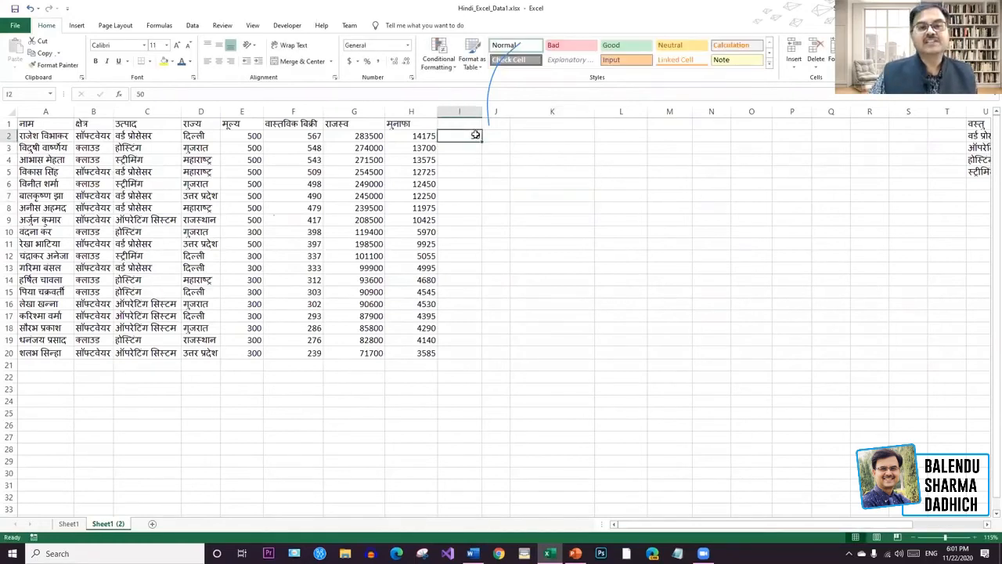
mouse_move(480, 146)
left_mouse_down()
mouse_move(488, 196)
mouse_move(474, 141)
left_mouse_up()
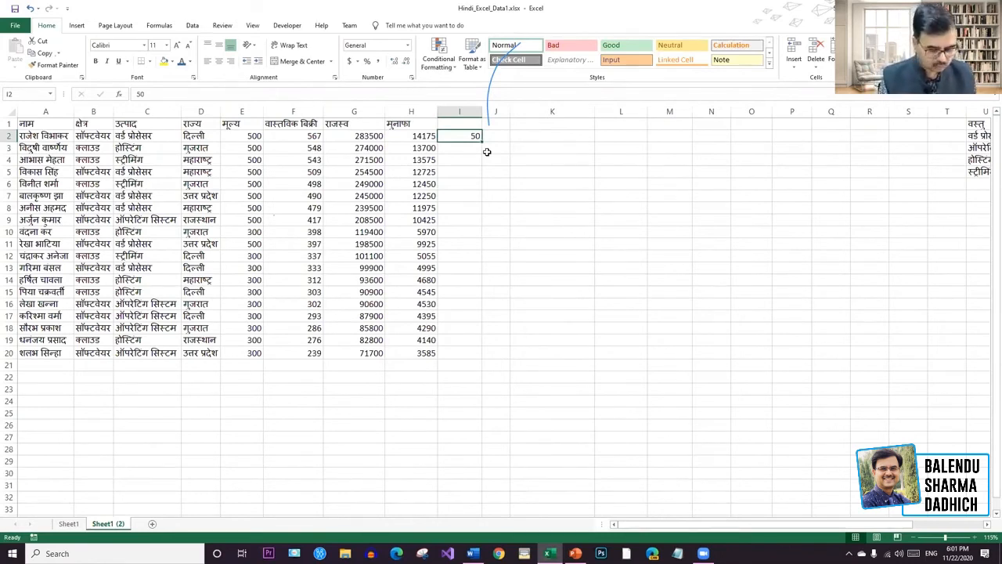
type("200")
key("Return")
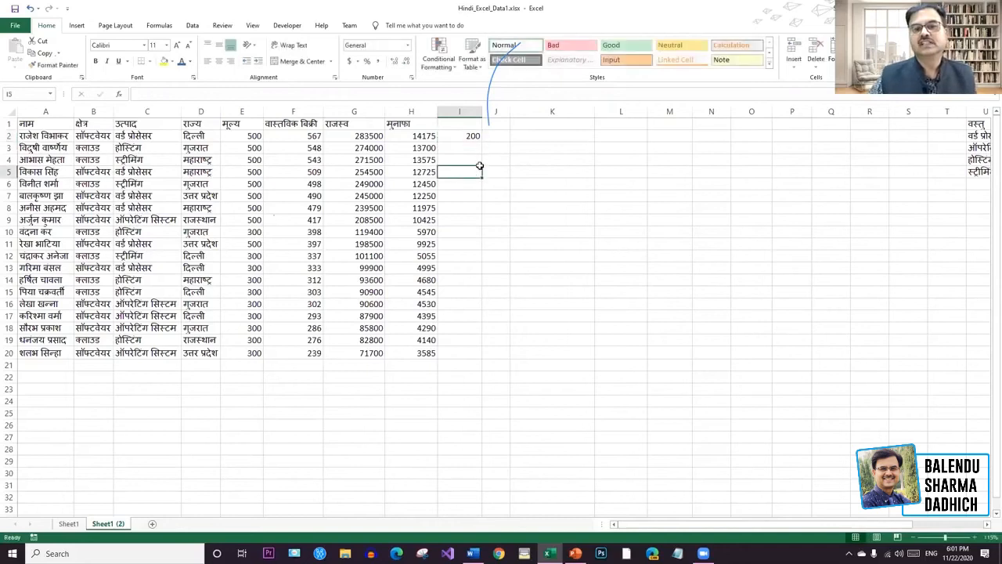
Widen column J and copy the 200 target down column I to row 20.
left_click(472, 136)
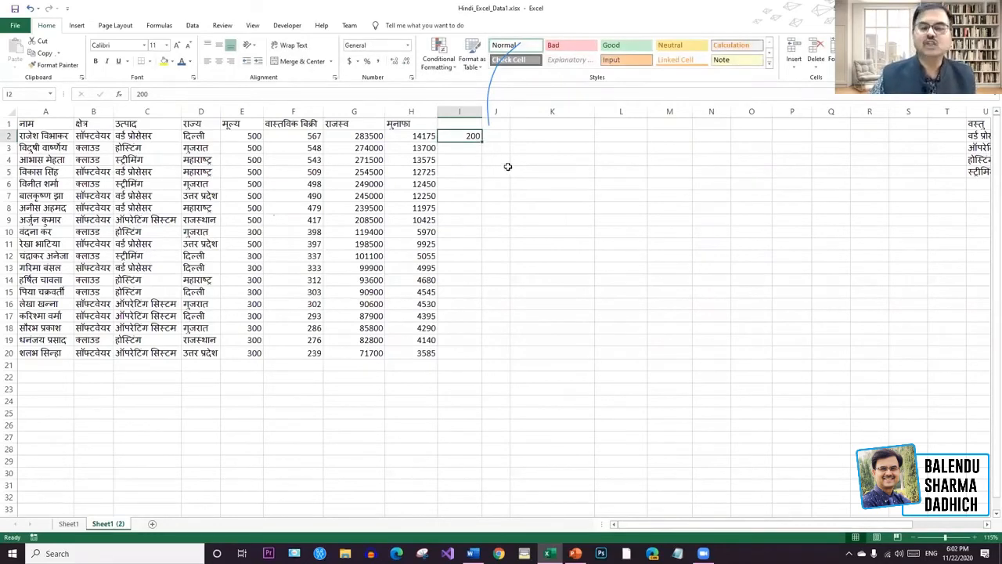
left_click_drag(511, 110, 530, 110)
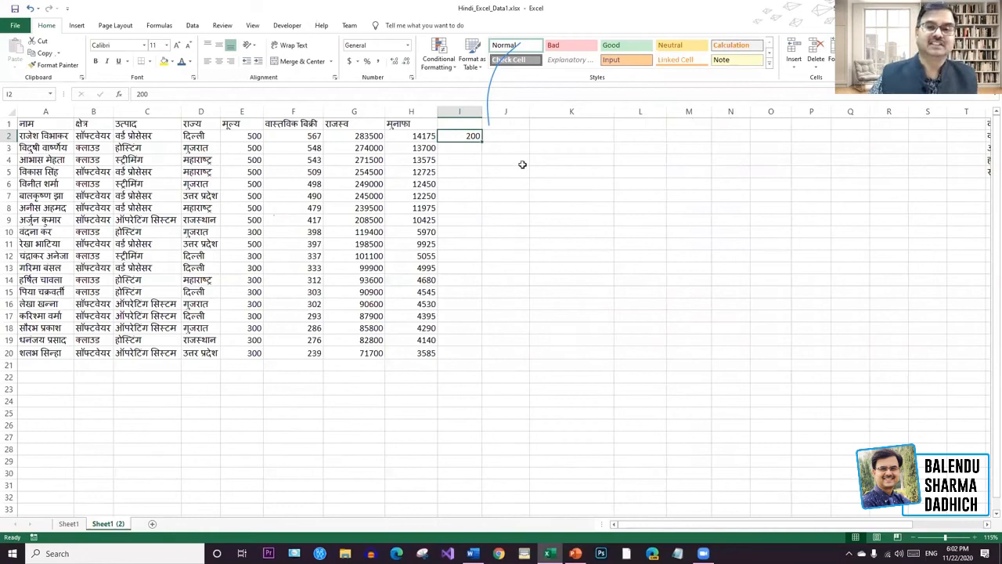
left_click_drag(480, 143, 486, 358)
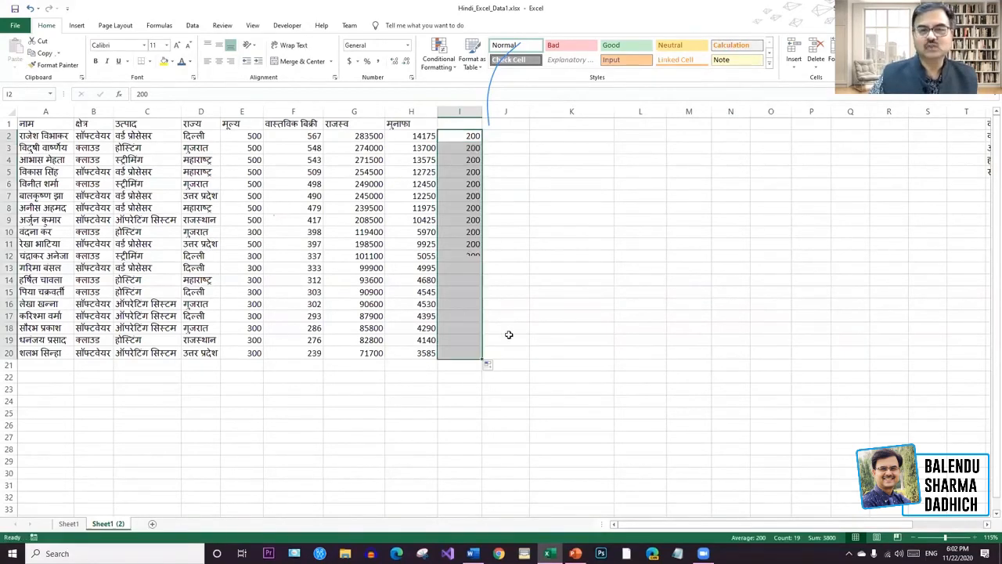
left_click(548, 168)
left_click(510, 132)
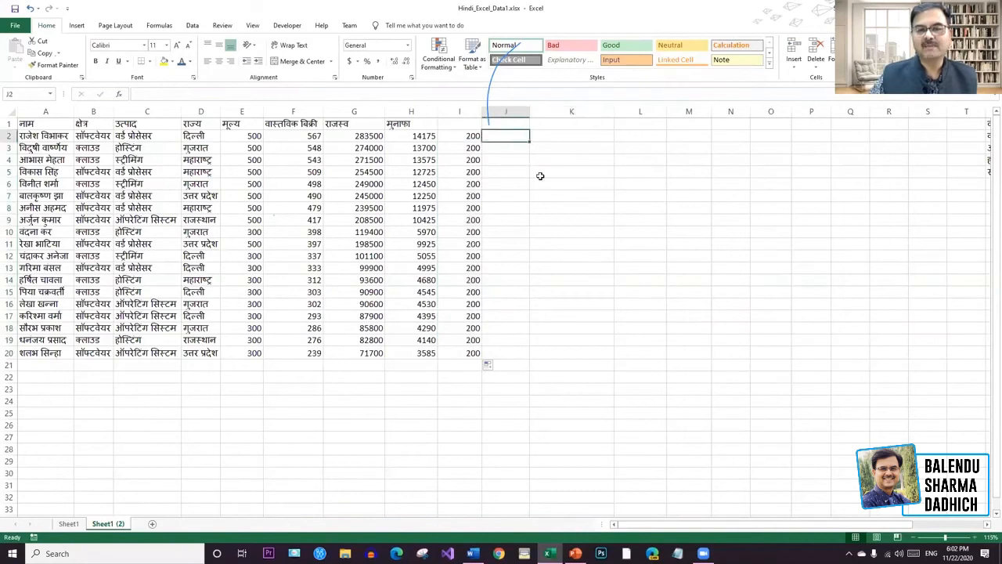
Enter =I2/F2% in J2 as a first attempt at the percentage.
type("=")
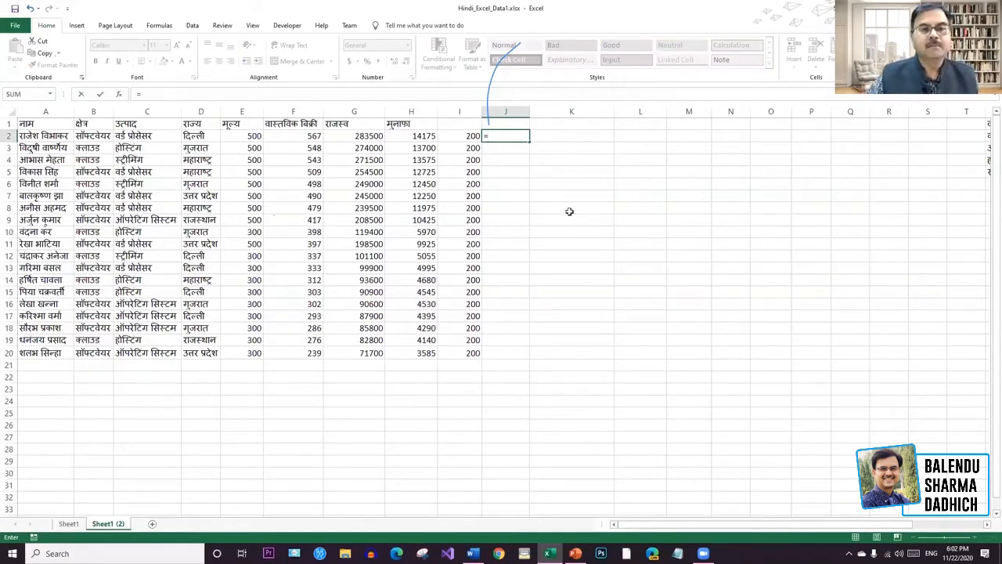
left_click(470, 137)
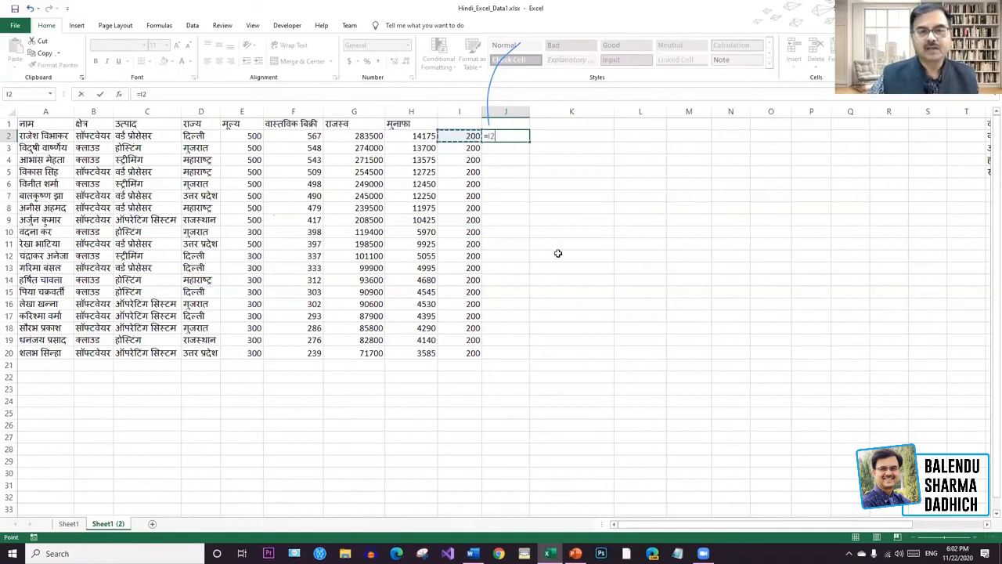
type("/")
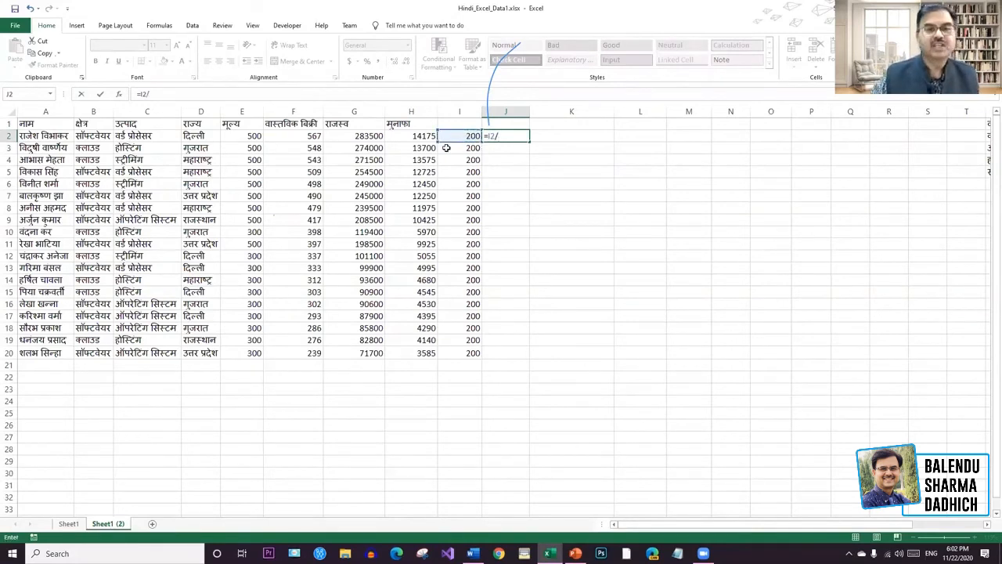
left_click(313, 135)
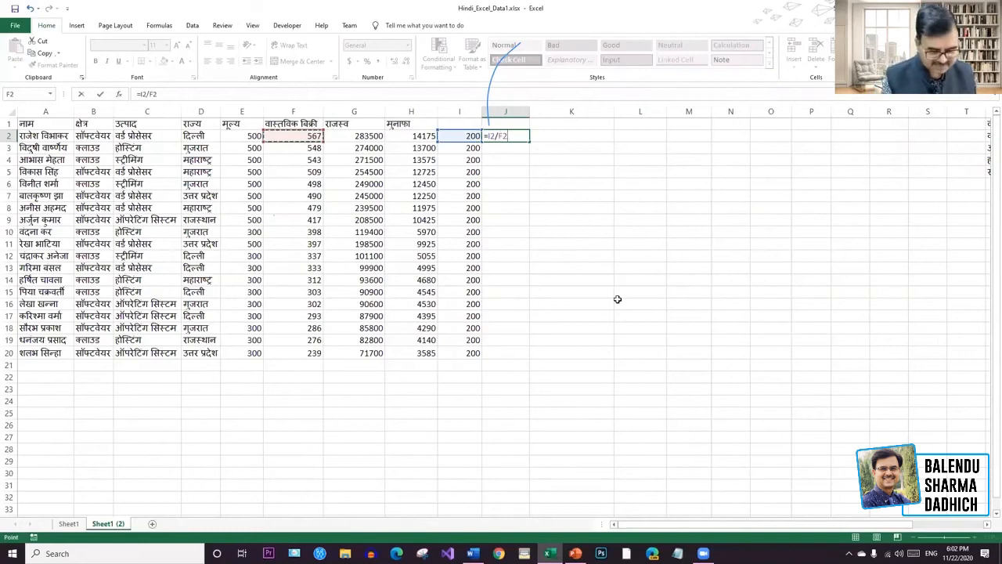
type("%")
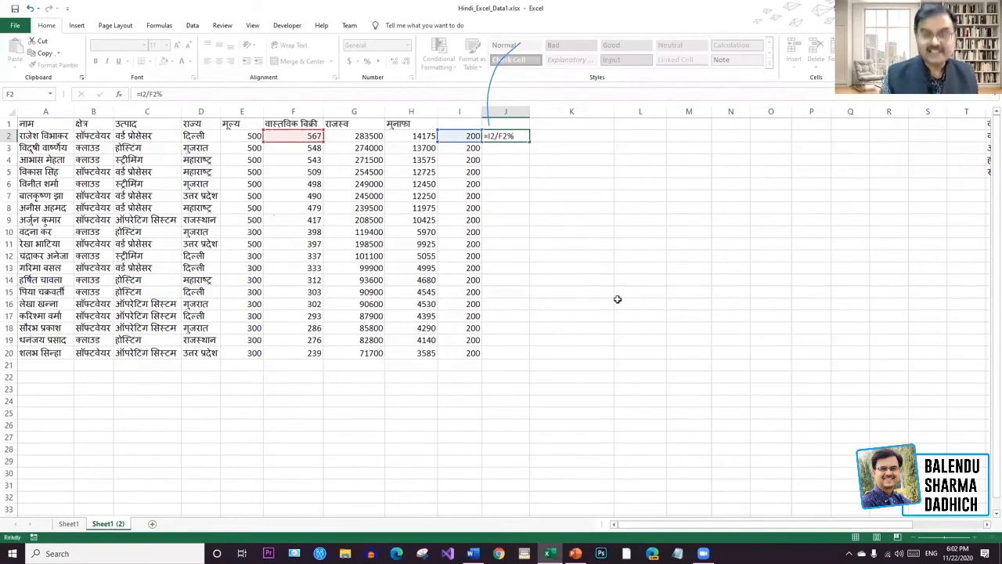
key("Return")
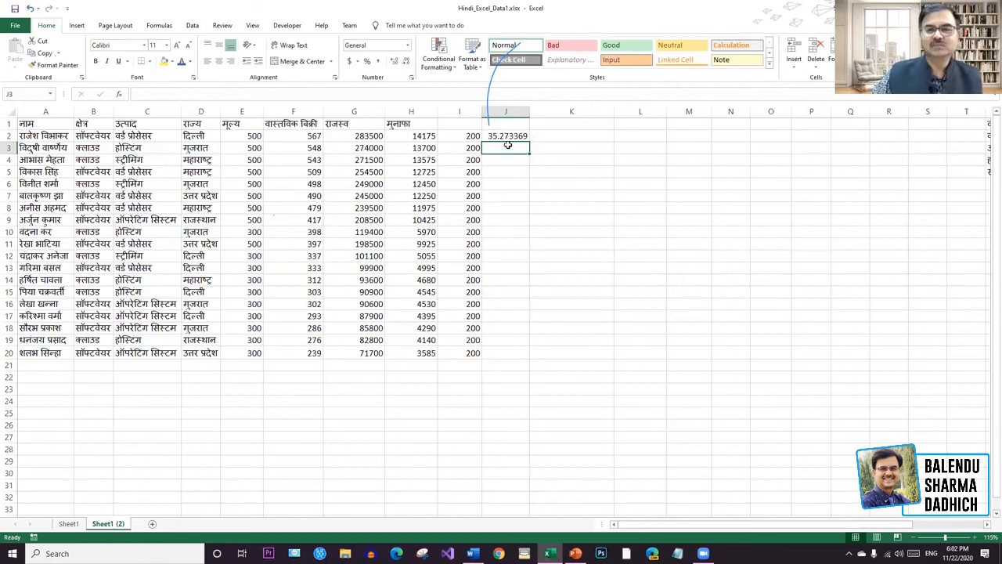
Replace J2's formula with =F2/I2%, so it shows 283.5.
left_click(505, 136)
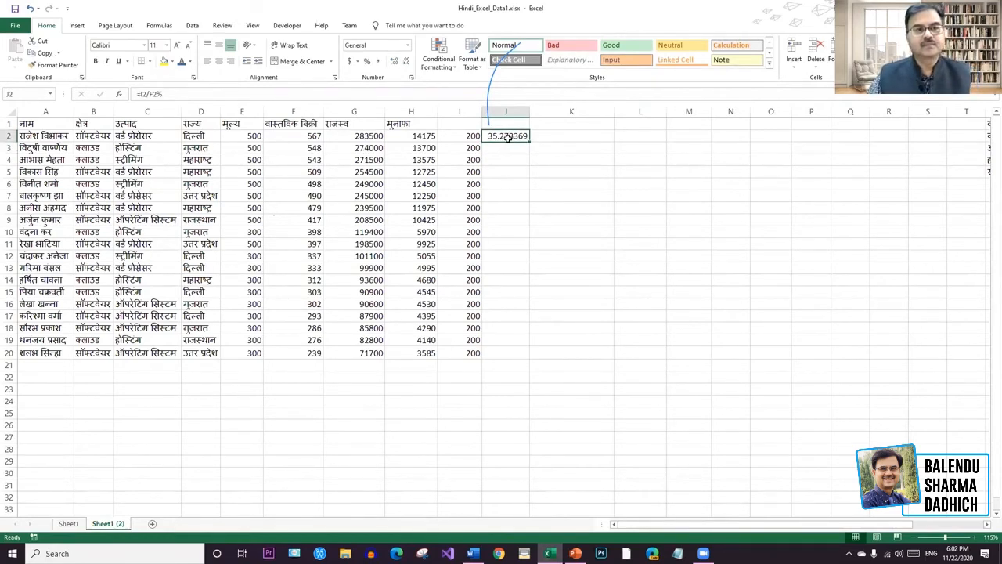
key("Delete")
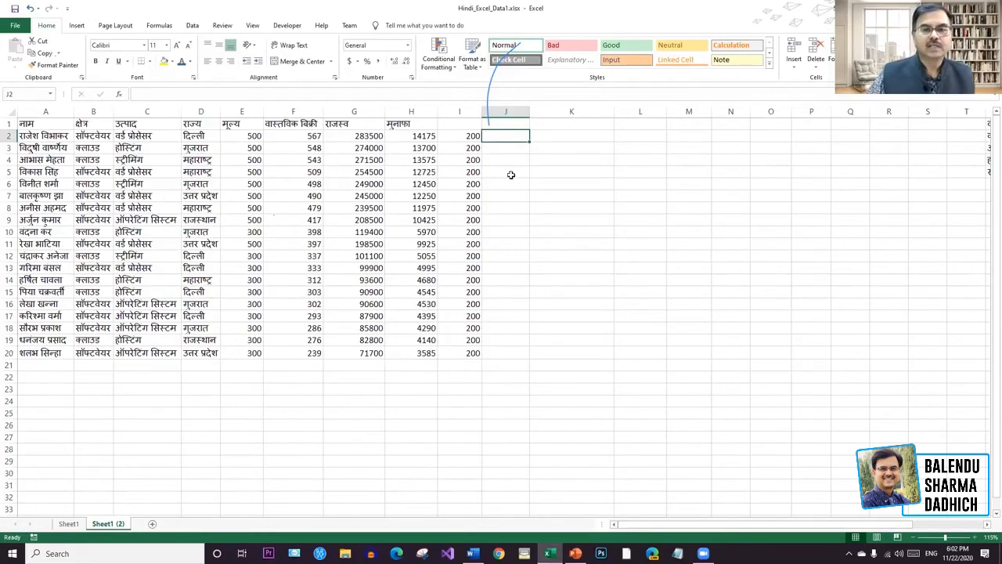
key("F2")
type("=")
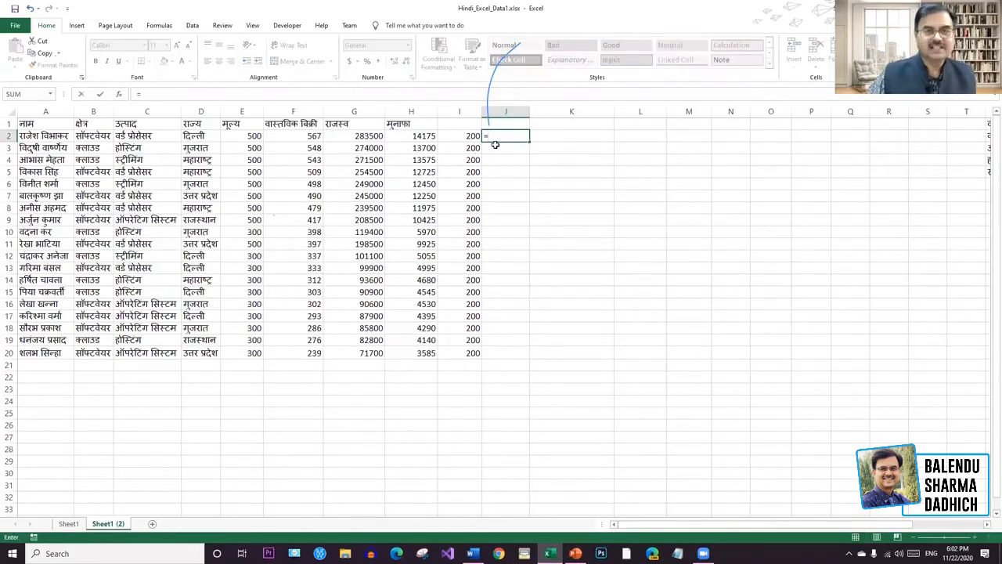
left_click(314, 135)
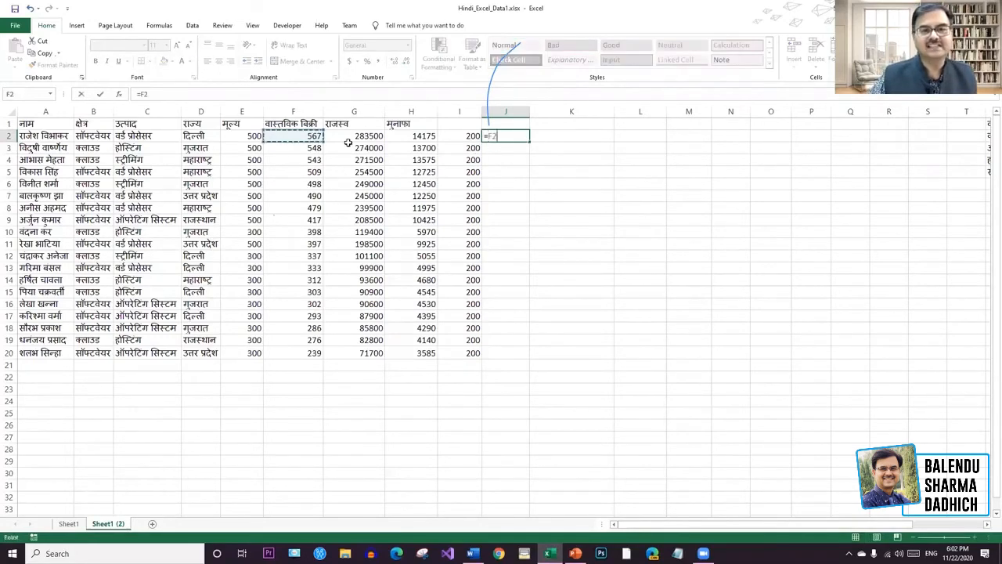
type("/")
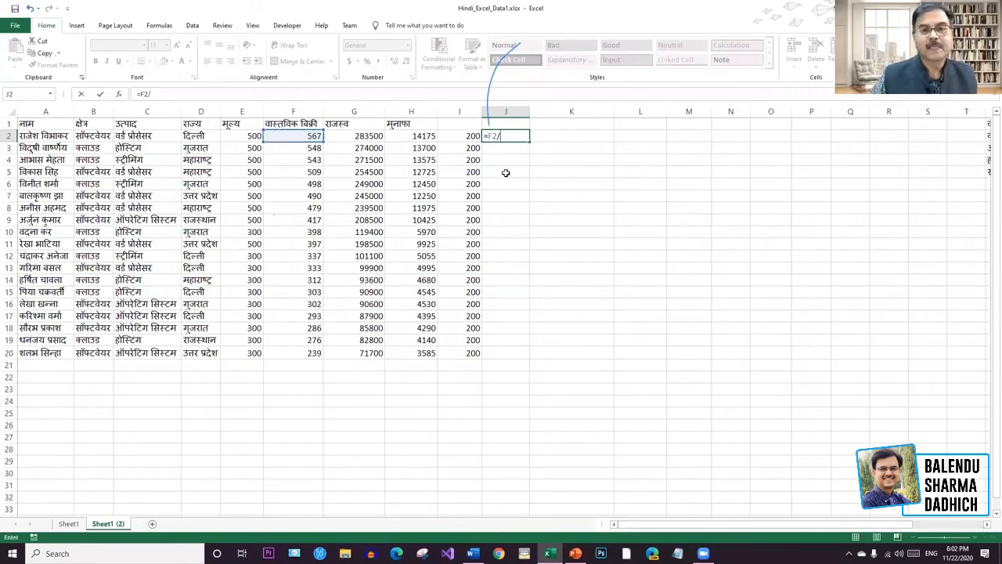
left_click(470, 136)
type("%")
key("Return")
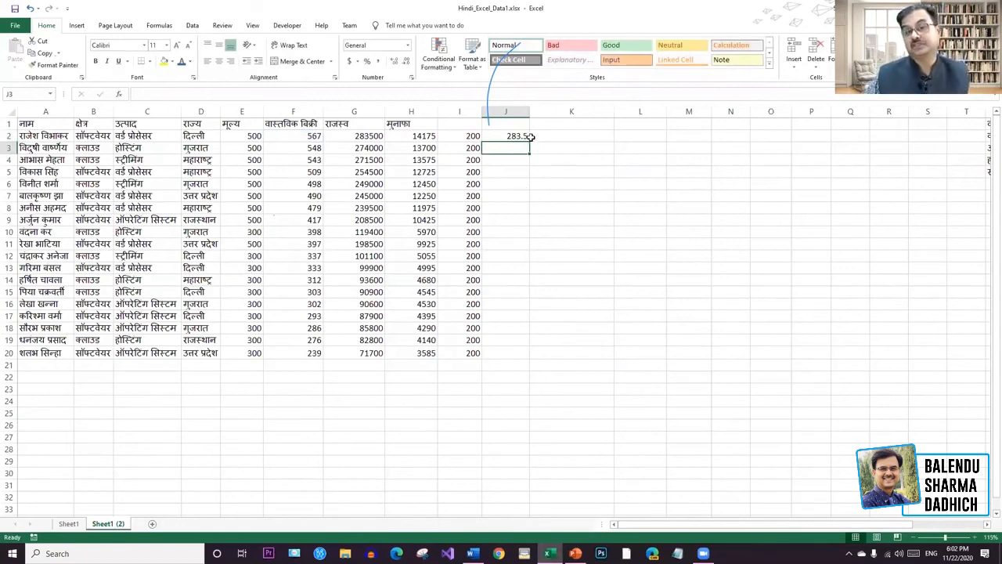
left_click(526, 137)
Fill the J2 percentage formula down to J20, then delete the contents of I2:J22.
left_click_drag(529, 144, 544, 356)
left_click(730, 315)
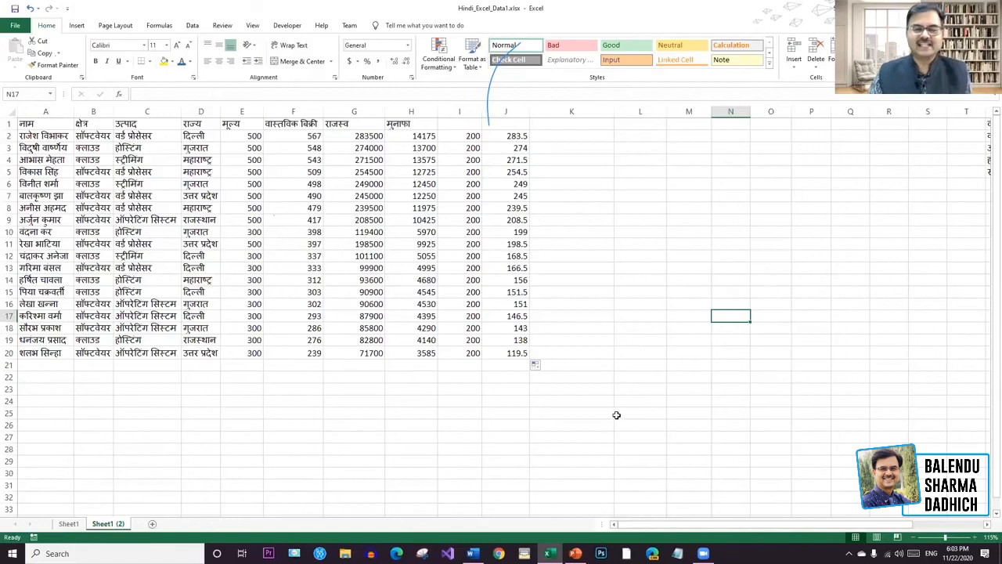
left_click_drag(523, 376, 473, 137)
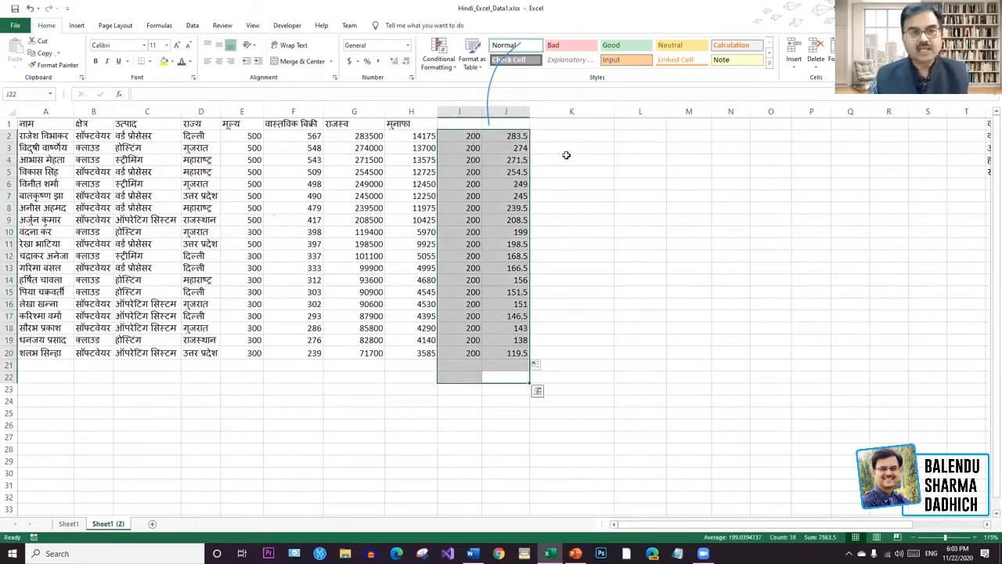
key("Delete")
left_click(671, 341)
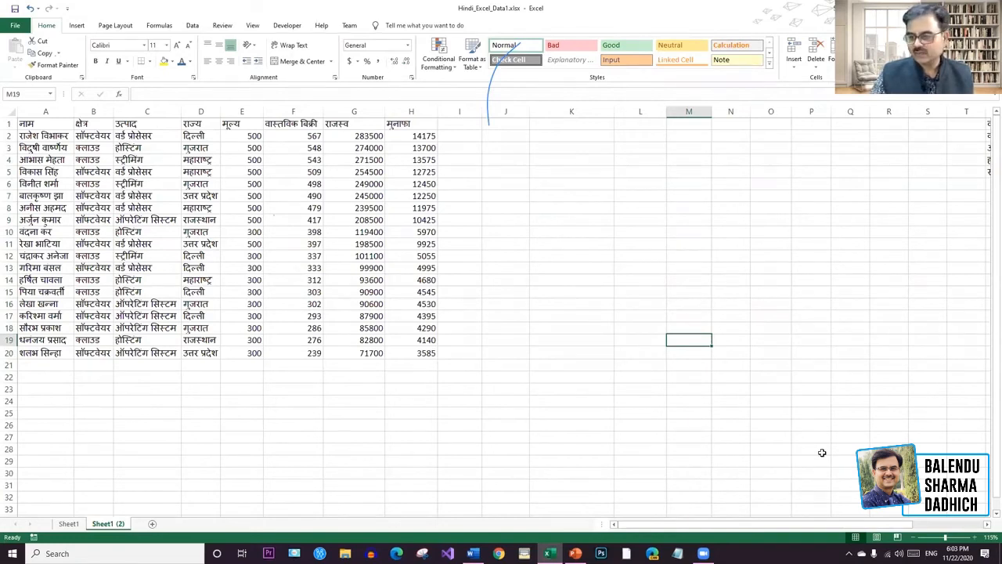
left_click_drag(900, 524, 910, 525)
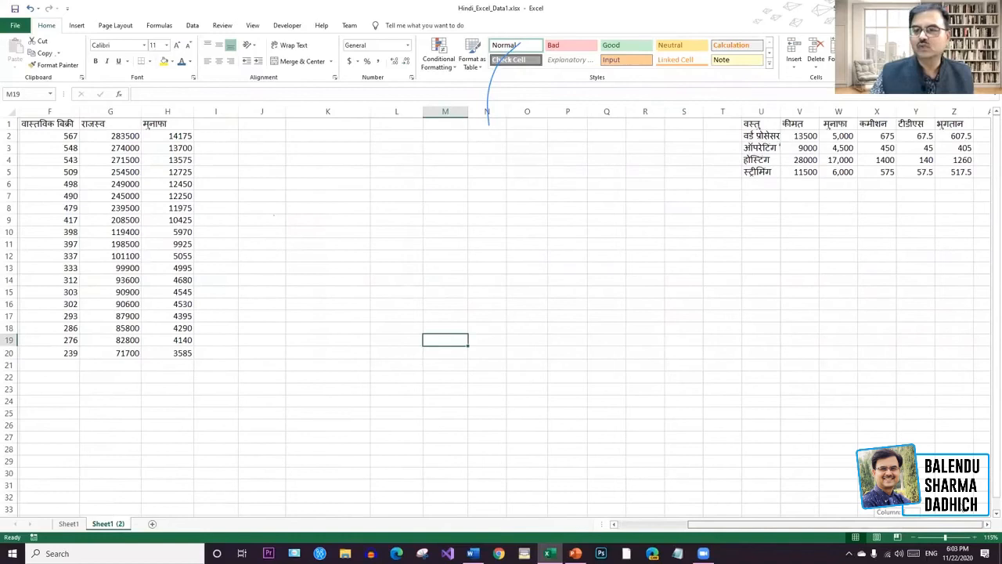
Move the product table from U1:Z6 so it starts at K1.
left_click_drag(963, 507, 961, 509)
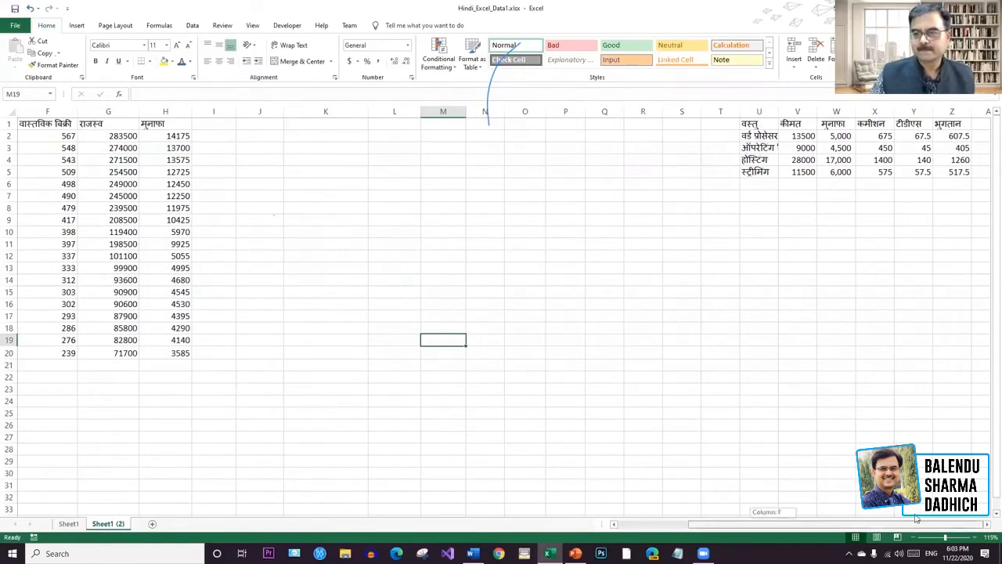
left_click_drag(952, 183, 752, 125)
key("ctrl+c")
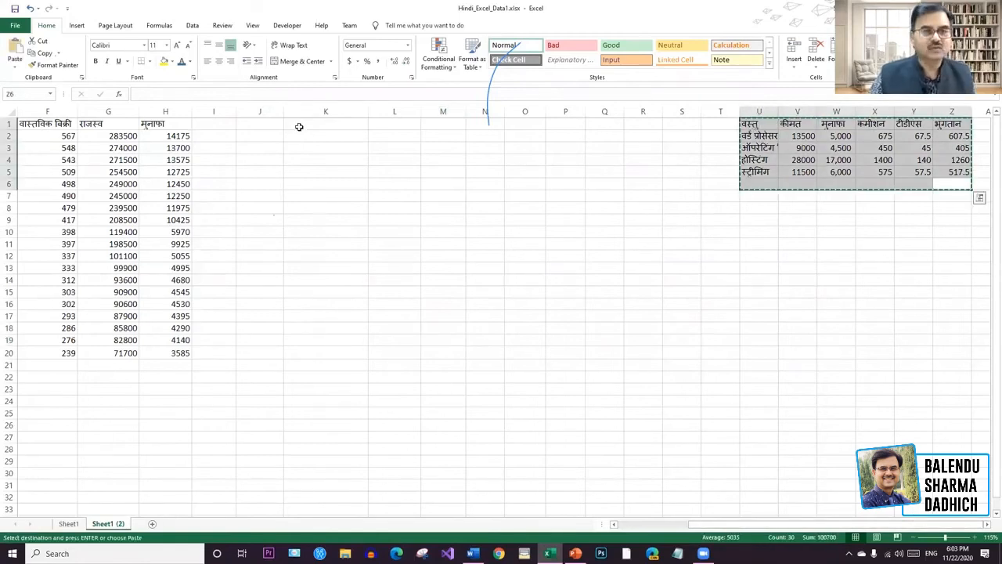
left_click(297, 128)
key("ctrl+v")
left_click(639, 243)
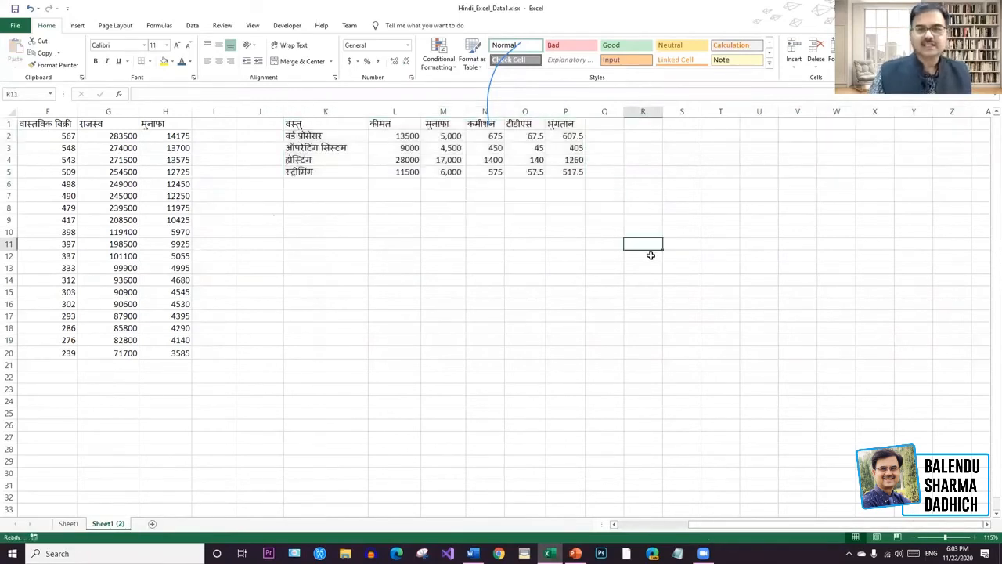
left_click_drag(987, 249, 987, 226)
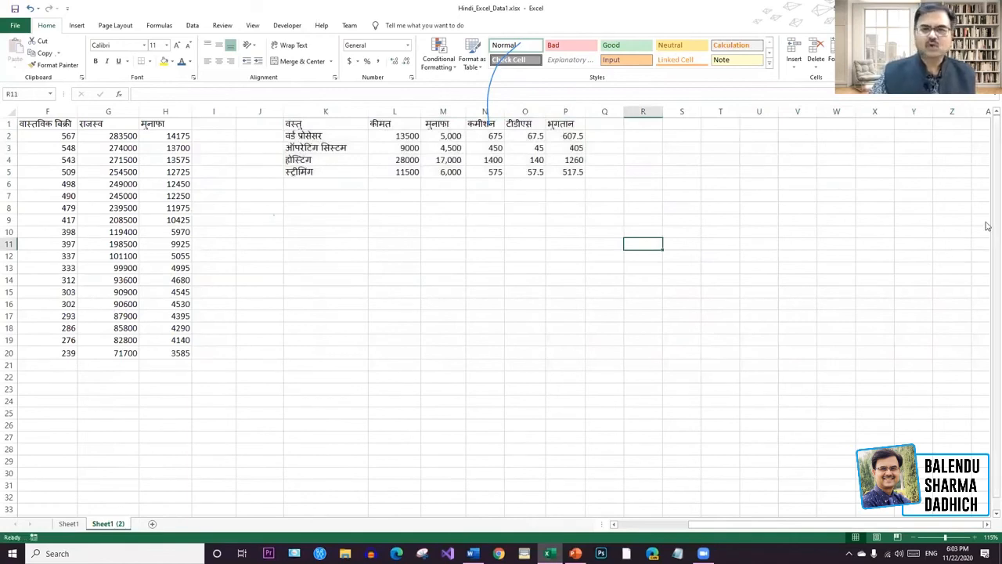
left_click(403, 301)
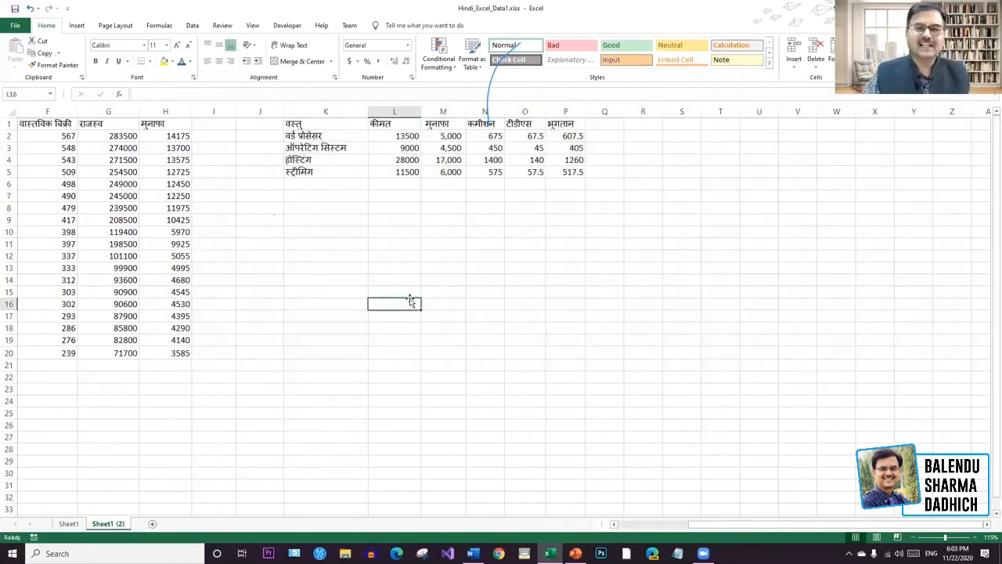
left_click(431, 255)
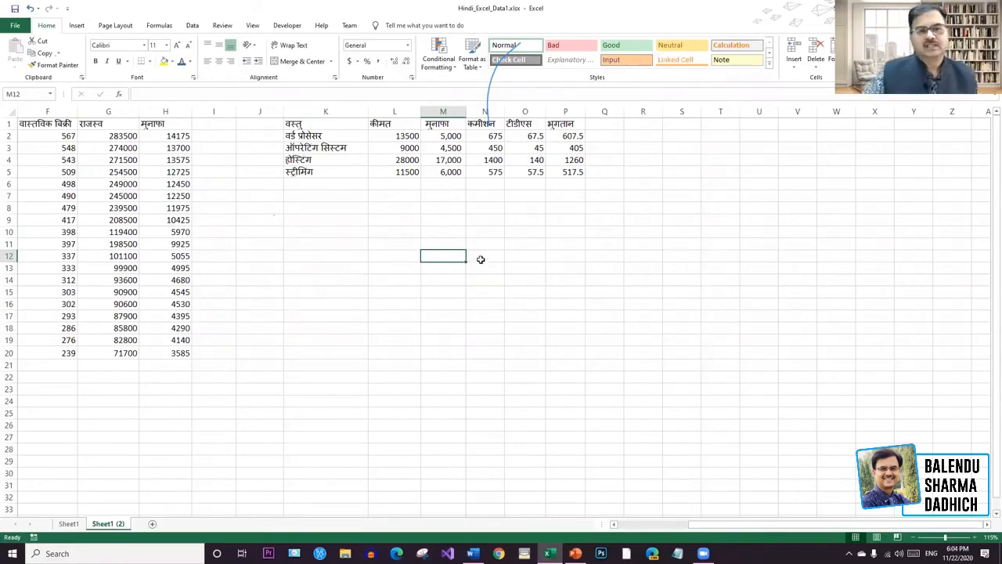
Widen column K, then undo the move and the clearing to restore the target and percentage columns.
left_click_drag(367, 114, 409, 115)
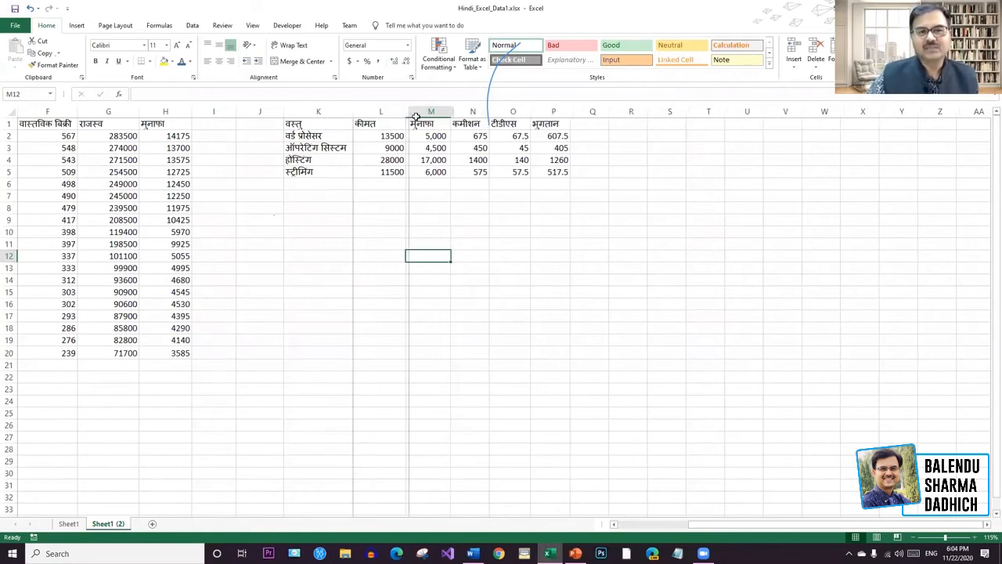
left_click_drag(593, 185, 297, 124)
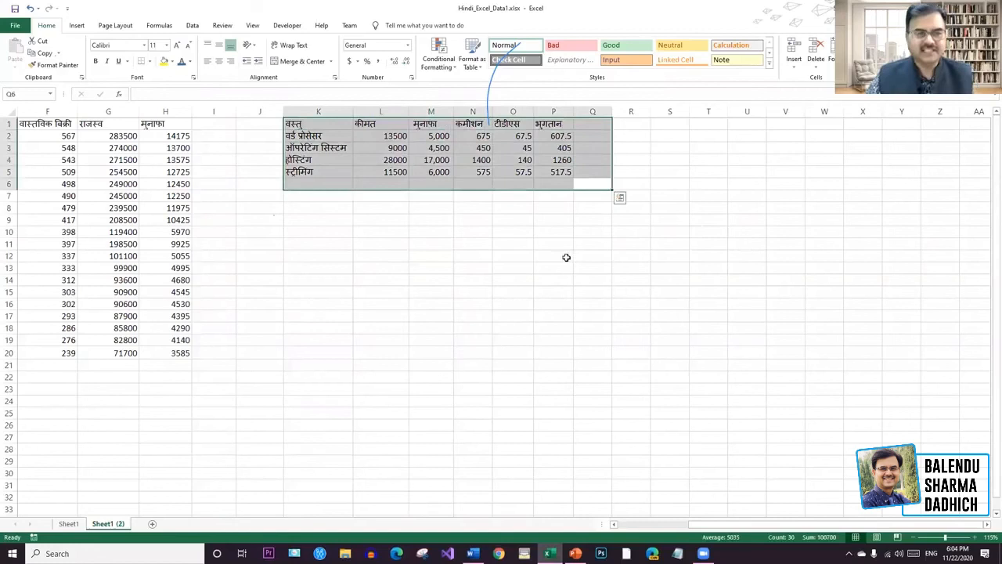
key("ctrl+z")
key("ctrl+z")
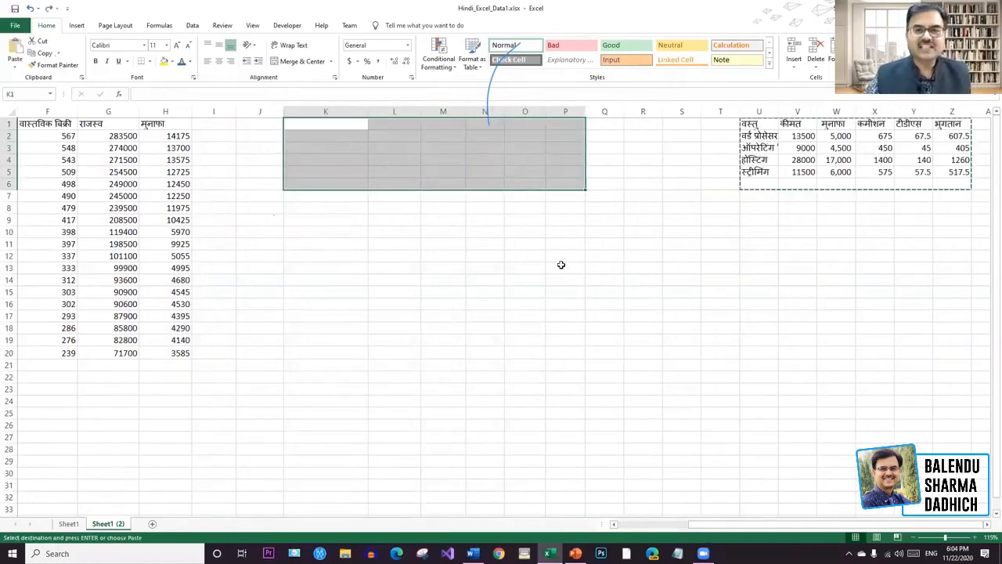
left_click(611, 272)
key("ctrl+z")
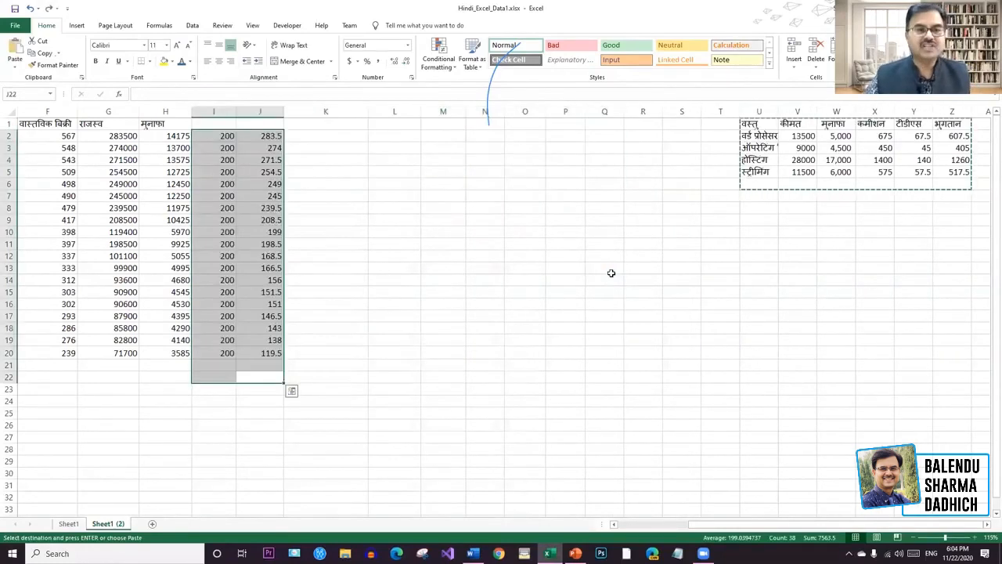
left_click(521, 245)
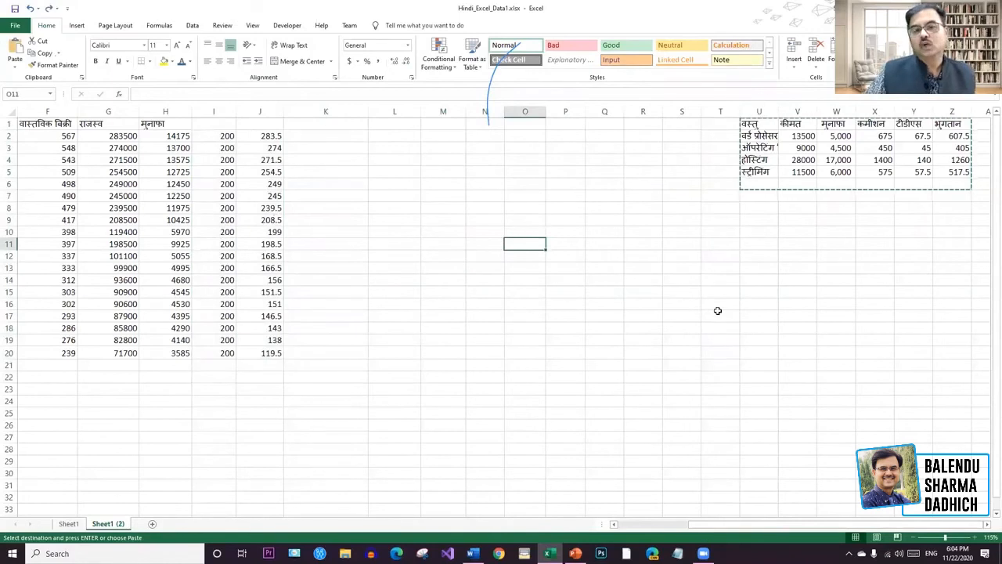
Switch to Hindi input and enter the heading प्रतिशत for the percentage column.
left_click(252, 125)
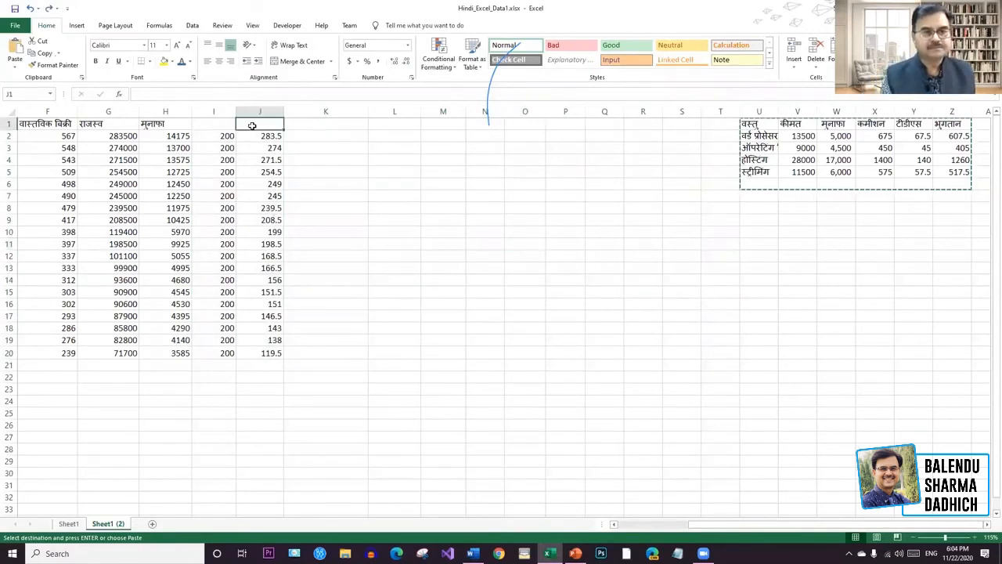
key("alt+shift")
type("राशि")
key("BackSpace")
key("BackSpace")
key("BackSpace")
key("BackSpace")
type("प्रतिशत")
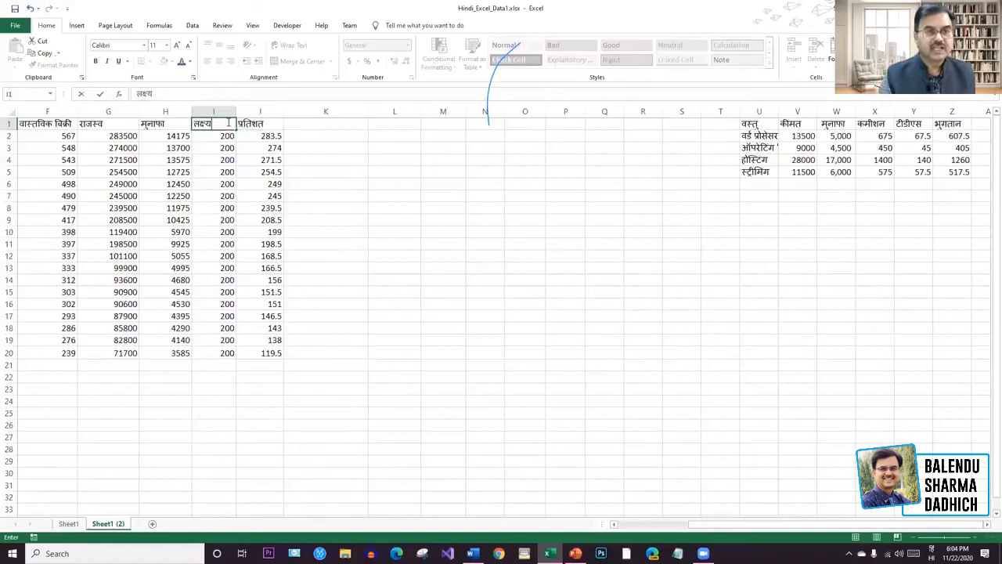
left_click(354, 123)
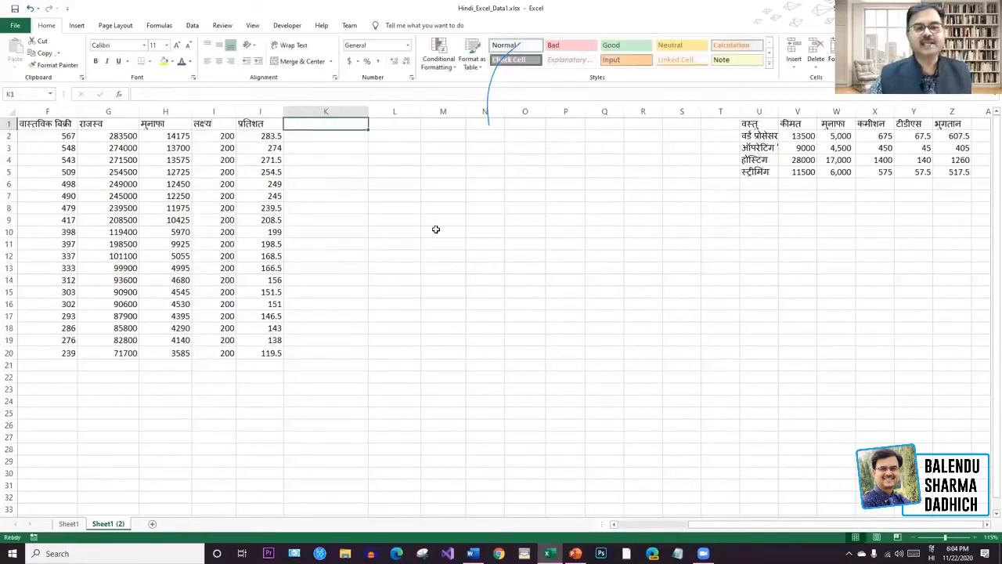
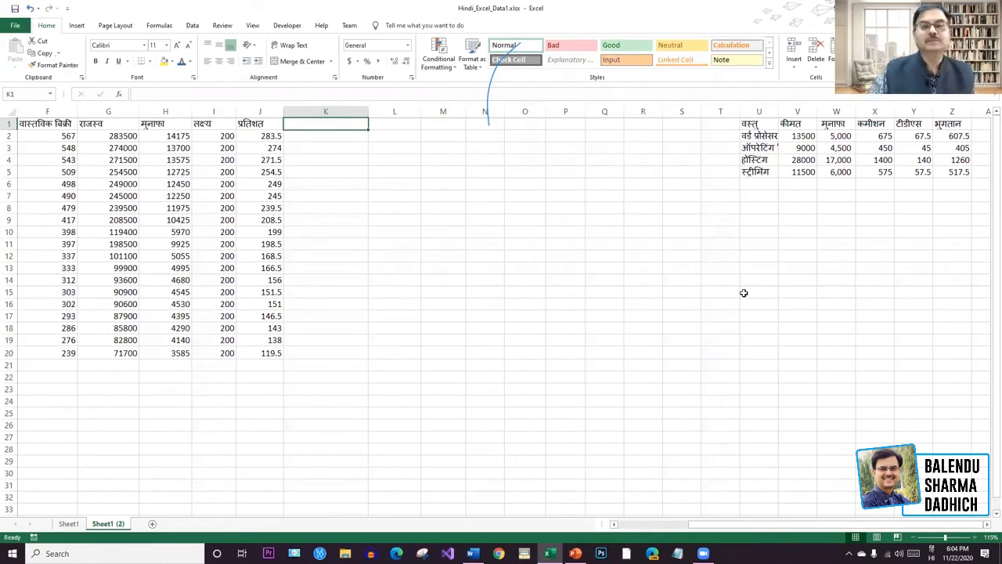
Narrow column K, enter the heading बोनस मिलेगा in K1, and check J2's =F2/I2% formula.
left_click_drag(369, 112, 349, 111)
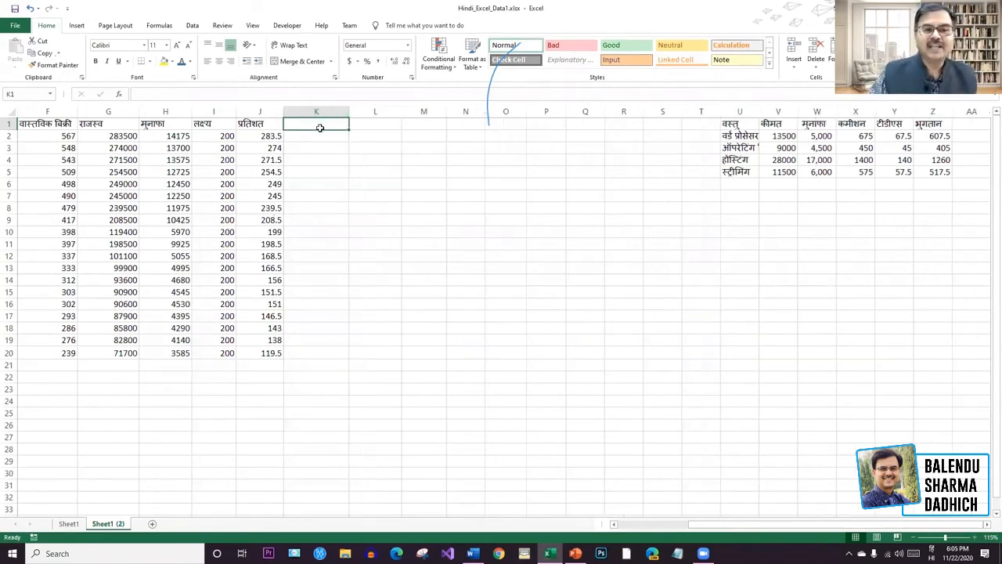
type("बो")
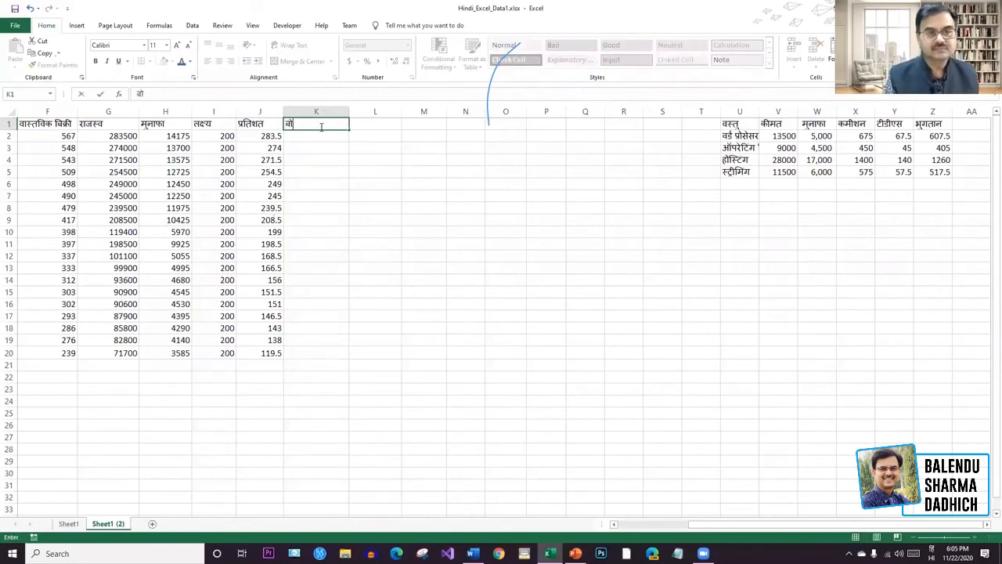
type("नस मिलेगा")
left_click(332, 136)
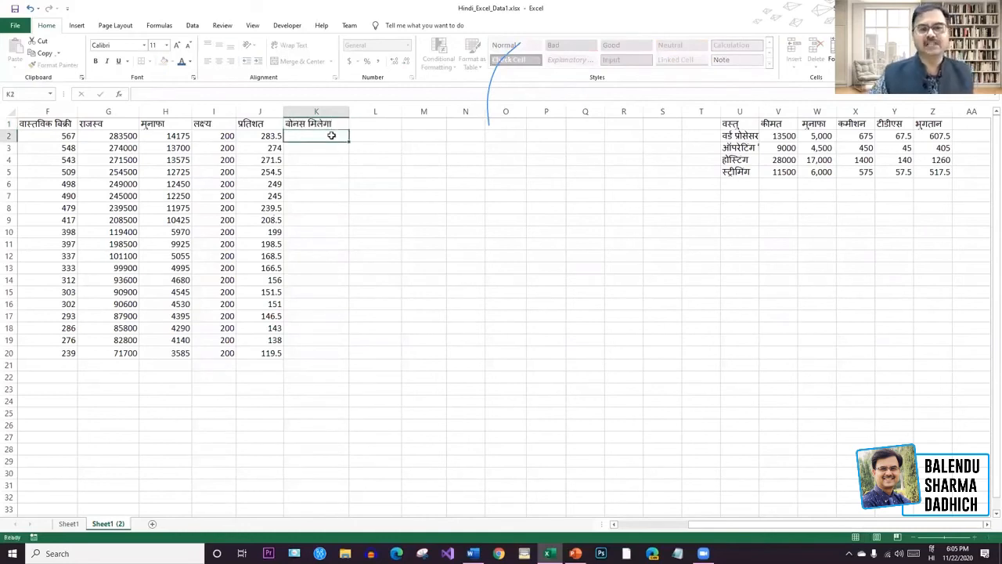
left_click(267, 137)
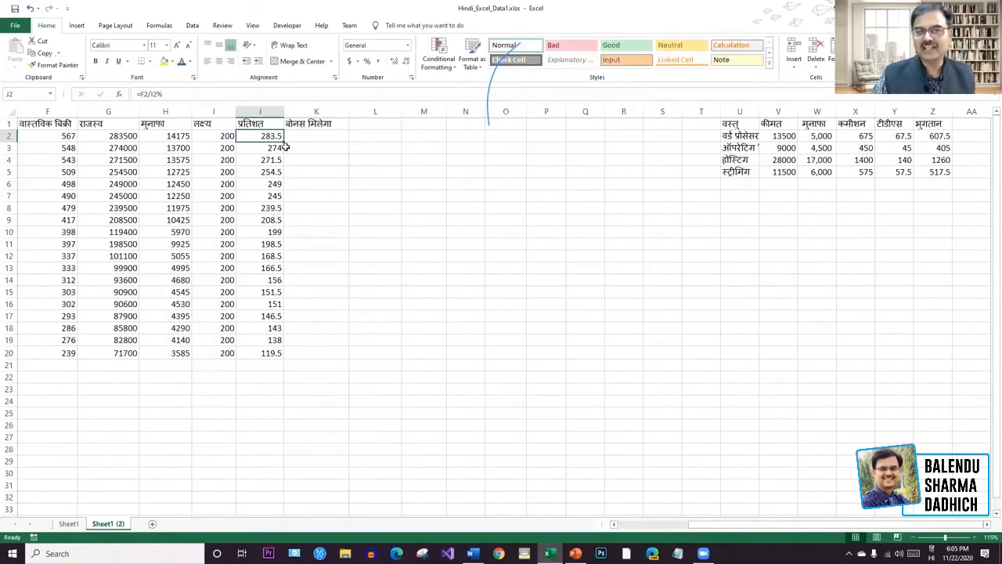
left_click(307, 136)
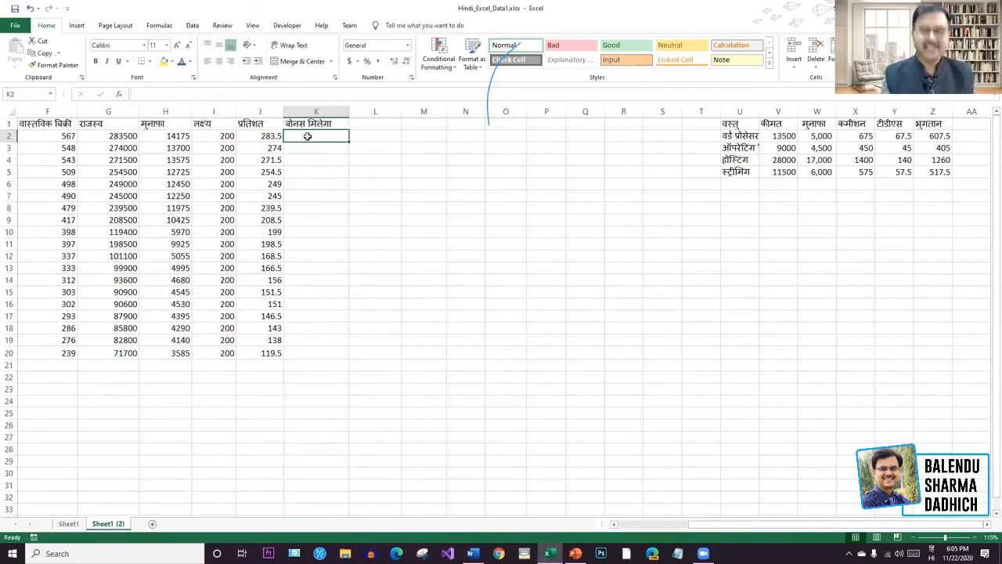
Start the K2 formula =IF(J2>200,"हाँ", using J2 as the tested value.
double_click(308, 136)
type("=if")
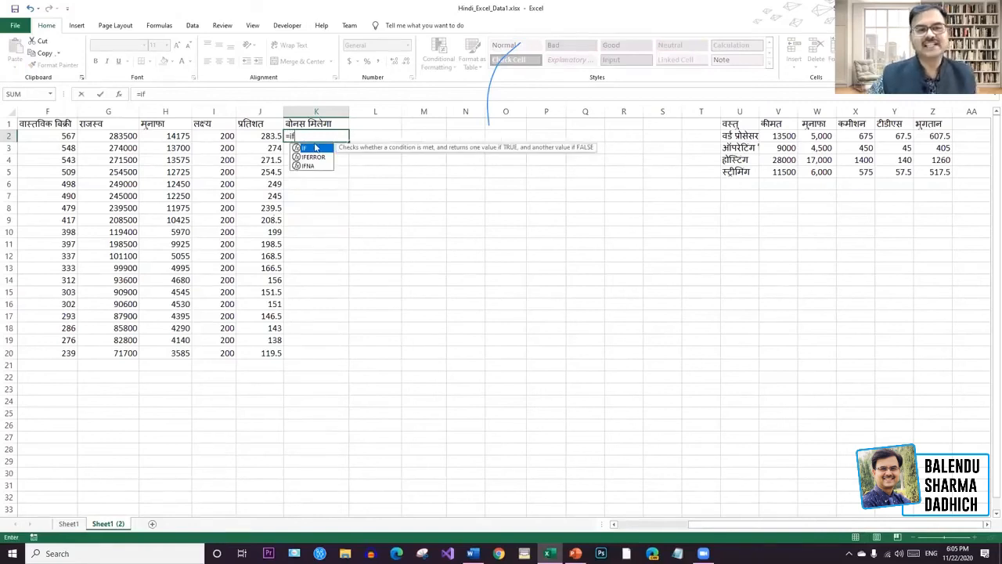
key("Tab")
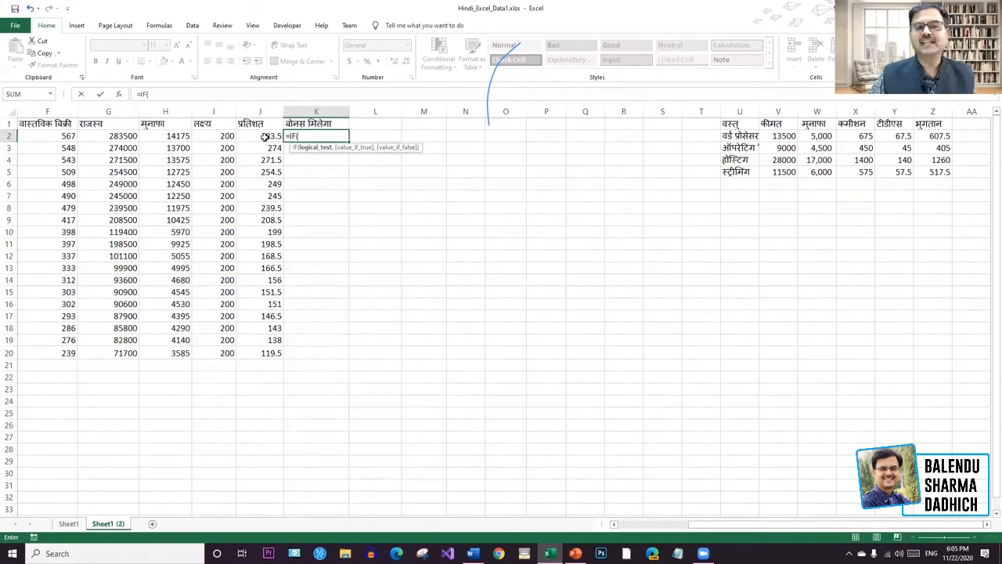
left_click(265, 137)
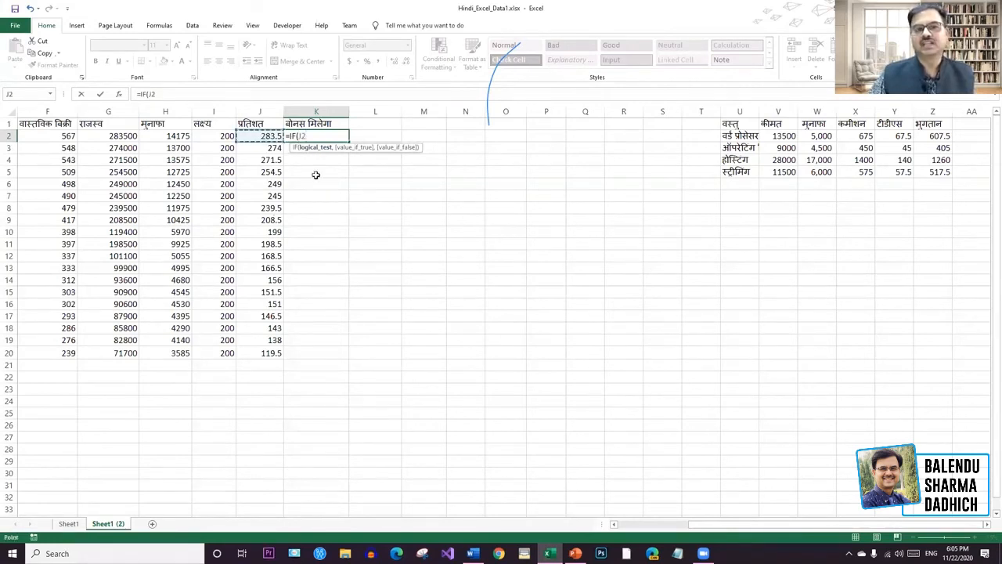
type(">200")
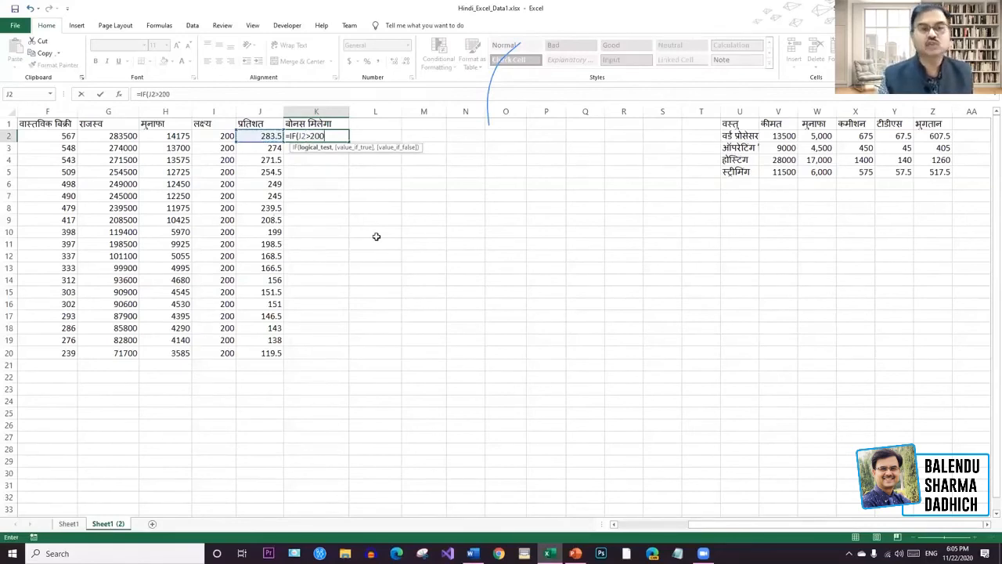
type(",\"")
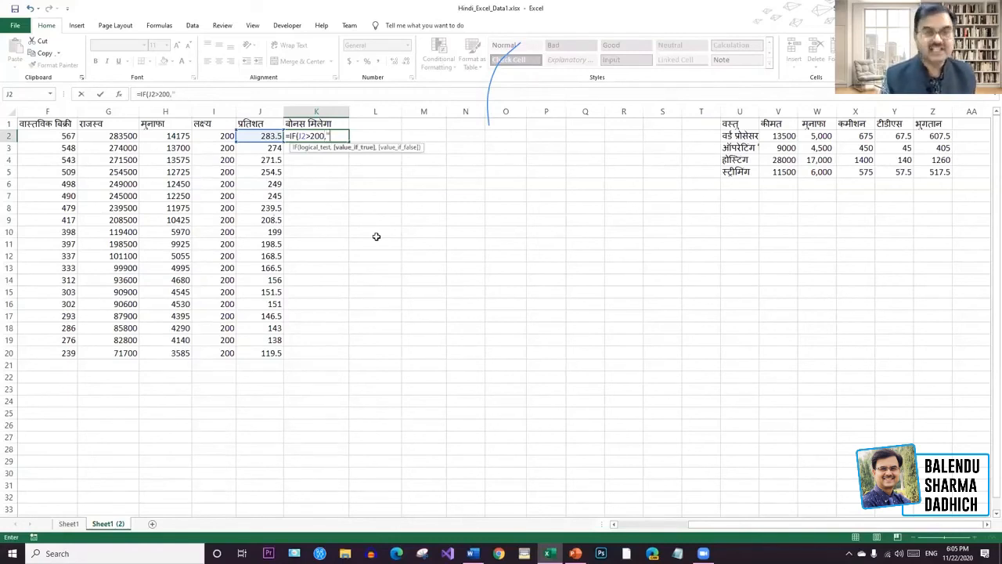
type("ue")
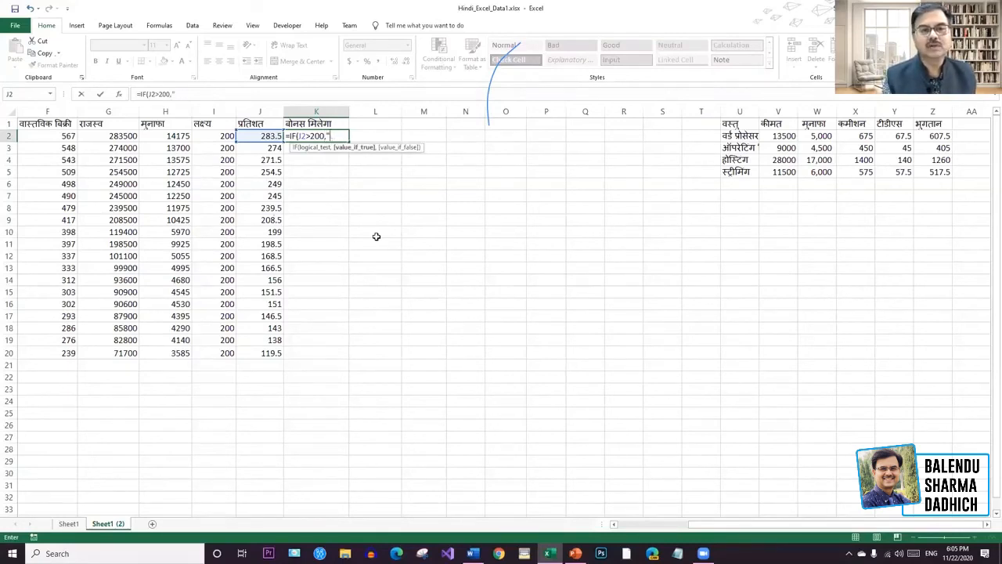
key("BackSpace")
key("BackSpace")
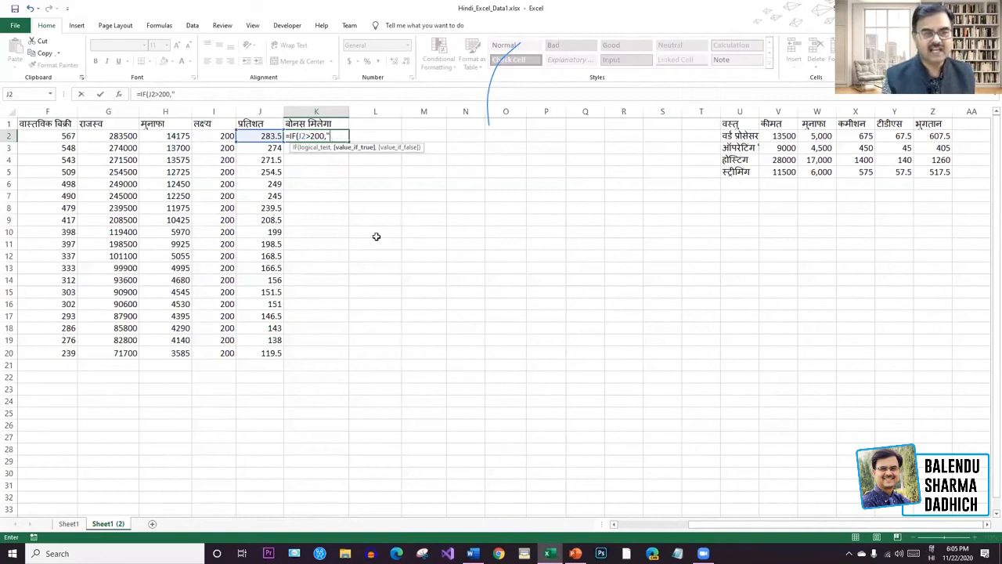
type("हाँ")
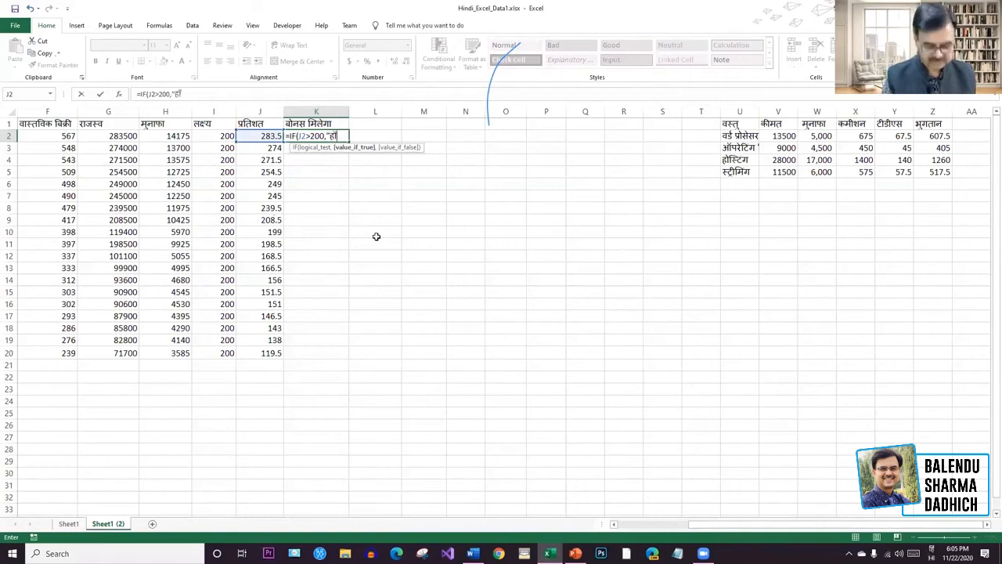
type("\",")
key("BackSpace")
Finish the IF formula with the "नहीं" alternative and commit it in K2.
type("\",")
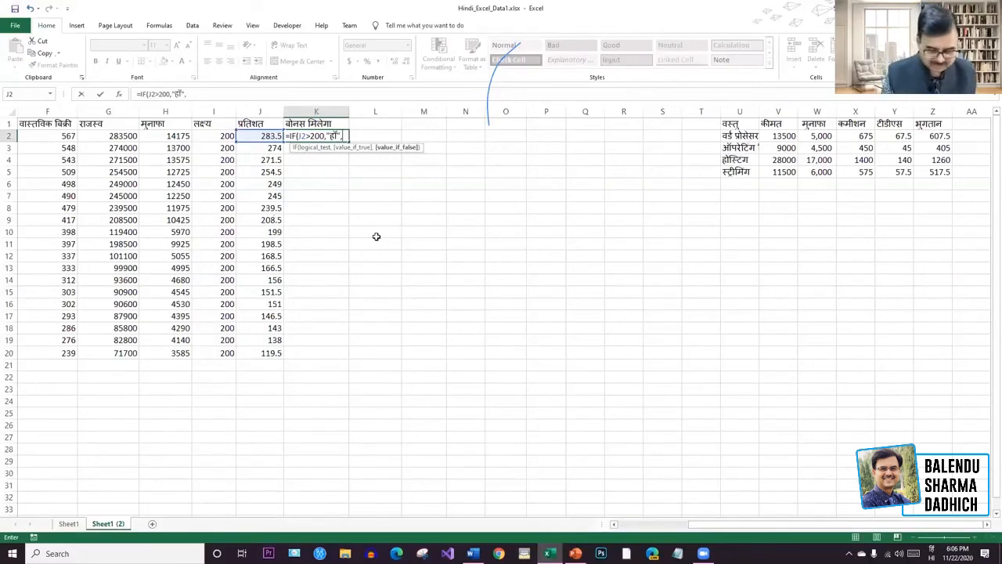
type("\"न")
key("BackSpace")
key("alt+shift")
type("vurxs")
key("BackSpace")
key("BackSpace")
key("BackSpace")
key("BackSpace")
key("BackSpace")
key("alt+shift")
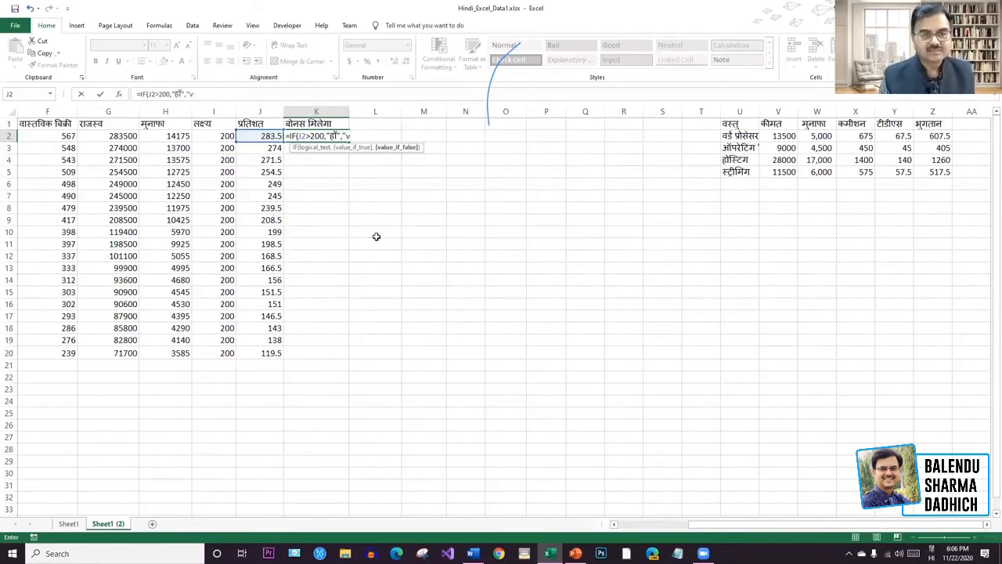
type("नहीं")
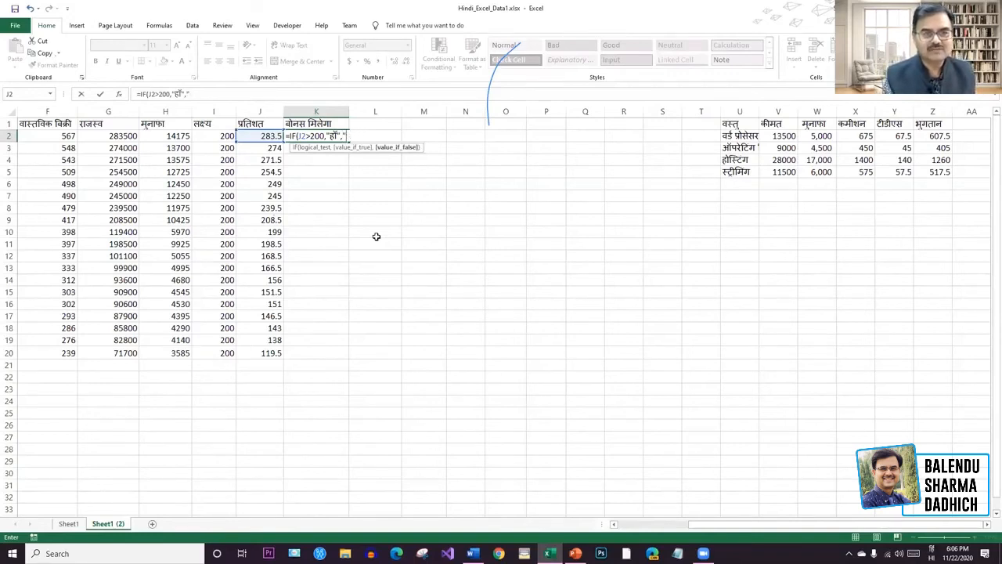
key("alt+shift")
type("\"")
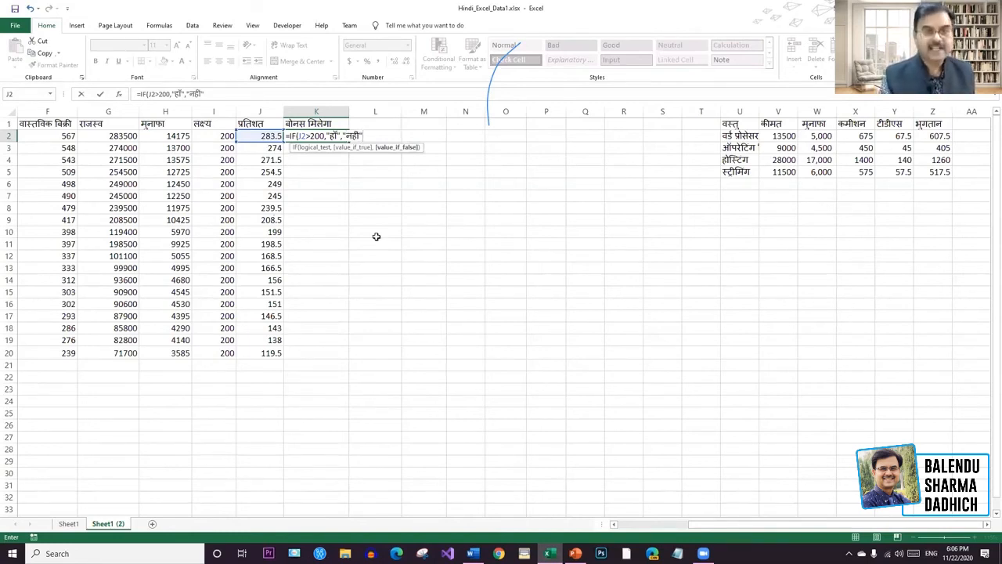
type(")")
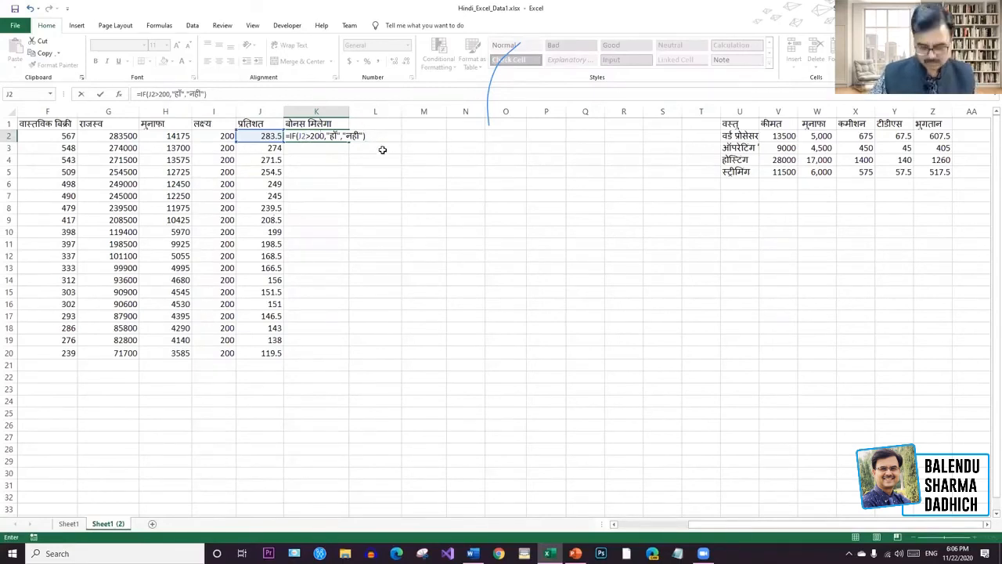
key("Return")
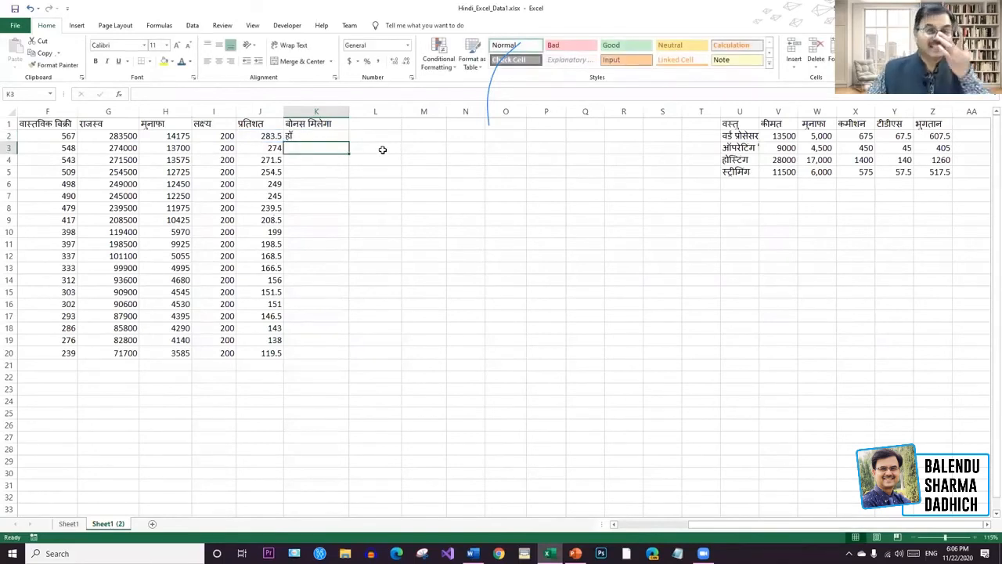
Copy the K2 bonus formula down to K20, narrow column K slightly, and scroll back left.
left_click(337, 138)
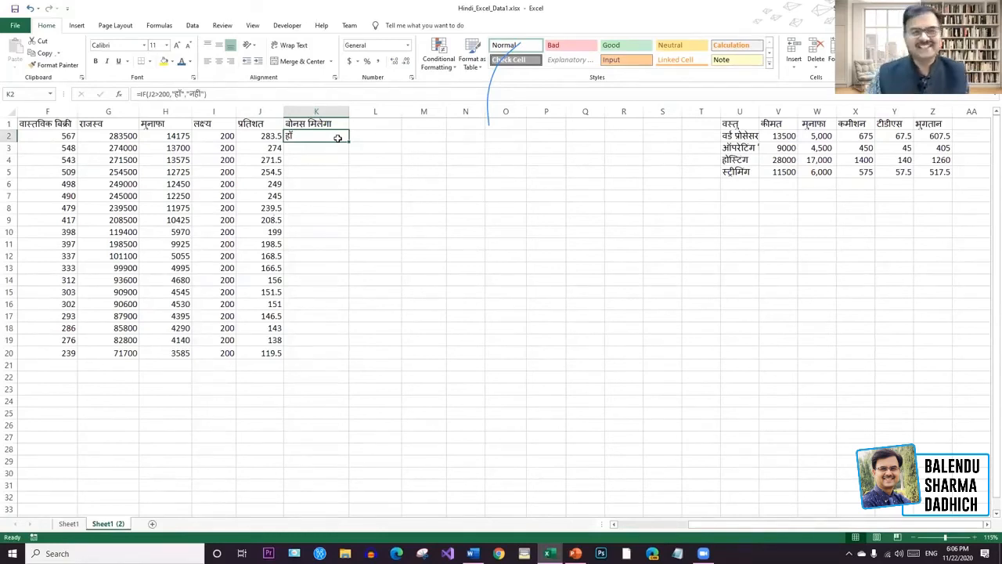
left_click_drag(348, 142, 352, 357)
left_click(547, 317)
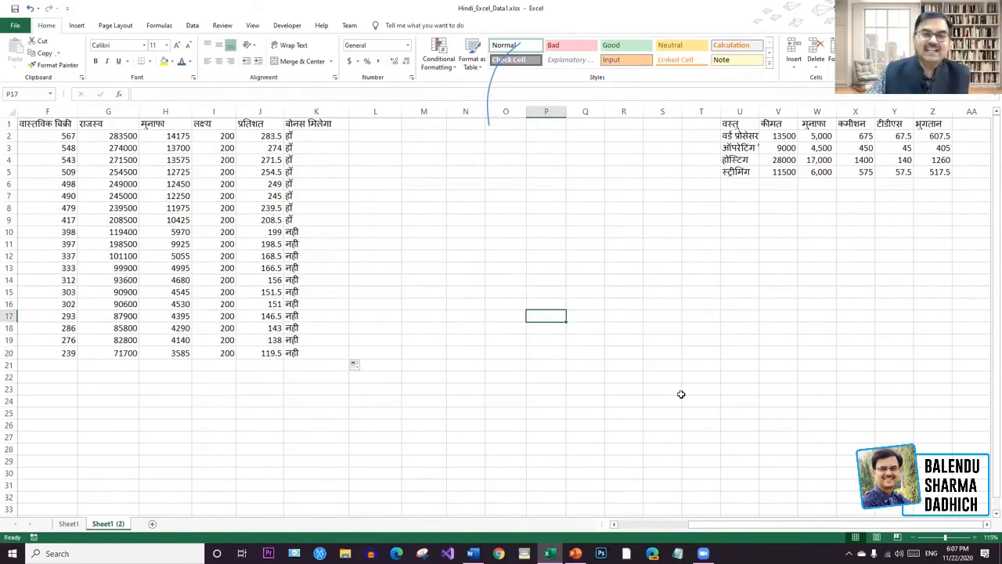
left_click_drag(347, 111, 343, 111)
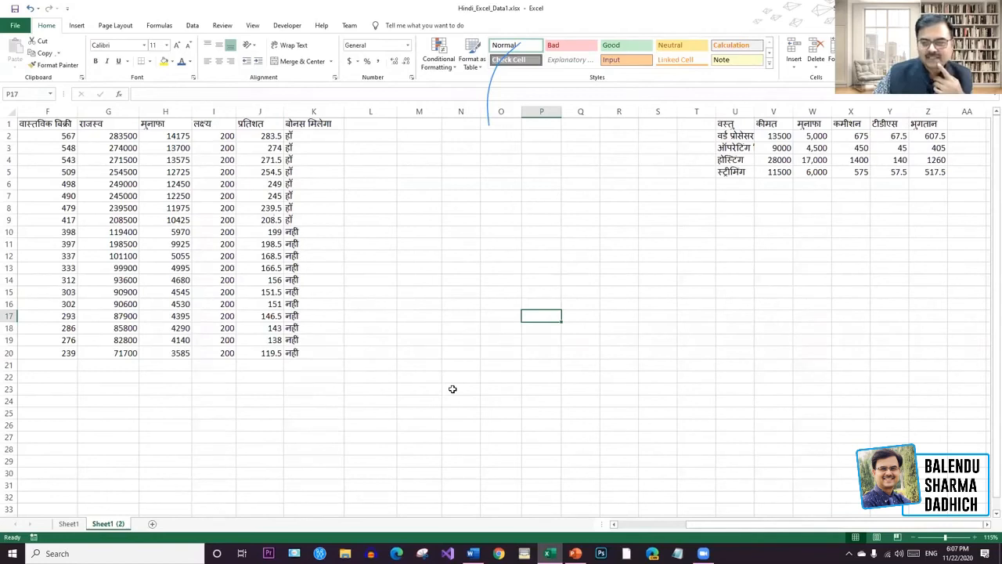
scroll(708, 523, "left", 5)
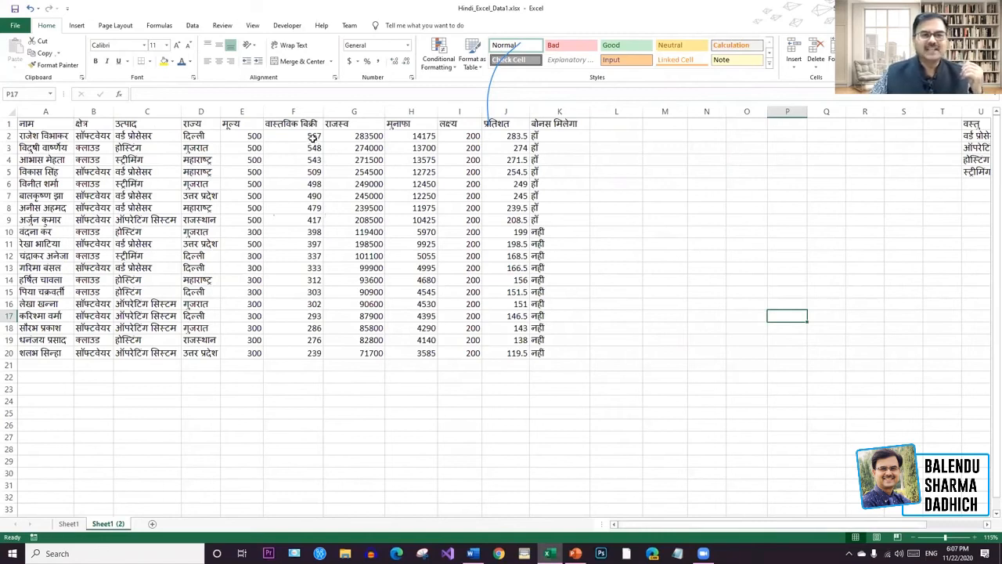
After reviewing columns F and H, select the whole percentage column J for conditional formatting.
left_click_drag(313, 135, 317, 352)
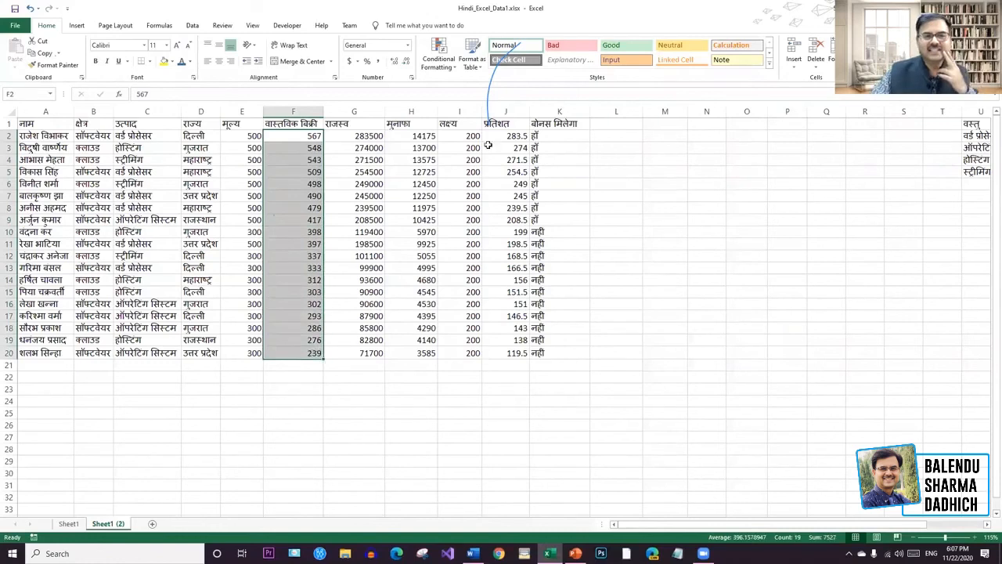
left_click(426, 147)
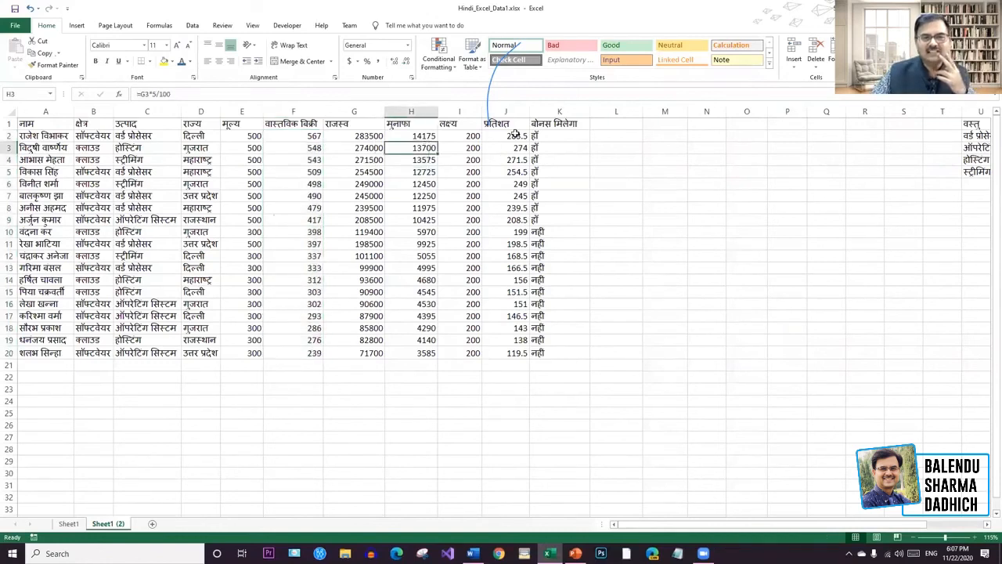
left_click_drag(516, 136, 520, 354)
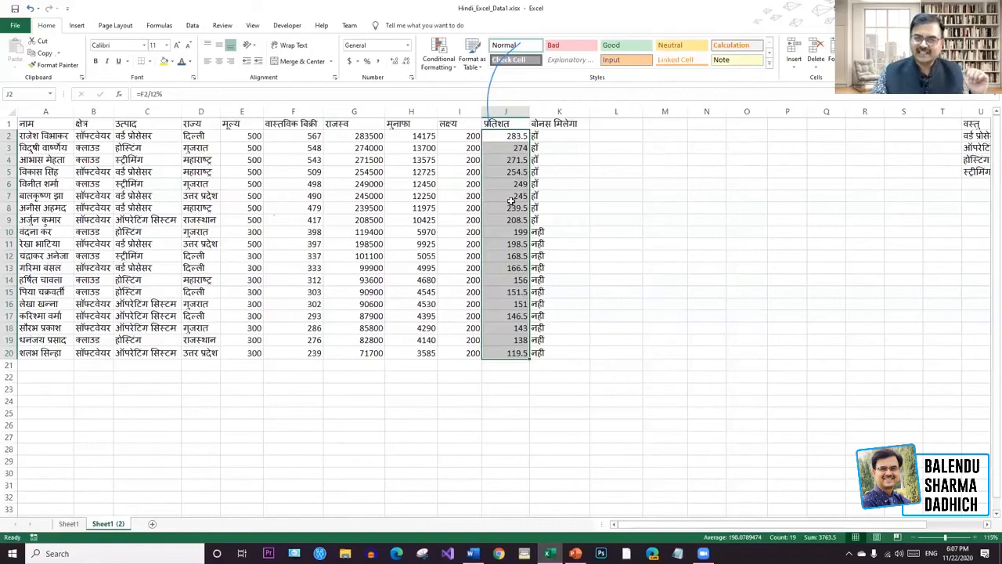
left_click(506, 111)
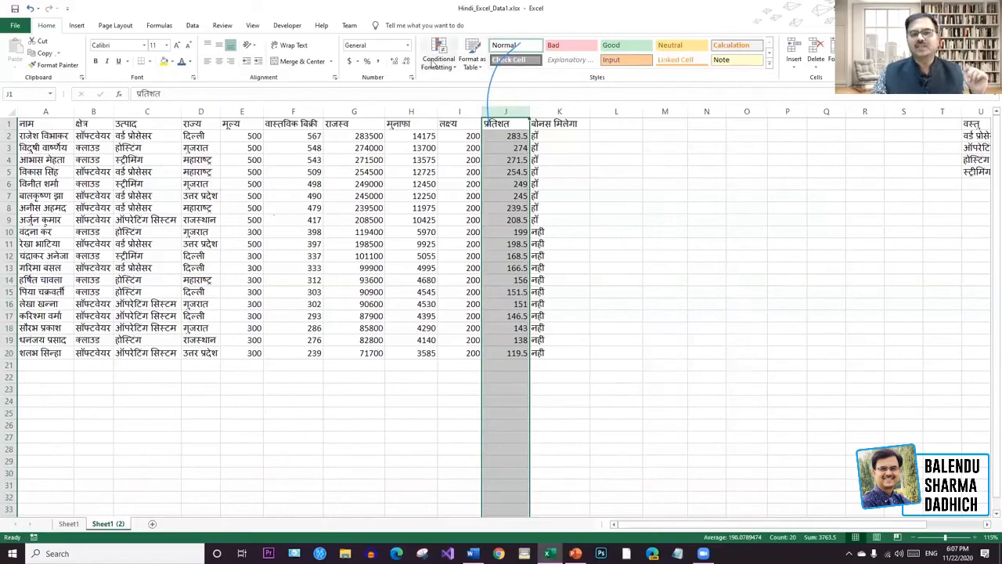
left_click(454, 69)
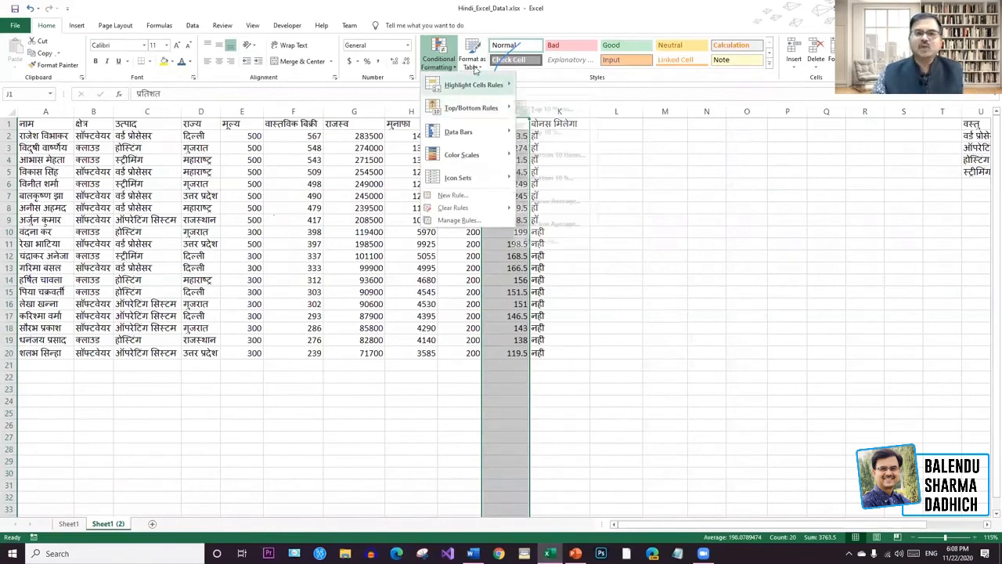
Apply the 3 Arrows (Colored) icon set to column J, then reselect the column.
mouse_move(480, 135)
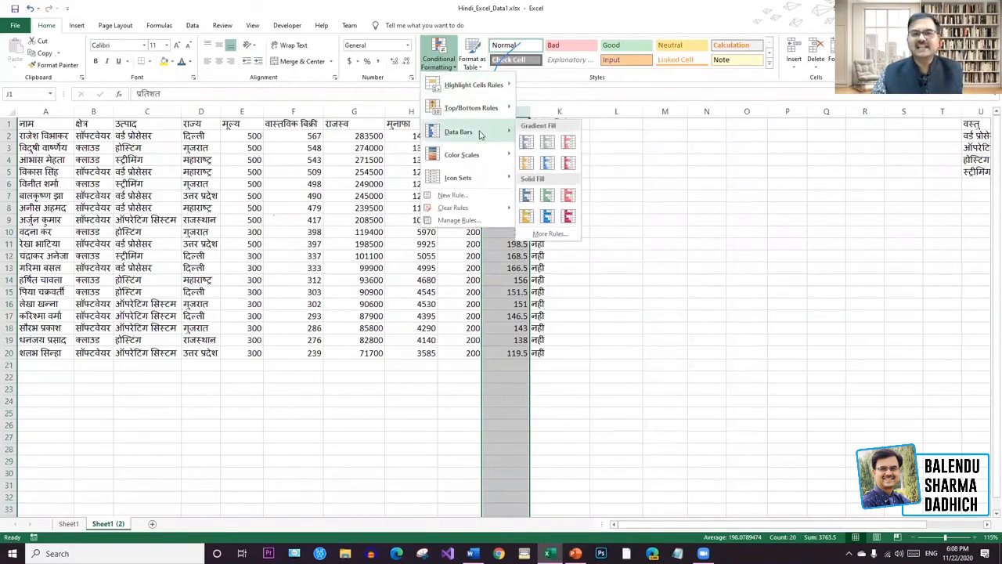
mouse_move(464, 180)
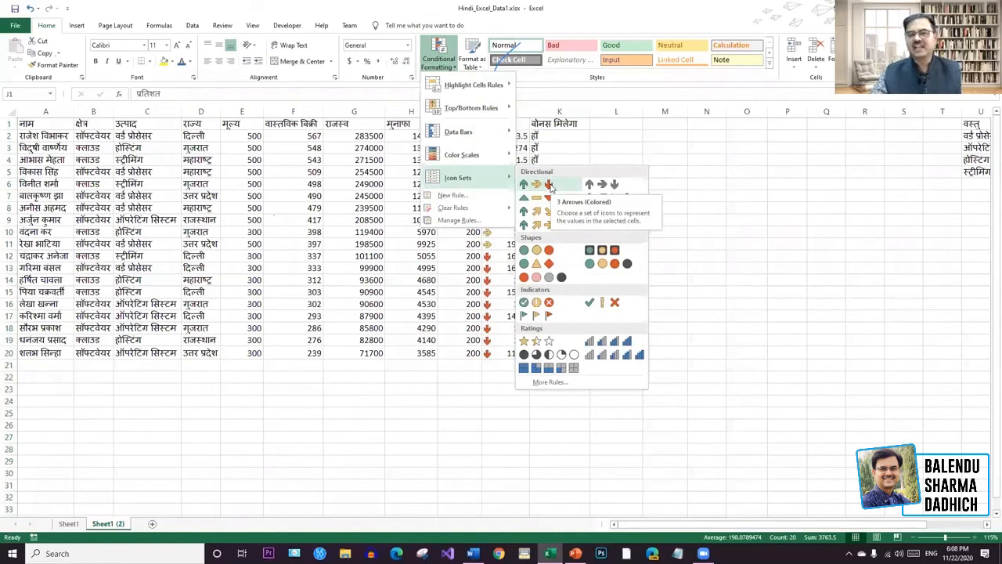
left_click(550, 185)
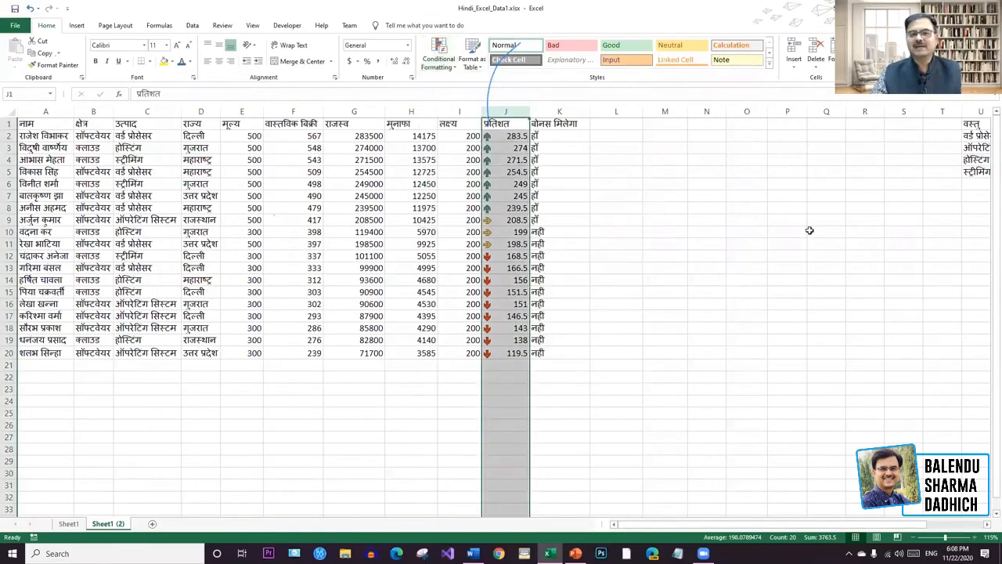
left_click(809, 230)
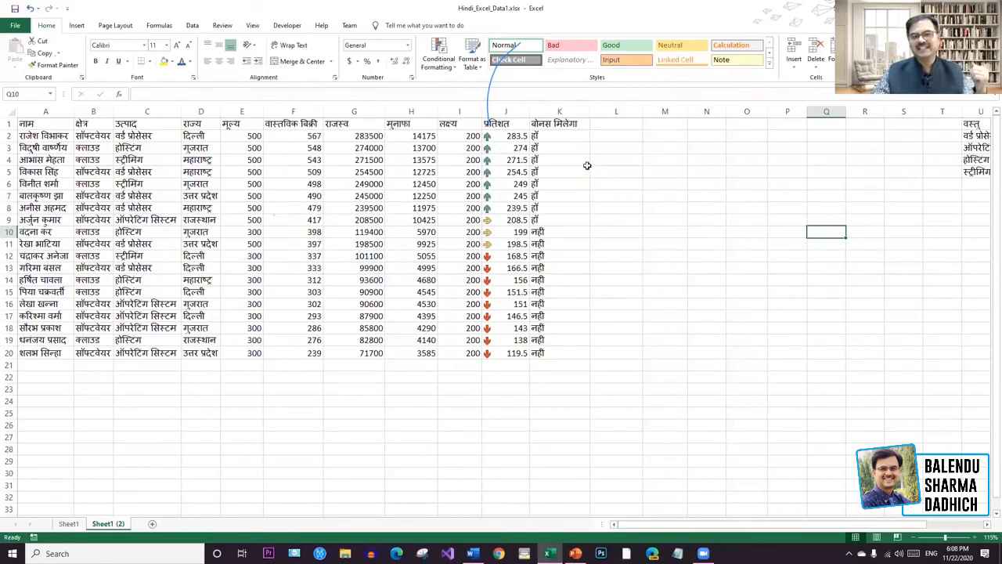
left_click(506, 112)
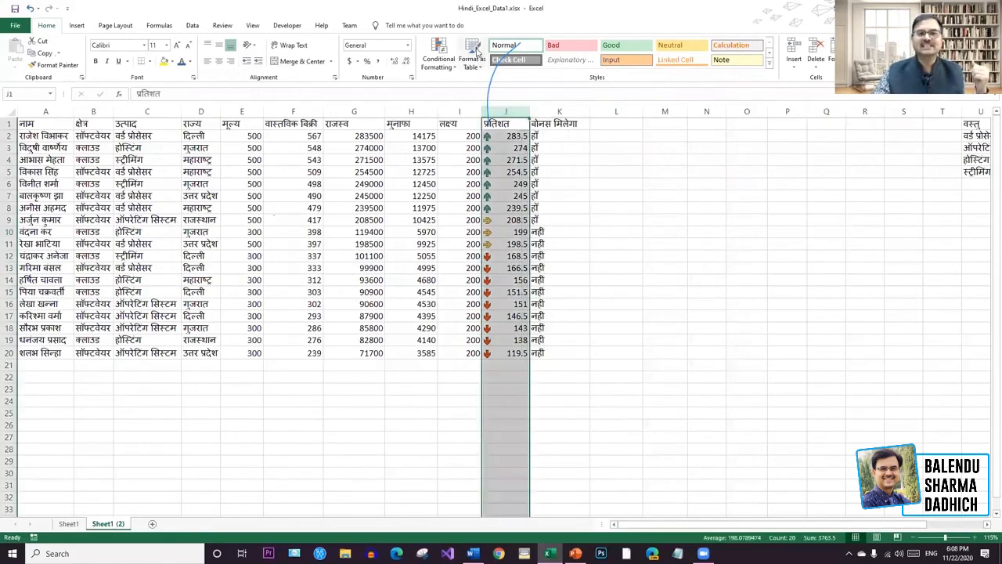
left_click(457, 68)
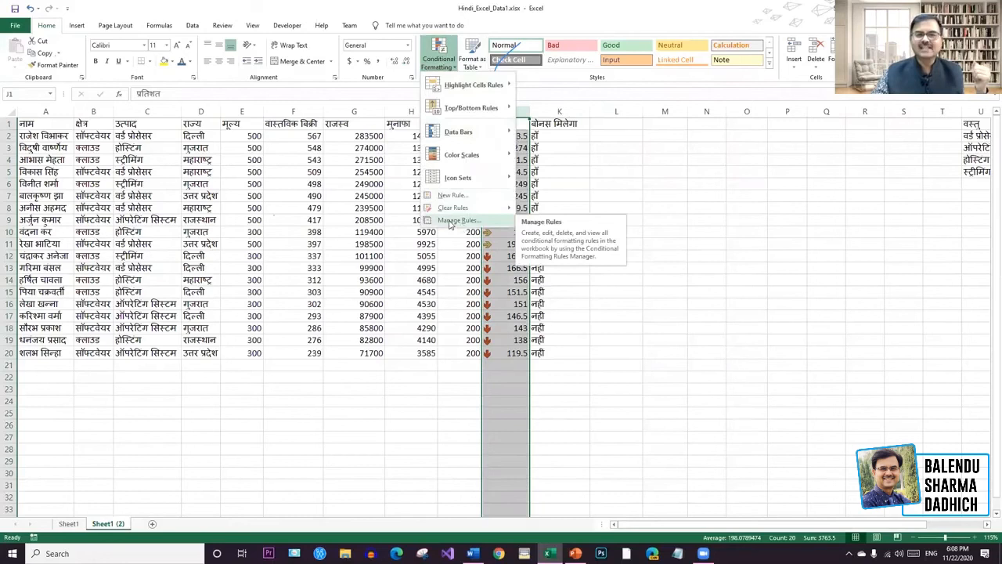
Edit column J's icon-set rule so the up arrow uses a Number threshold of 200.
left_click(459, 220)
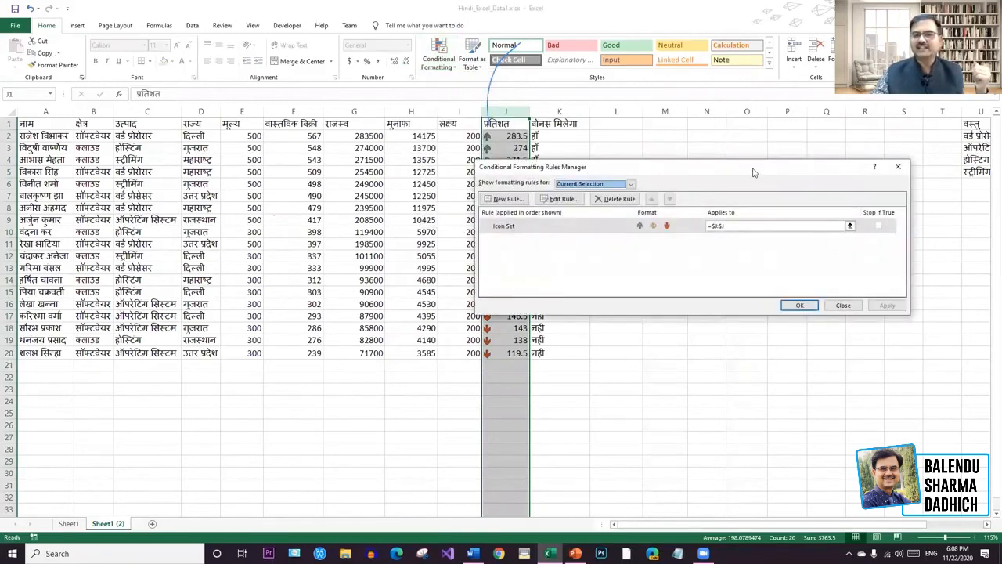
left_click_drag(754, 173, 844, 137)
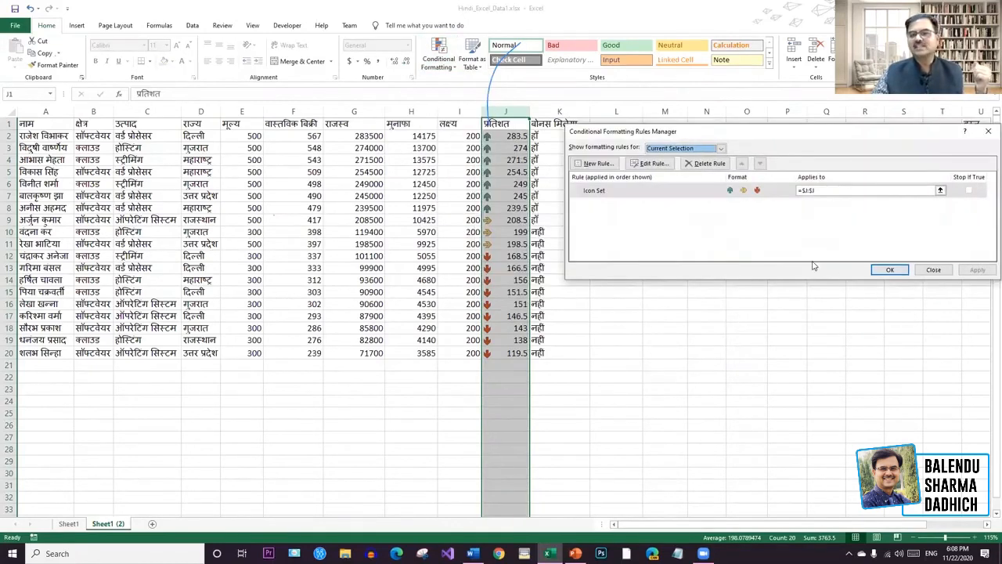
left_click(651, 164)
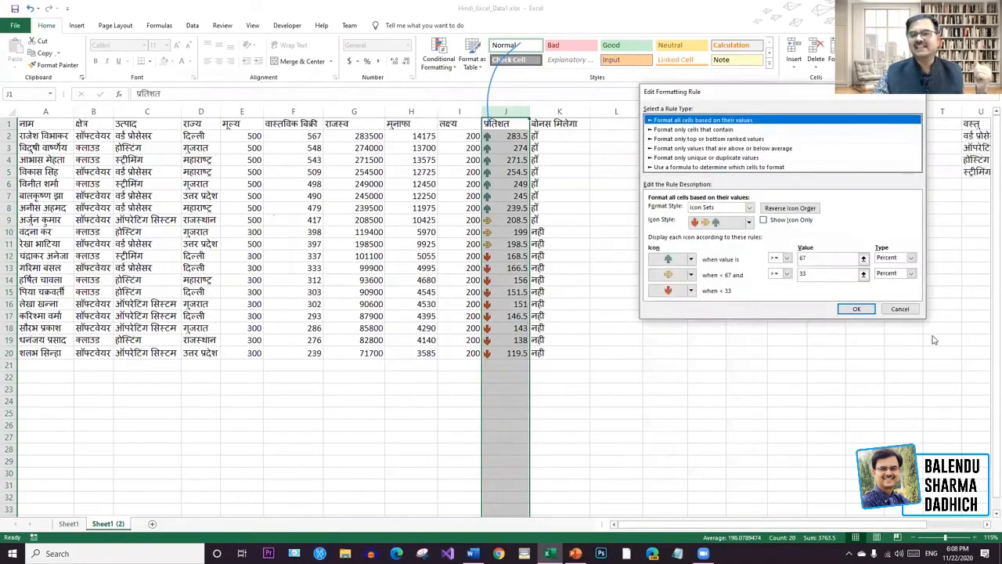
left_click_drag(747, 92, 727, 67)
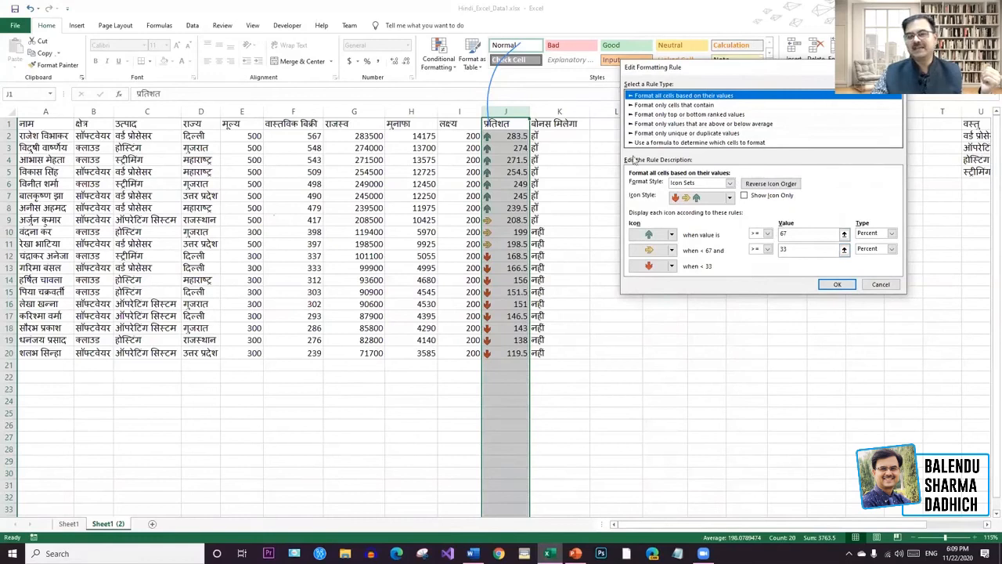
left_click(780, 232)
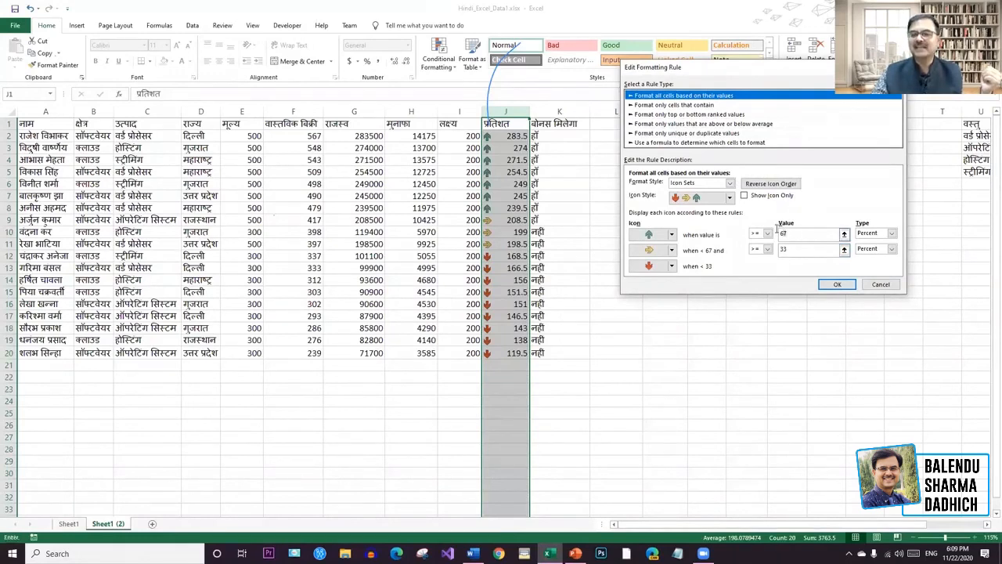
left_click(892, 233)
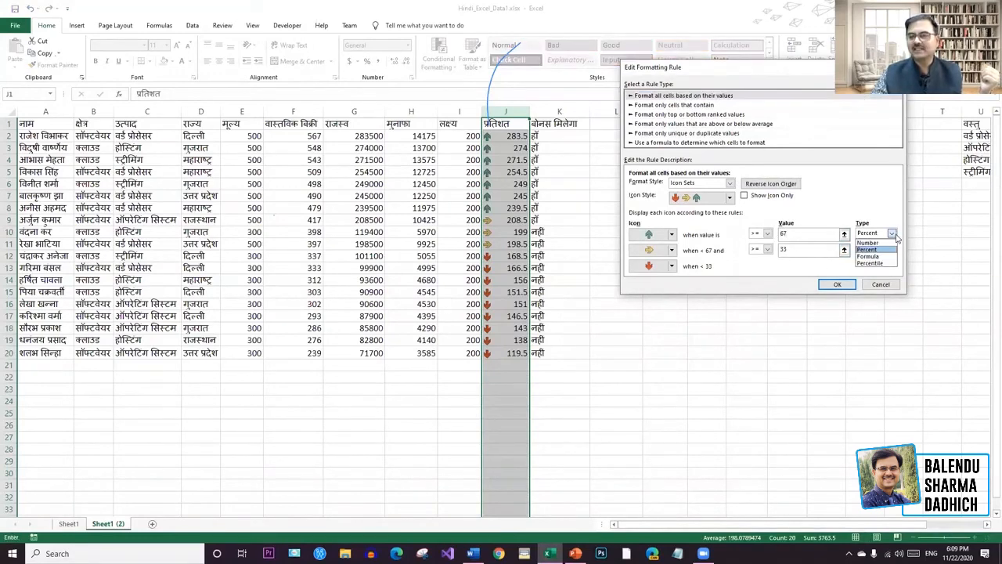
left_click(869, 243)
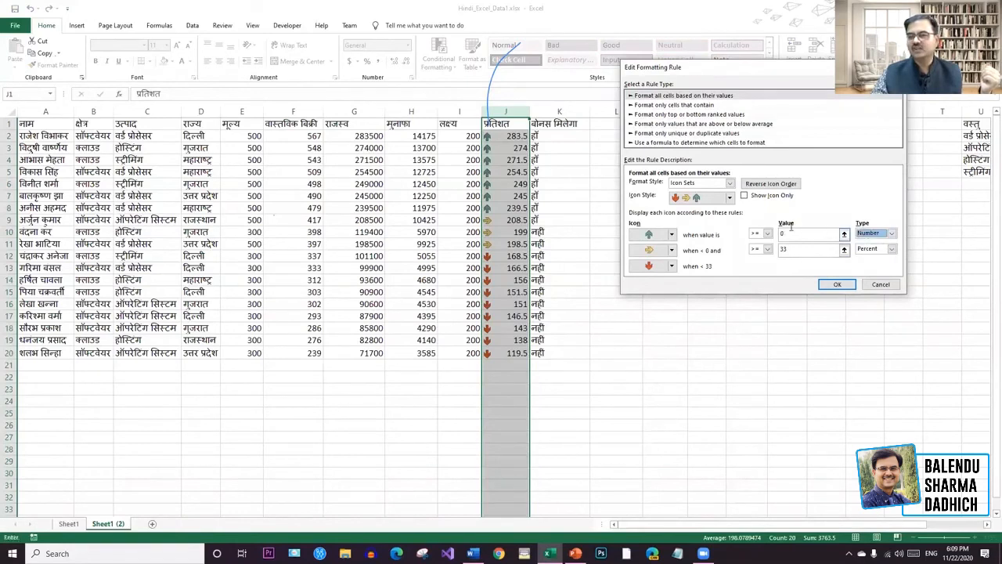
type("200")
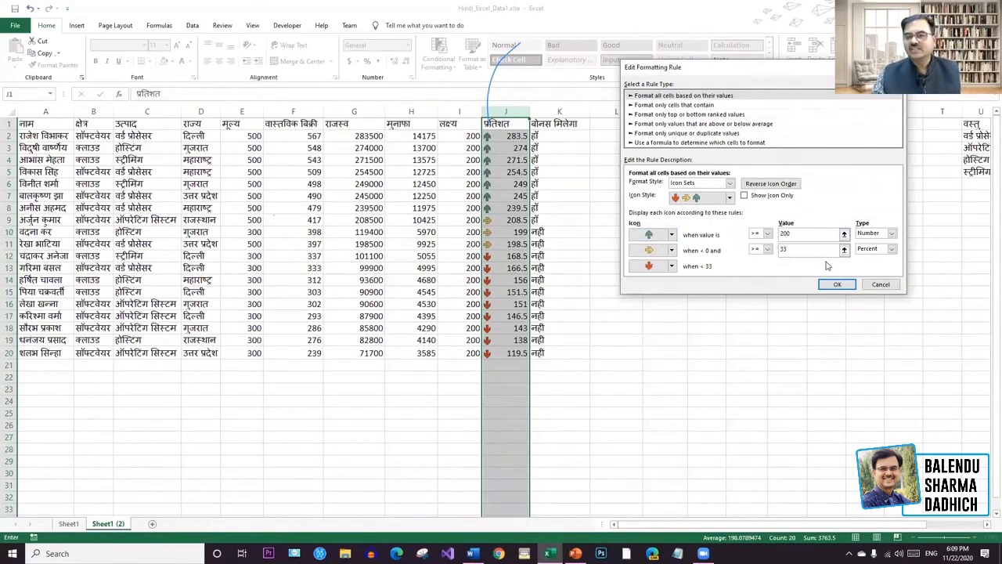
Keep the sideways-arrow rule at greater-than-or-equal and enter 180 as its threshold.
left_click(815, 251)
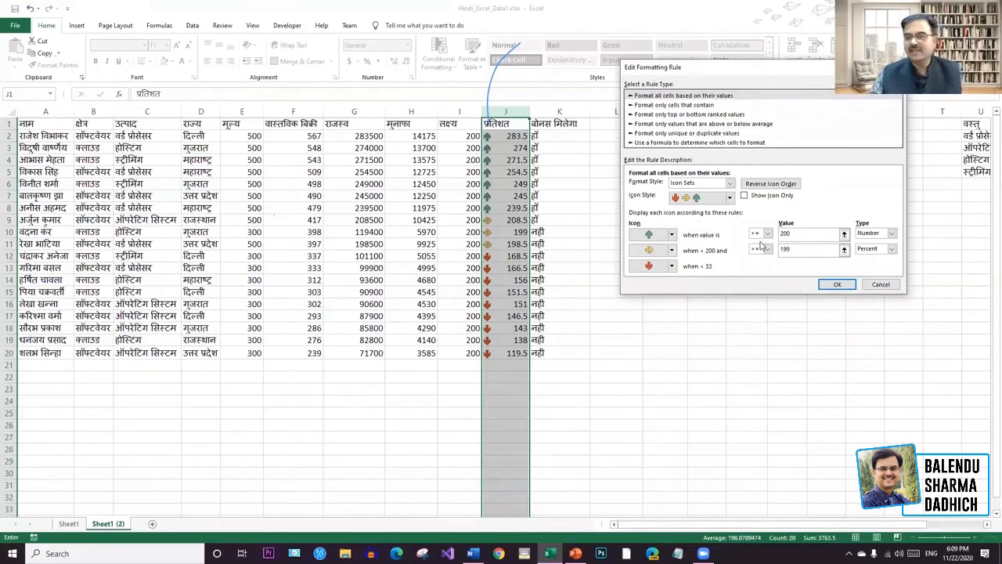
left_click(768, 249)
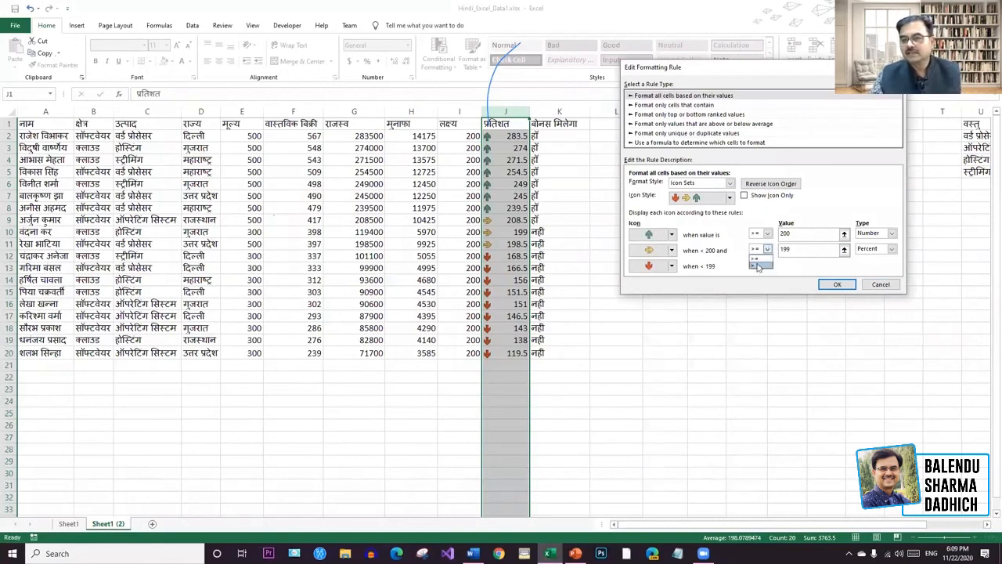
left_click(757, 259)
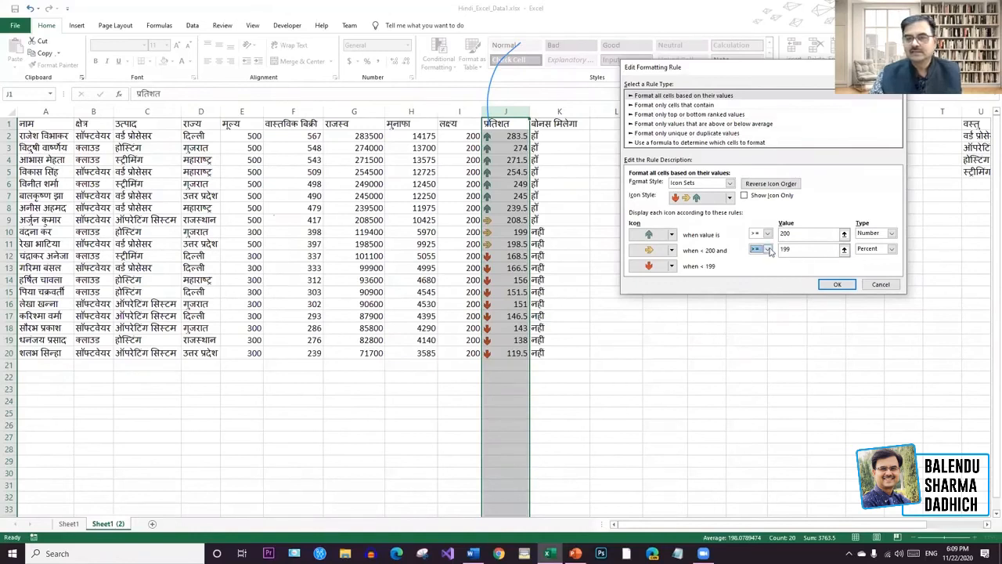
key("Tab")
left_click(843, 250)
left_click(650, 184)
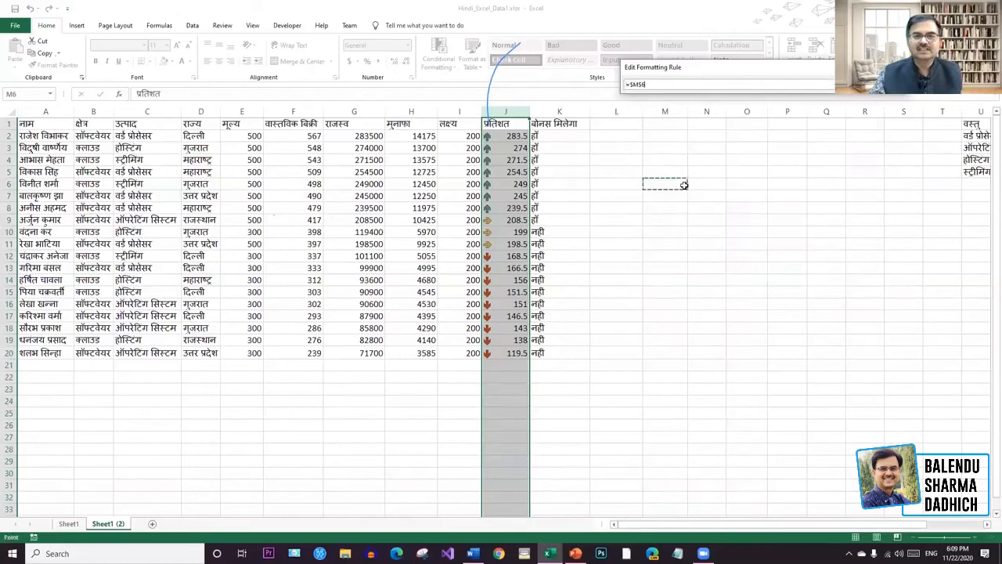
key("Return")
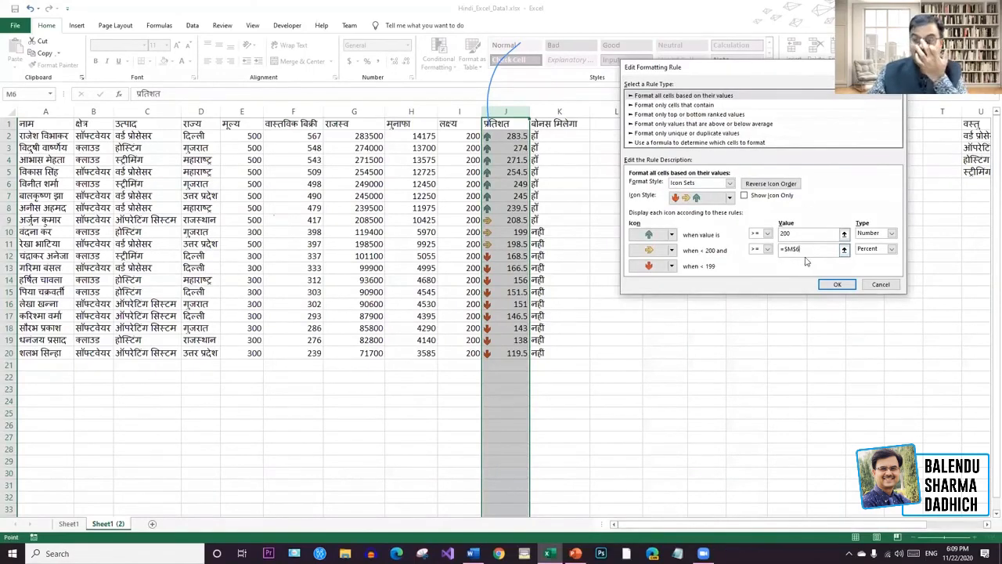
left_click_drag(811, 252, 747, 246)
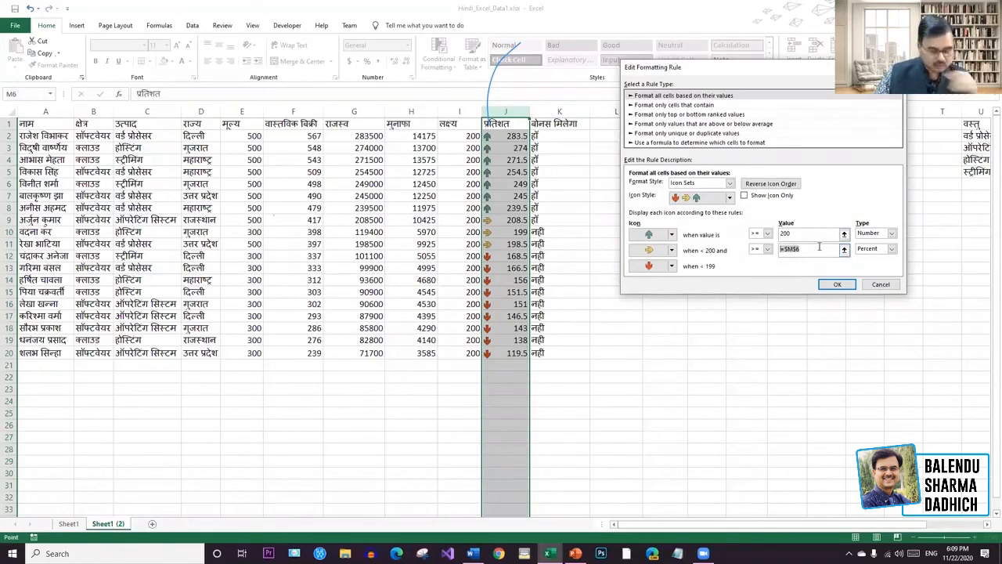
type("180")
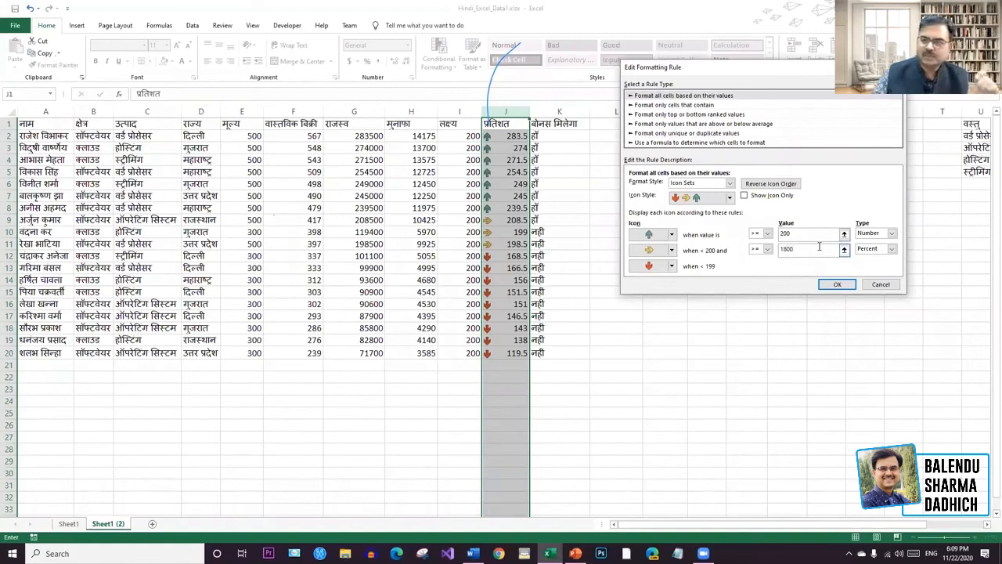
Change the sideways threshold type to Number and apply the rule from the Rules Manager.
left_click(834, 286)
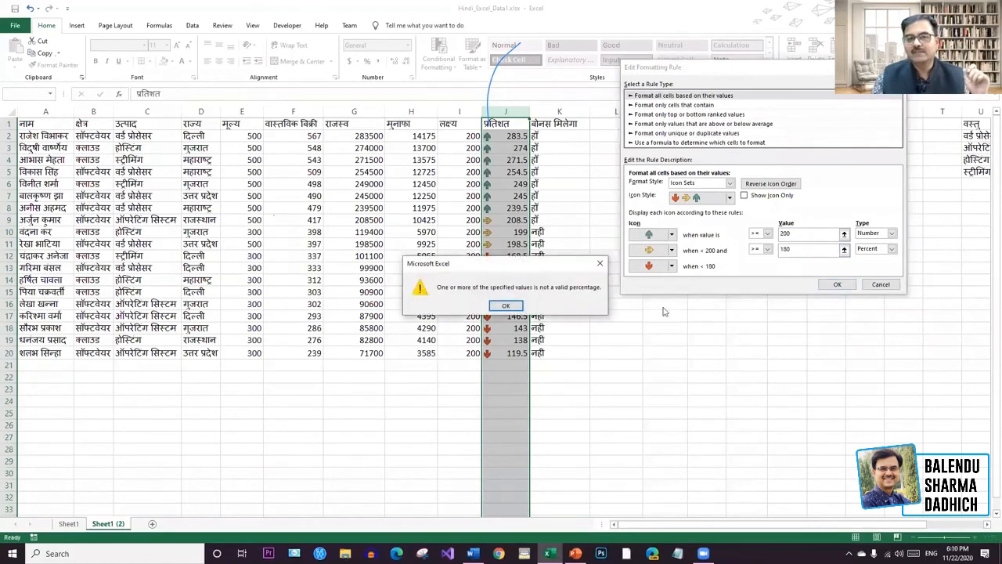
left_click(506, 306)
left_click(891, 249)
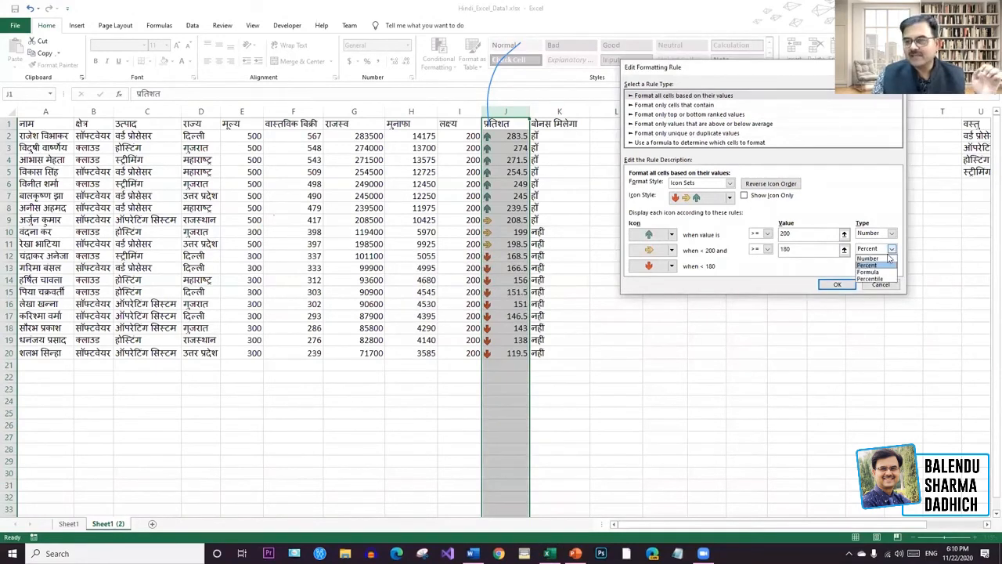
left_click(870, 258)
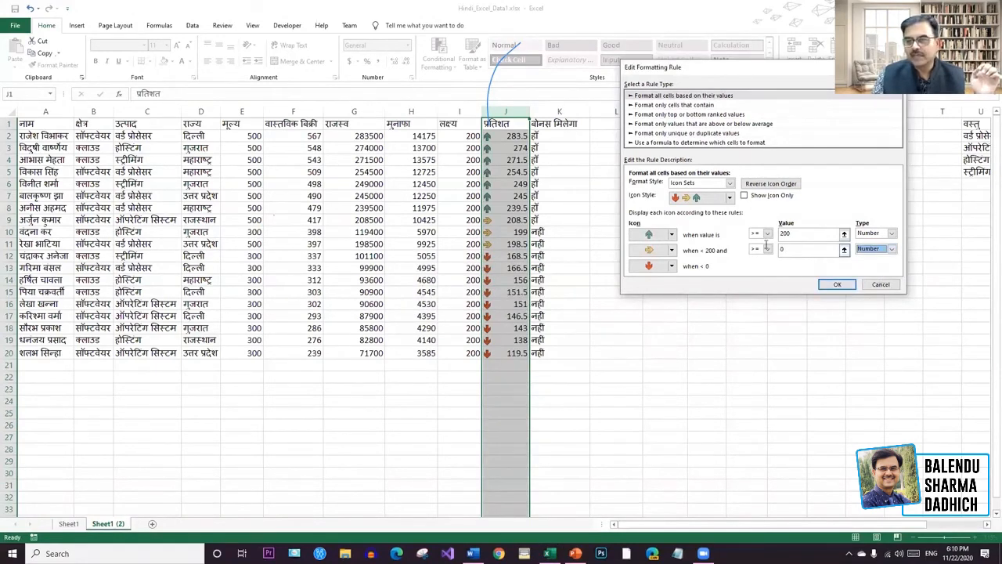
left_click(799, 248)
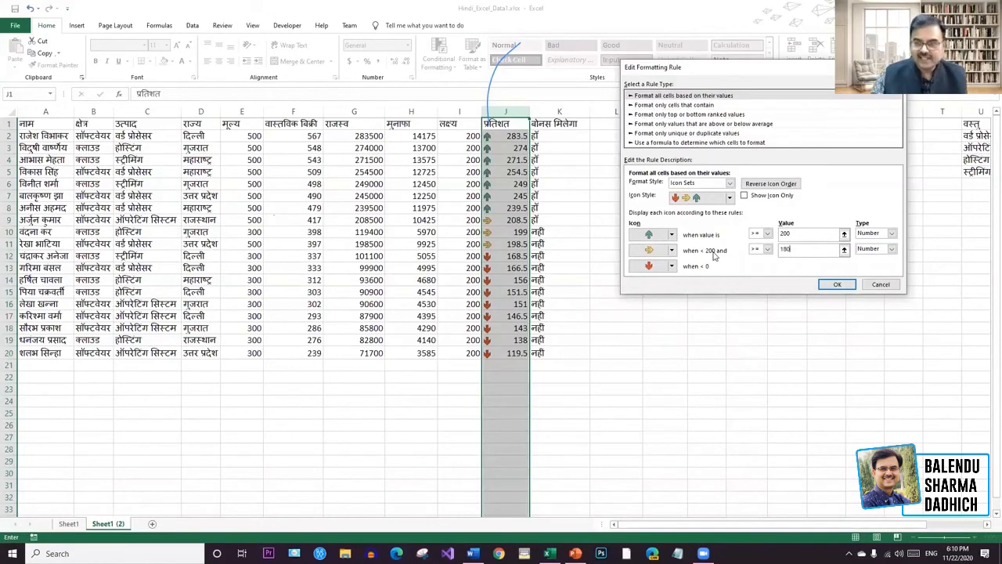
left_click(837, 284)
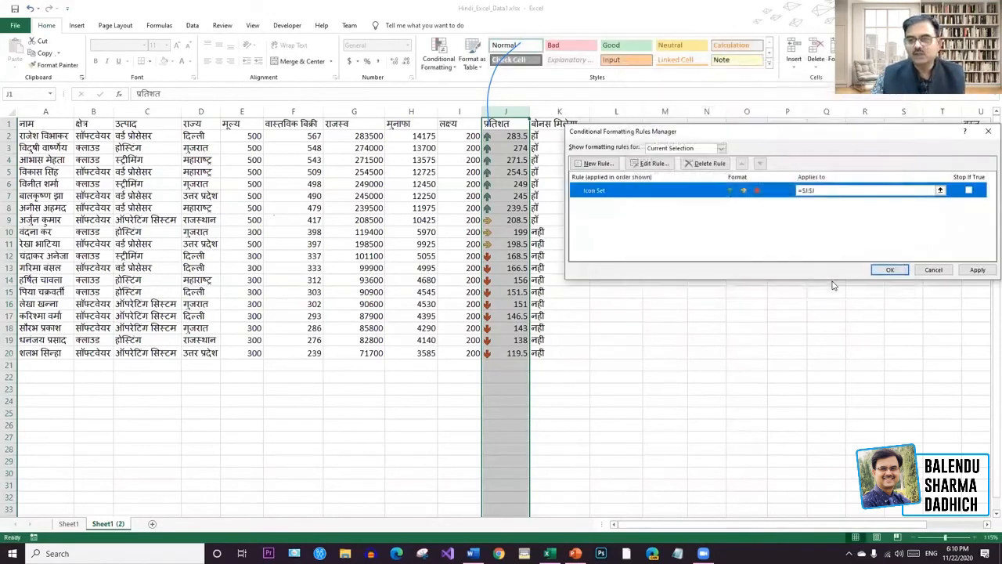
left_click(889, 269)
Add red gradient data bars to the मुनाफा column H, undoing a trial widening of the column.
left_click_drag(746, 327, 746, 315)
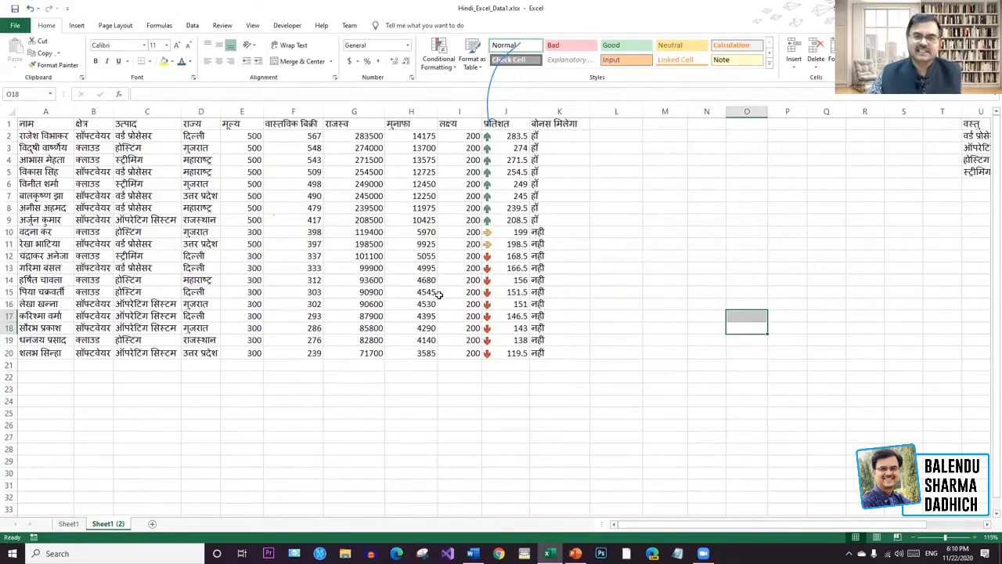
left_click(426, 123)
left_click(421, 109)
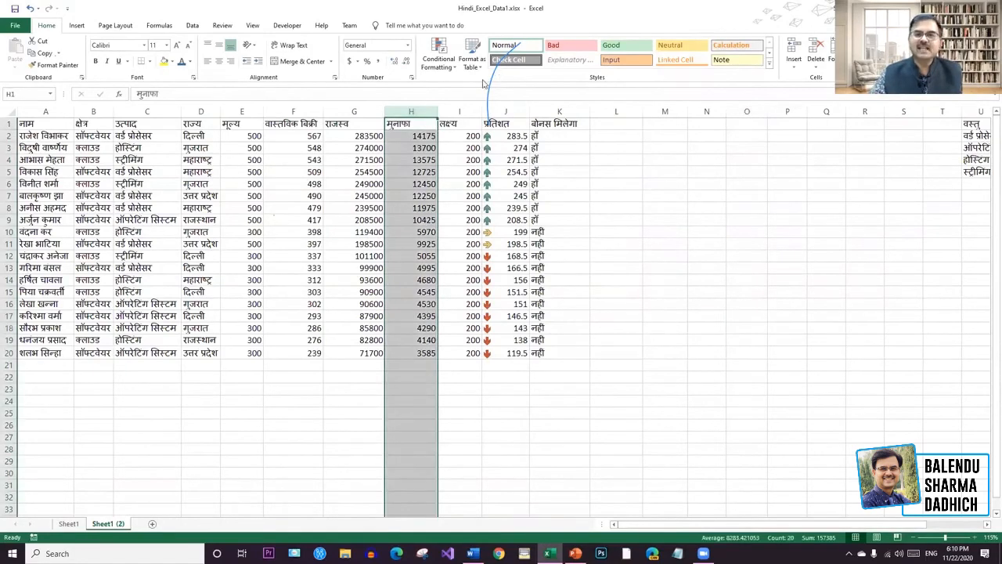
left_click(454, 71)
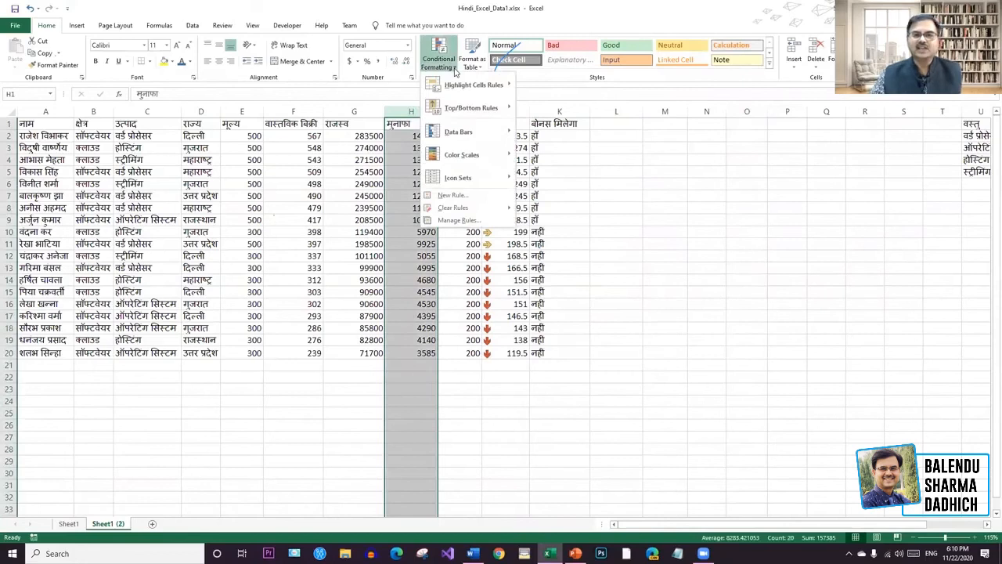
mouse_move(460, 132)
left_click(573, 143)
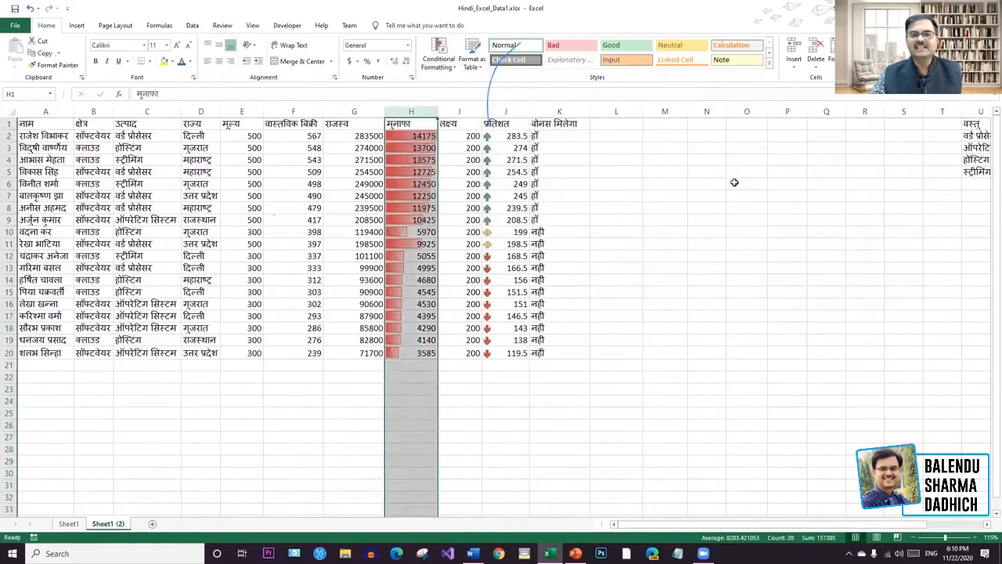
left_click(734, 183)
left_click_drag(437, 112, 619, 112)
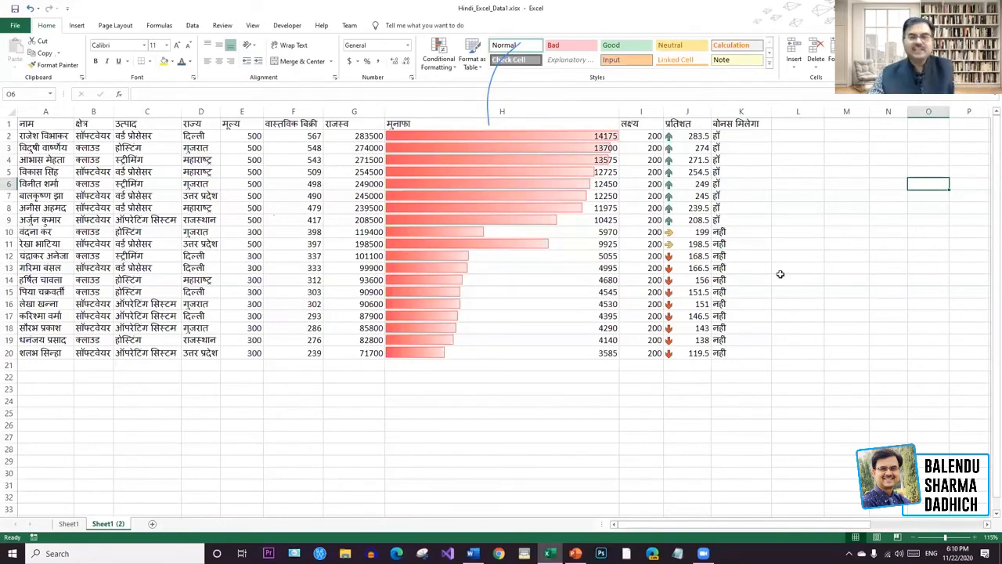
key("ctrl+z")
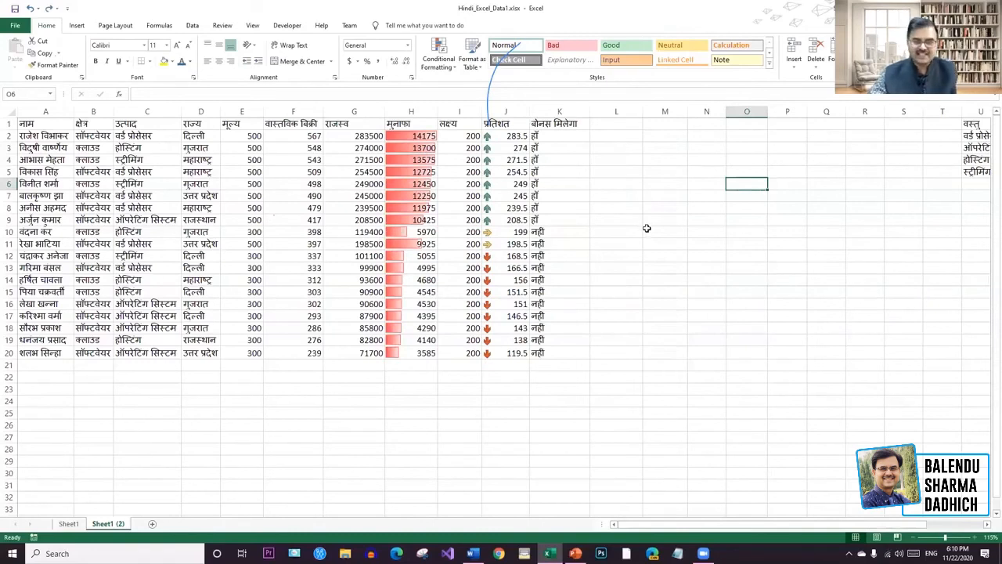
Copy the item table U1:Z5 to M1 and delete the original range.
left_click(647, 228)
left_click_drag(644, 523, 675, 524)
left_click_drag(777, 124, 756, 176)
key("ctrl+c")
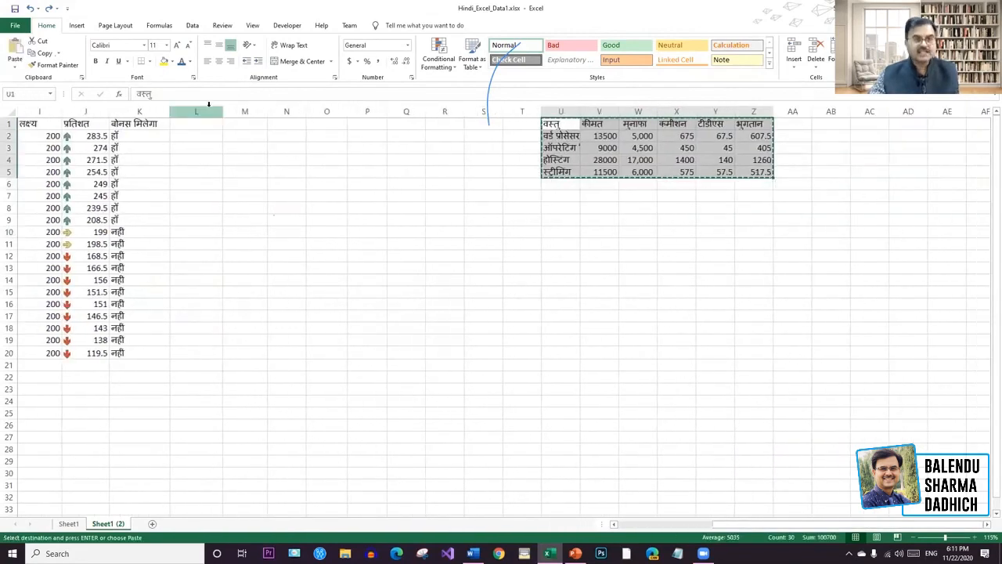
left_click(239, 126)
key("ctrl+v")
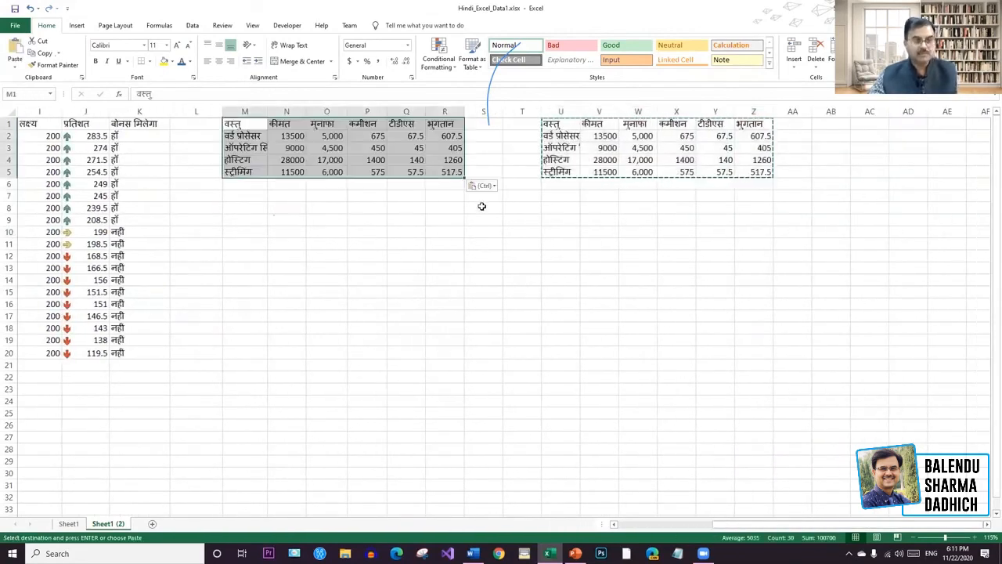
left_click_drag(792, 208, 549, 85)
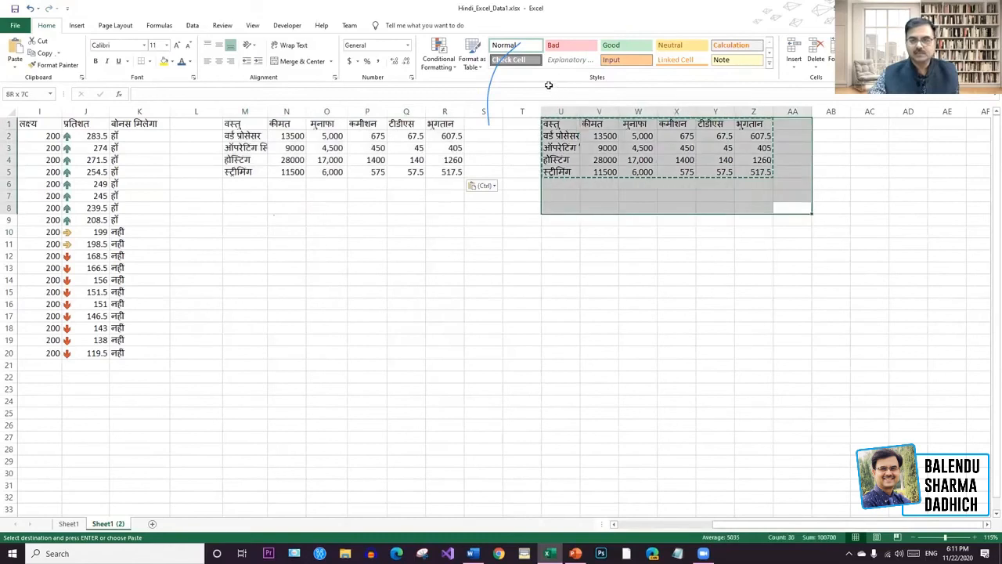
key("Delete")
left_click(603, 223)
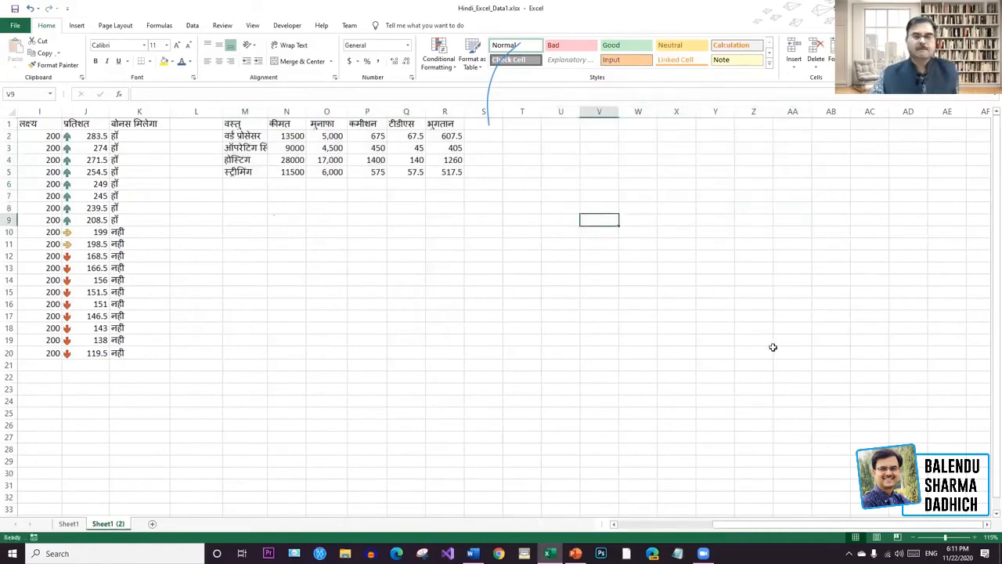
left_click(818, 317)
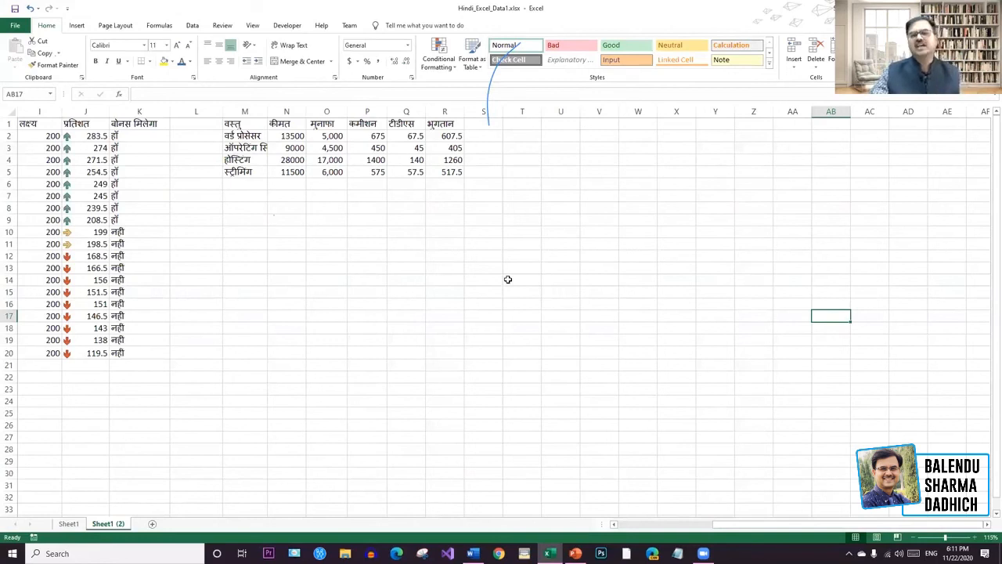
Widen column M and select the item names and prices M1:N5 for a column chart.
left_click_drag(232, 123, 290, 172)
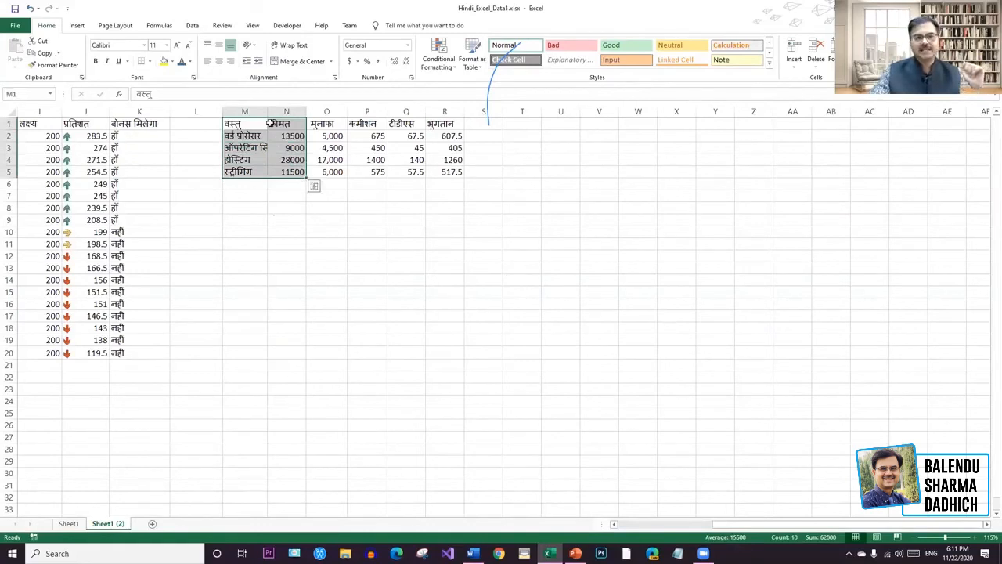
left_click_drag(267, 110, 285, 113)
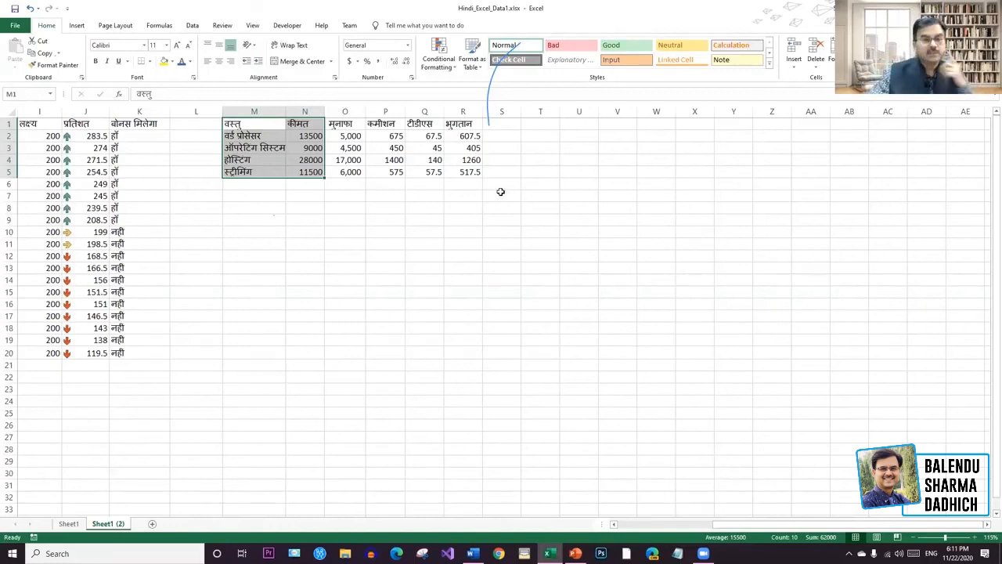
left_click(76, 25)
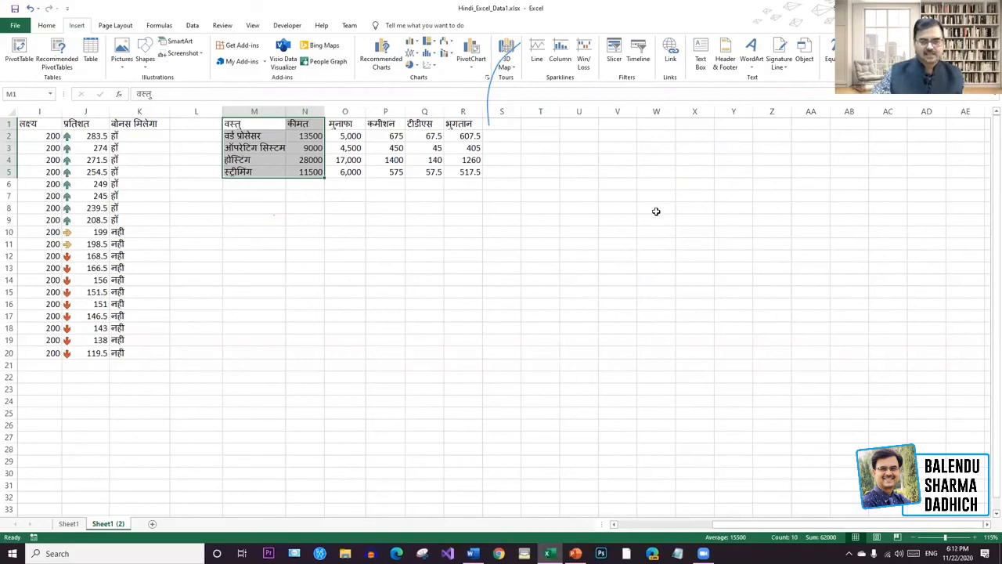
left_click(245, 123)
left_click_drag(290, 136, 313, 172)
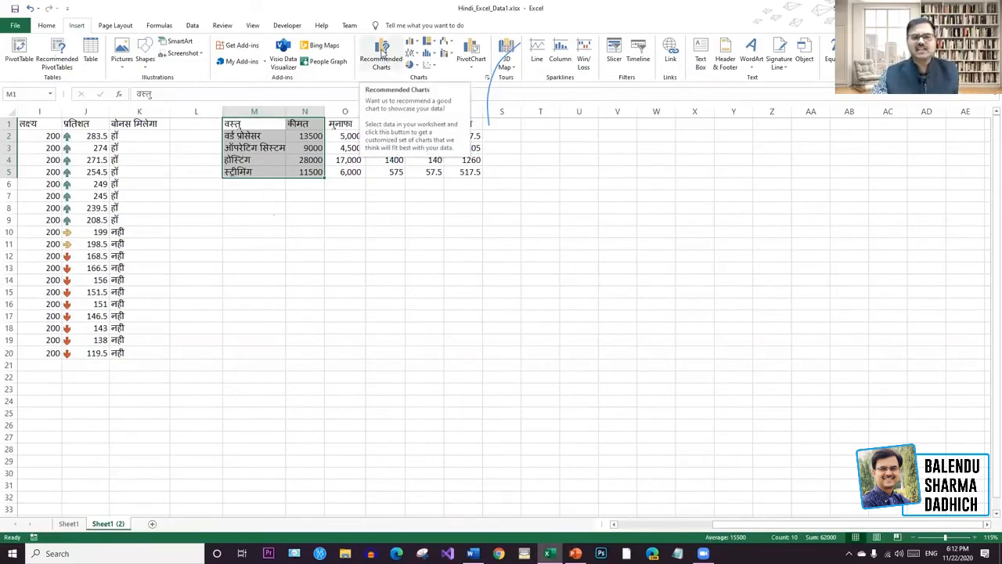
left_click(383, 51)
left_click(657, 122)
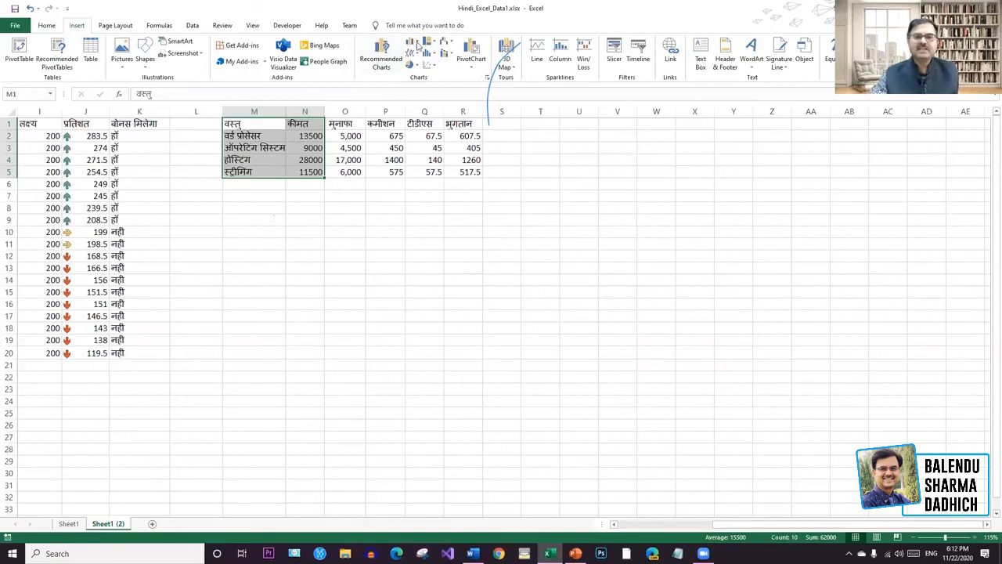
left_click(412, 43)
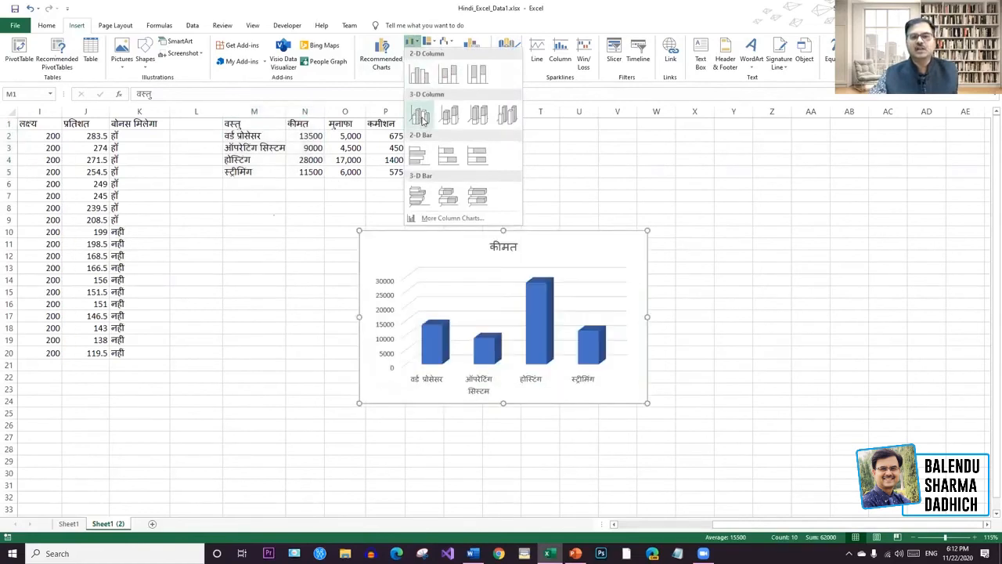
Insert a 3-D Clustered Column chart, move it beside the table, and enlarge it.
left_click(421, 117)
left_click_drag(589, 251, 725, 140)
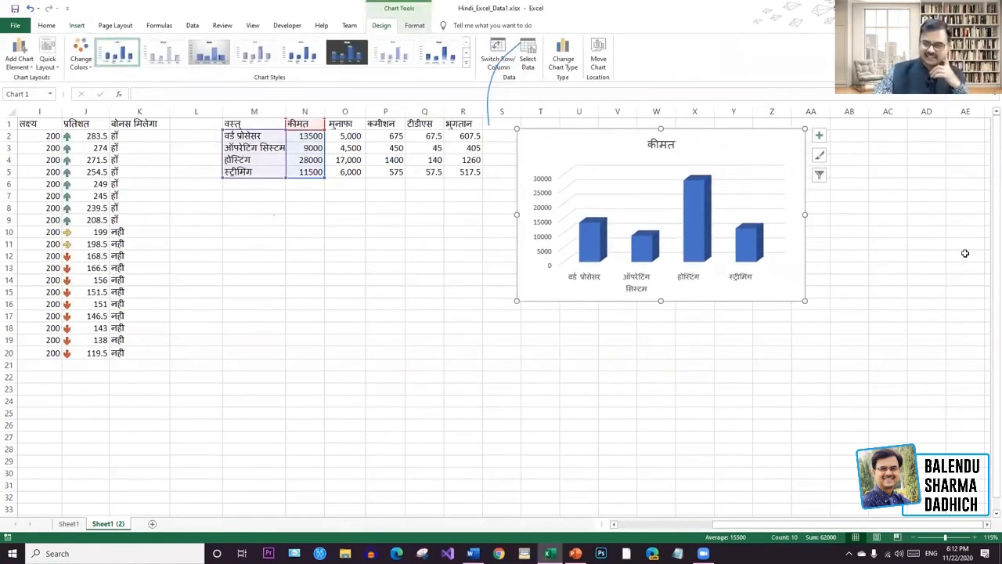
left_click_drag(806, 300, 787, 284)
left_click(787, 283)
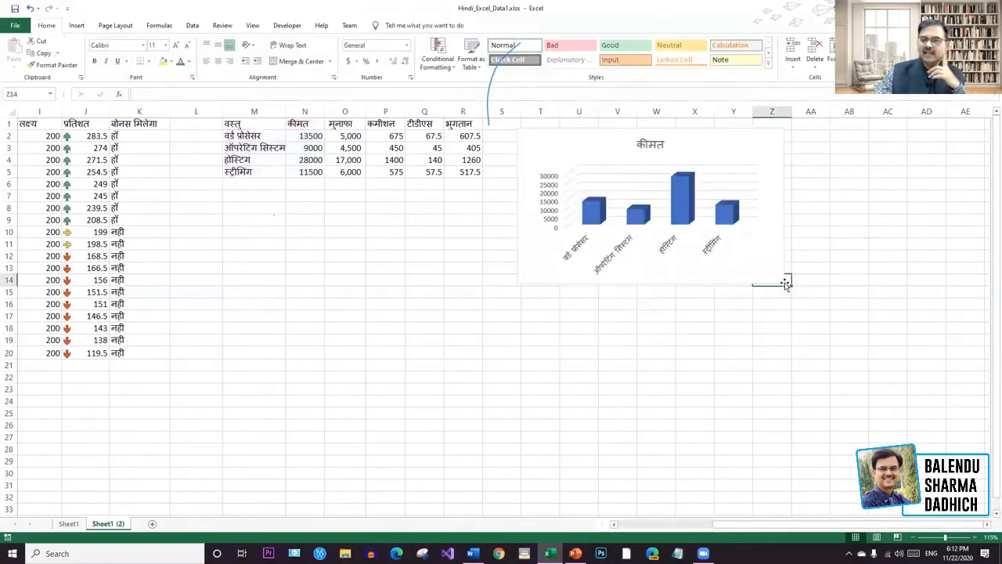
left_click(783, 282)
left_click_drag(783, 282, 855, 333)
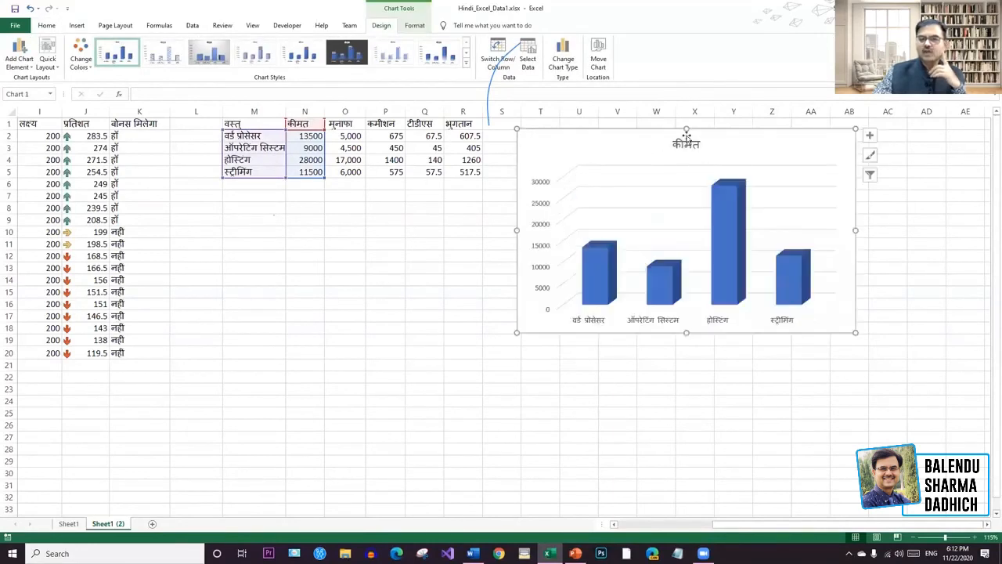
Replace the chart title कीमत with प्रदर्शन.
double_click(686, 142)
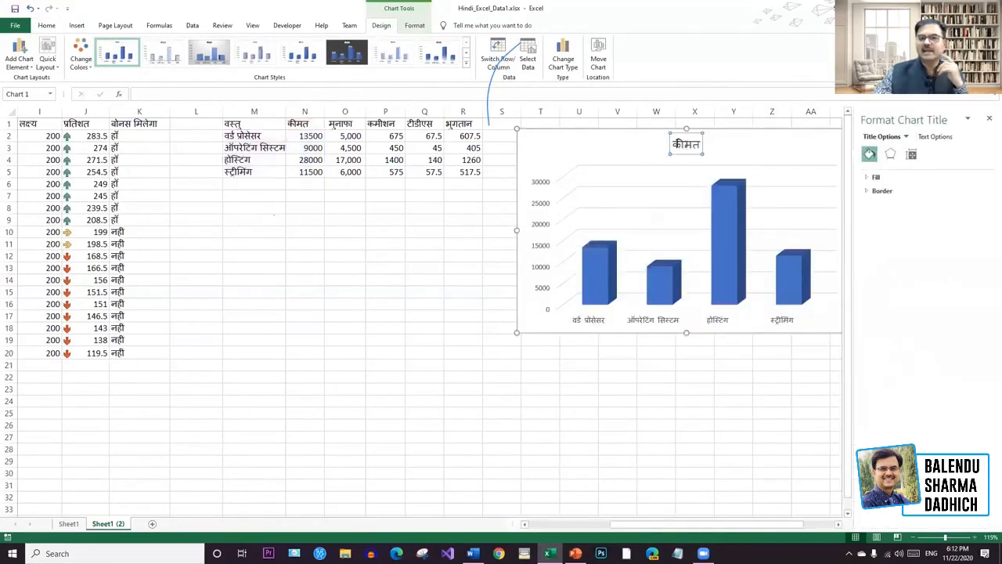
left_click_drag(675, 145, 706, 145)
left_click(693, 147)
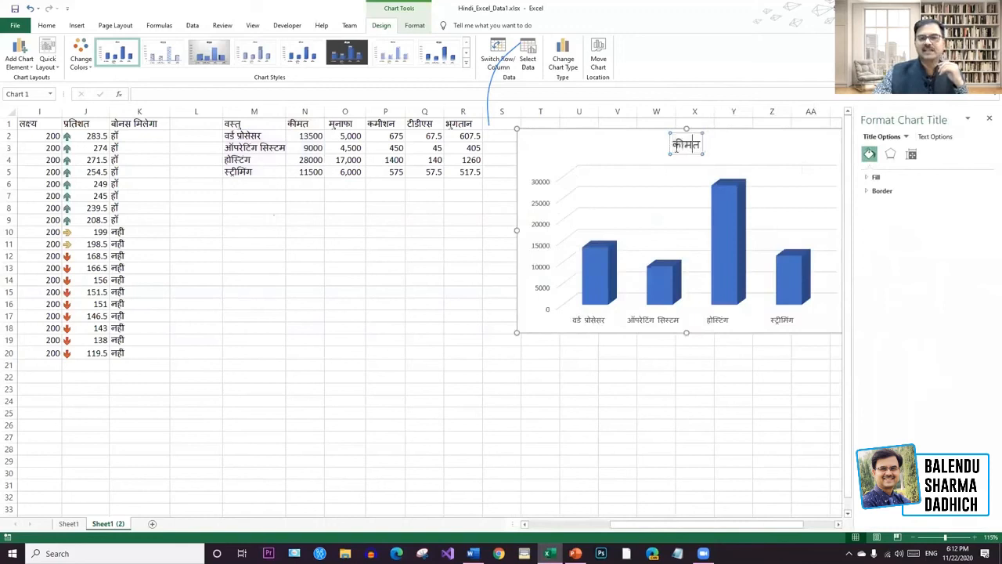
left_click_drag(674, 145, 702, 145)
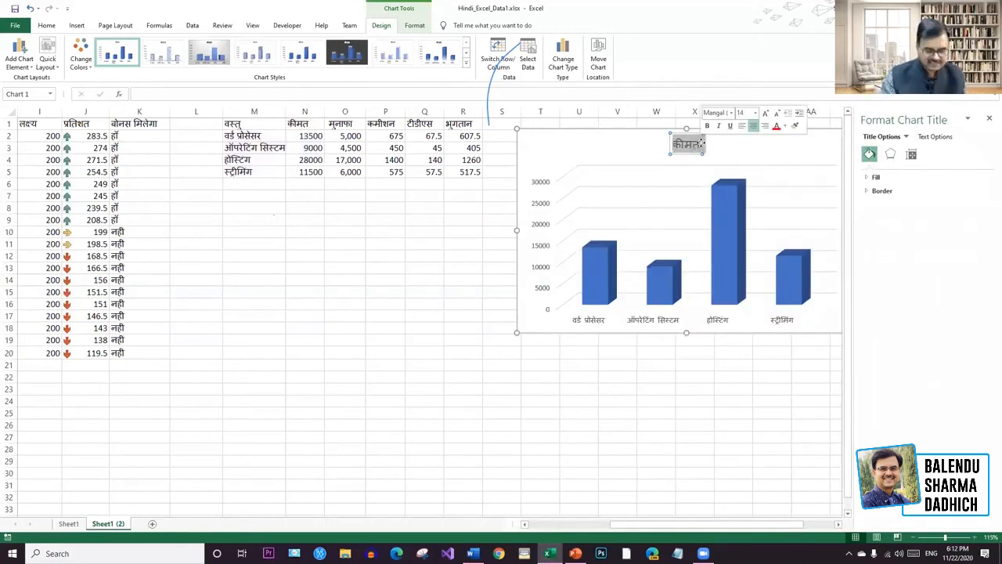
type("प्रदर्श")
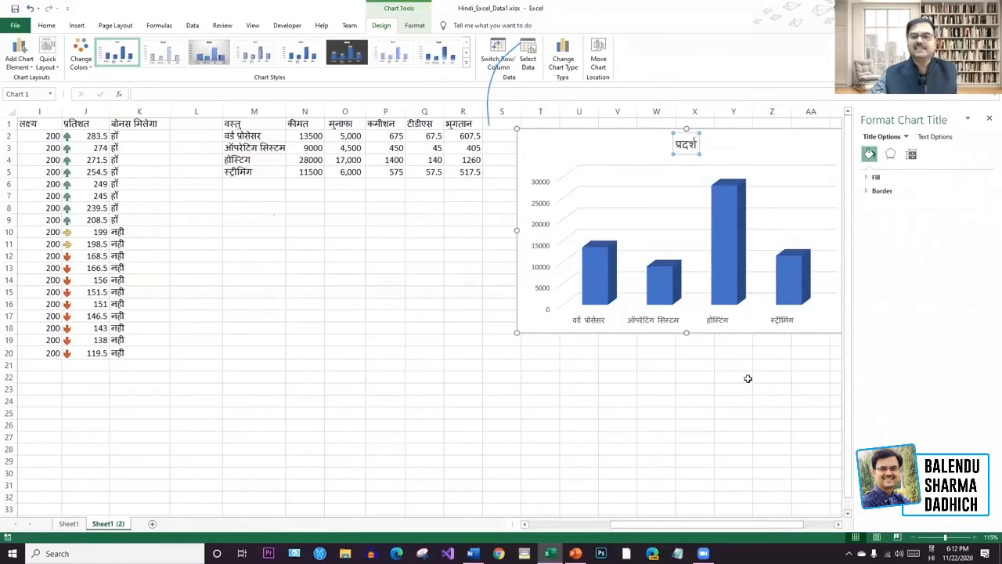
type("न")
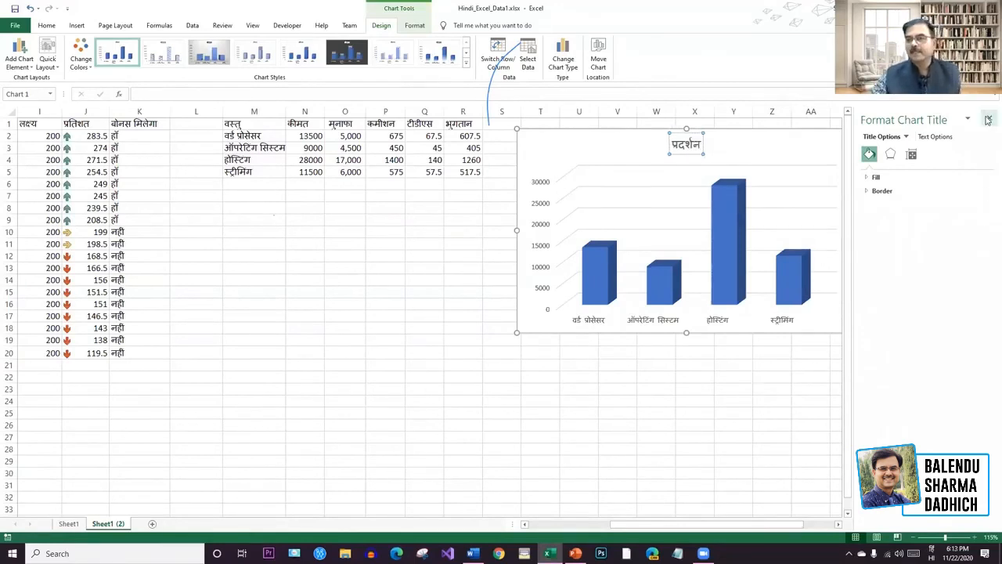
left_click(988, 122)
left_click(931, 197)
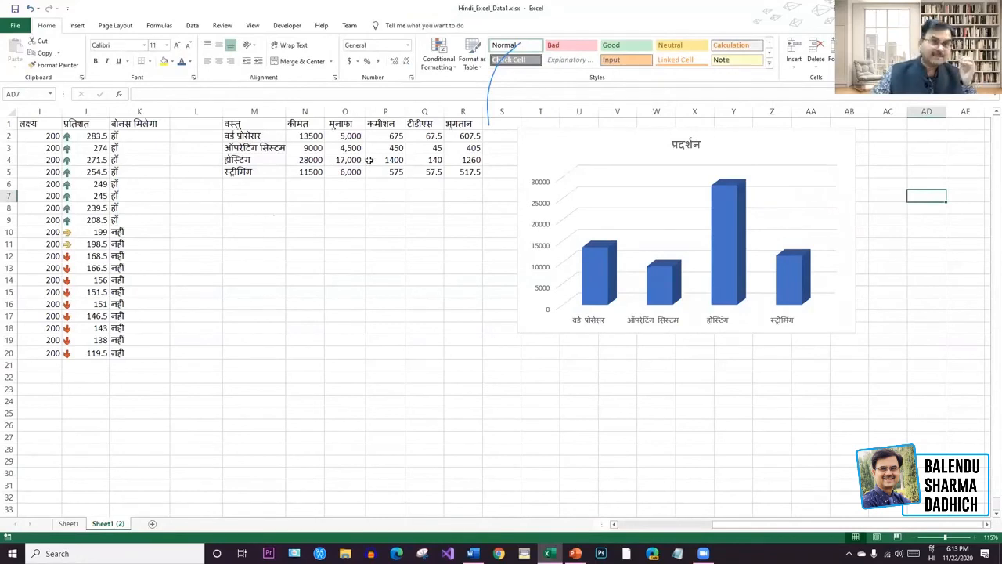
Extend the 3-D column chart's data range from column N to columns O and P, adding मुनाफा and कमीशन.
left_click(828, 151)
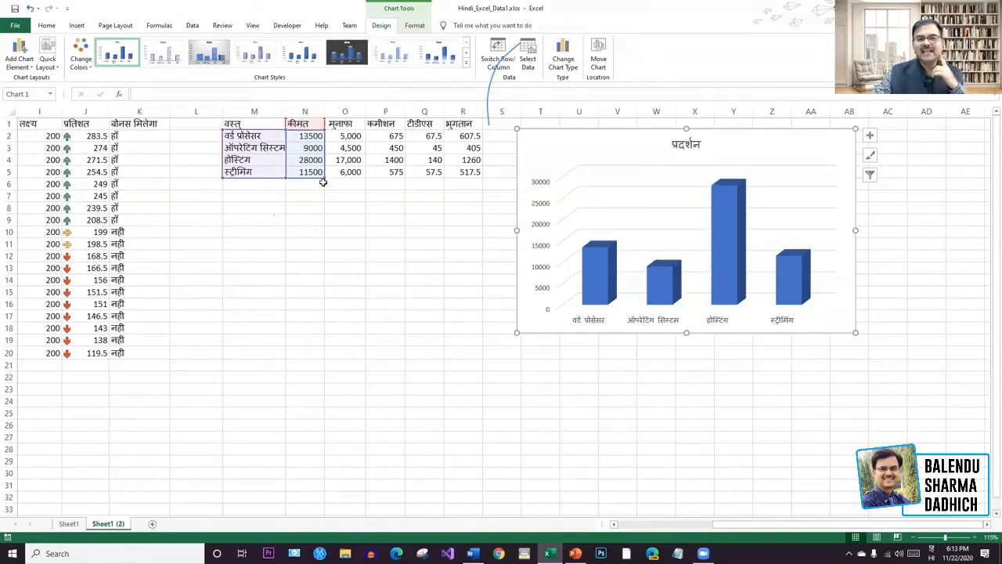
left_click_drag(330, 175, 358, 179)
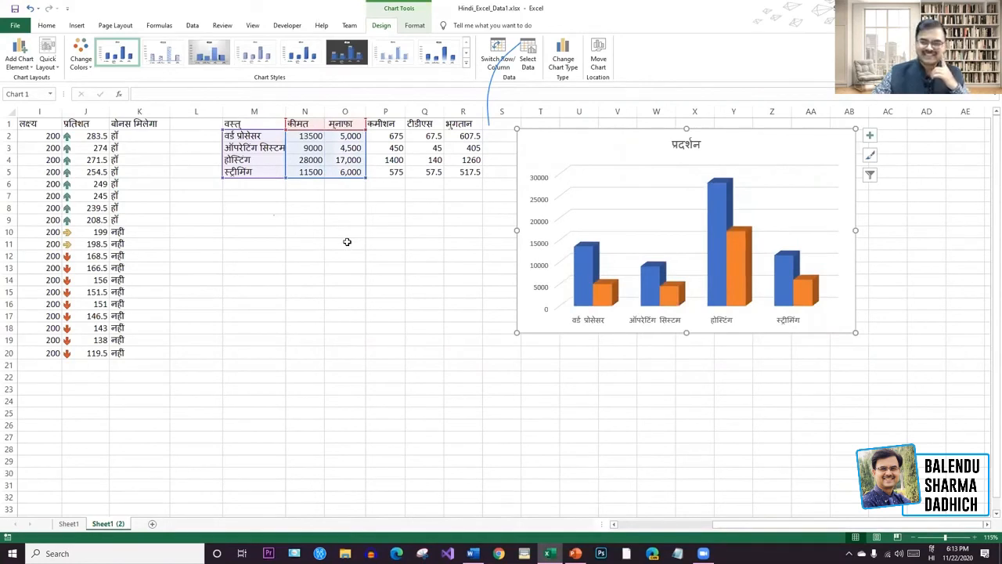
key("ctrl+z")
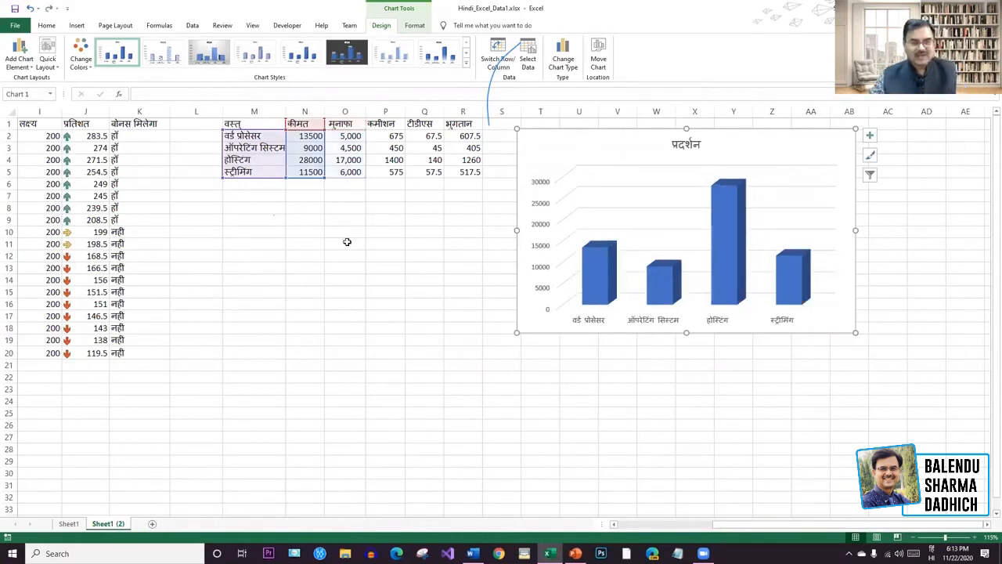
left_click(918, 219)
left_click(840, 141)
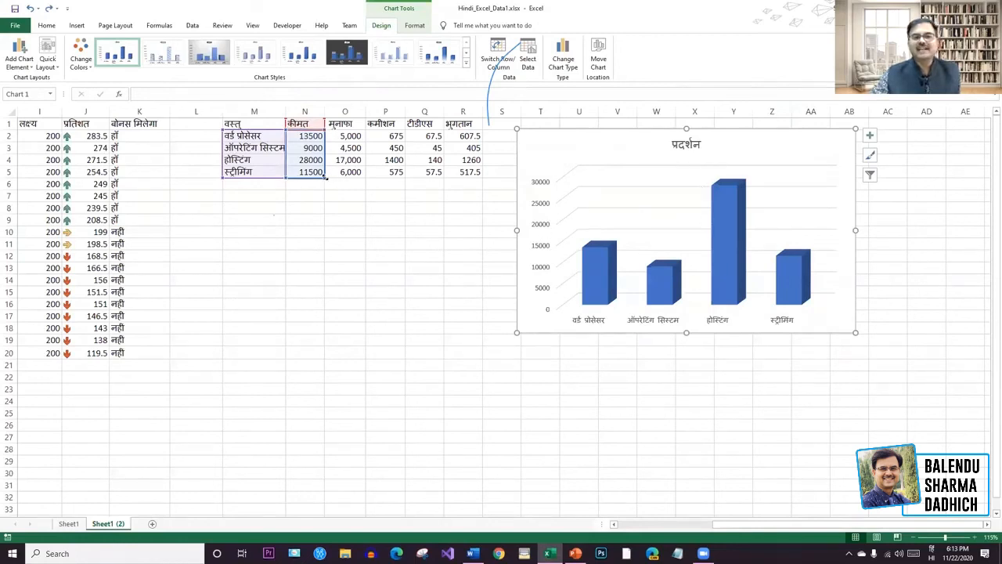
left_click_drag(321, 180, 356, 177)
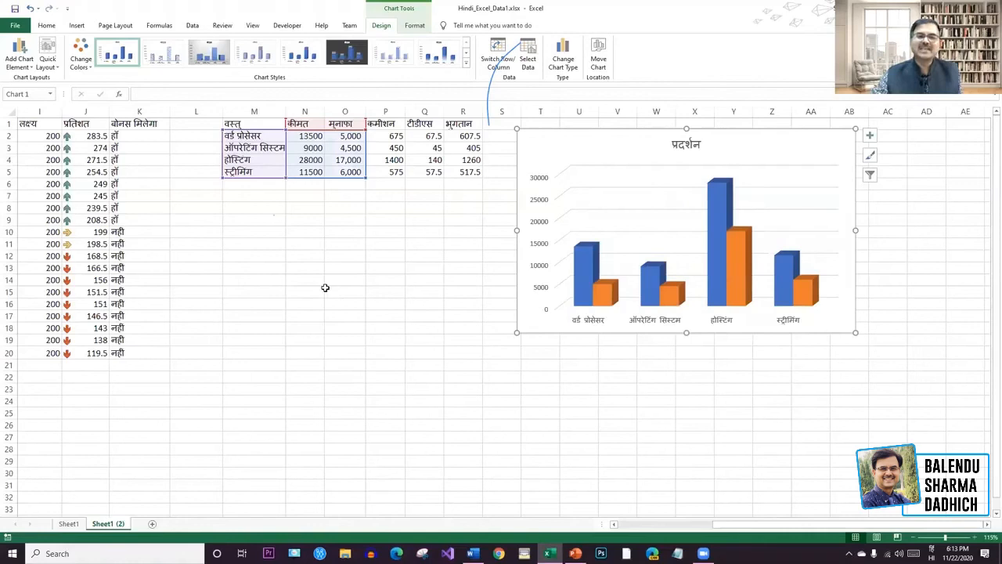
left_click_drag(365, 177, 405, 177)
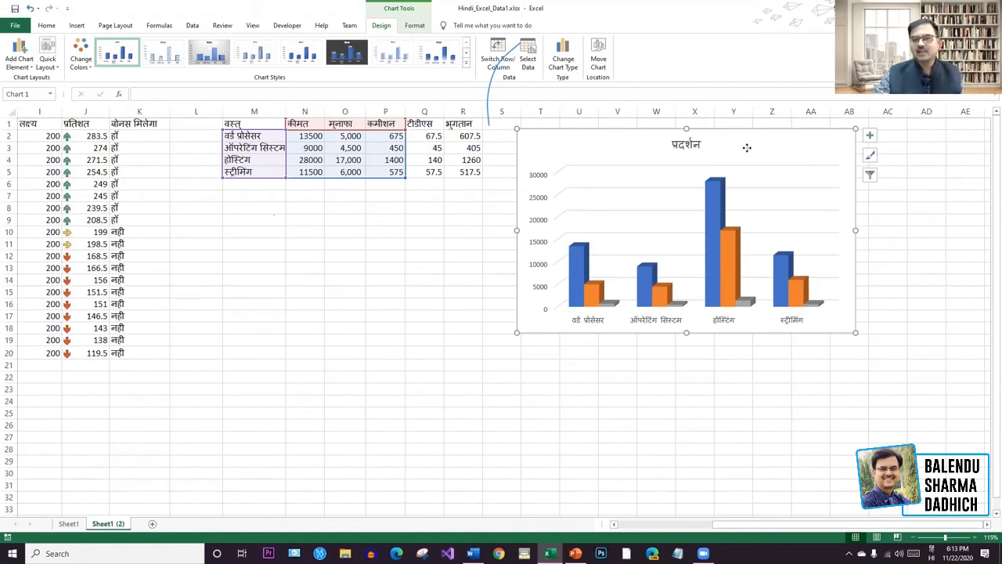
left_click(979, 248)
left_click(788, 149)
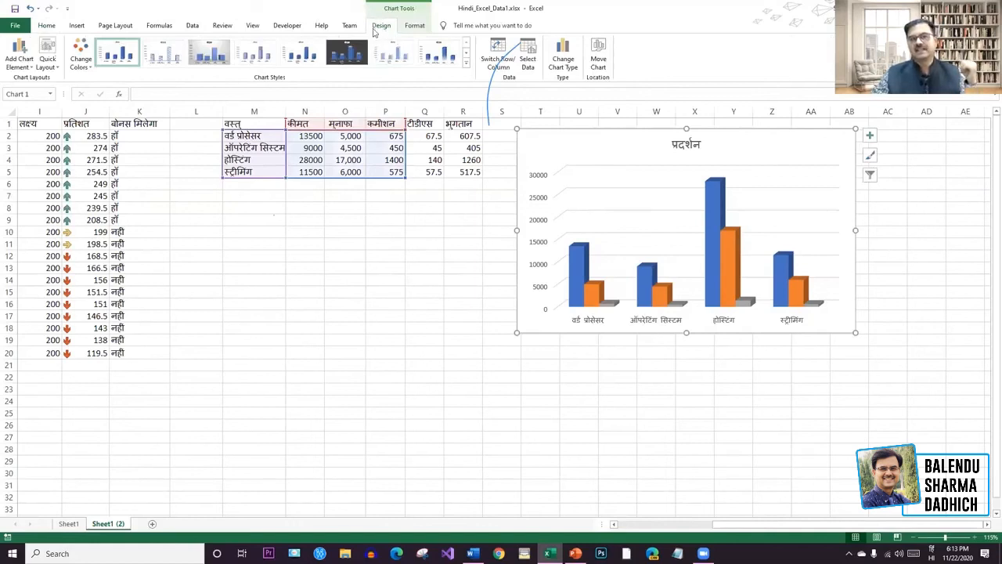
left_click(467, 67)
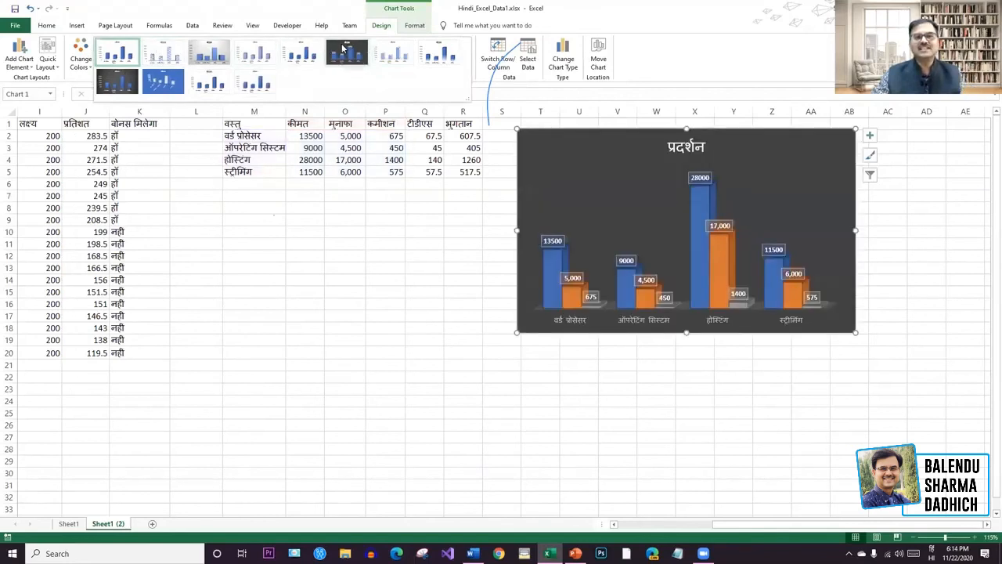
Apply the dark chart style with value labels and the orange-yellow colour palette.
left_click(342, 50)
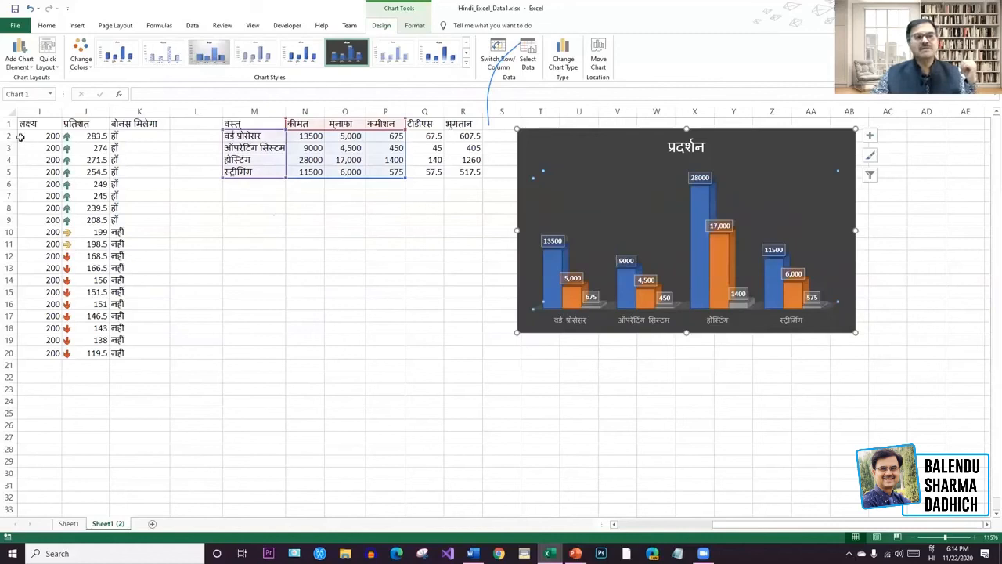
left_click(81, 56)
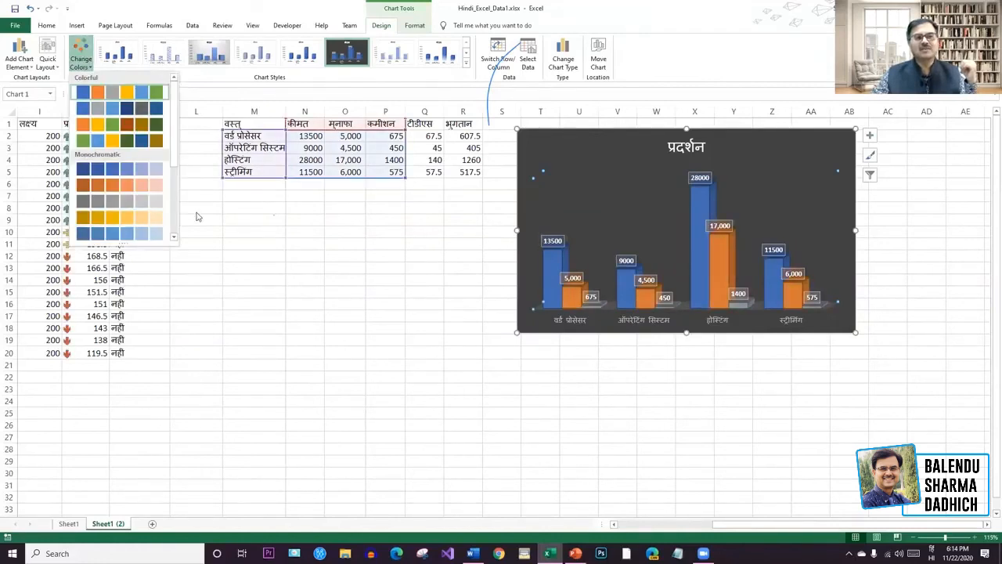
left_click(156, 95)
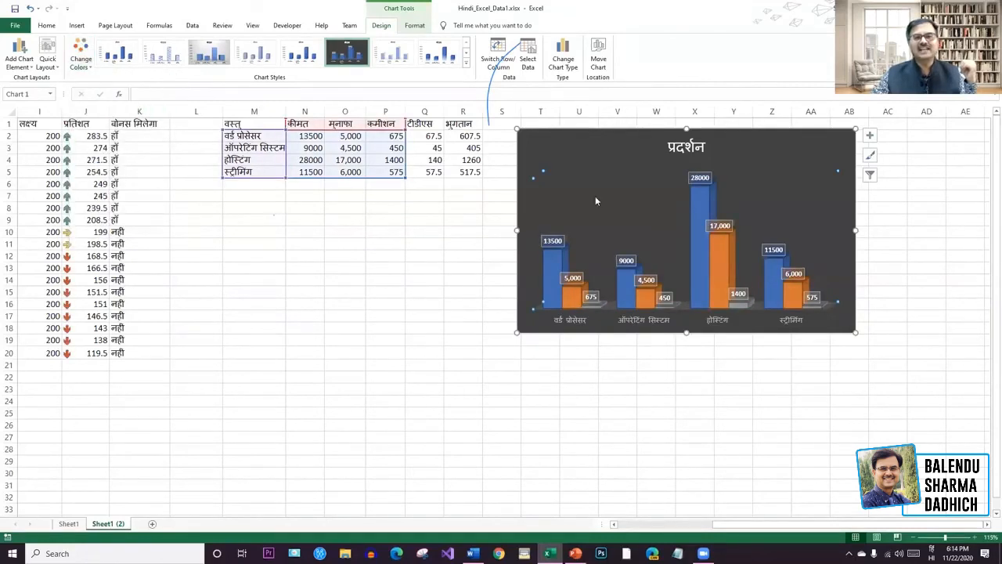
left_click(83, 64)
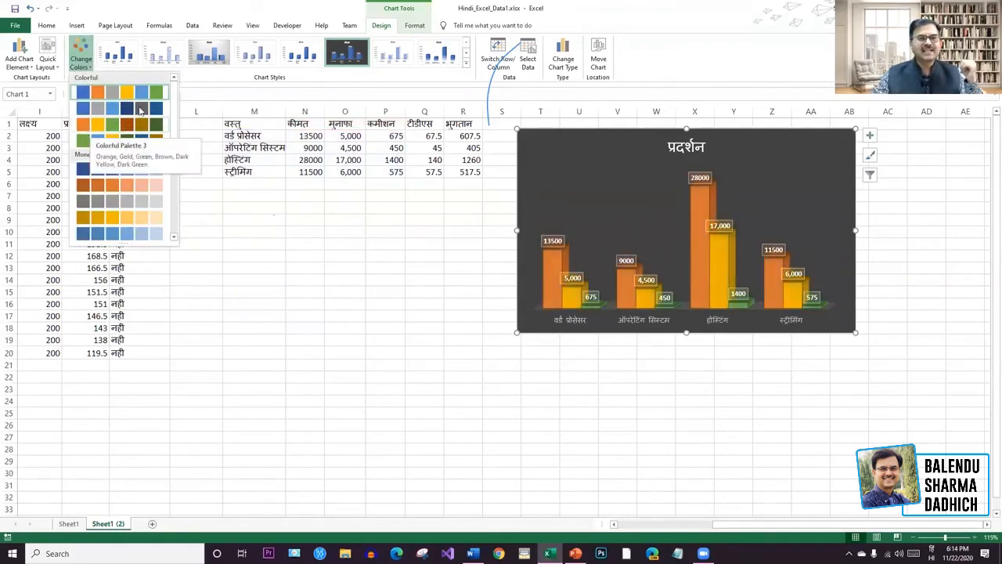
left_click(98, 123)
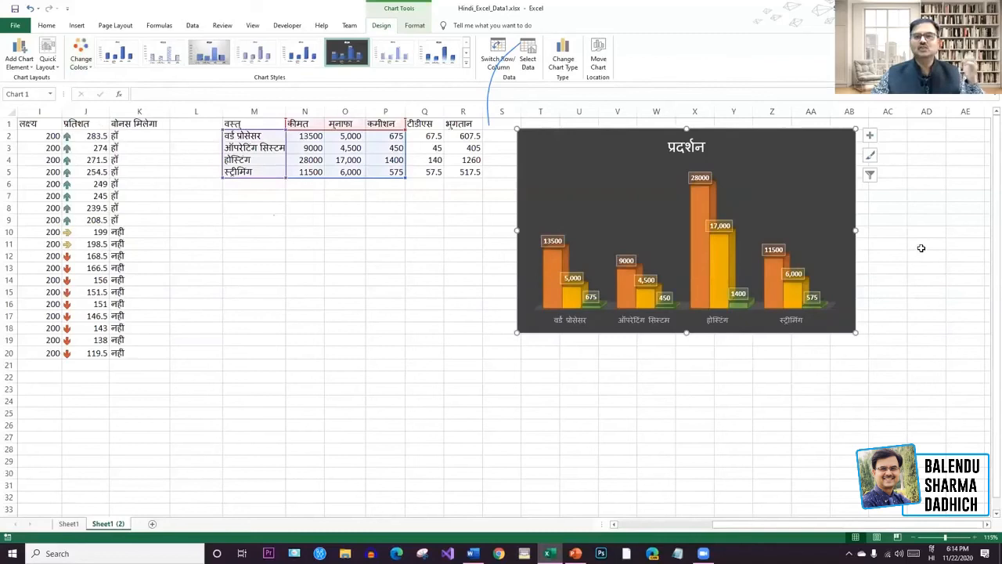
Review the colour palettes without changing them, then delete the column chart.
left_click(920, 248)
left_click(834, 163)
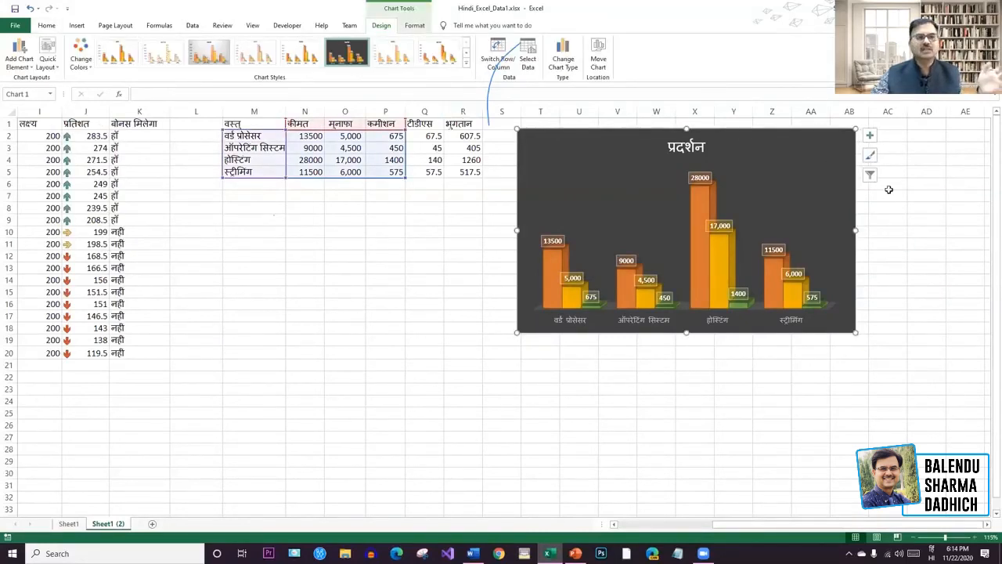
left_click(89, 67)
left_click_drag(174, 135, 169, 86)
left_click(752, 47)
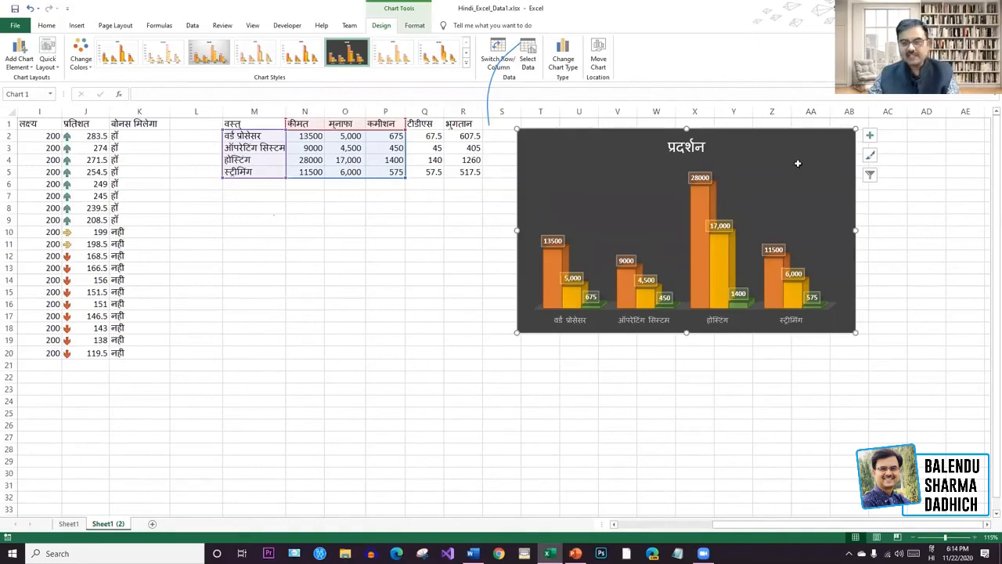
key("Delete")
left_click(704, 231)
Select the item names and prices in M1:N5 for a new chart.
left_click(548, 319)
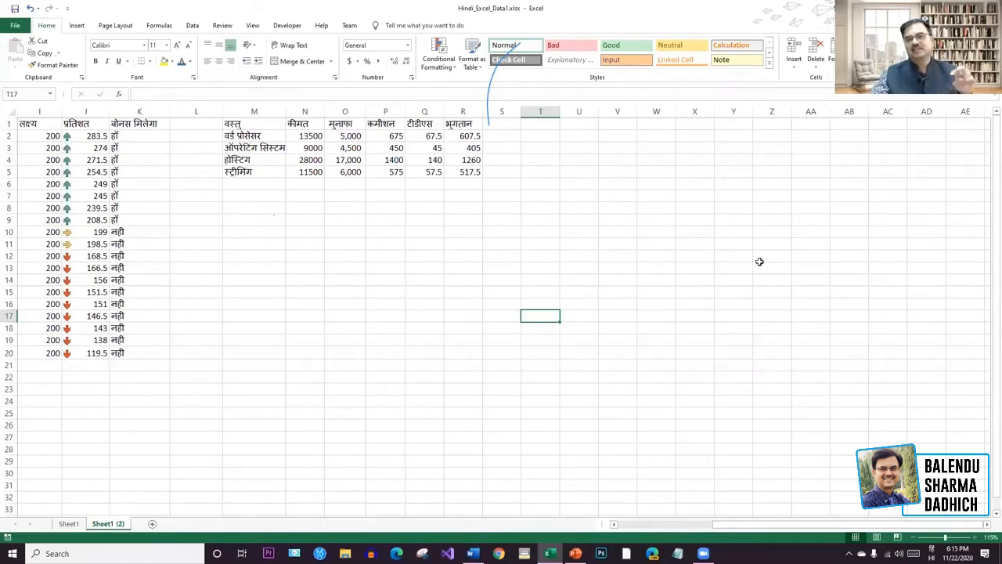
left_click_drag(252, 125, 306, 171)
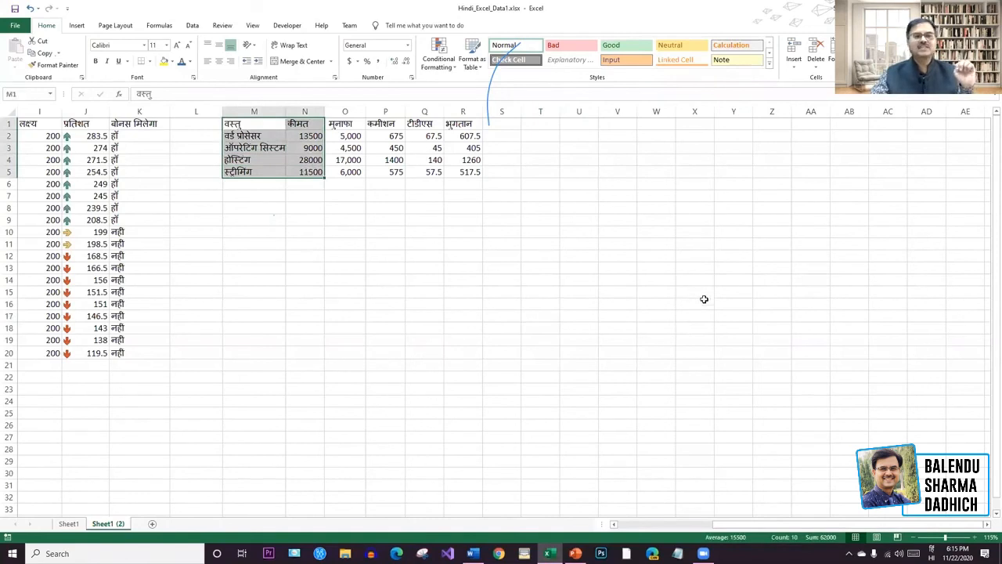
left_click(77, 25)
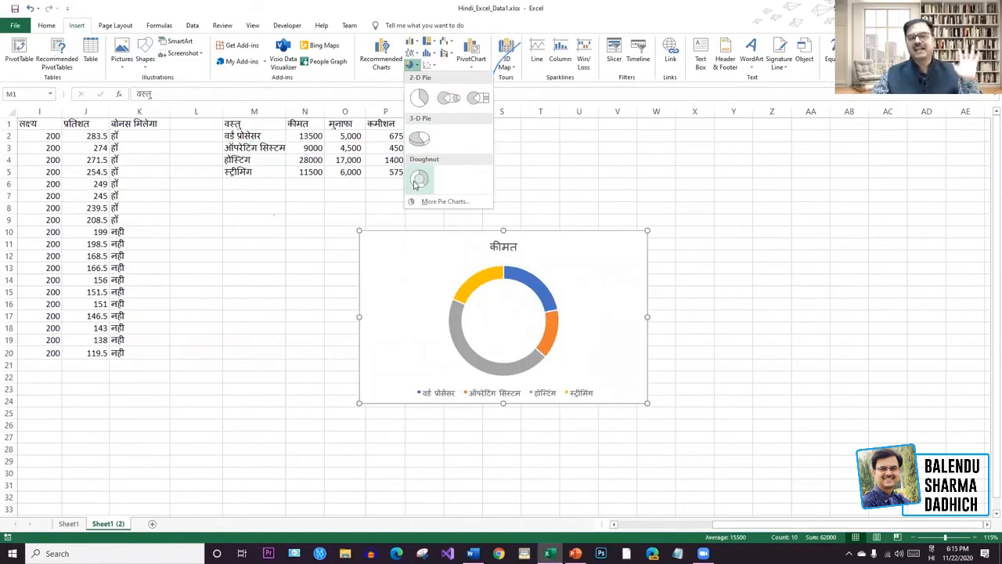
Move the doughnut chart beside the table, over columns T to AA.
left_click(829, 277)
left_click(870, 291)
left_click_drag(581, 258, 812, 164)
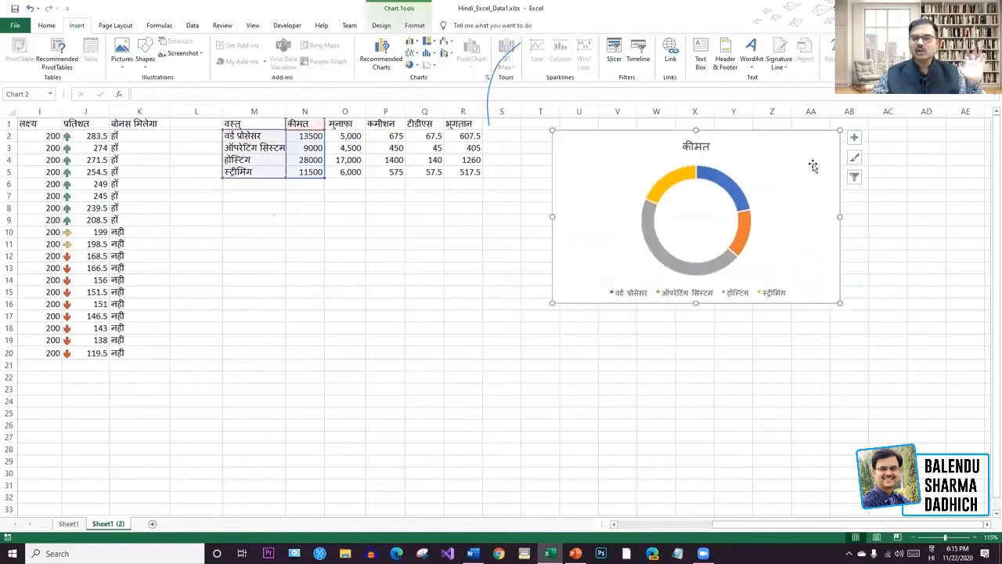
right_click(813, 166)
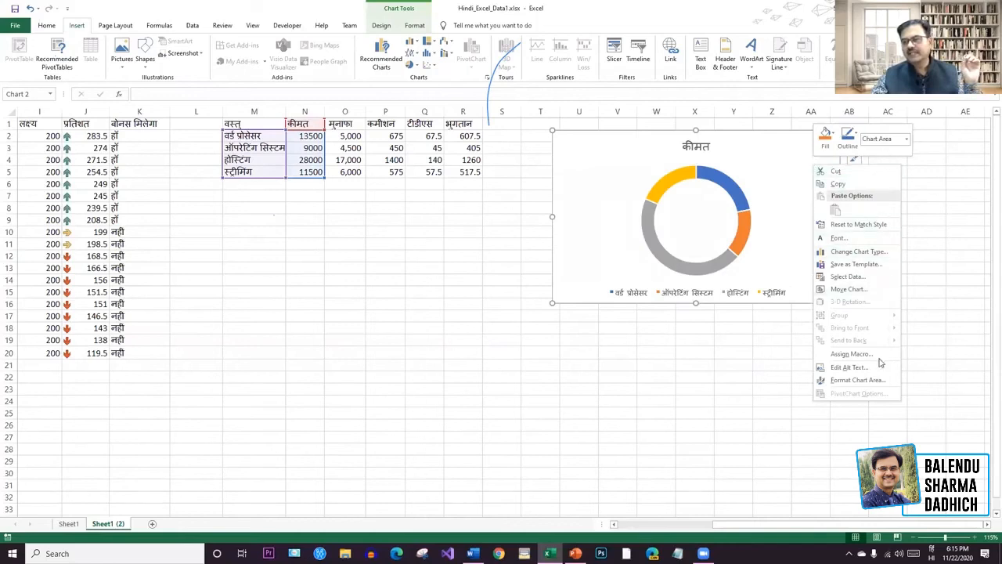
left_click(789, 177)
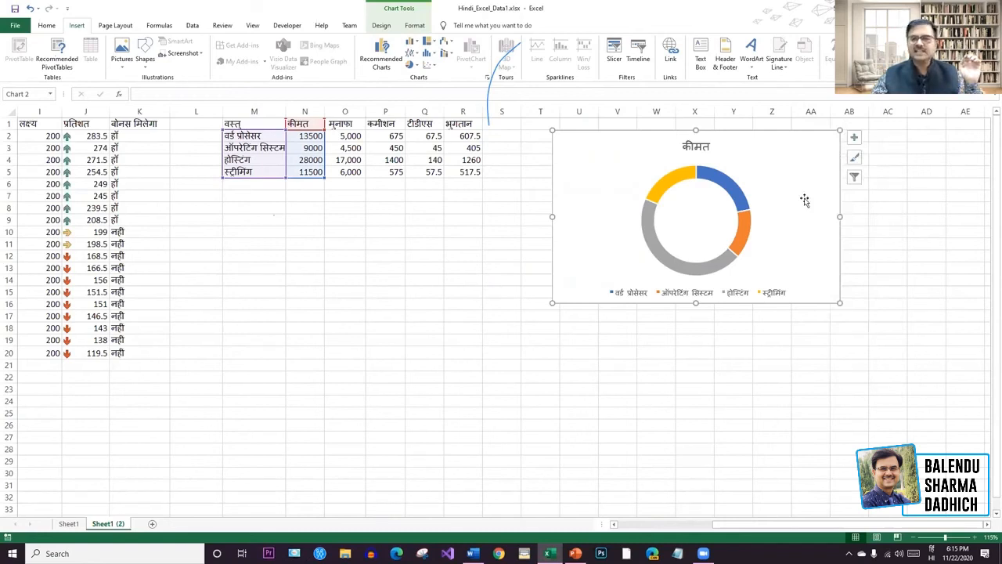
left_click(888, 268)
left_click(784, 101)
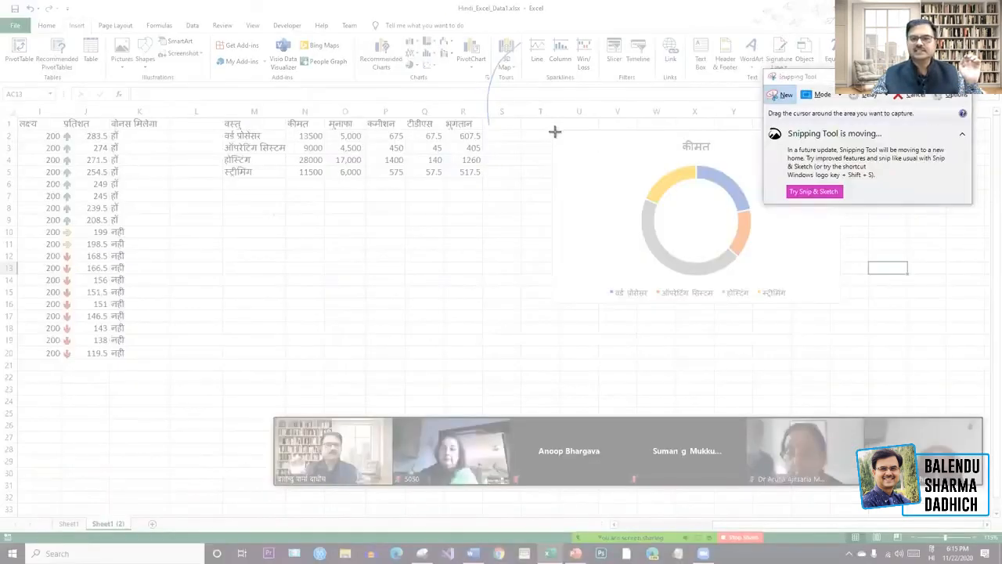
Snip the doughnut chart and paste the image into the Word document.
left_click_drag(554, 131, 836, 300)
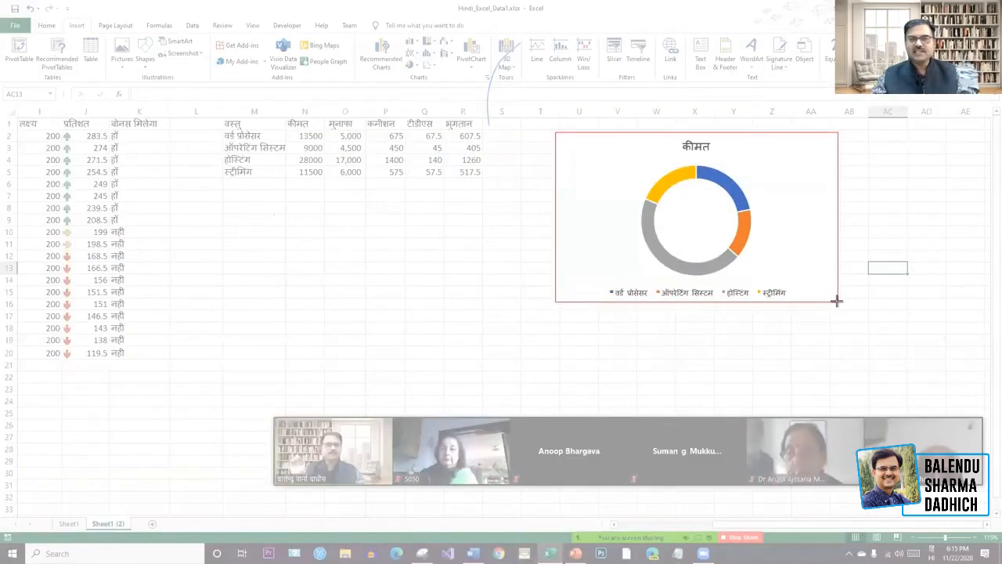
left_click_drag(836, 300, 837, 300)
key("alt+Tab")
key("ctrl+v")
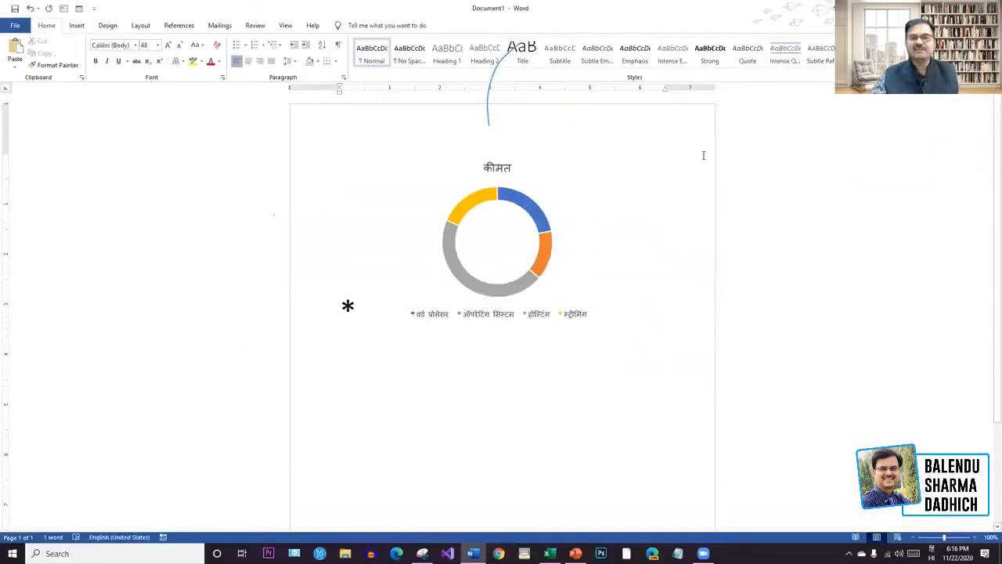
left_click(497, 264)
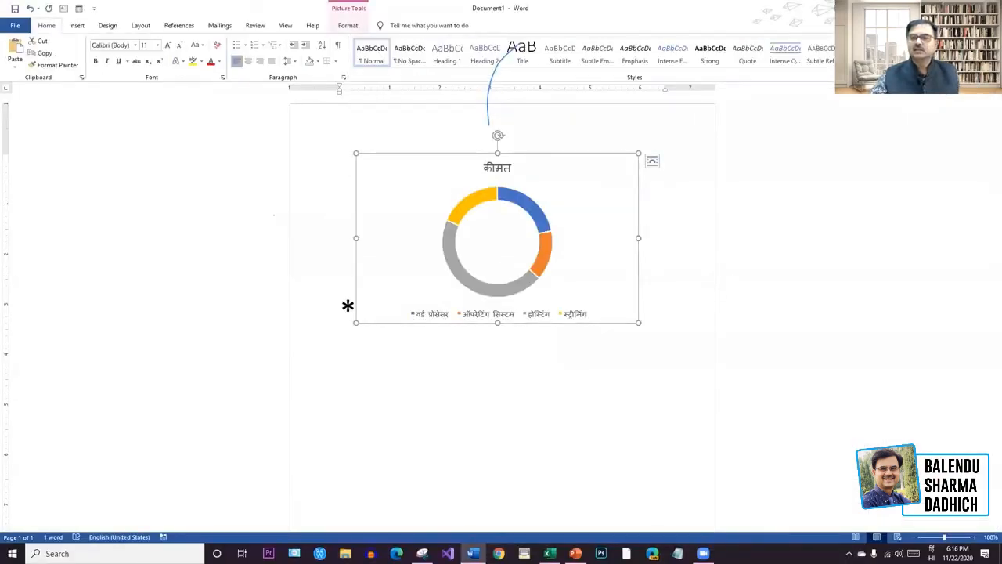
Close Snipping Tool without saving the snip.
key("alt+Tab")
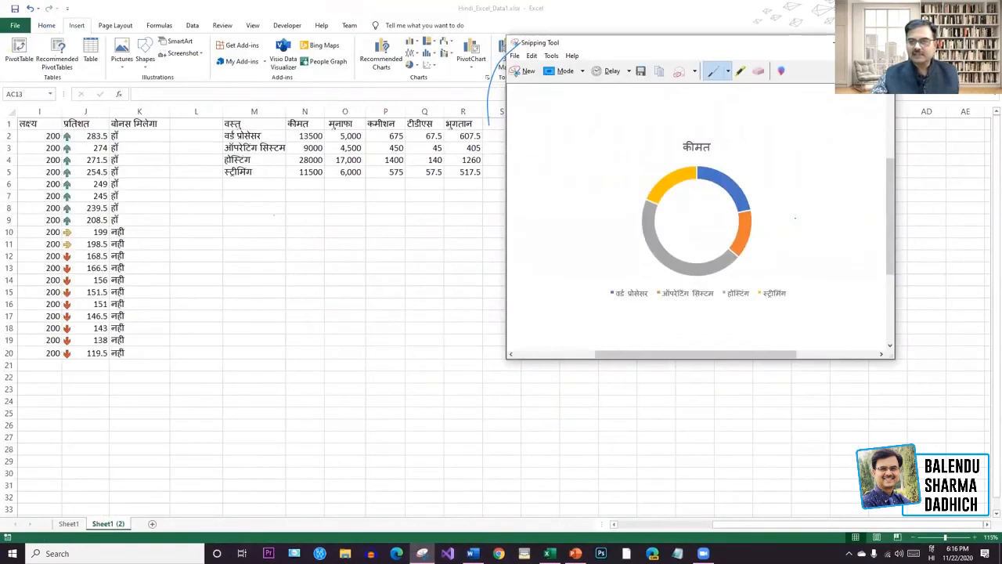
key("alt+F4")
left_click(744, 208)
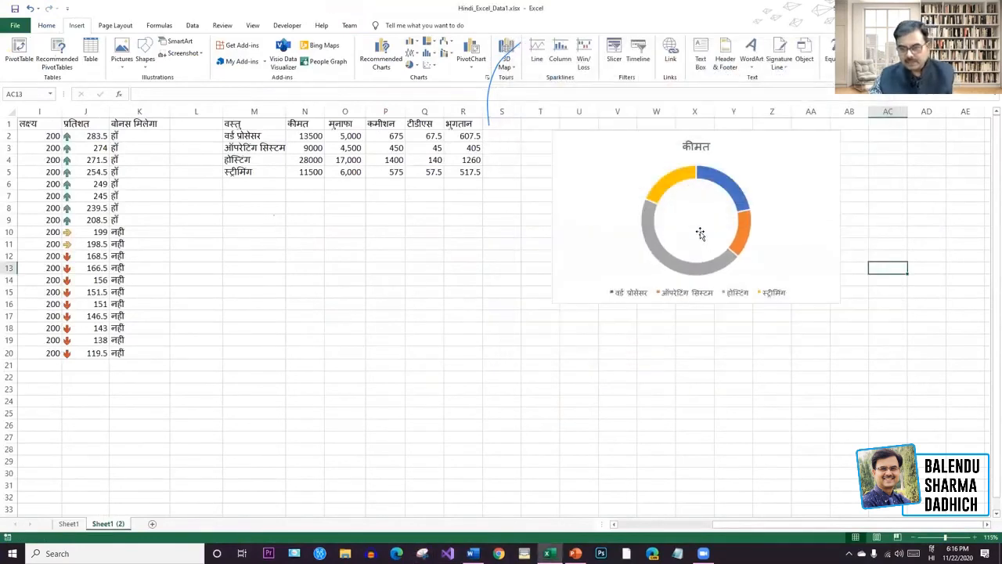
Replace the doughnut with a 3-D pie chart of M1:N5 prices, enlarged beside the table.
left_click(710, 233)
left_click(794, 180)
key("Delete")
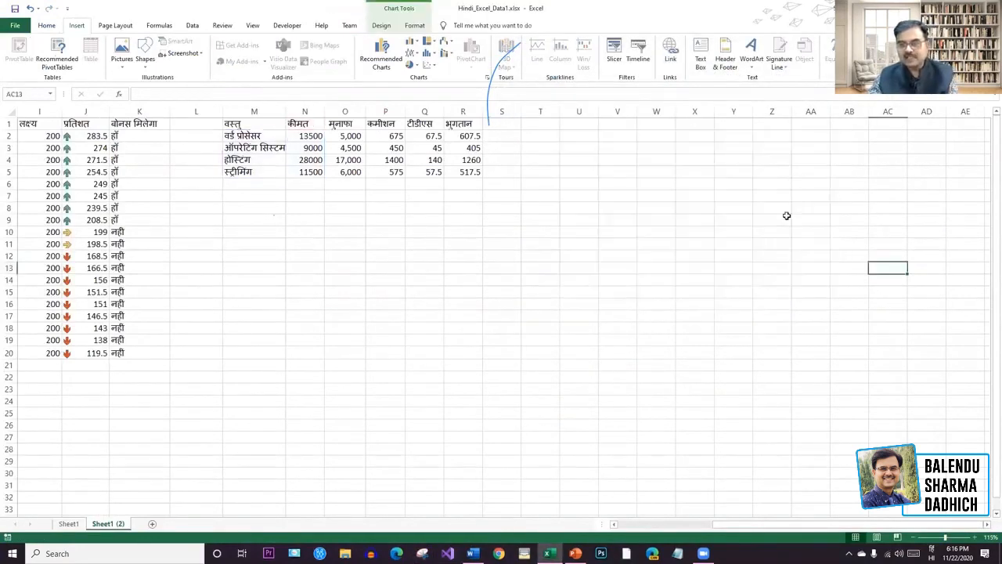
left_click_drag(235, 124, 307, 172)
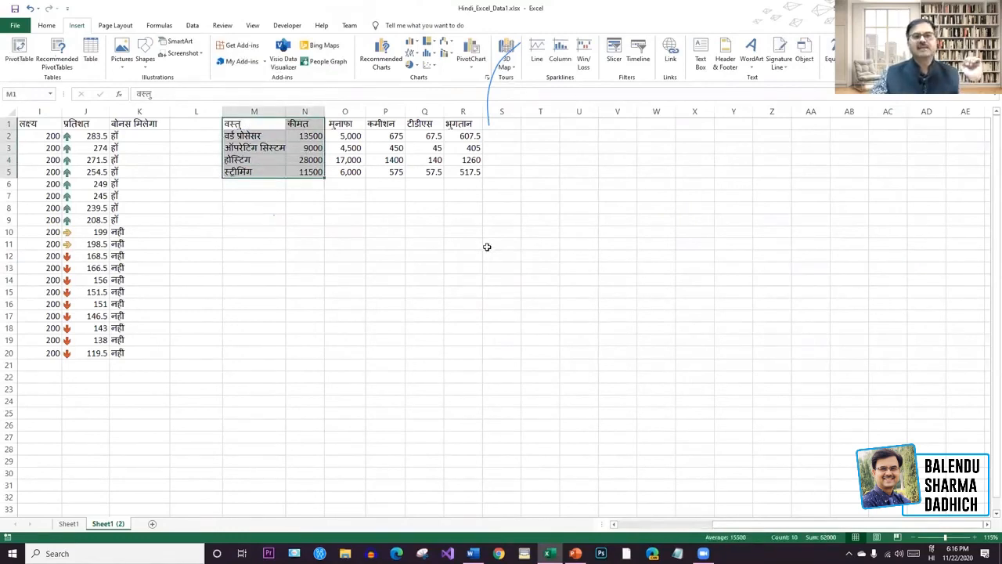
left_click(410, 64)
left_click(421, 105)
left_click_drag(532, 237, 700, 143)
left_click_drag(803, 295, 916, 369)
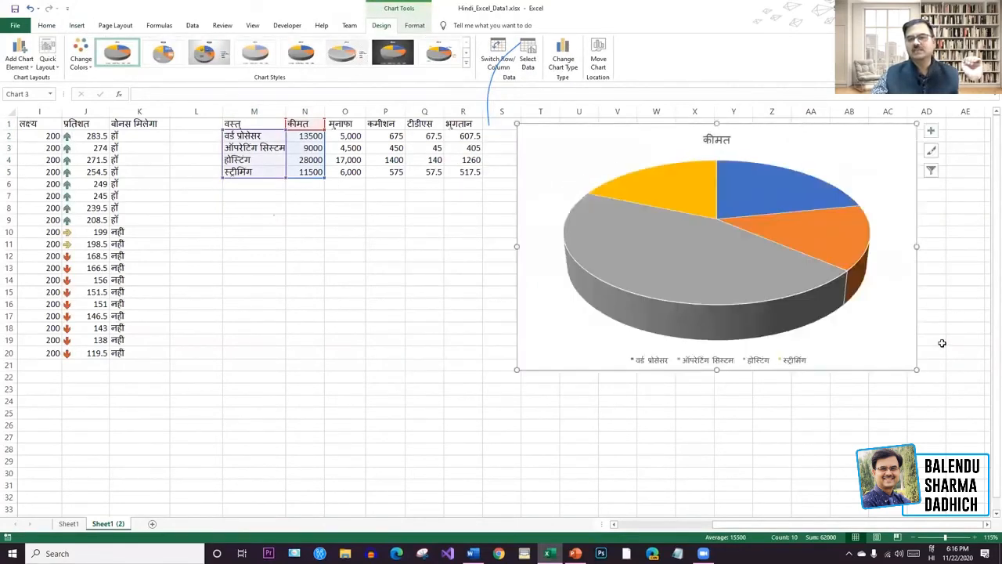
Give the 3-D pie chart a dark chart style and select its data series.
left_click(391, 53)
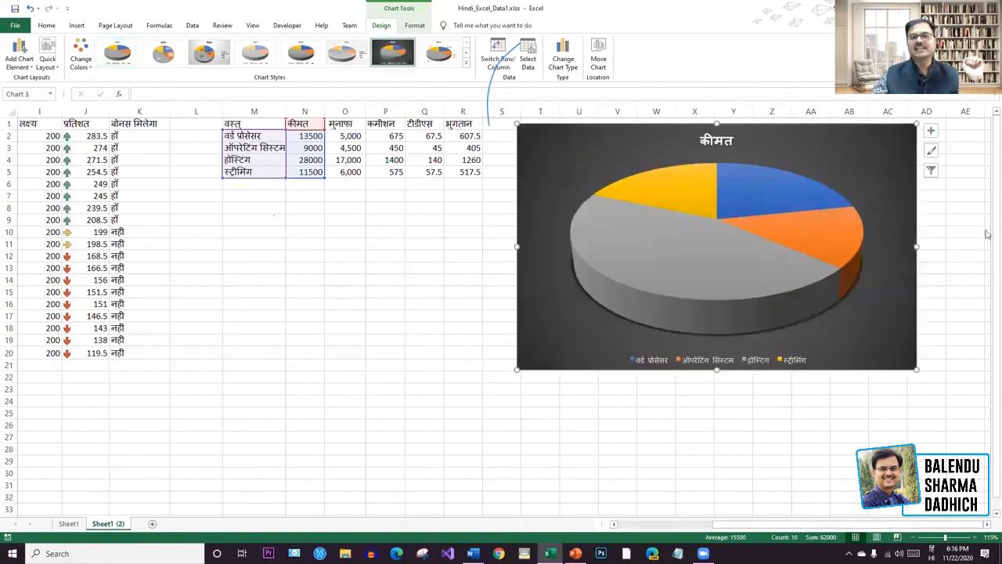
left_click(963, 233)
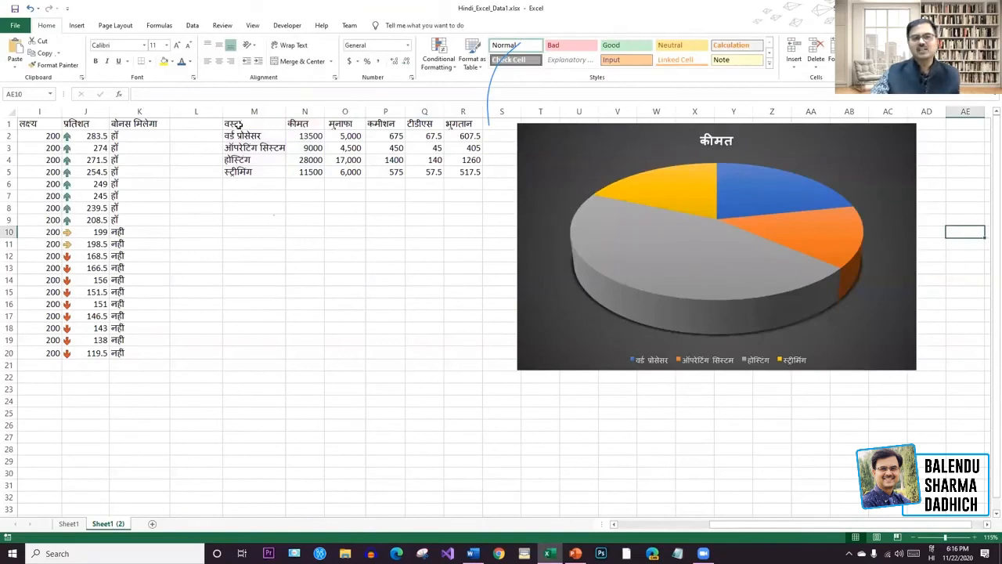
left_click(895, 153)
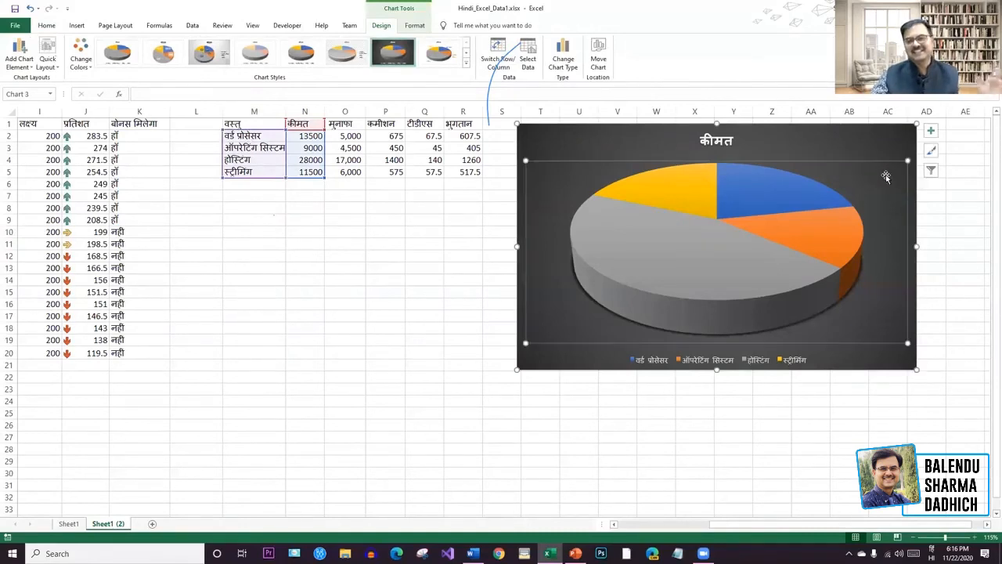
left_click(957, 234)
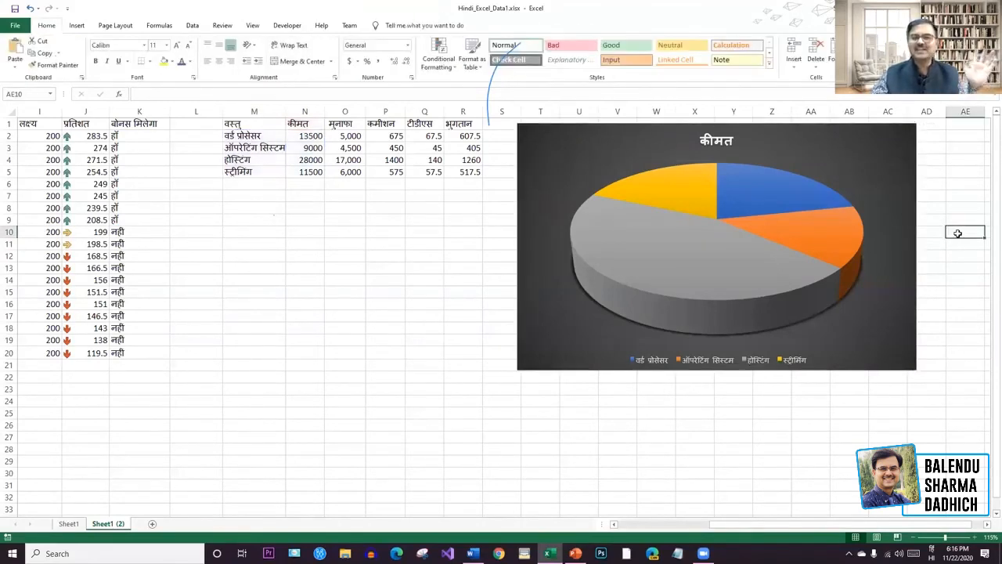
left_click(896, 168)
left_click(900, 135)
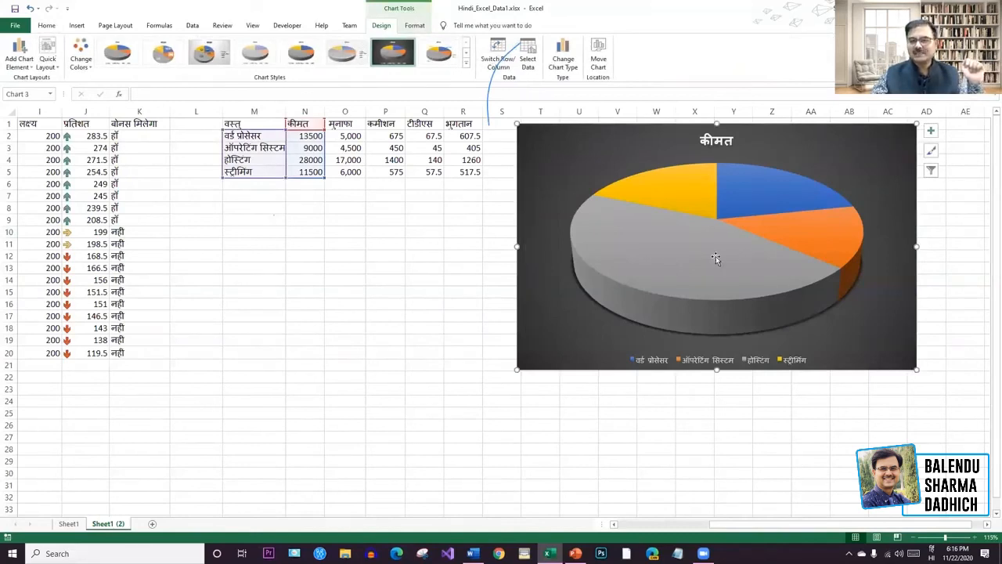
left_click(679, 277)
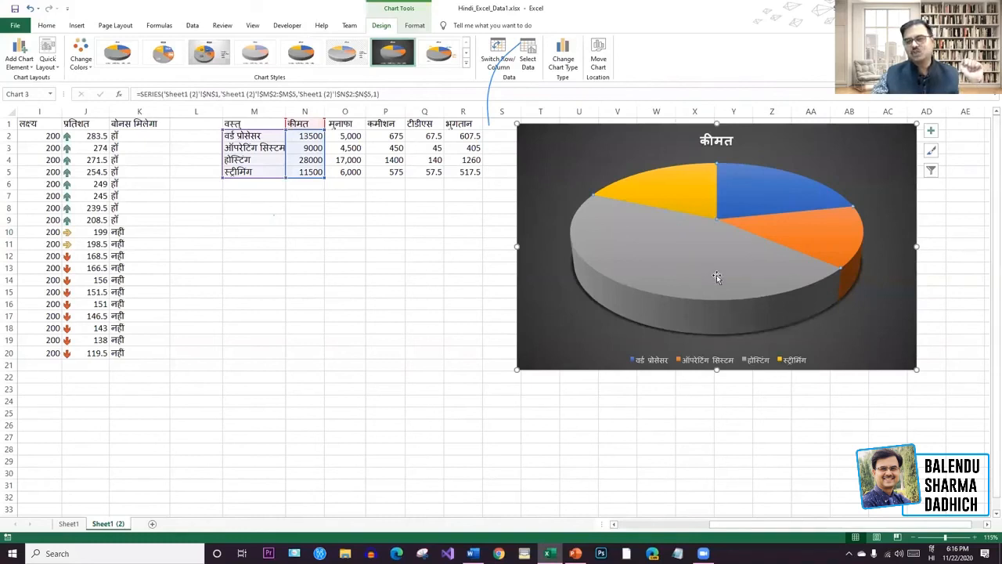
mouse_move(677, 265)
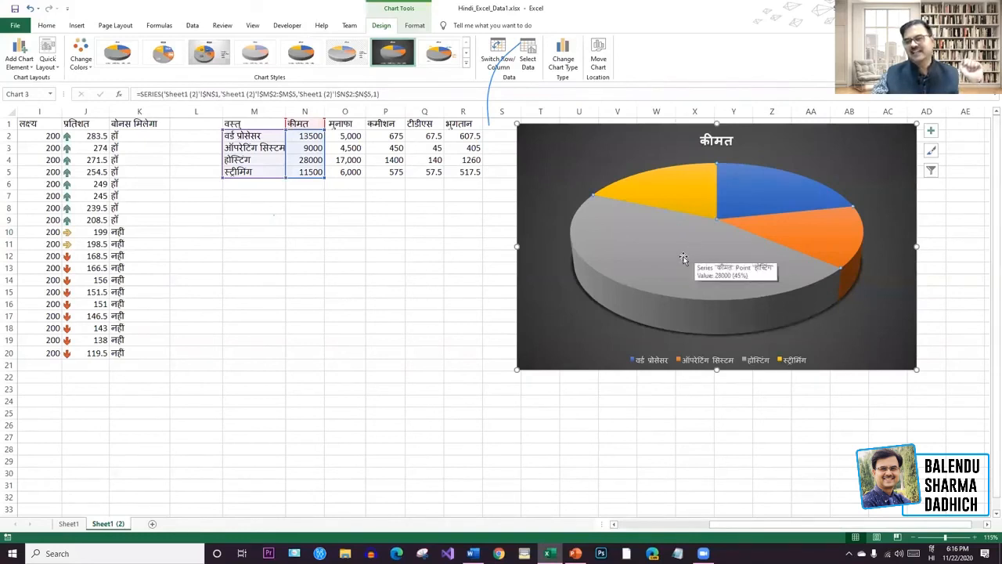
mouse_move(782, 193)
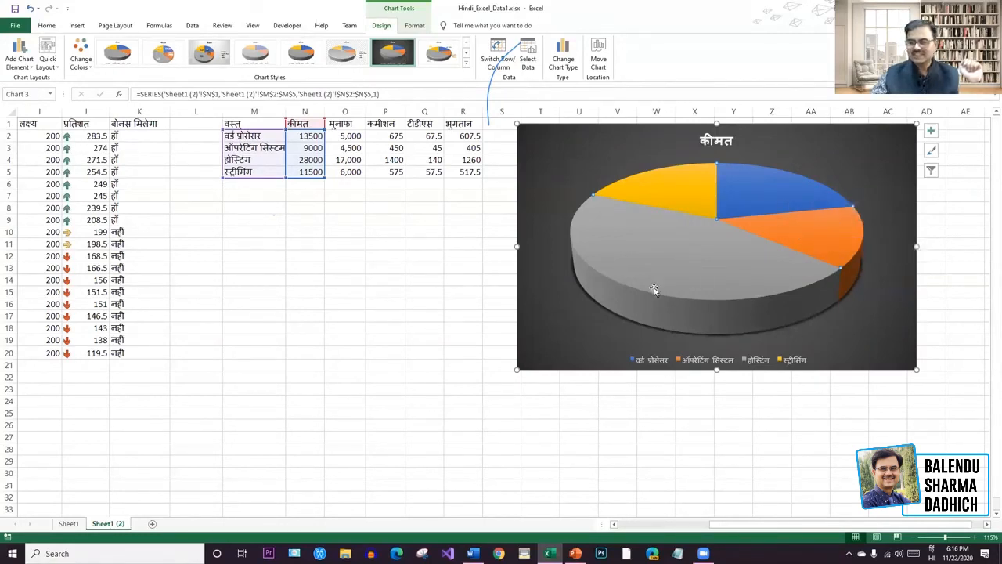
Explode the whole pie series so all slices pull slightly apart.
left_click(963, 228)
left_click(678, 252)
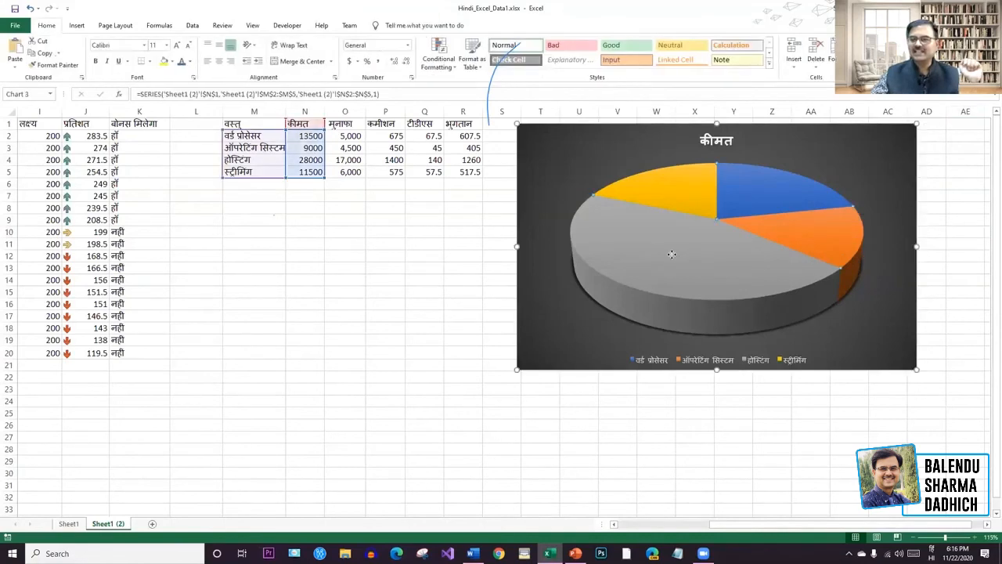
double_click(678, 249)
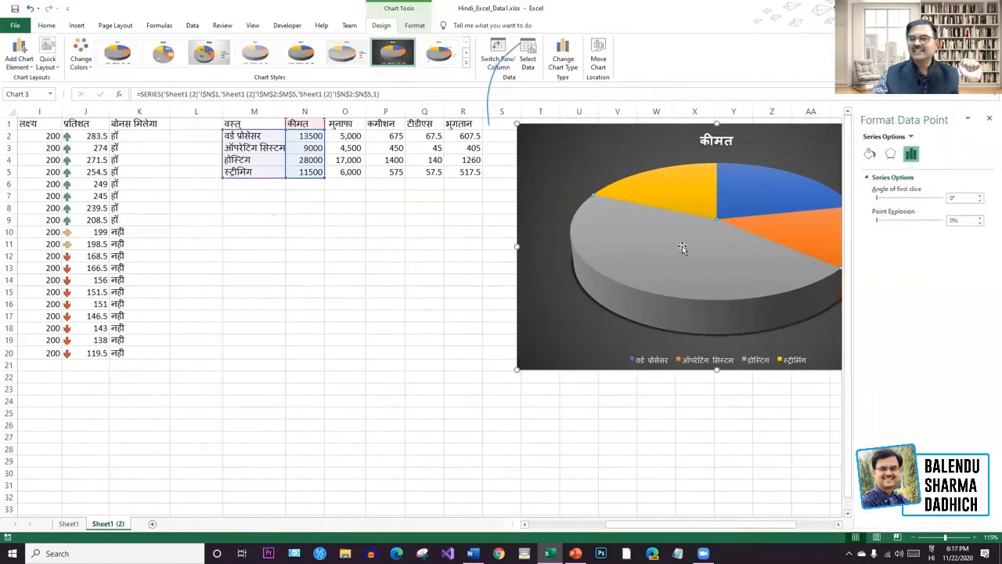
left_click(989, 117)
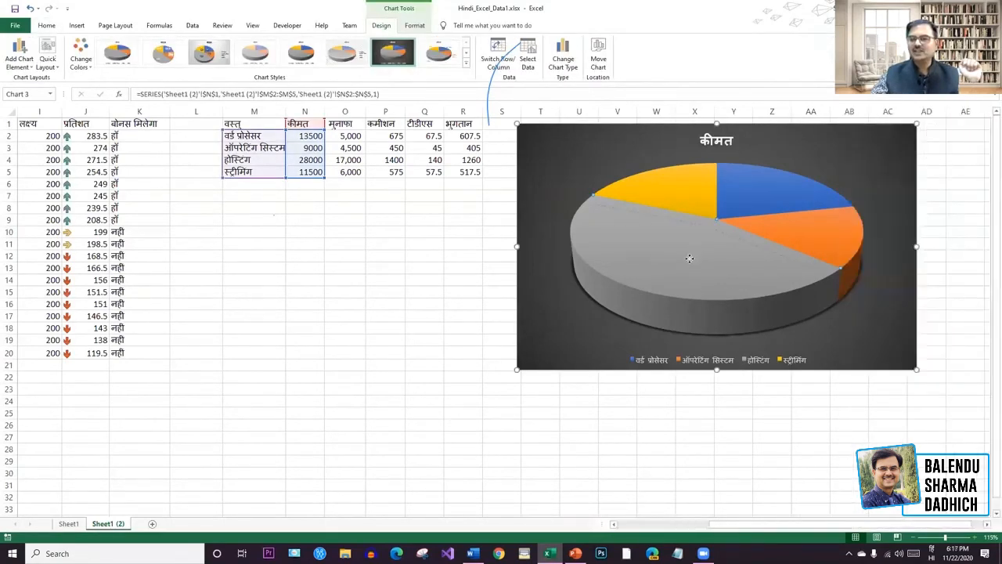
left_click(895, 333)
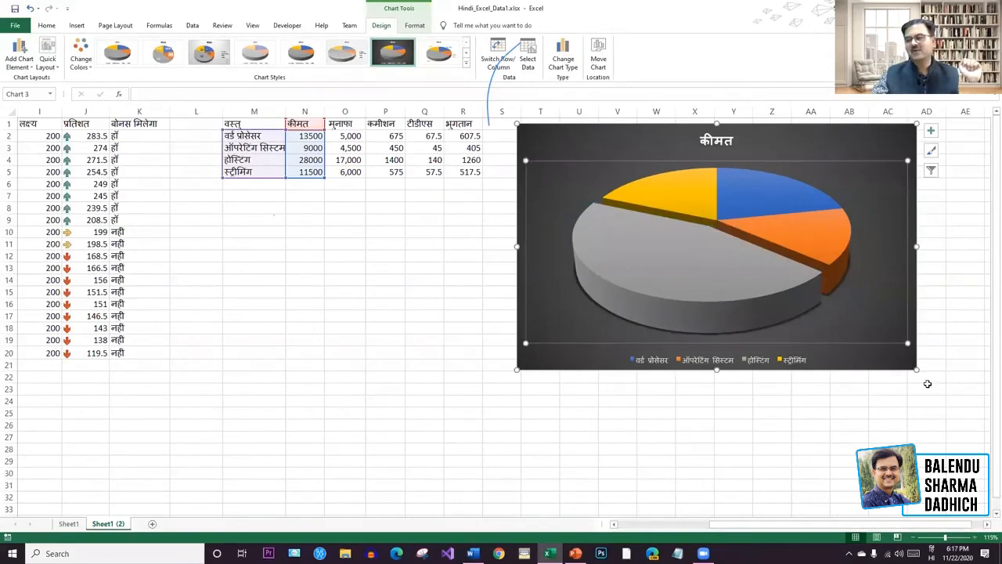
left_click(689, 263)
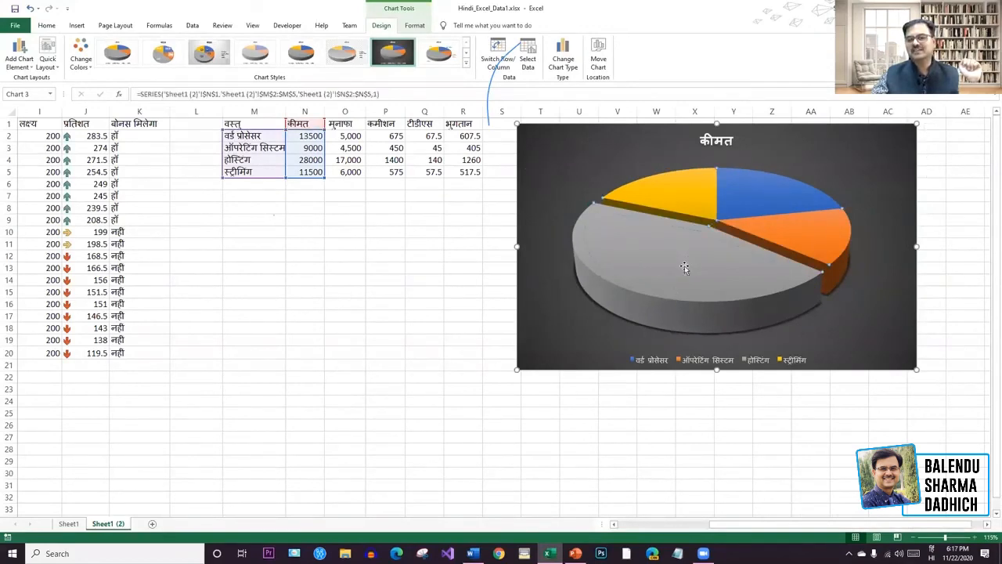
left_click_drag(685, 266, 878, 326)
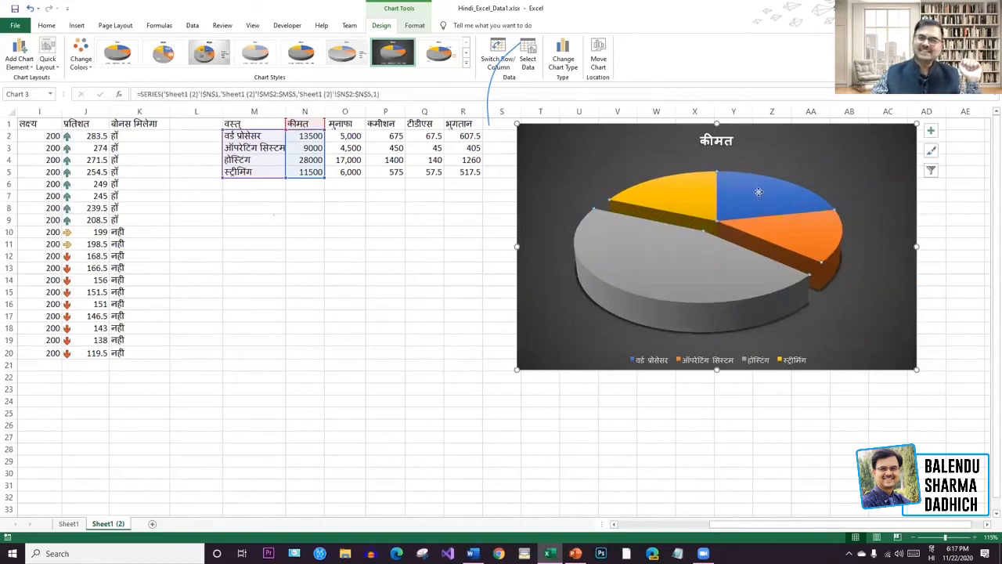
Pull the blue, orange and yellow slices out individually, nudging the grey slice back.
left_click_drag(766, 181, 780, 188)
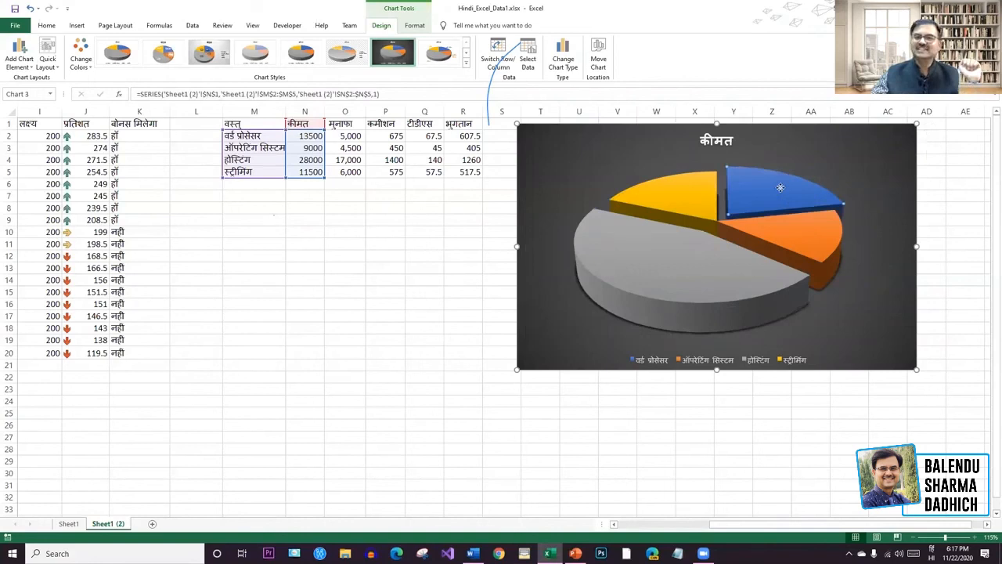
left_click(813, 236)
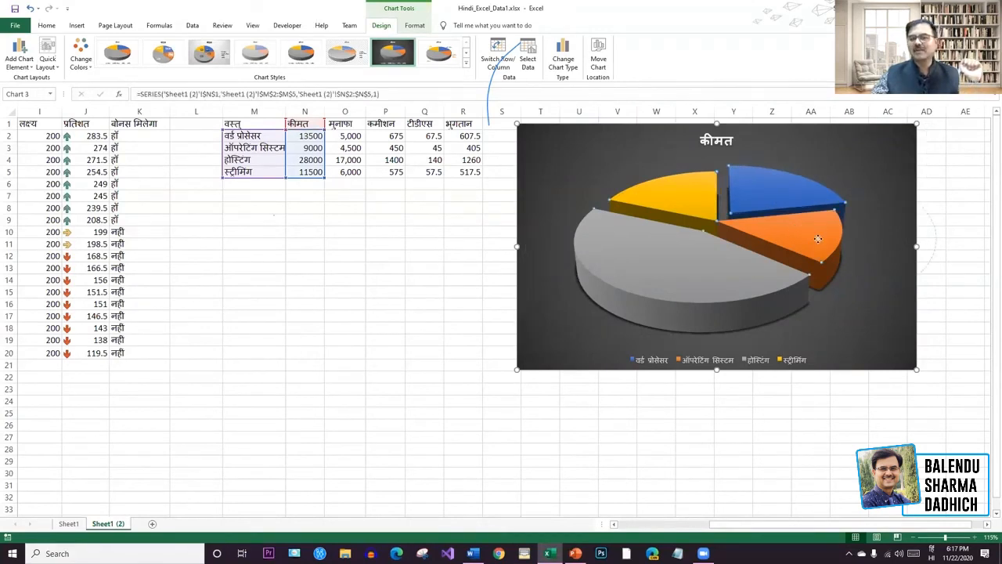
left_click_drag(818, 238, 831, 251)
left_click(686, 190)
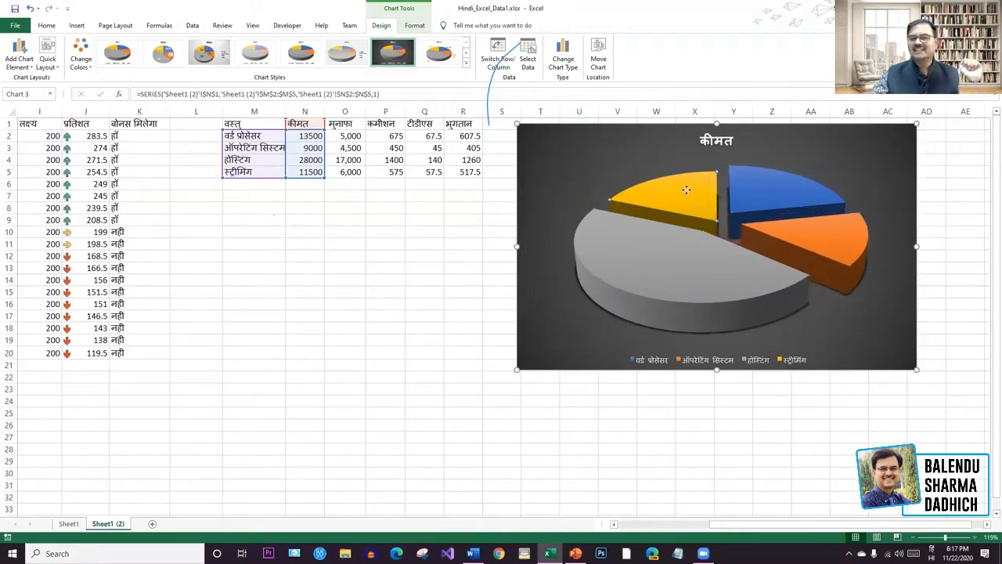
left_click_drag(685, 190, 676, 184)
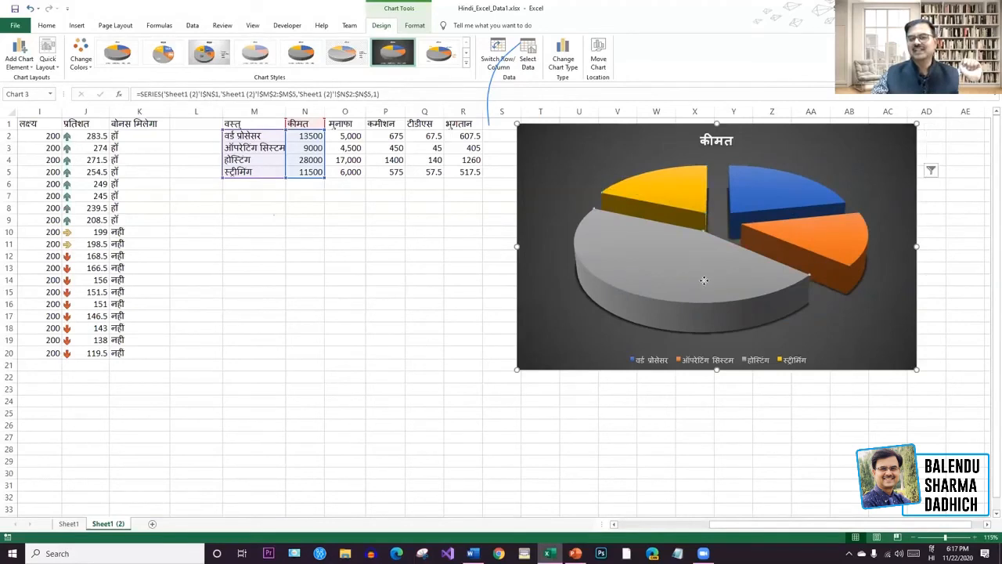
left_click_drag(720, 294, 731, 290)
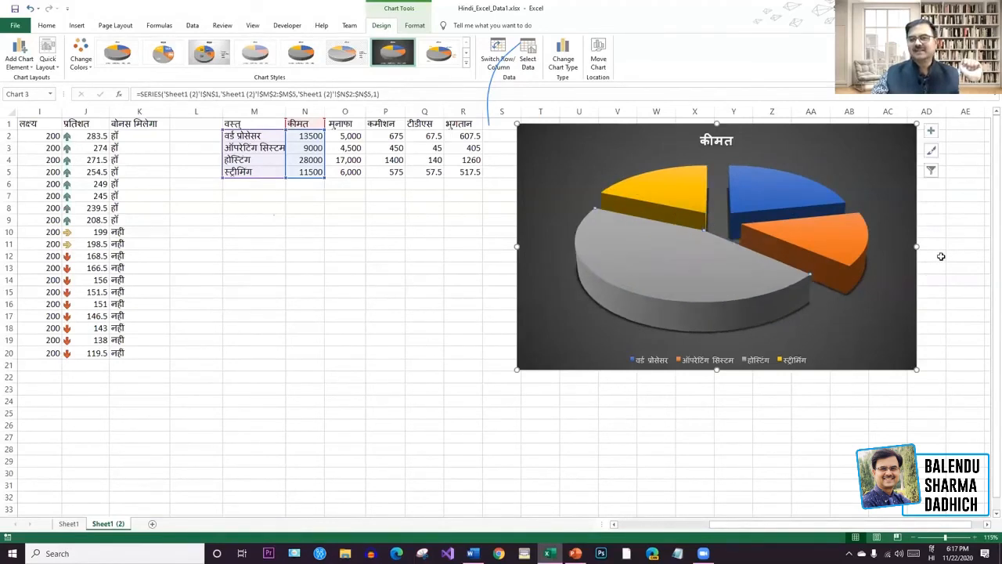
left_click(975, 244)
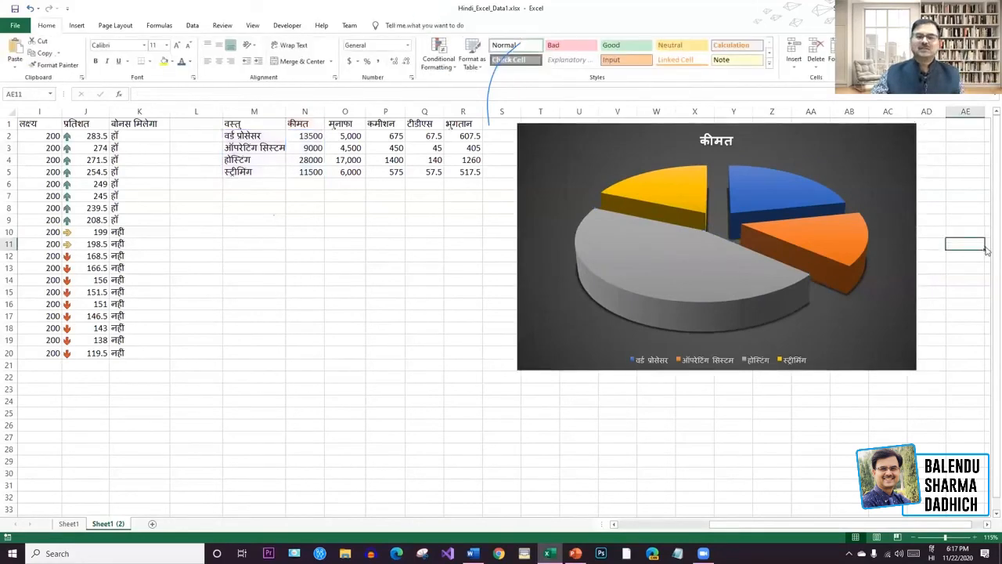